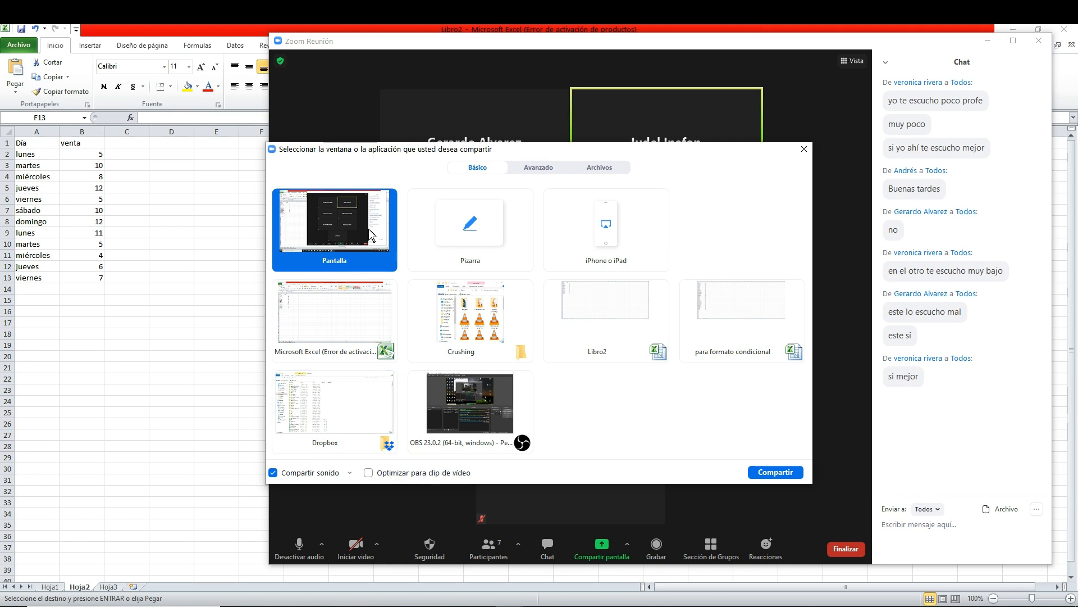
- Share the entire screen in the meeting and enlarge the worksheet view to 200% zoom
double_click(368, 228)
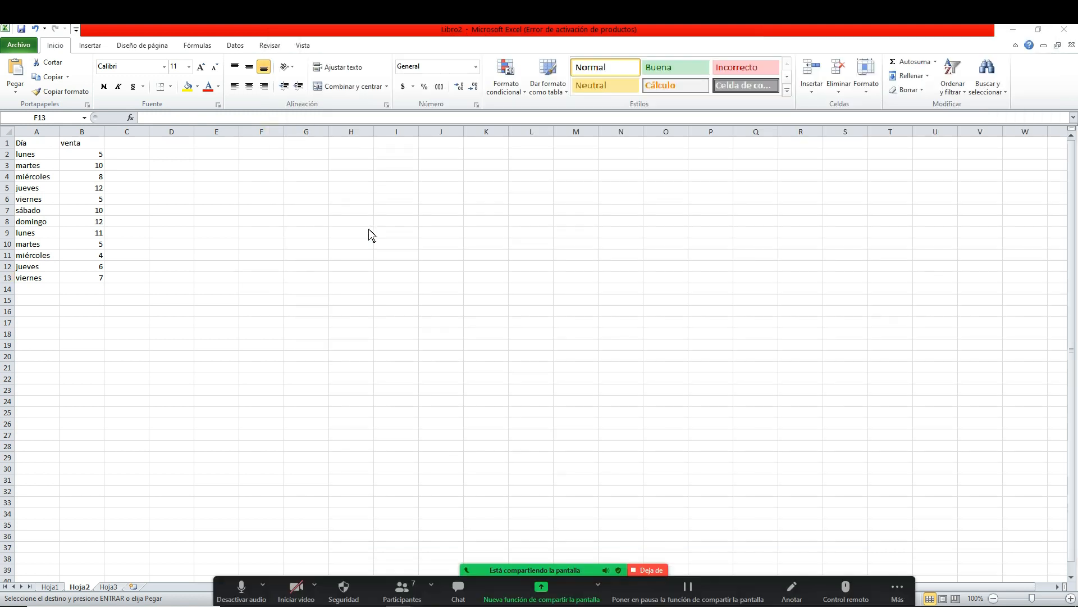
click(1070, 598)
click(1070, 598)
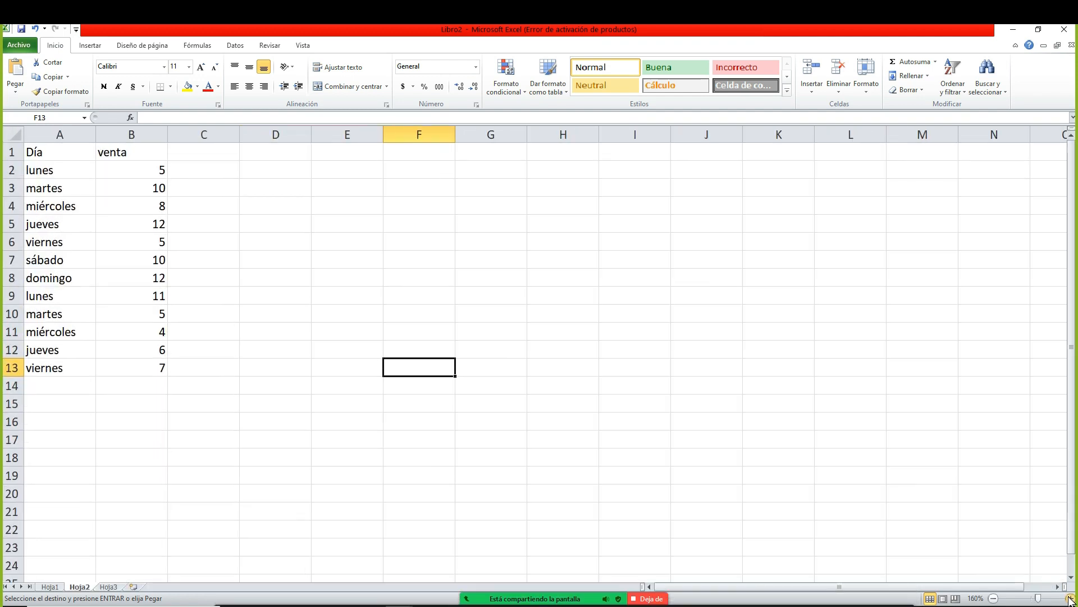
click(1070, 599)
click(1070, 599)
click(363, 423)
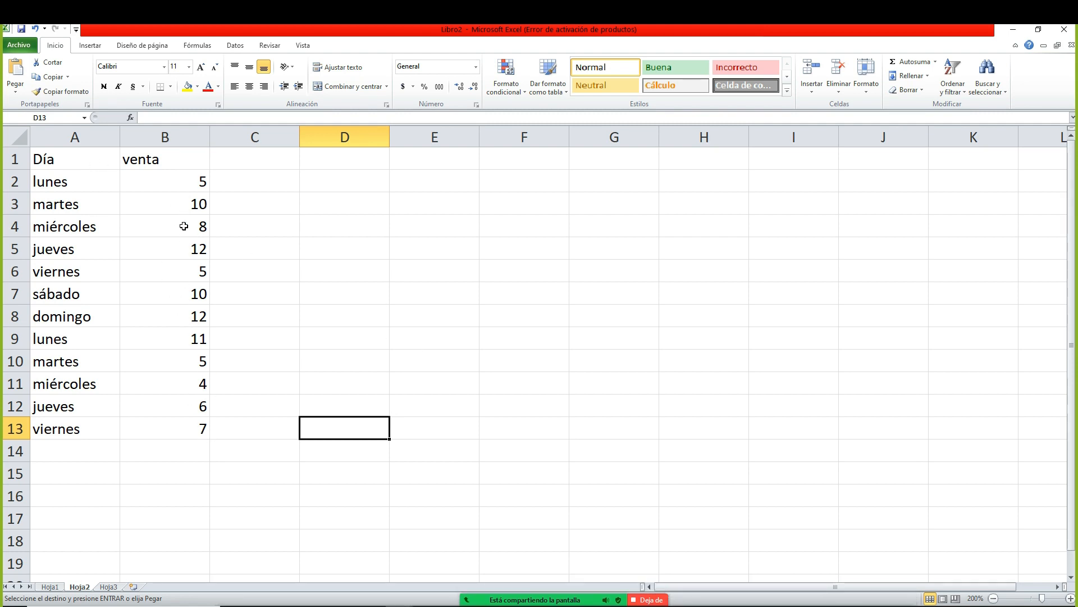
- Replace the heading in cell B1 with PEDIDO
click(177, 167)
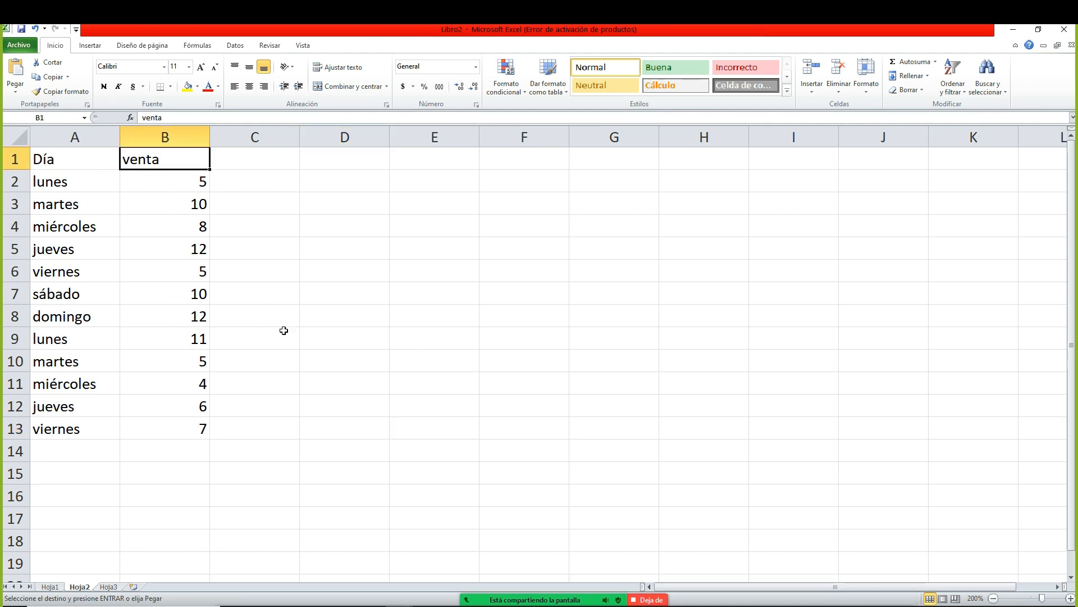
text(PEDIDO)
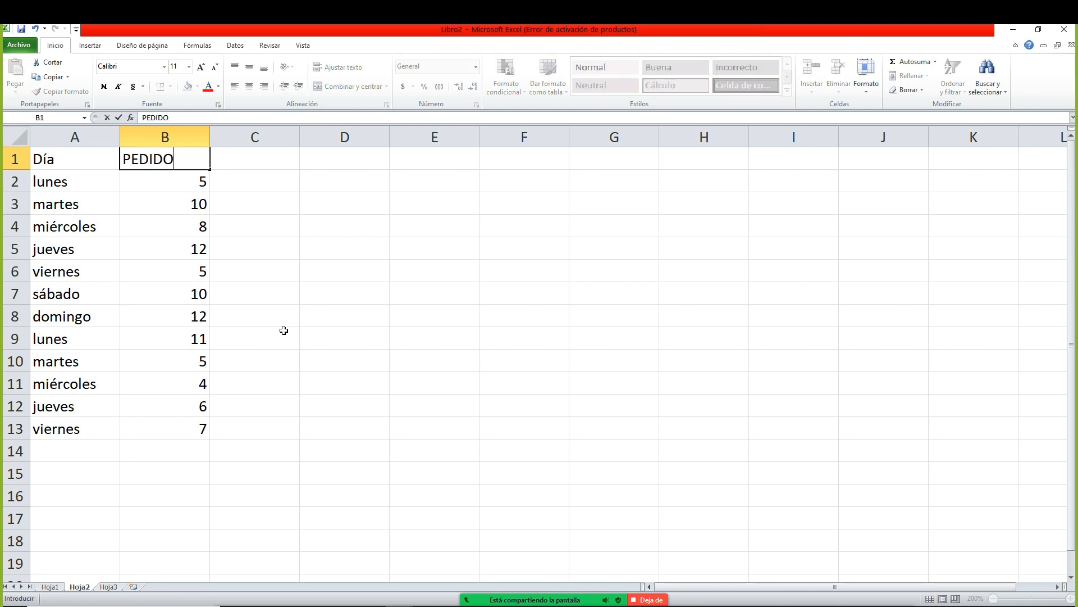
key(Return)
- Insert an empty row above the Día and PEDIDO headings
key(Left)
key(Up)
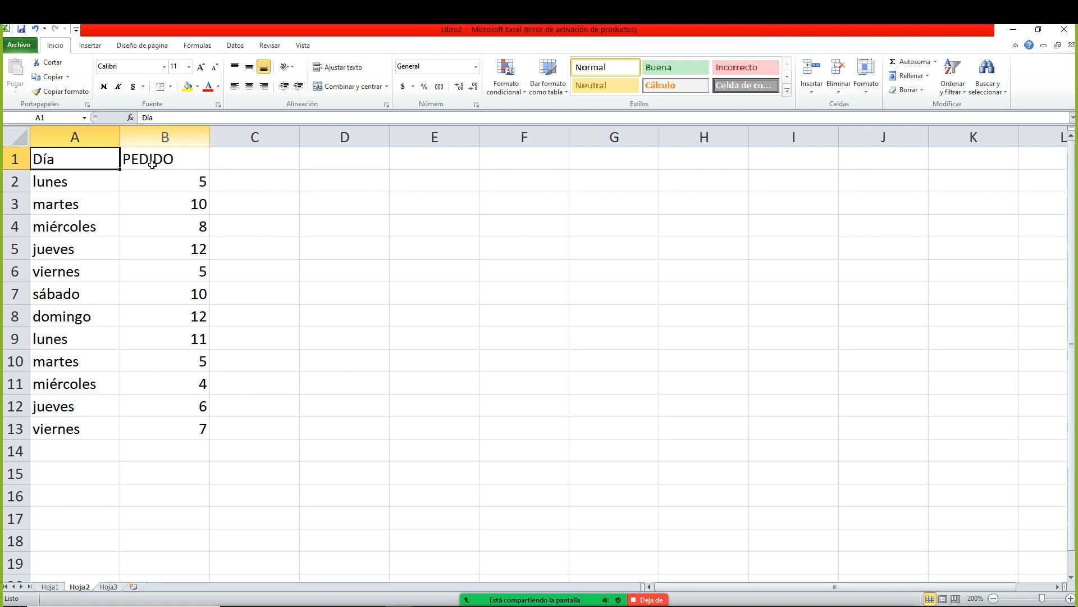
right_click(272, 162)
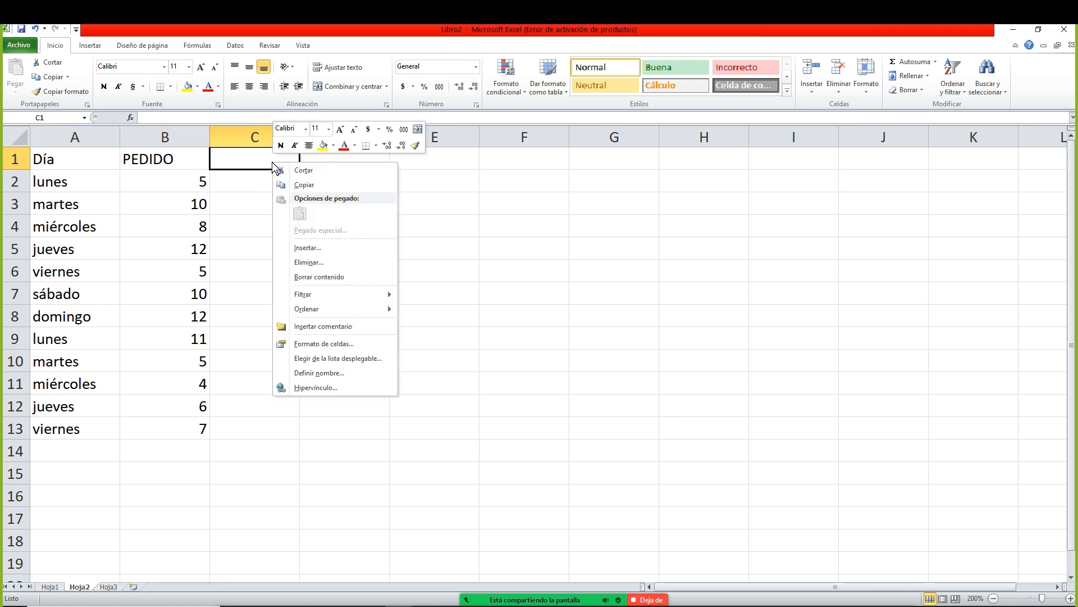
click(302, 248)
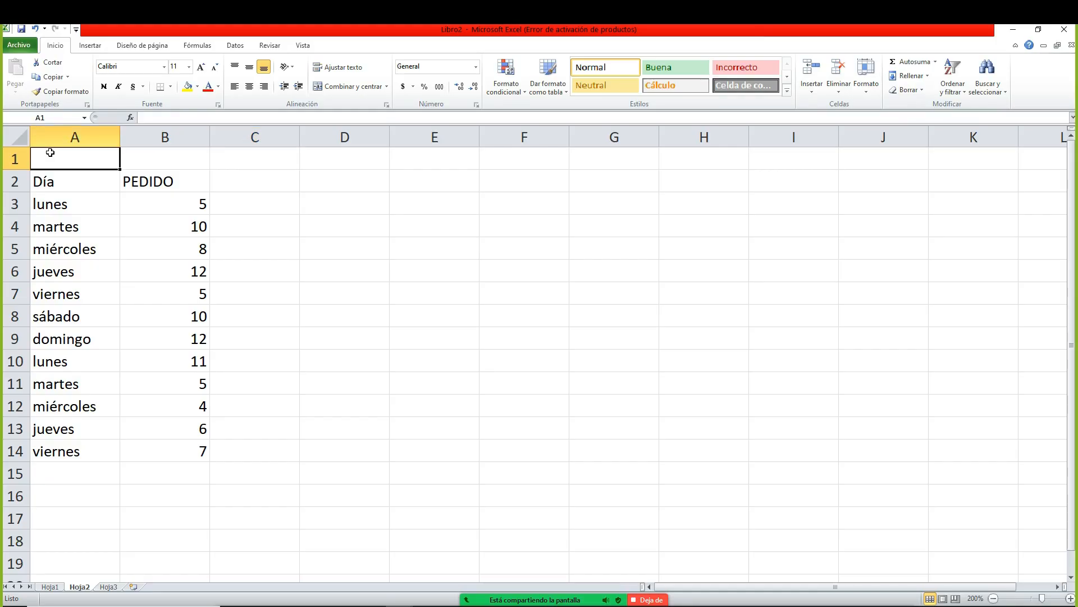
- Enter the first person's name in cell A1 as the table title, and admit the waiting participant to the meeting
text(j)
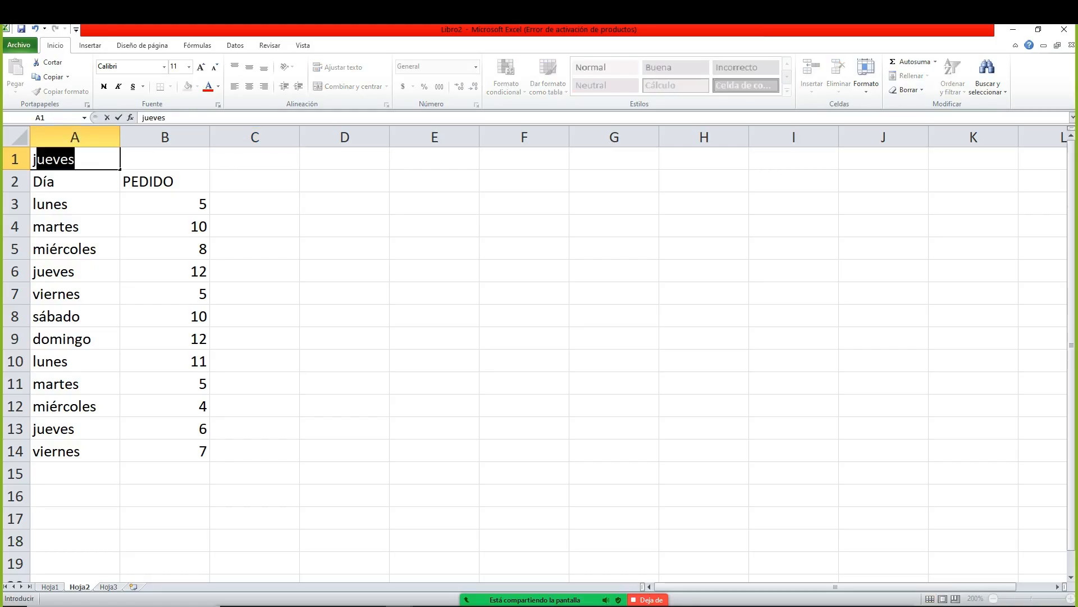
key(BackSpace)
key(BackSpace)
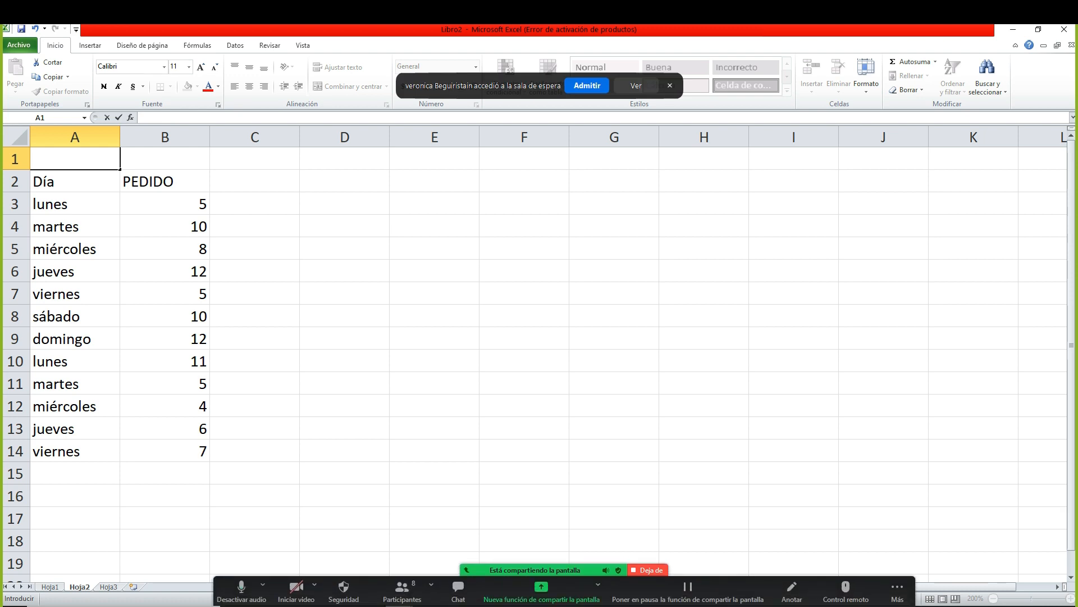
text(humberto)
key(Return)
key(Up)
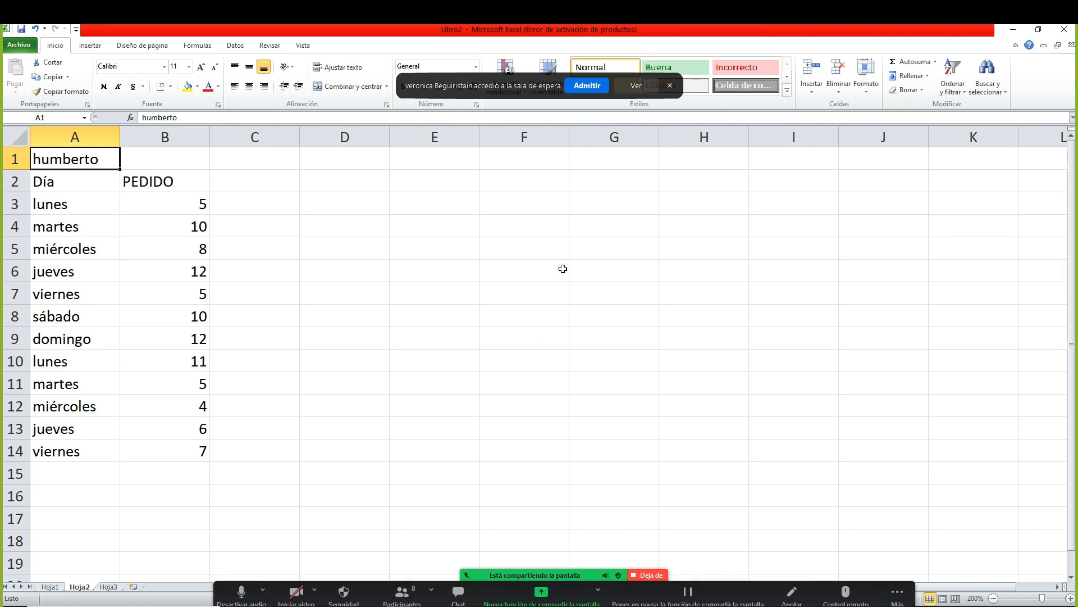
click(588, 85)
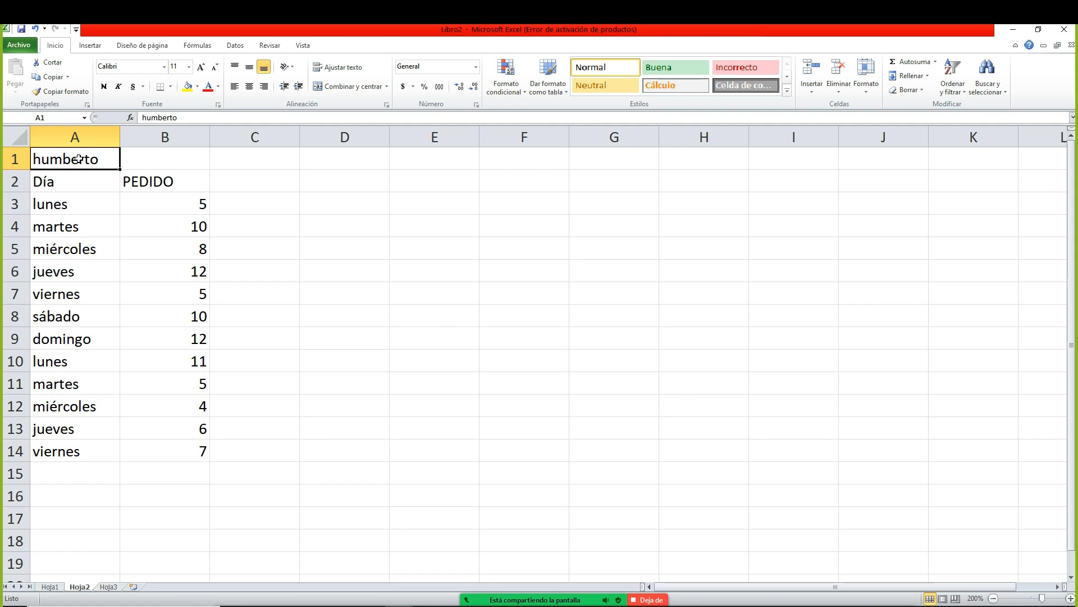
- Capitalize the first letter of the name in A1, and merge and center it across A1:B1
drag(116, 159, 135, 159)
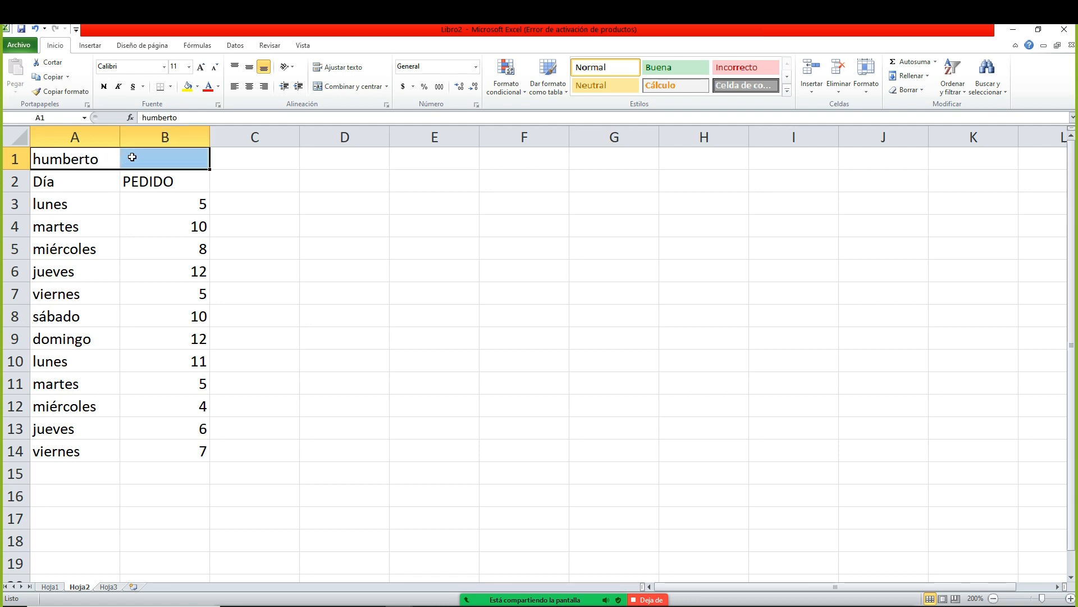
click(95, 166)
double_click(50, 159)
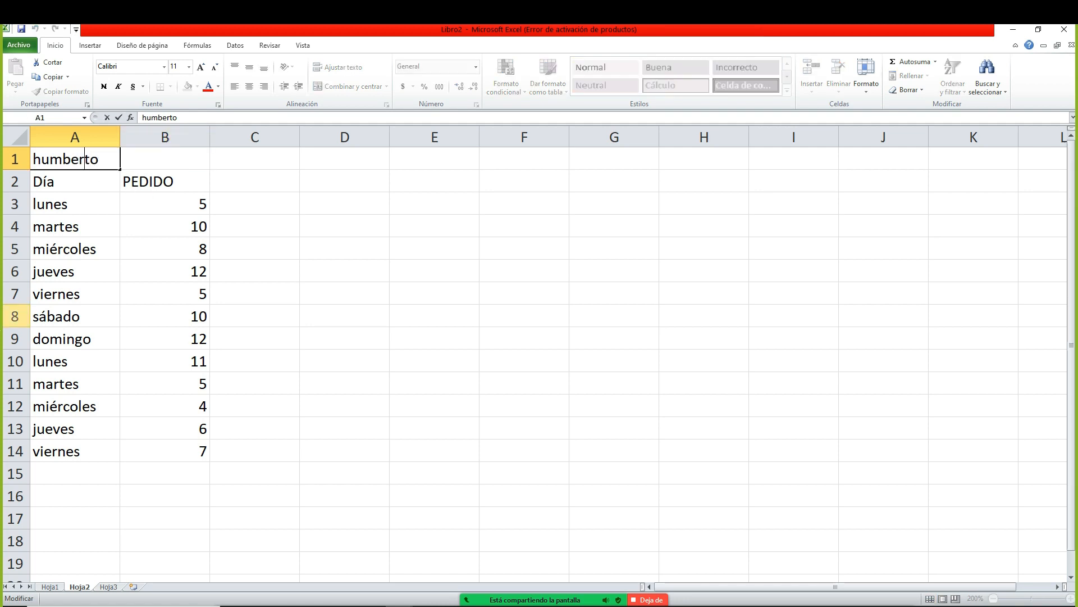
key(BackSpace)
text(H)
key(Return)
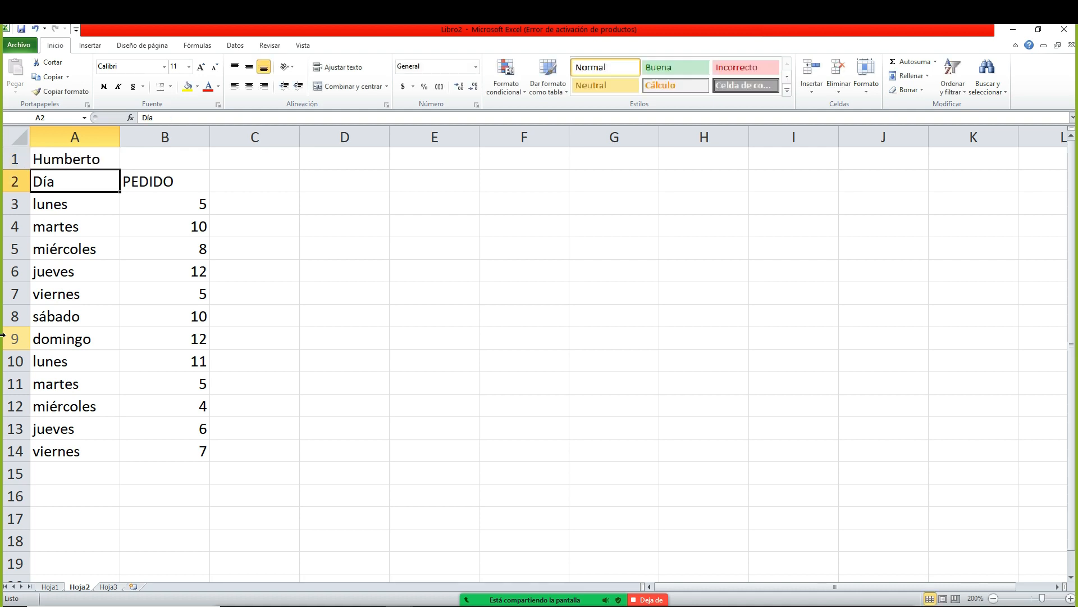
key(Up)
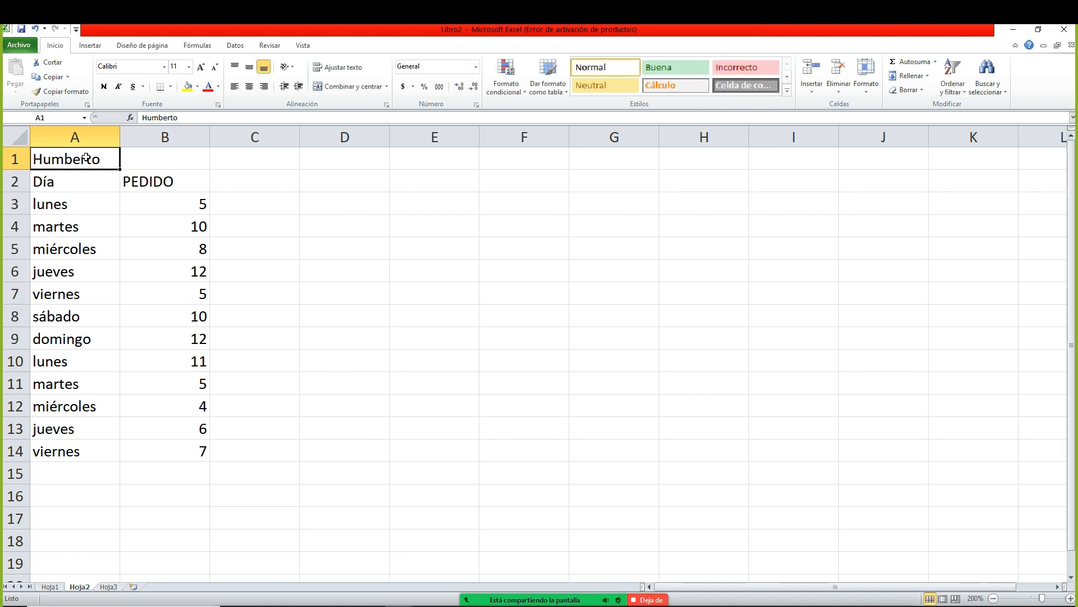
drag(85, 158, 161, 159)
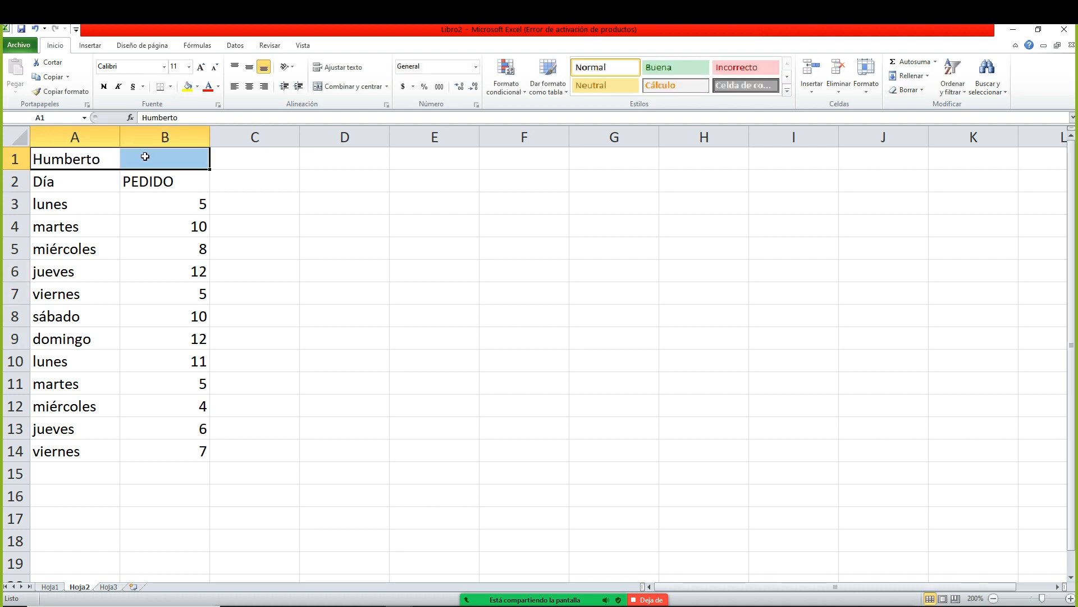
click(351, 87)
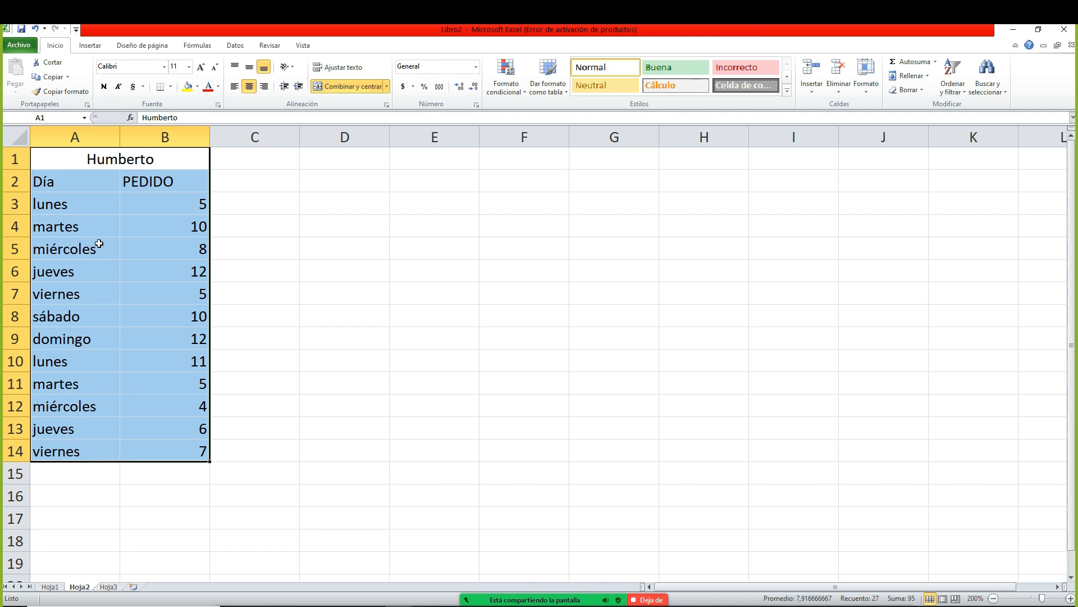
- Clear the order quantities in B3:B14 and the repeated weekdays in A10:A14, keeping only one week from lunes to domingo
click(63, 243)
drag(168, 206, 181, 444)
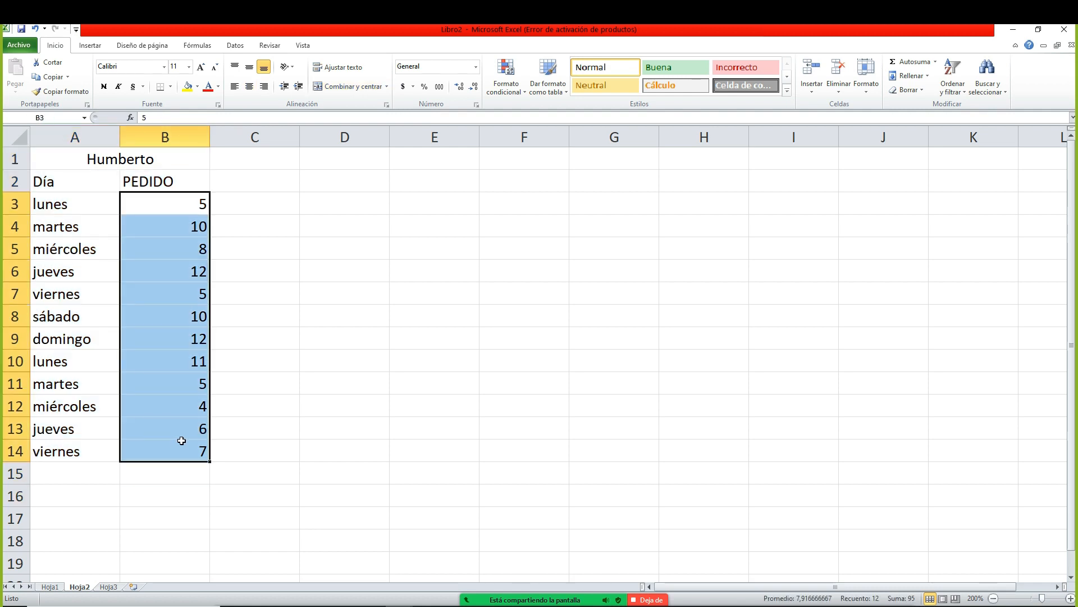
key(Delete)
click(307, 357)
drag(64, 160, 108, 331)
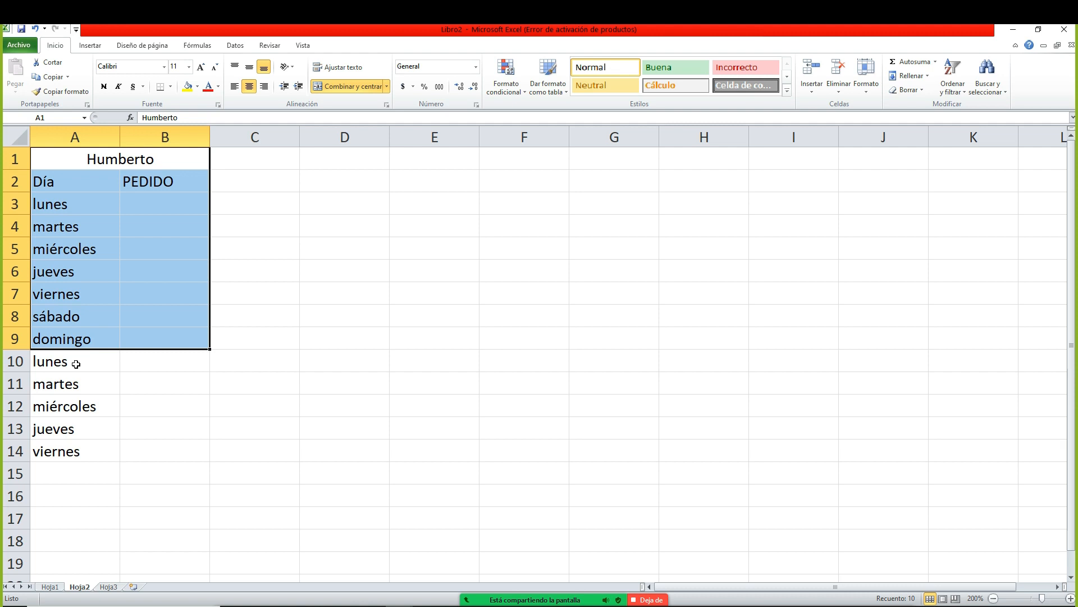
drag(75, 364, 89, 449)
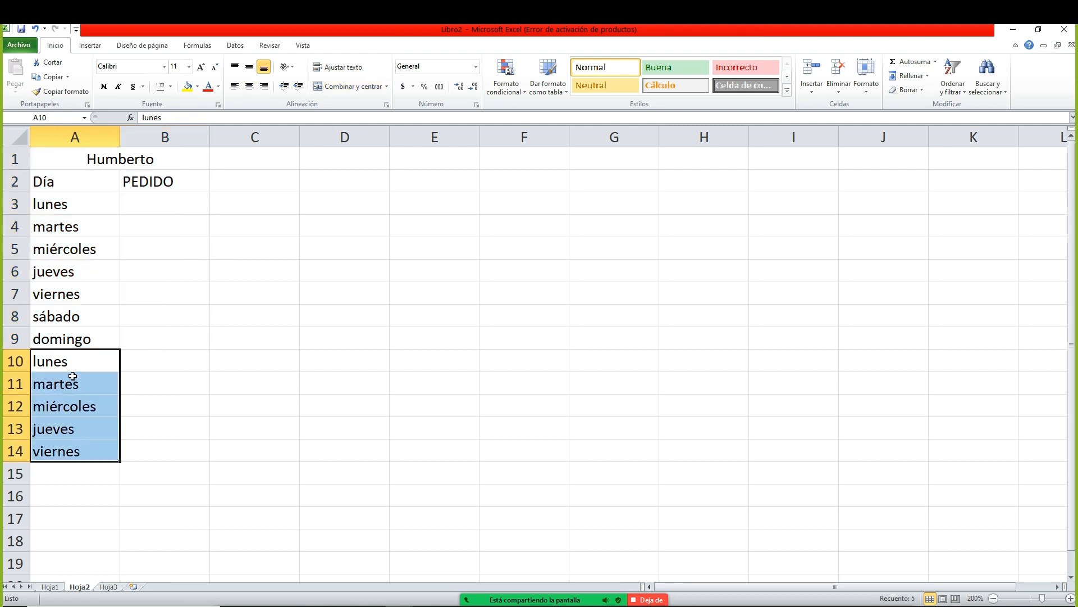
- Apply outside borders around the weekly order table in A1:B9
drag(67, 163, 84, 340)
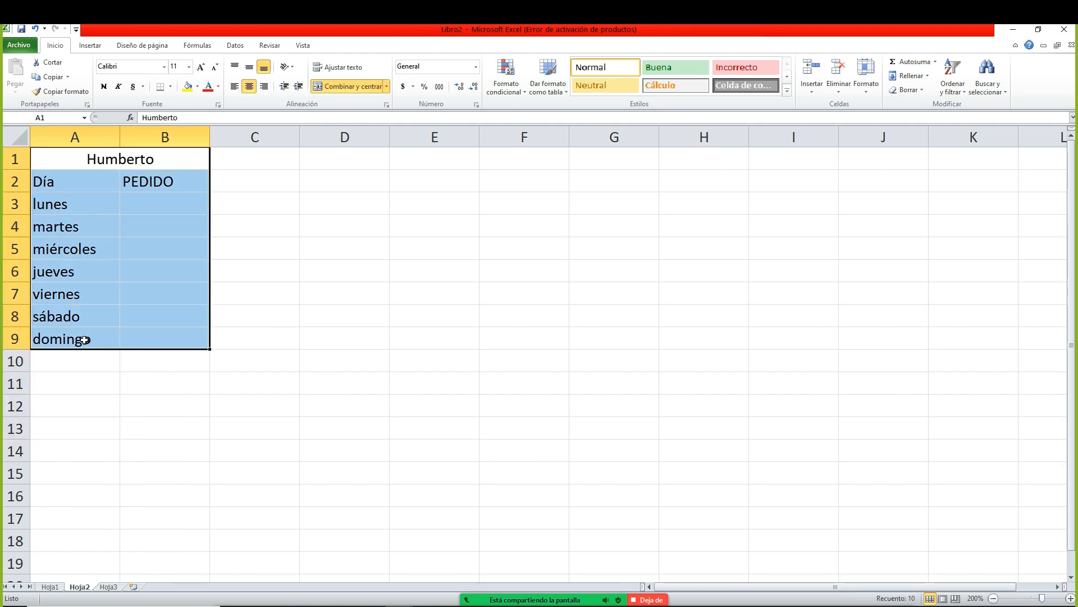
click(171, 87)
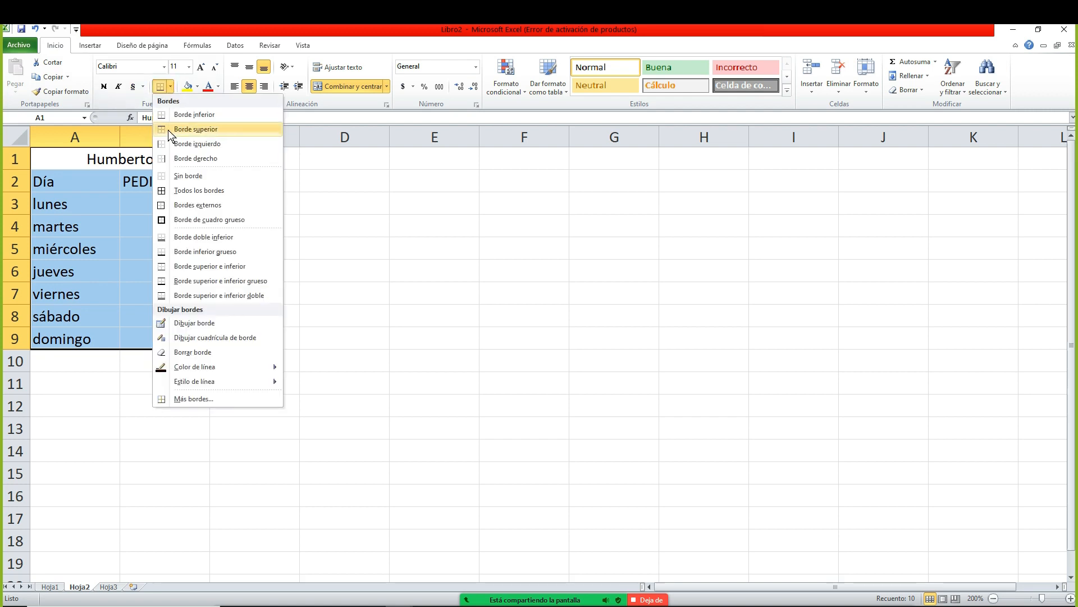
click(187, 201)
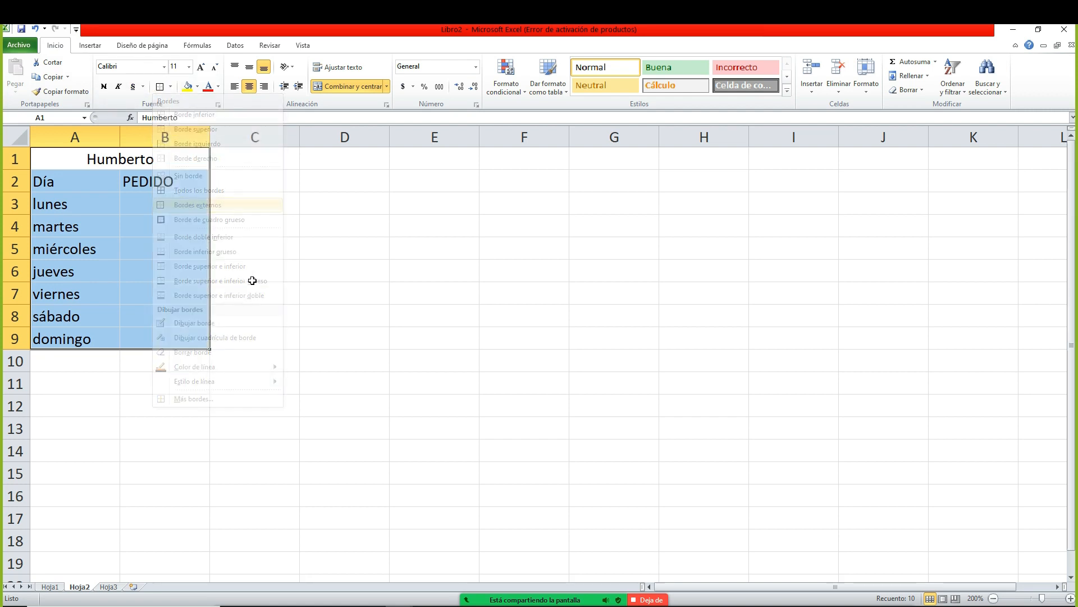
click(251, 275)
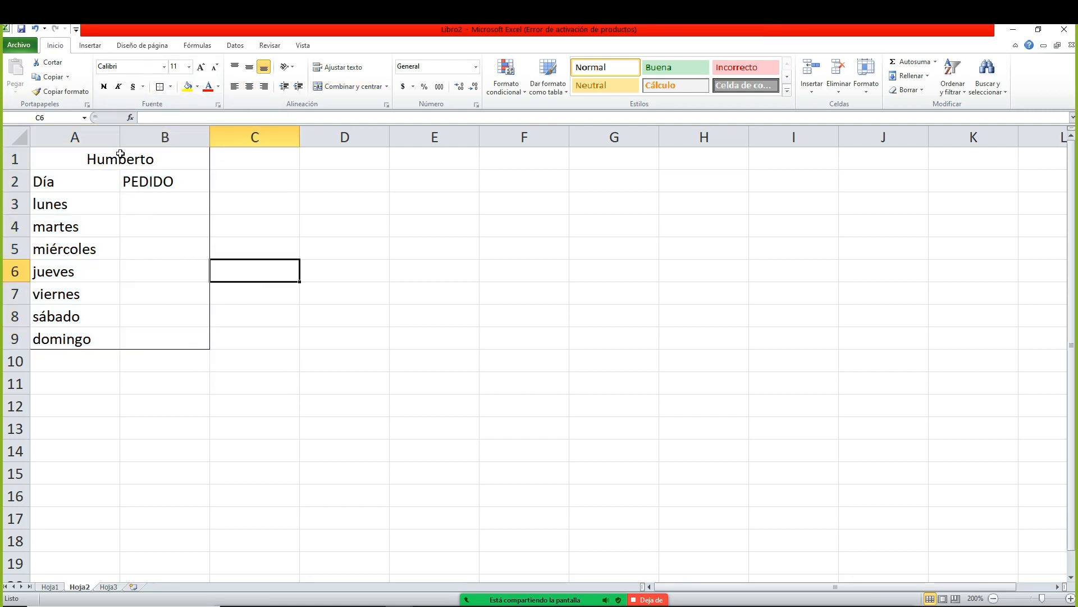
- Copy the bordered table in A1:B9 and paste the duplicate starting at cell D1
drag(72, 161, 87, 340)
right_click(85, 282)
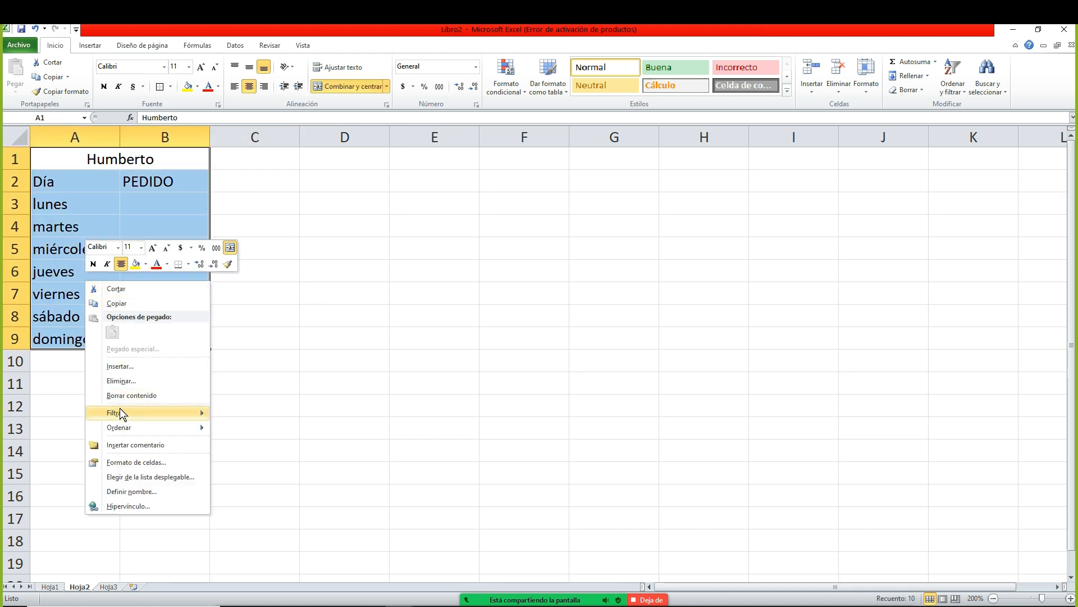
click(116, 303)
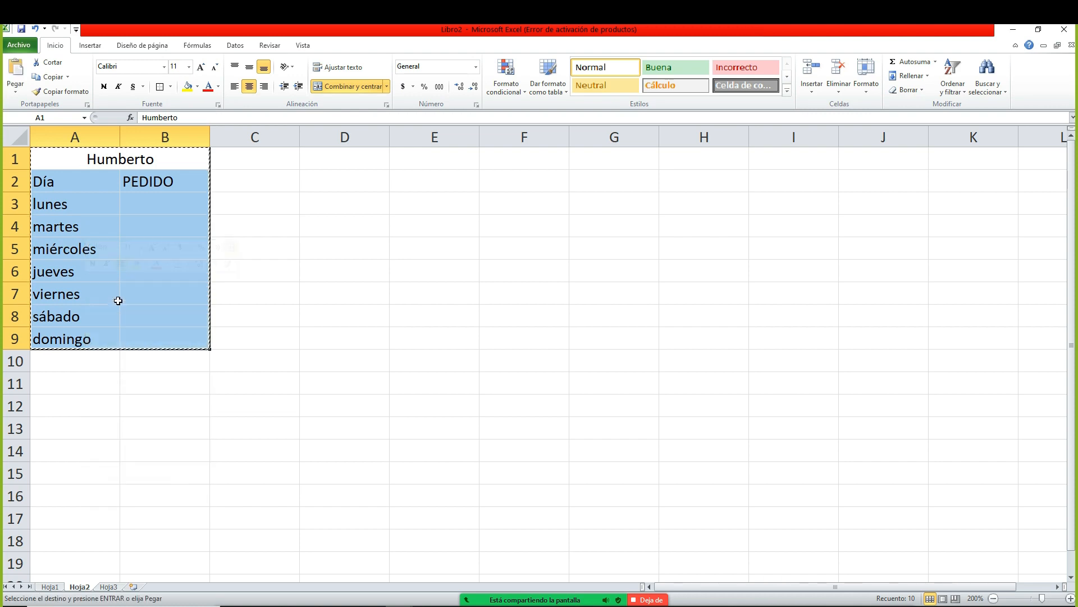
click(366, 162)
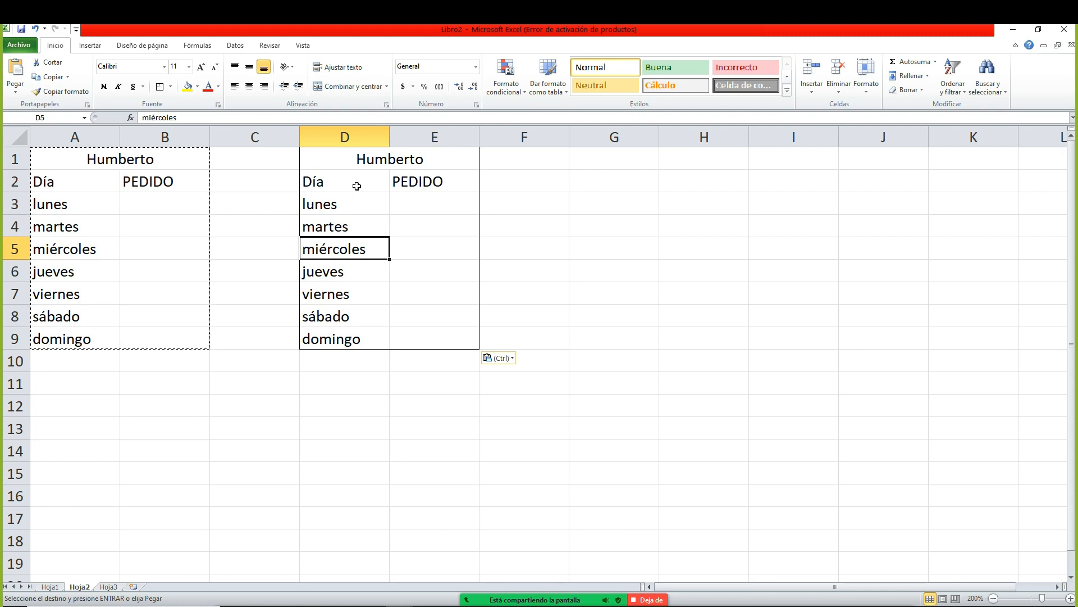
- Replace the title of the duplicated table in D1 with the second person's name
click(356, 166)
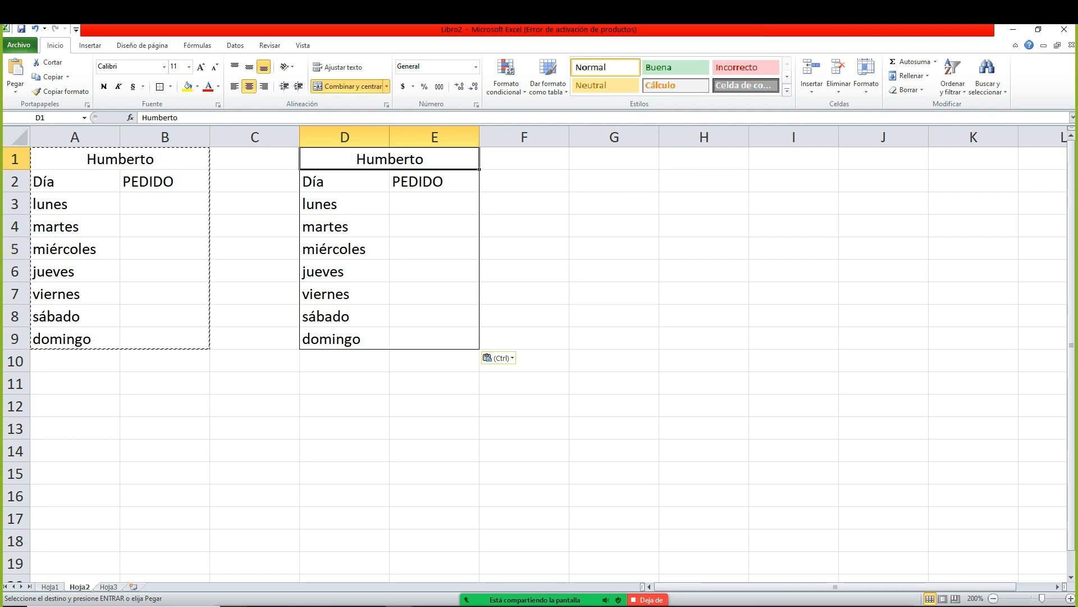
text(Analía)
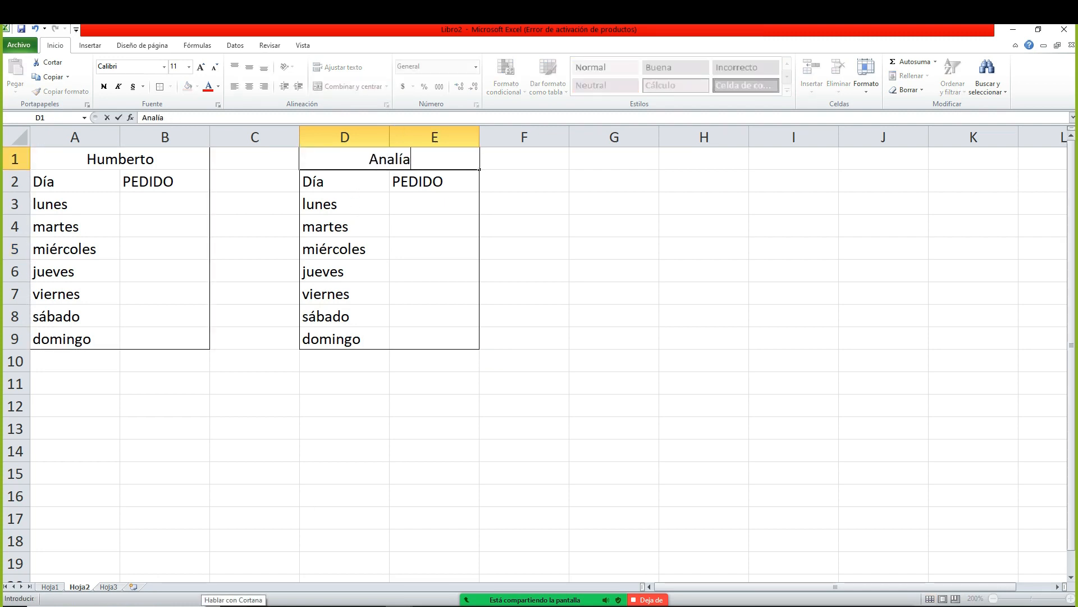
key(Return)
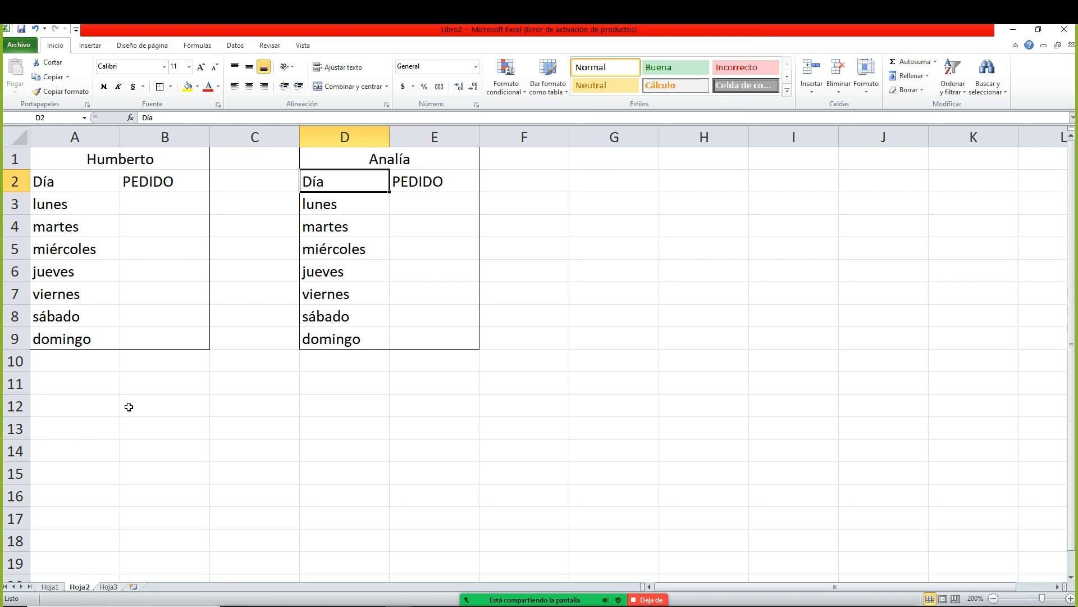
- Copy the bordered order table in A1:B9 and paste another duplicate starting at cell G1
drag(87, 157, 162, 337)
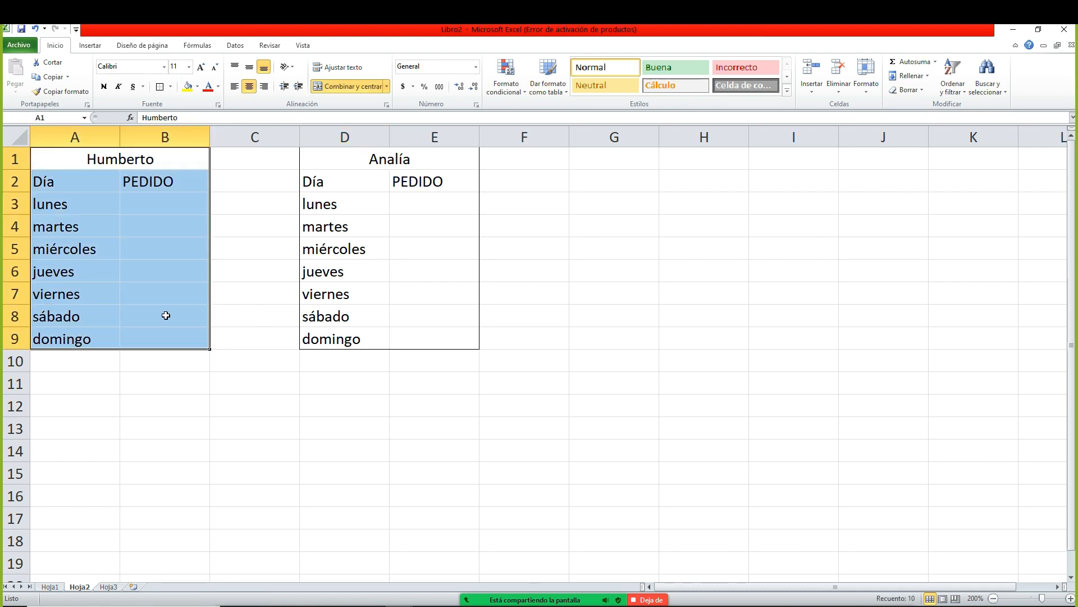
right_click(169, 284)
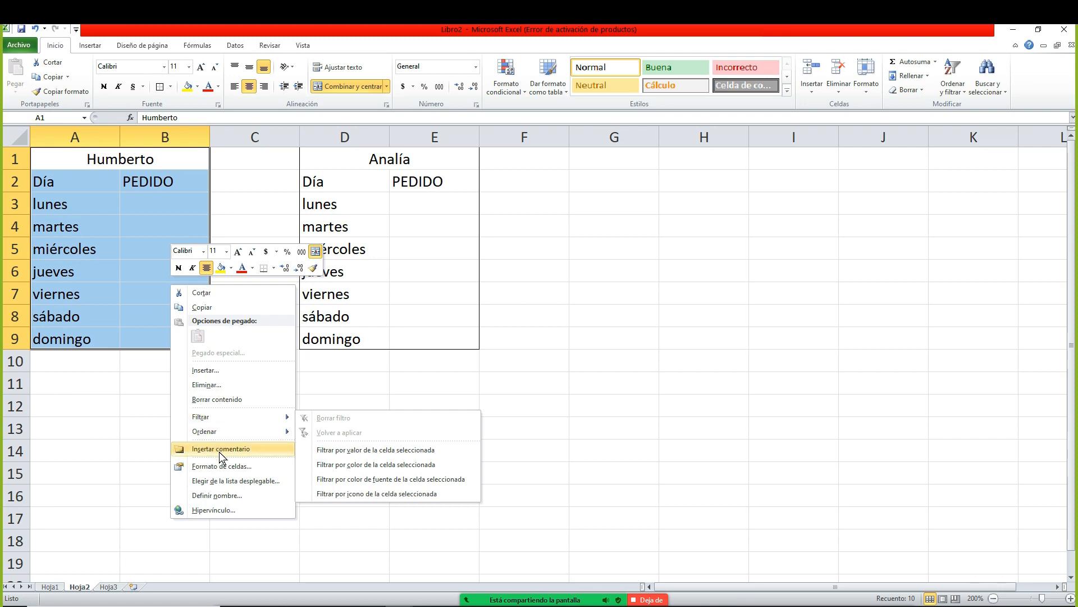
click(194, 308)
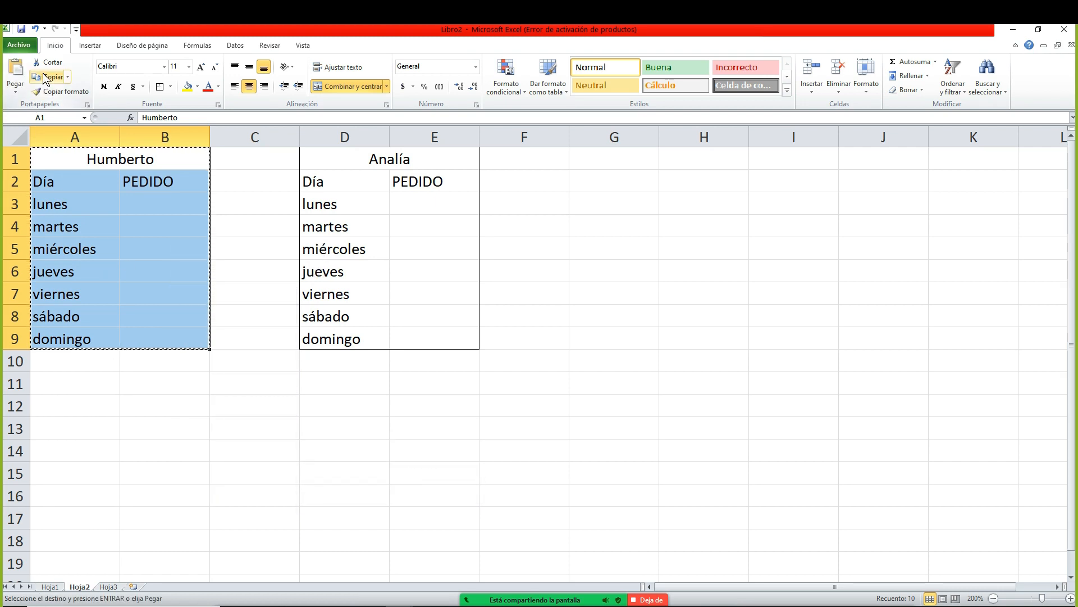
click(585, 159)
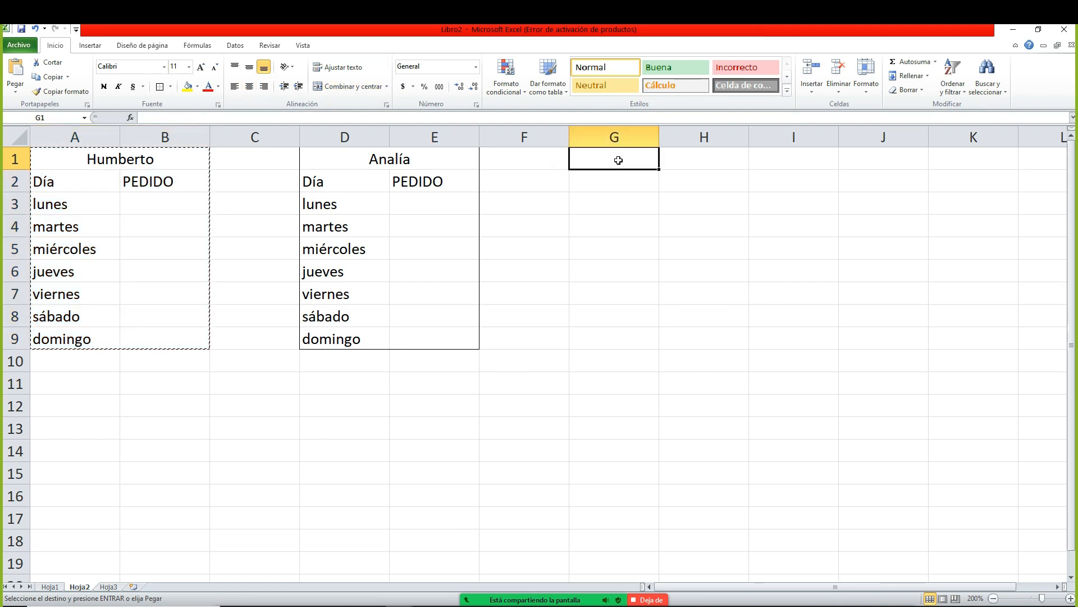
key(Return)
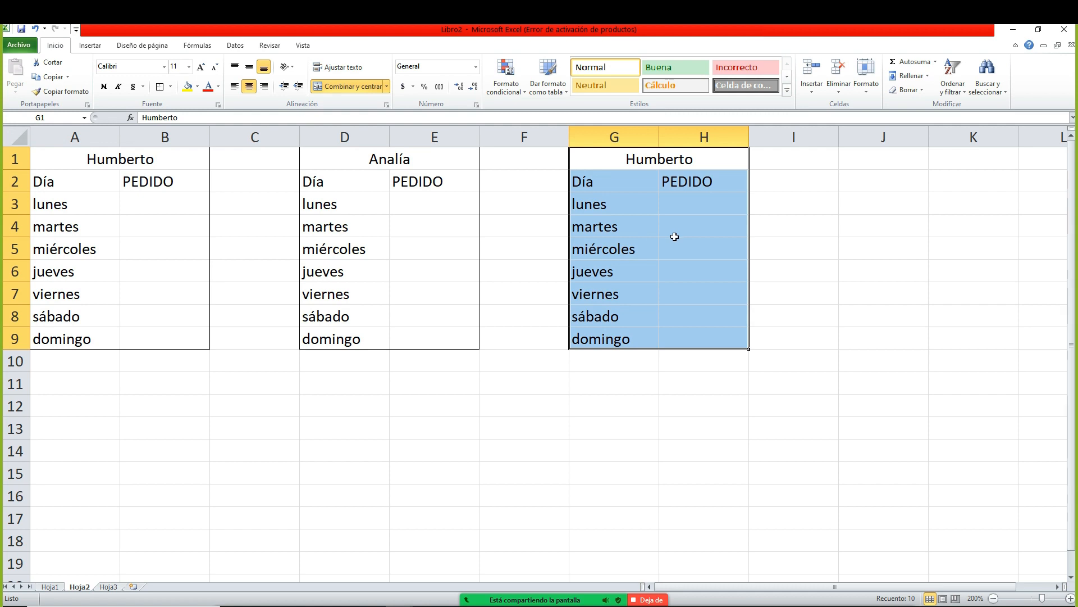
click(616, 279)
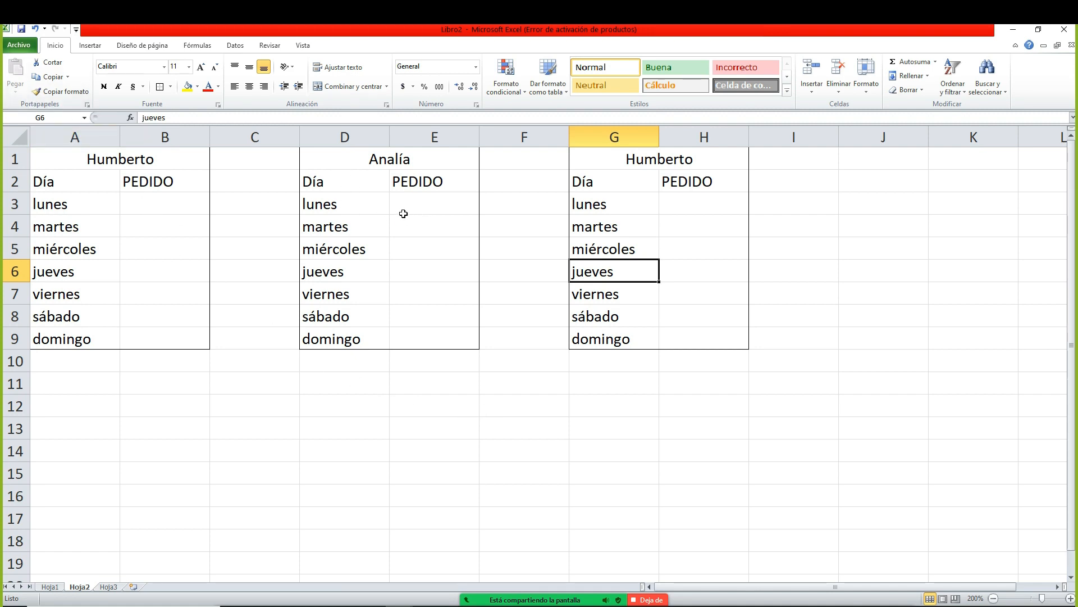
- Enter the sample values 1 and 2 in cells E15 and E16
click(416, 486)
text(1)
key(Return)
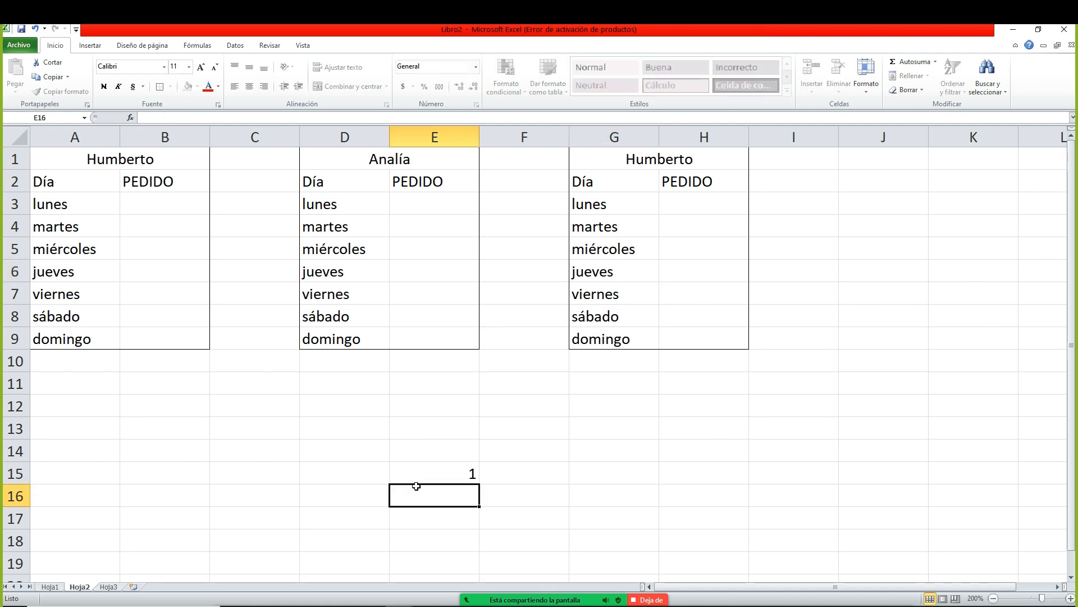
text(2)
key(ctrl+Return)
drag(440, 471, 440, 490)
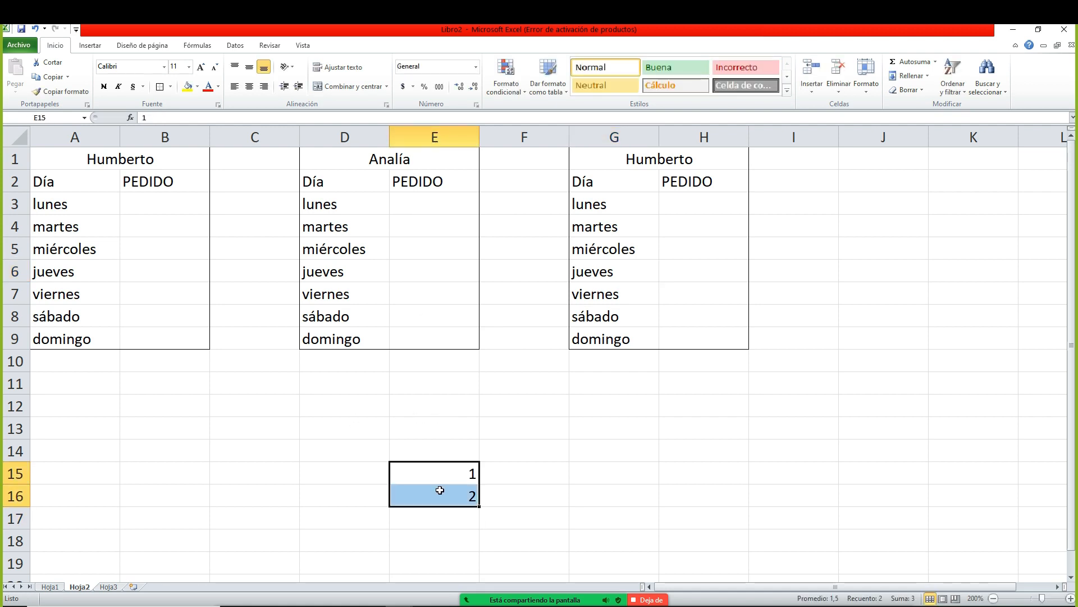
- Copy the sample values in E15:E16 and view the available paste options for cell G15
click(56, 80)
click(578, 457)
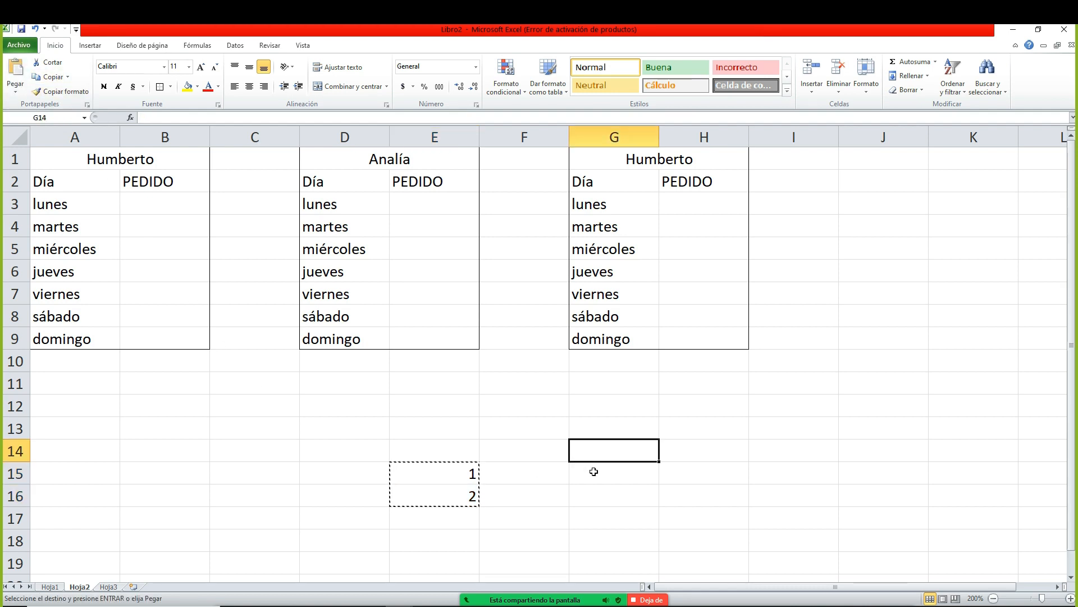
click(593, 471)
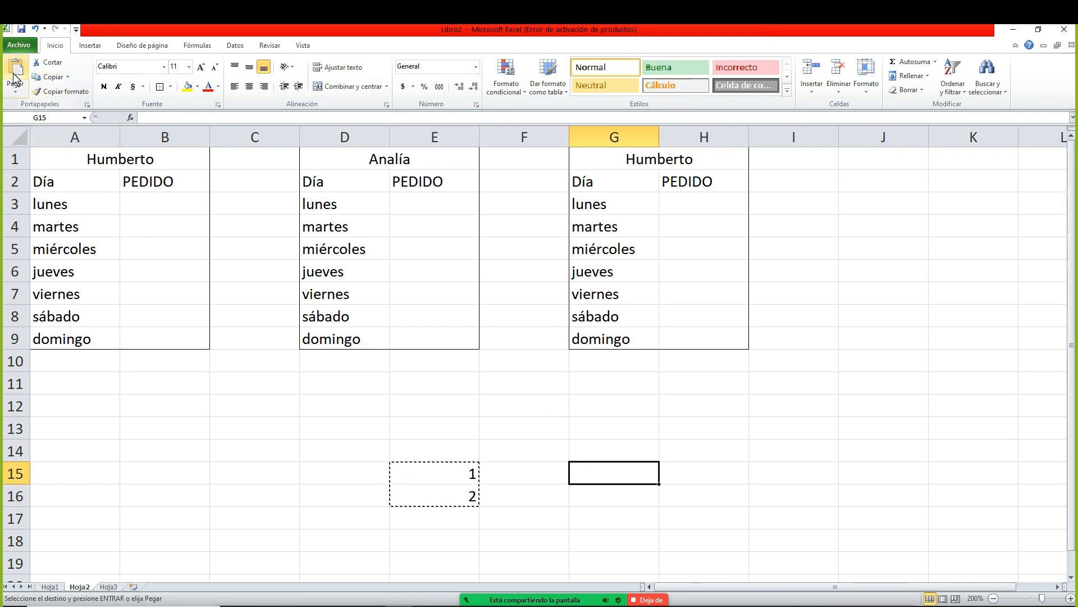
click(15, 88)
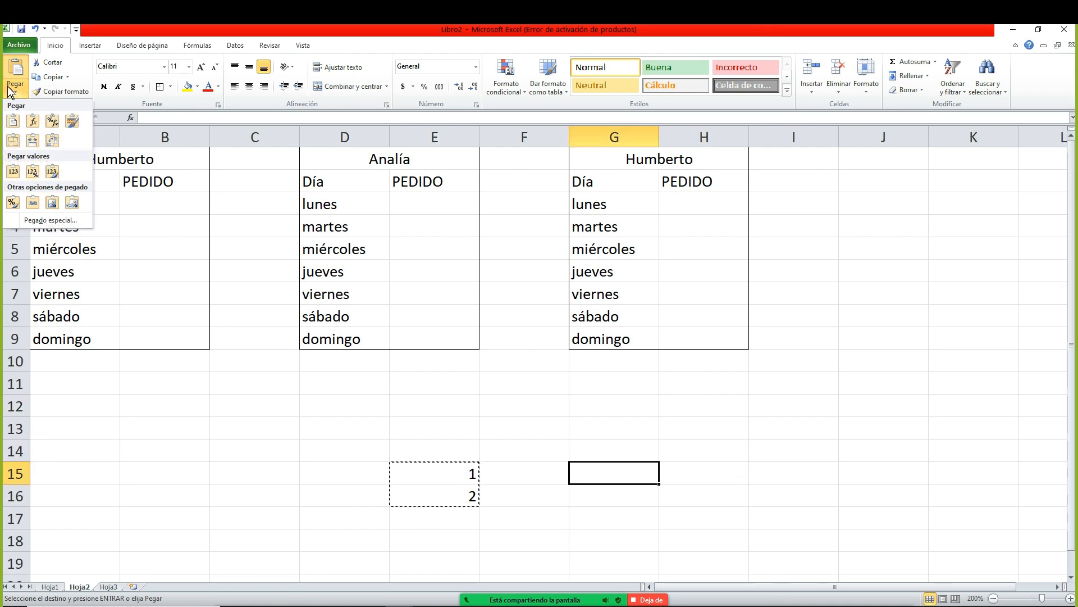
click(412, 473)
click(445, 474)
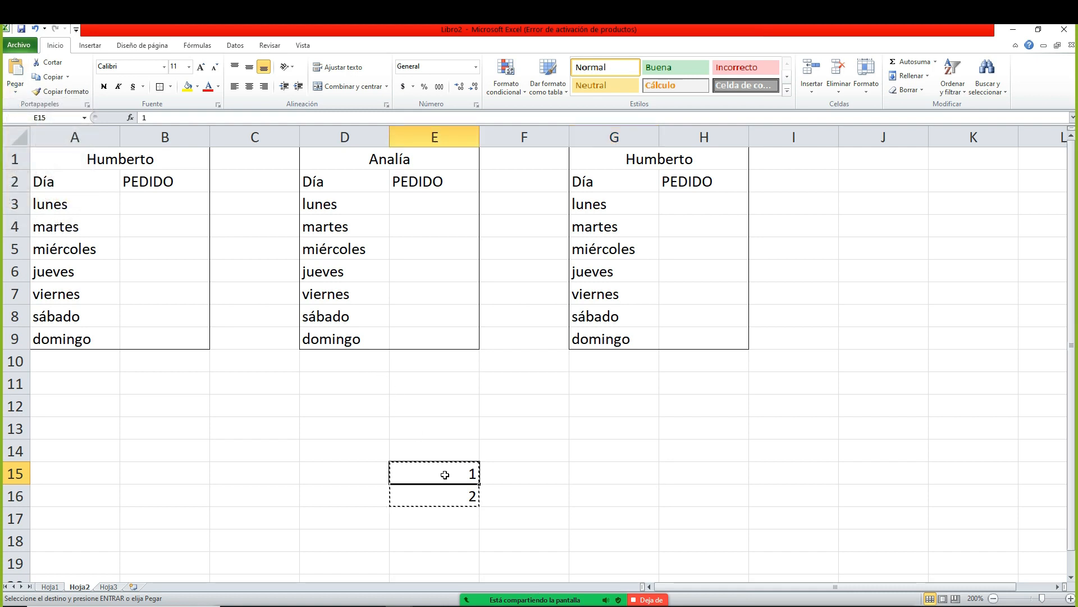
- Clear the sample values from cells E15:E16
drag(445, 475, 444, 494)
key(Delete)
click(430, 423)
- Examine the vertical day/venta table on Hoja1 and compare it with its transposed copy in rows 4 and 5
click(101, 587)
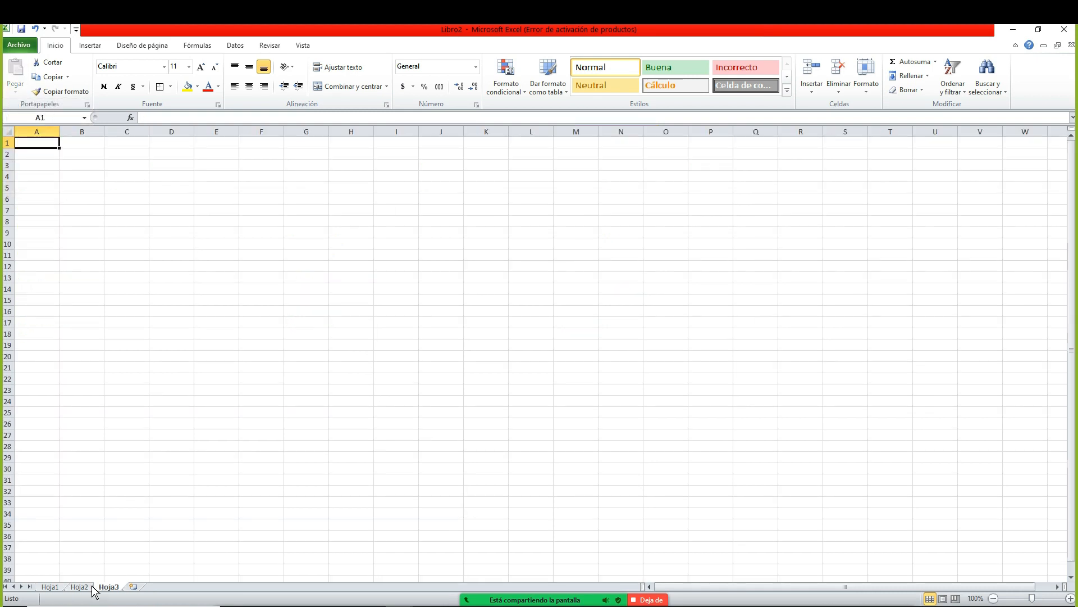
click(56, 587)
drag(371, 363, 373, 340)
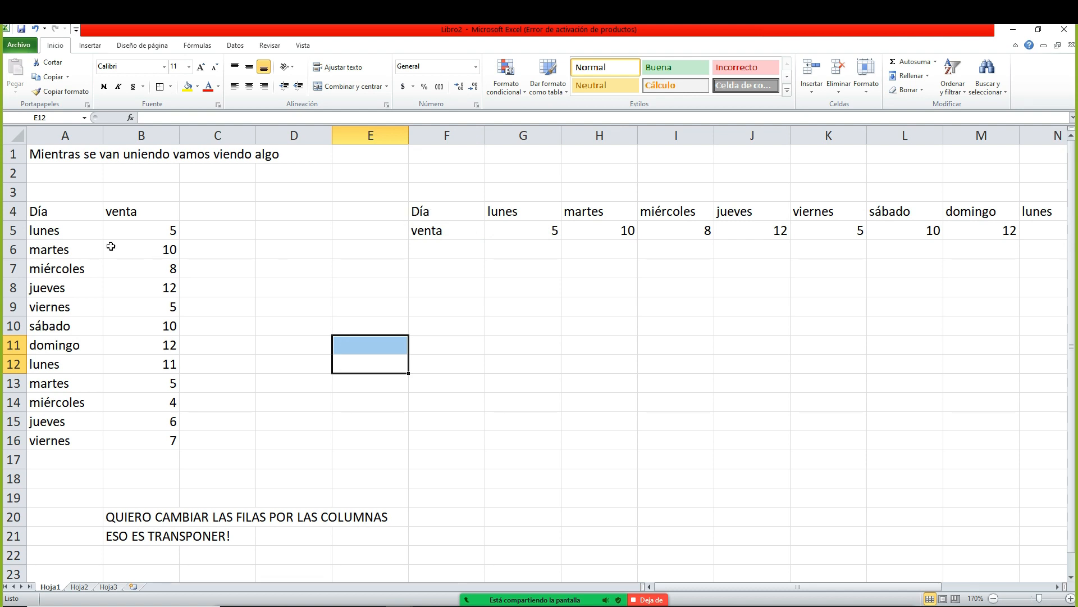
drag(73, 217, 145, 459)
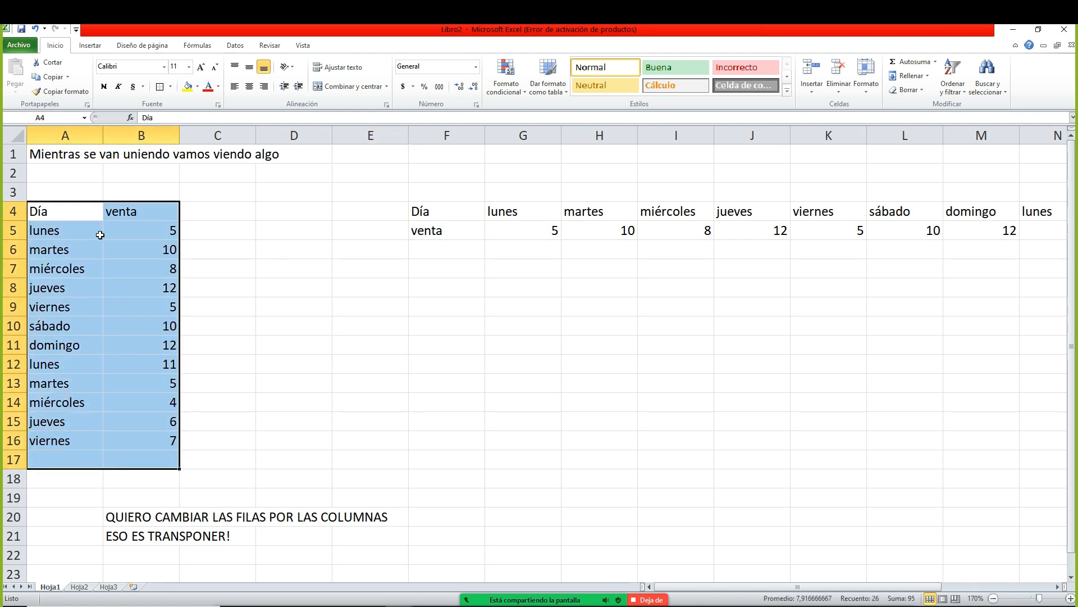
click(652, 245)
click(527, 225)
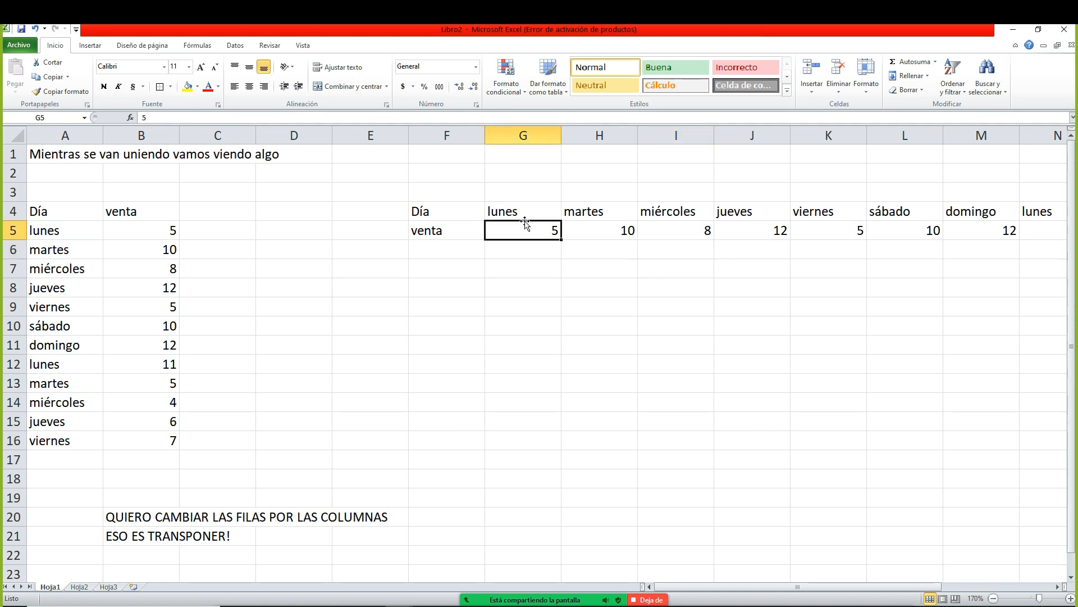
click(575, 227)
key(Right)
key(Right)
key(Right)
key(Right)
key(Right)
key(Right)
key(Right)
key(Right)
key(Right)
key(Right)
key(Right)
key(Left)
key(Left)
key(Left)
key(Left)
key(Left)
key(Left)
key(Left)
key(Left)
key(Left)
key(Left)
key(Left)
key(Left)
key(Left)
key(Left)
key(Left)
key(Left)
key(Left)
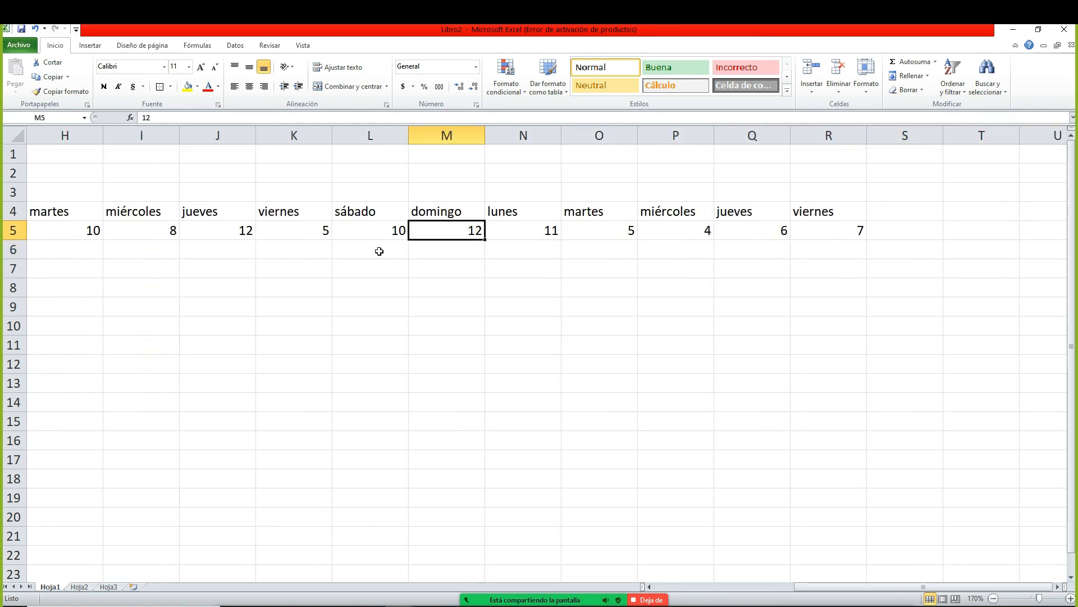
key(Right)
key(Right)
- Delete the existing transposed day/venta table that starts at cell F4
click(366, 239)
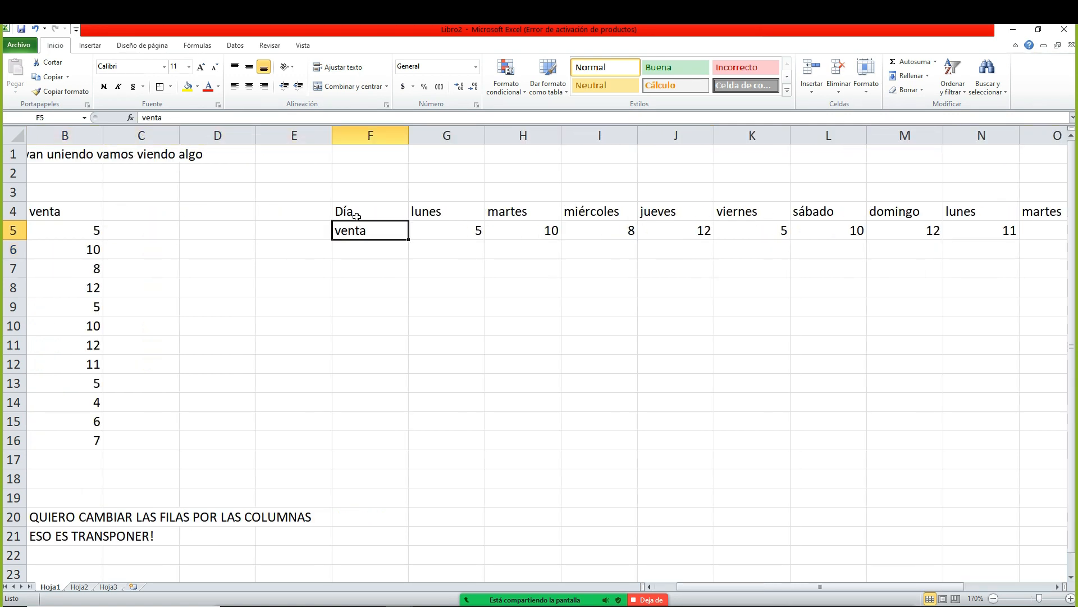
drag(352, 212, 506, 222)
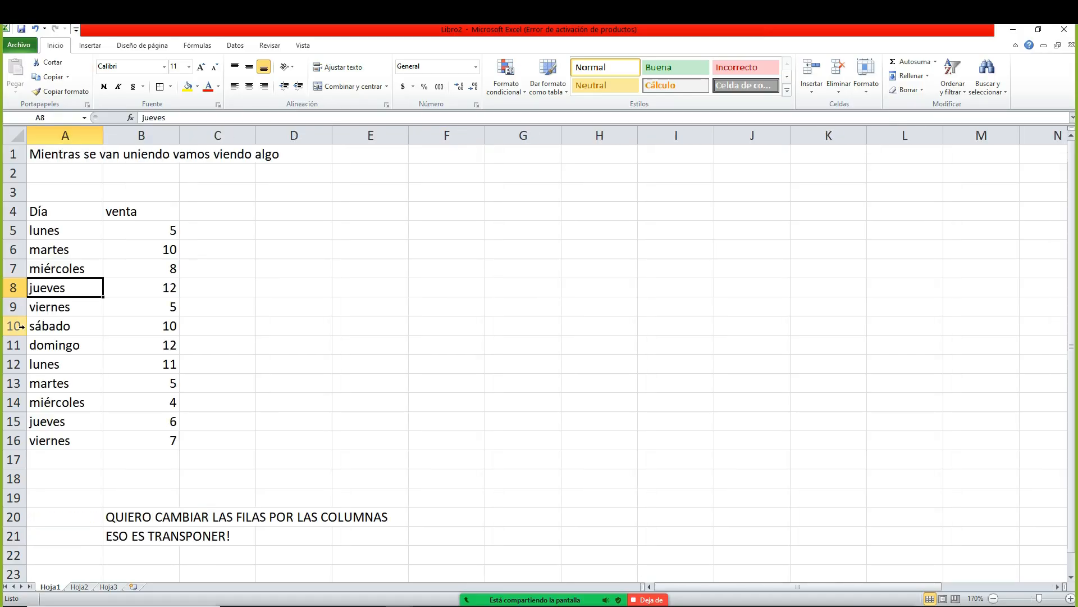
- Copy the day/venta table in A4:B16 and paste it transposed starting at cell F5
drag(60, 220, 153, 437)
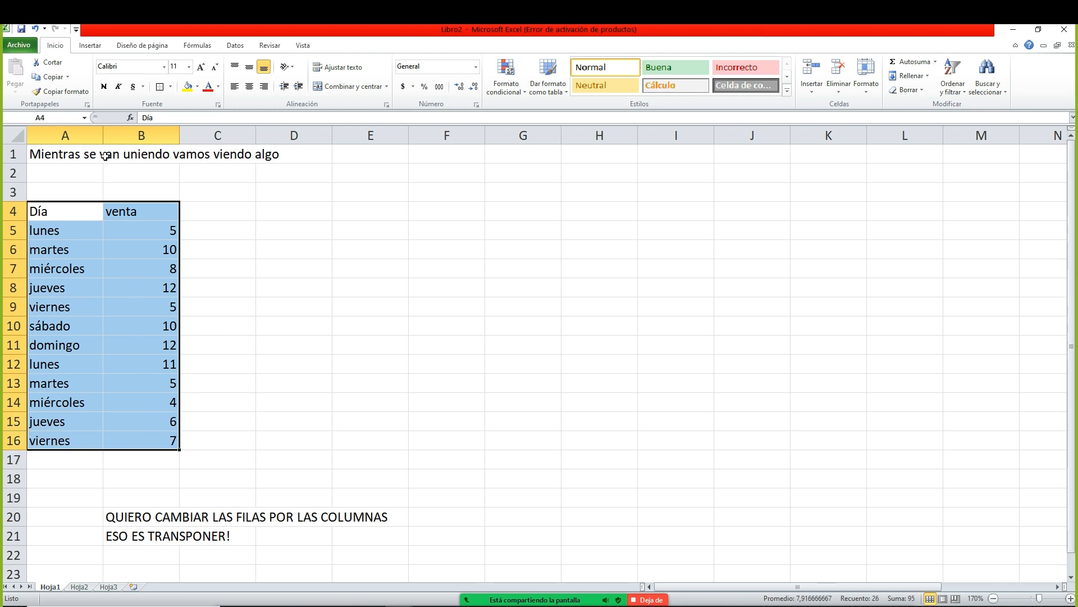
click(50, 76)
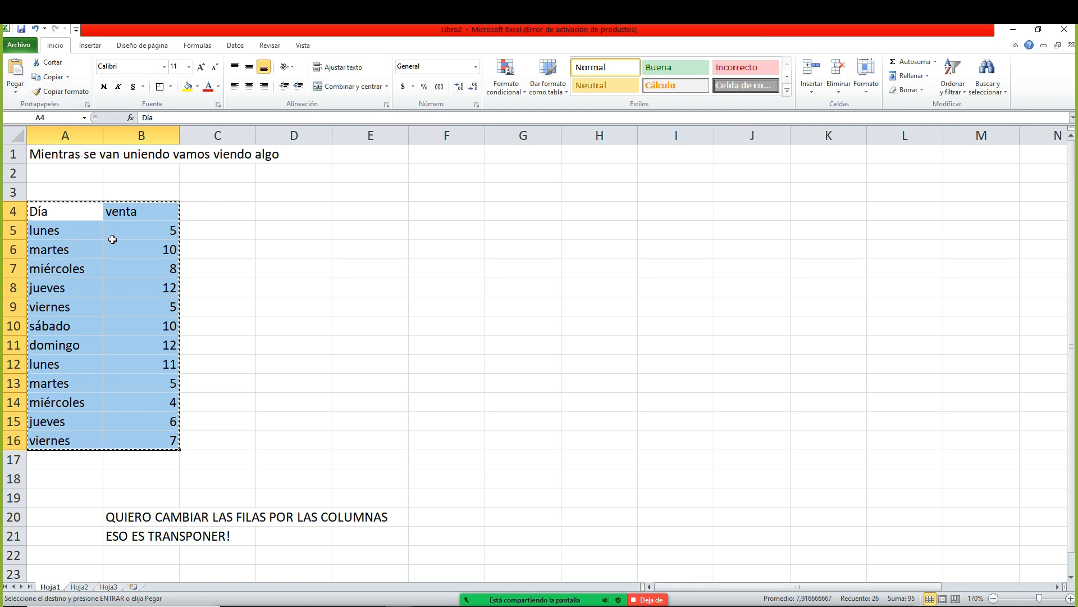
click(441, 231)
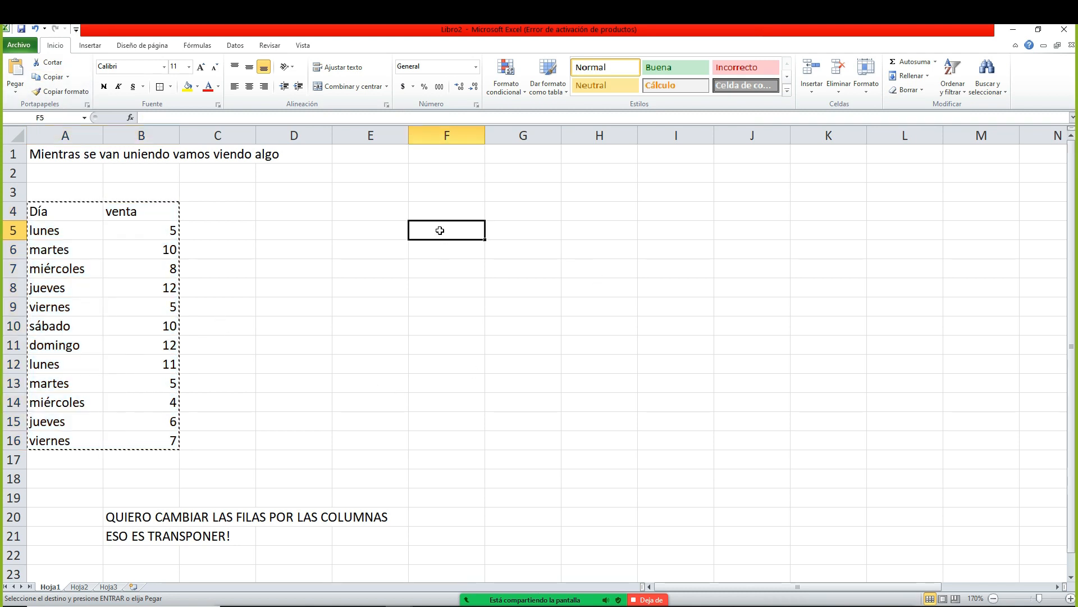
click(14, 95)
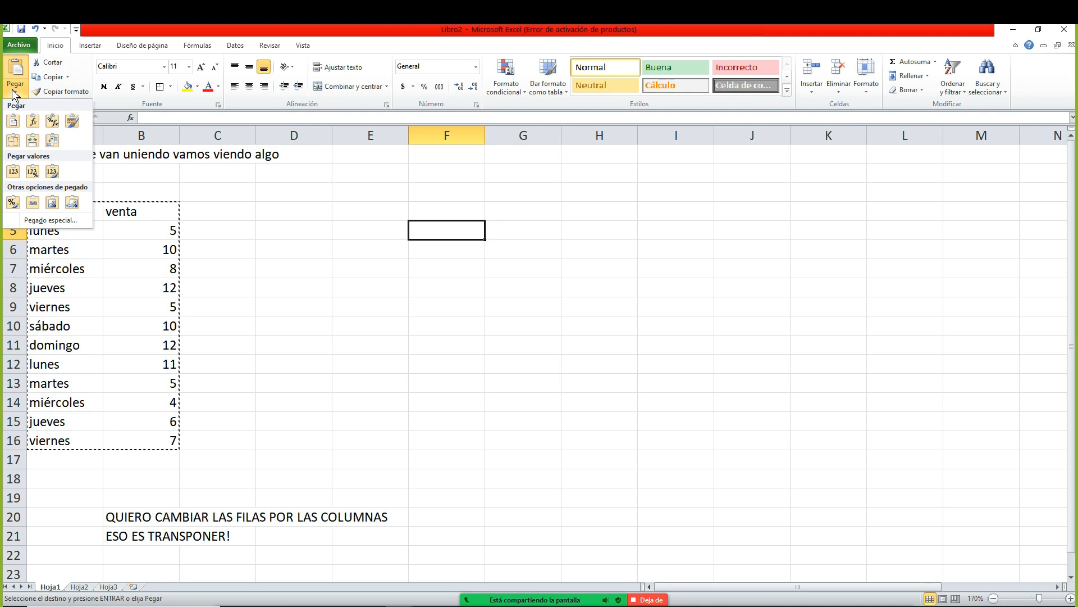
right_click(448, 231)
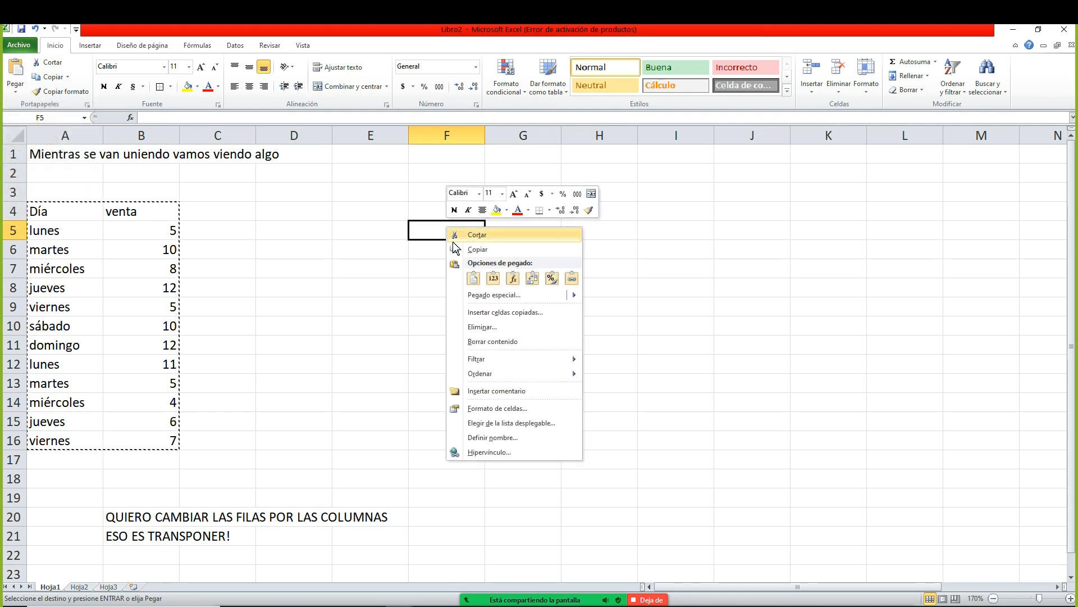
mouse_move(494, 295)
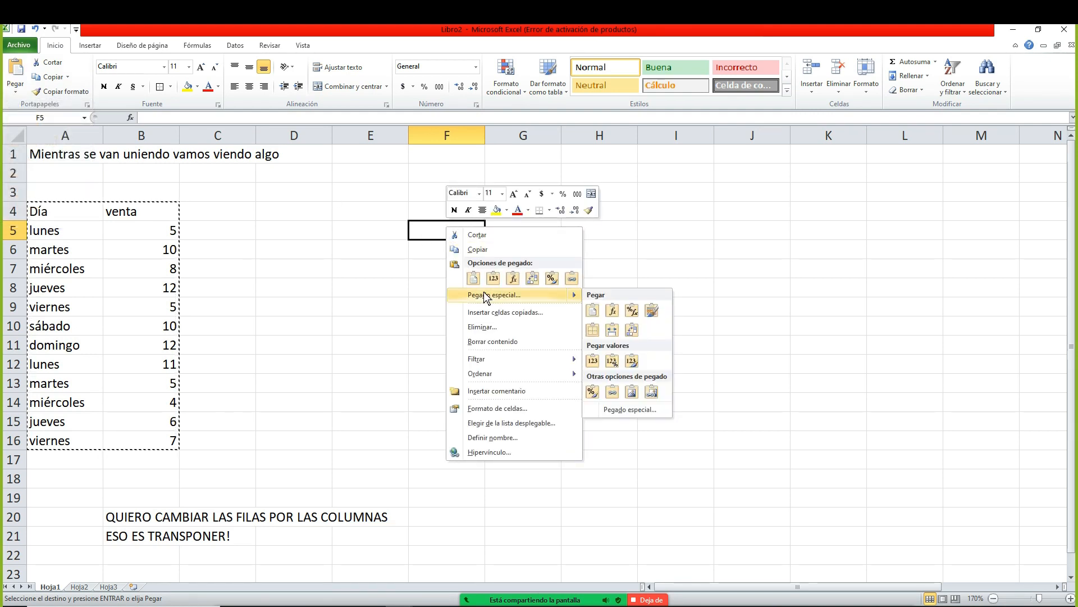
click(633, 330)
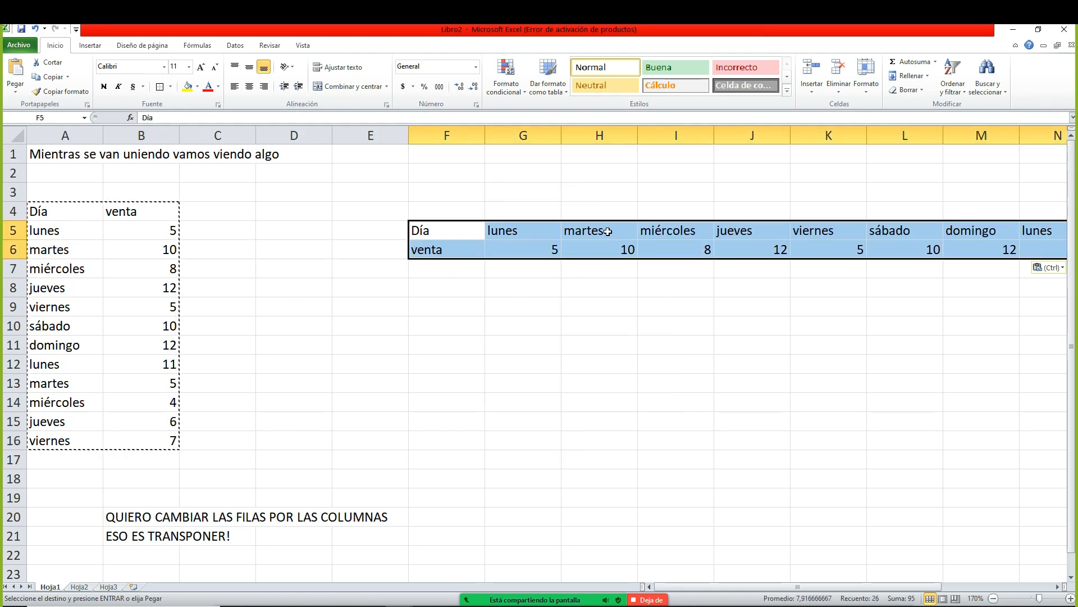
click(794, 314)
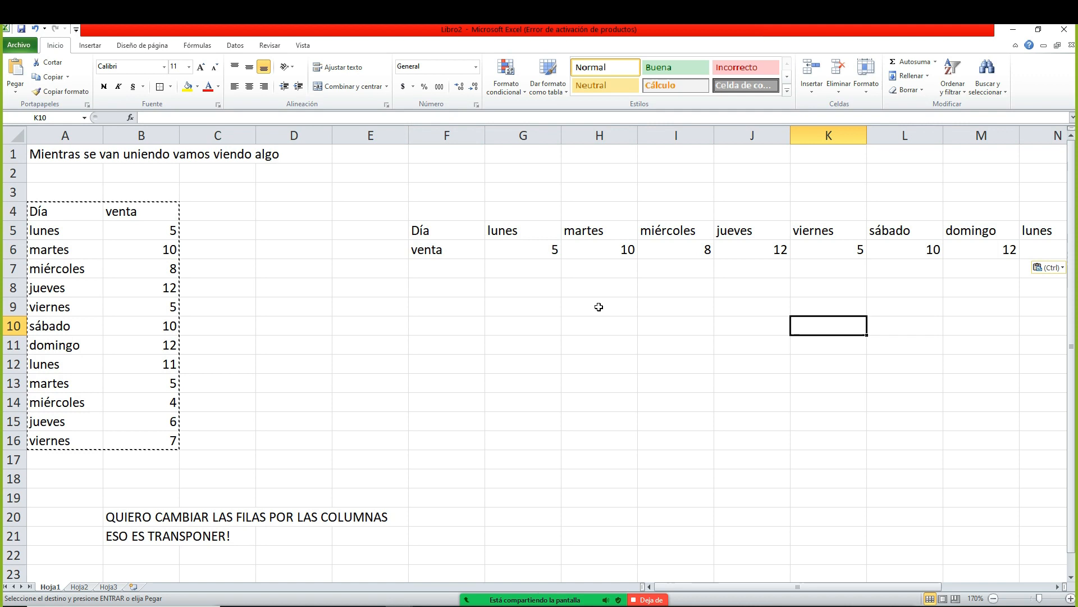
click(506, 268)
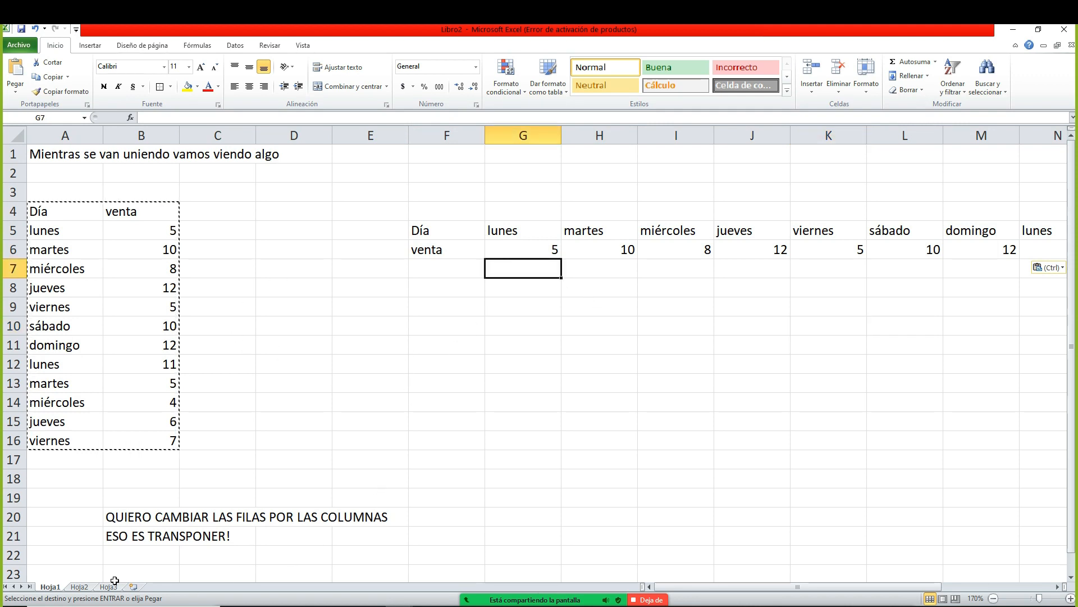
- Draw a wide text box on Hoja2 below the order tables, spanning about columns A to H and rows 14 to 16
click(79, 586)
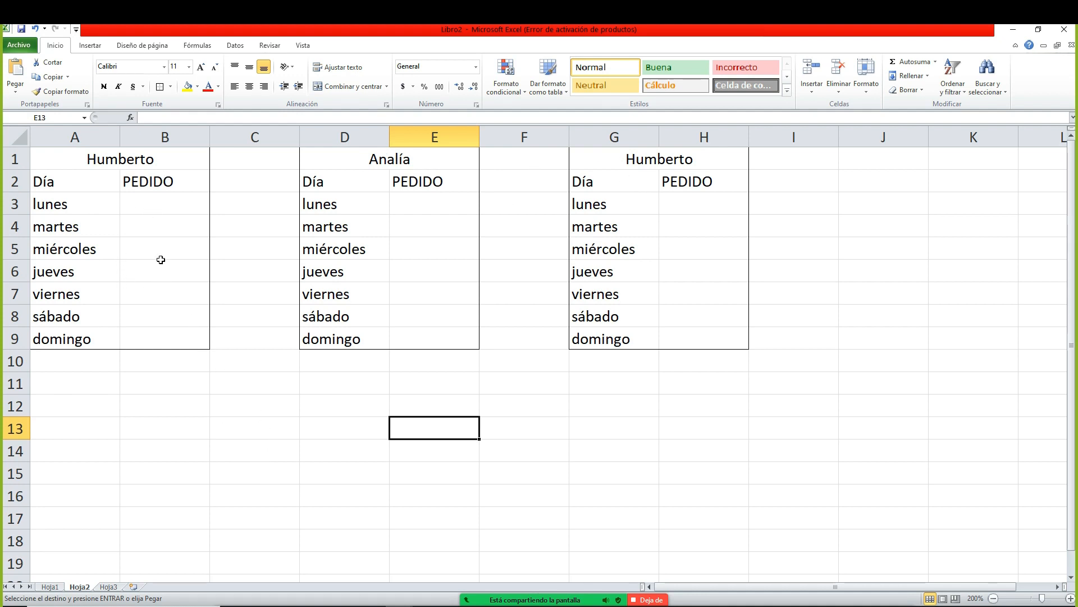
drag(163, 202, 164, 315)
click(220, 378)
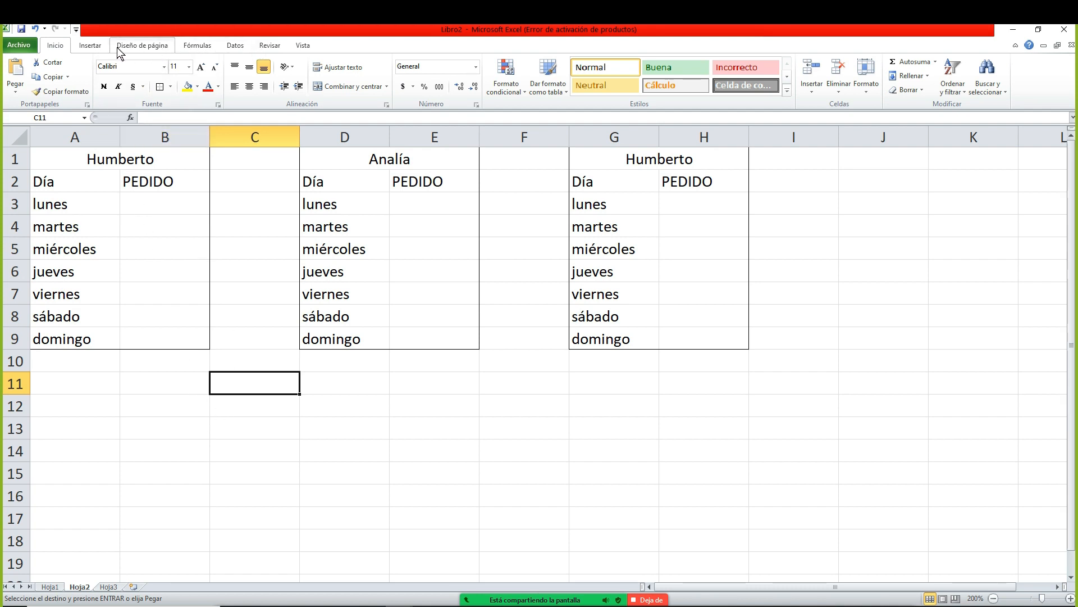
click(99, 47)
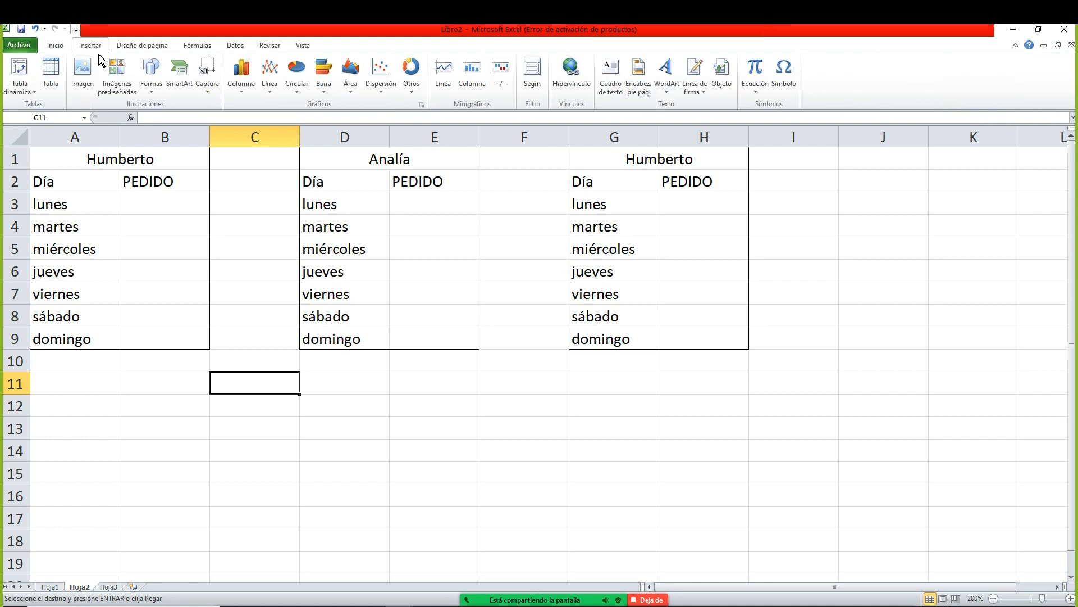
click(610, 78)
drag(96, 436, 700, 495)
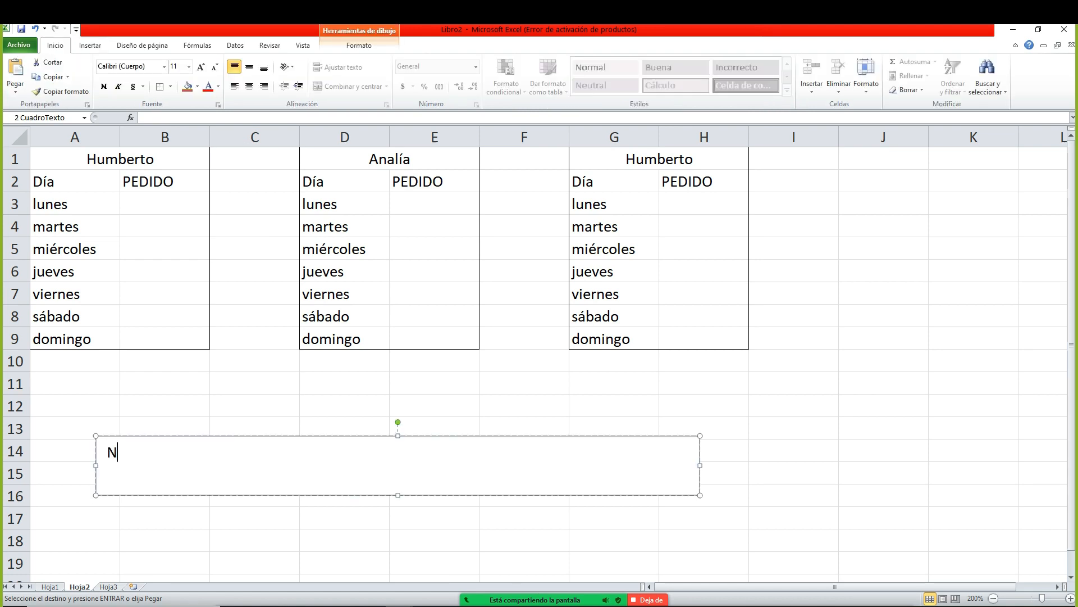
- Write "No se aceptarán pedidos menores a 5 unidades." in the text box
text(No se aceptarán)
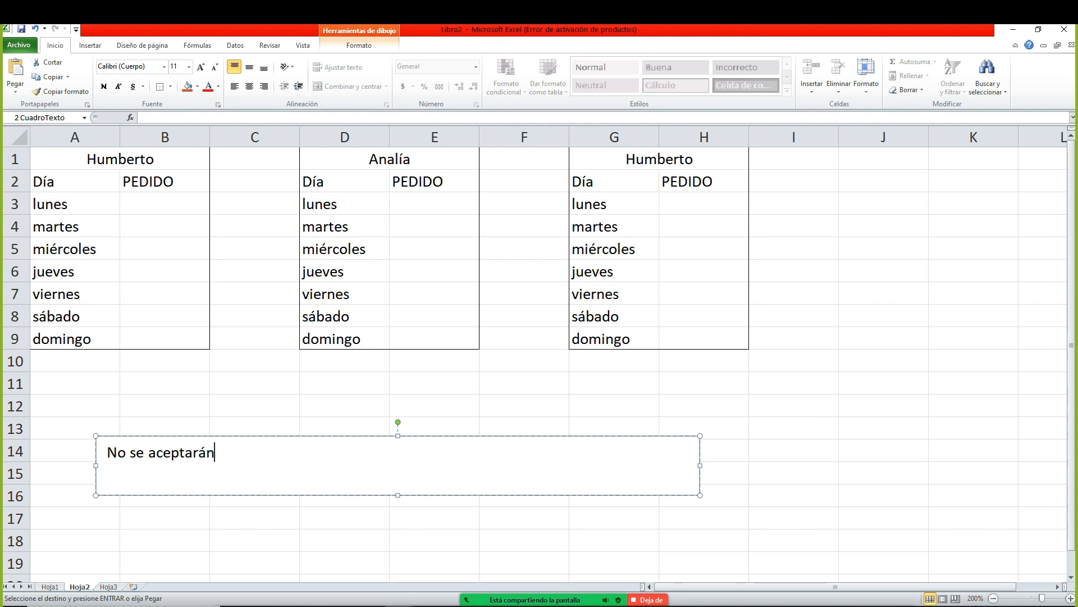
text( pedod)
text(dos menos)
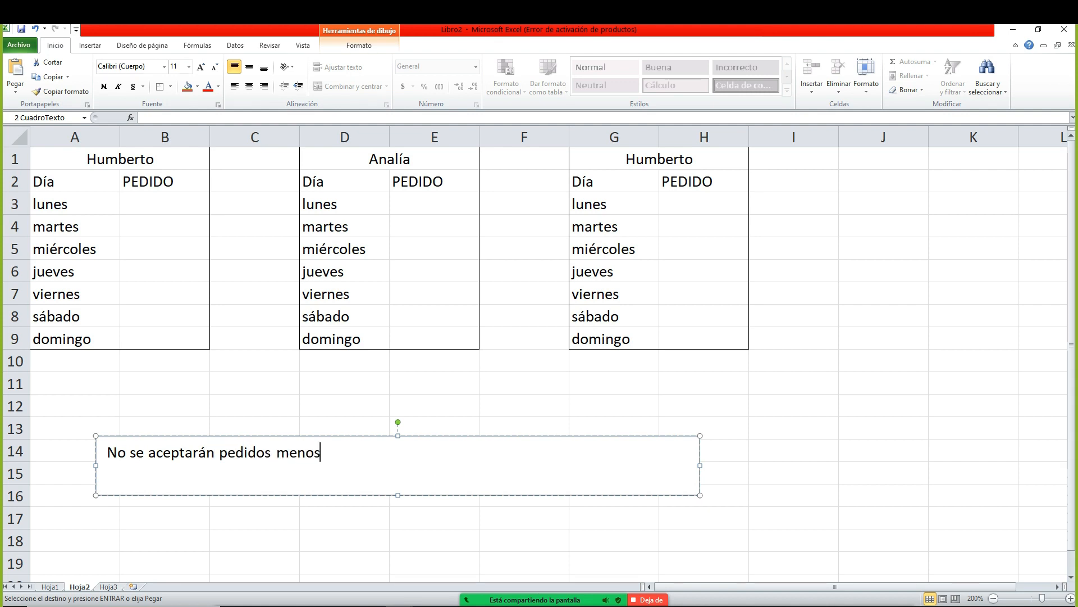
key(BackSpace)
text(res a 5 unidades.)
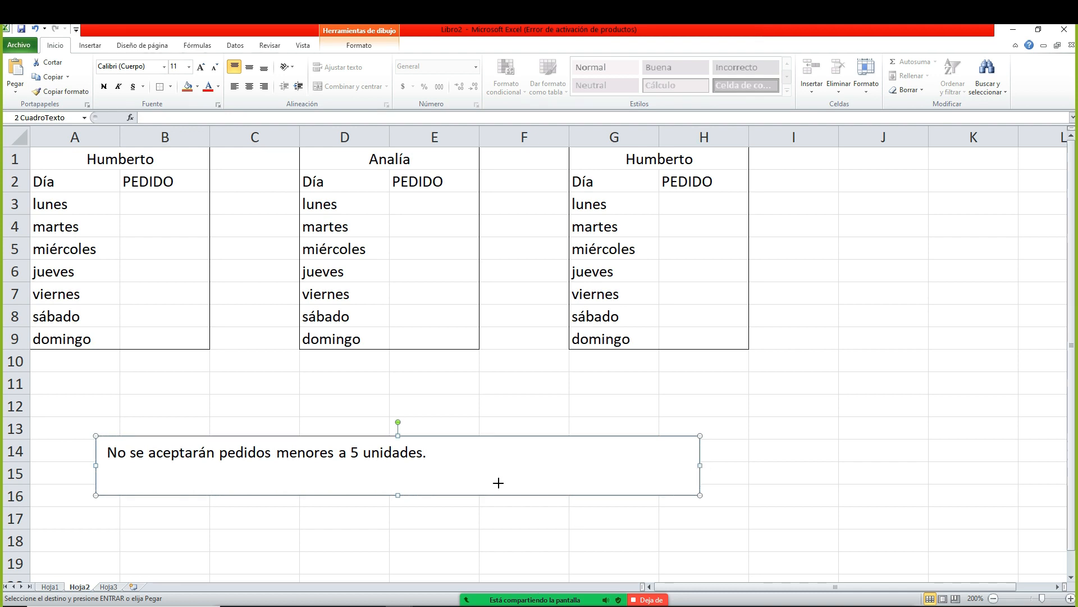
- Narrow the minimum-order text box so it ends within column E, and deselect it
drag(498, 482, 454, 474)
click(435, 405)
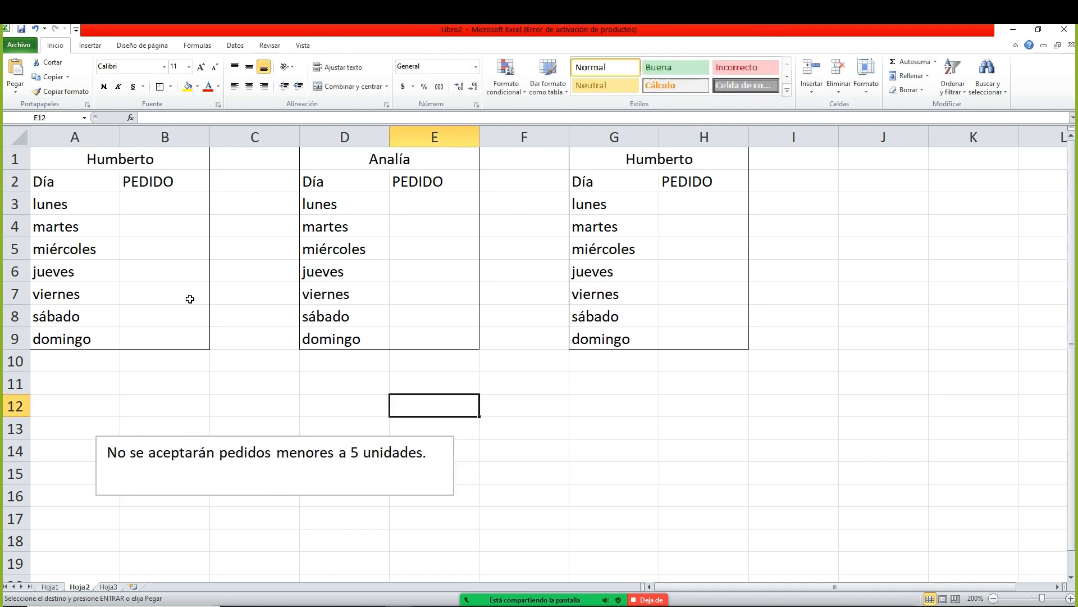
- Enter orders of 5, 6 and 7 for lunes, martes and miércoles in B3:B5 of the first table
click(150, 209)
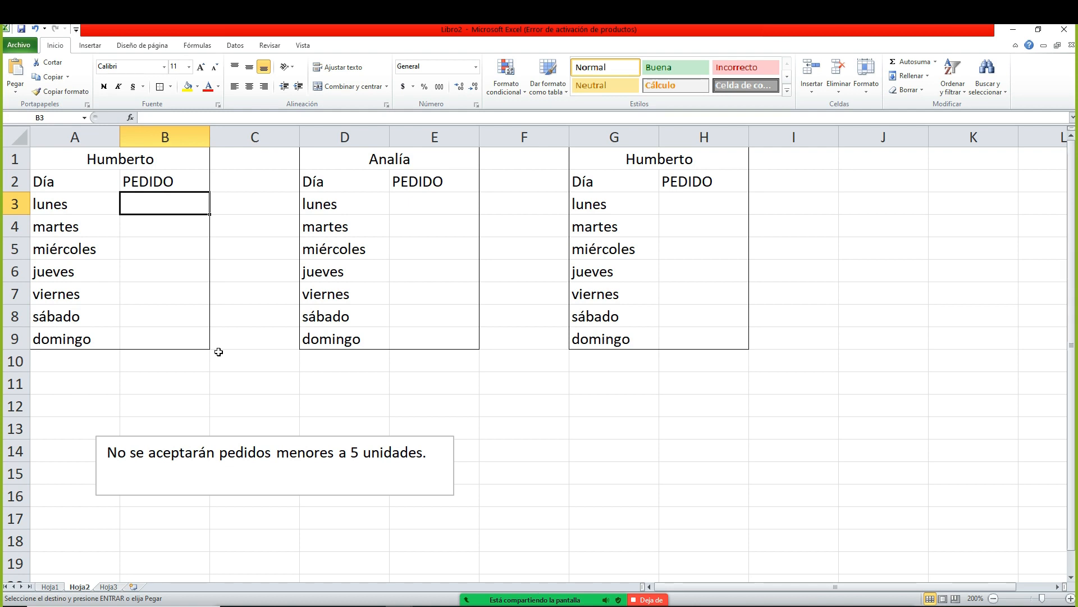
text(5)
key(Return)
text(6)
key(Return)
text(7)
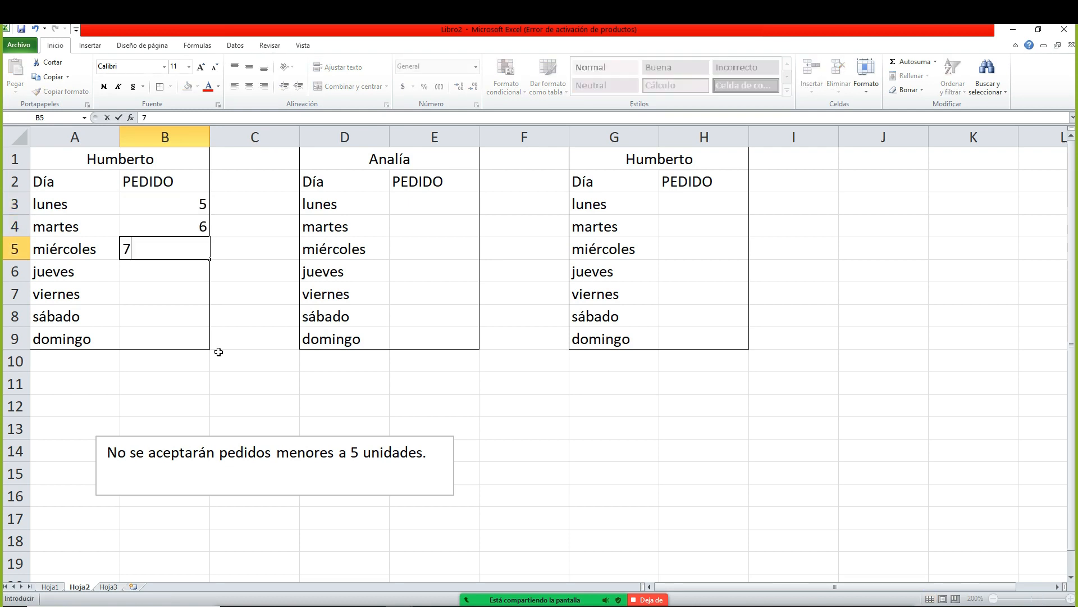
key(Return)
- Enter a trial order of 1 for jueves in B6 and clear it again
text(1)
key(Return)
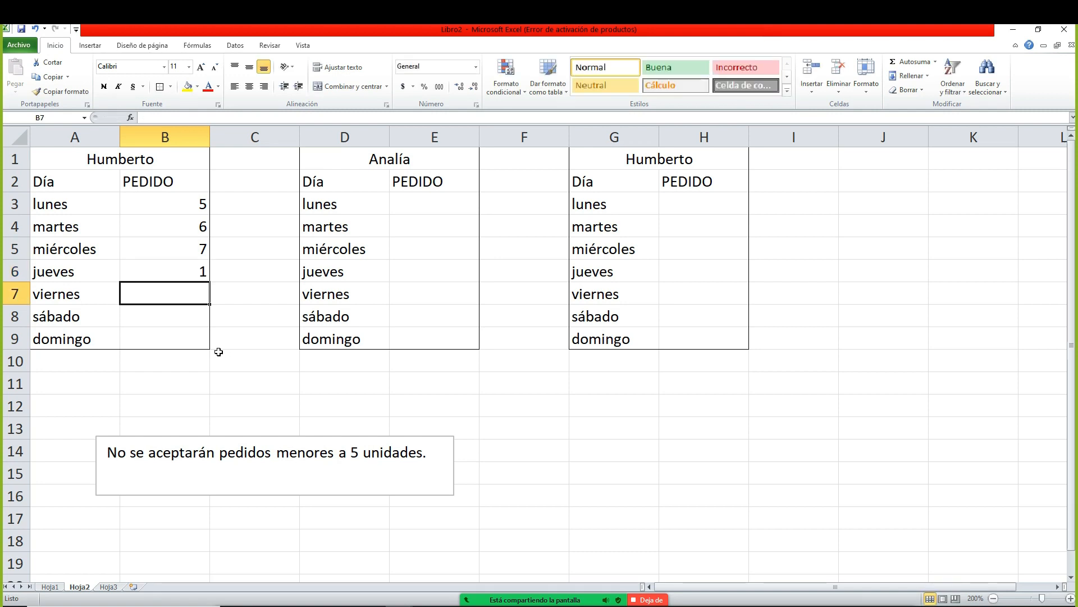
key(Up)
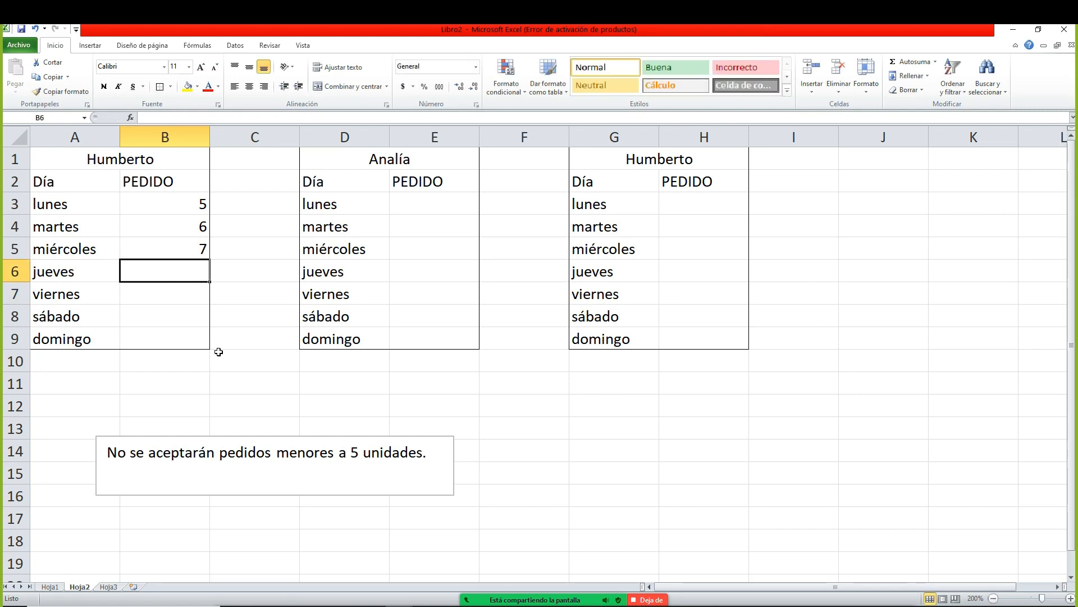
- Start a data validation rule for the PEDIDO cells B3:B9 that allows only whole numbers (Número entero)
key(Up)
key(Up)
key(Up)
key(shift+Down)
key(shift+Down)
key(shift+Down)
key(shift+Down)
key(shift+Down)
key(shift+Down)
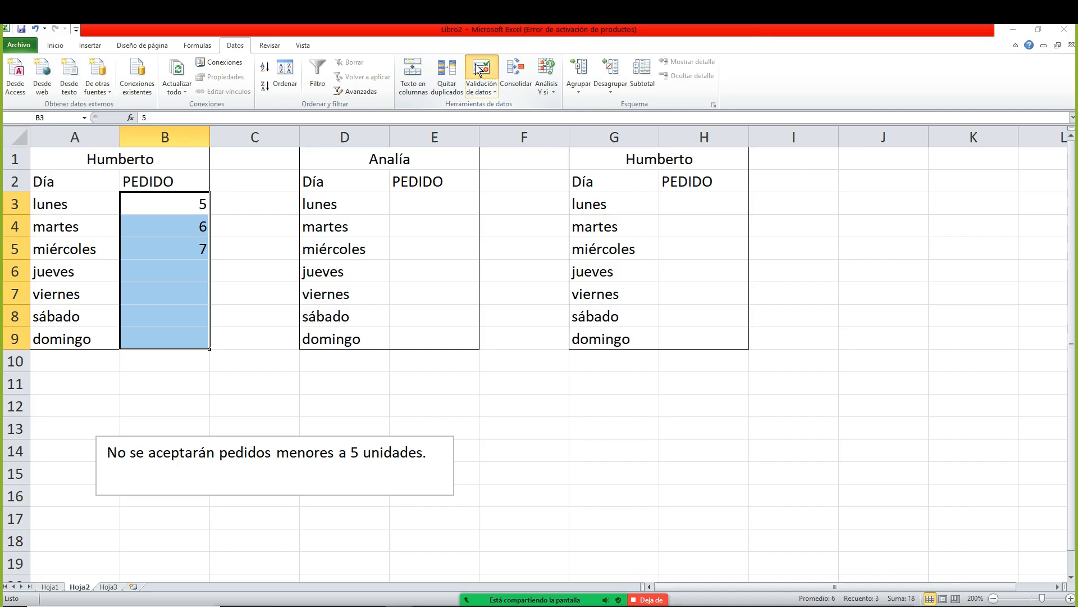
click(477, 79)
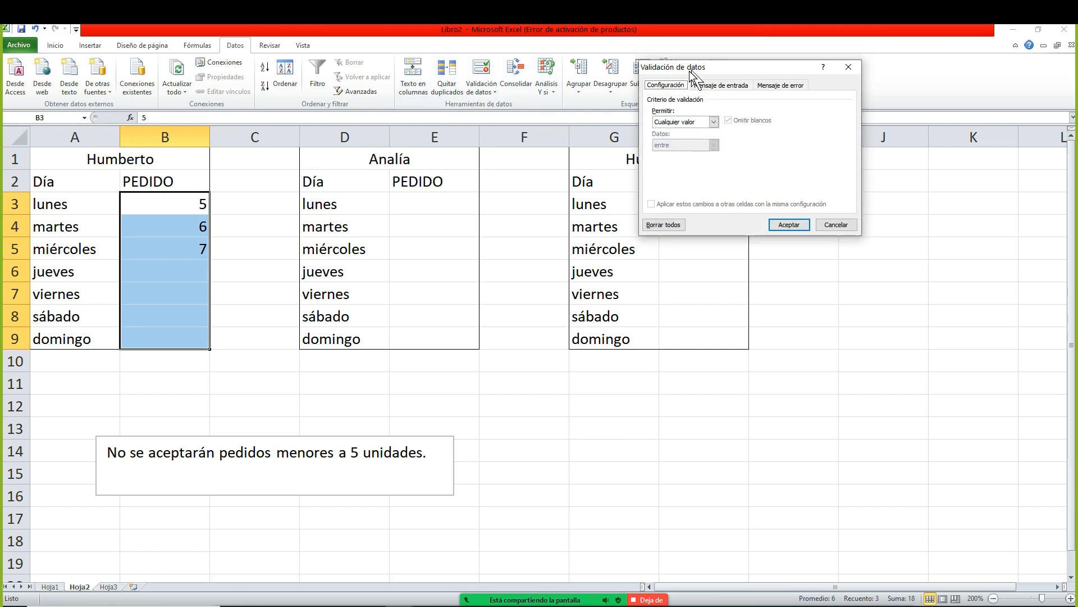
drag(692, 76, 305, 185)
click(287, 234)
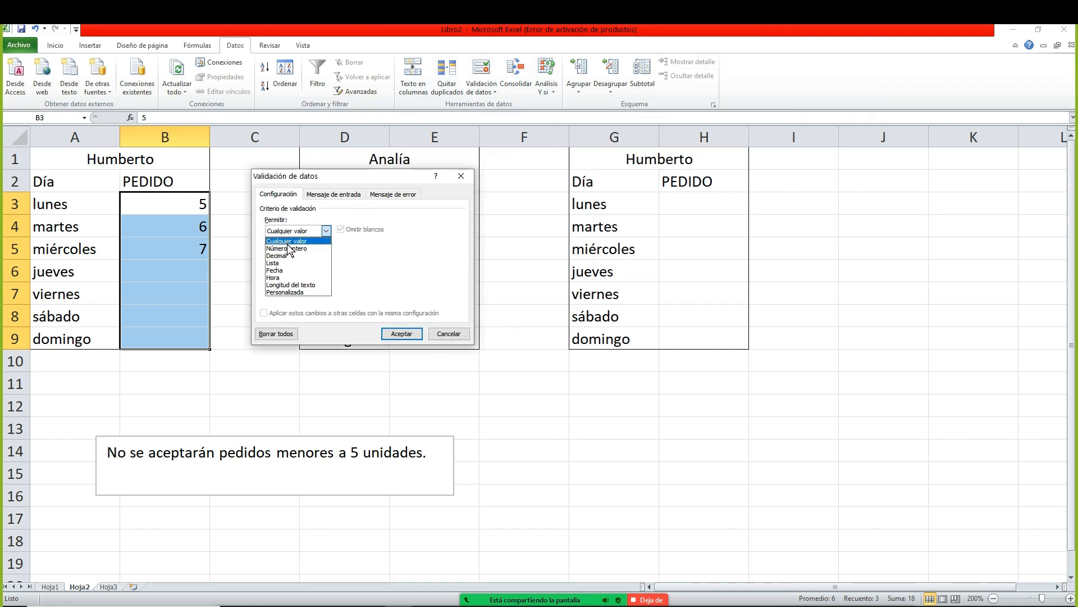
click(290, 248)
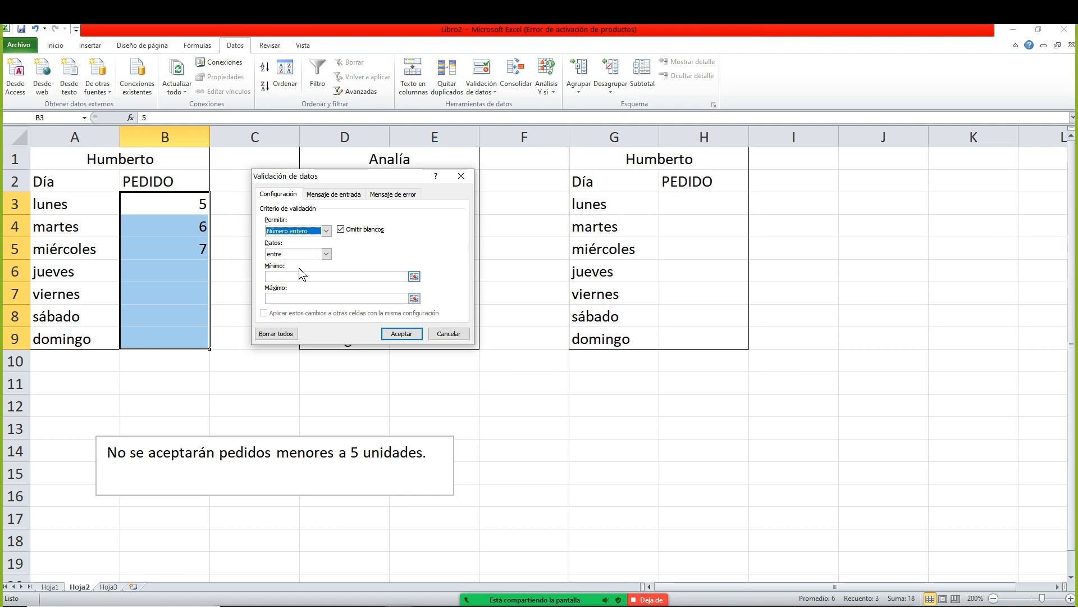
- Set the validation condition to "mayor o igual que" with a minimum of 5 and apply the rule
click(288, 254)
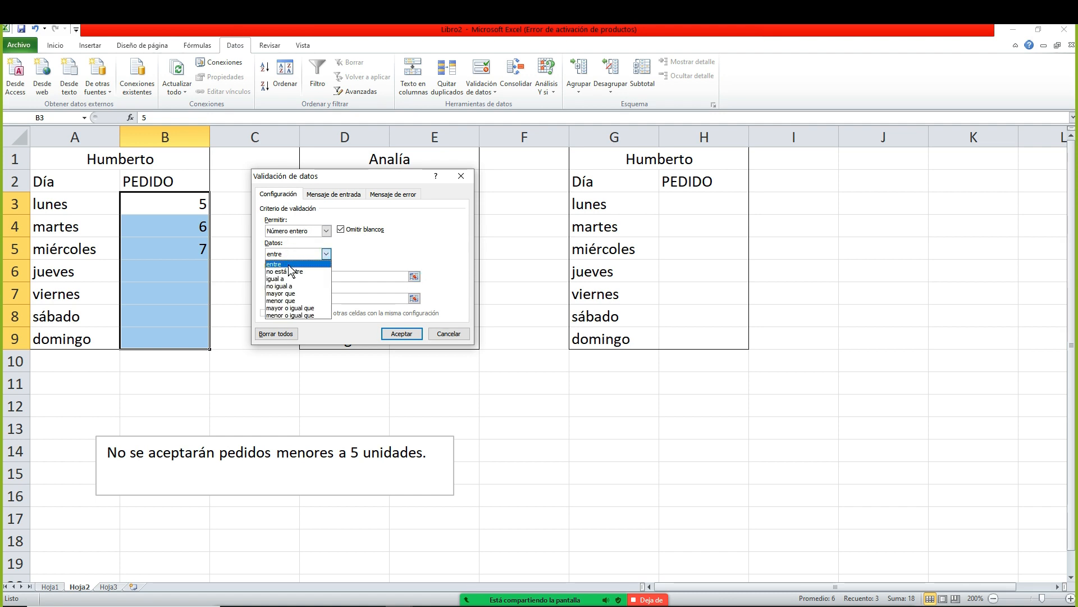
click(308, 308)
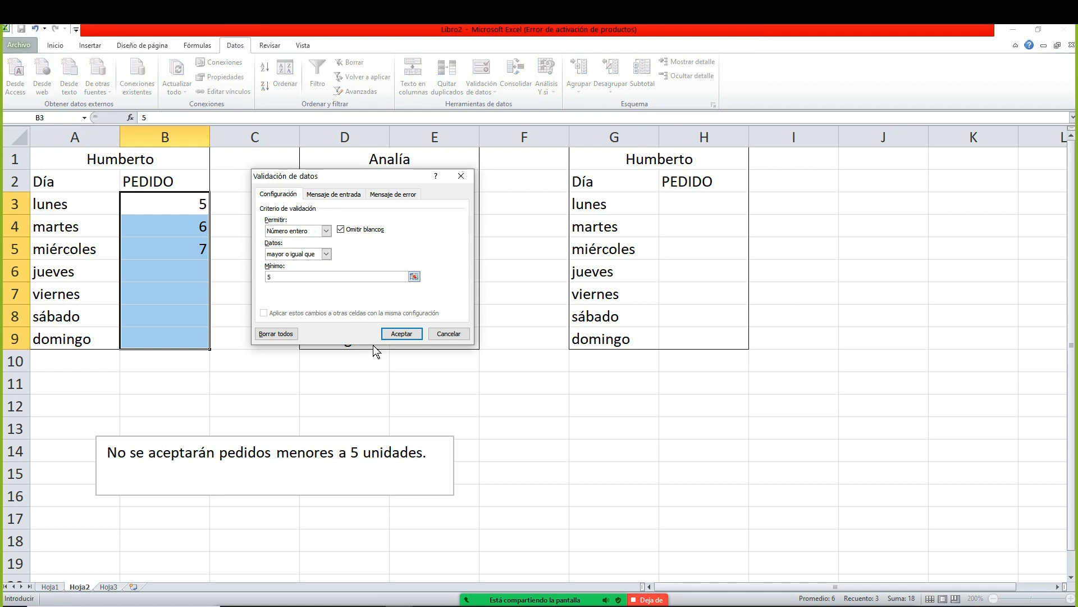
click(400, 333)
click(325, 295)
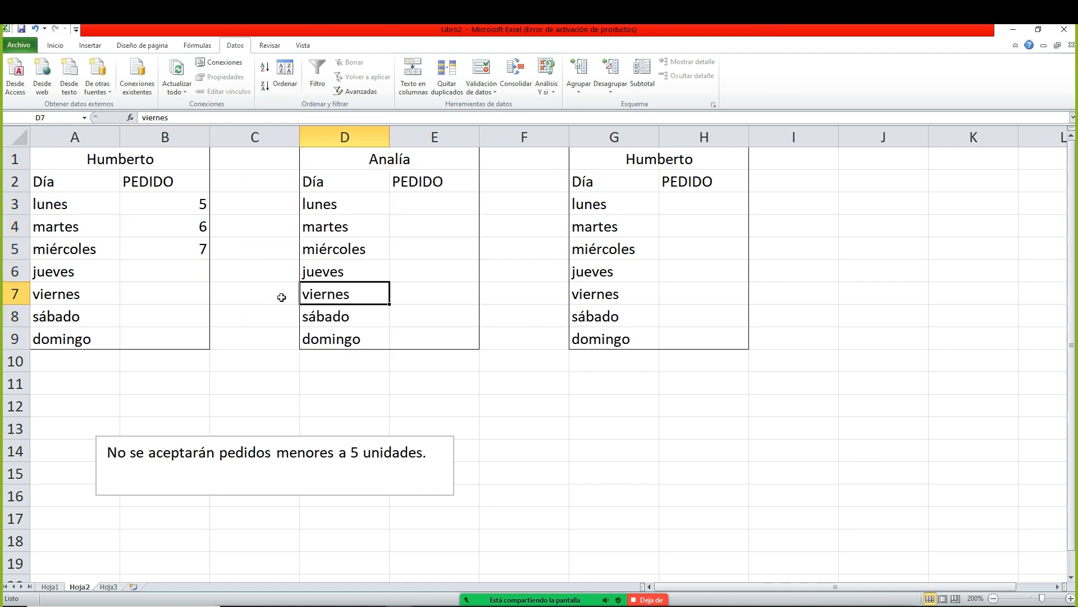
- Test the validation rule by trying to enter an order of 4 for jueves in B6
click(184, 269)
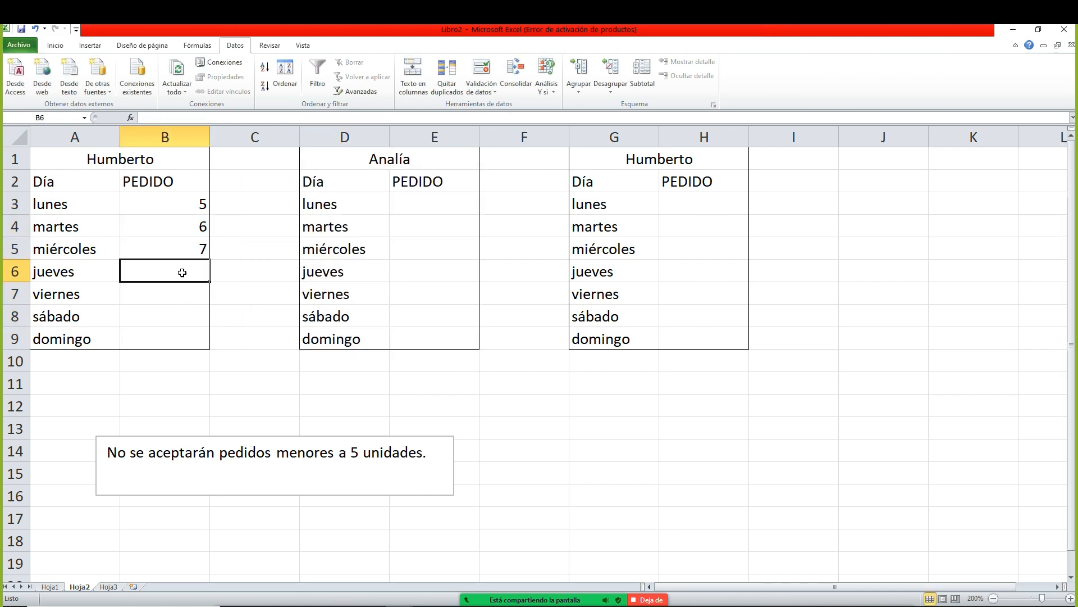
text(4)
key(Return)
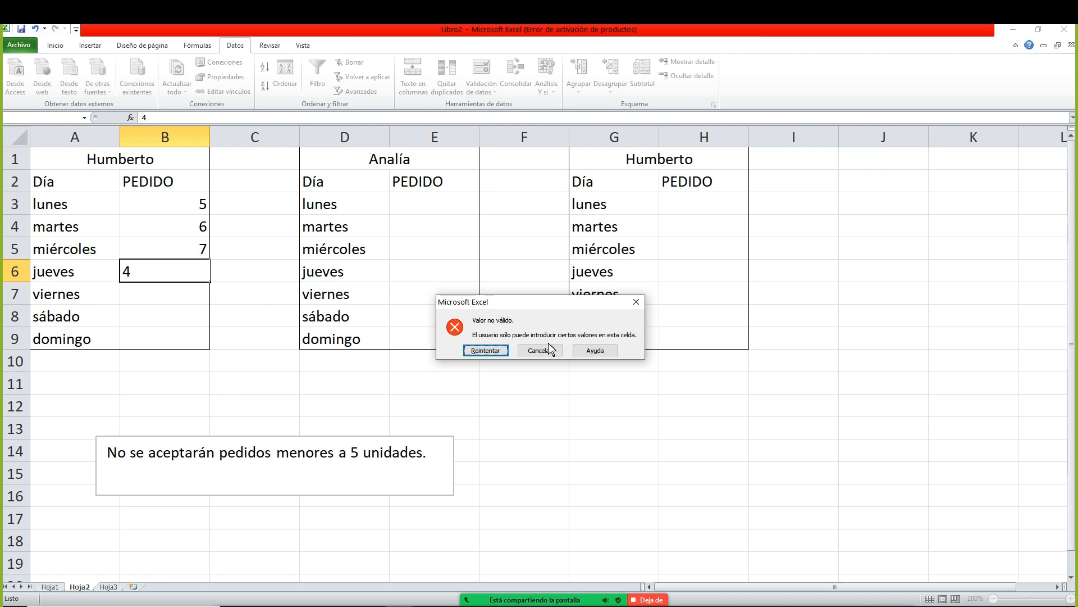
click(636, 302)
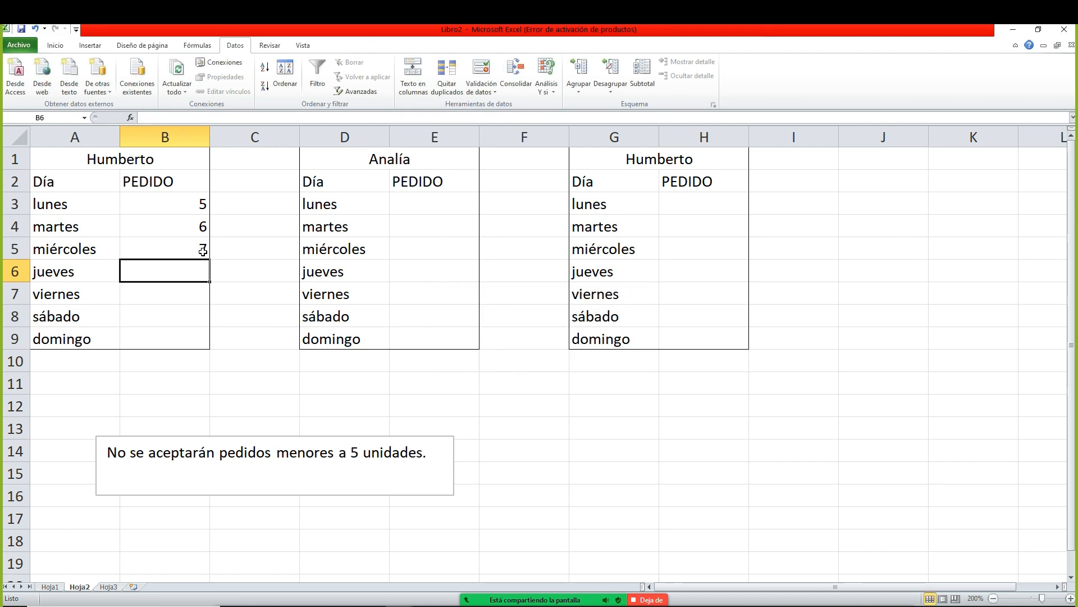
- Enter orders of 5 for jueves and 6 for viernes in B6:B7 of the first table
text(5)
key(Return)
text(6)
key(Return)
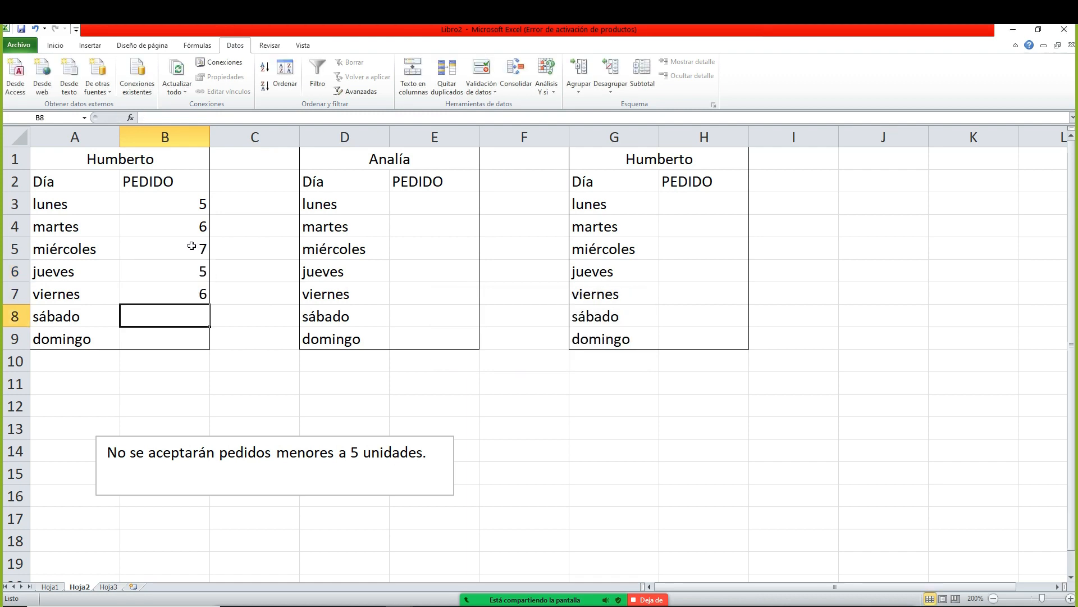
- Try an order of 4 for sábado in B8, cancel it and enter 5 instead
text(4)
key(Return)
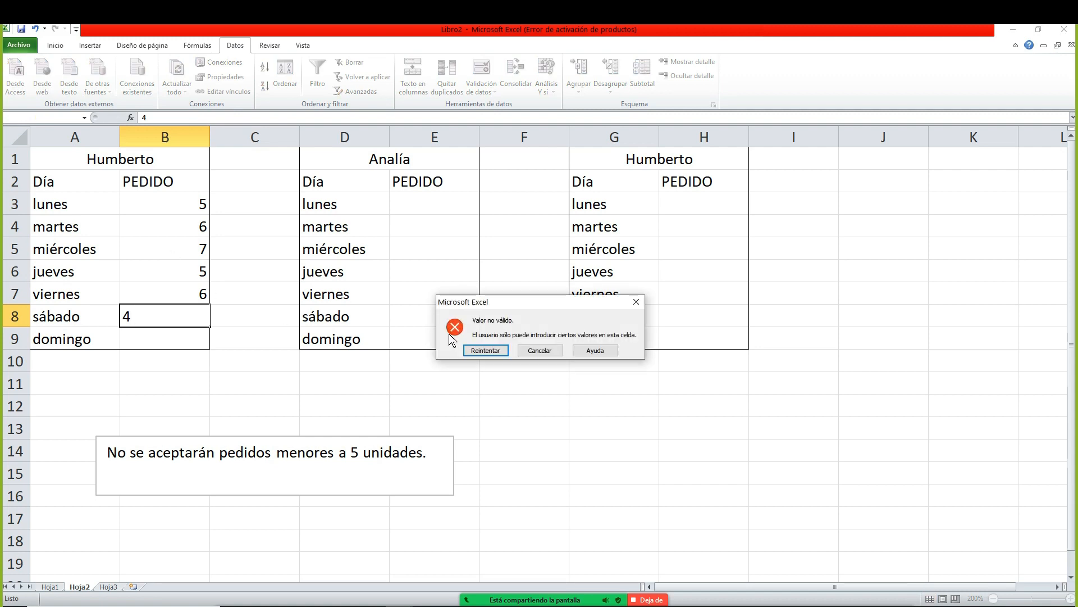
key(Return)
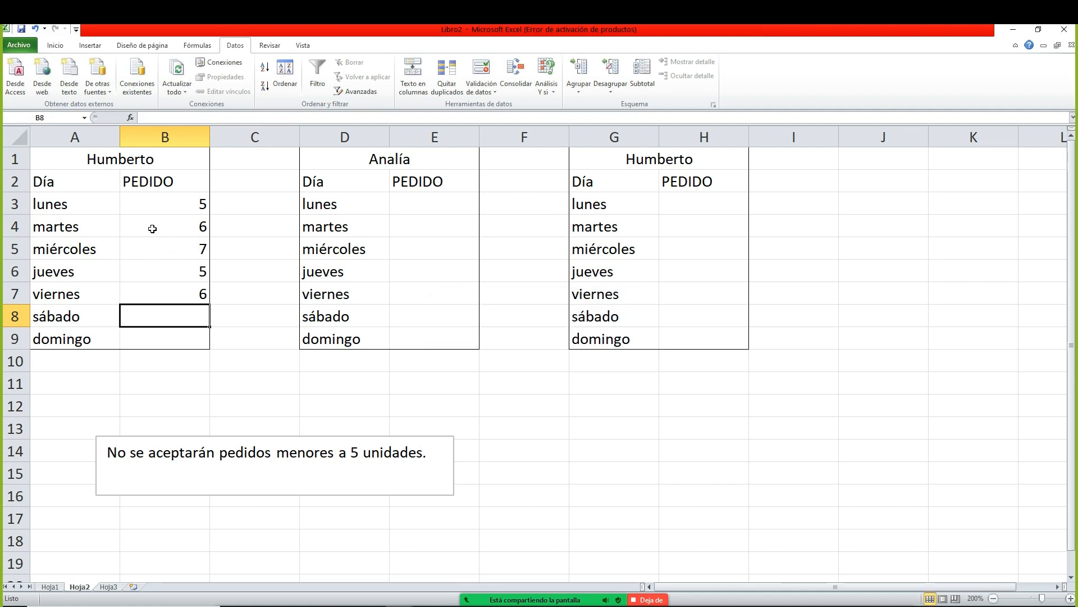
text(5)
key(Return)
- Test the validation rule by trying to enter an order of 1 for domingo in B9
text(1)
key(Return)
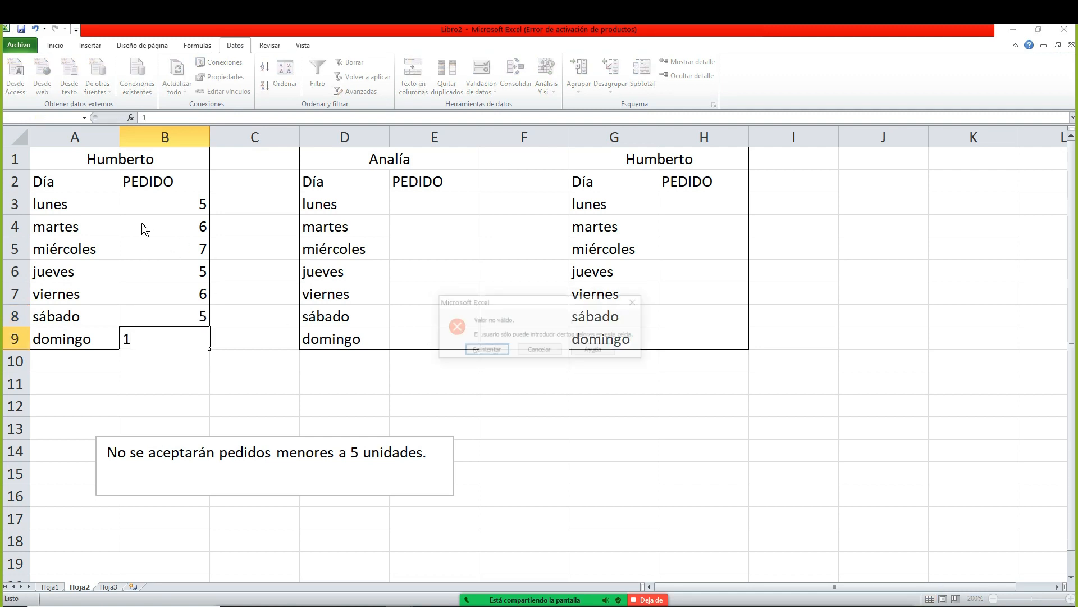
click(635, 302)
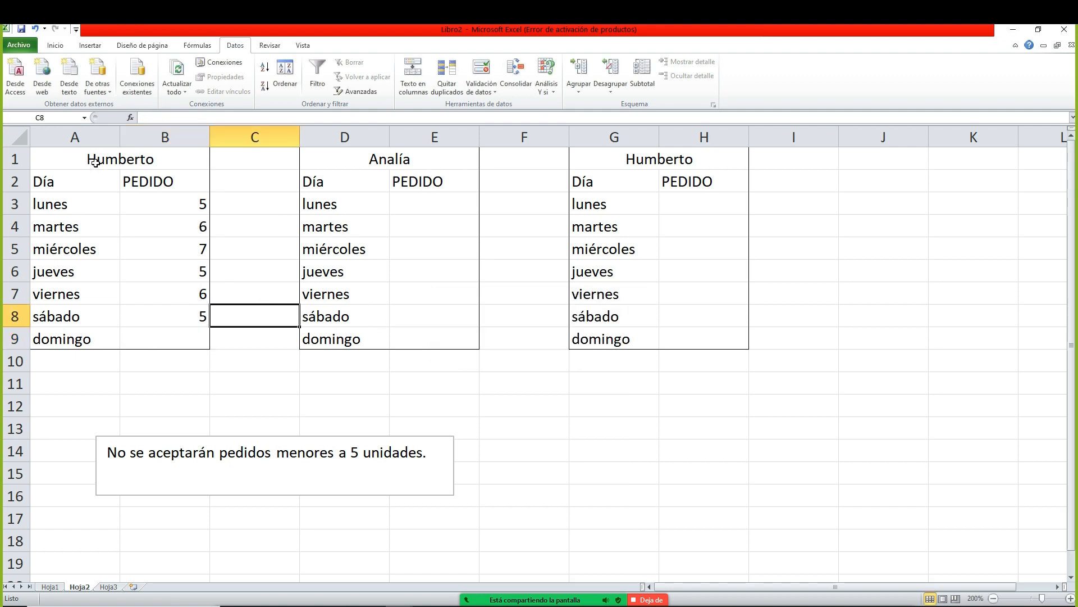
- Insert an entire empty row above row 1, over the three order tables
drag(95, 163, 686, 160)
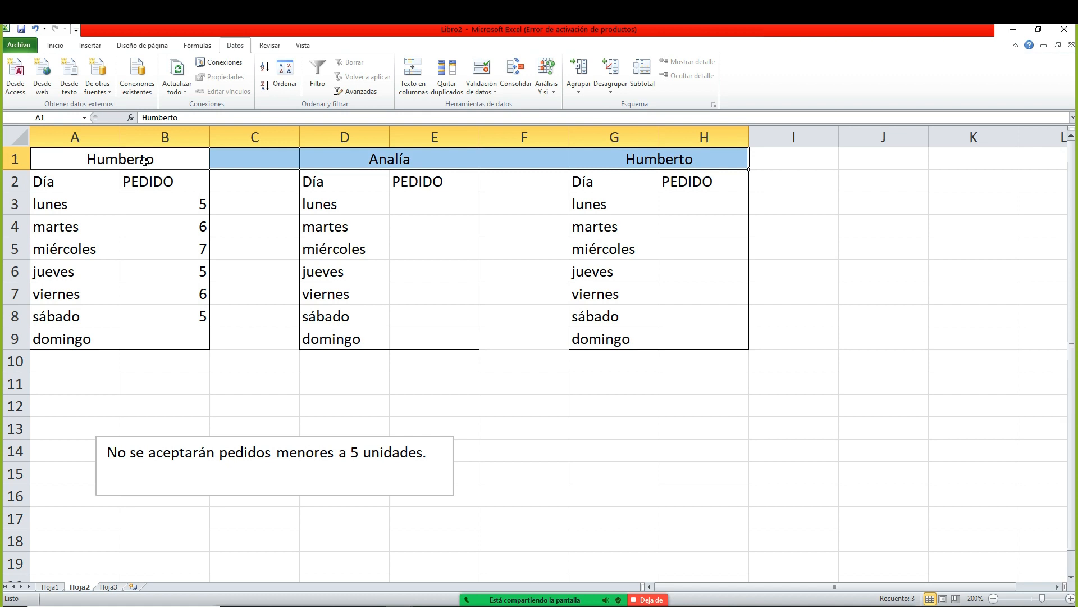
click(245, 160)
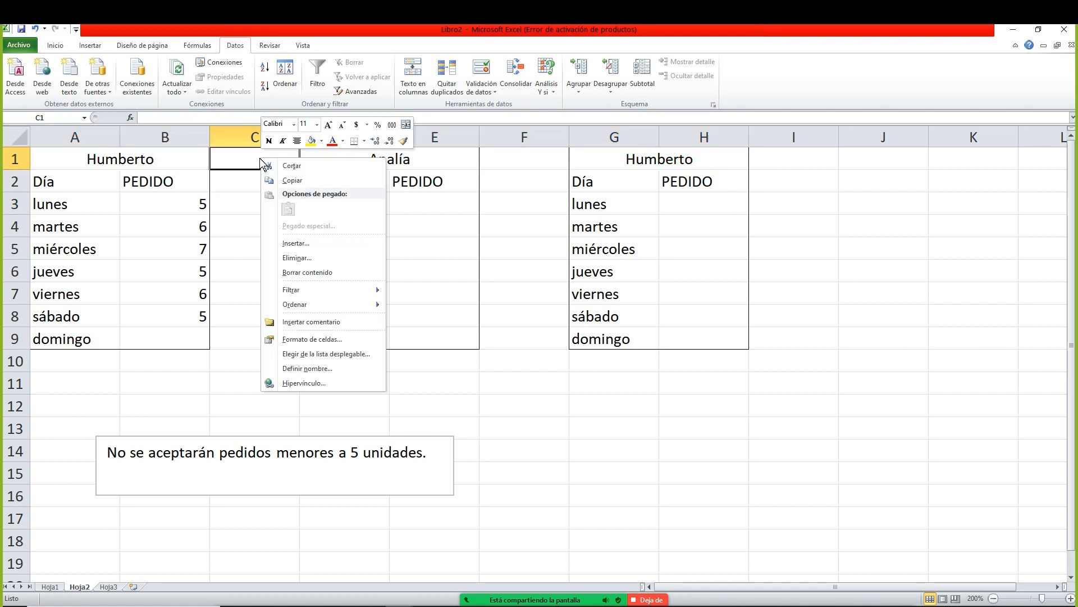
right_click(260, 158)
click(289, 243)
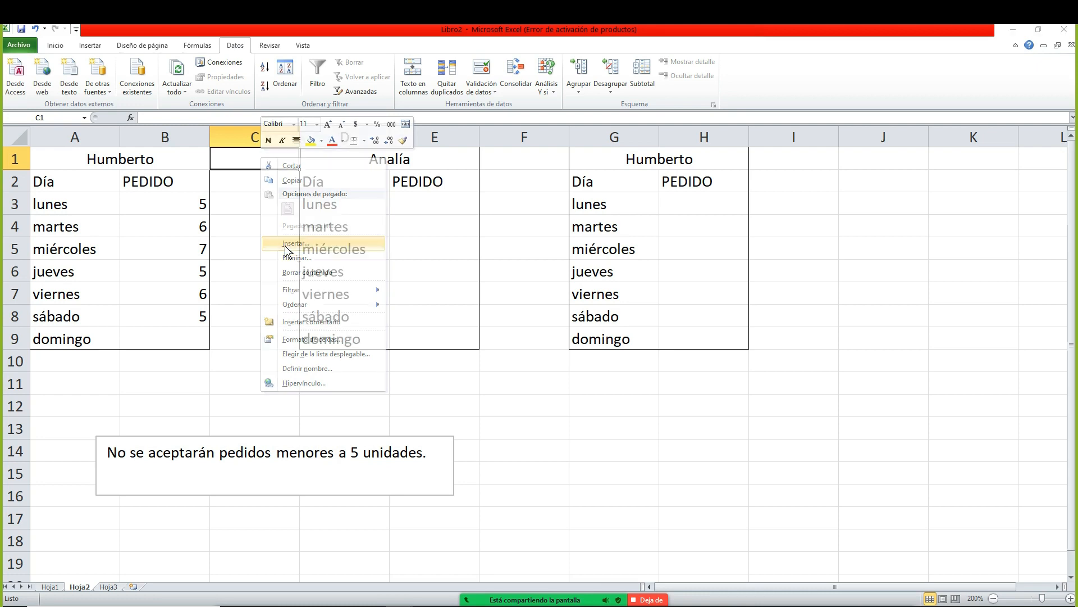
click(286, 247)
click(275, 276)
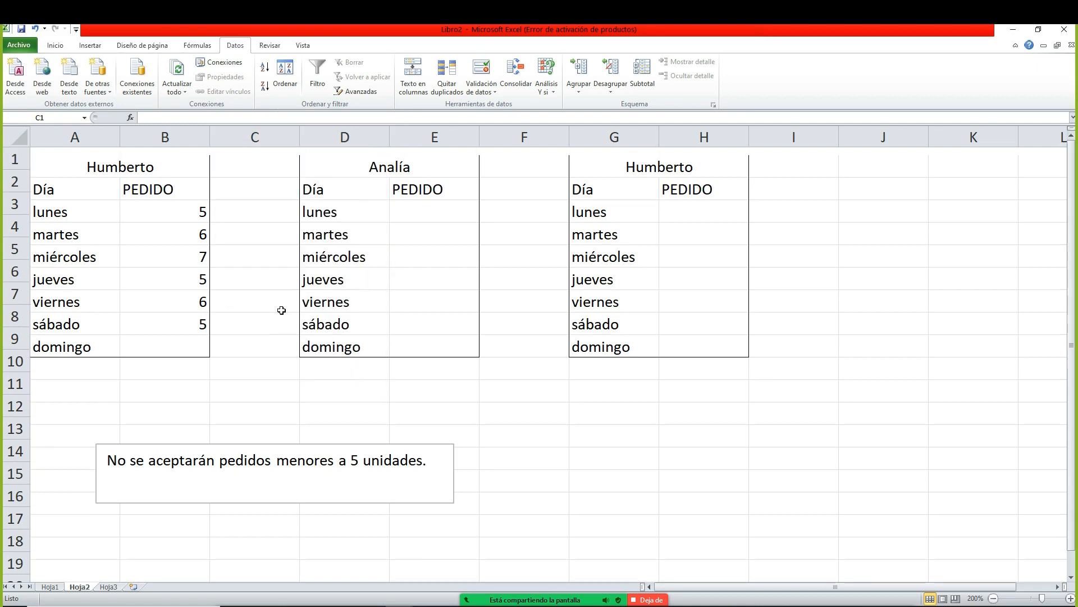
click(277, 277)
- Merge and center cells A1:H1 in the empty row above the order tables
click(71, 161)
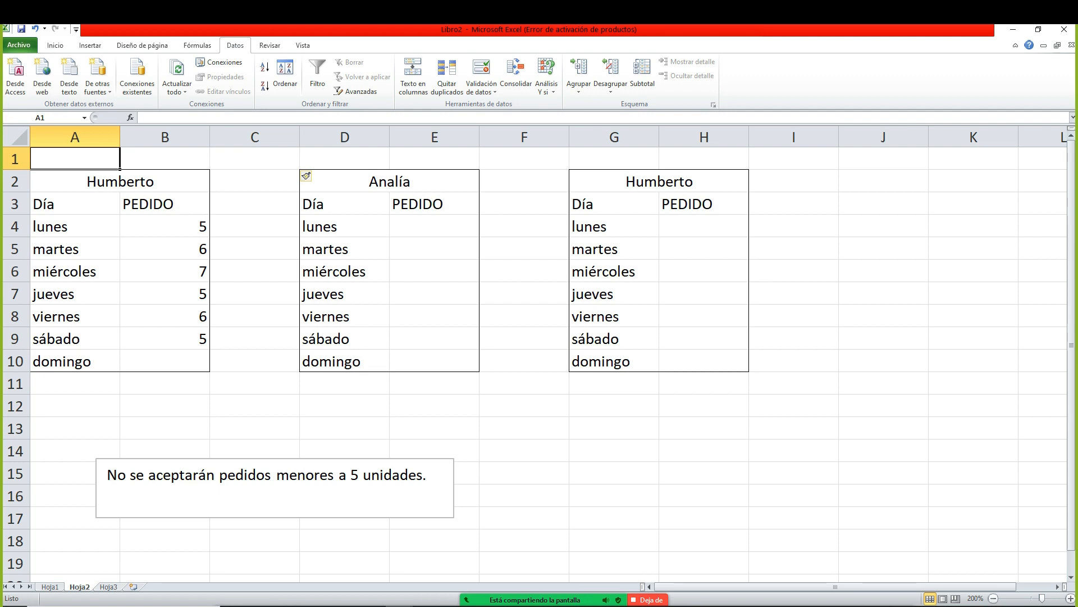
drag(74, 159, 707, 159)
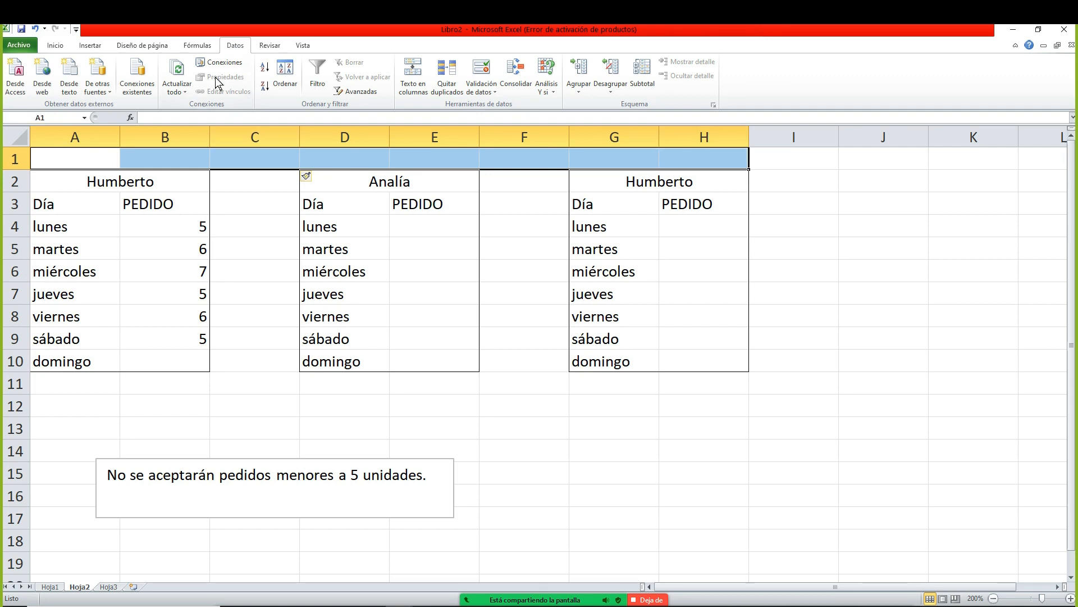
click(54, 46)
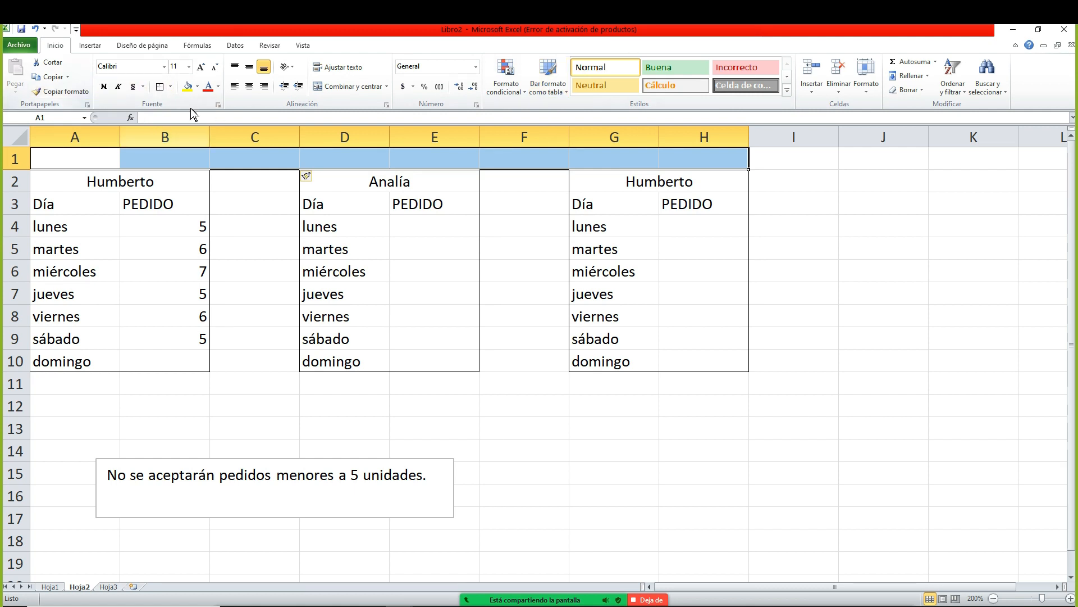
click(329, 87)
click(330, 267)
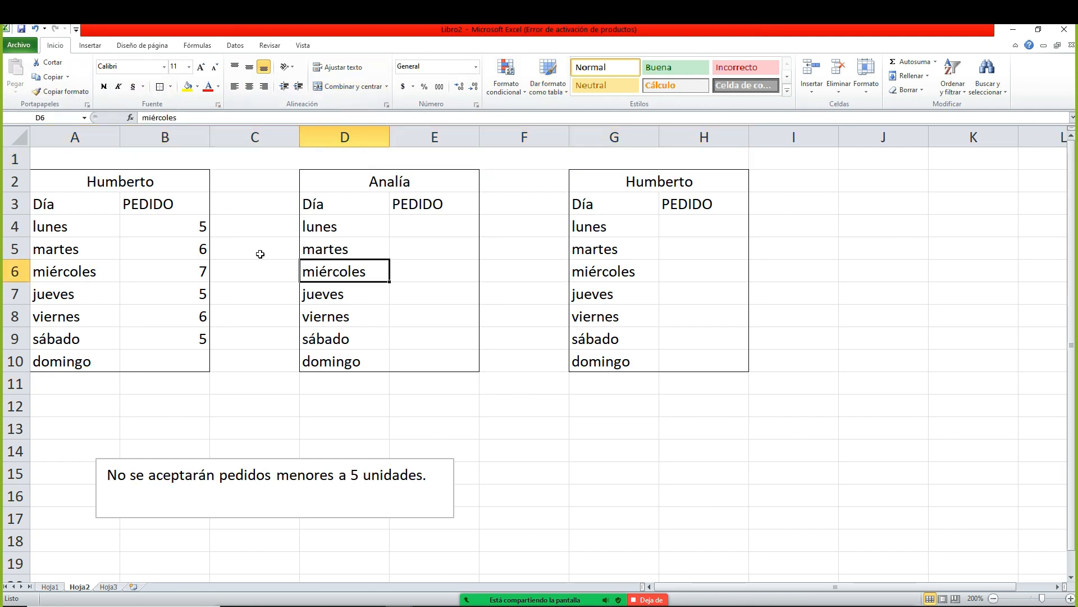
- Write the title "Pedidos de la semana" in the merged cell A1:H1
click(162, 158)
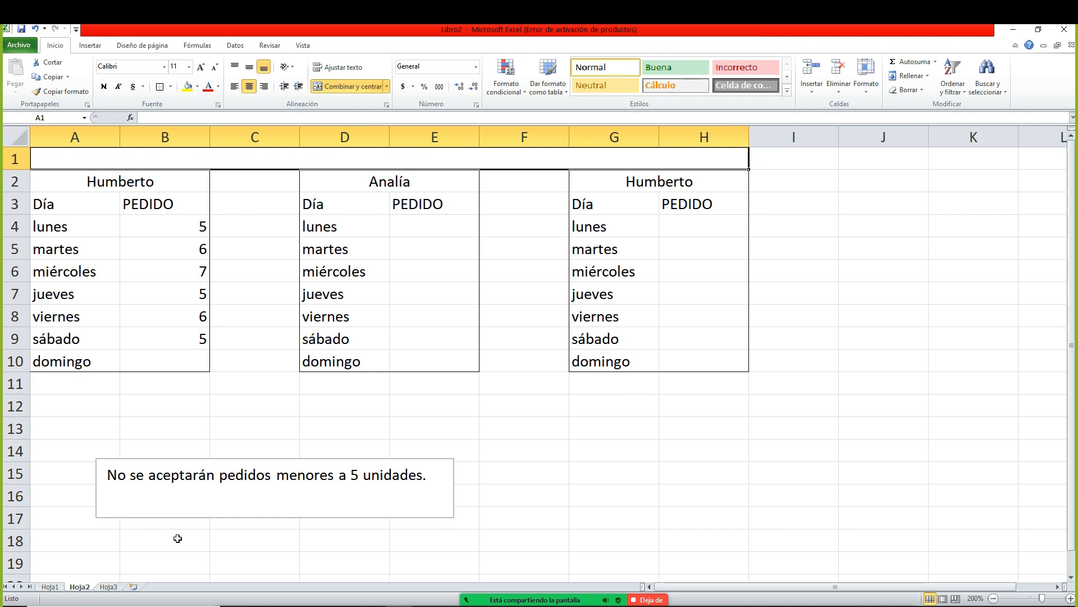
text(Pedi)
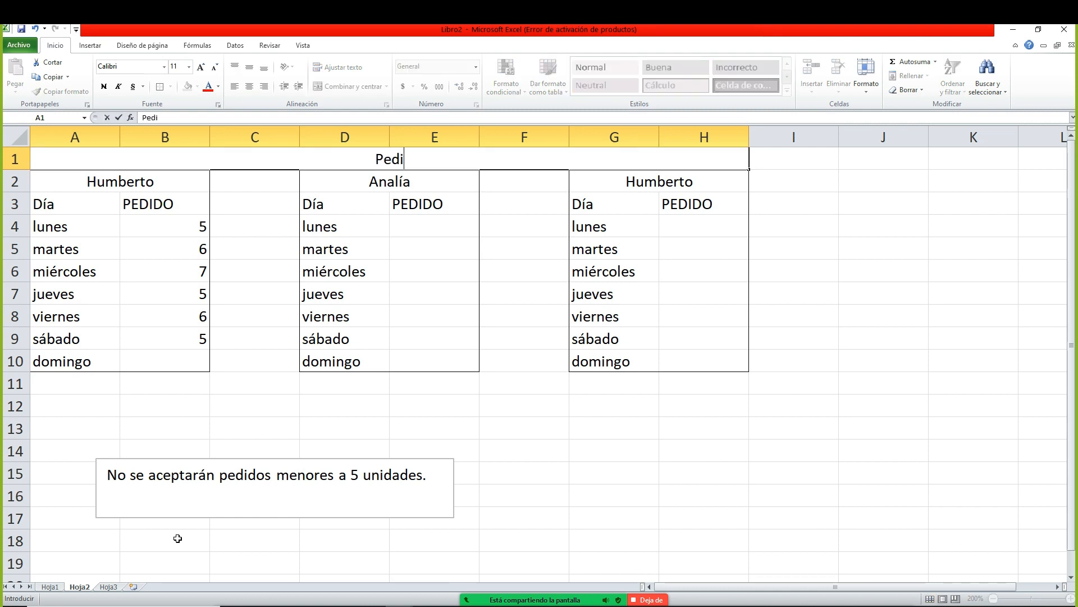
text(dos de )
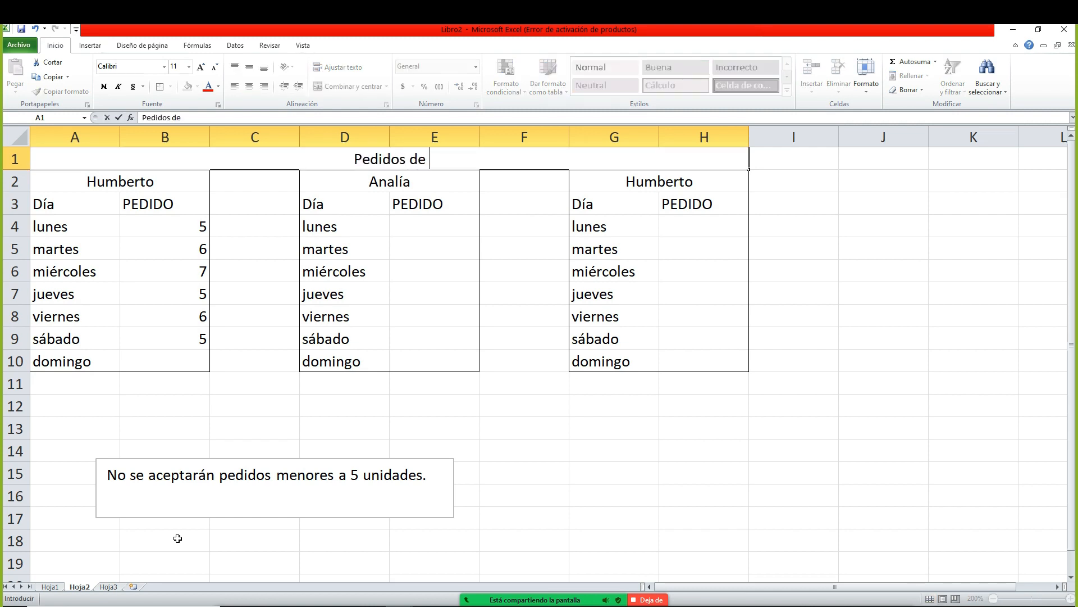
text(la semana)
key(Return)
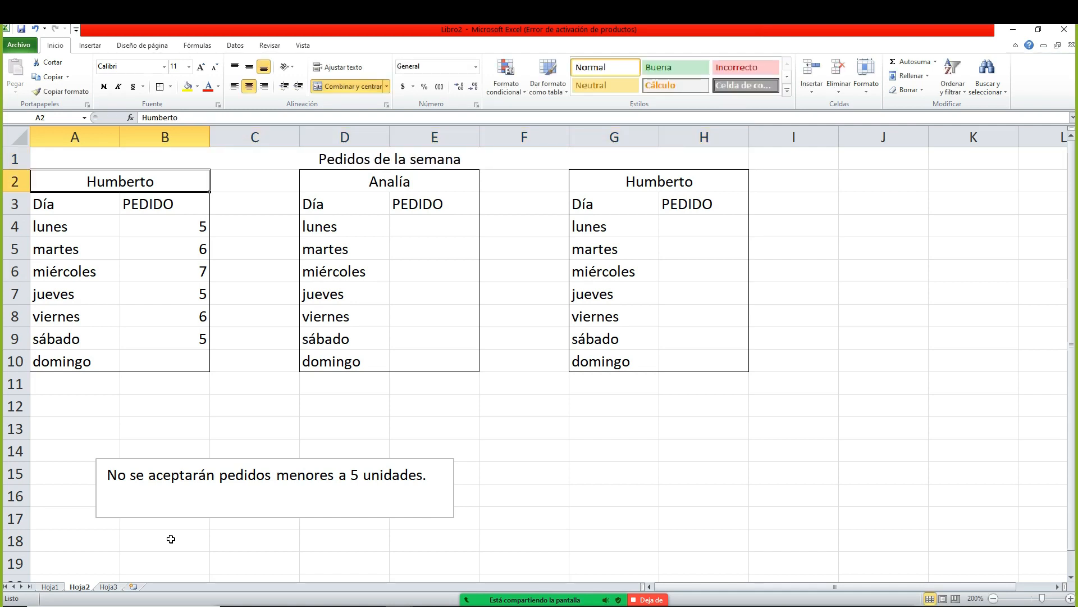
- Fill the title cell A1:H1 with the darkest shade of the theme's dark blue
click(158, 166)
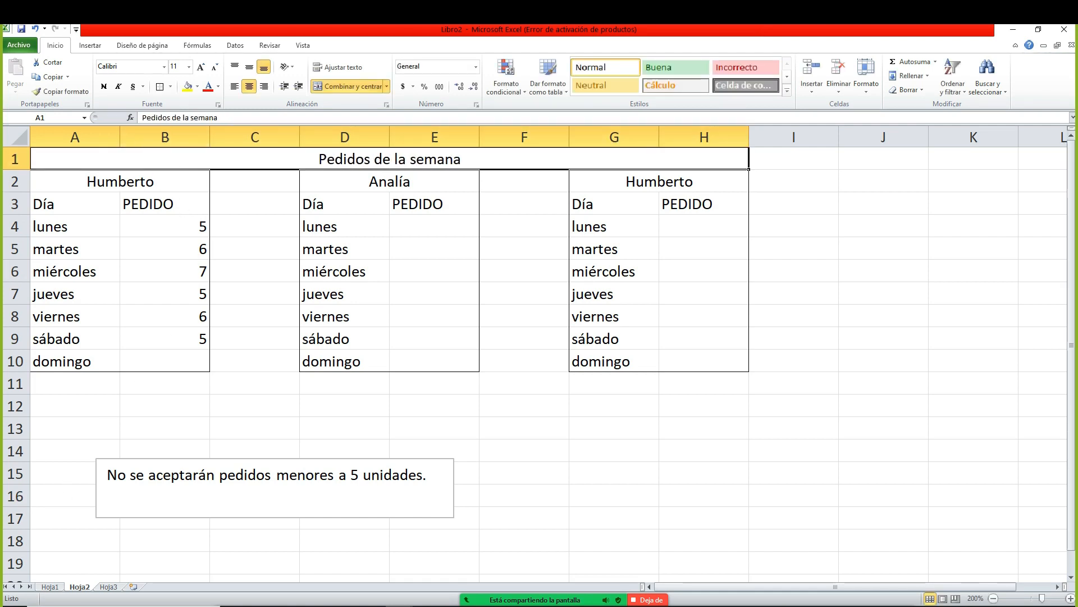
click(198, 87)
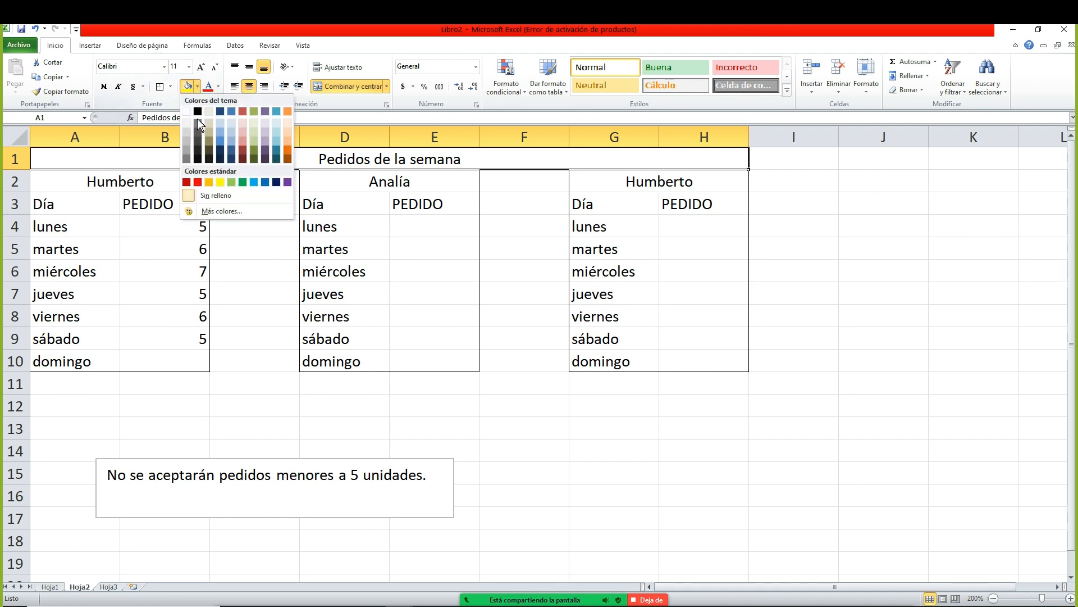
click(221, 158)
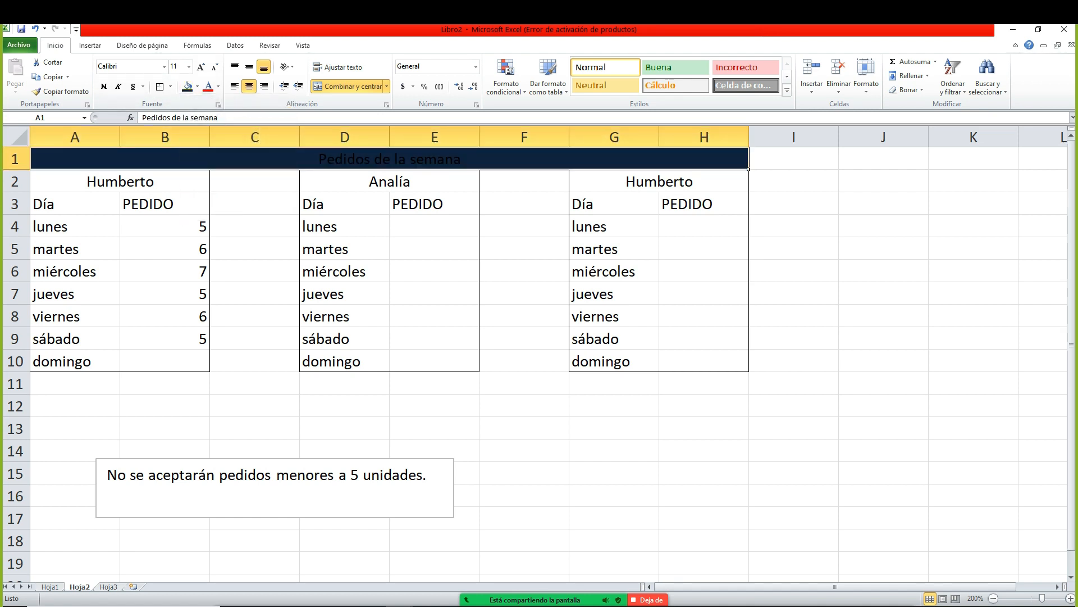
- Set the font colour of the title in A1:H1 to white
click(216, 86)
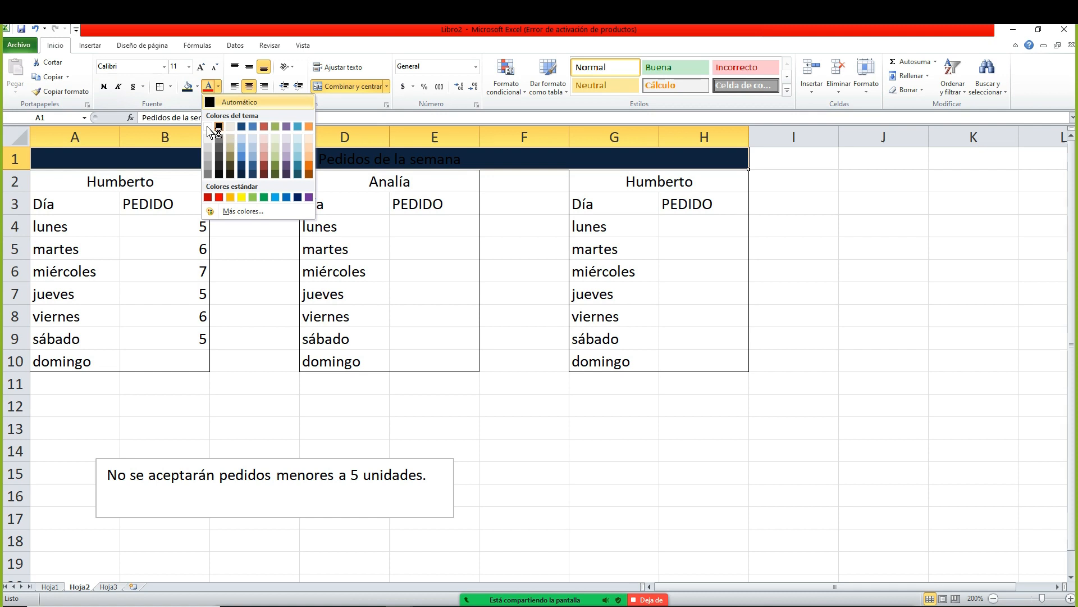
click(207, 126)
click(254, 180)
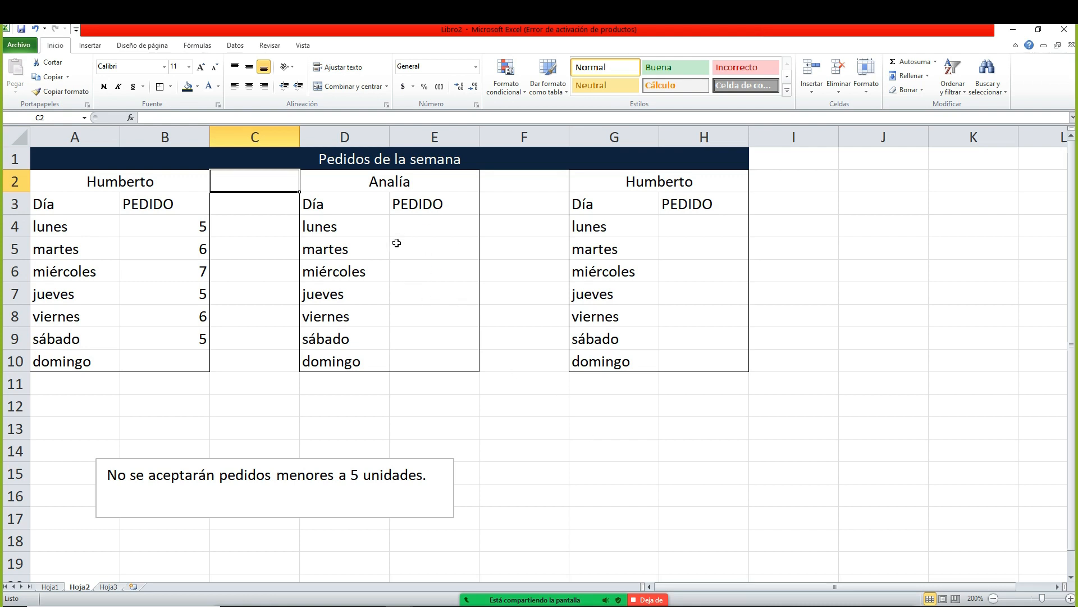
- Write the label "Pedidos:" in cell G15 below the third order table
click(623, 466)
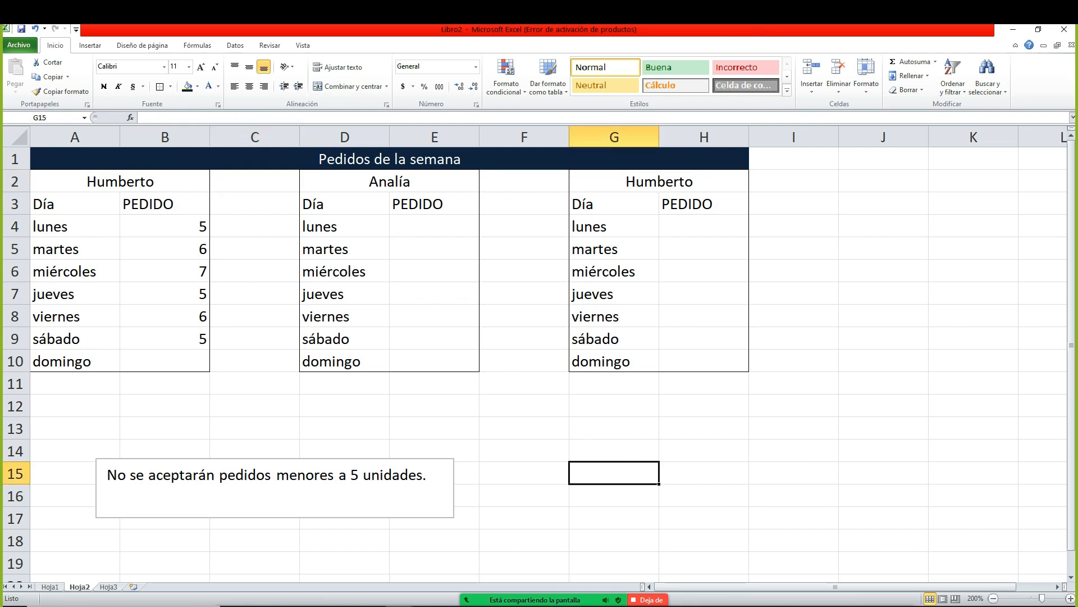
text(Pedodo)
key(BackSpace)
key(BackSpace)
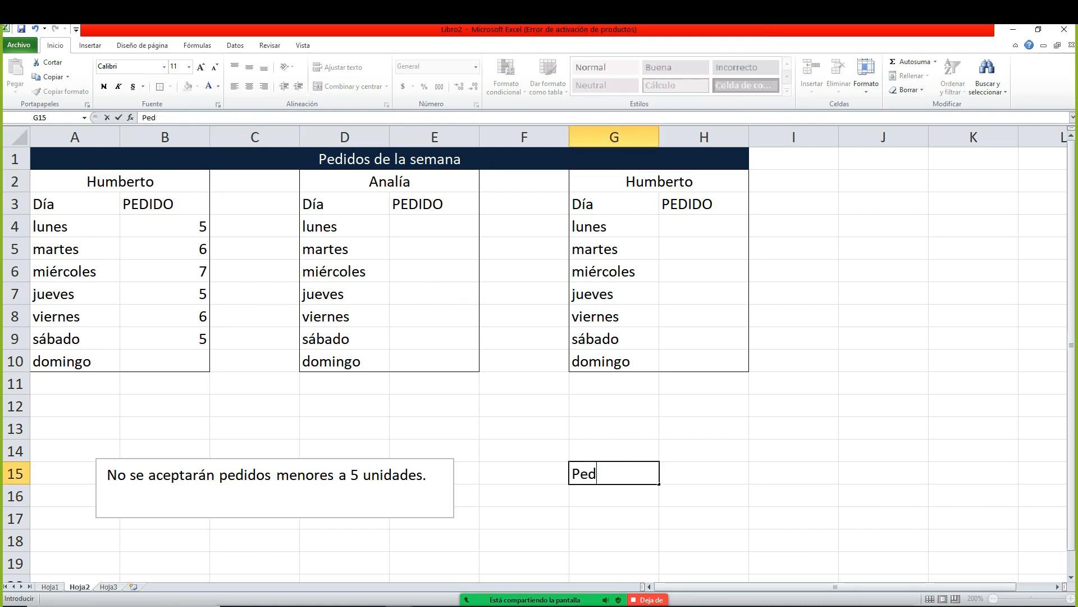
text(idos:)
key(Return)
key(Up)
key(Right)
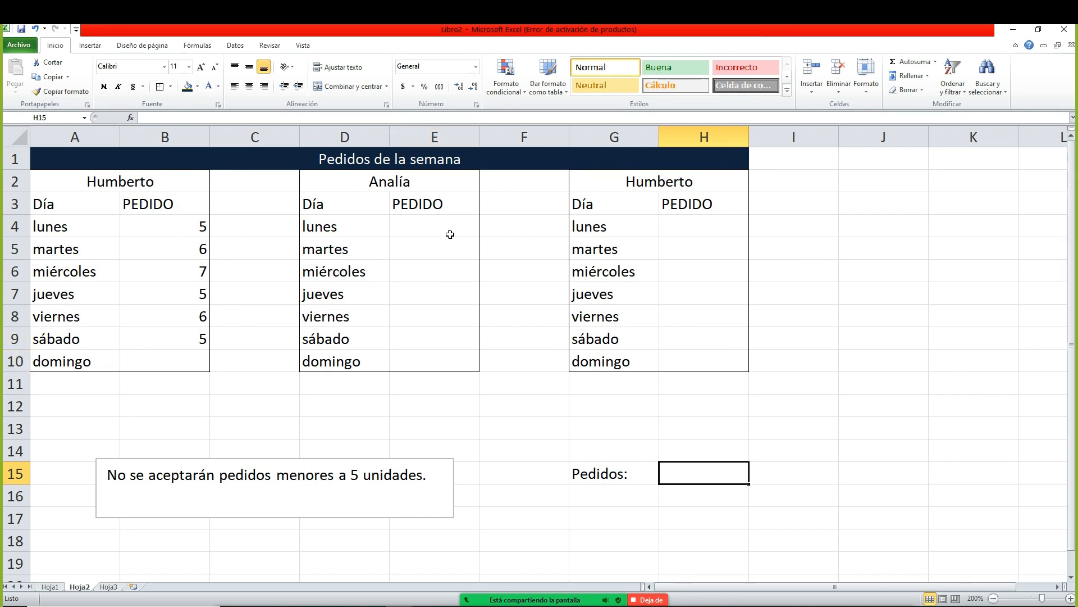
- Restrict the PEDIDO cells E4:E10 and H4:H10 to whole numbers greater than or equal to 5 with data validation
drag(450, 234, 457, 361)
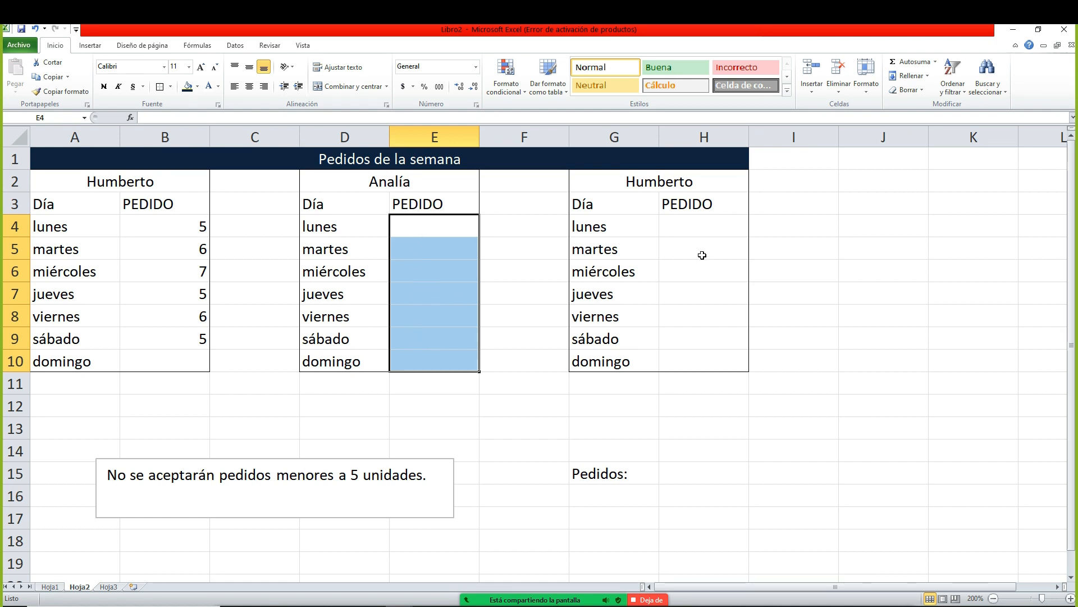
drag(712, 225, 719, 360)
drag(416, 226, 450, 371)
click(439, 222)
drag(438, 222, 453, 360)
ctrl+drag(725, 220, 716, 355)
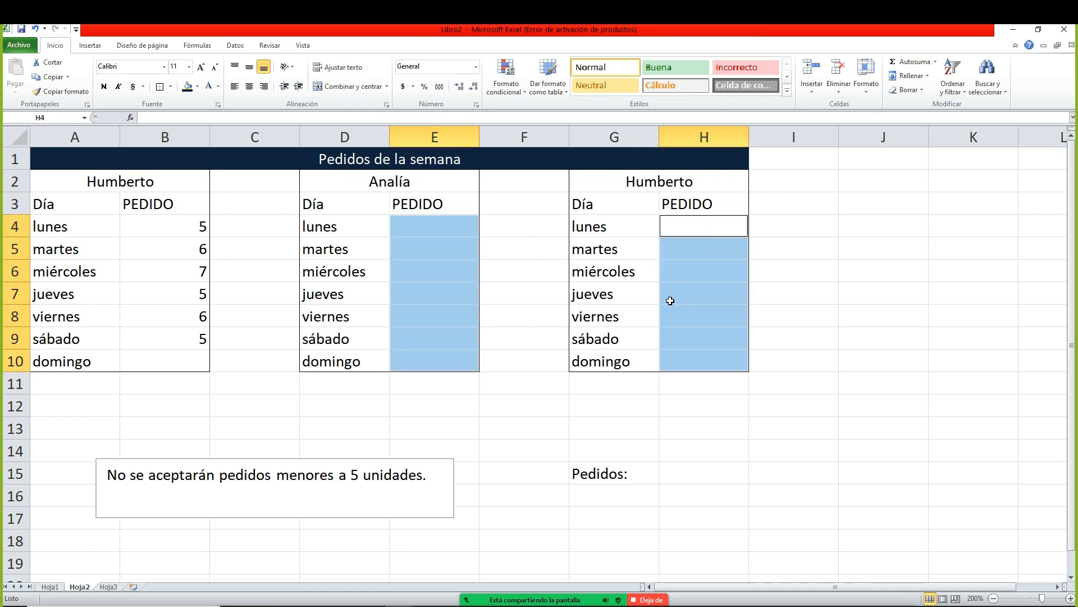
click(243, 44)
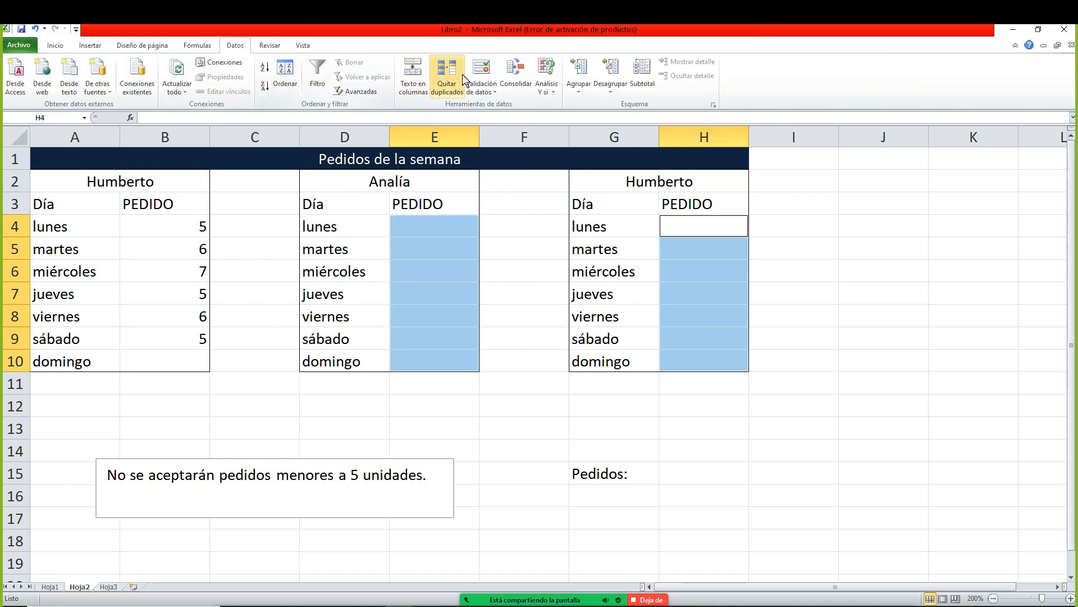
click(482, 70)
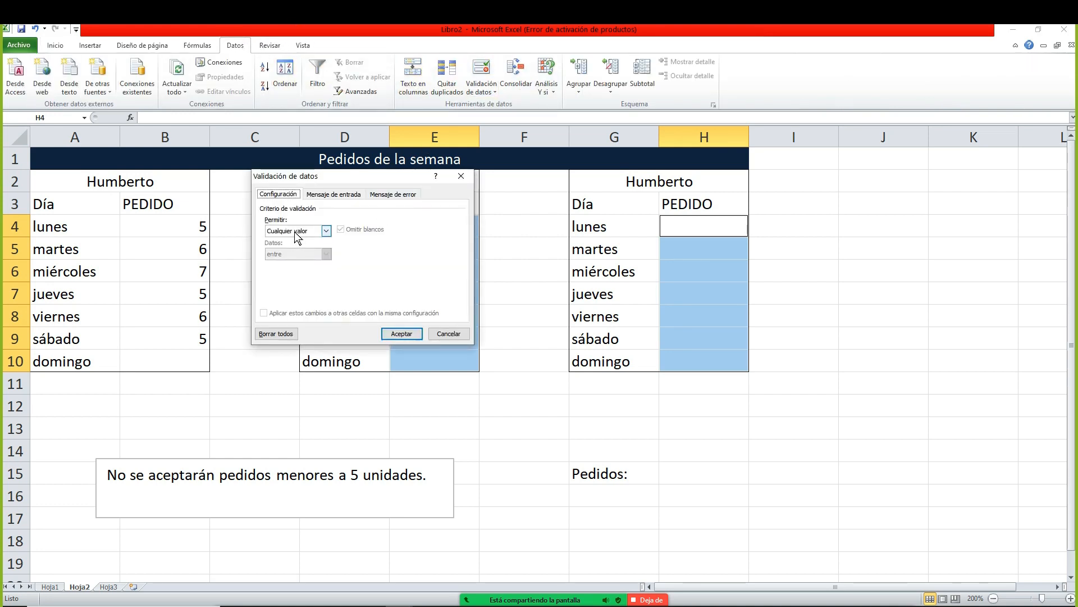
click(296, 232)
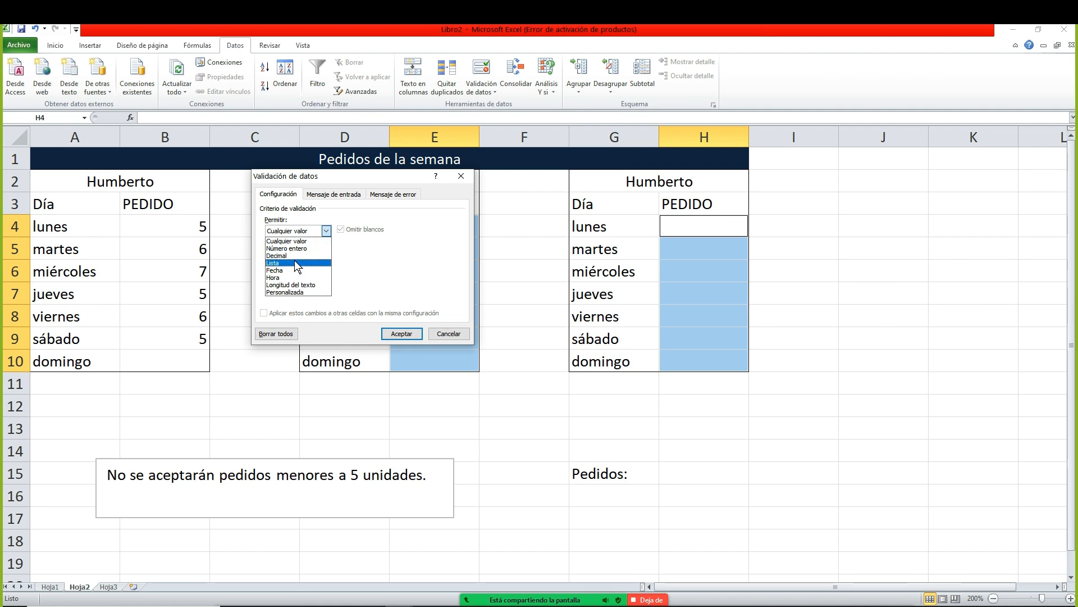
click(294, 247)
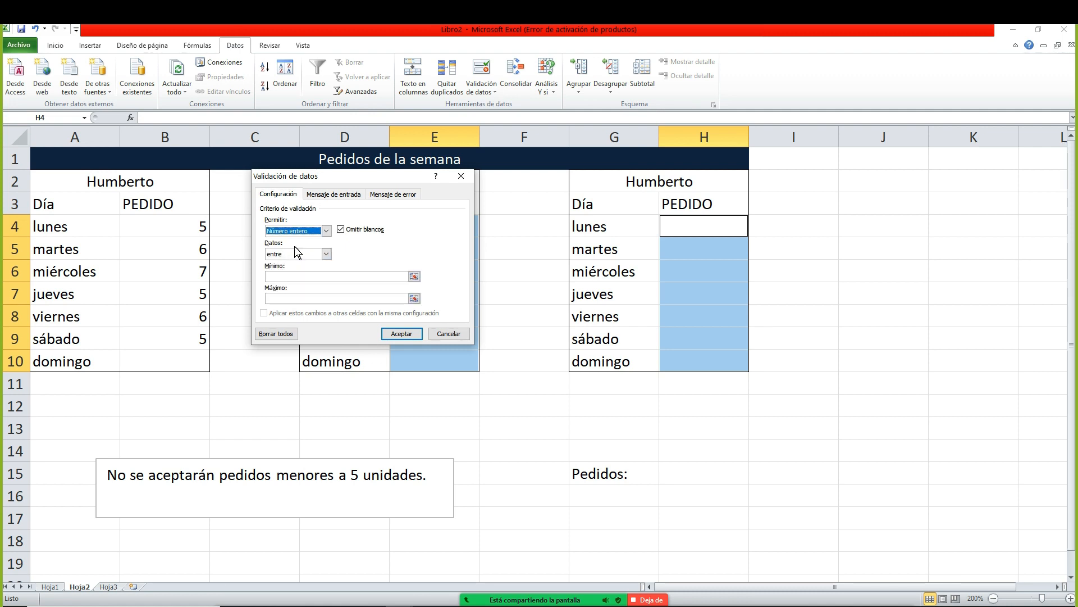
click(290, 255)
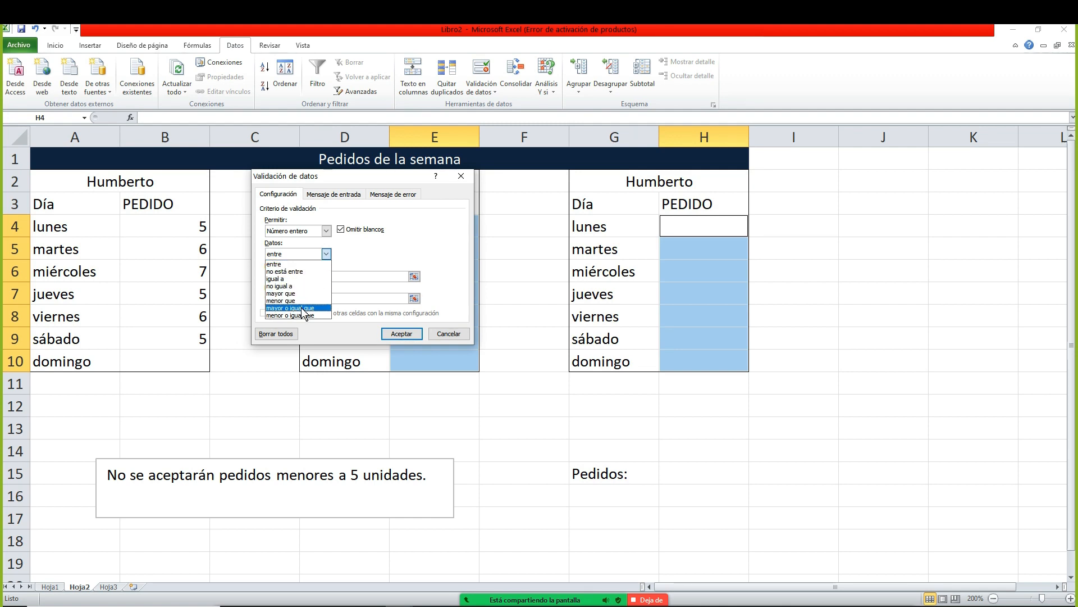
click(301, 308)
click(304, 276)
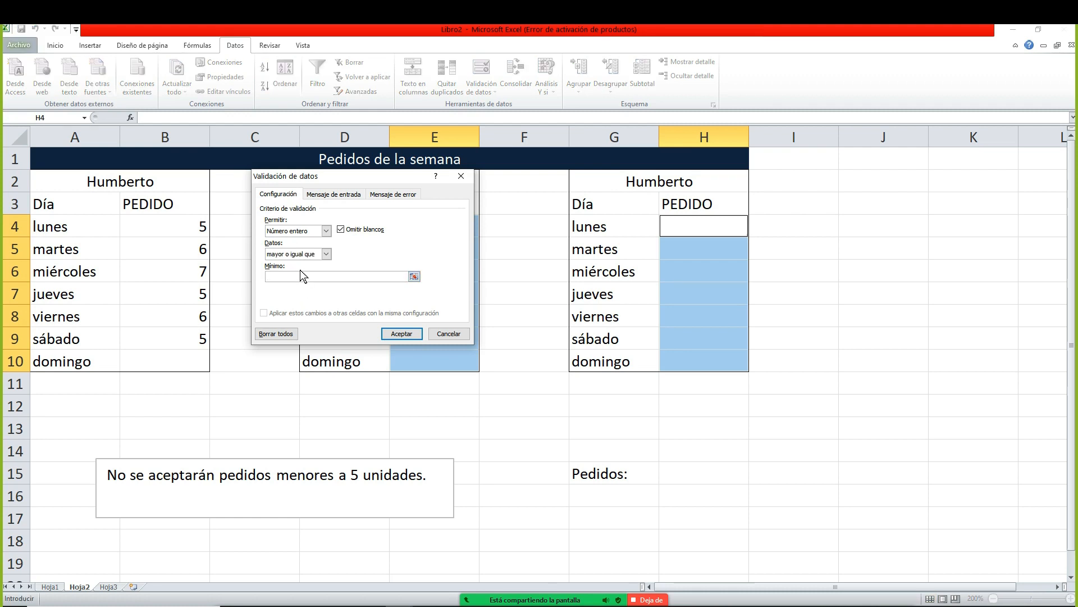
text(5)
click(401, 334)
- Test the validation by entering 4 in the miércoles order cell E6, and replace it with 5
click(437, 273)
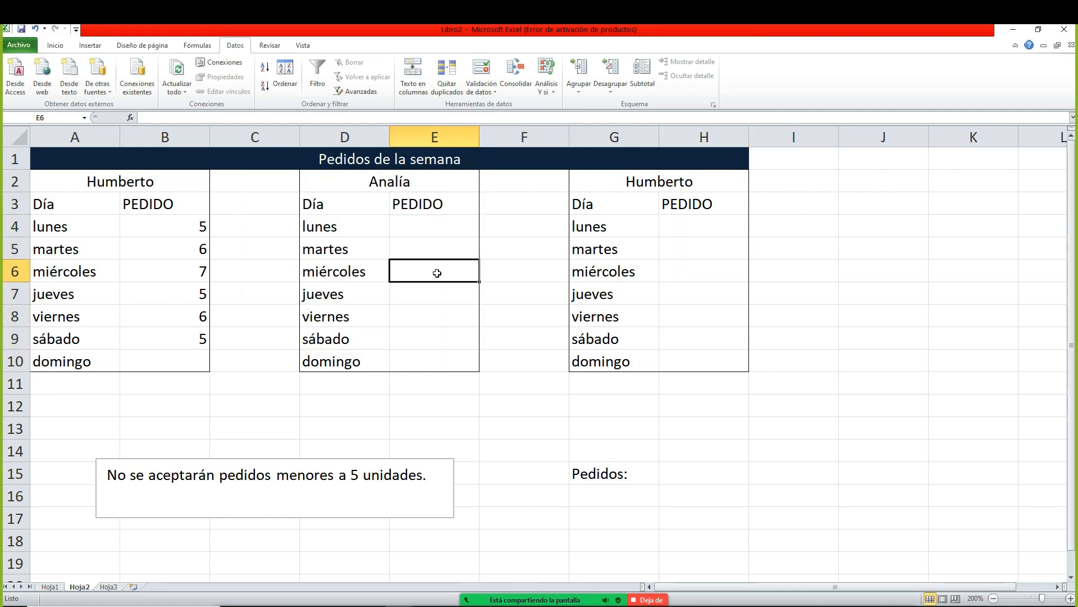
text(4)
key(Return)
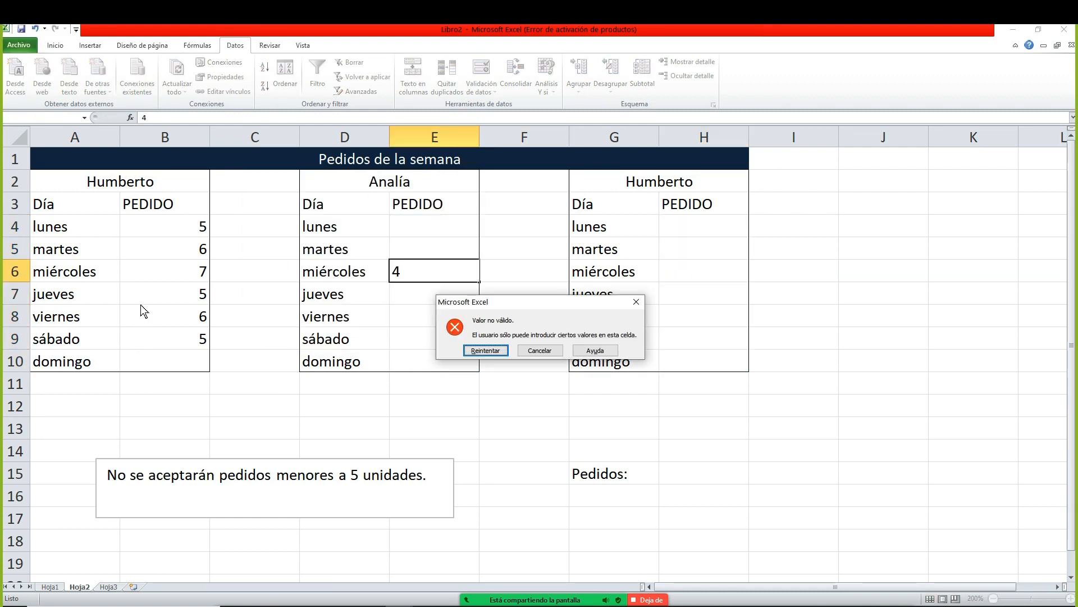
key(Return)
text(5)
key(Return)
key(Up)
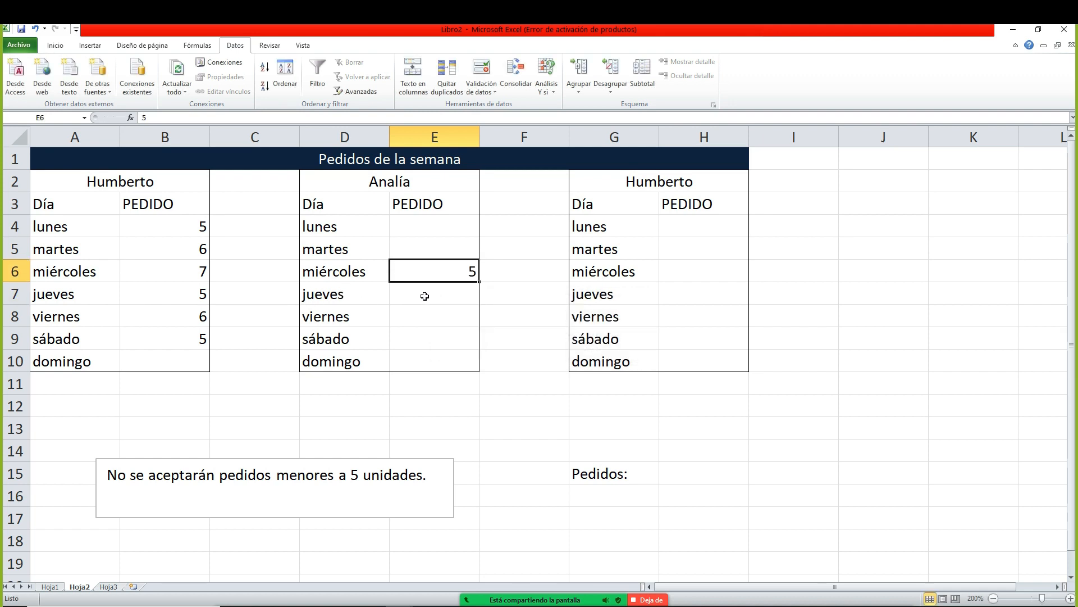
key(Up)
- Enter the third table's orders in H4:H6: 10 for lunes, 12 for martes and 9 for miércoles
click(694, 276)
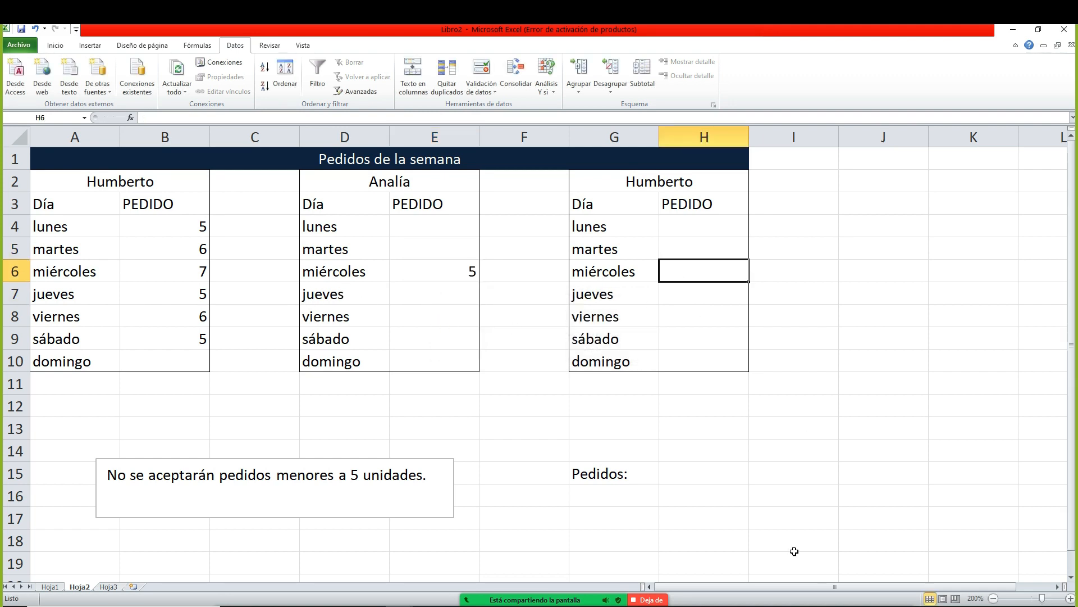
text(9)
key(Up)
text(12)
key(Up)
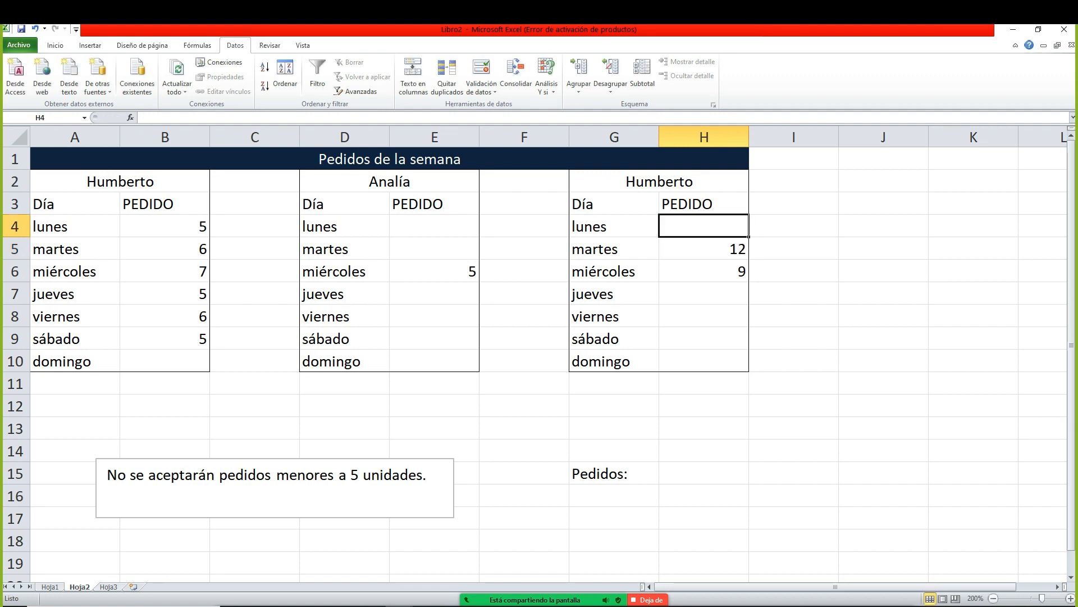
text(10)
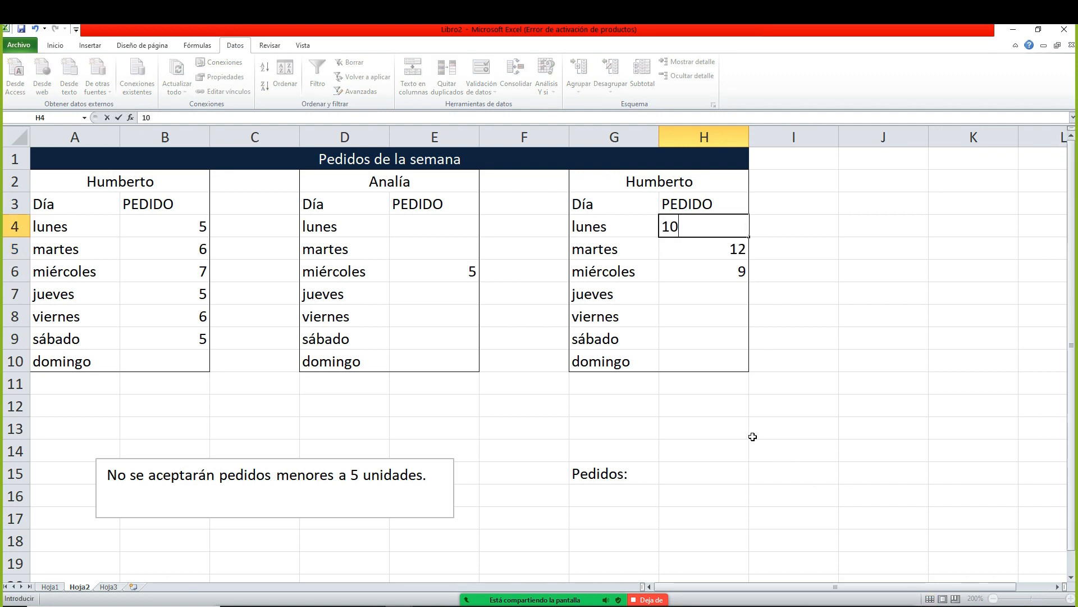
key(Down)
- Fill H7:H10 with the jueves to domingo orders 40, 20, 15 and 20
key(Down)
key(Down)
text(40)
key(Return)
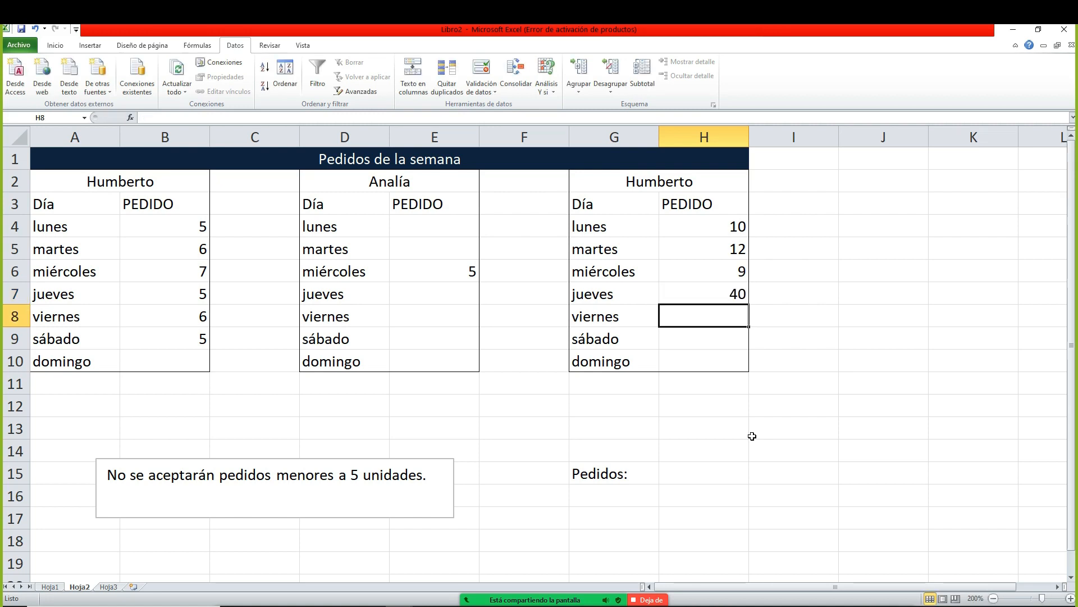
text(20)
key(Return)
text(15)
key(Return)
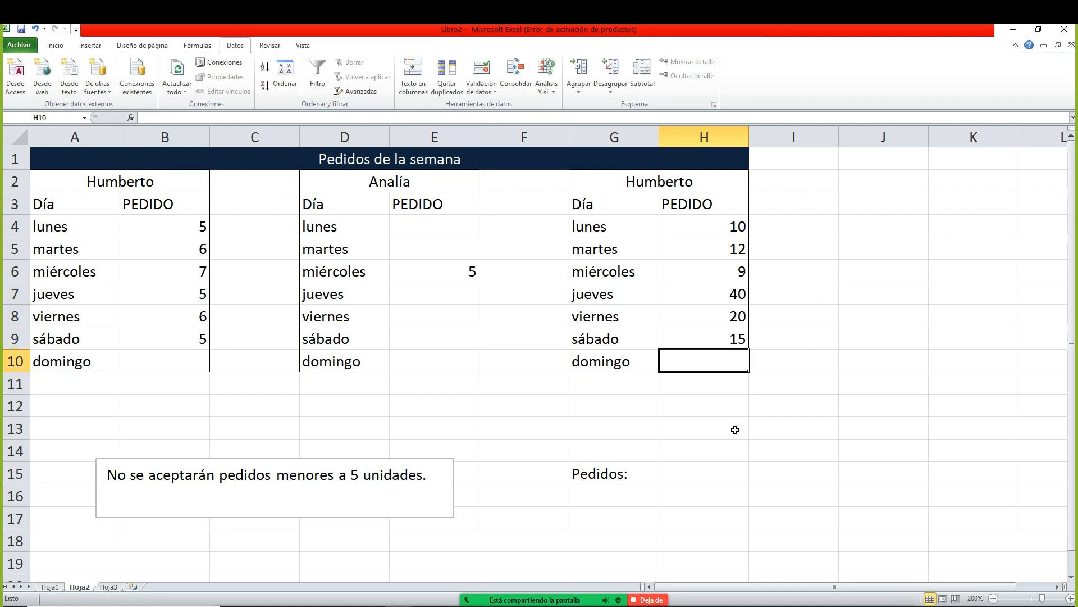
text(20)
key(Return)
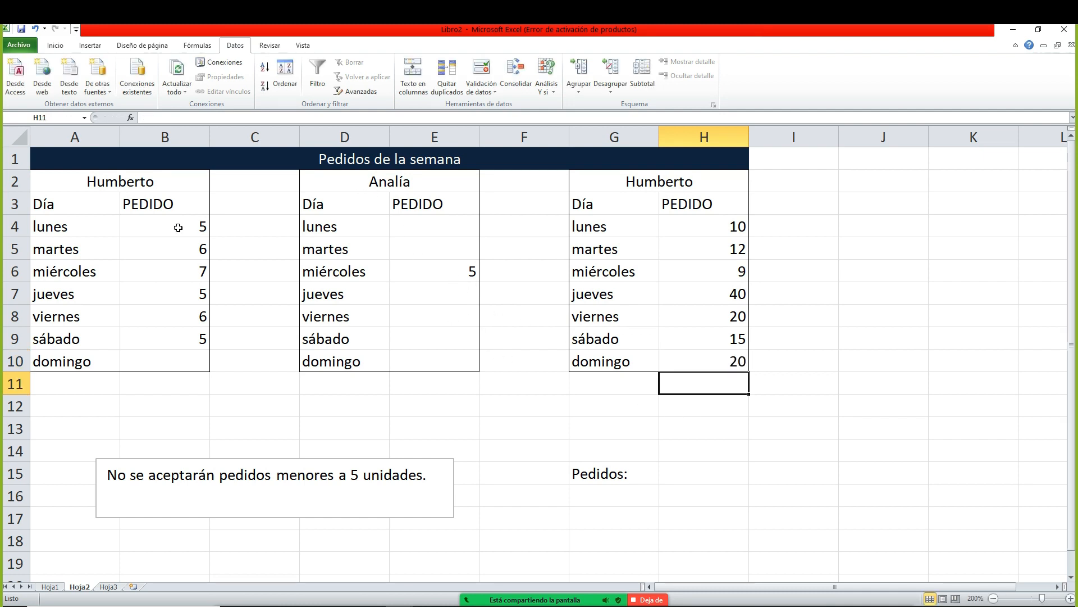
- Add a validation error alert to B4:B10 with the title "Error:" and the message "Mínimo 5 unidades"
drag(178, 228, 176, 362)
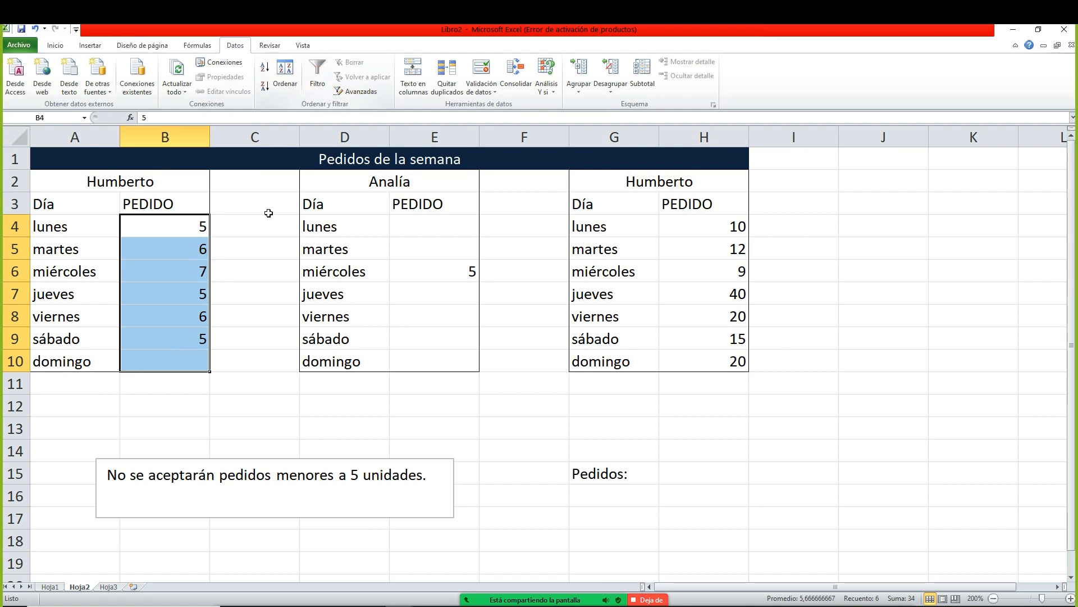
click(480, 70)
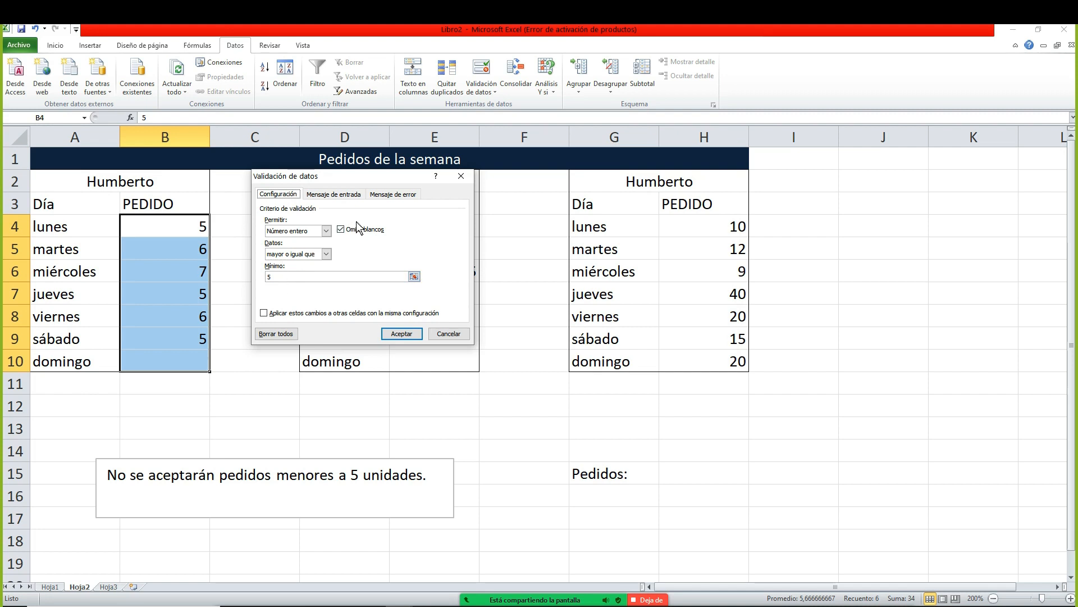
click(410, 194)
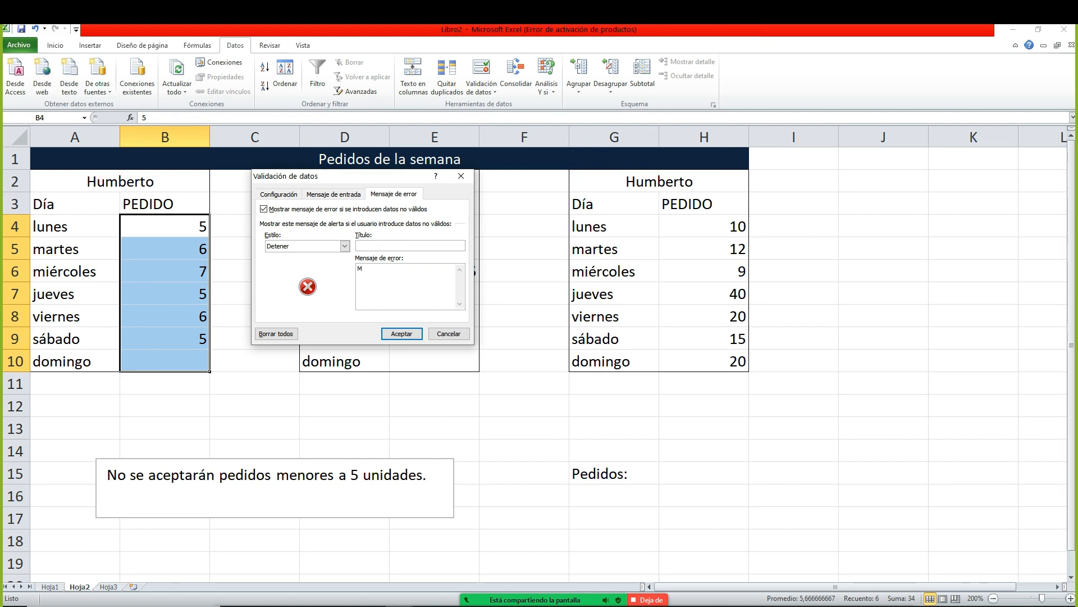
text(Mínimo 5 unidades)
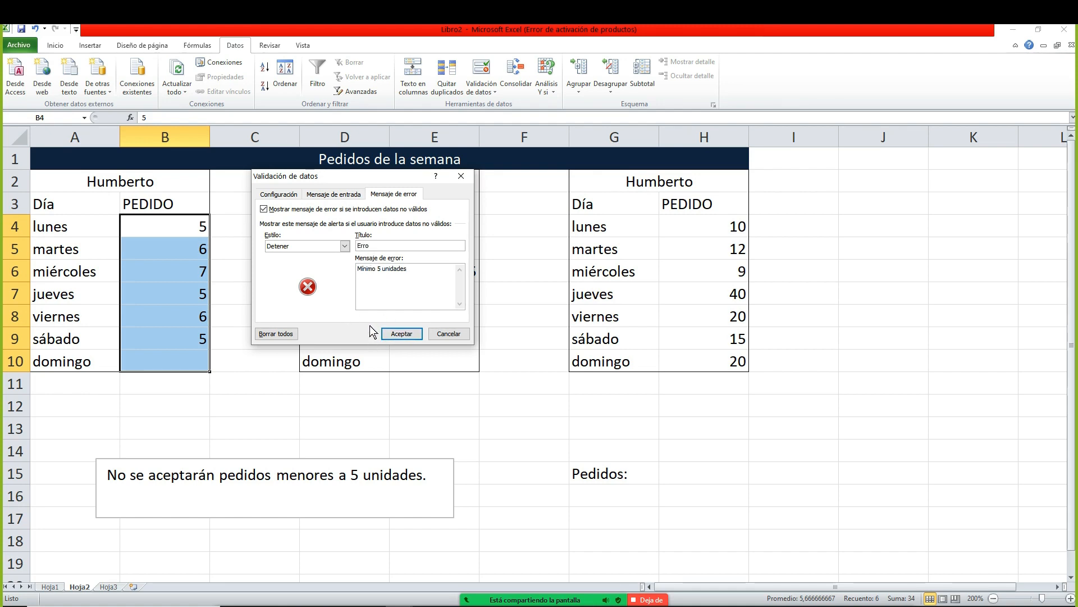
text(r:)
click(401, 334)
click(416, 338)
- Test the error alert by entering 4 in the domingo order cell B10, and enter 6 instead
click(158, 275)
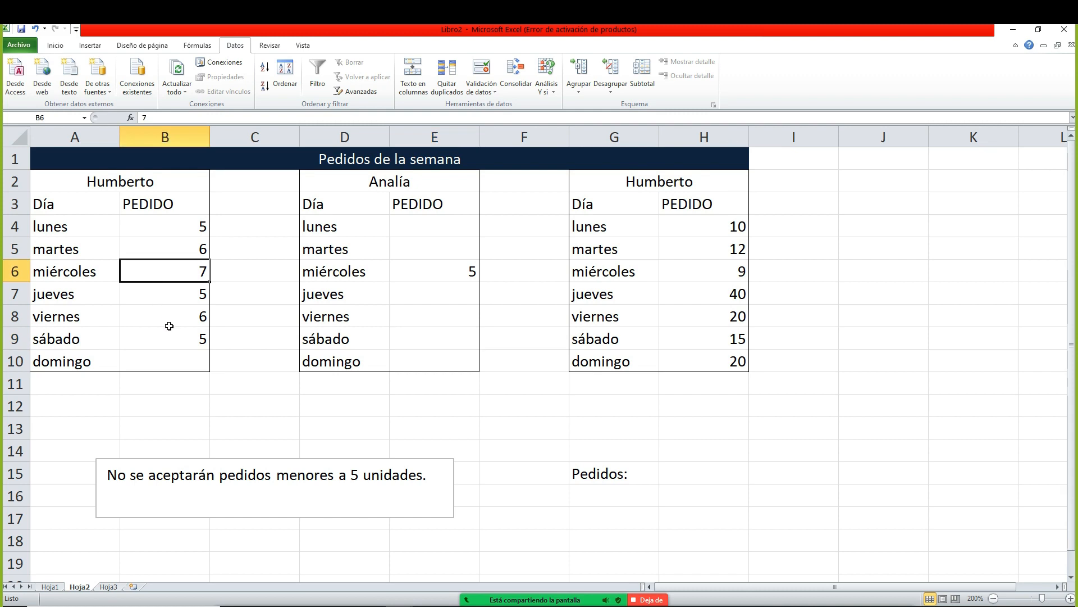
click(171, 364)
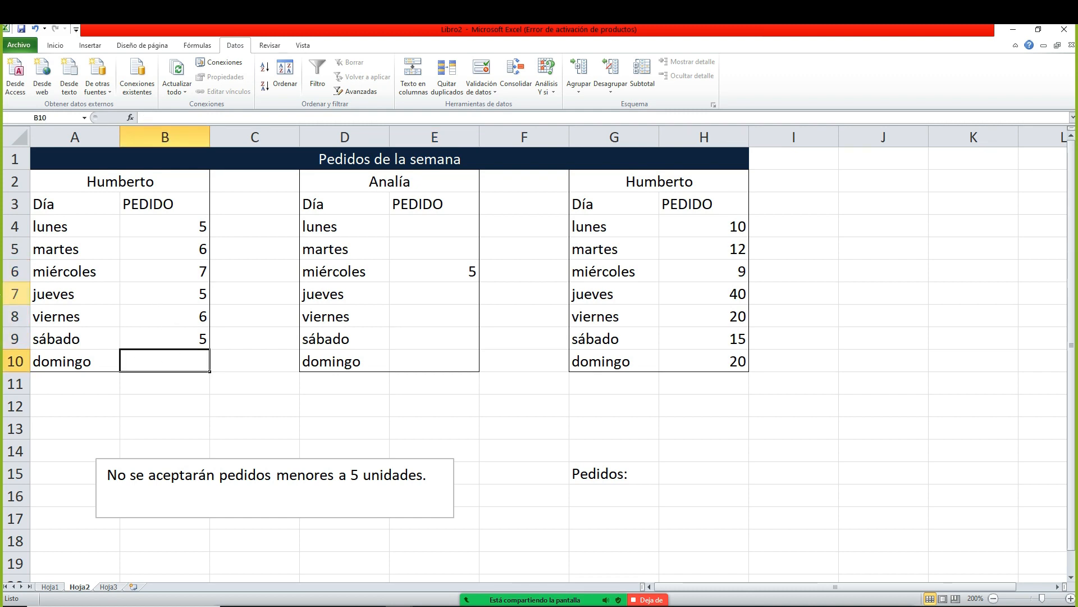
text(4)
key(Return)
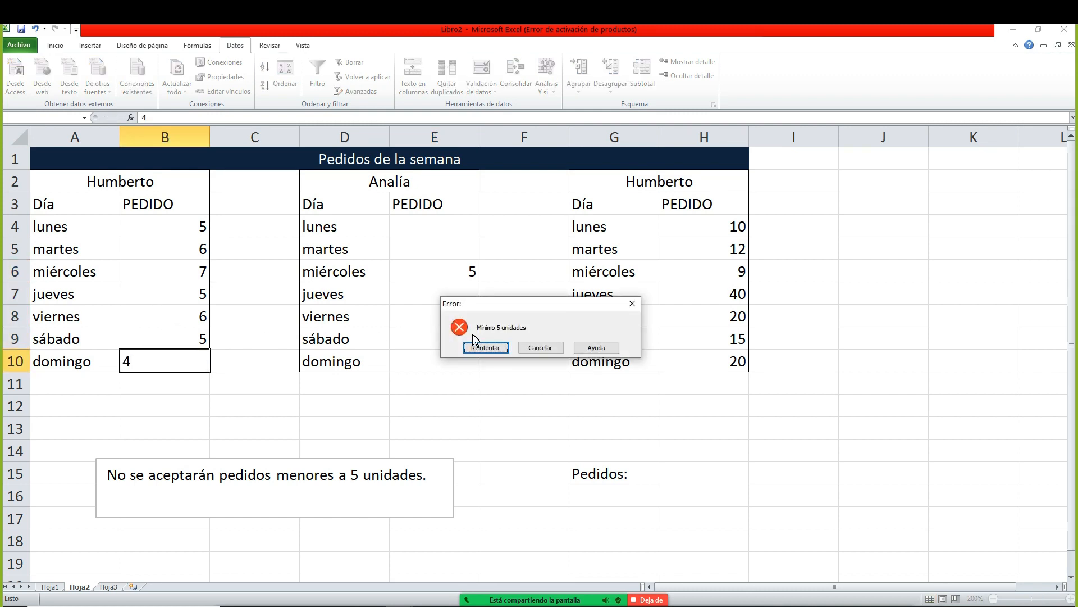
drag(494, 308, 310, 258)
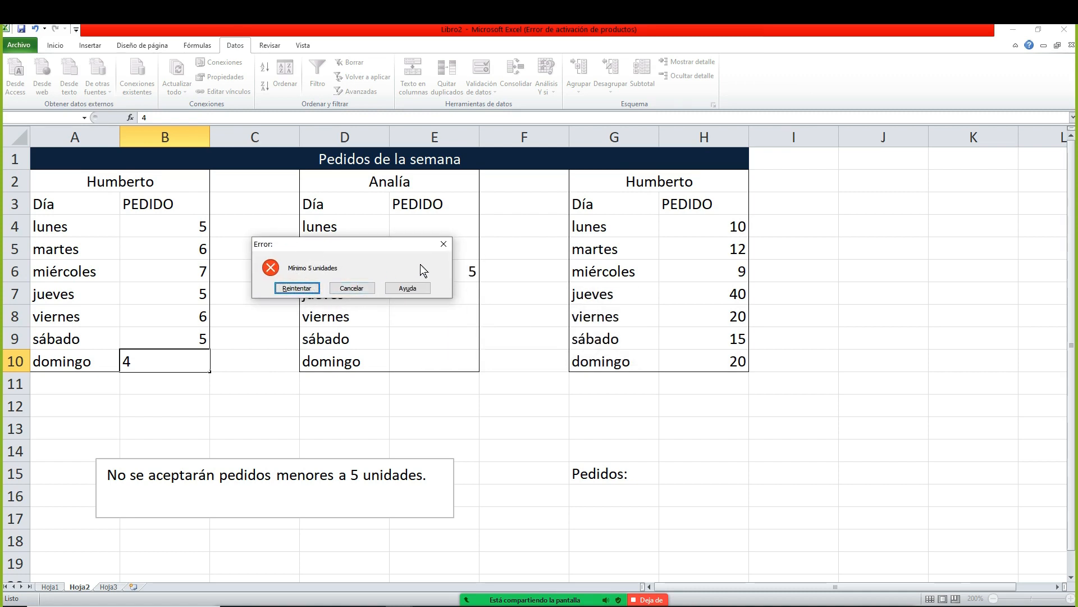
click(443, 245)
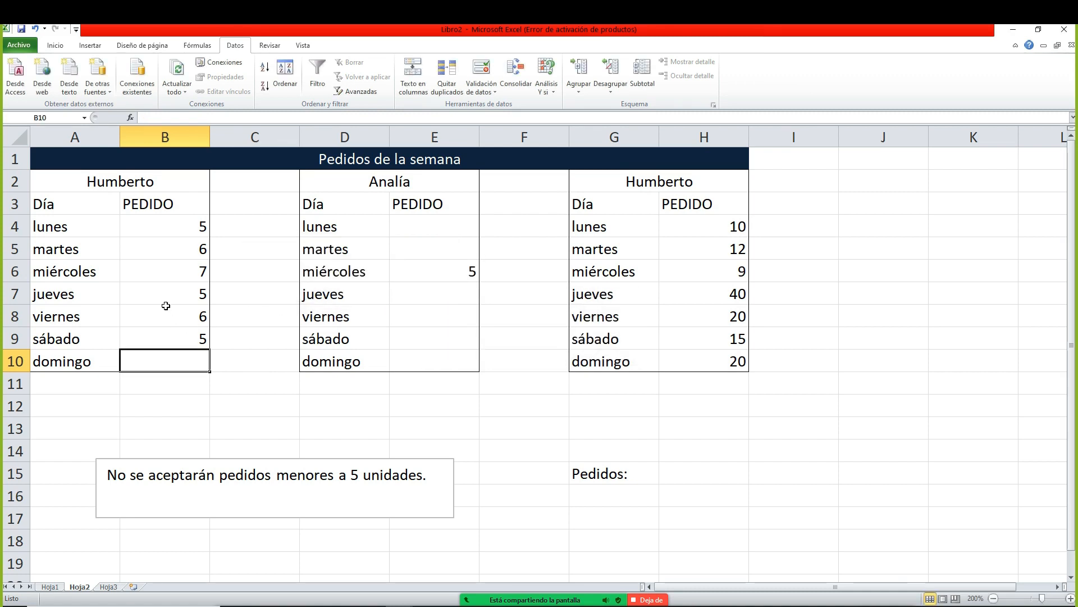
text(6)
key(Return)
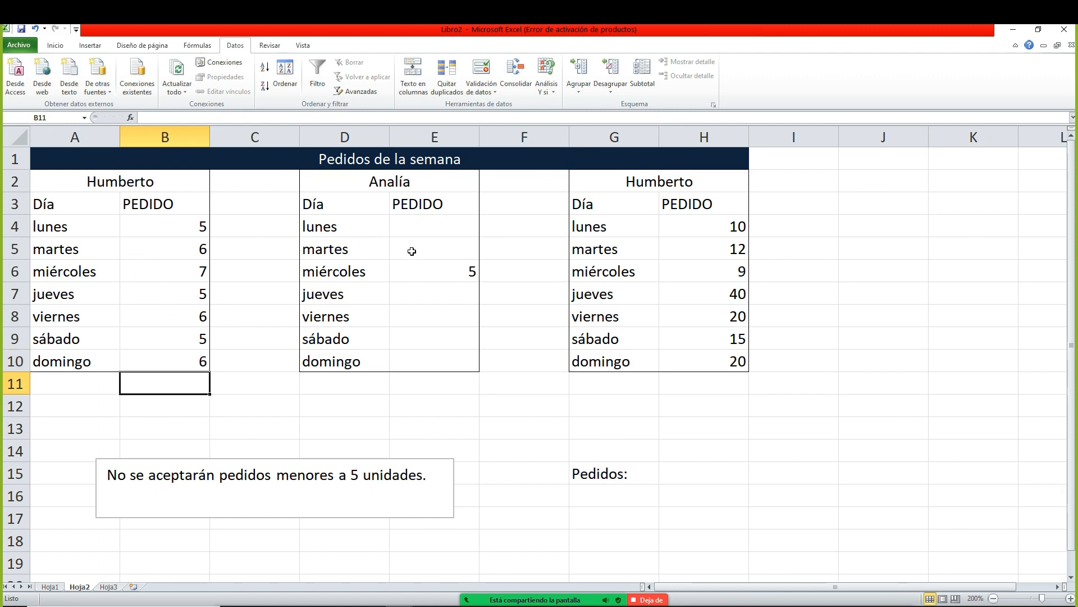
- Enter the second table's orders in column E: 7 for lunes and 8 for martes
click(416, 228)
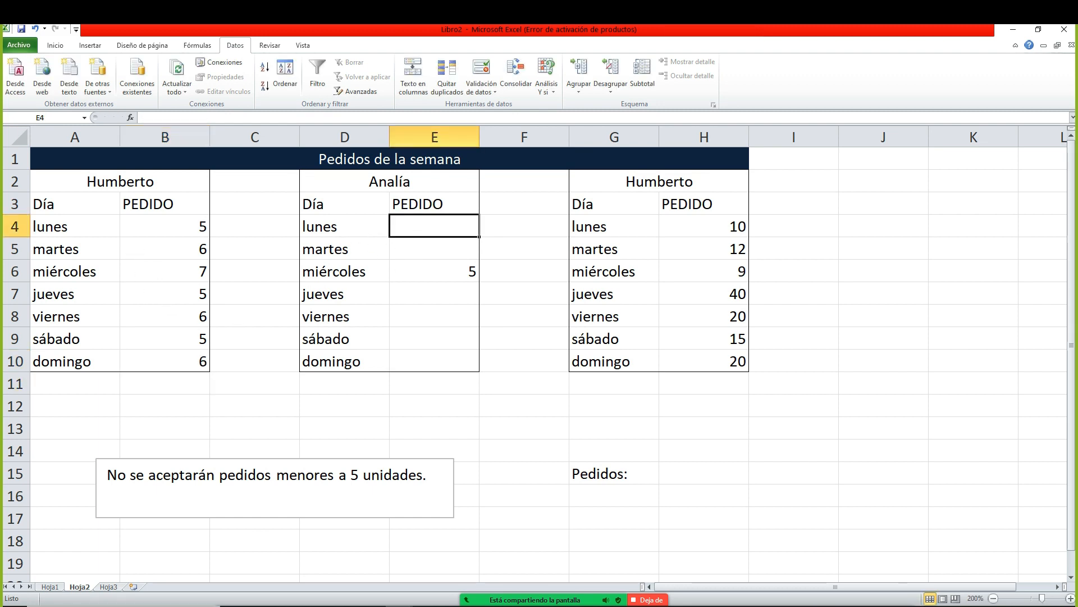
text(7)
key(Return)
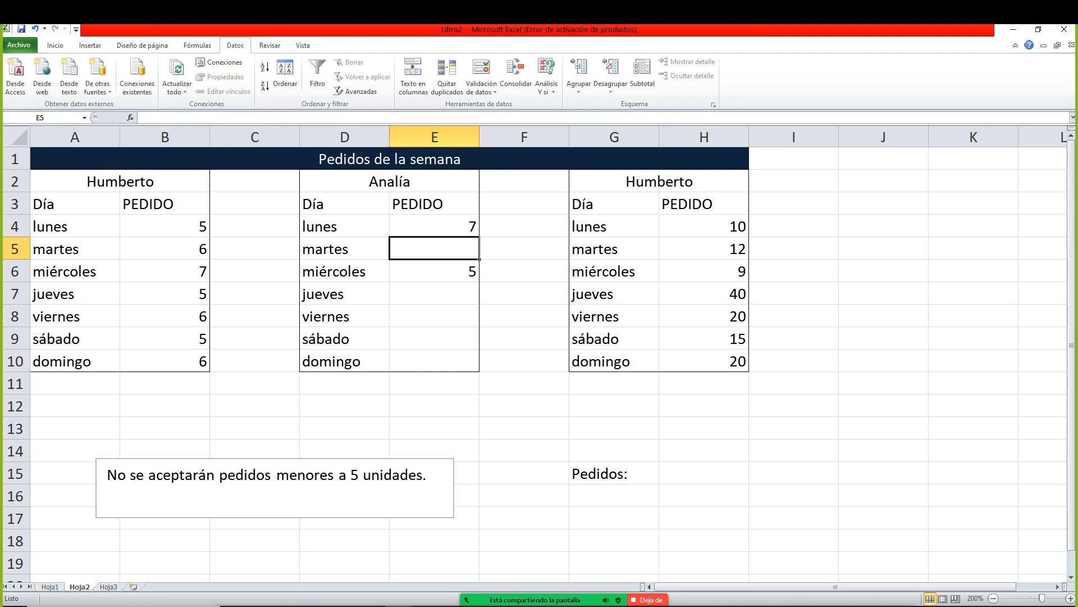
text(8)
key(Return)
key(Return)
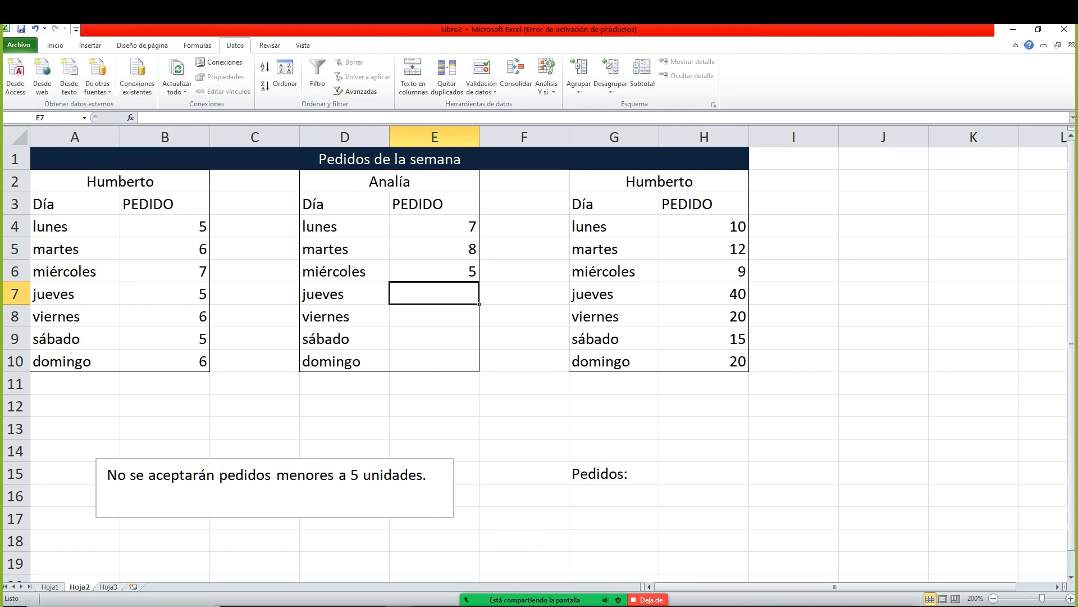
- Fill E7:E10 with the jueves to domingo orders 6, 6, 8 and 9
text(6)
key(Return)
text(6)
key(Return)
text(8)
key(Return)
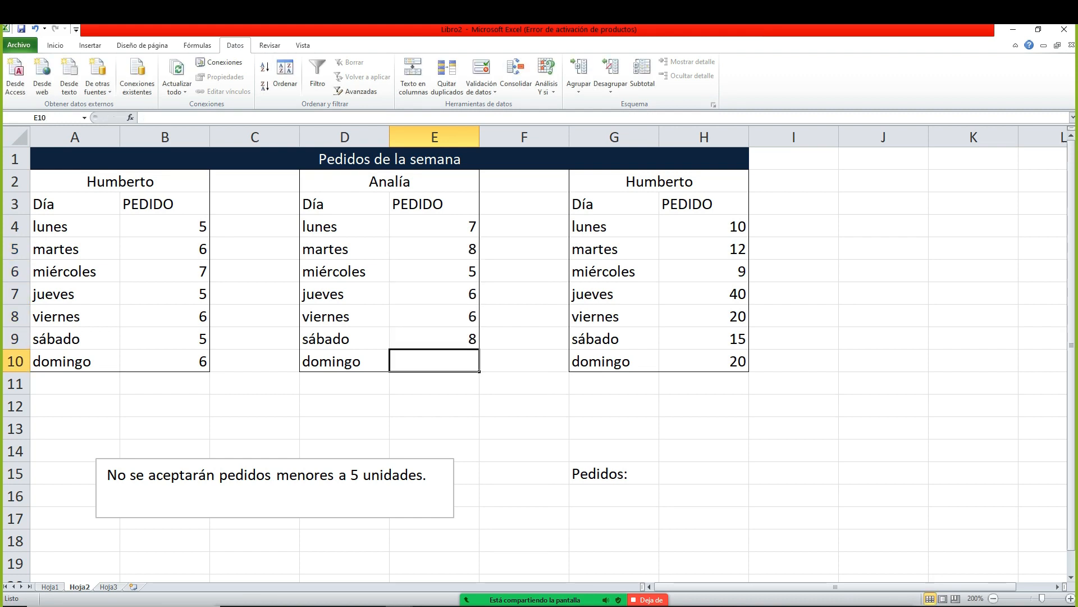
text(9)
key(Return)
- Start a formula in H15, beside the Pedidos: label, that sums the first table's orders with SUMA(B4:B10)
key(Up)
key(Right)
key(Down)
key(Down)
key(Down)
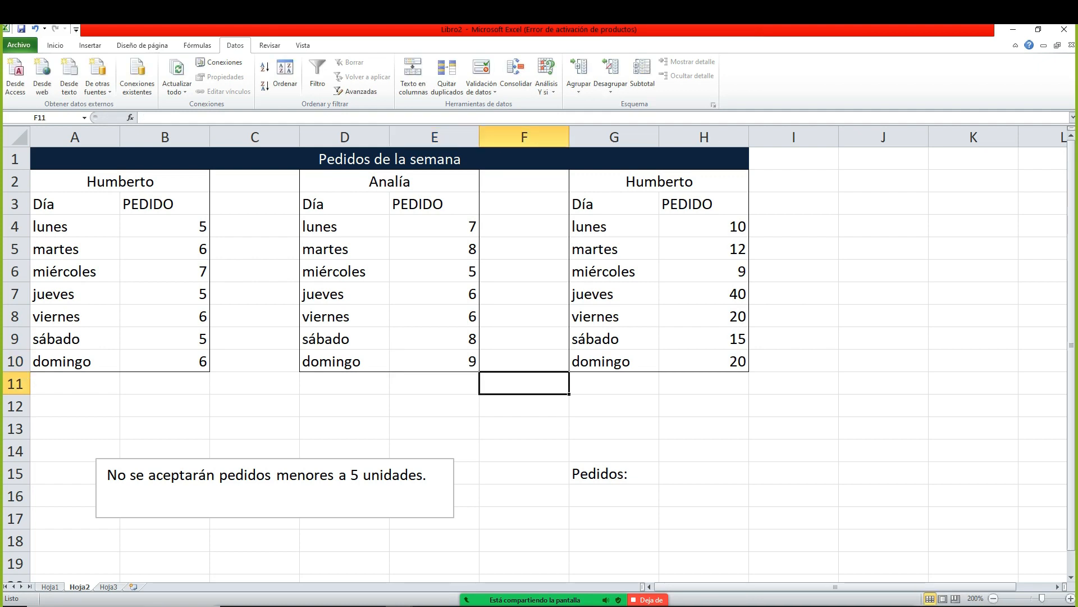
key(Down)
key(Right)
key(Right)
key(Down)
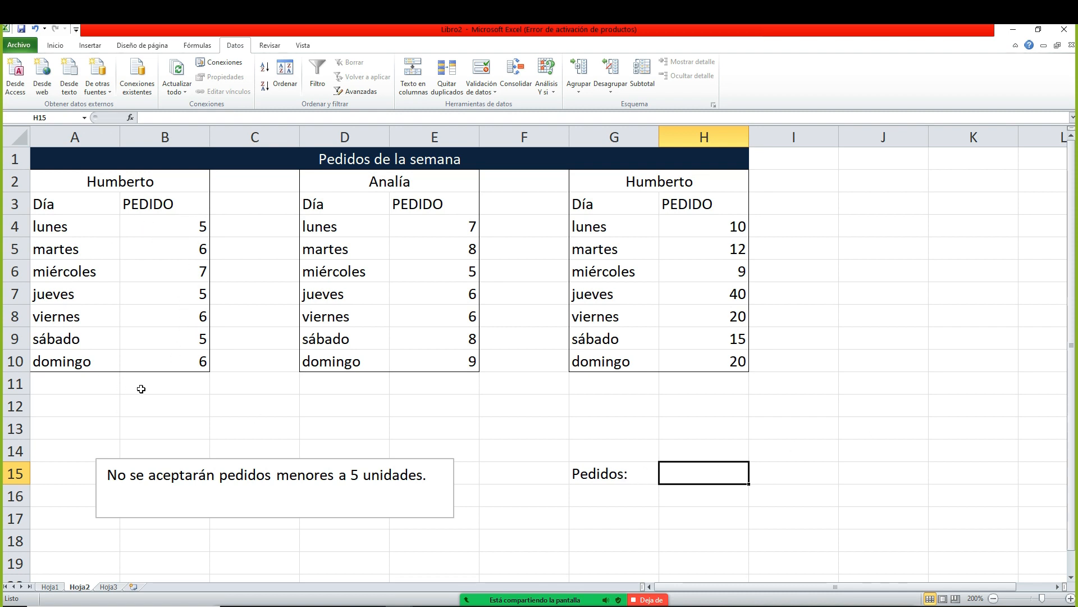
text(=s)
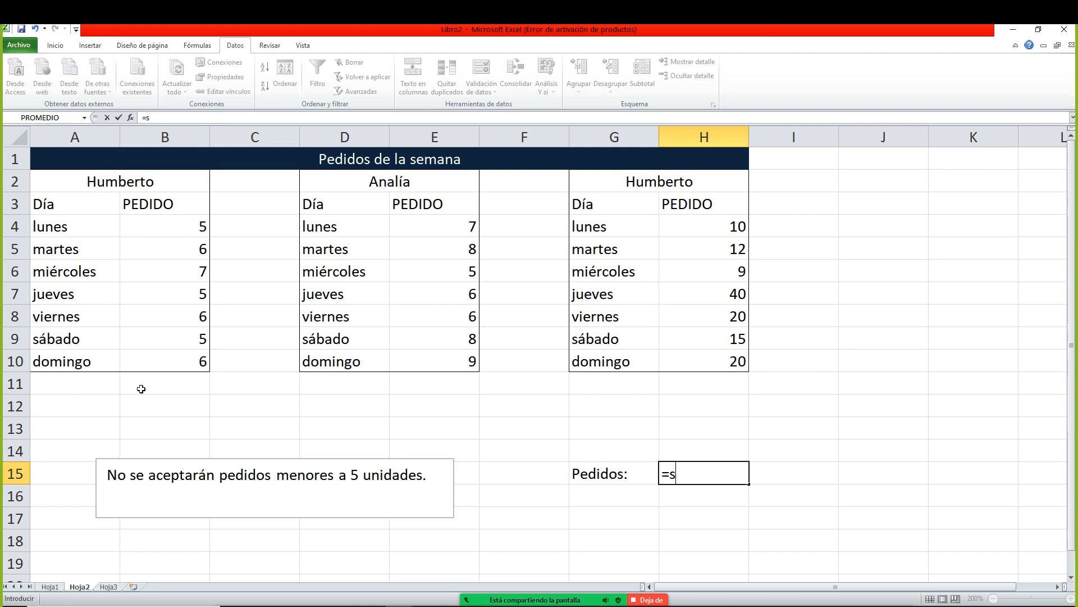
text(uma()
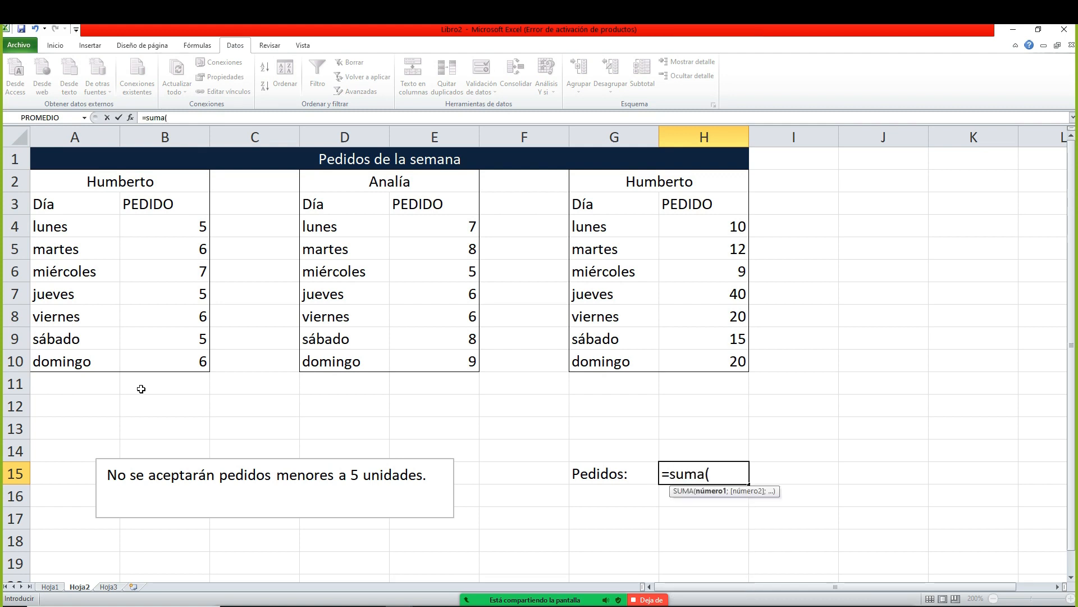
drag(188, 223, 191, 359)
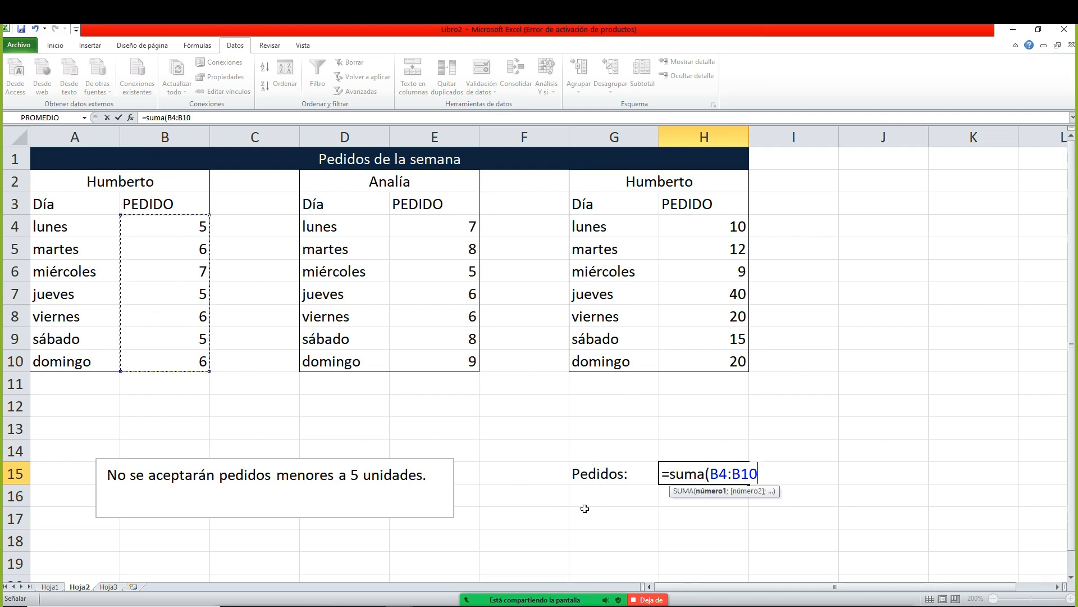
text())
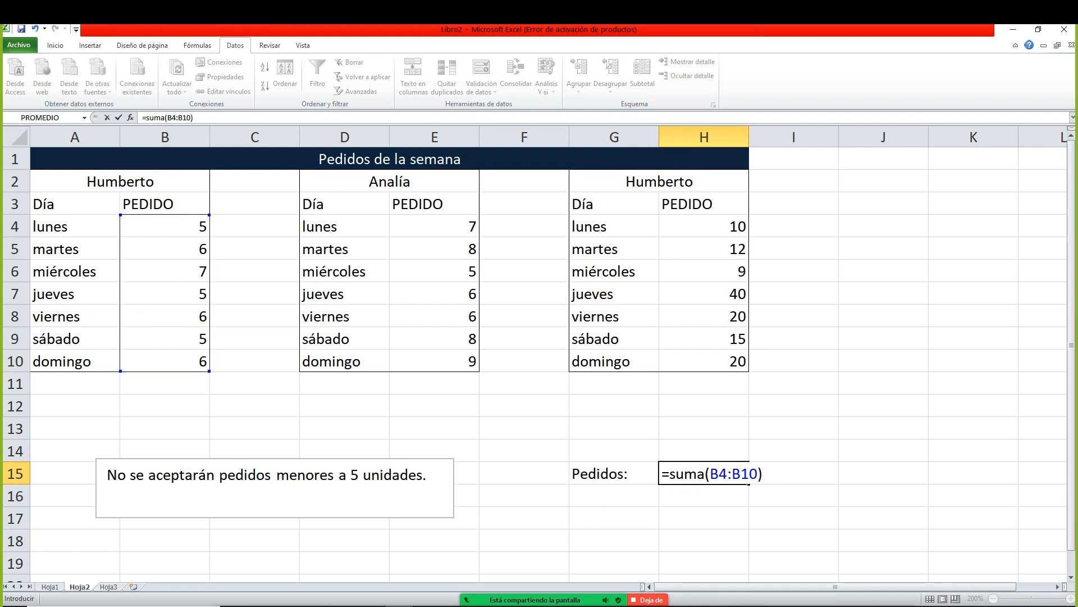
- Extend the H15 formula with +SUMA(E4:E10)+SUMA(H4:H10), enter it and review its ranges
text(+sum)
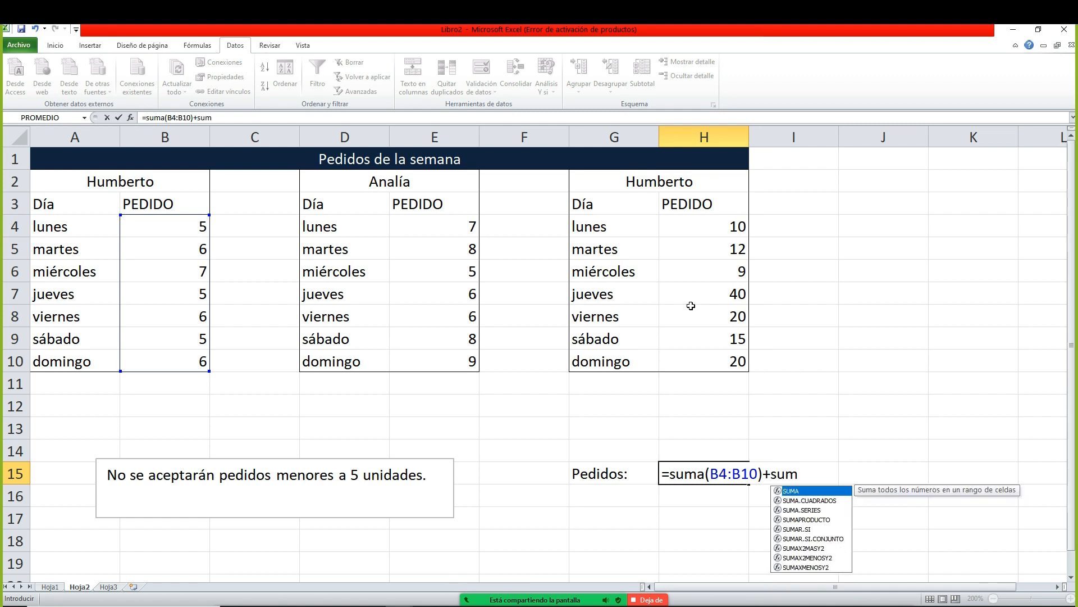
text(a()
key(BackSpace)
text(()
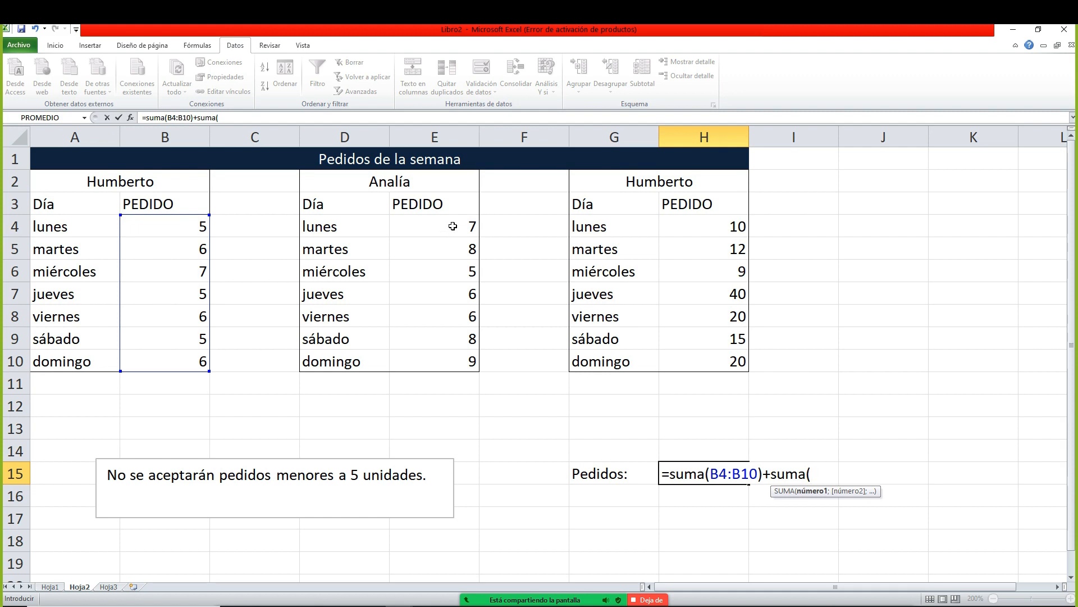
drag(452, 226, 455, 354)
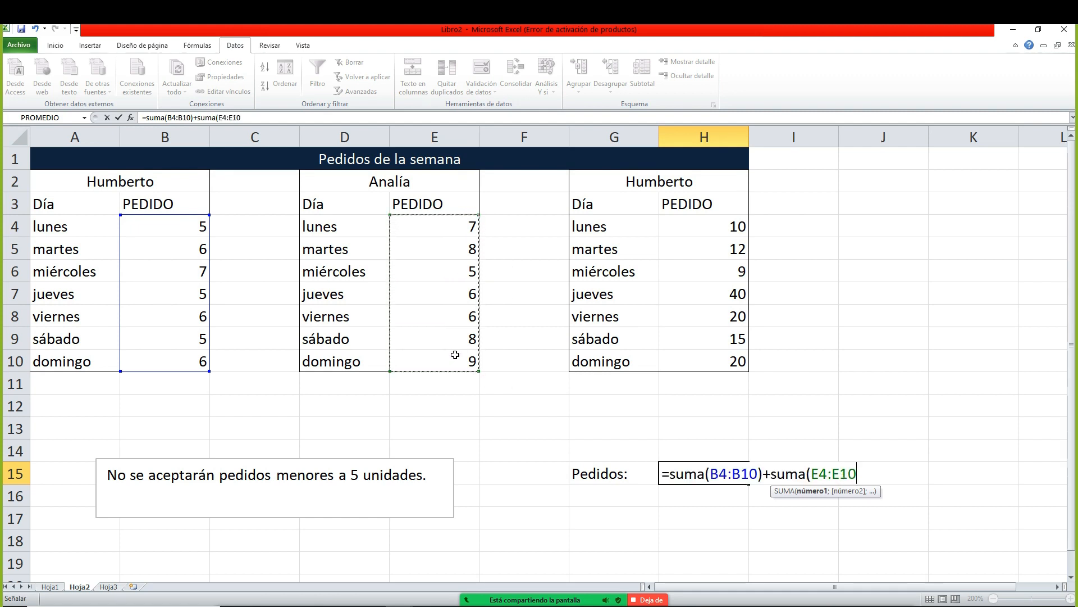
text())
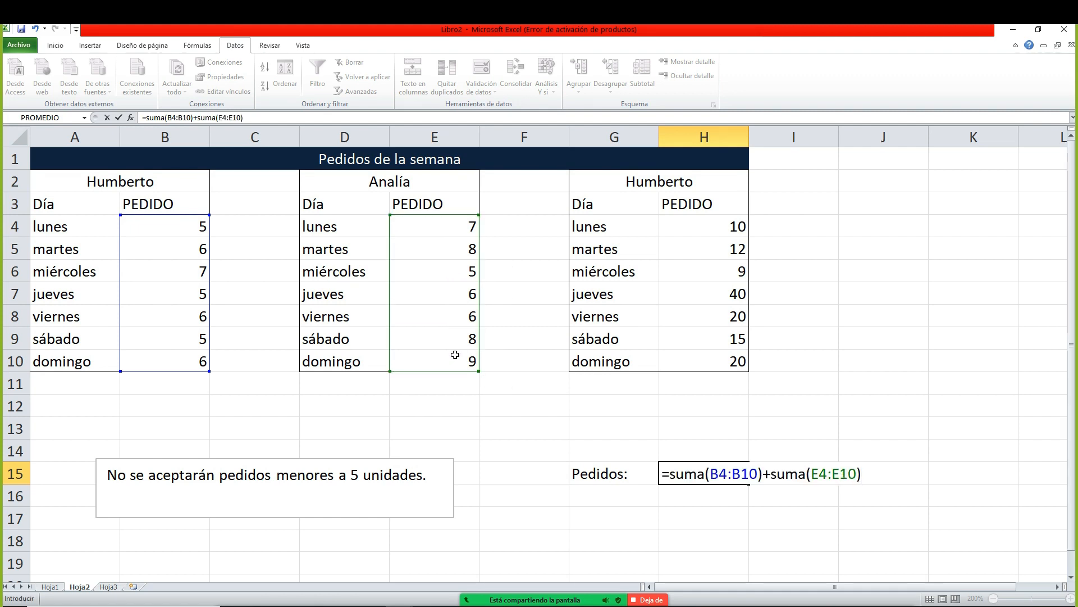
text(+suma()
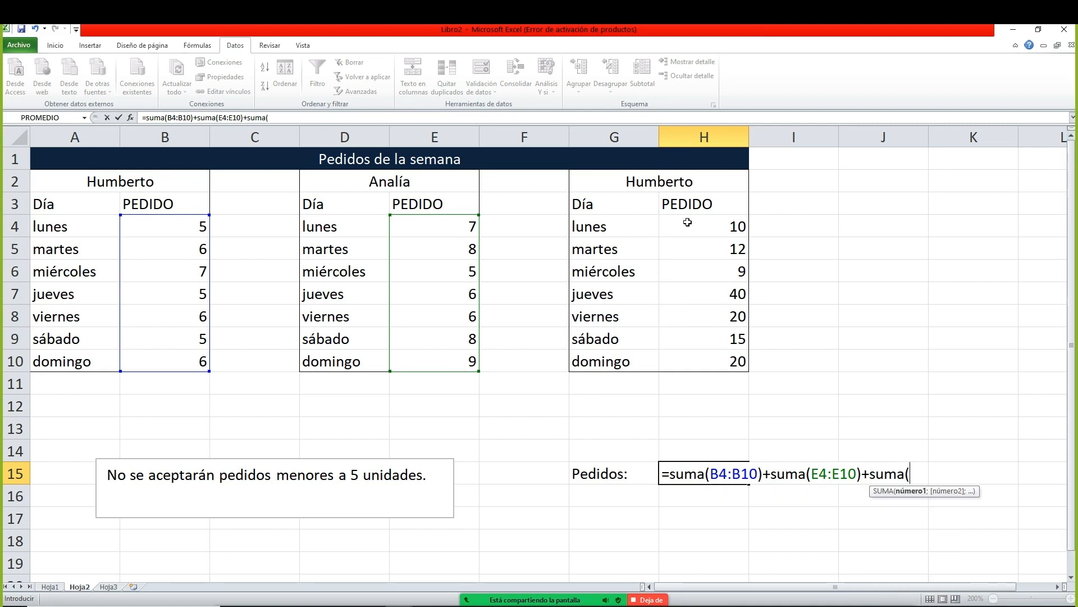
drag(693, 221, 713, 359)
text())
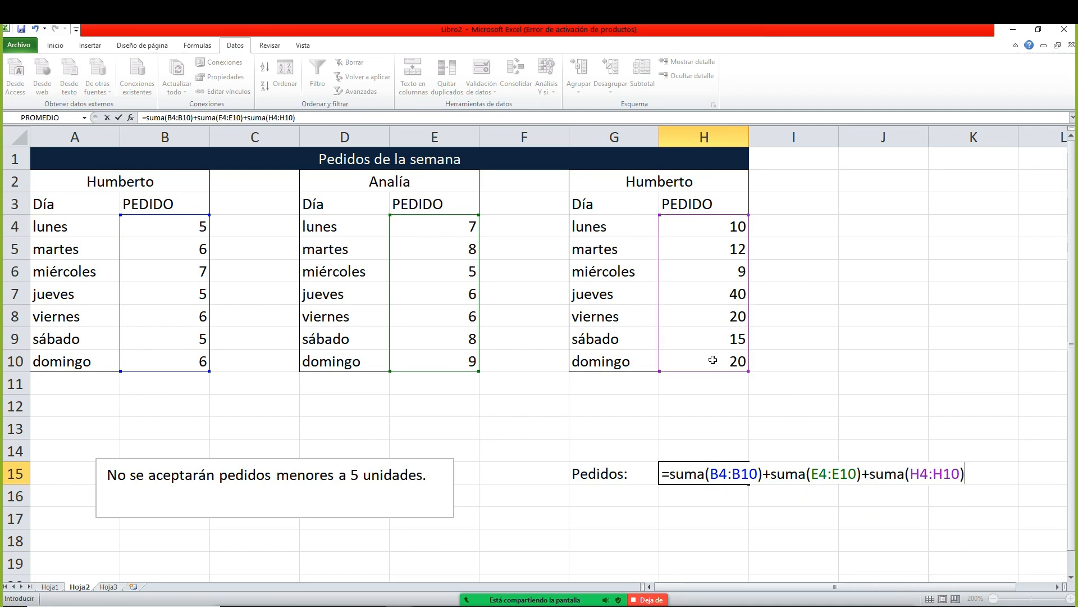
key(Return)
key(Up)
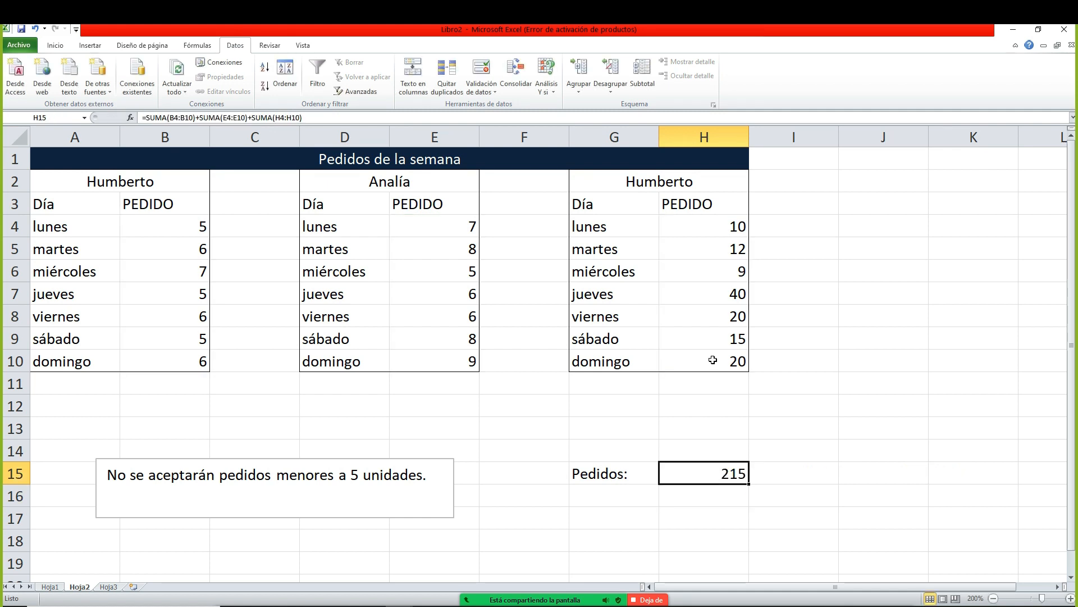
key(F2)
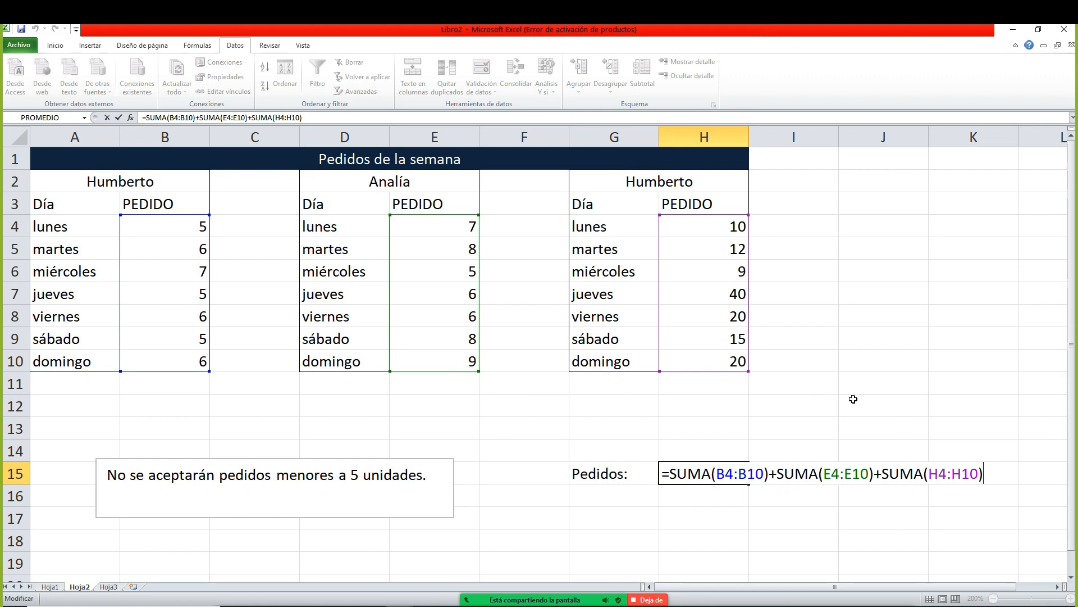
key(Return)
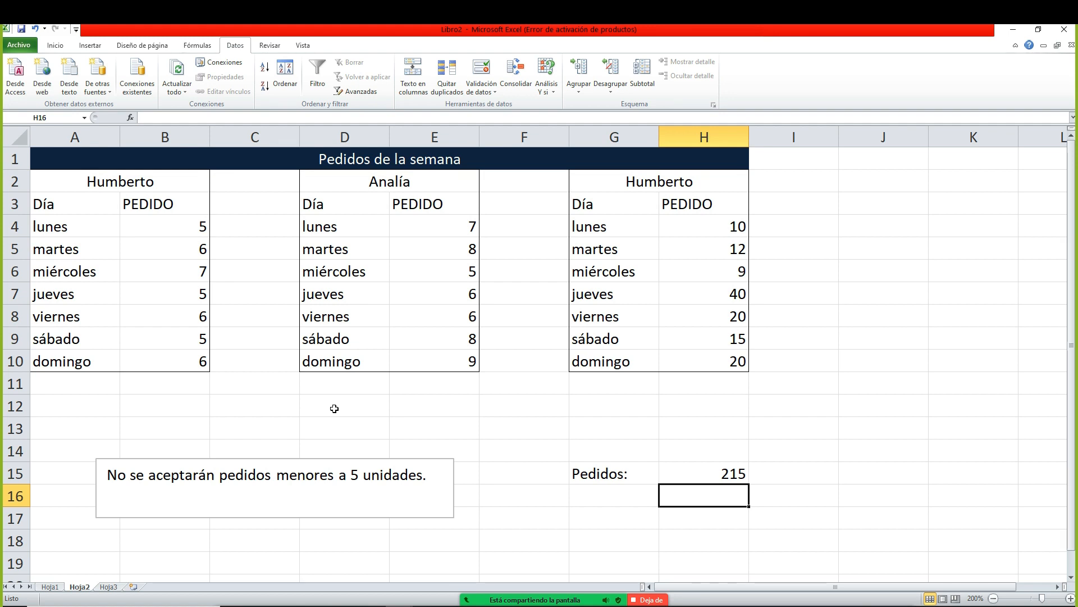
key(Up)
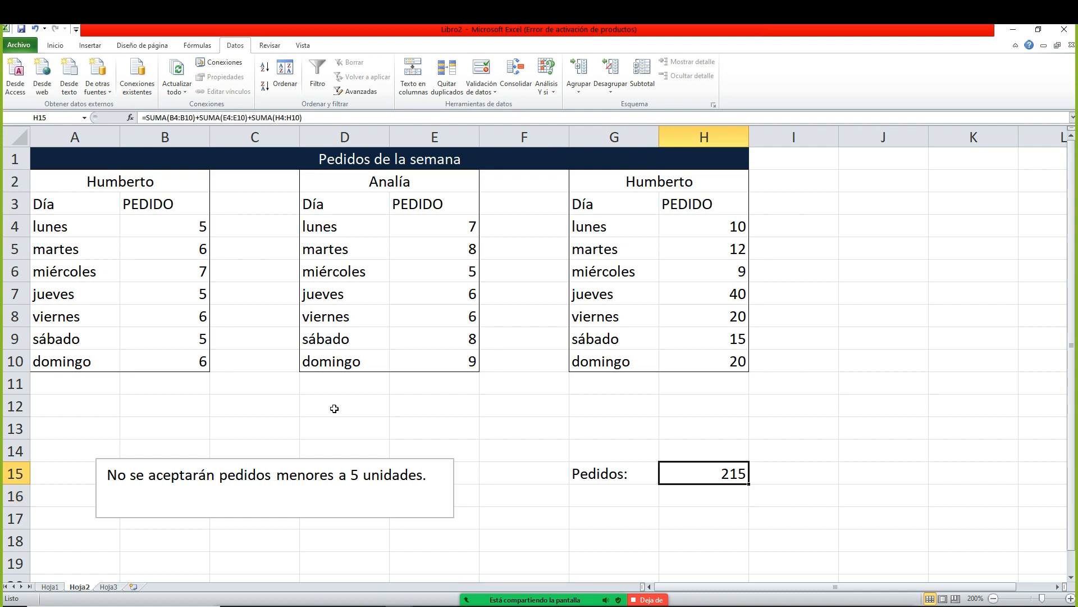
- Clear the second table's domingo and sábado orders in E10 and E9
key(Up)
key(Left)
key(Left)
key(Up)
key(Up)
key(Up)
key(Up)
key(Left)
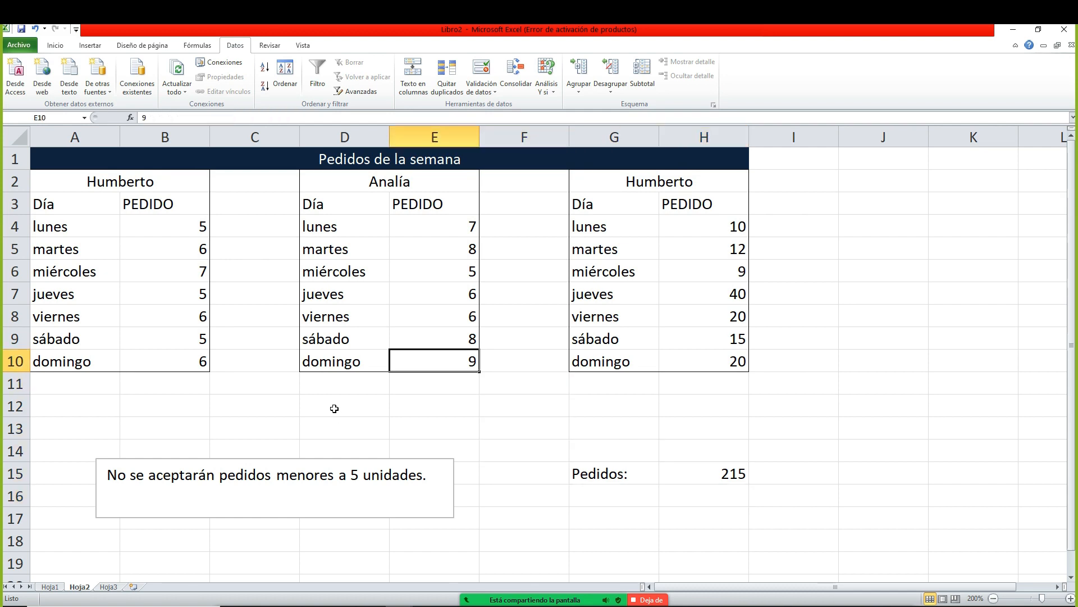
key(Delete)
key(Up)
key(Delete)
- Label cell G16 "Valor" and enter 100 beside it in H16
key(Up)
key(Right)
key(Down)
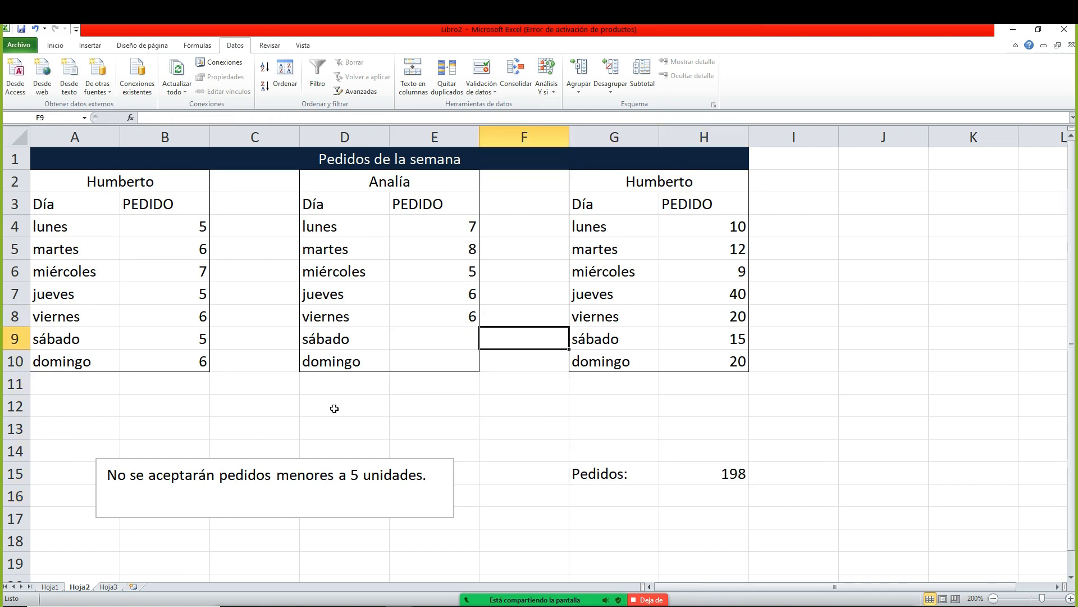
key(Down)
key(Down)
key(Down)
key(Down)
key(Down)
key(Right)
key(Right)
key(Down)
key(Down)
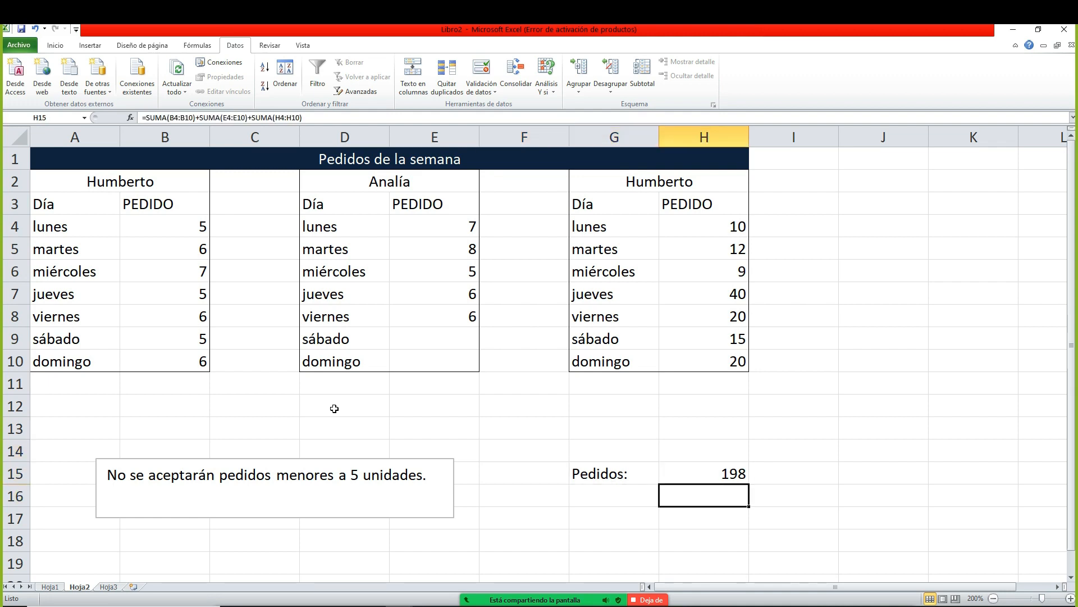
key(Left)
text(Valor)
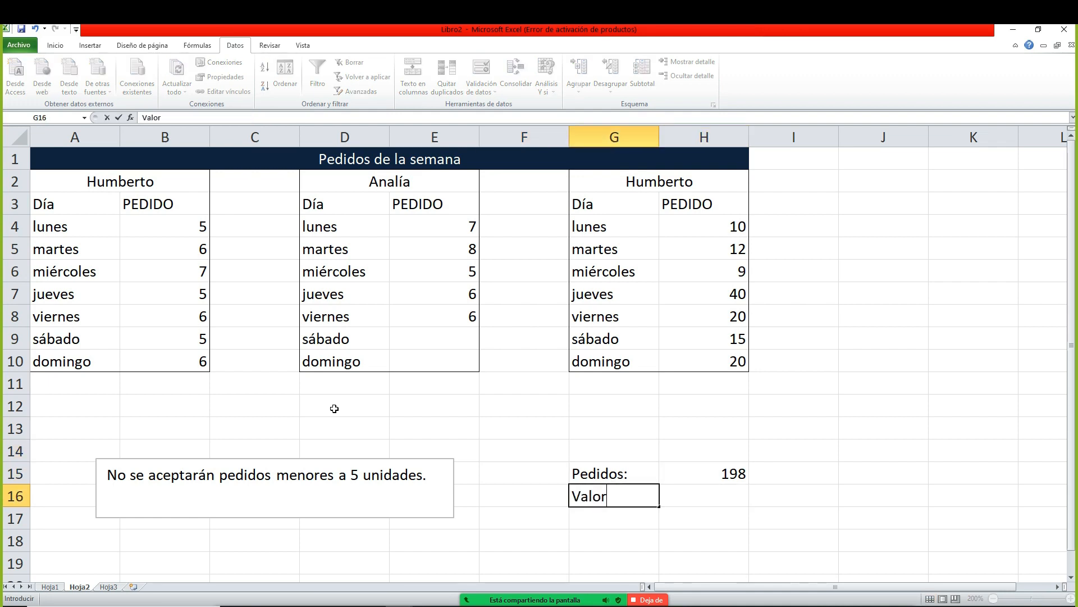
key(Return)
key(Up)
key(Right)
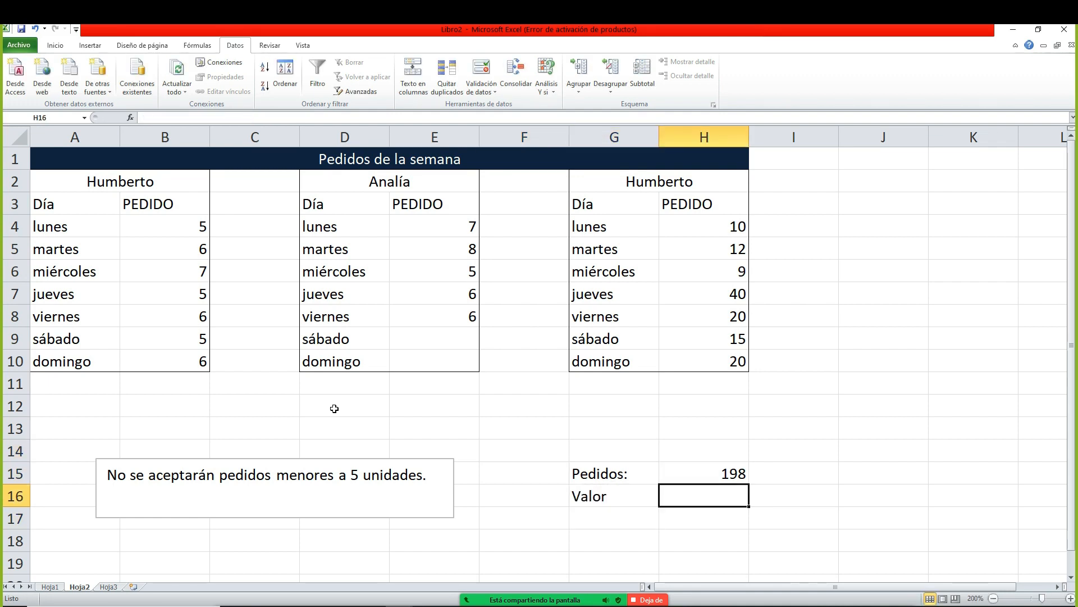
text(100)
key(Return)
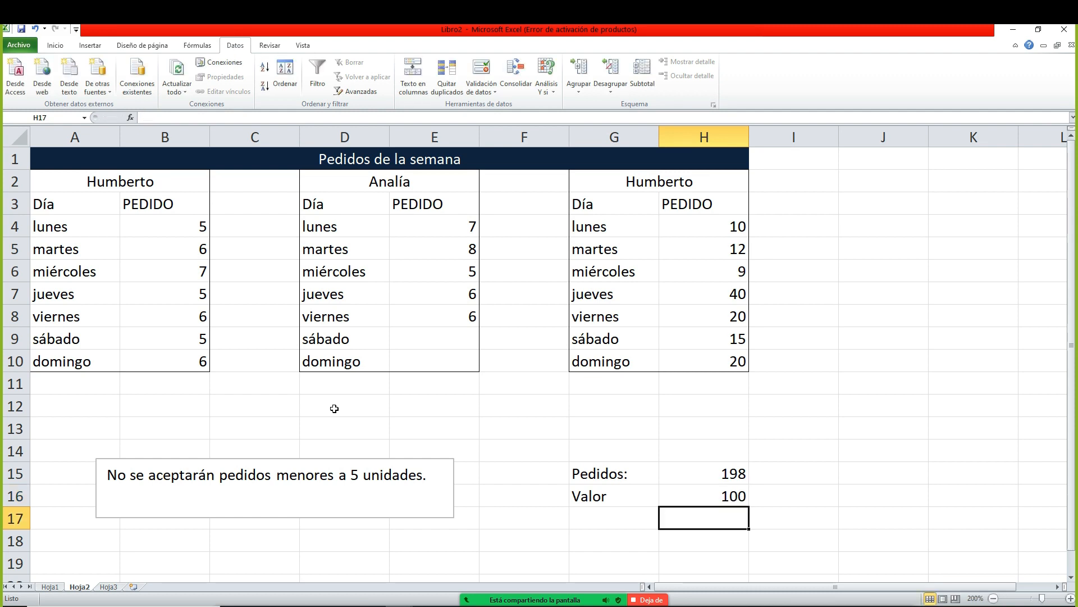
key(Left)
text(Tota)
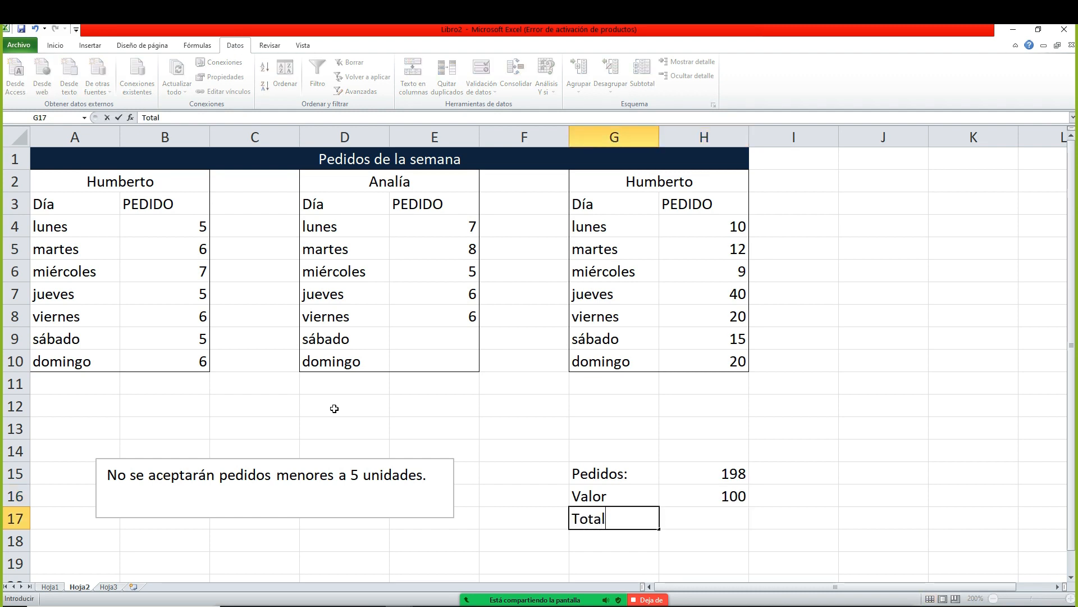
text(l)
key(BackSpace)
key(BackSpace)
key(BackSpace)
key(BackSpace)
key(BackSpace)
- Label cell G17 "Importe" and calculate the amount in H17 with the formula =H15*H16
text(I)
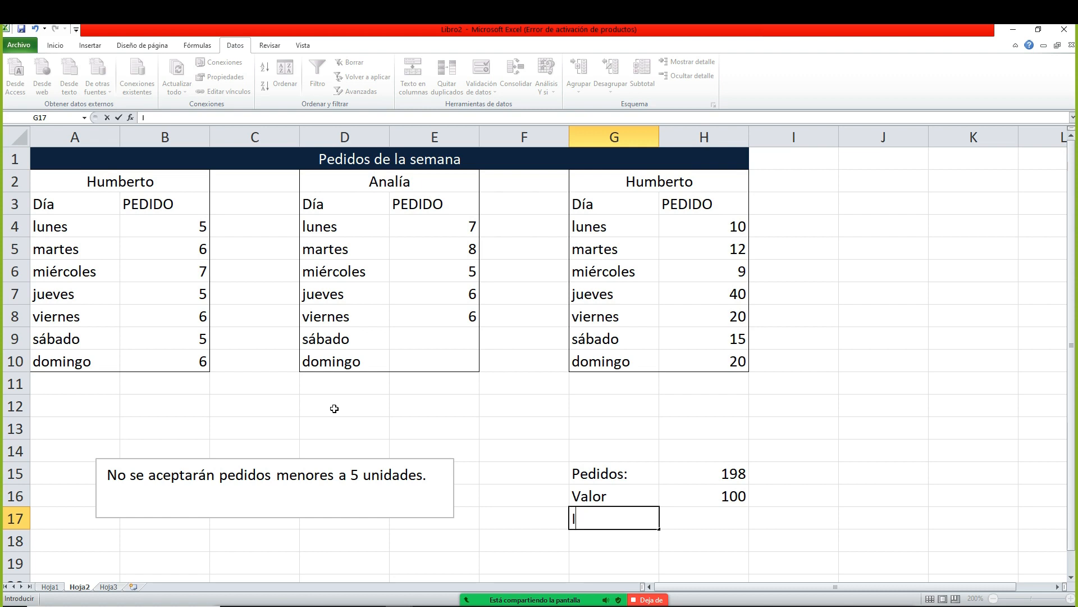
text(mporte)
key(Return)
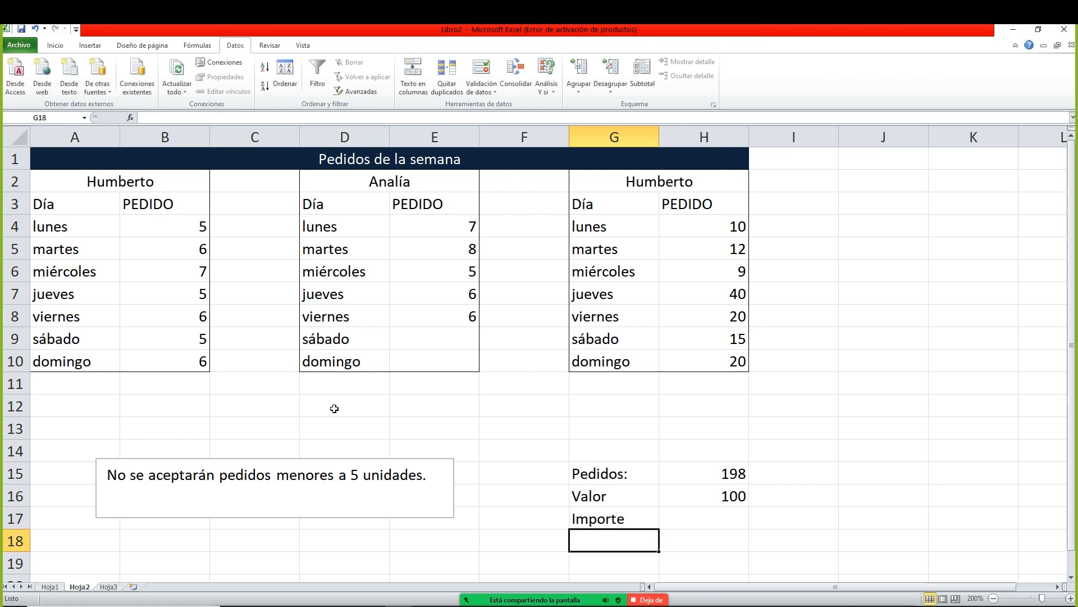
key(Up)
key(Right)
text(=)
key(Up)
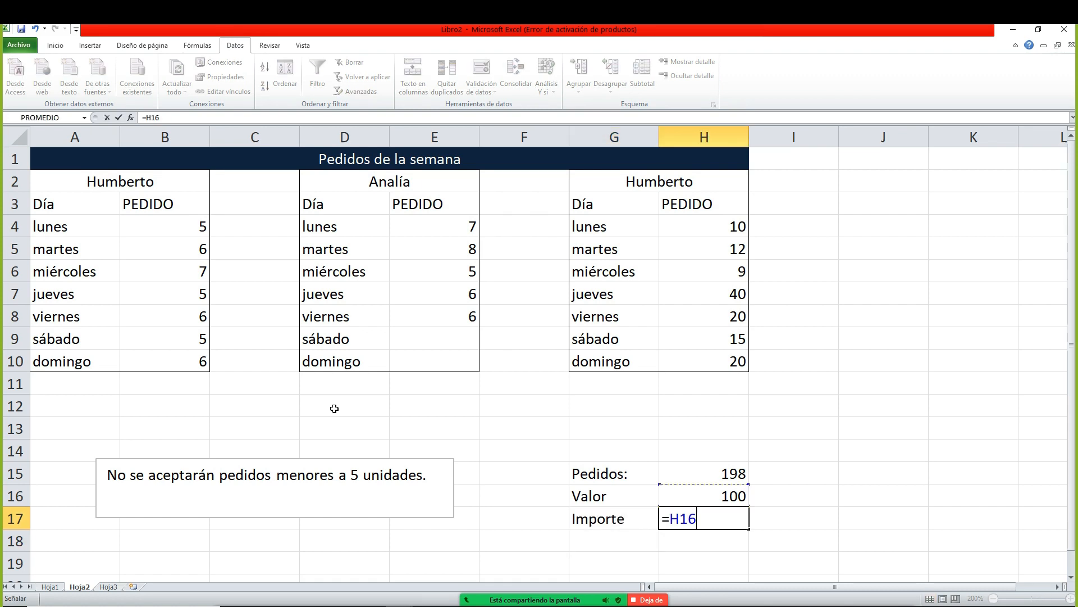
key(Up)
text(*)
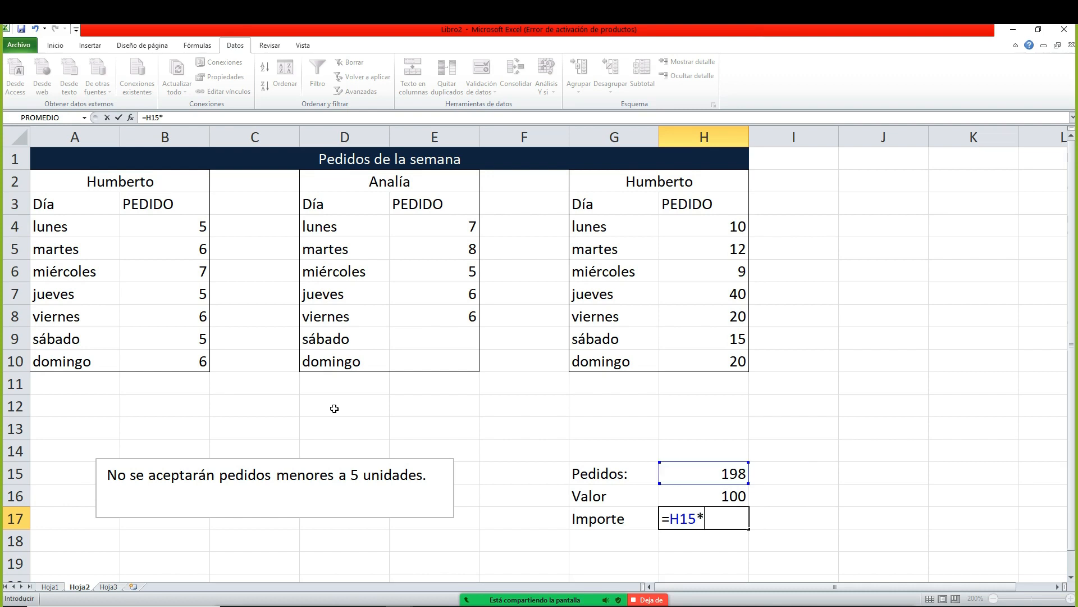
key(Up)
key(Return)
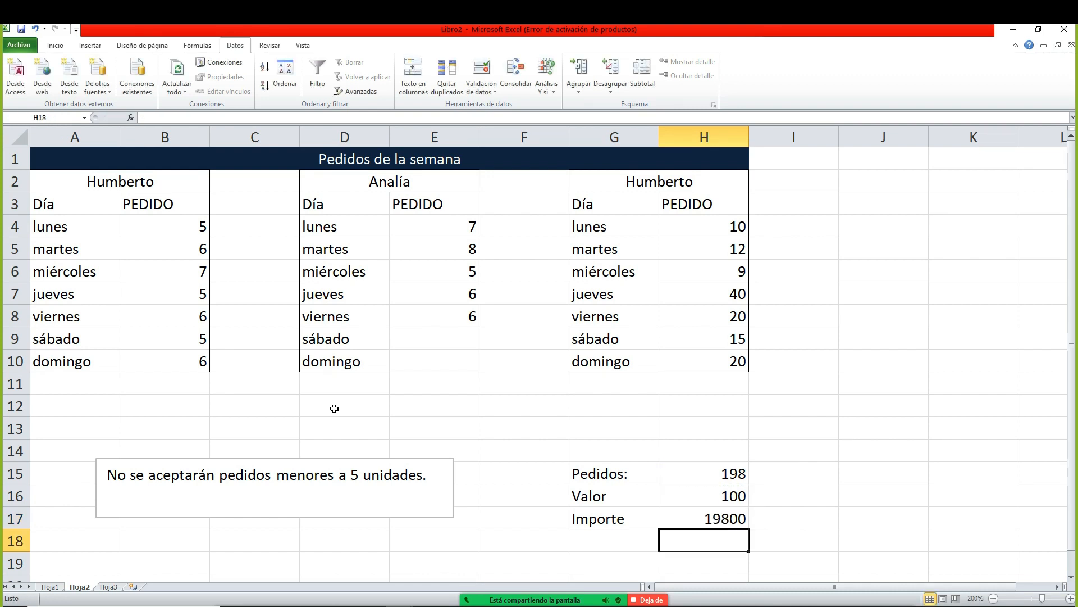
key(Up)
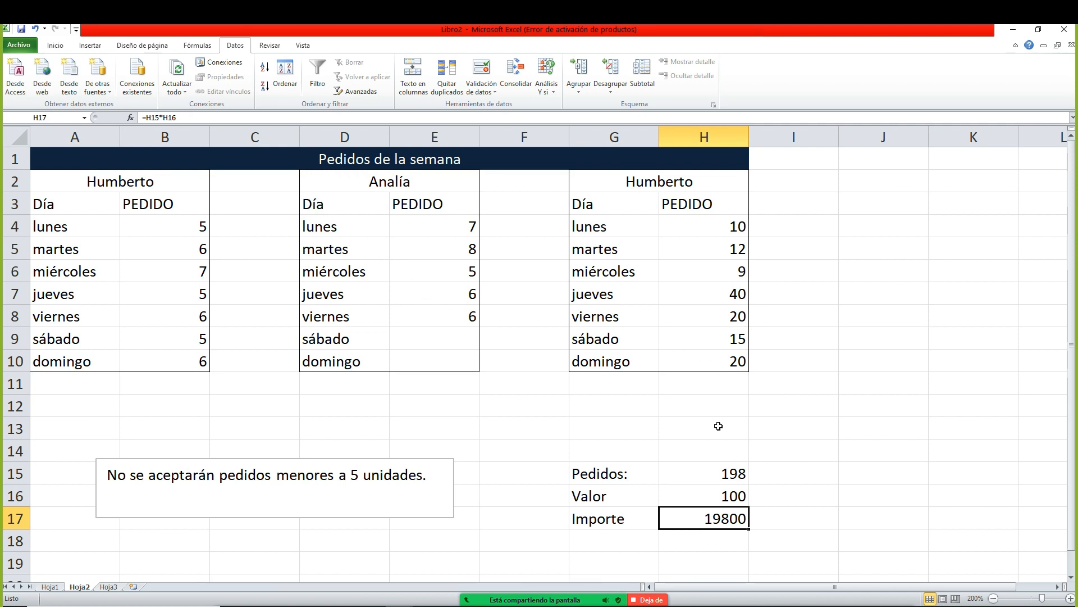
- Enter 5 as the second table's sábado order in E9
click(426, 345)
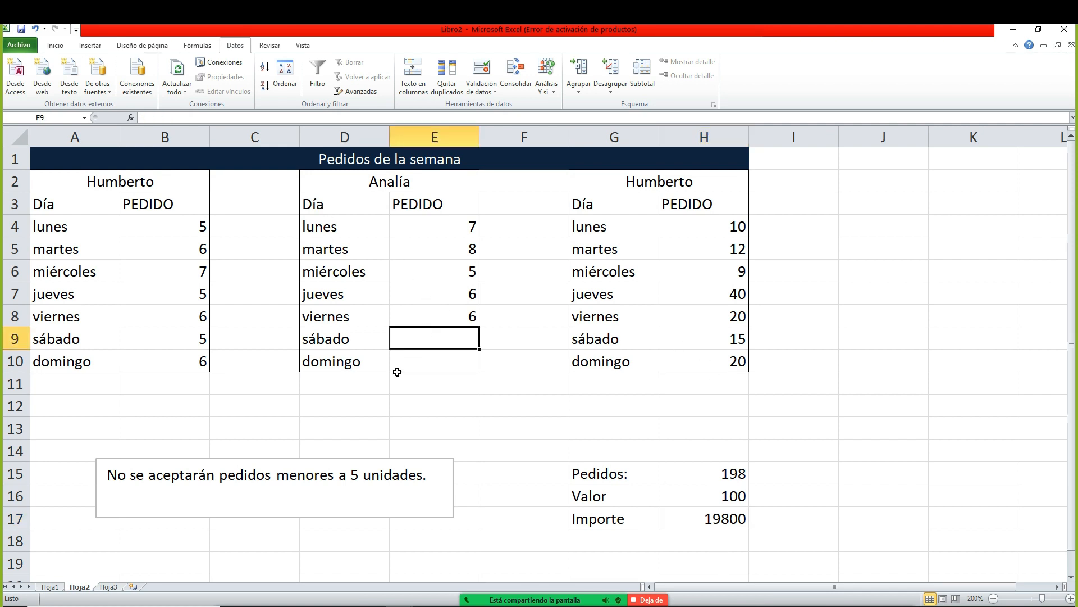
text(5)
key(Return)
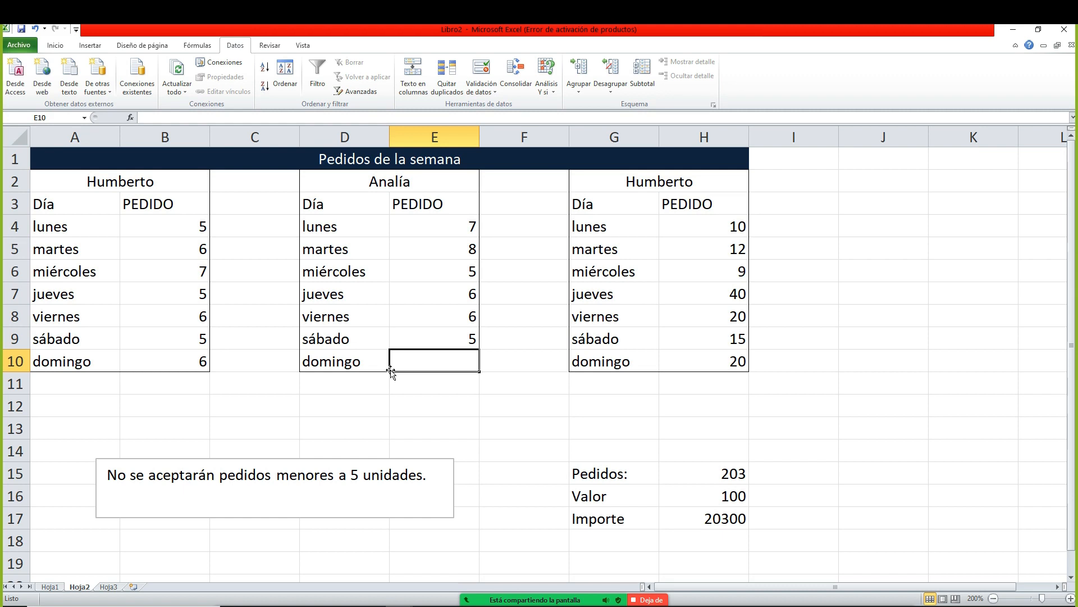
- Enter 10 as the second table's domingo order in E10
text(10)
key(Return)
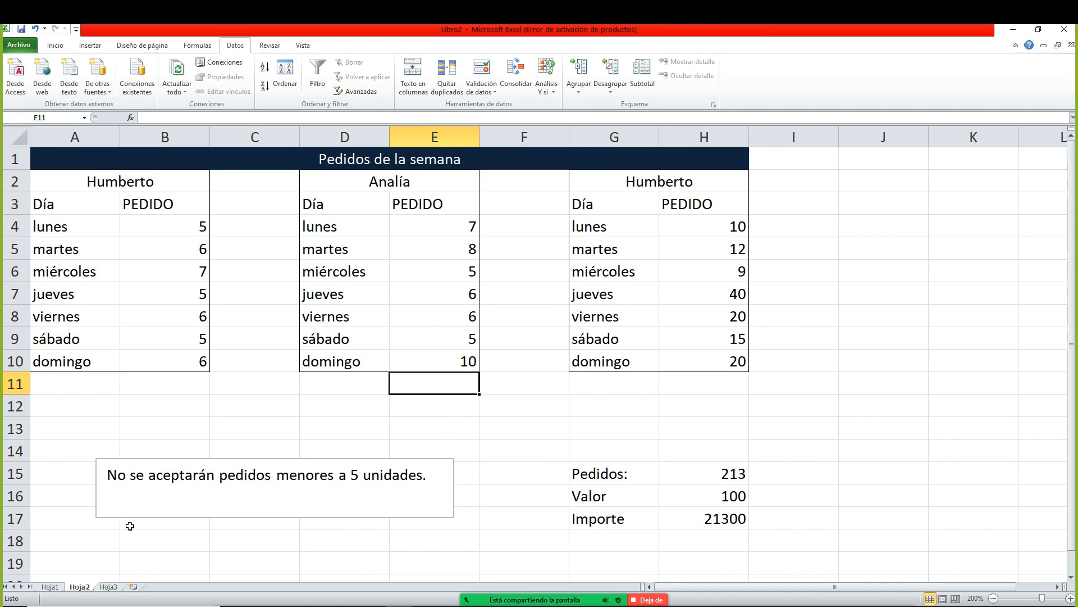
click(713, 519)
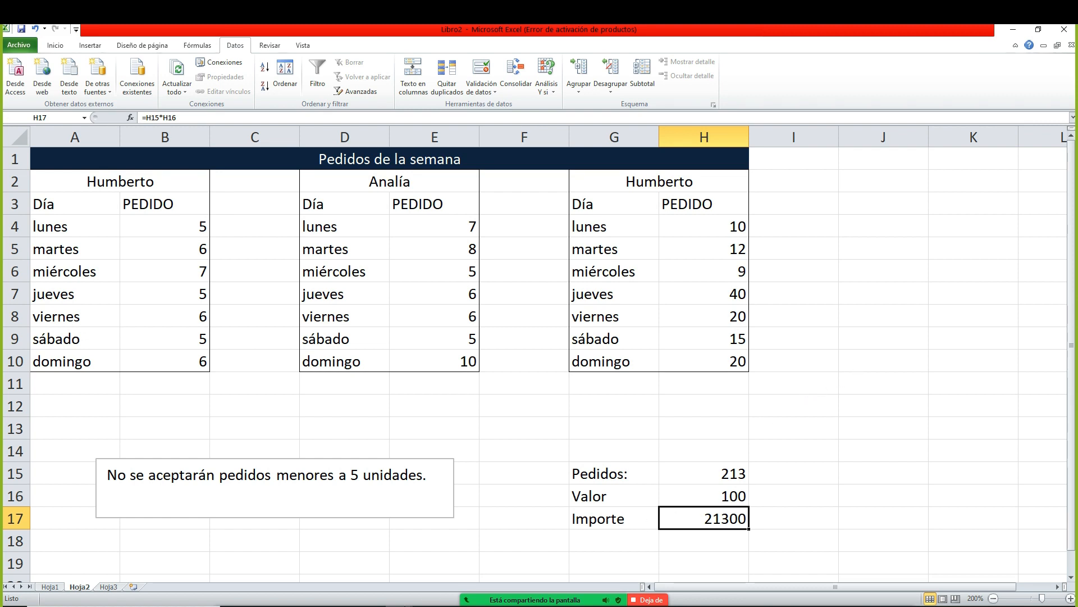
- Check the meeting's participants list and minimize it
mouse_move(553, 596)
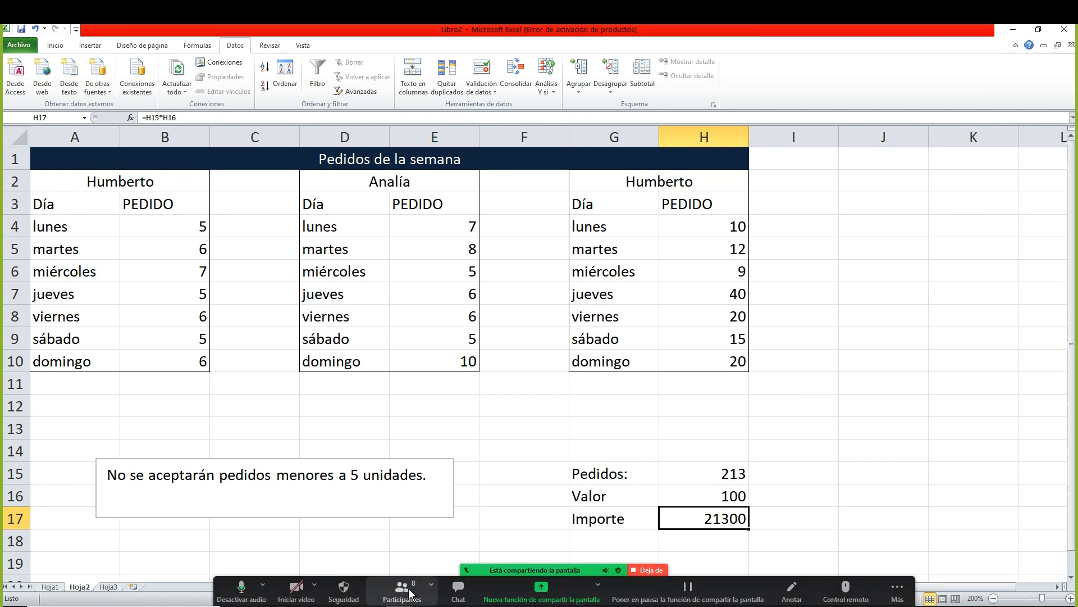
click(402, 593)
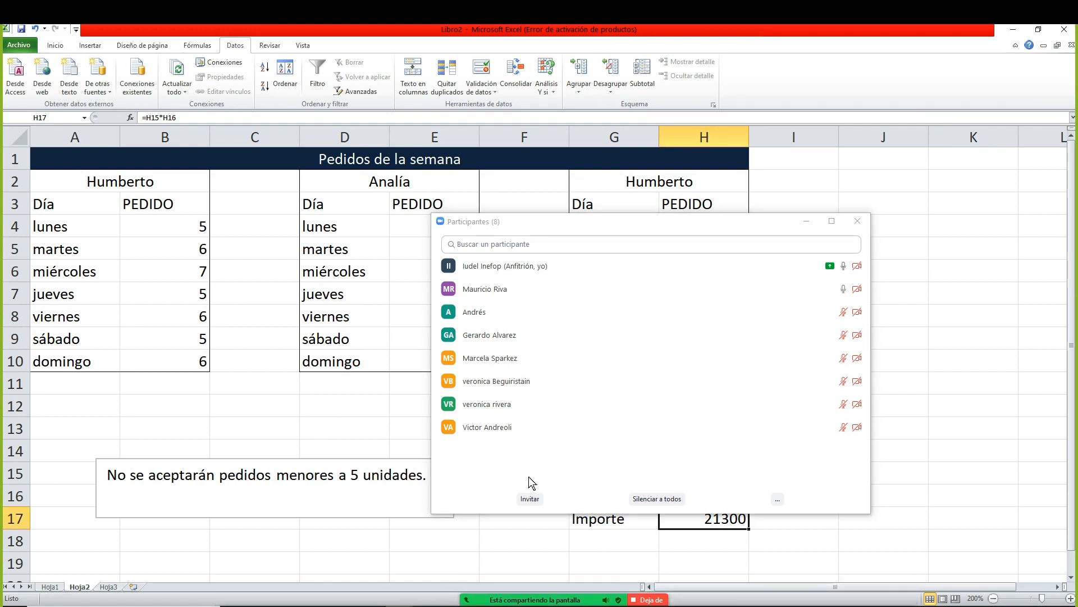
click(804, 222)
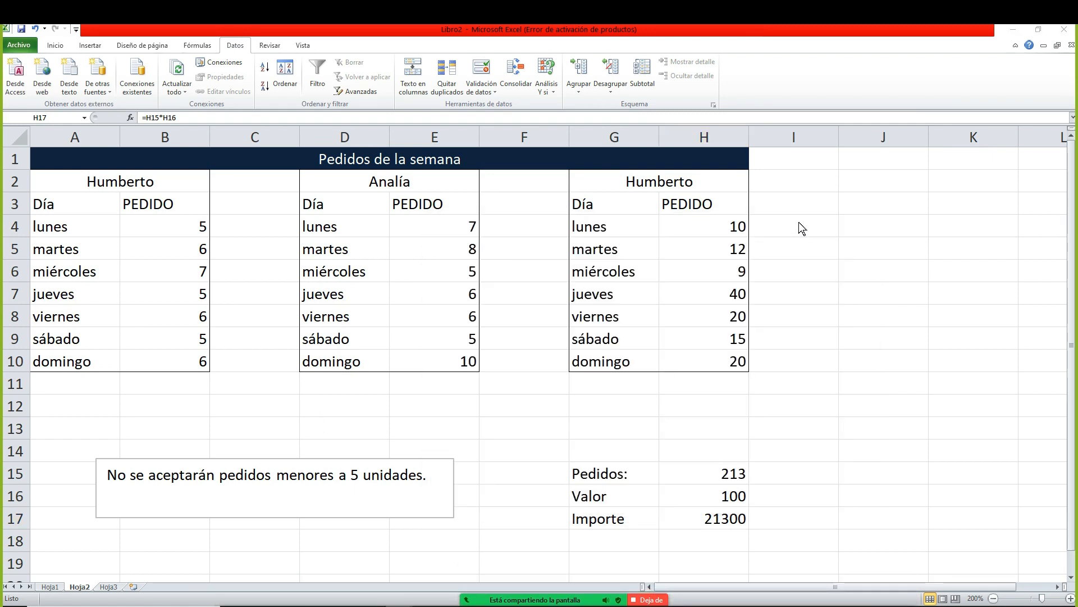
- Label cell G18, below Importe, as "Obs:"
click(690, 520)
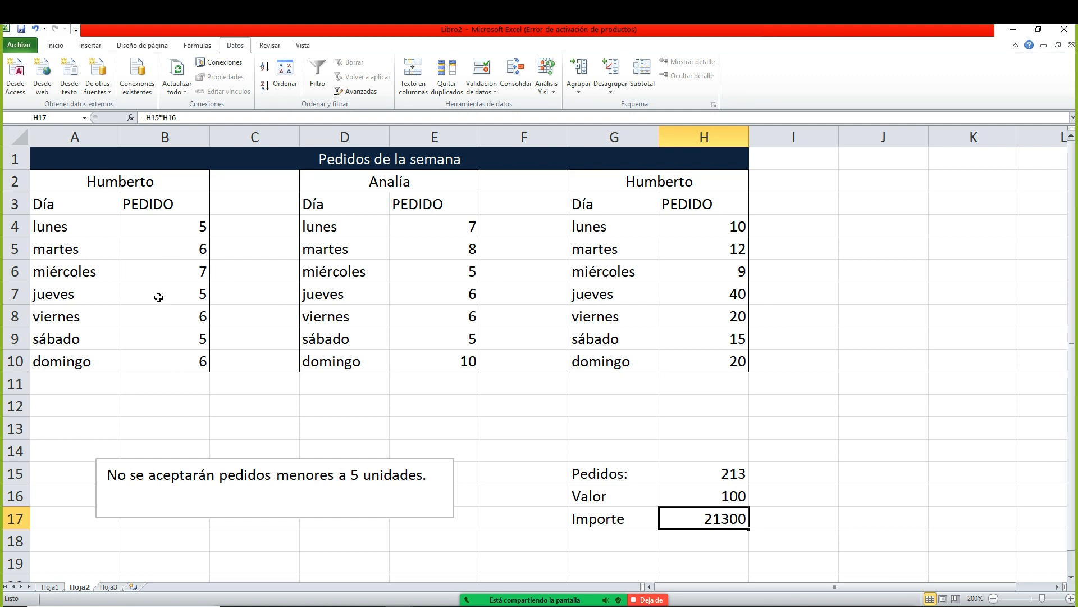
key(Up)
key(Up)
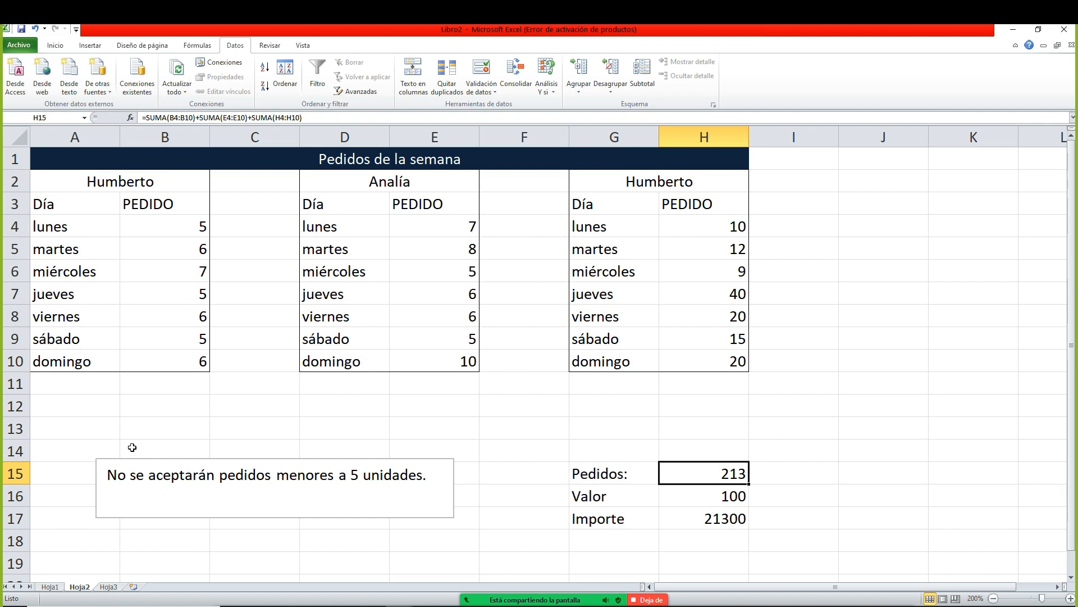
key(Down)
key(Down)
key(Down)
key(Left)
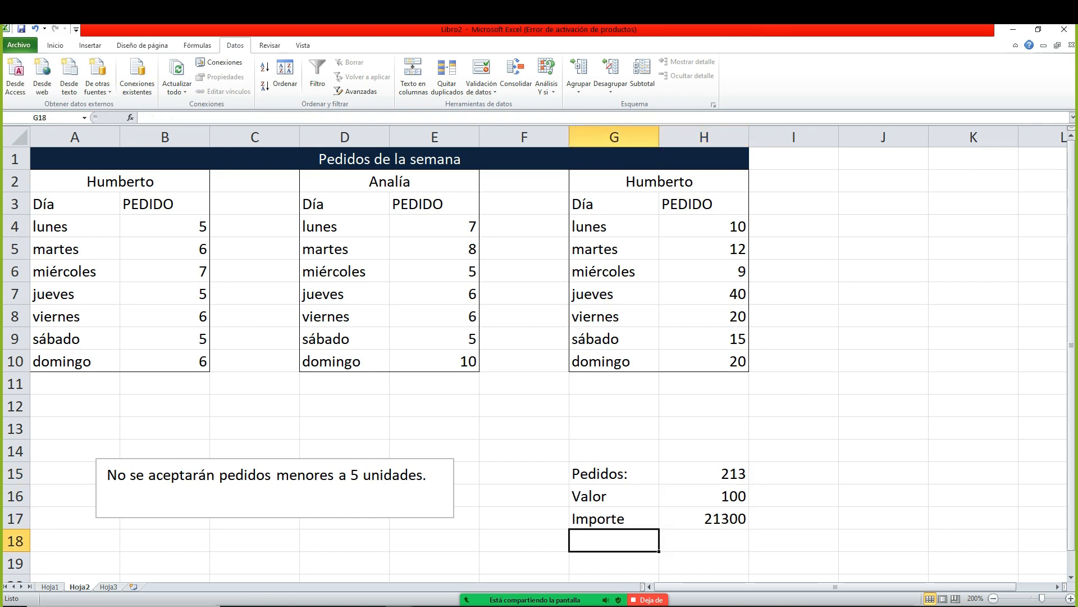
text(E)
key(BackSpace)
text(O)
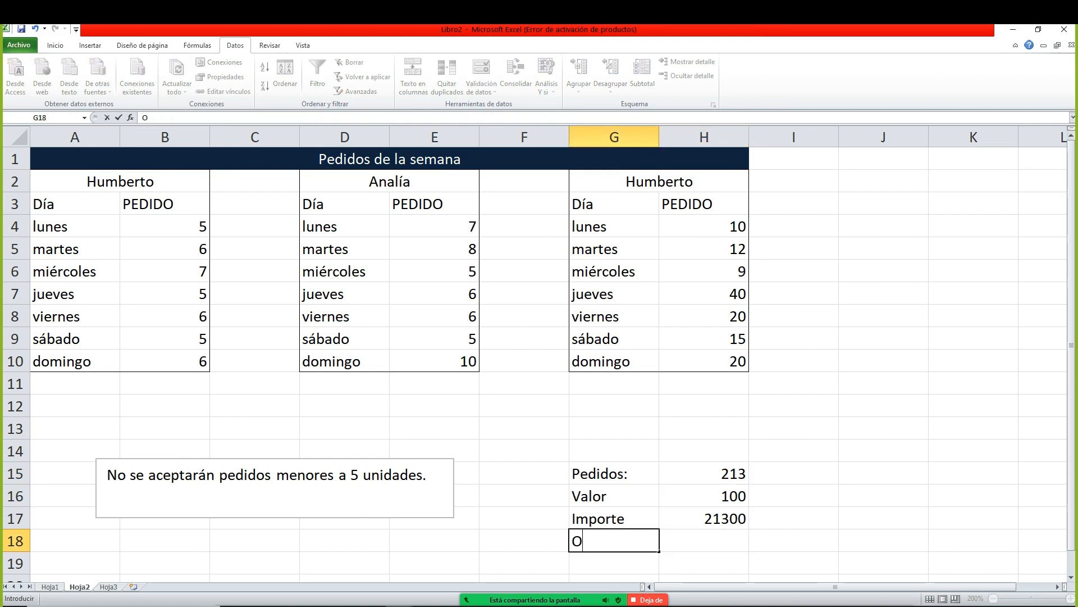
text(bs:)
key(Return)
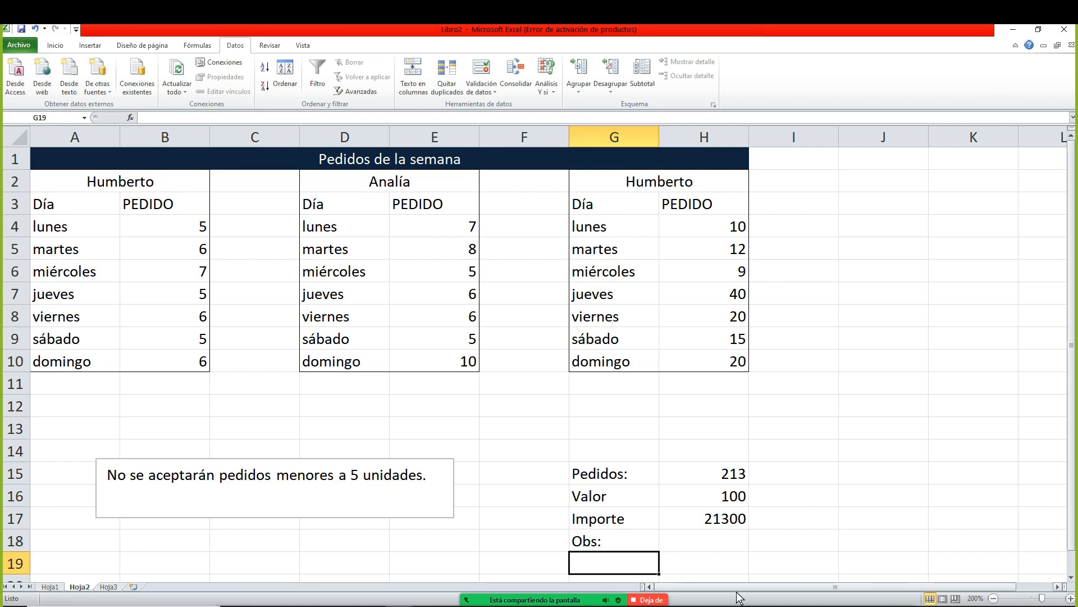
- Enter the formula =si(H15<200;"Alerta";"ok") in H18 to flag the total orders
scroll(554, 553, down, 1)
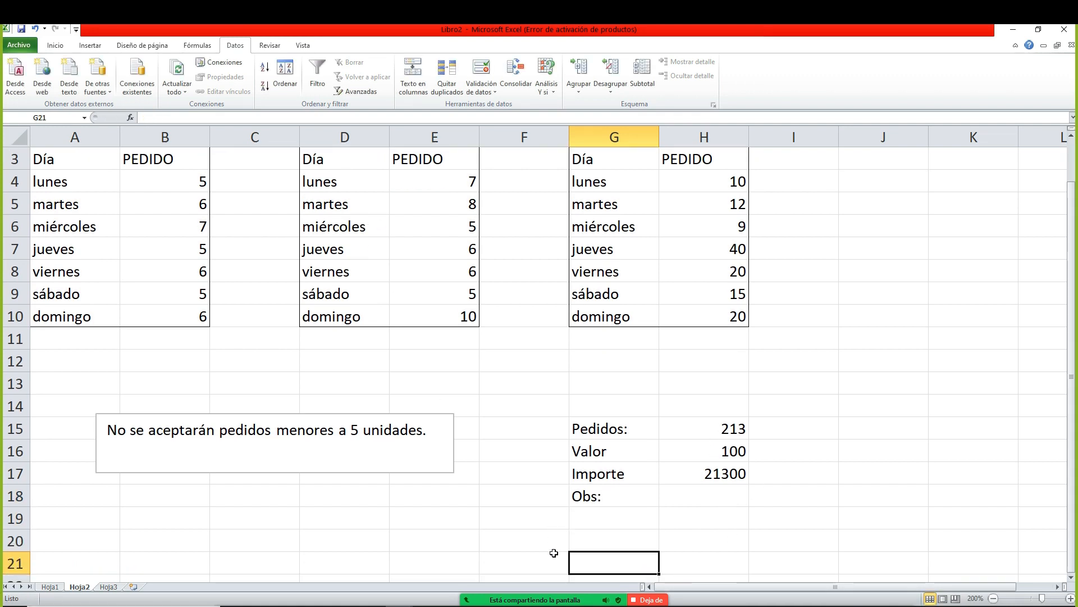
click(599, 504)
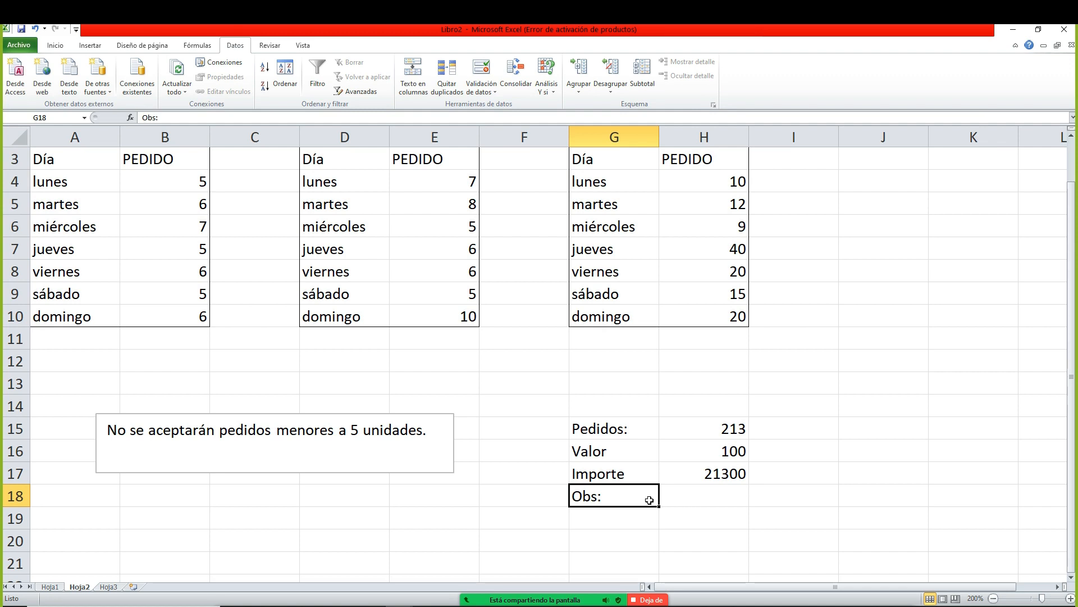
click(670, 499)
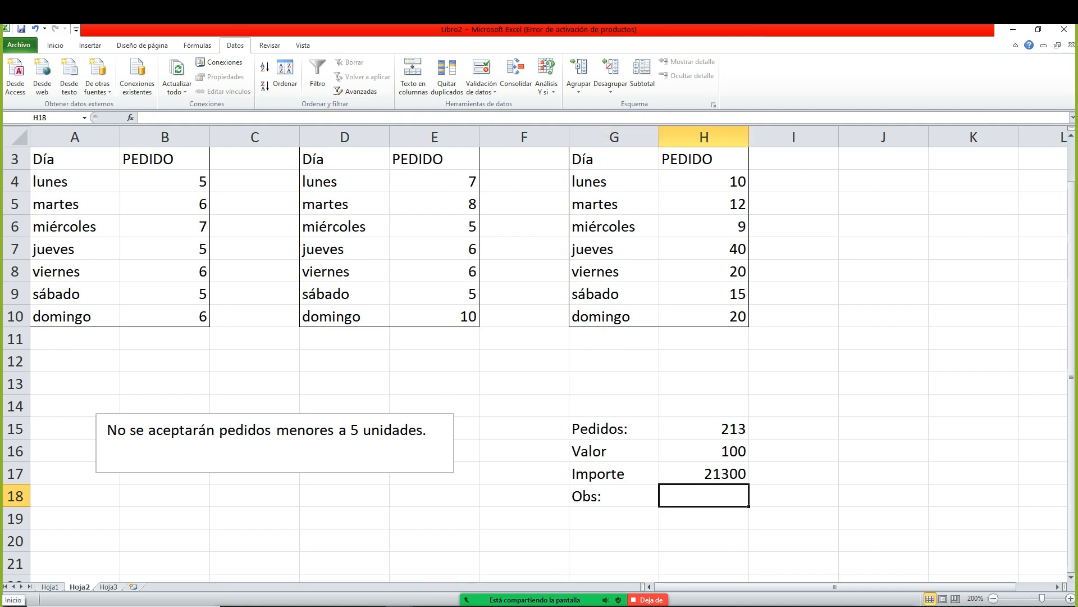
text(=si()
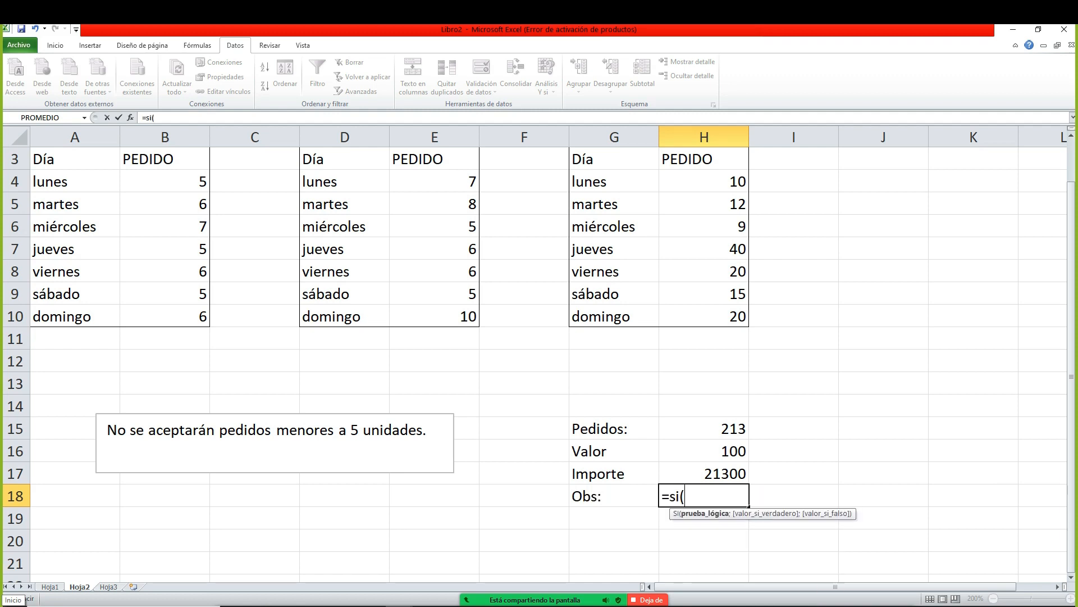
click(704, 428)
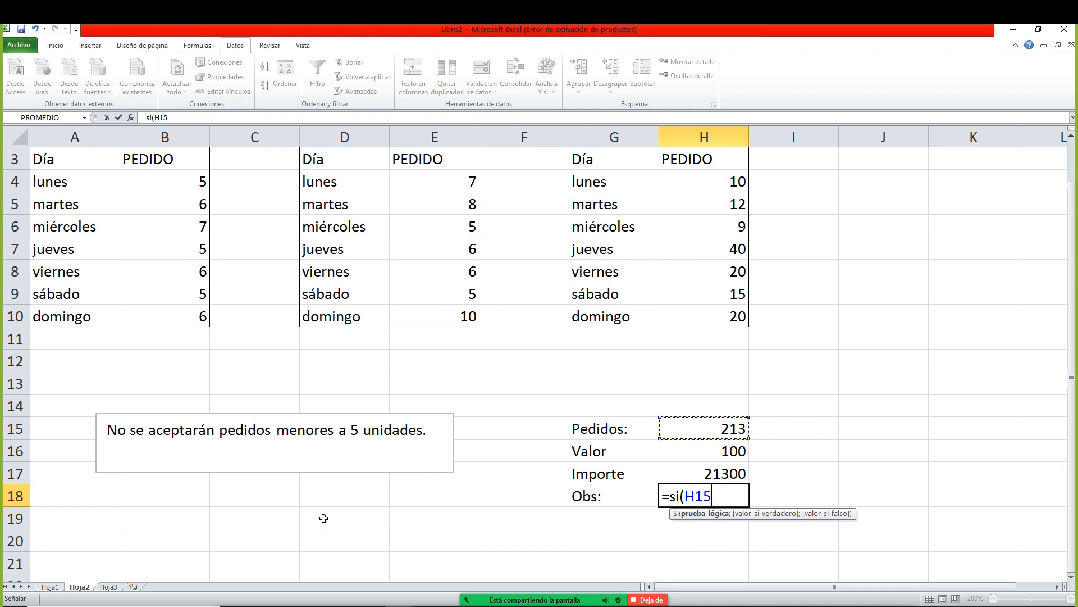
text(<200)
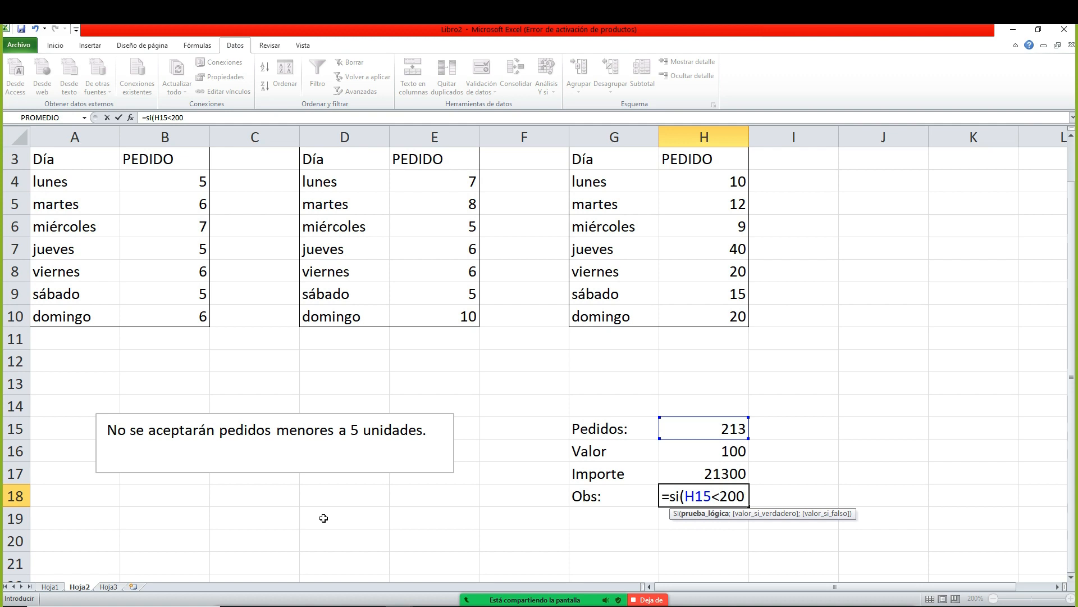
text(;)
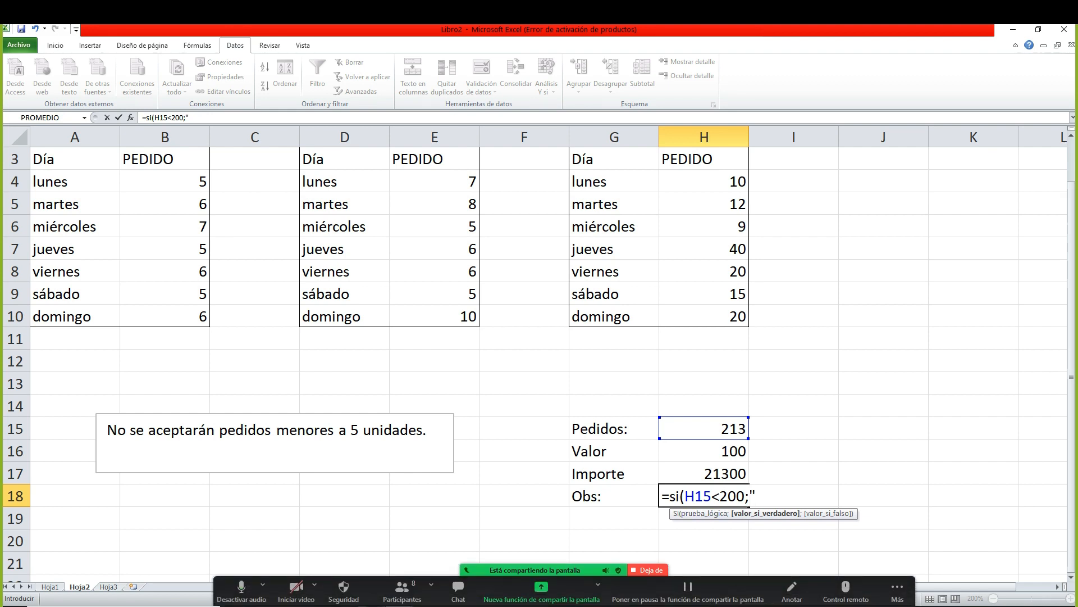
text(lerta")
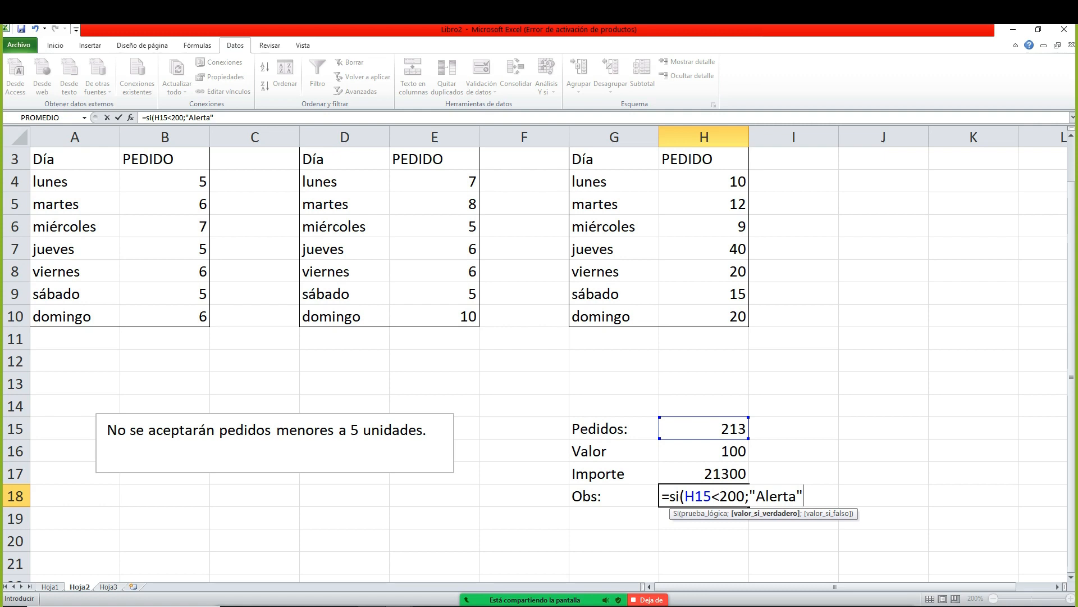
text(;)
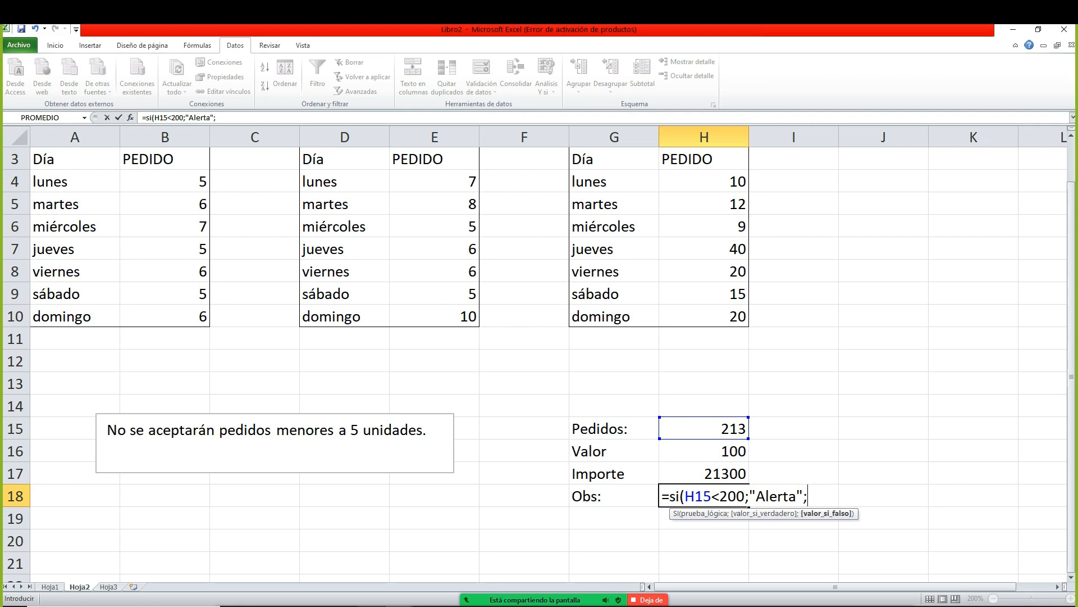
text(")
key(BackSpace)
text(ok"))
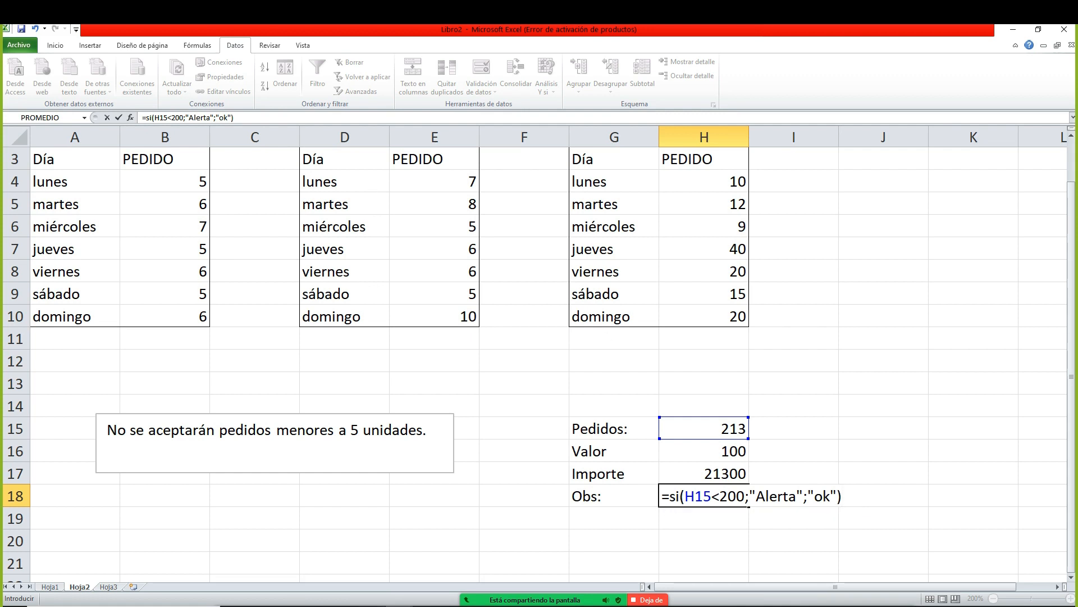
key(Return)
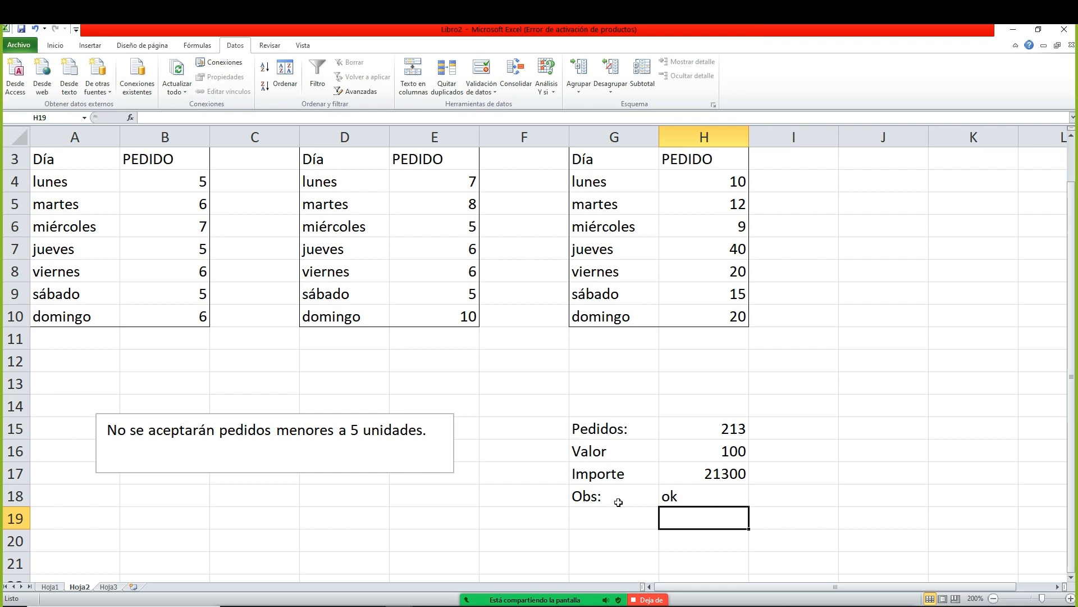
- Clear the second table's sábado and domingo orders in E9 and E10
click(440, 237)
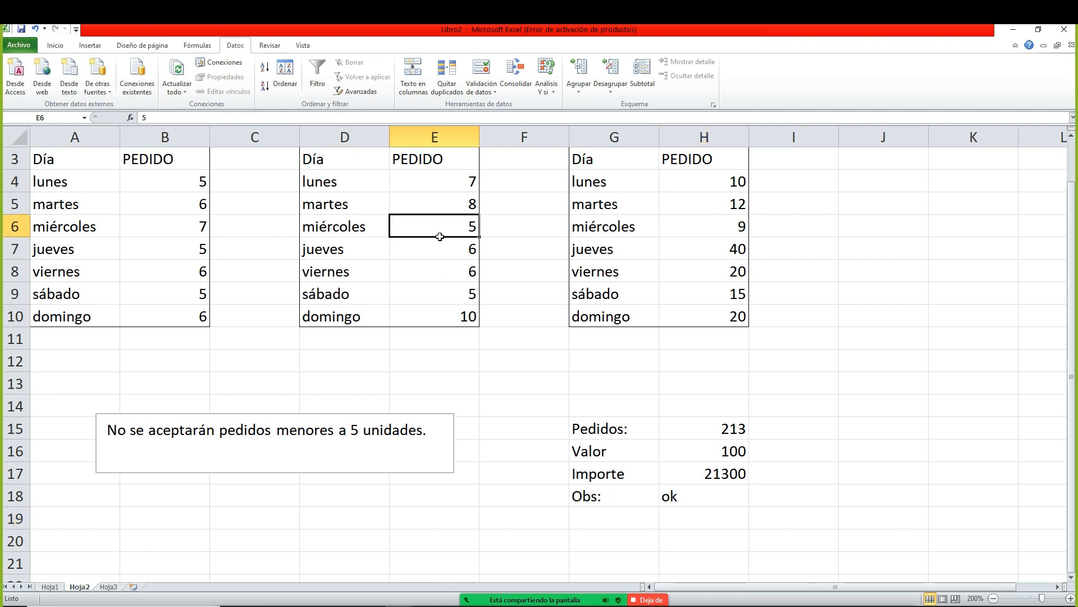
key(Down)
key(Down)
key(Down)
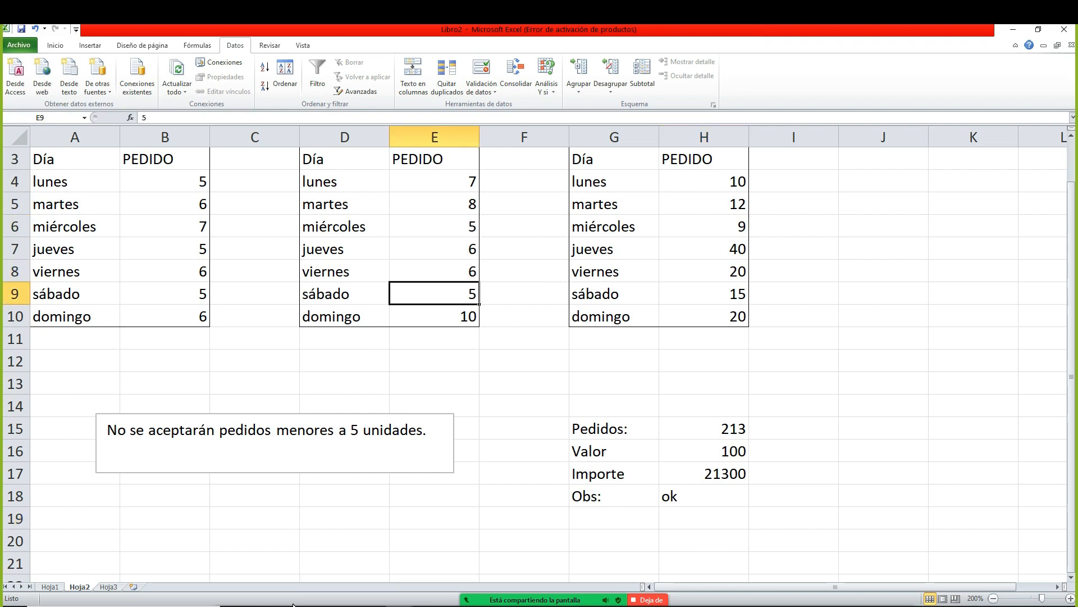
key(Delete)
key(Down)
key(Delete)
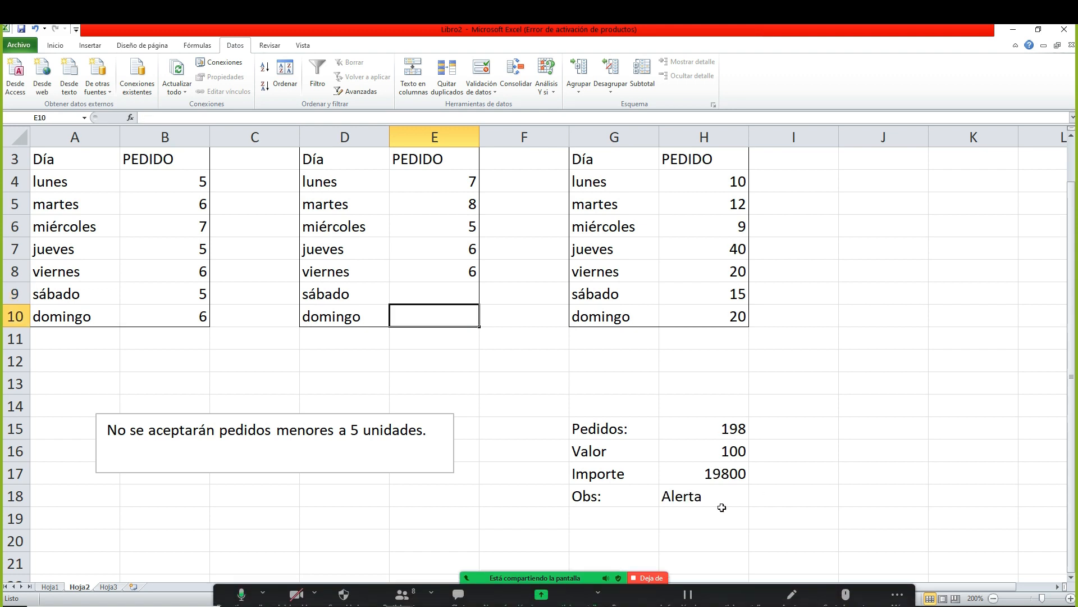
- Clear the domingo orders of the third and first tables in H10 and B10
key(Right)
key(Right)
key(Right)
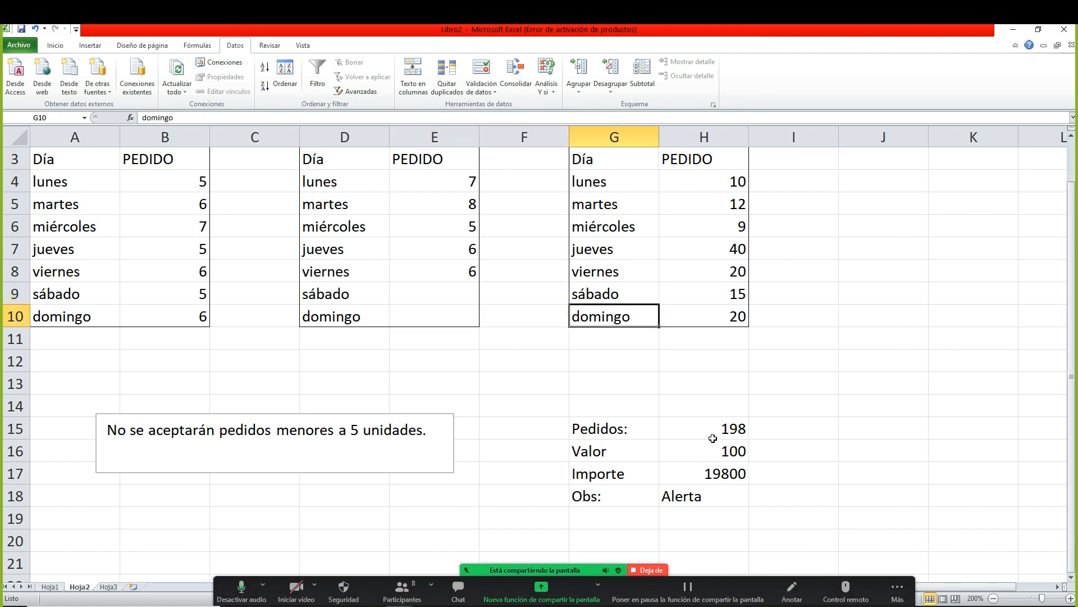
key(Delete)
key(Left)
key(Left)
key(Left)
key(Left)
key(Left)
key(Left)
key(Delete)
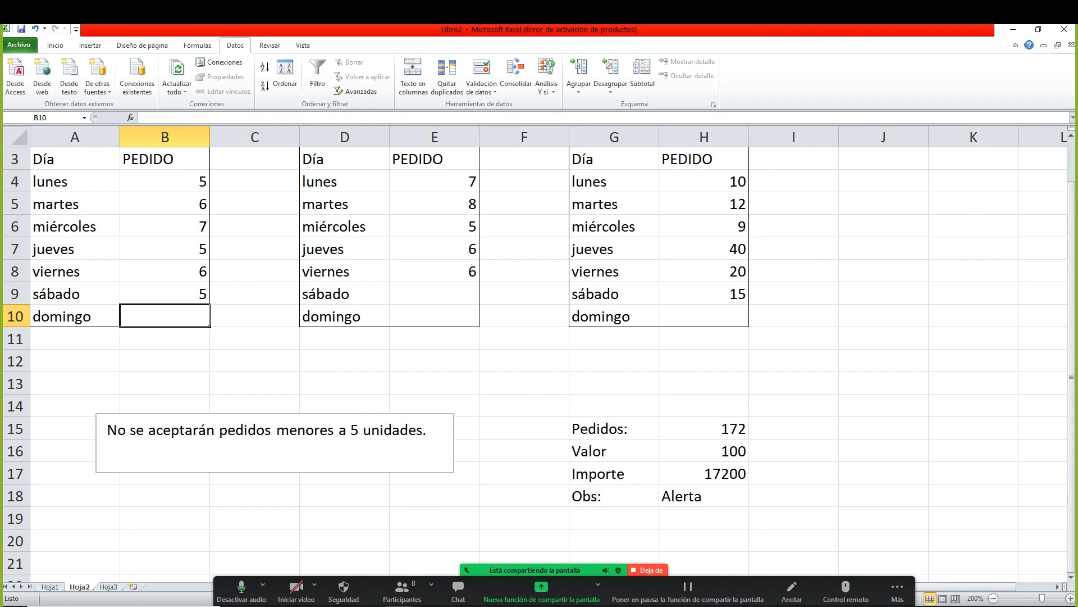
- Enter 20 as the third table's domingo order in H10
click(706, 437)
click(711, 453)
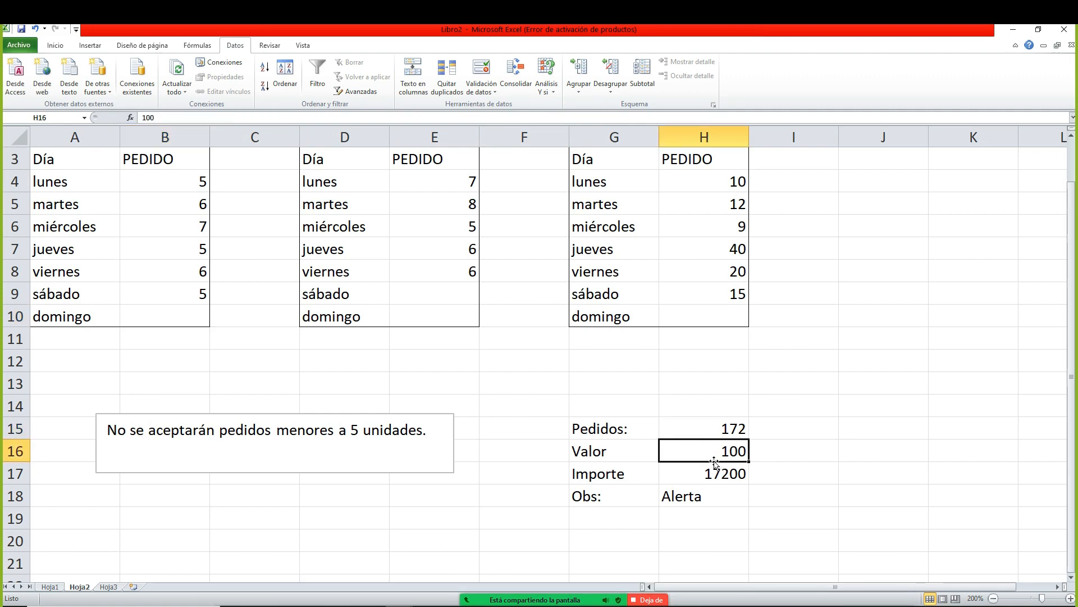
click(707, 433)
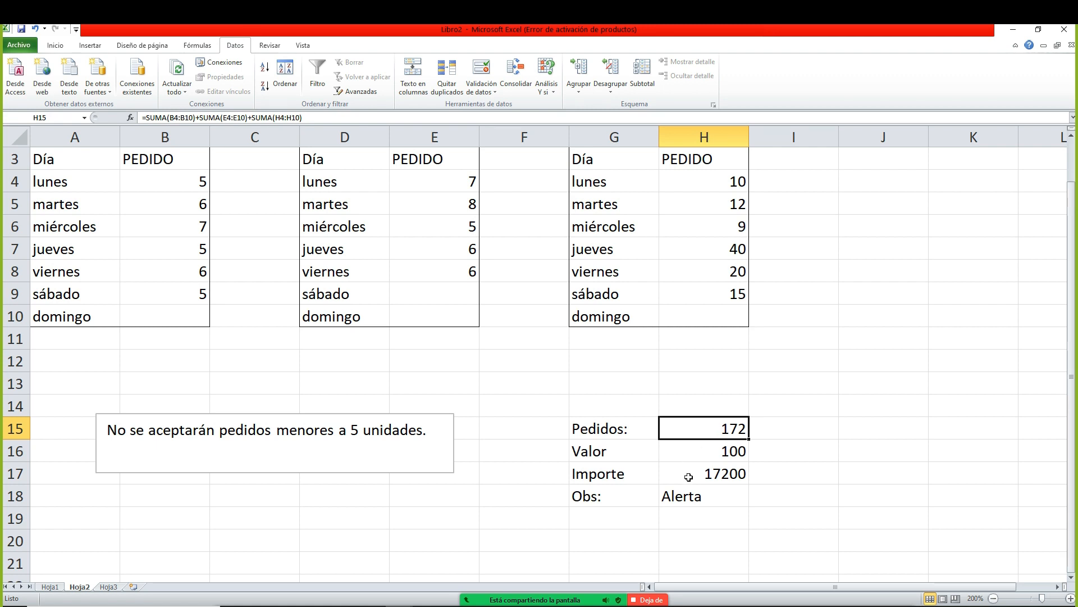
click(703, 317)
text(20)
key(Left)
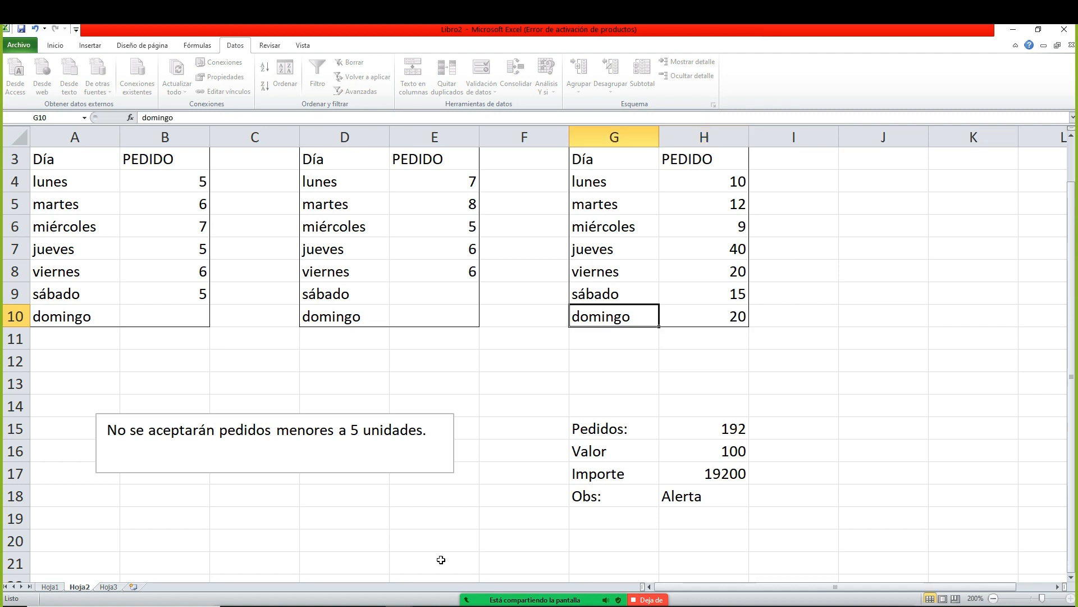
- Enter 10 as the second table's domingo and sábado orders in E10 and E9
key(Left)
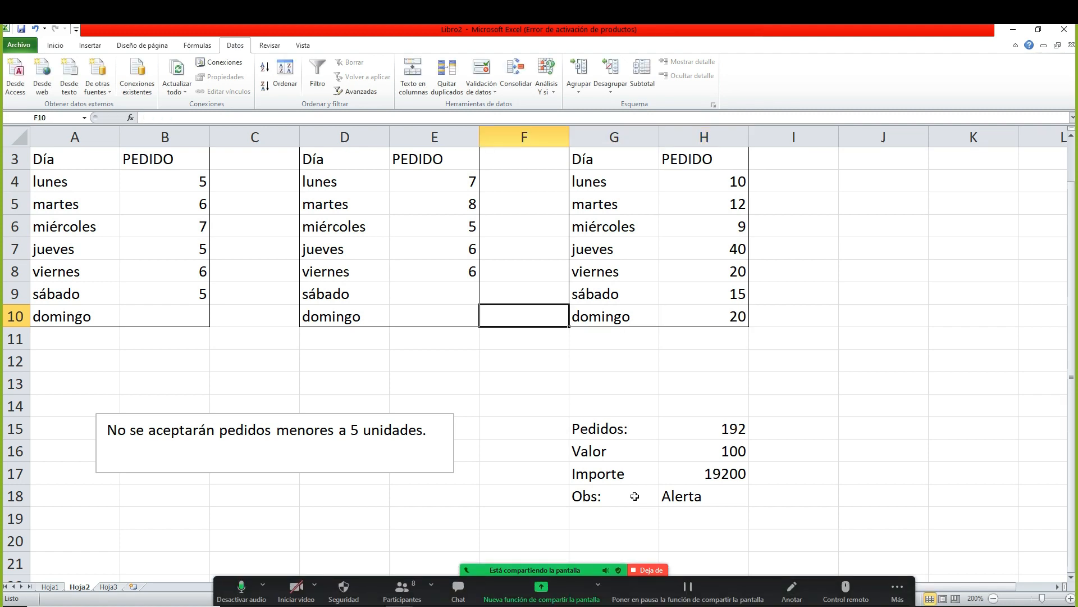
key(Left)
text(10)
key(Up)
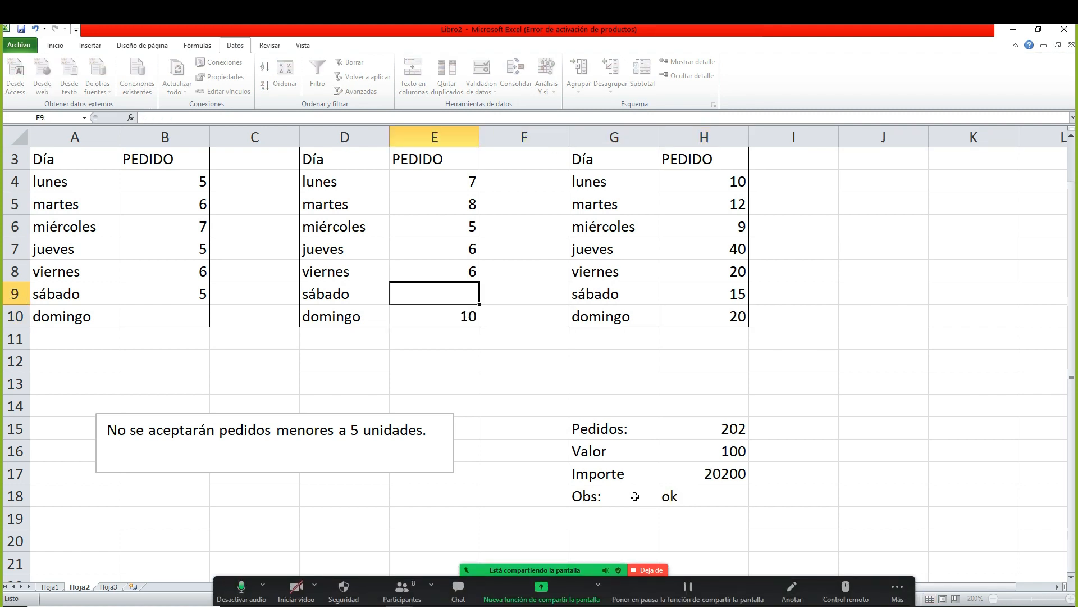
text(10)
key(Up)
- Try 4 as the first table's domingo order in B10, cancel it, and enter 10 instead
key(Left)
key(Left)
key(Left)
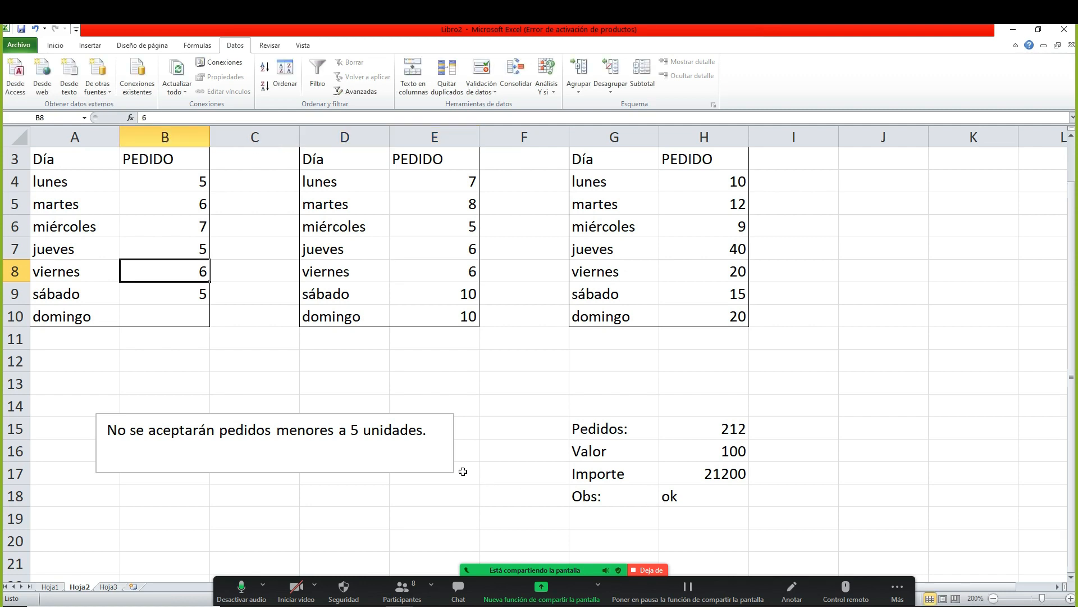
key(Down)
key(Down)
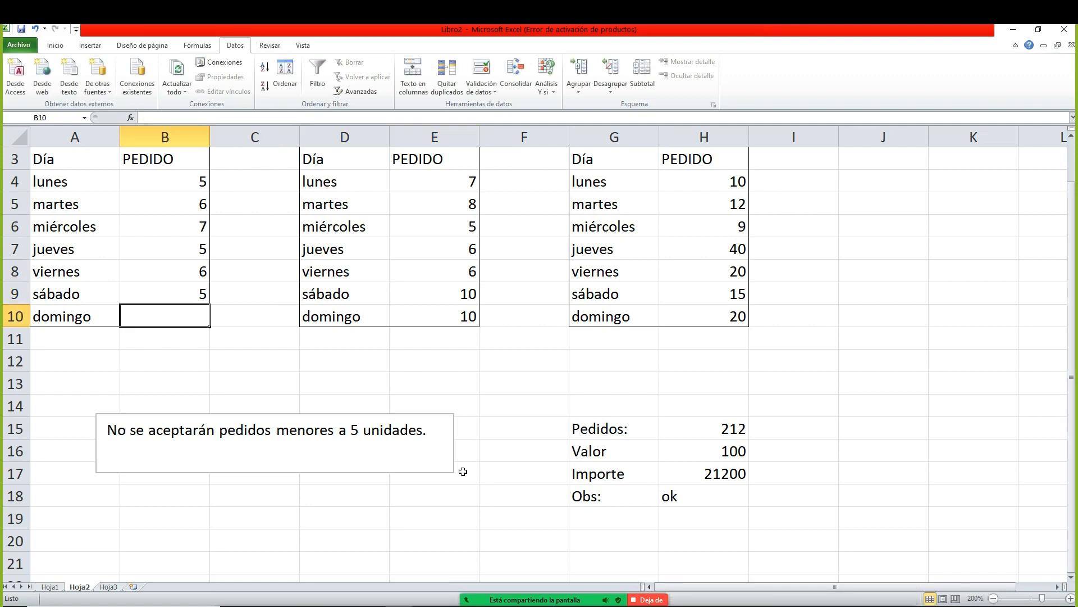
text(4)
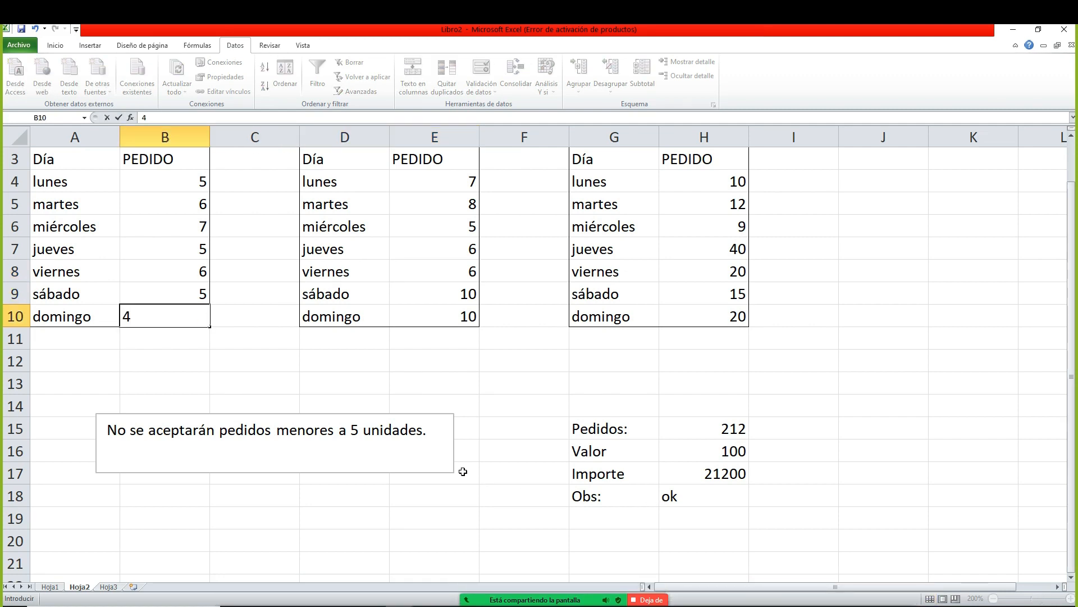
key(Return)
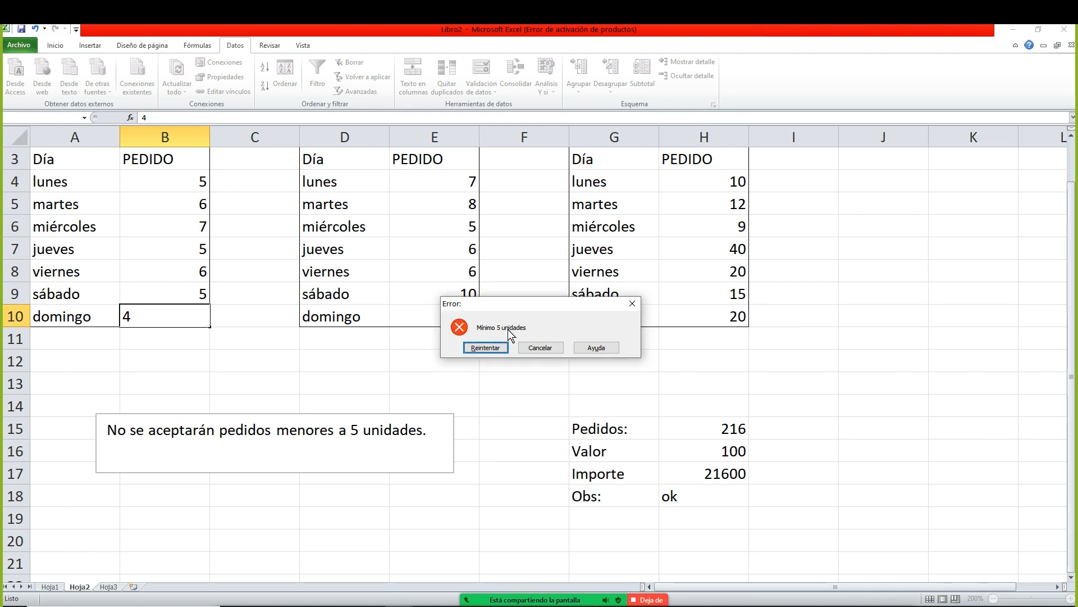
click(531, 348)
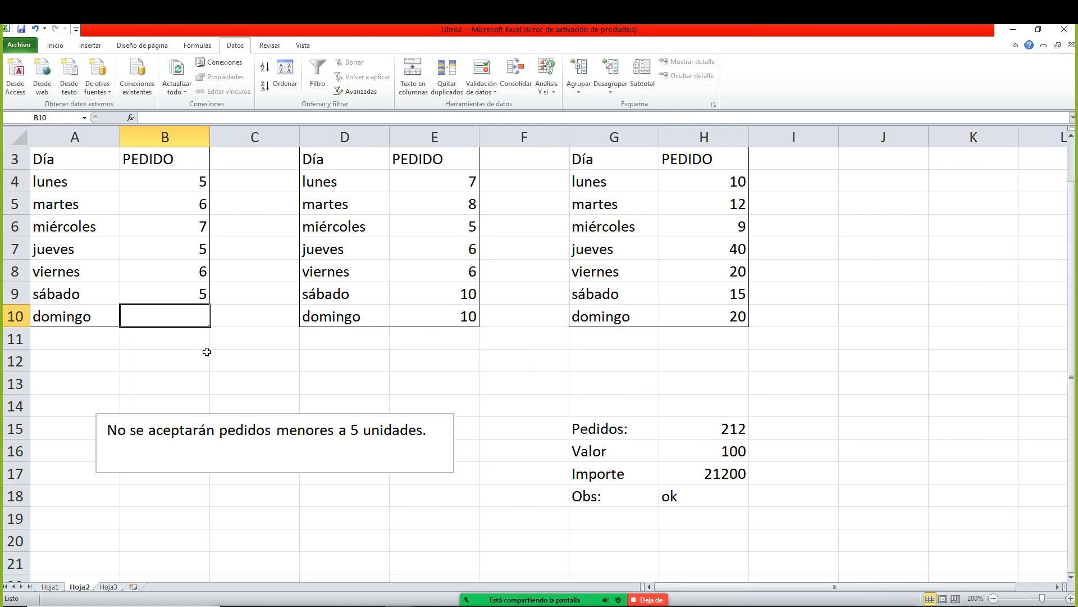
text(10)
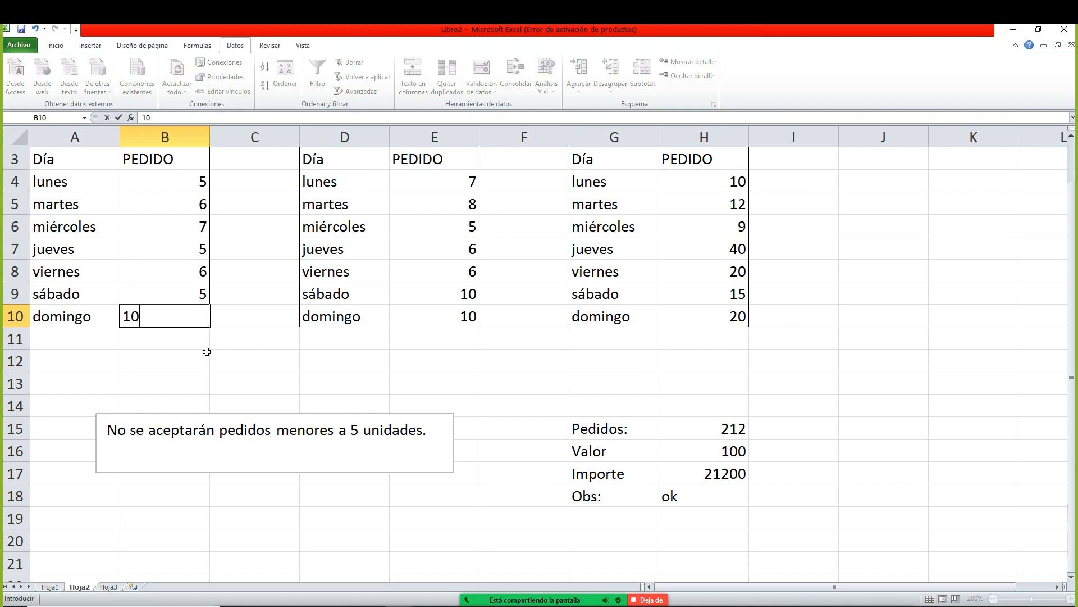
key(Return)
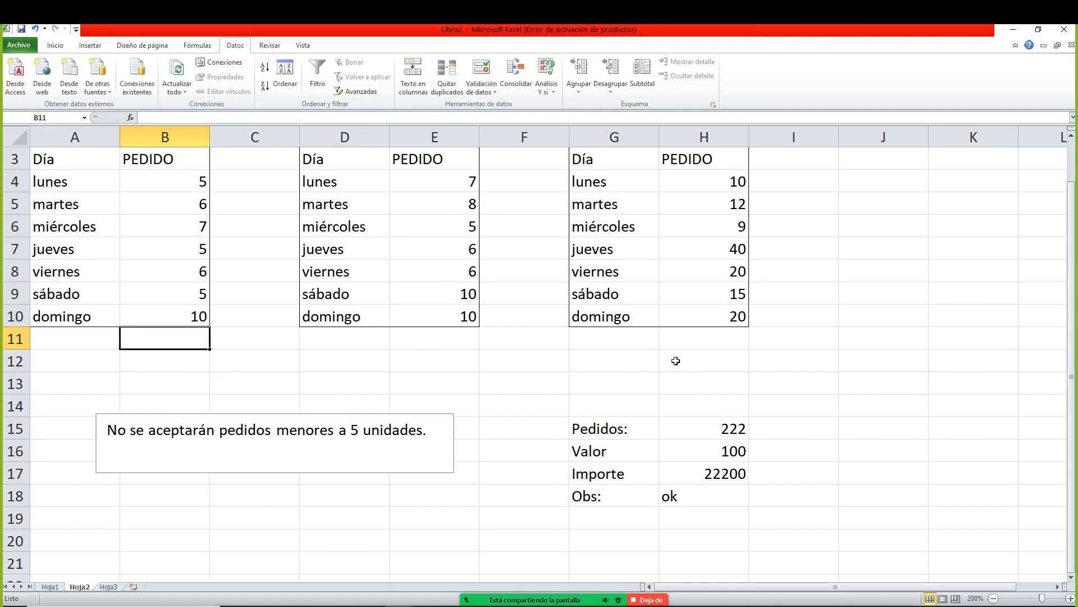
- Examine the Obs: alert formula in H18 and the first table's orders in B4:B10
double_click(696, 498)
key(Return)
key(Up)
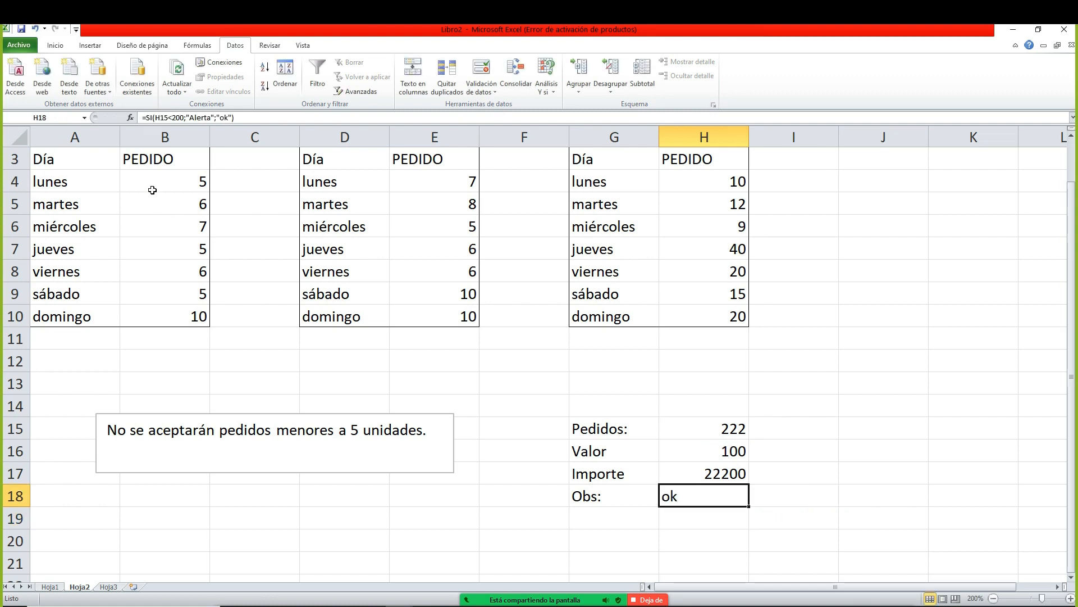
drag(152, 190, 181, 335)
click(316, 359)
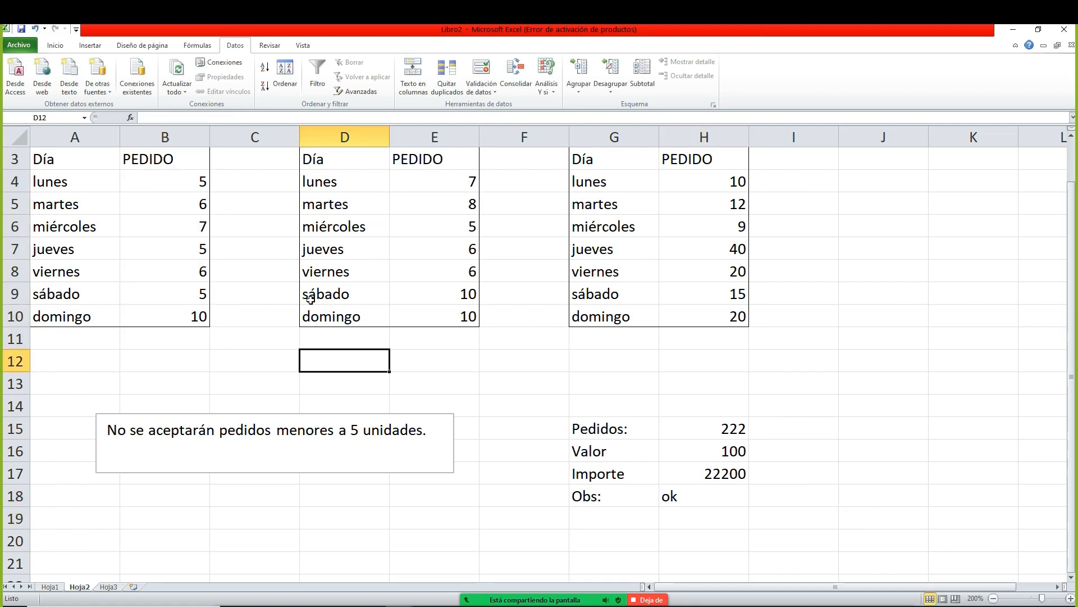
click(98, 186)
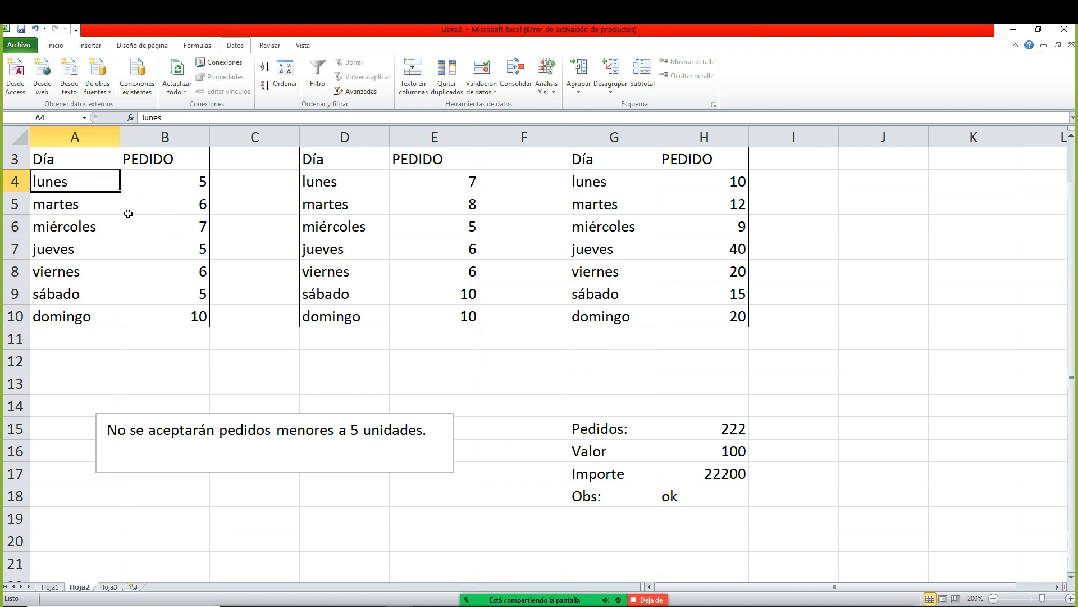
key(Up)
key(Up)
key(Up)
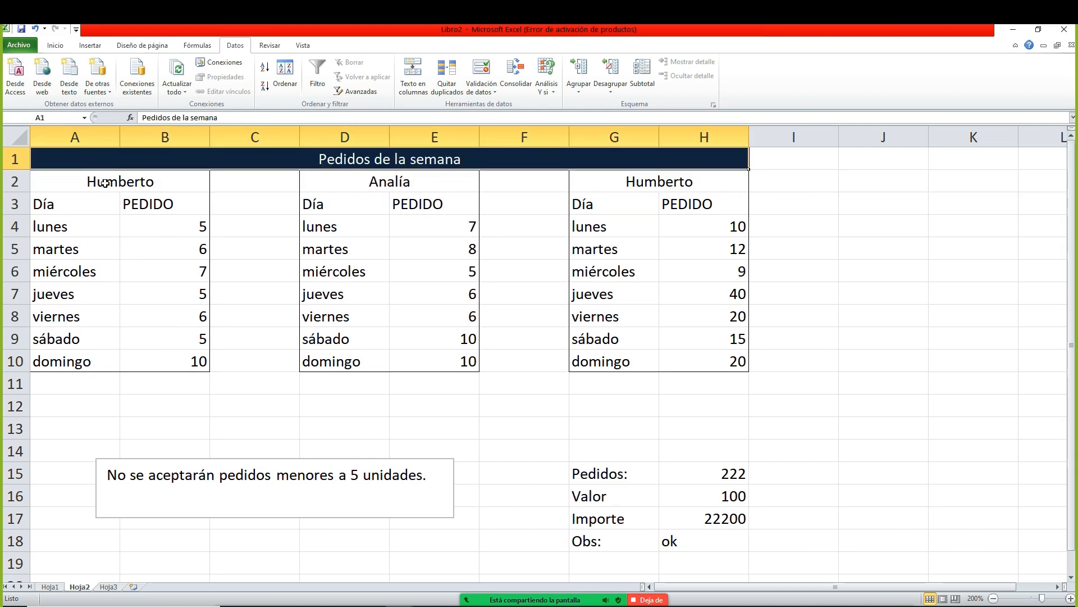
- Add the label "Promedios:" in A11, directly below the first table's domingo row
click(92, 386)
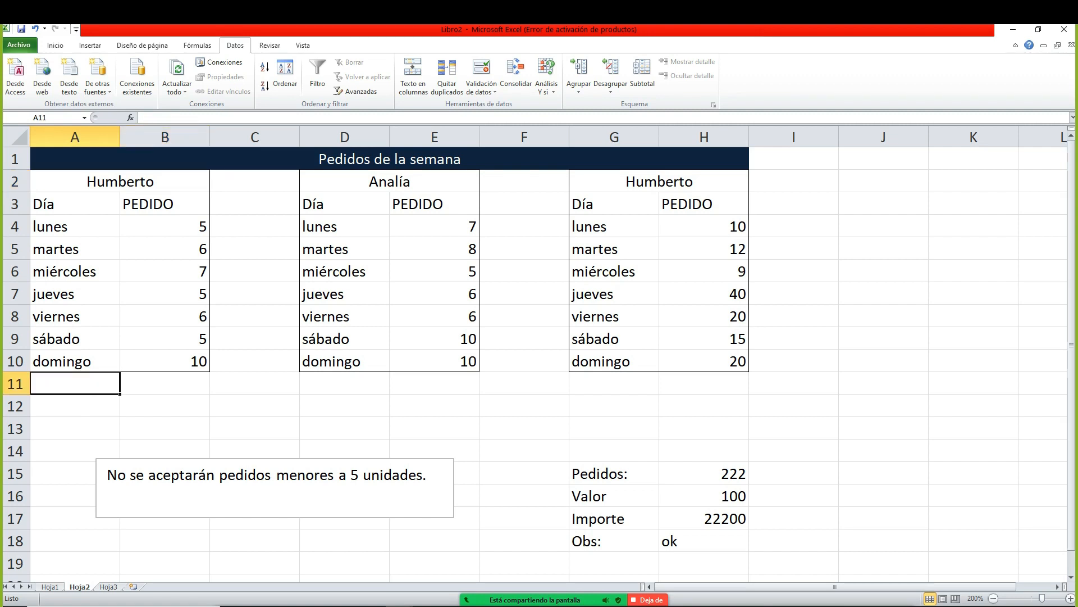
text(Pr)
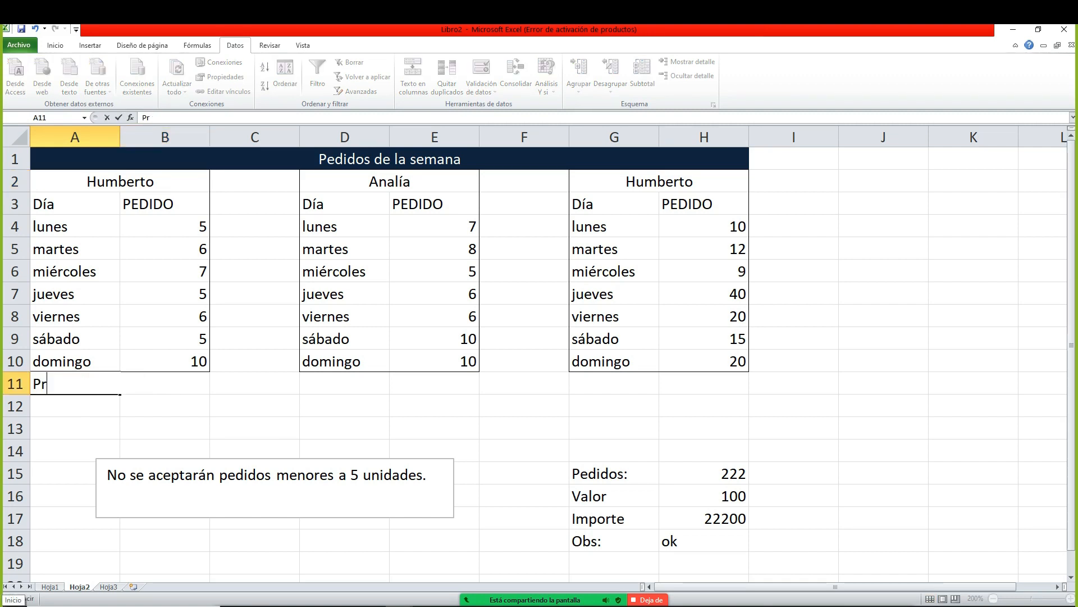
text(omedosios)
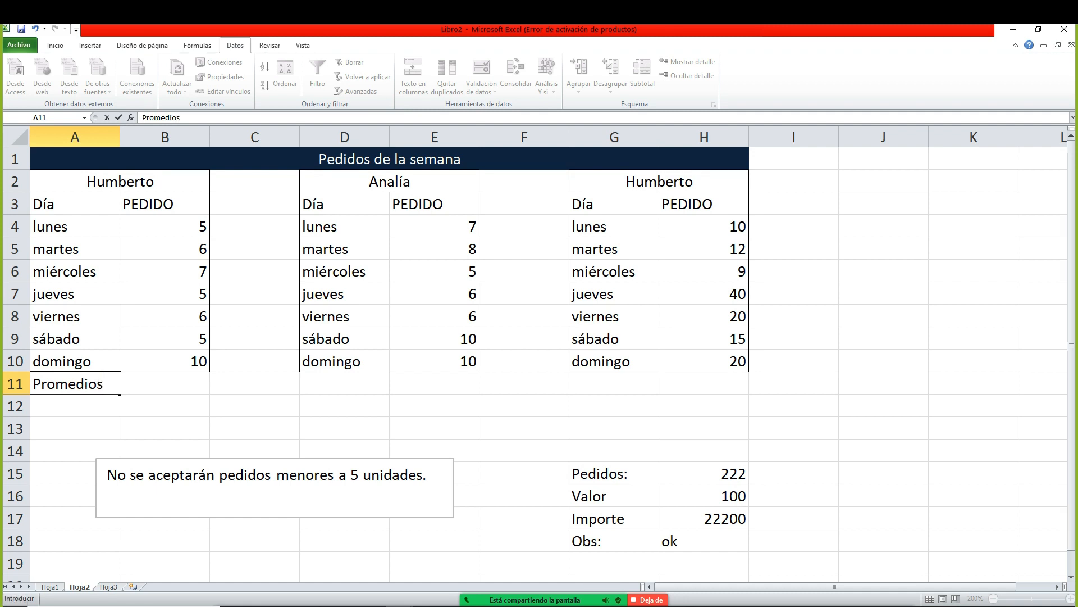
text(:)
key(Return)
- Calculate the average of the first table's orders B4:B10 in B11 with the PROMEDIO function
key(Up)
key(Right)
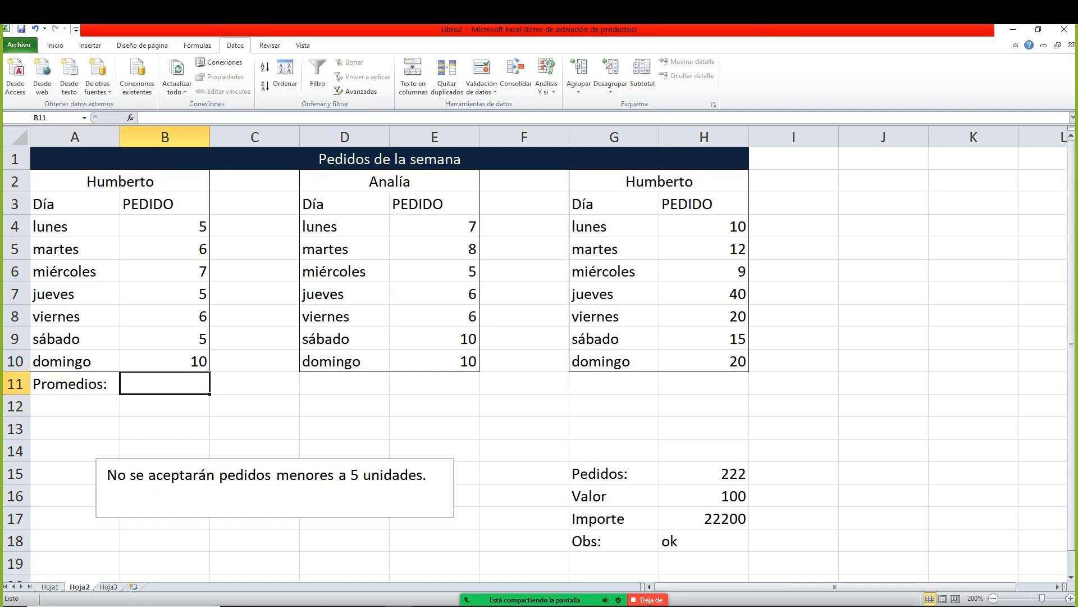
text(=promedi)
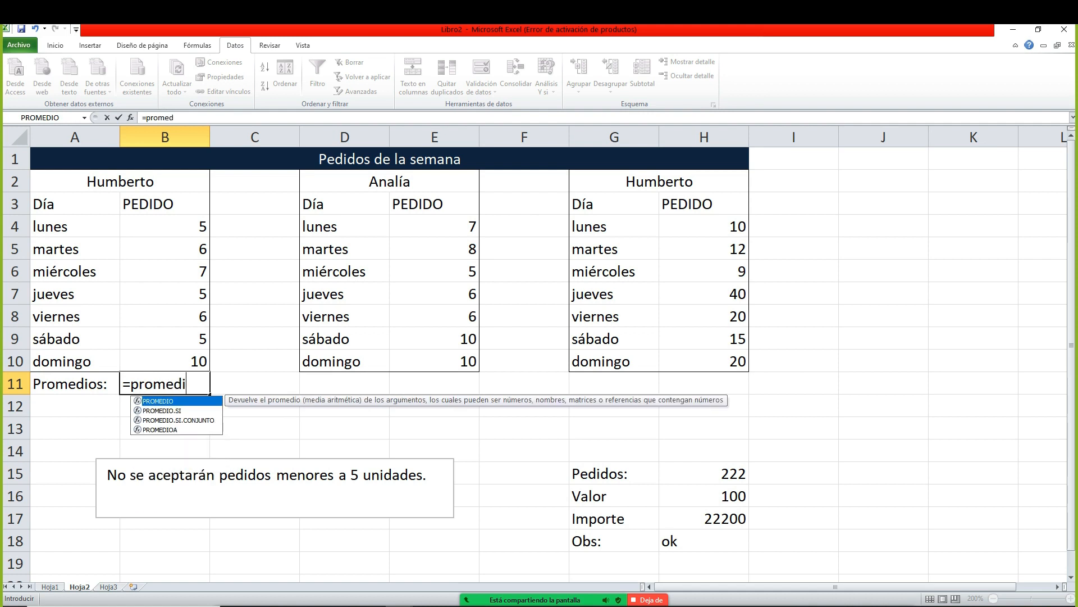
text(o()
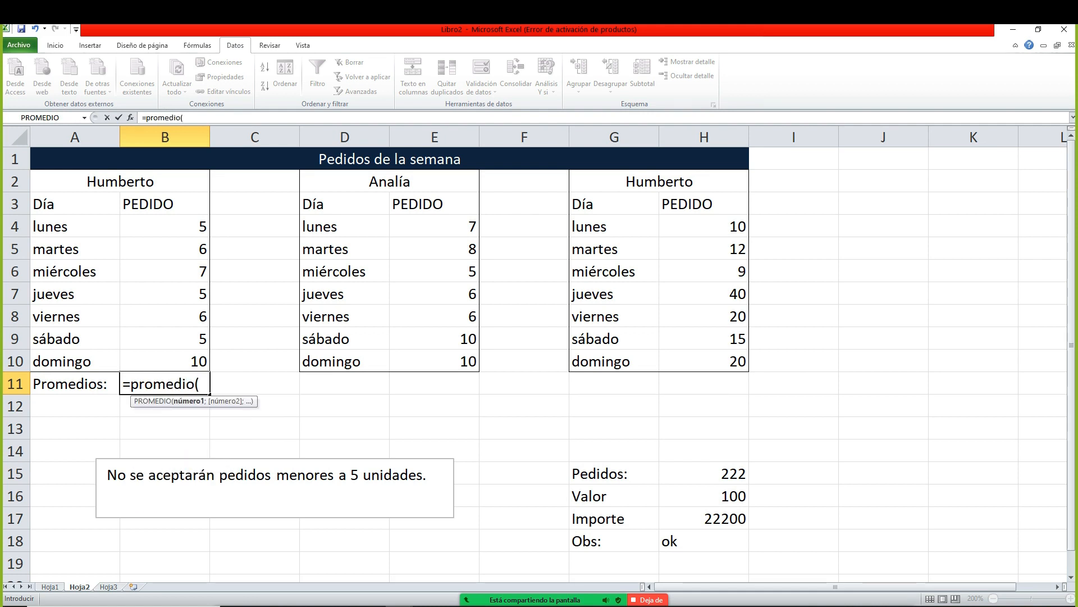
drag(158, 227, 174, 351)
key(Return)
- Fill the average formula from B11 across to H11 and clear the copies in C11, D11, F11 and G11
click(175, 390)
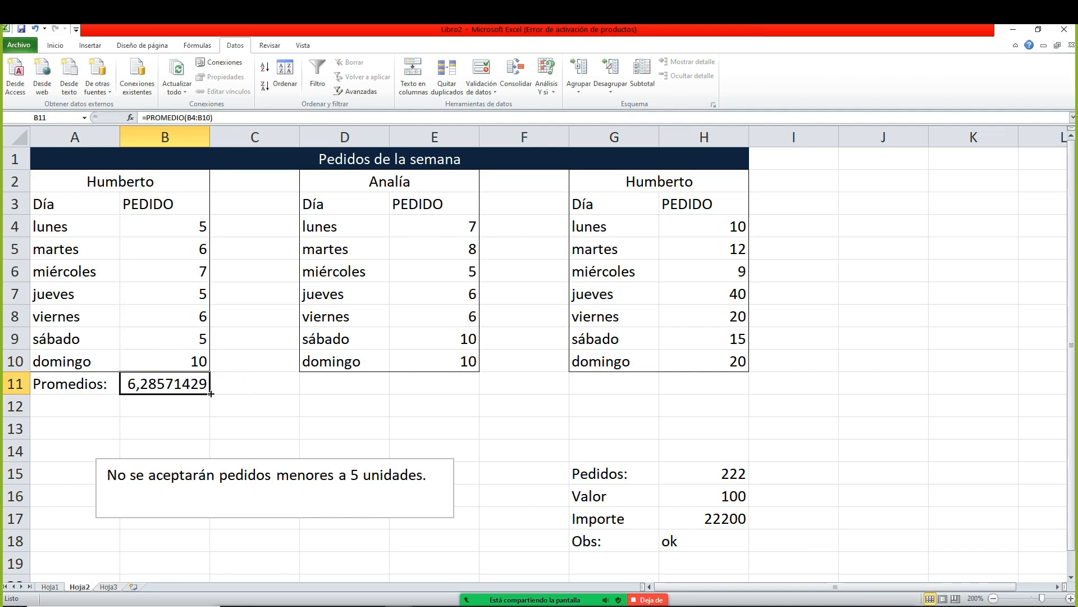
drag(211, 393, 720, 393)
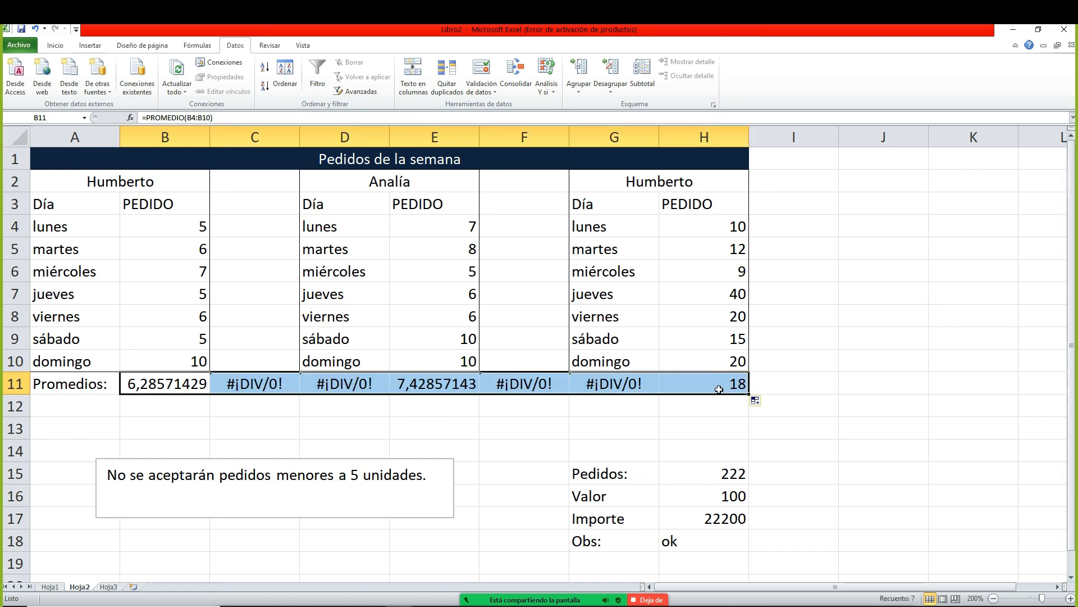
click(599, 386)
key(Delete)
click(539, 386)
key(Delete)
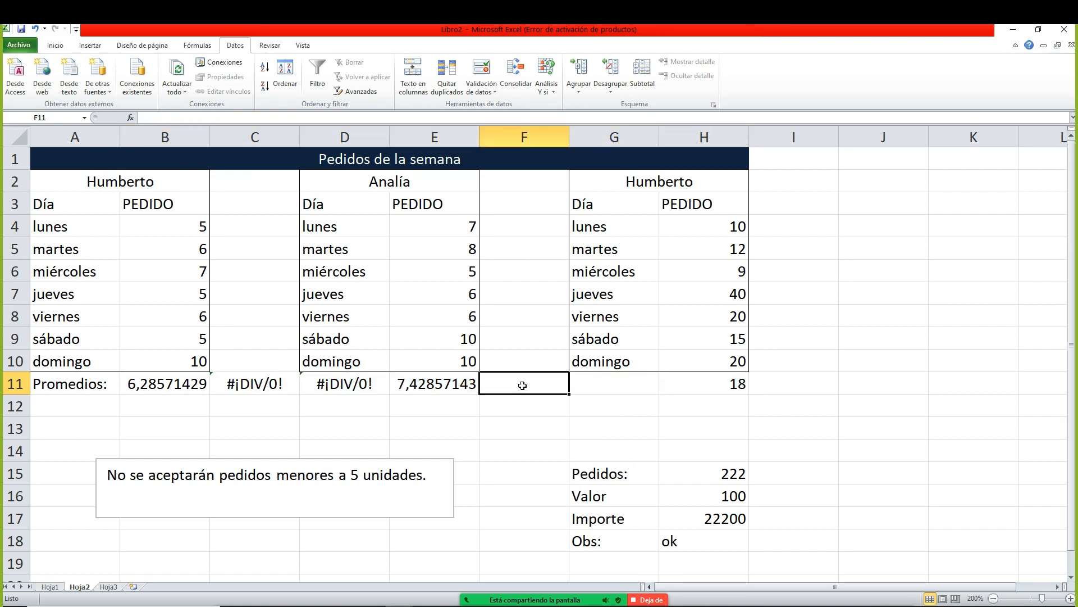
click(360, 383)
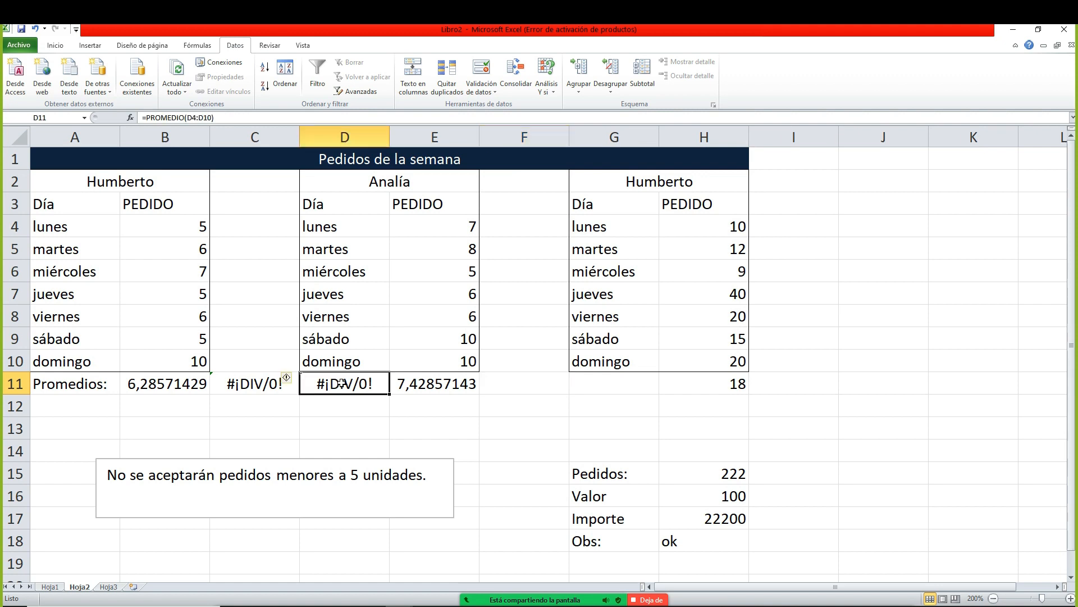
key(Delete)
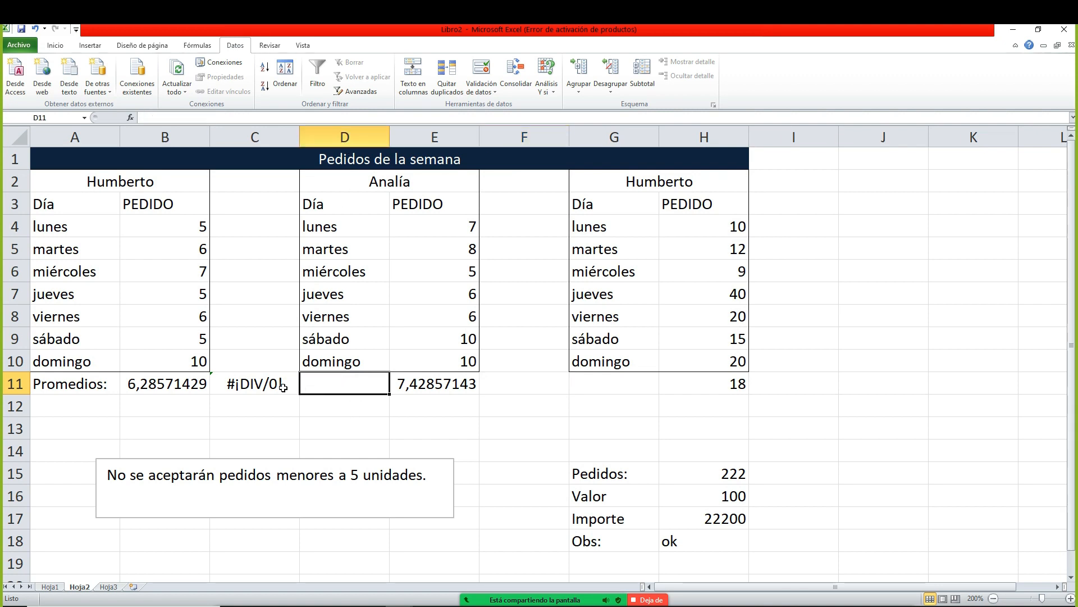
click(280, 386)
key(Delete)
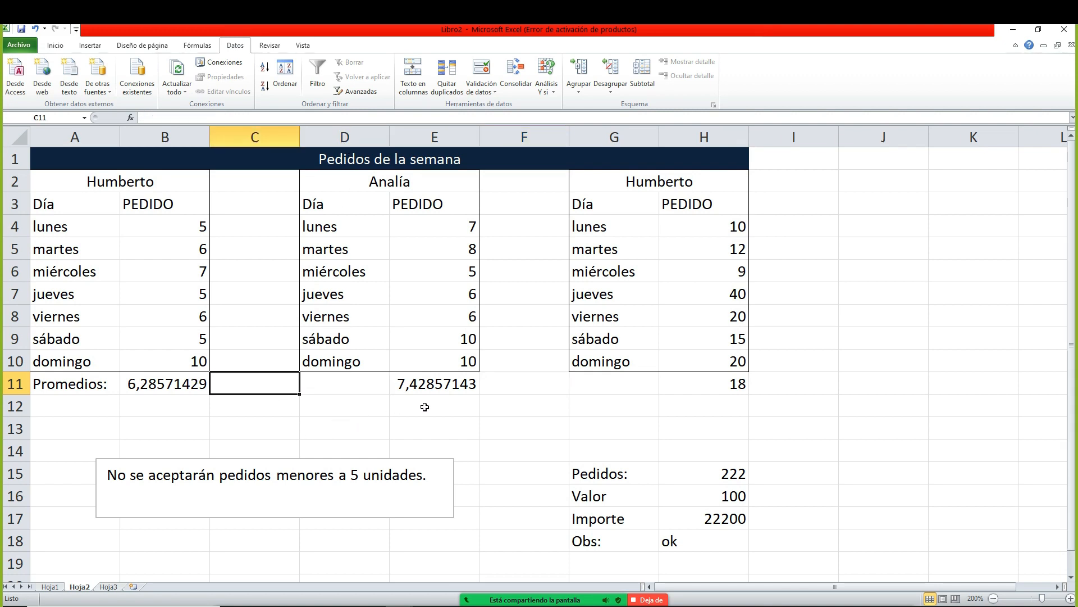
- Apply the Millares number style to the three averages in B11, E11 and H11
key(Right)
key(Right)
click(145, 380)
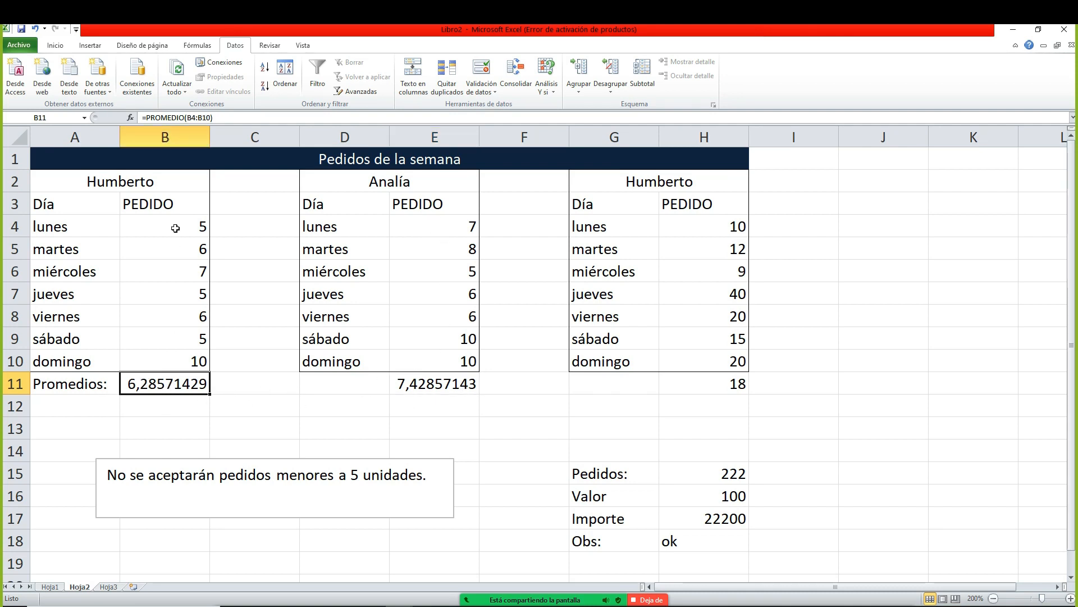
click(56, 45)
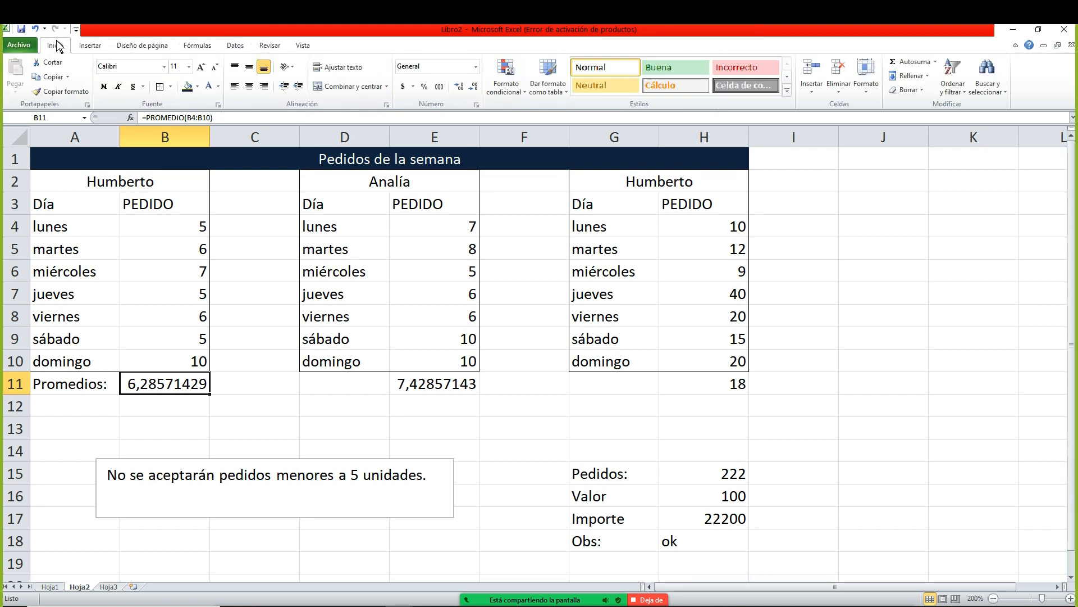
click(439, 87)
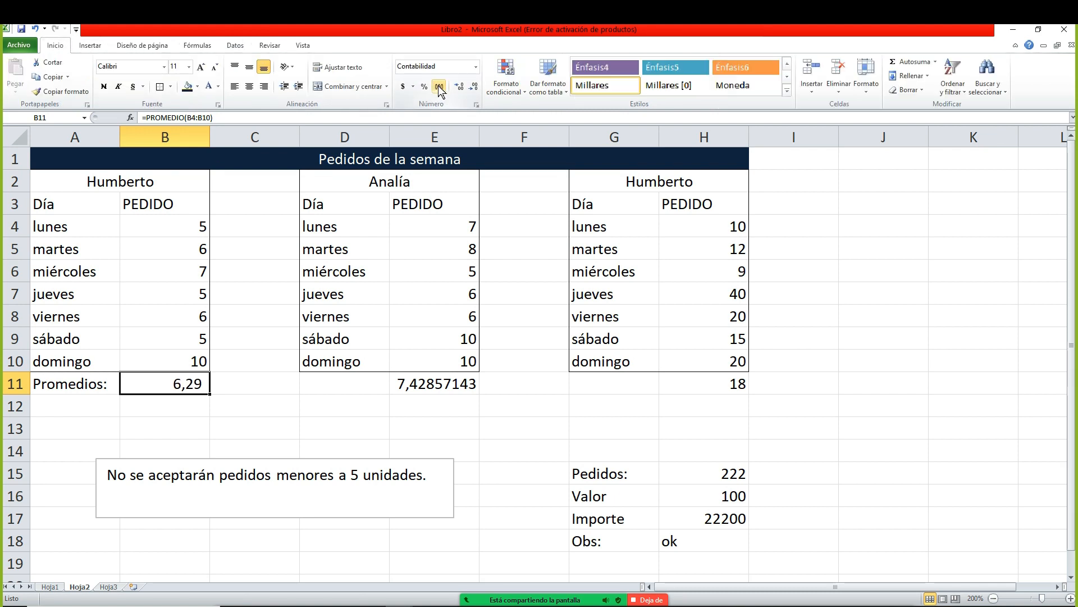
click(441, 385)
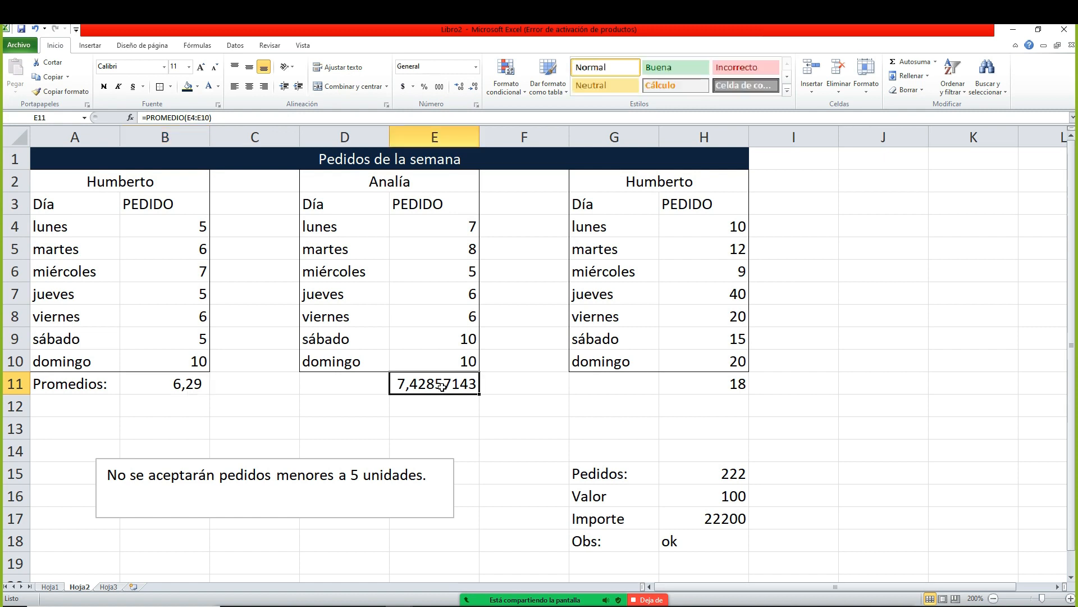
click(439, 87)
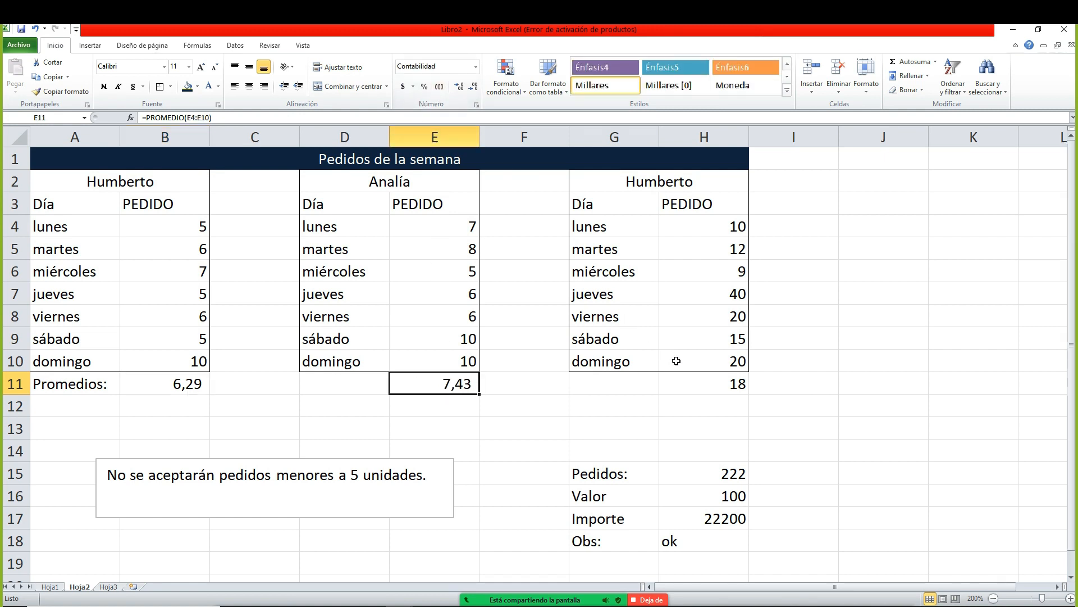
click(708, 387)
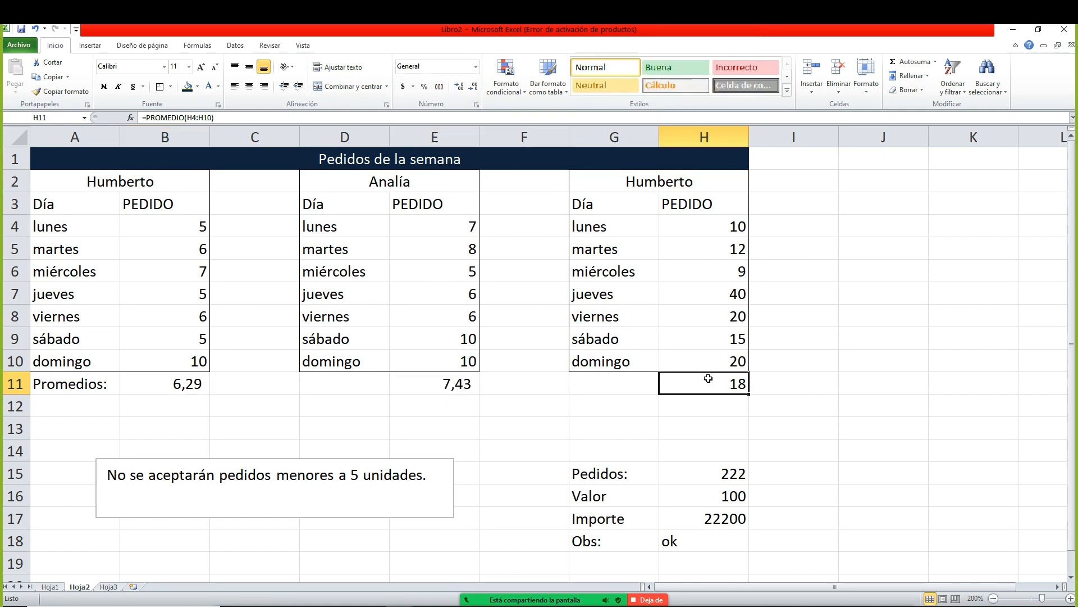
click(439, 87)
click(549, 339)
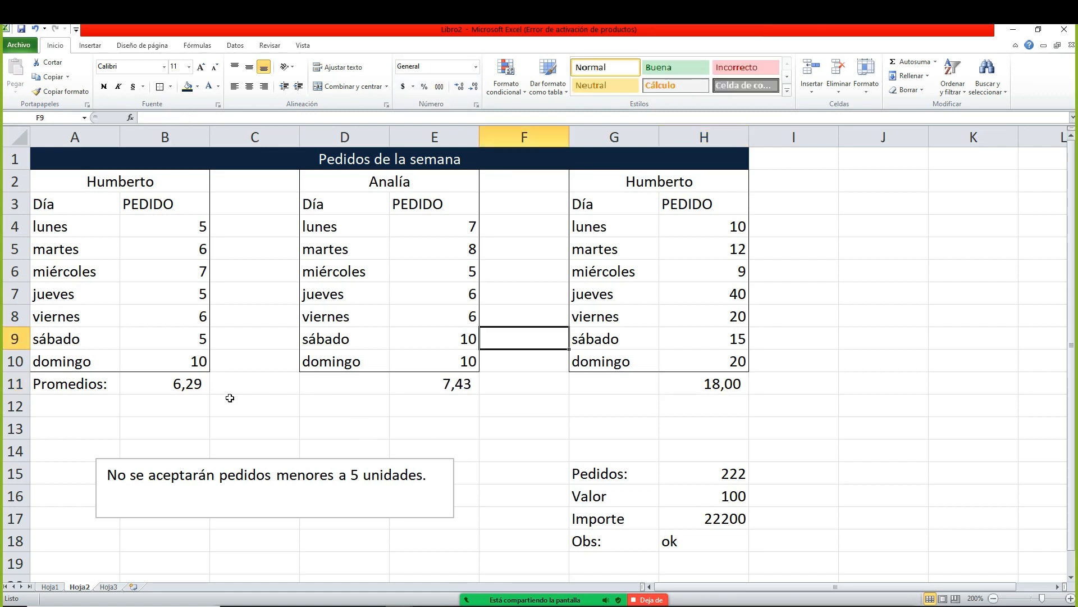
- Check the average formula in B11 and the Obs: condition formula in H18 without changing them
click(175, 385)
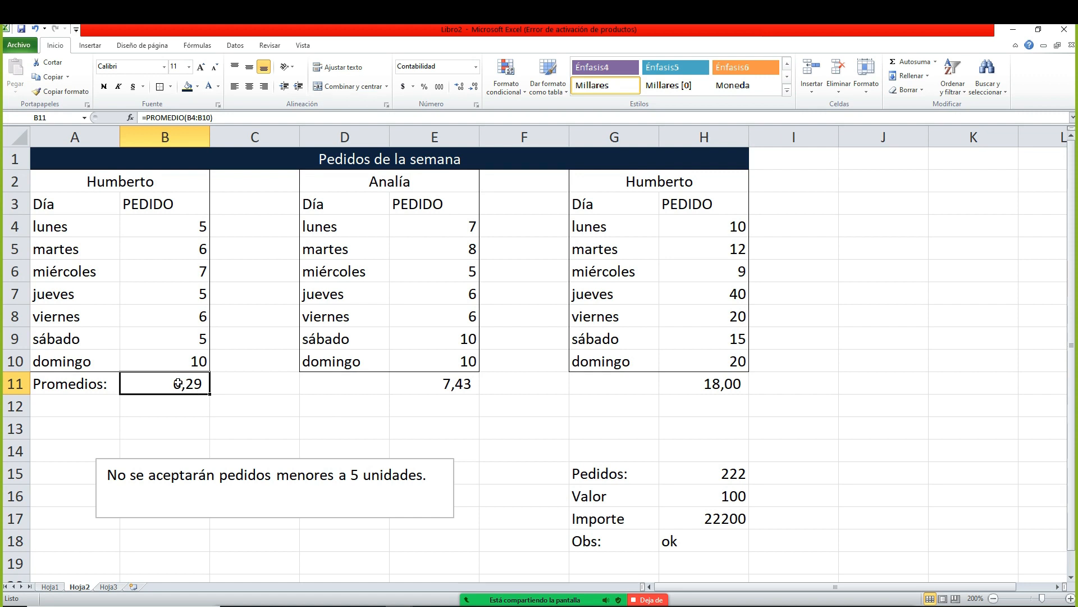
click(97, 401)
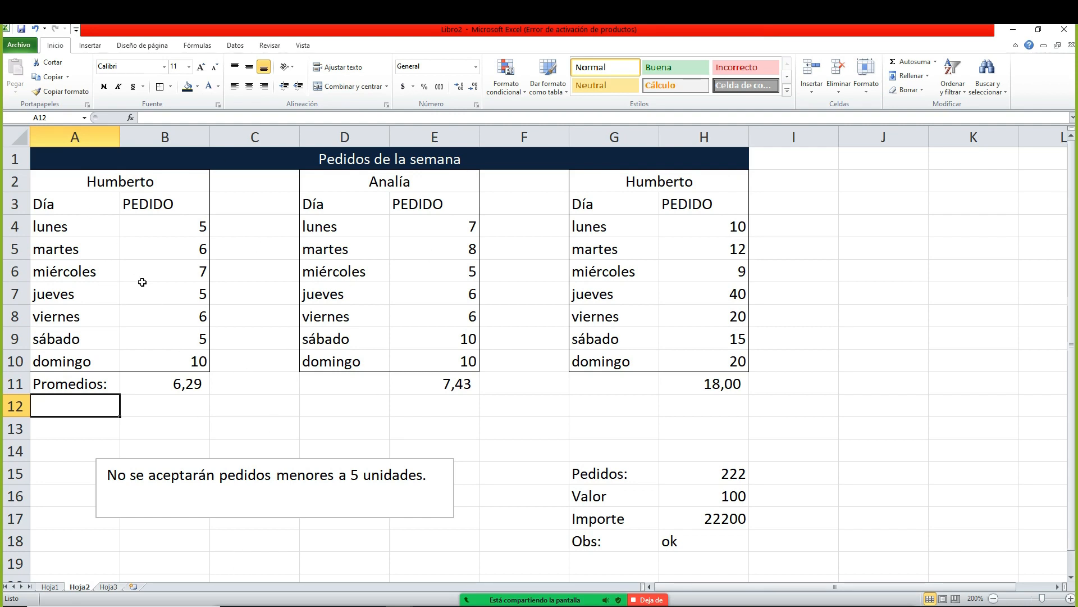
scroll(646, 443, down, 1)
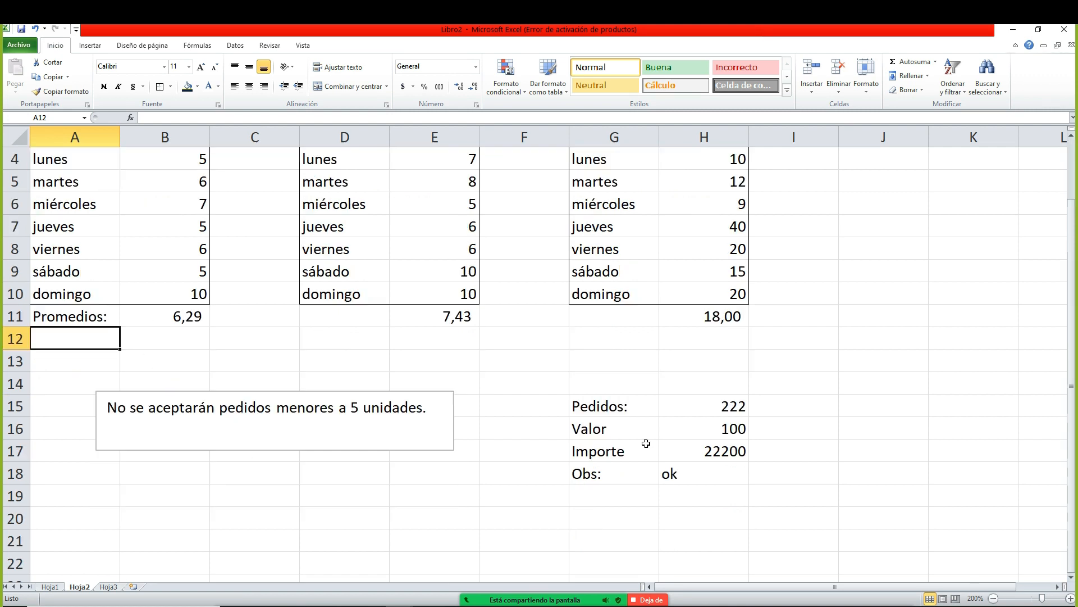
double_click(662, 473)
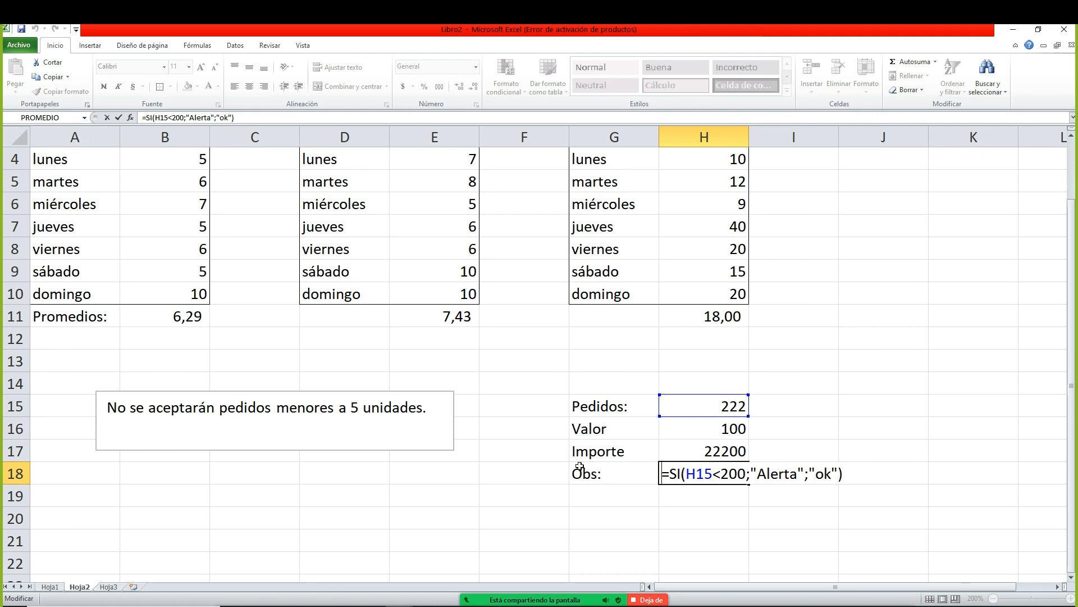
key(Return)
key(Up)
key(ctrl+Up)
key(ctrl+Up)
key(ctrl+Up)
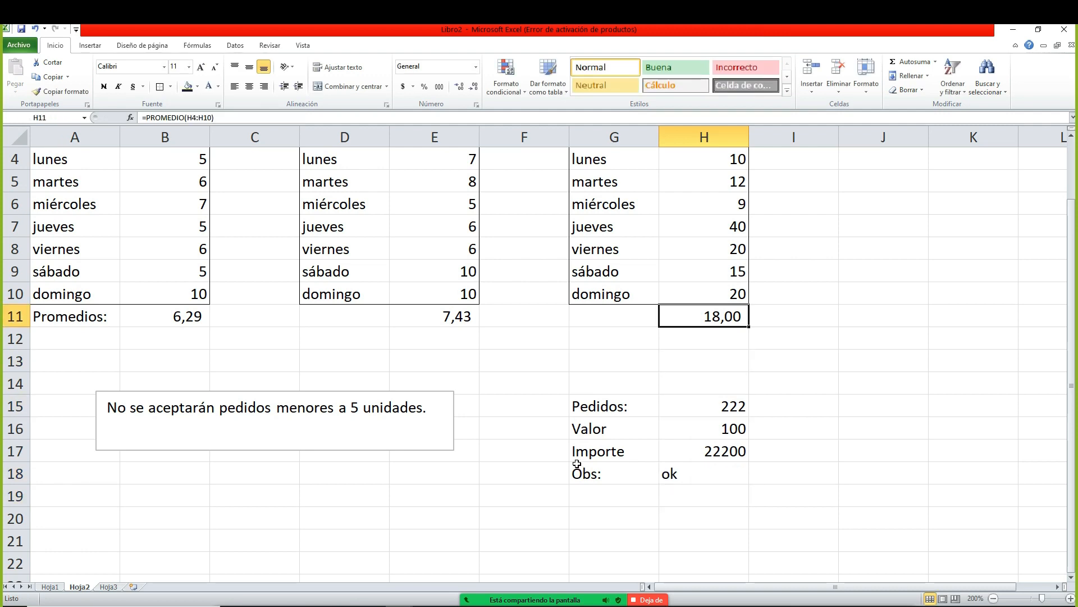
- Stop the screen share, switching to the Zoom meeting window, and turn the camera off
key(ctrl+Home)
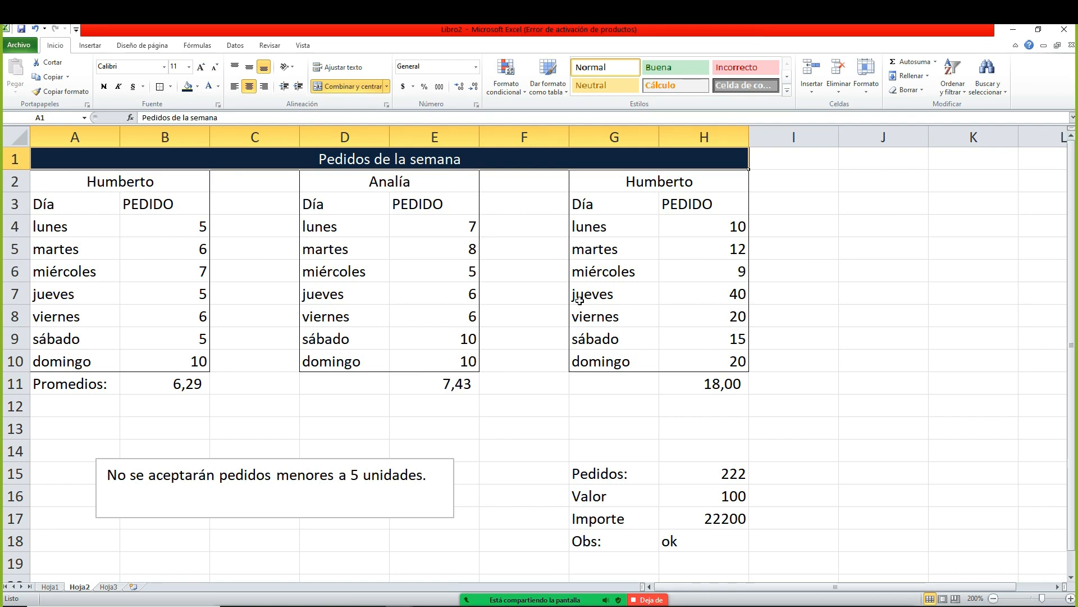
click(643, 600)
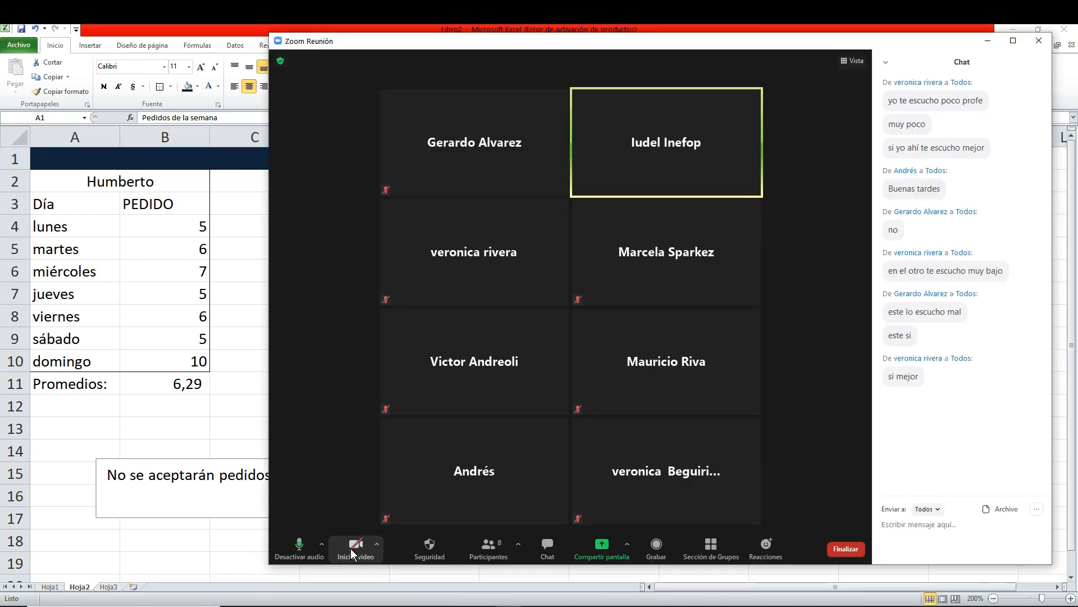
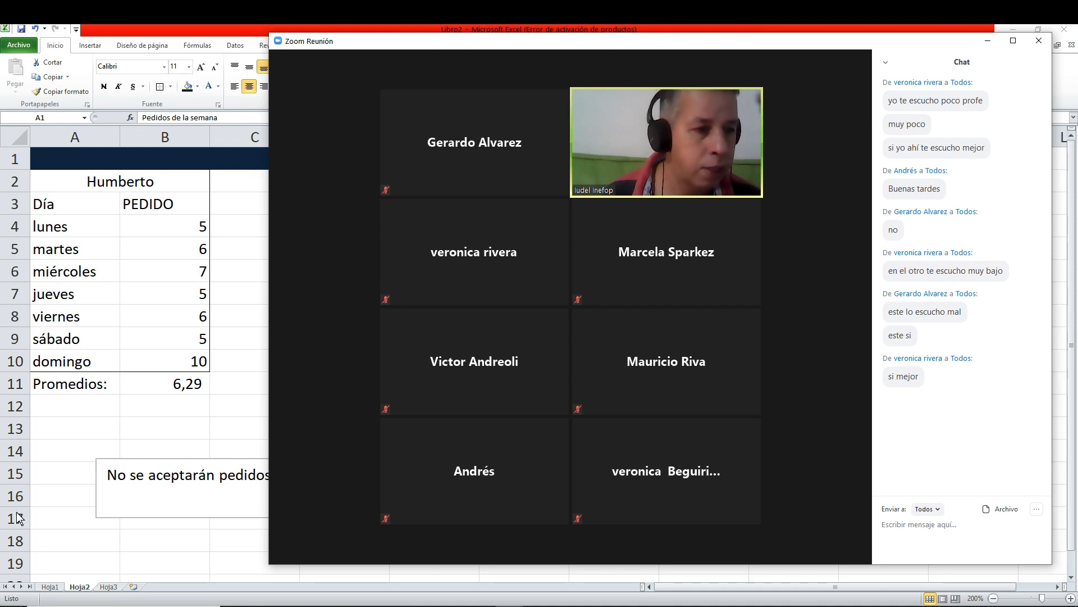
mouse_move(441, 481)
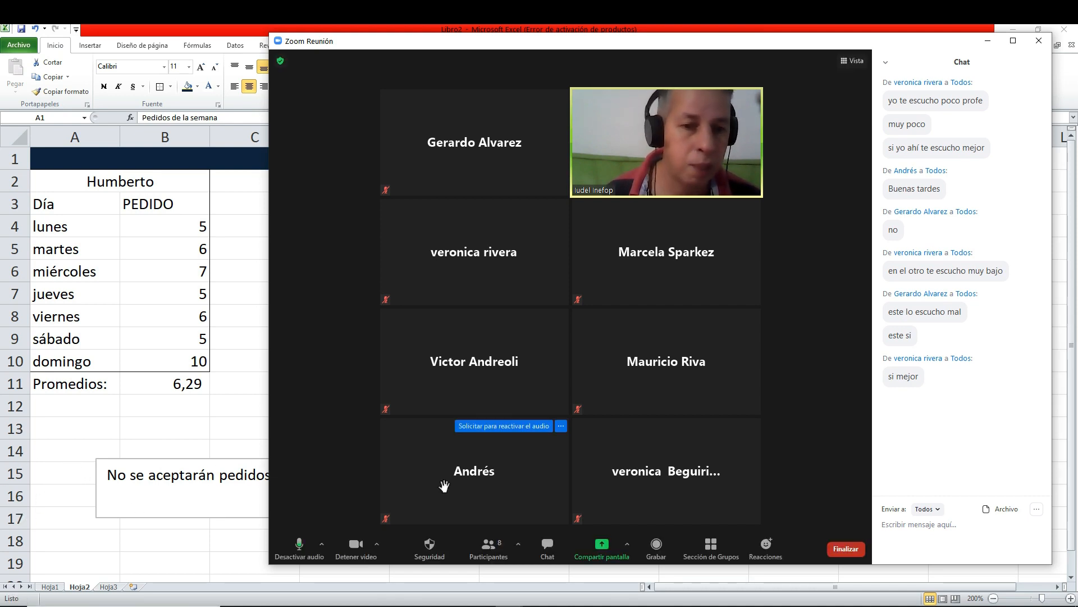
click(358, 547)
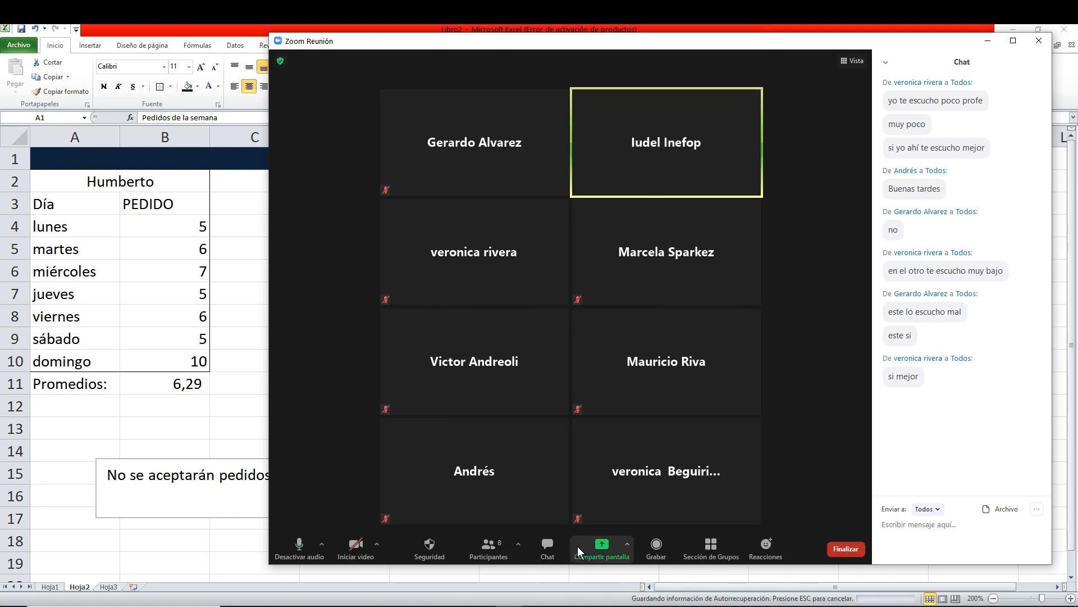
- Share the OBS window with sound in the Zoom meeting and return to the Excel worksheet
click(599, 545)
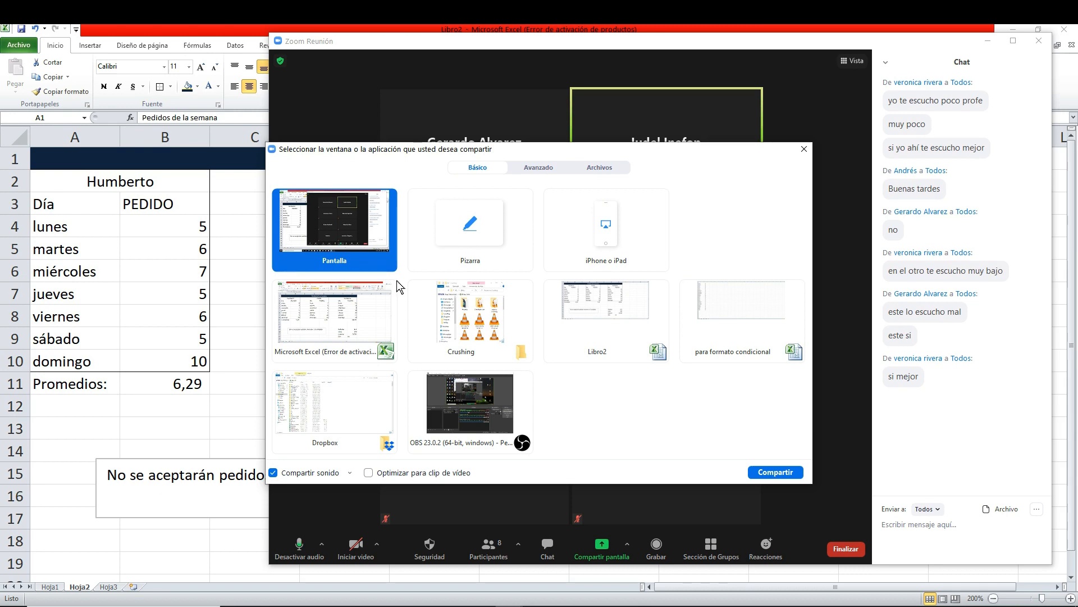
click(497, 401)
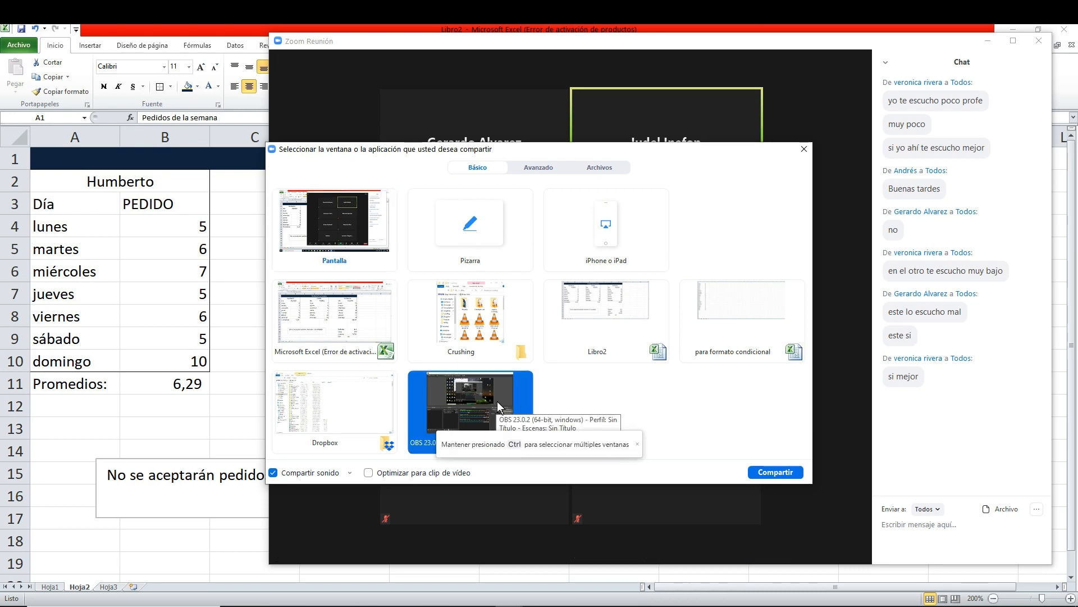
double_click(497, 401)
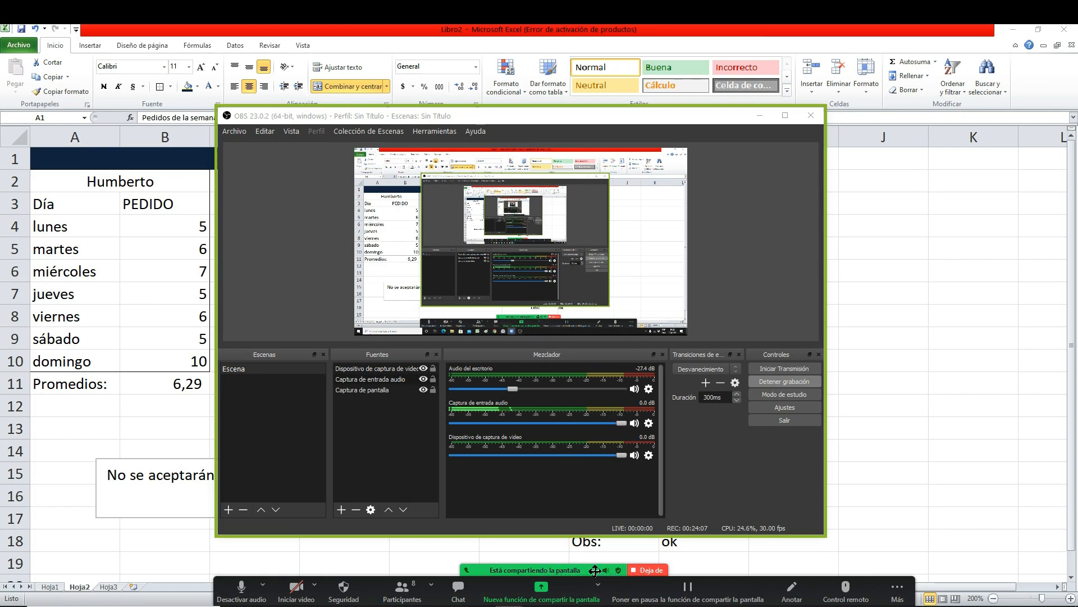
click(122, 441)
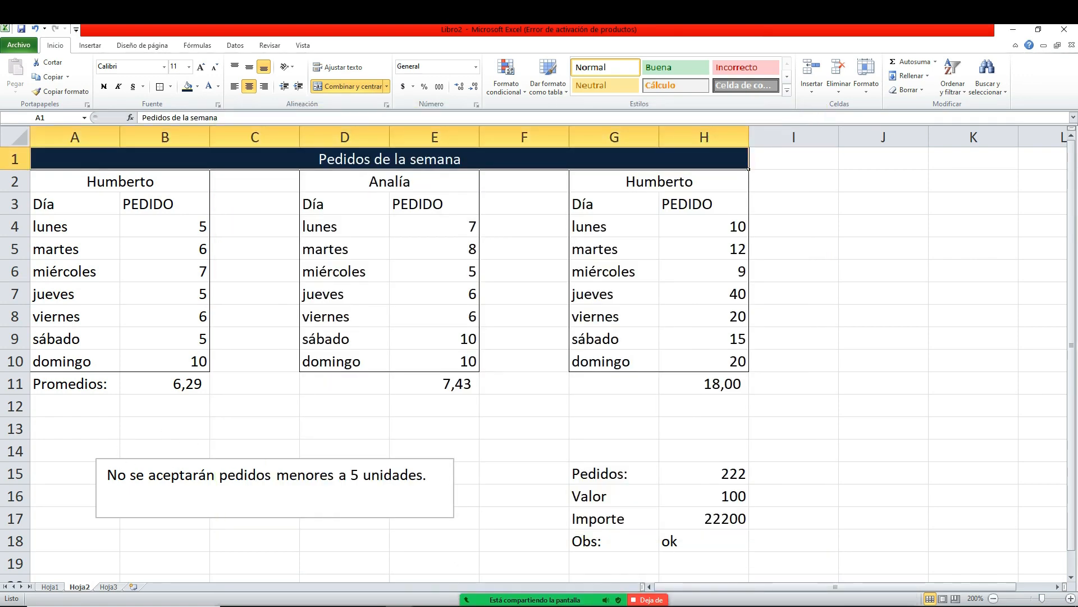
- Move the text box with the 5-unit minimum note down by almost two rows, below row 15
click(195, 438)
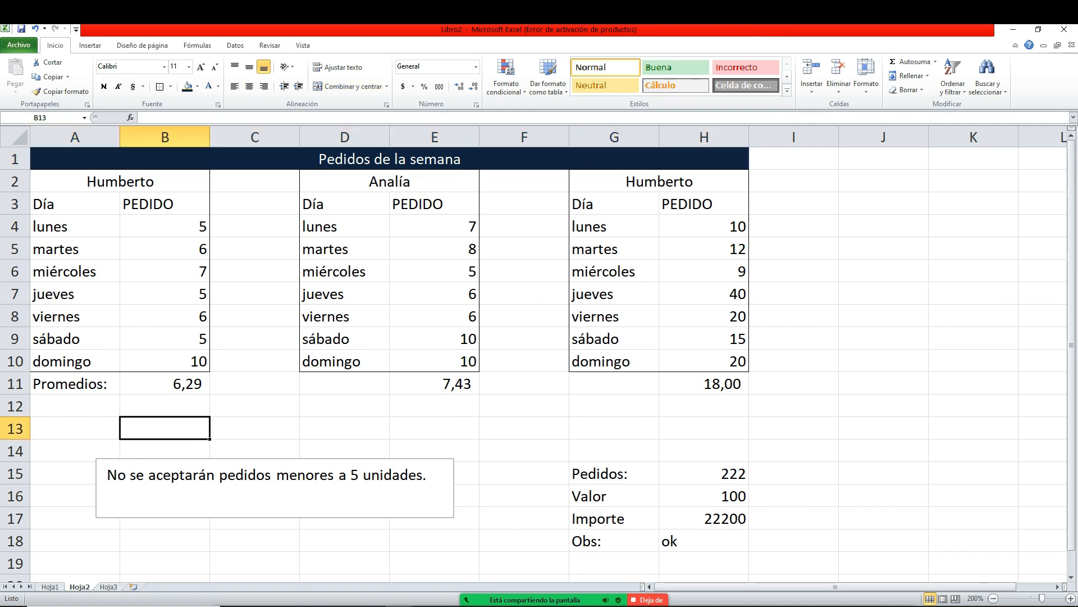
click(229, 517)
drag(229, 516, 230, 556)
click(241, 456)
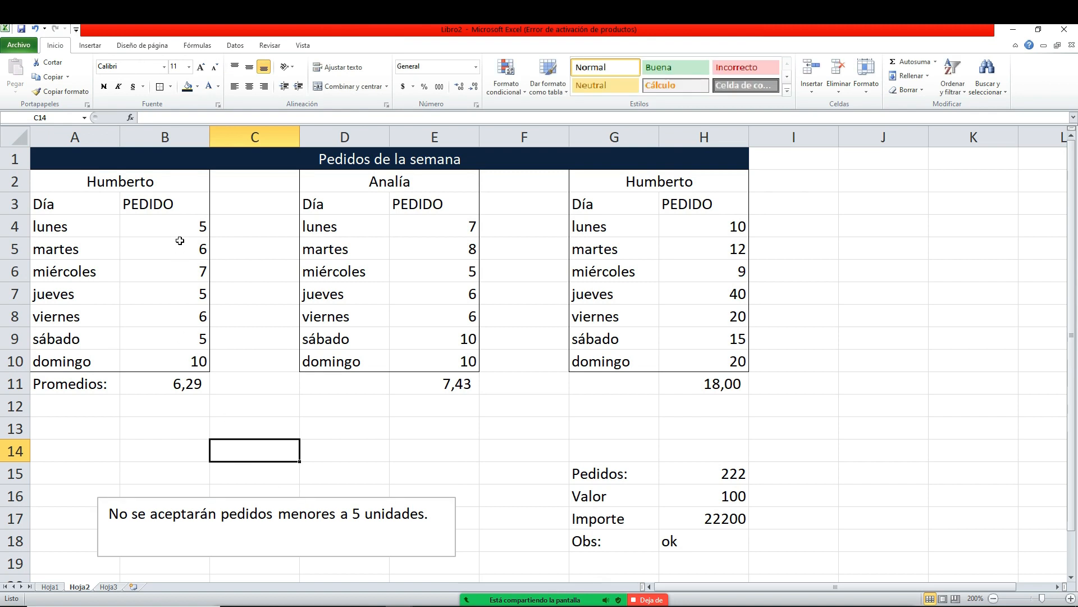
- Try a conditional formatting rule on B4:H10 for cells greater than 9
drag(181, 224, 673, 353)
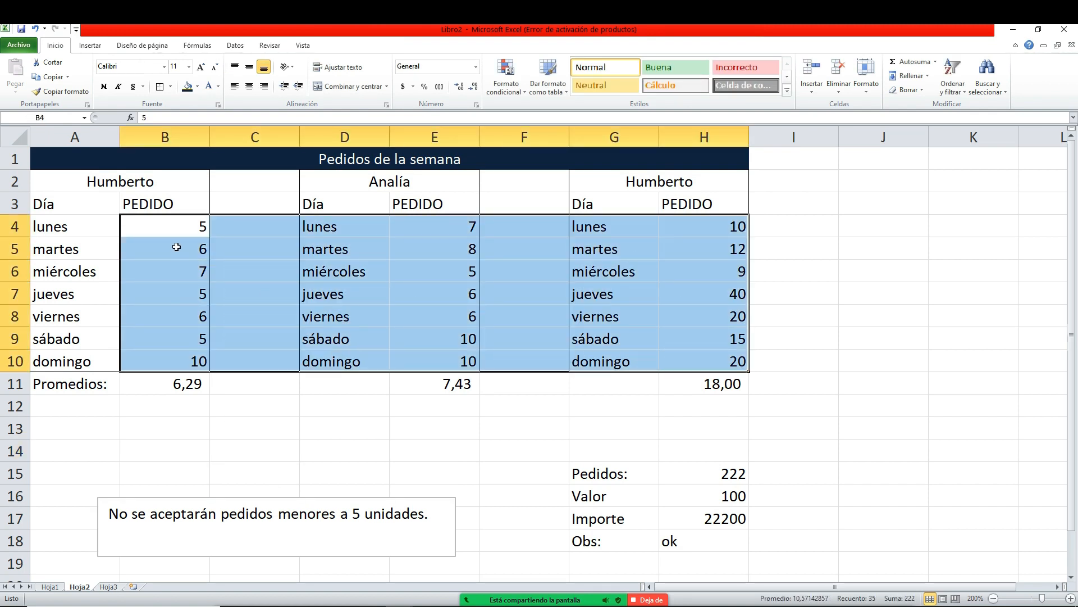
click(208, 351)
drag(181, 224, 704, 359)
click(517, 72)
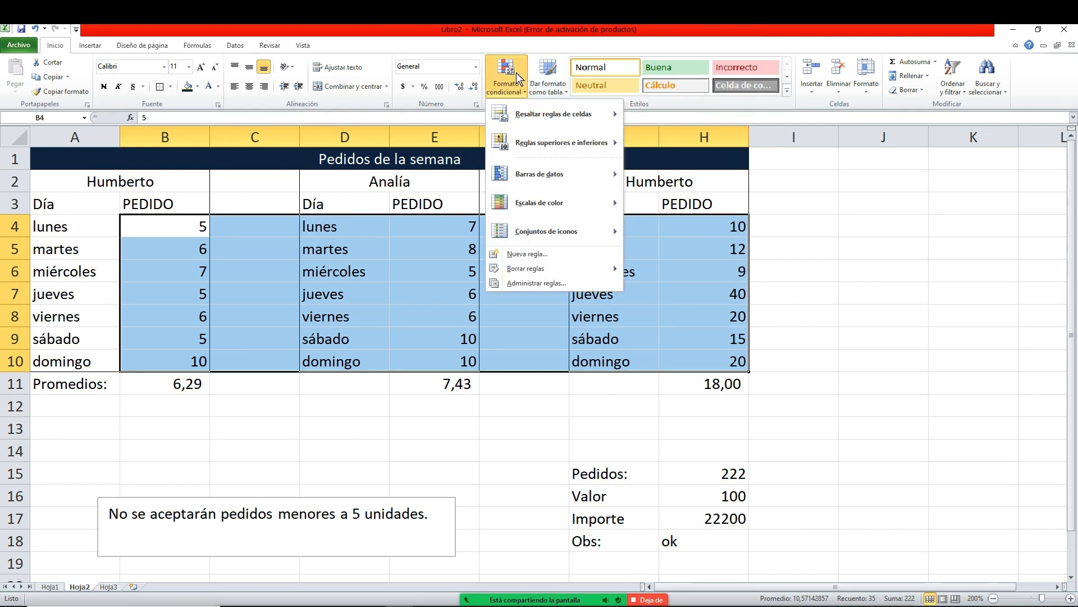
mouse_move(527, 111)
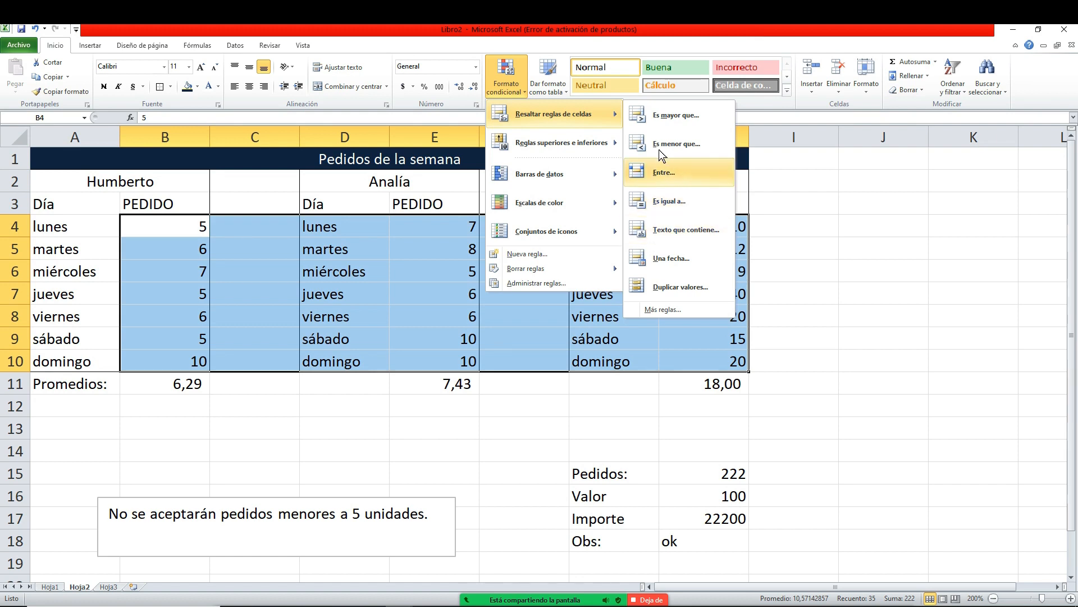
click(658, 119)
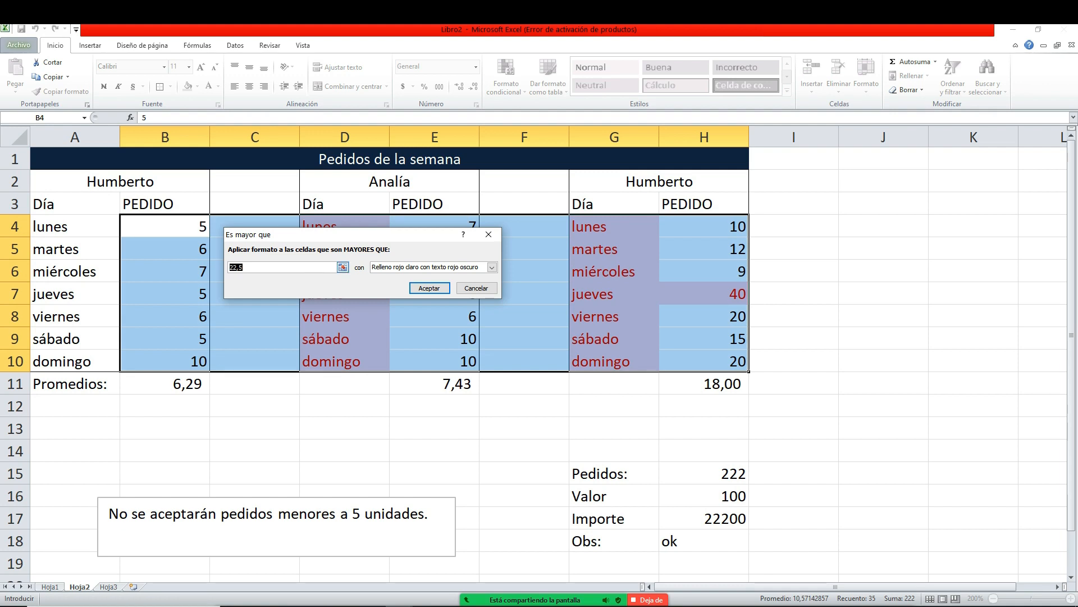
text(9)
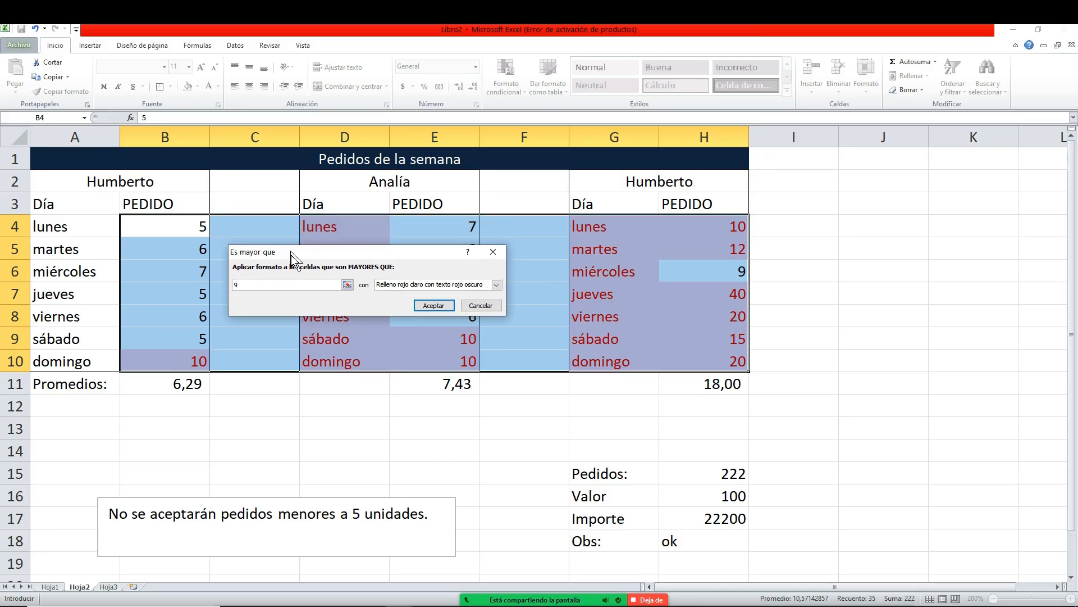
drag(291, 255, 291, 216)
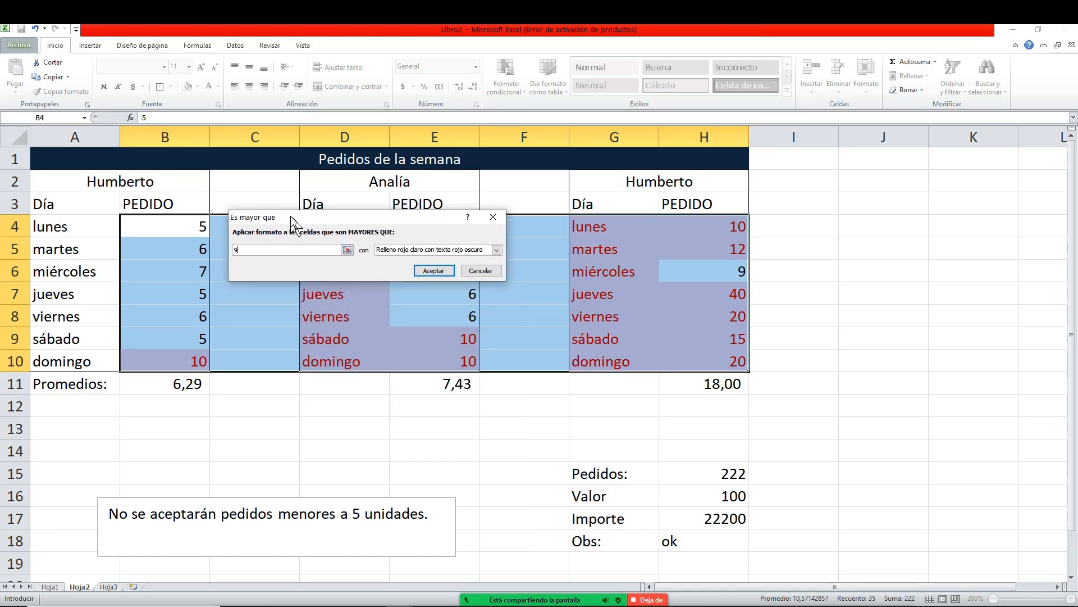
- Apply a custom yellow fill to the B4:H10 greater-than rule and undo the formatting
click(431, 250)
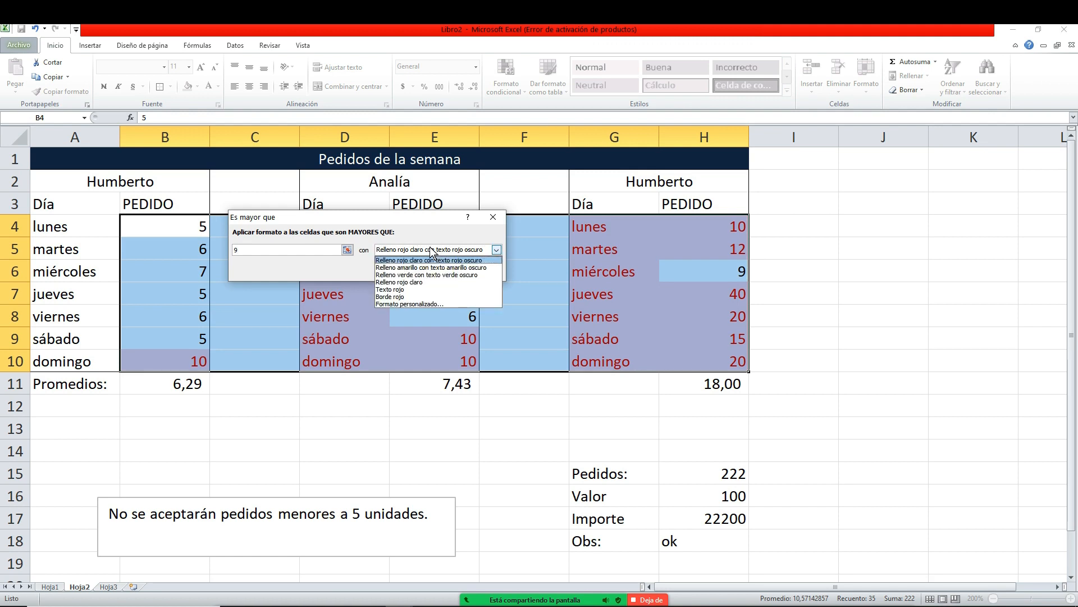
click(407, 304)
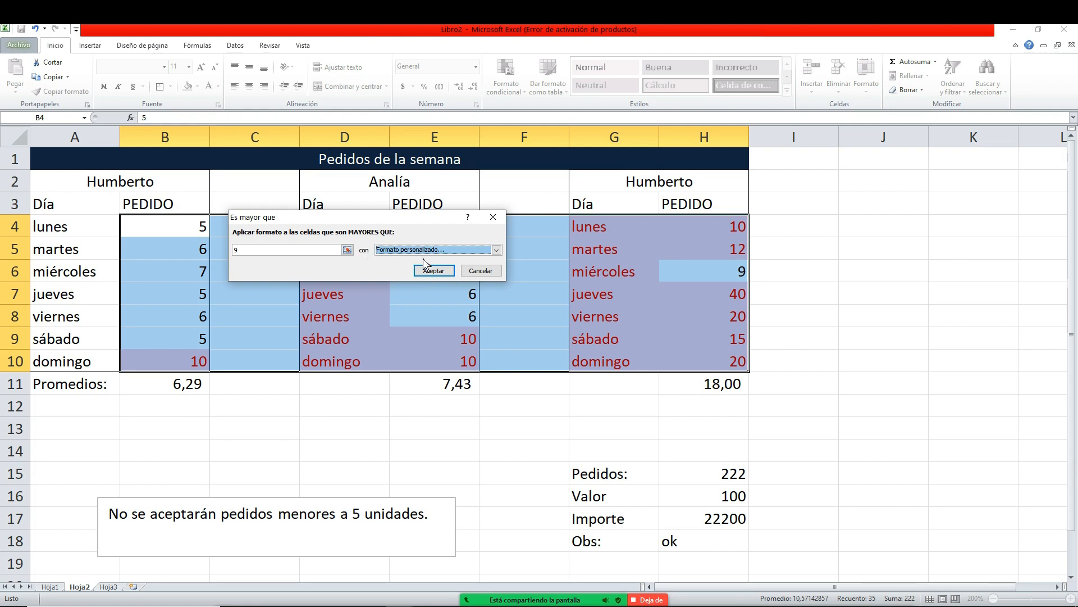
click(427, 273)
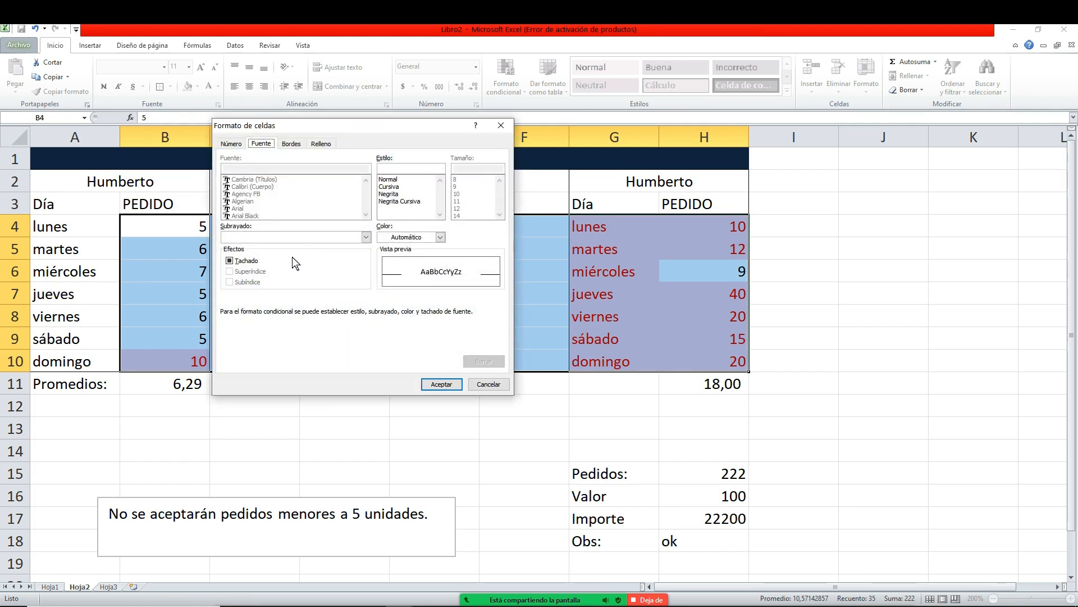
click(318, 144)
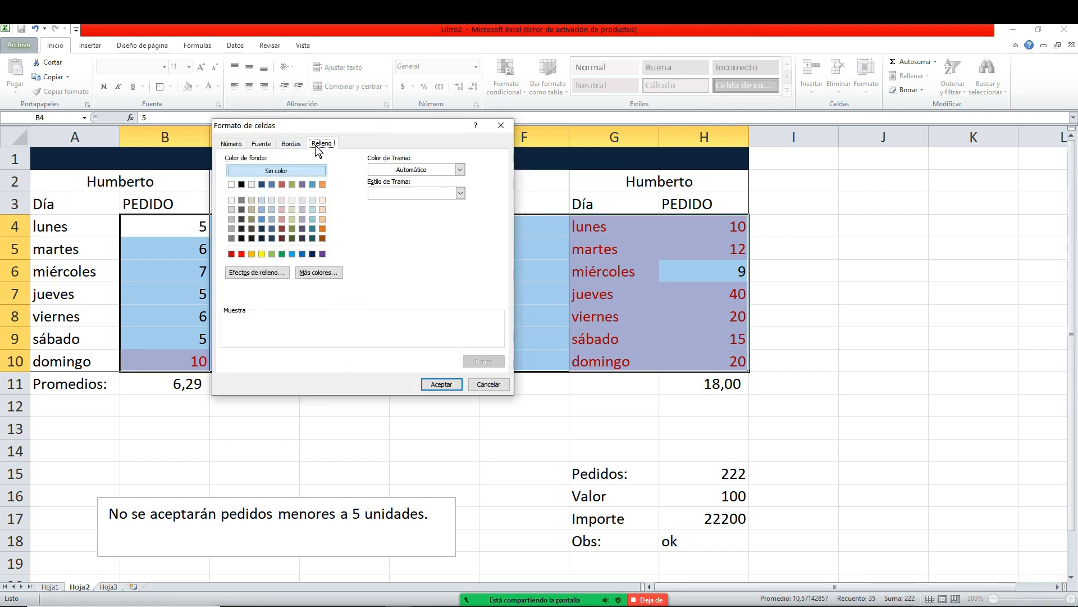
click(261, 253)
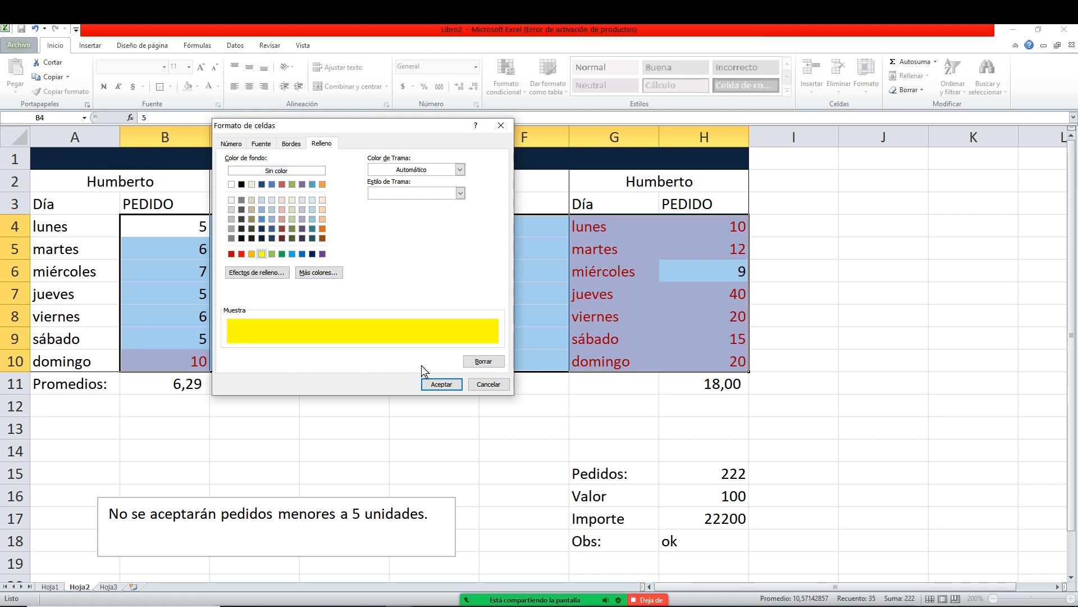
click(436, 383)
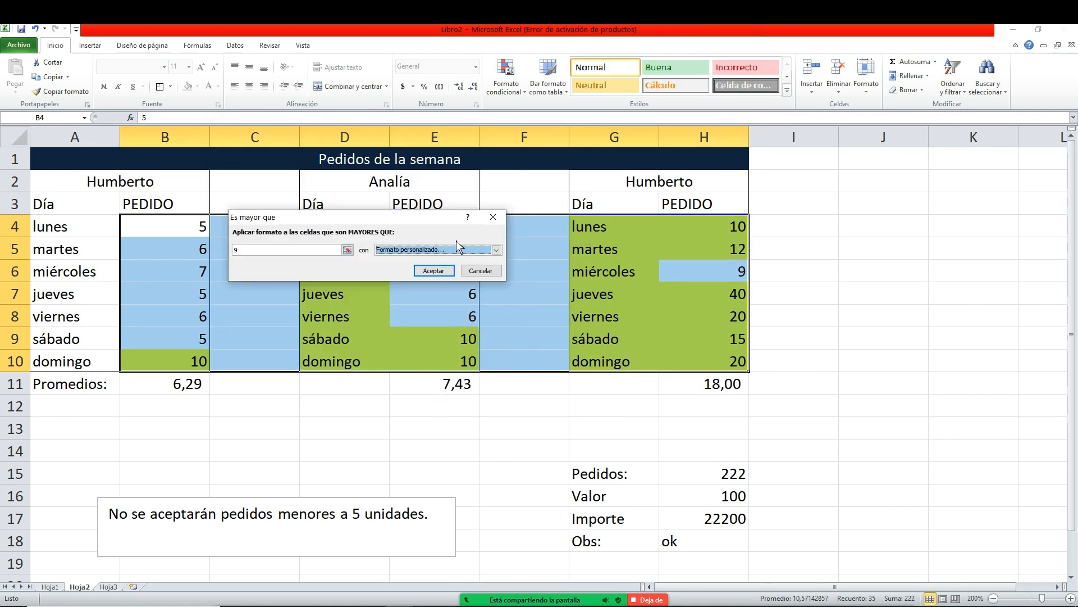
click(434, 270)
click(432, 316)
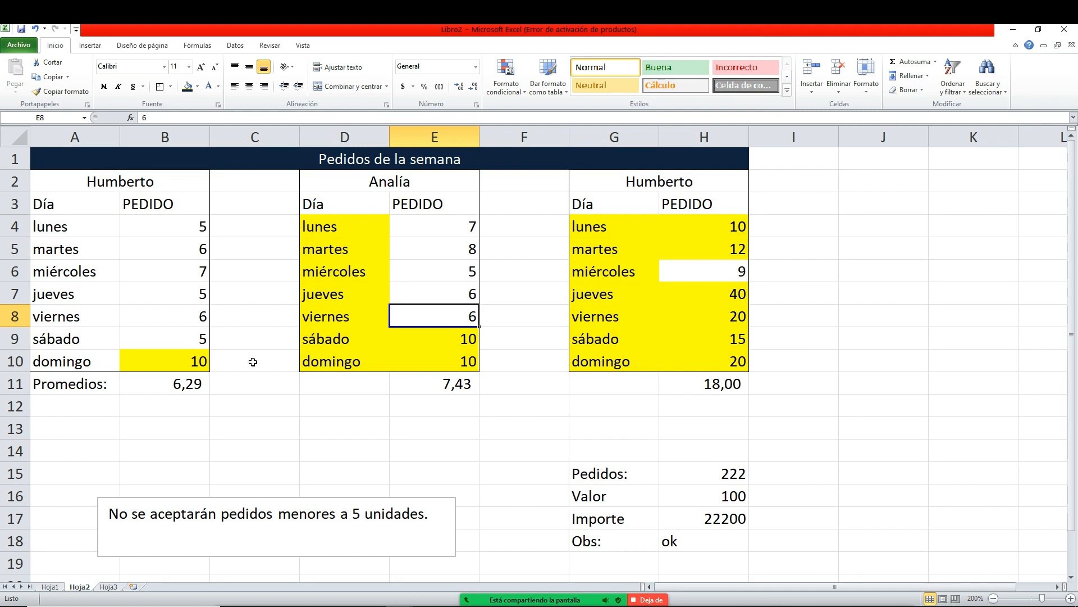
click(36, 29)
click(221, 260)
- Highlight the first table's orders B4:B10 that are greater than 9 with a conditional format using a custom yellow fill
drag(154, 222, 164, 357)
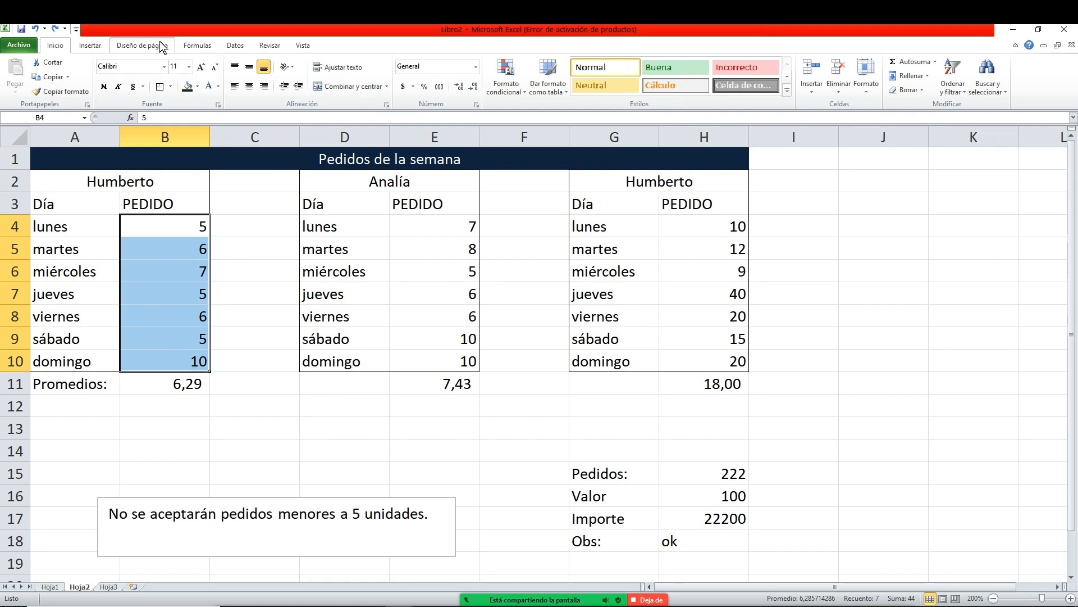
click(508, 87)
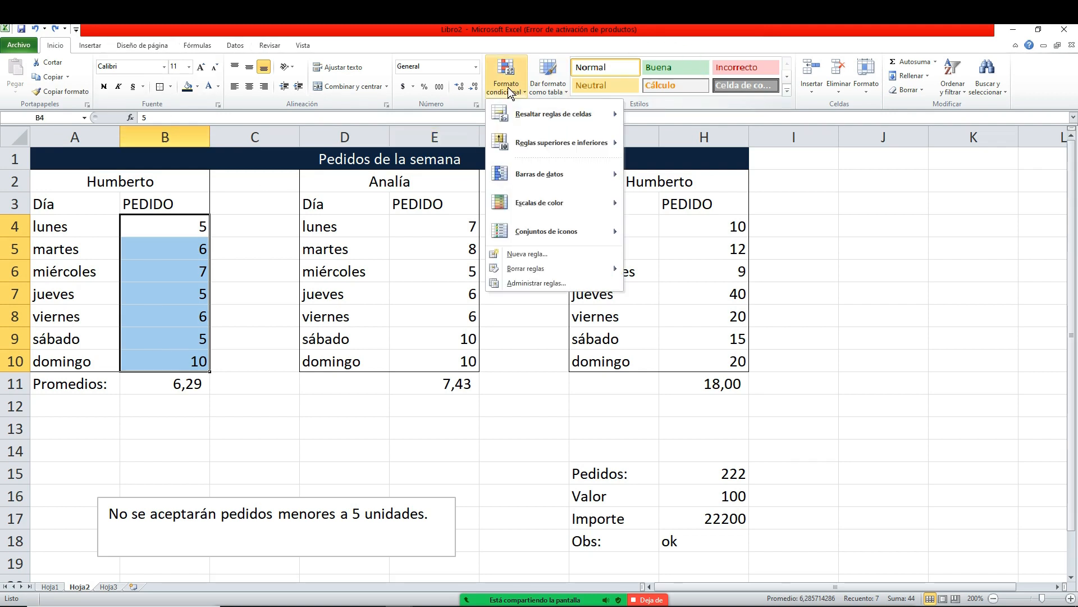
mouse_move(521, 108)
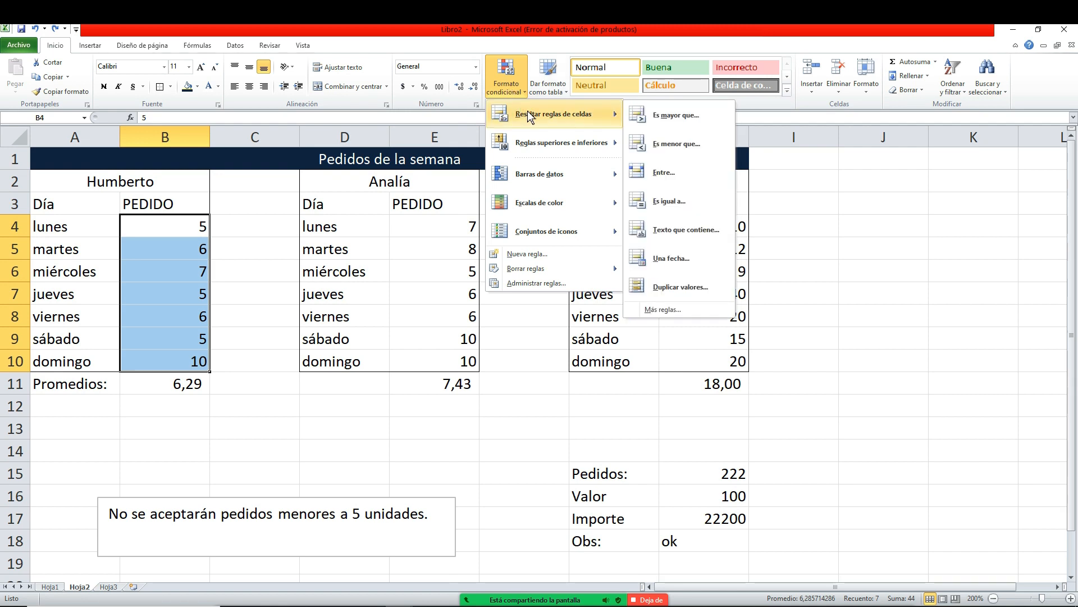
click(656, 111)
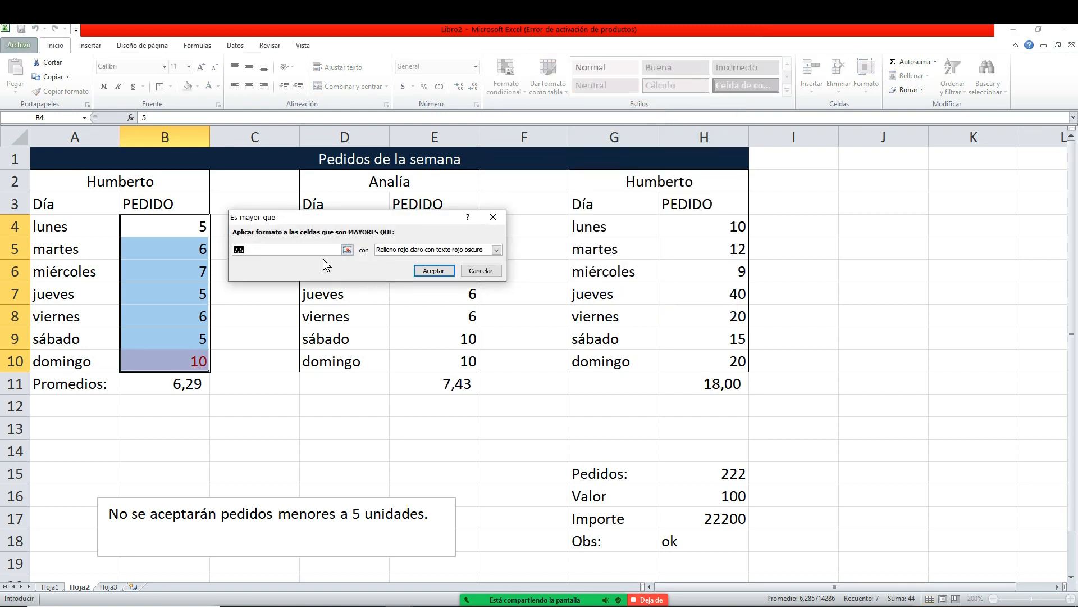
text(9)
click(496, 253)
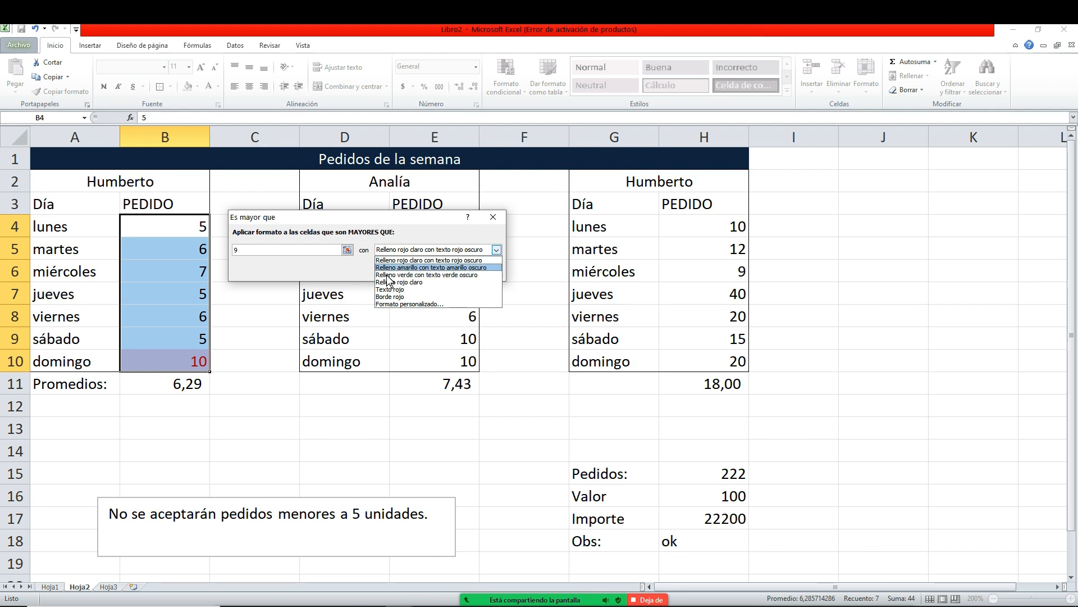
click(409, 305)
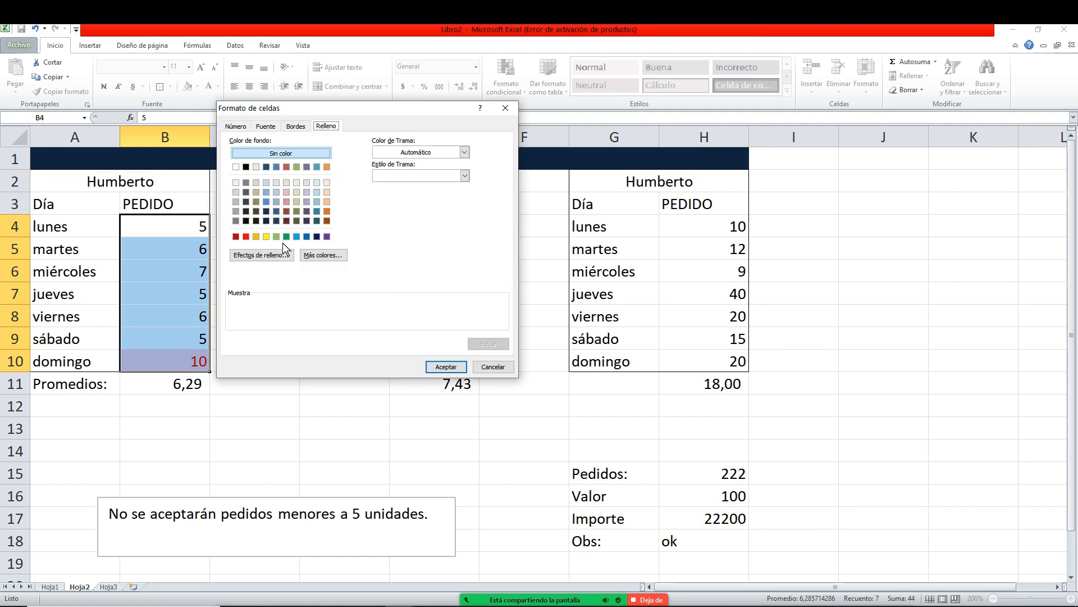
click(268, 236)
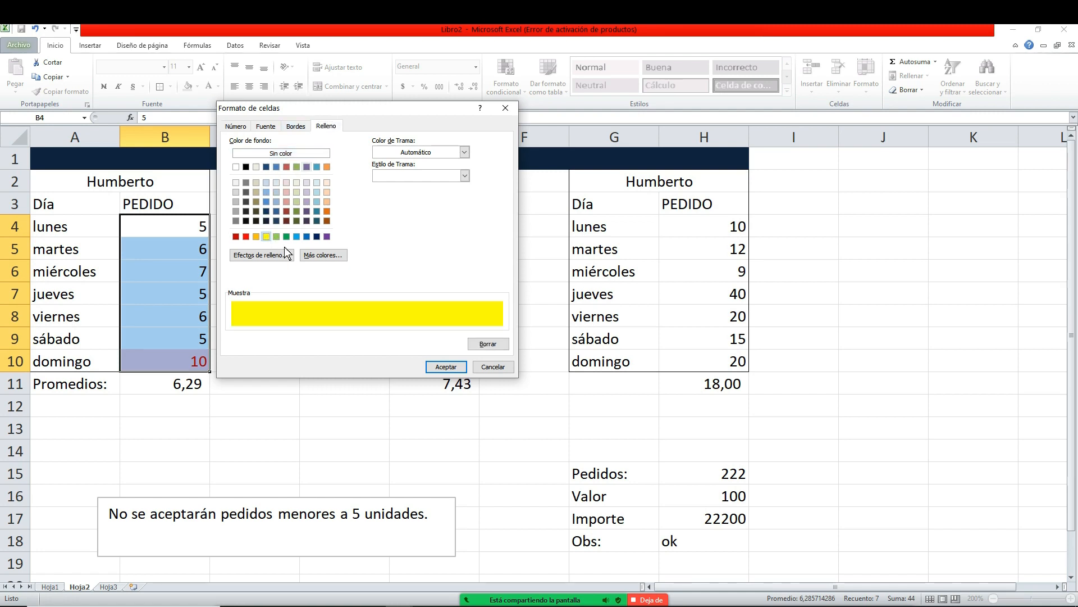
click(437, 369)
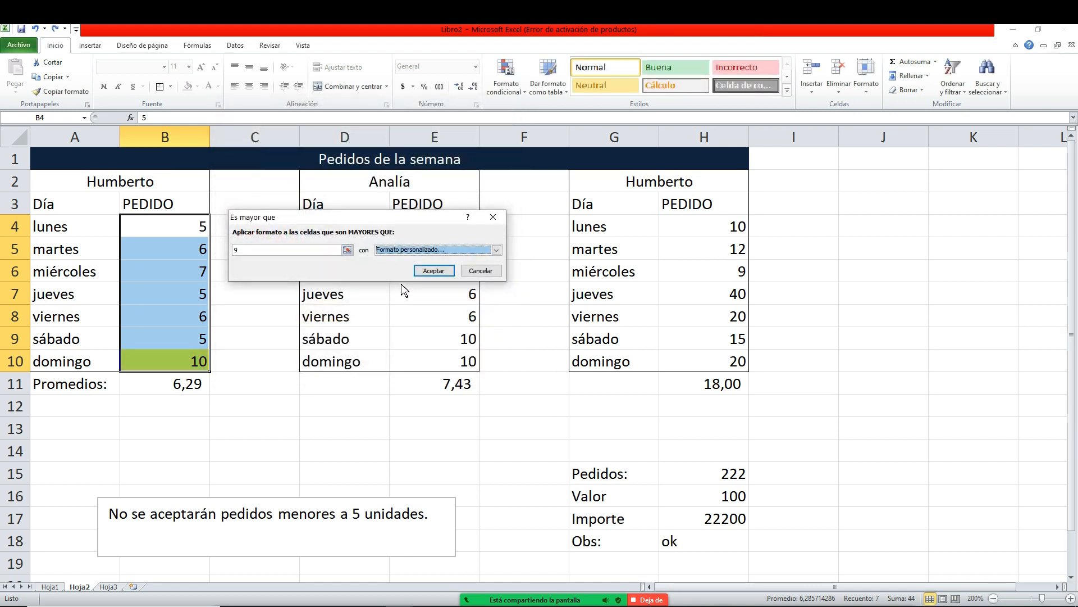
click(433, 270)
click(354, 318)
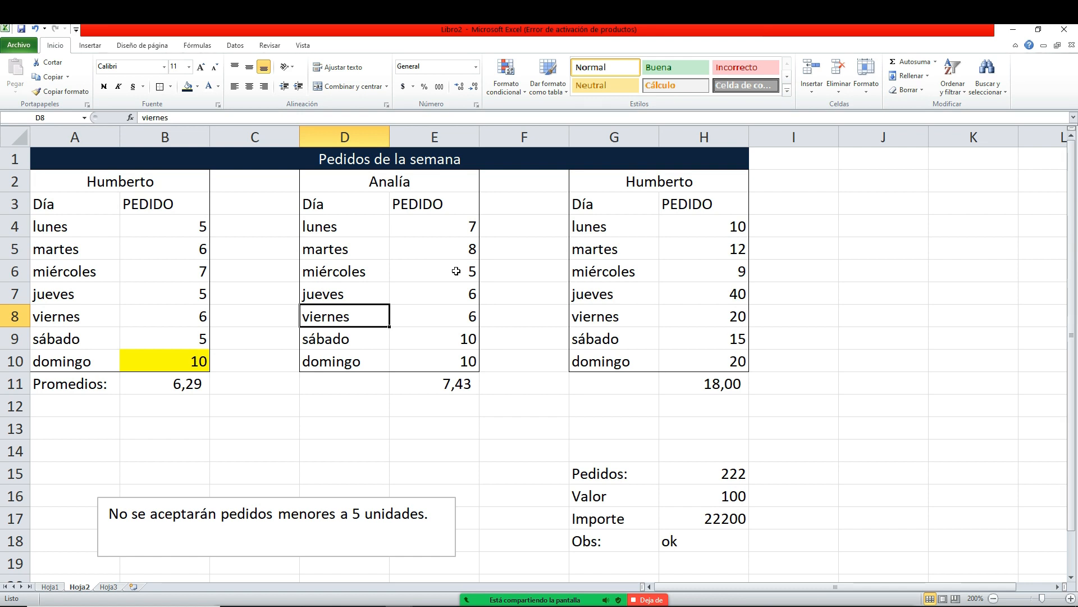
drag(440, 226, 447, 360)
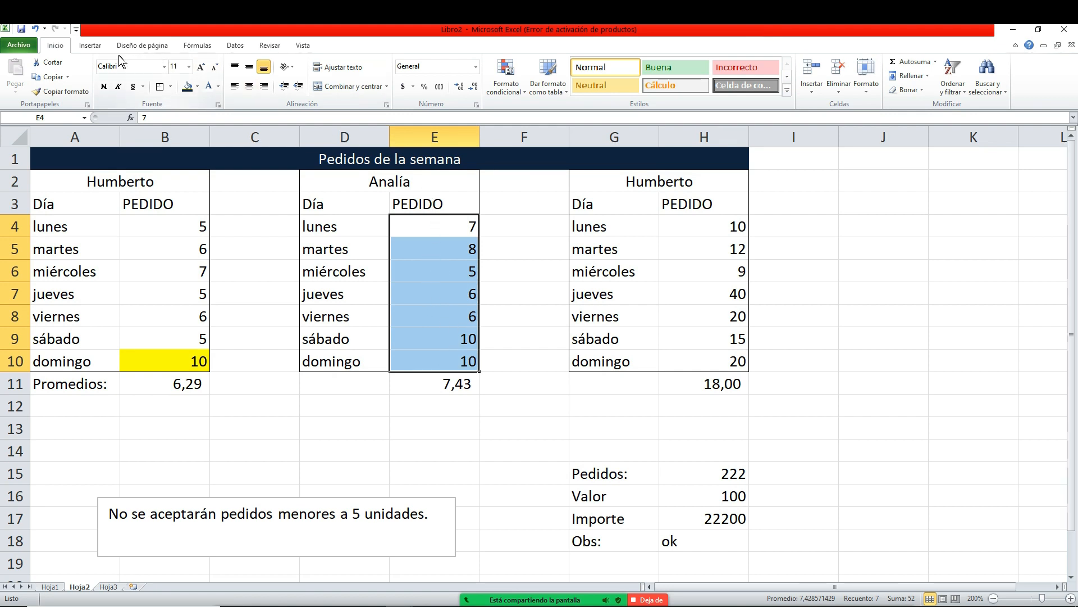
click(503, 84)
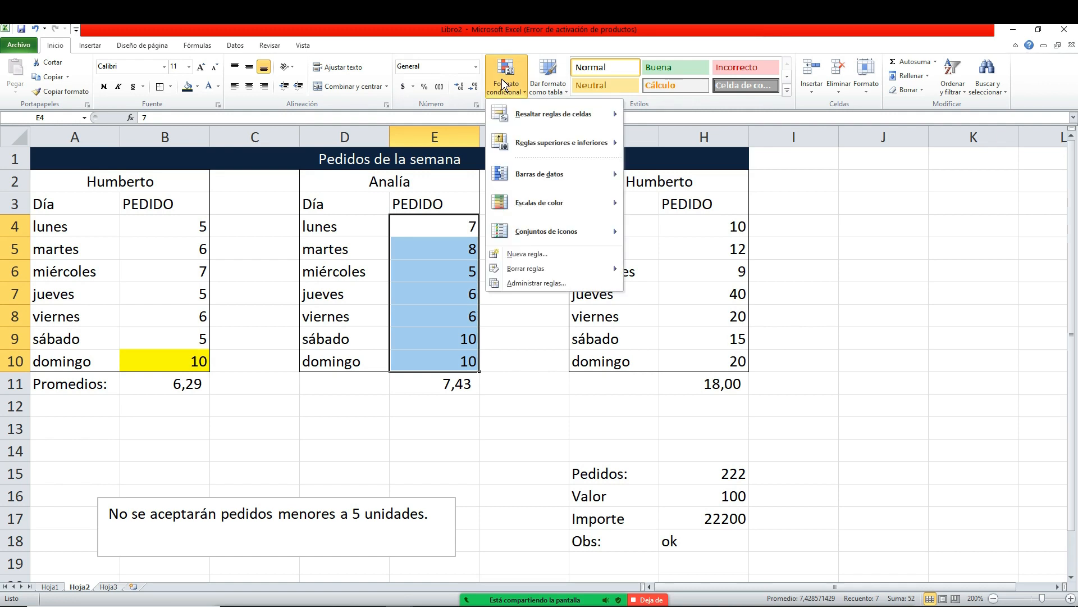
mouse_move(521, 113)
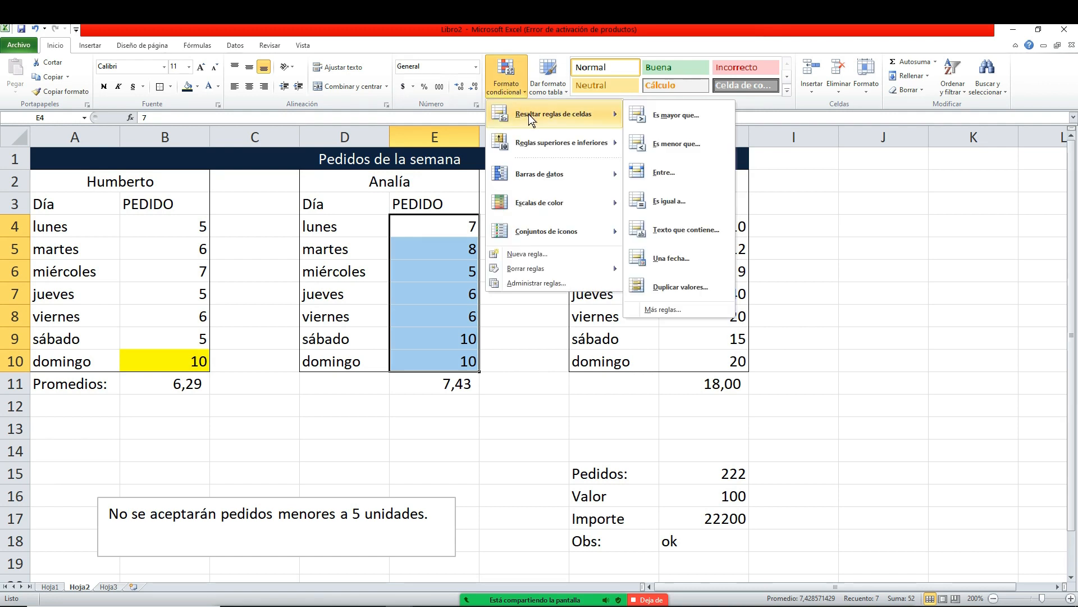
click(693, 144)
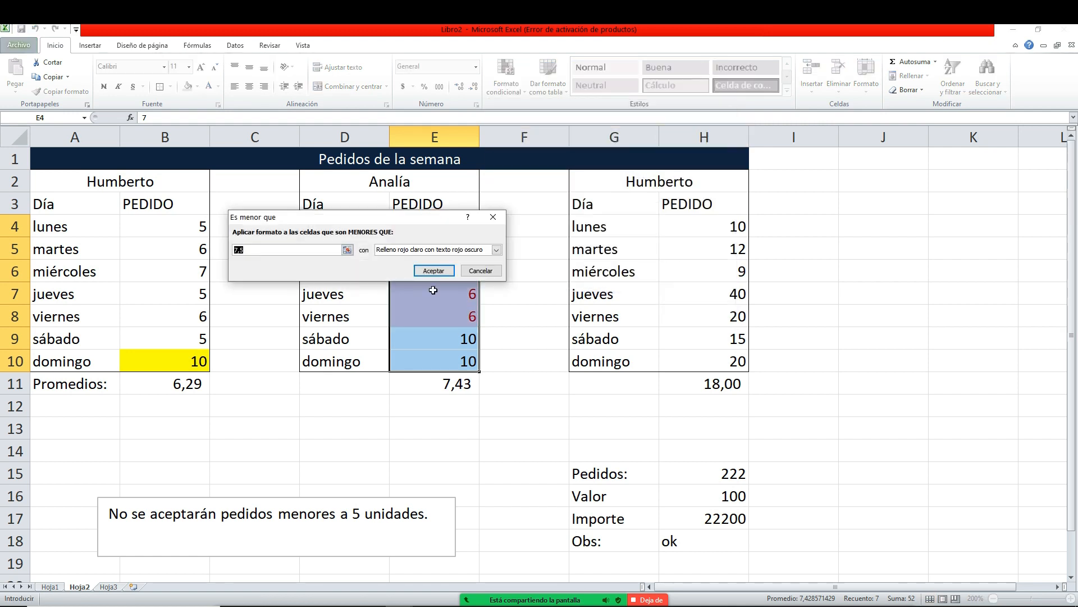
text(6)
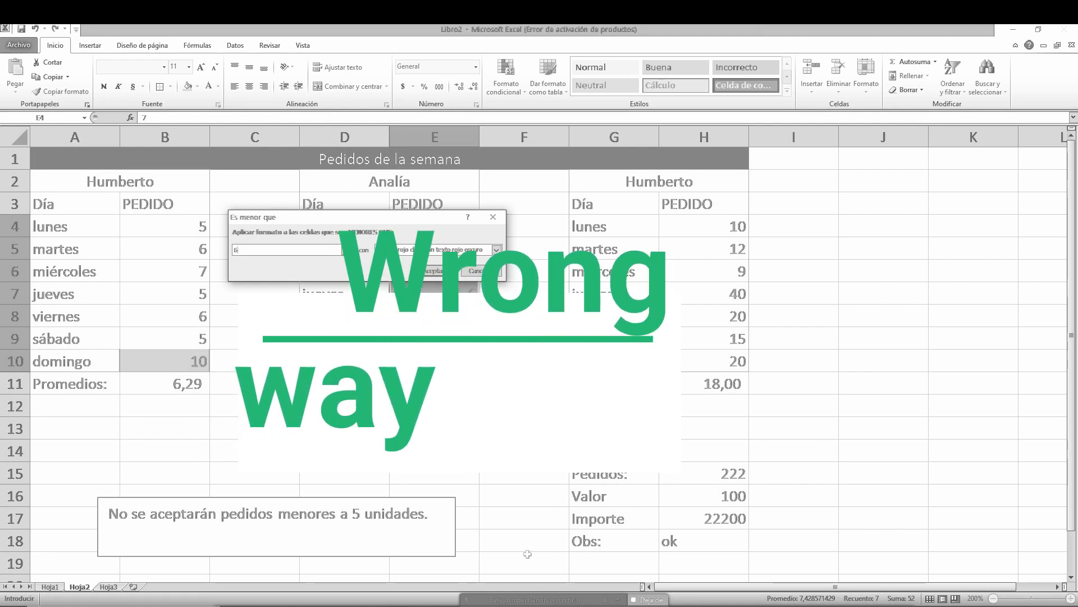
mouse_move(555, 604)
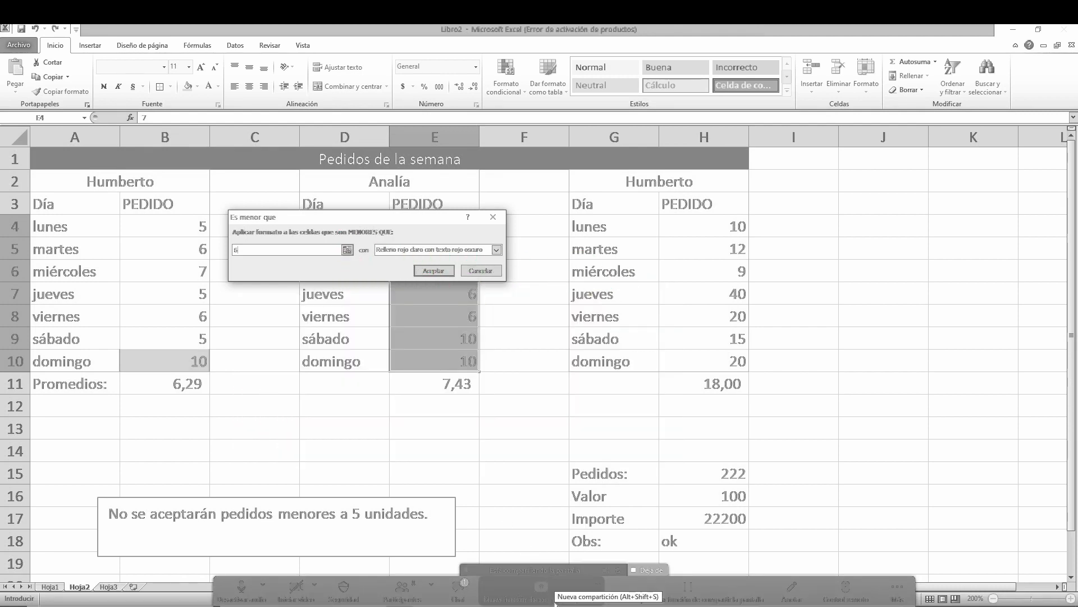
click(524, 530)
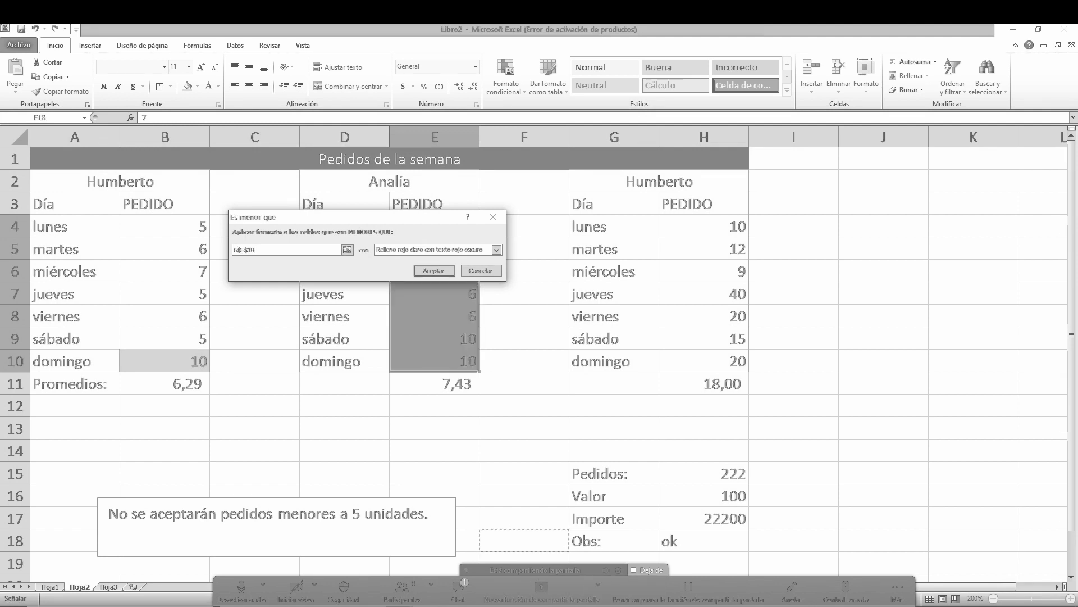
click(534, 606)
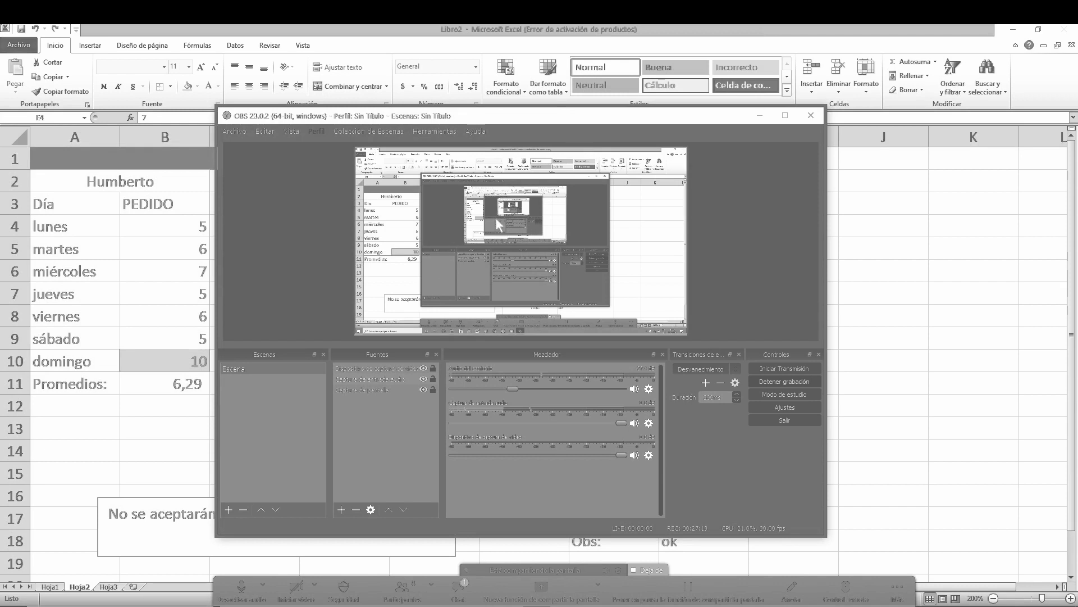
click(764, 118)
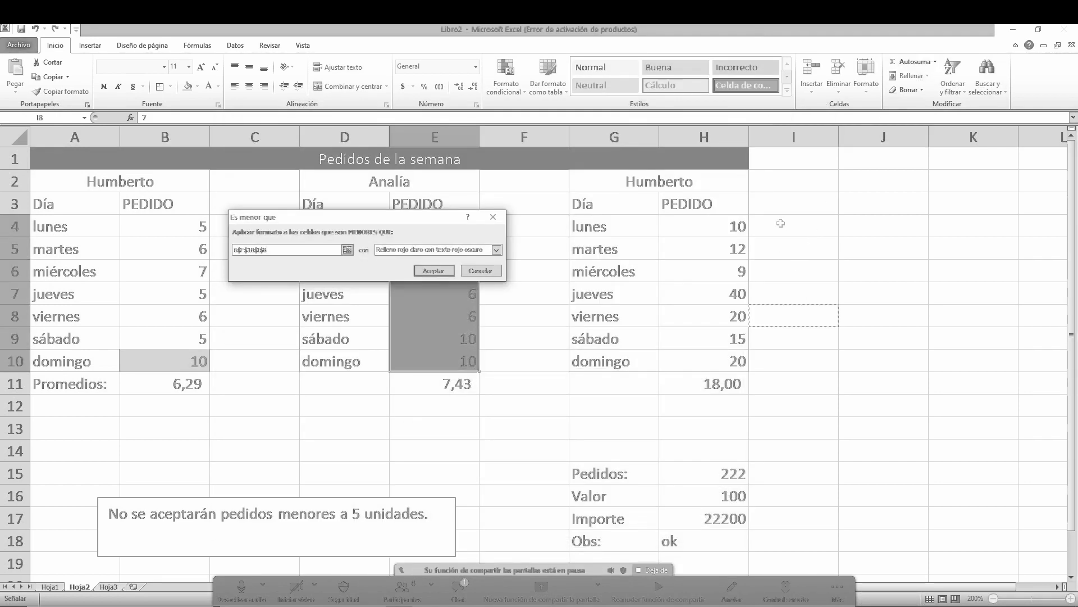
key(Return)
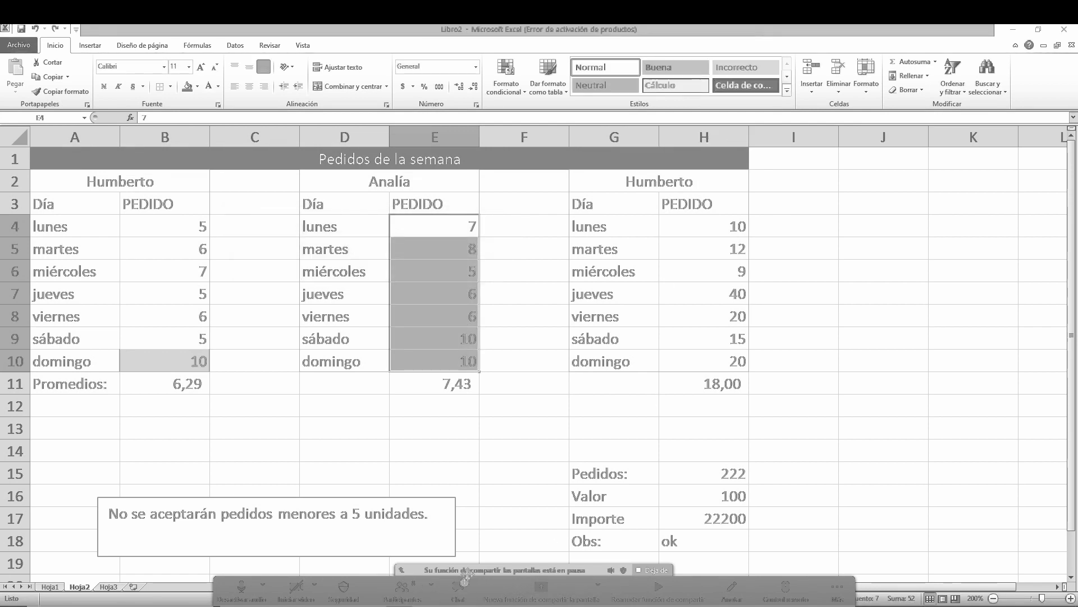
- Stop the paused screen share in the Zoom meeting and share the whole screen again
click(654, 569)
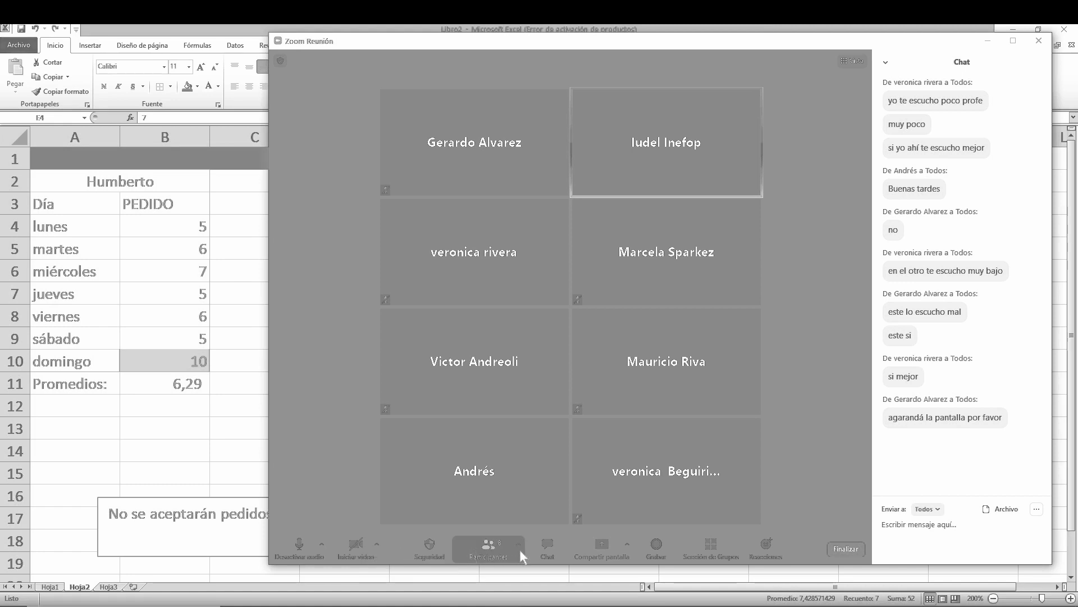
click(578, 548)
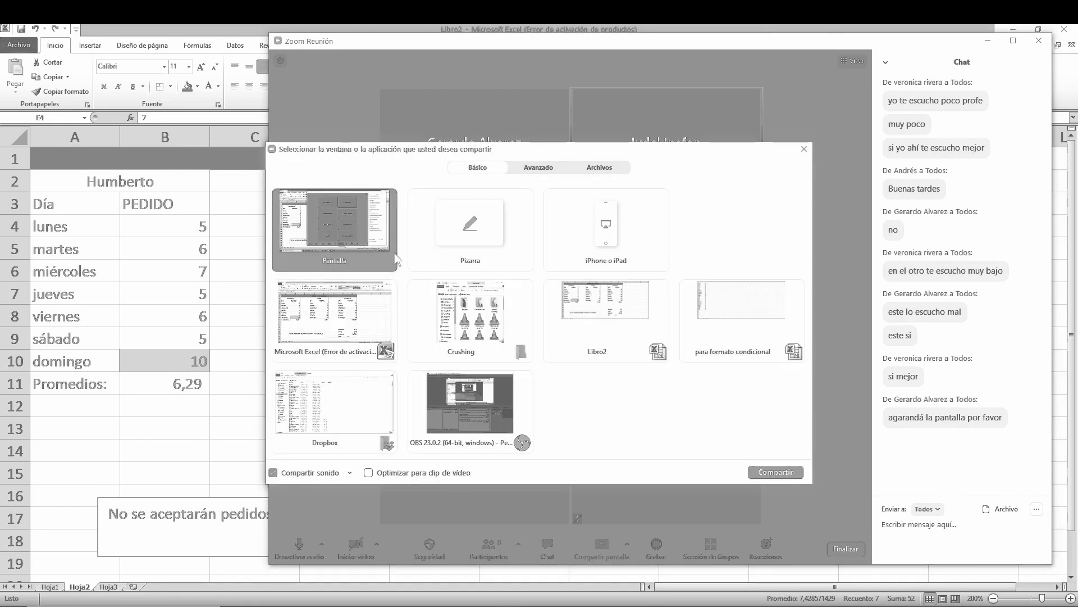
double_click(385, 245)
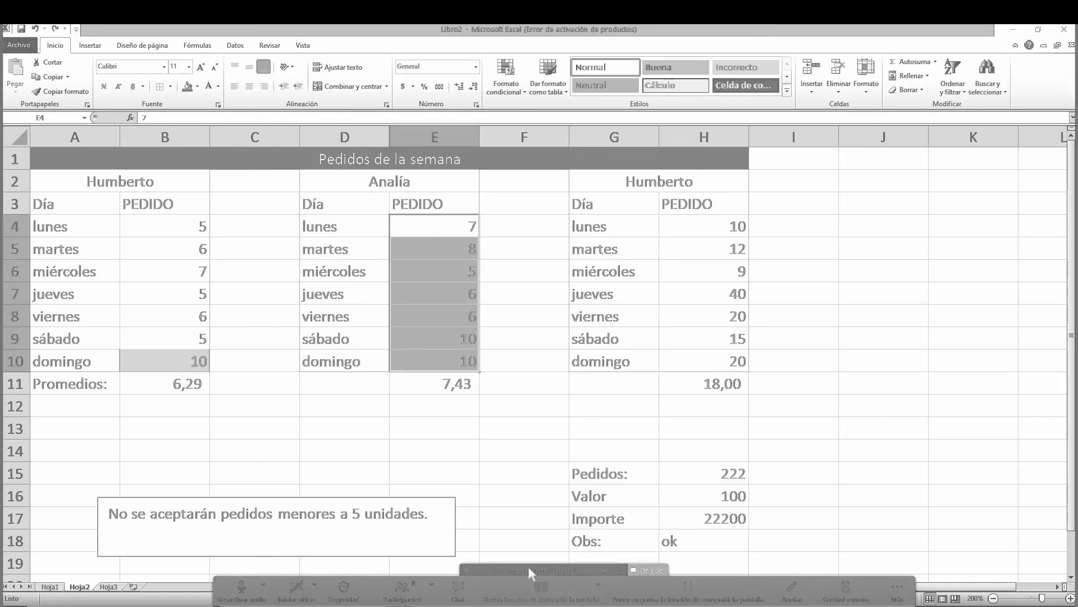
click(496, 435)
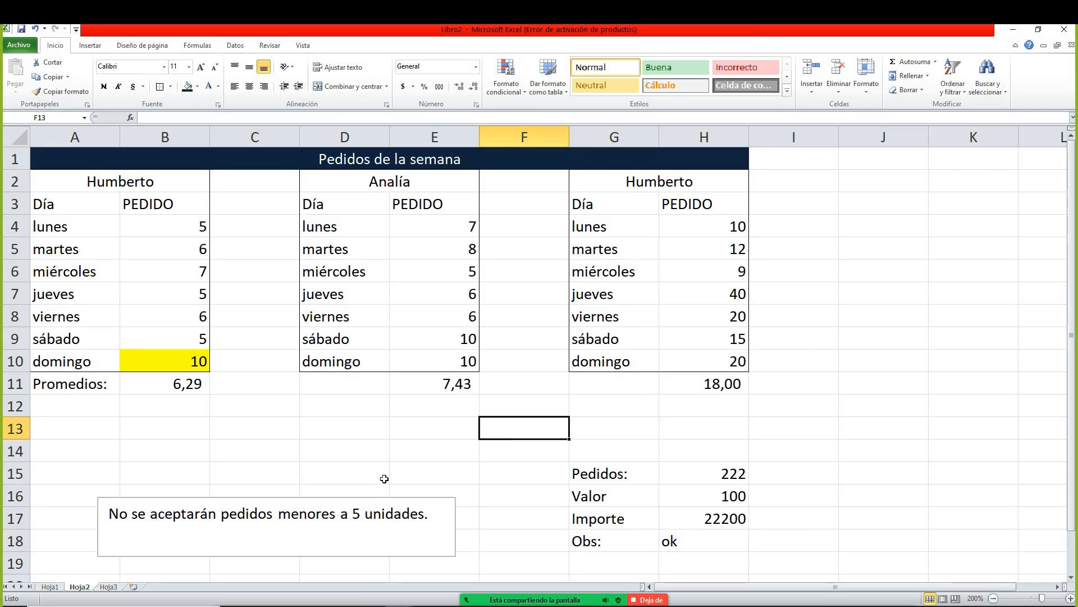
click(362, 466)
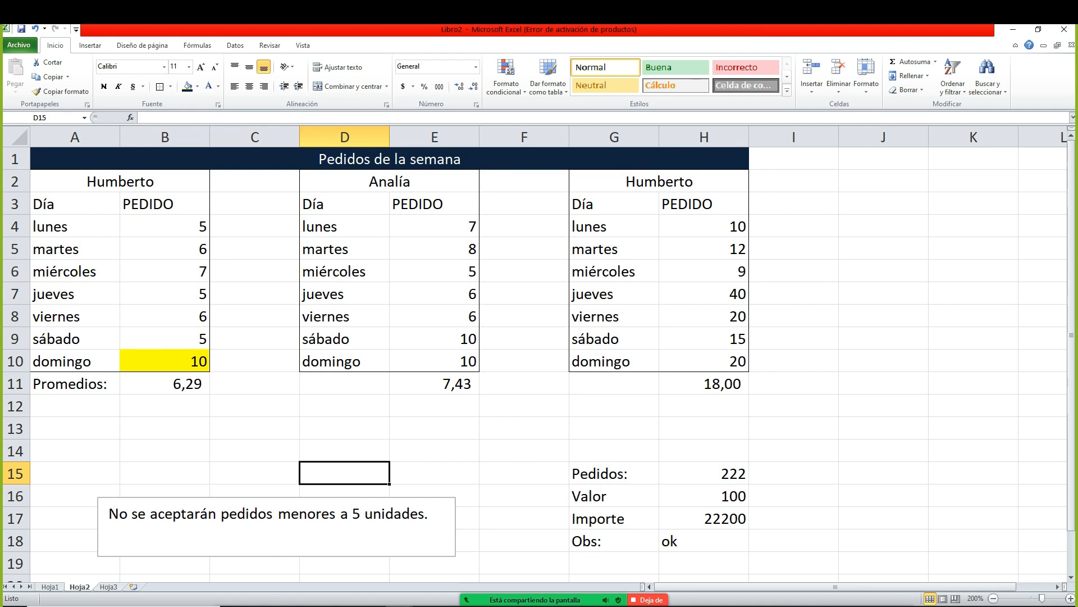
click(241, 390)
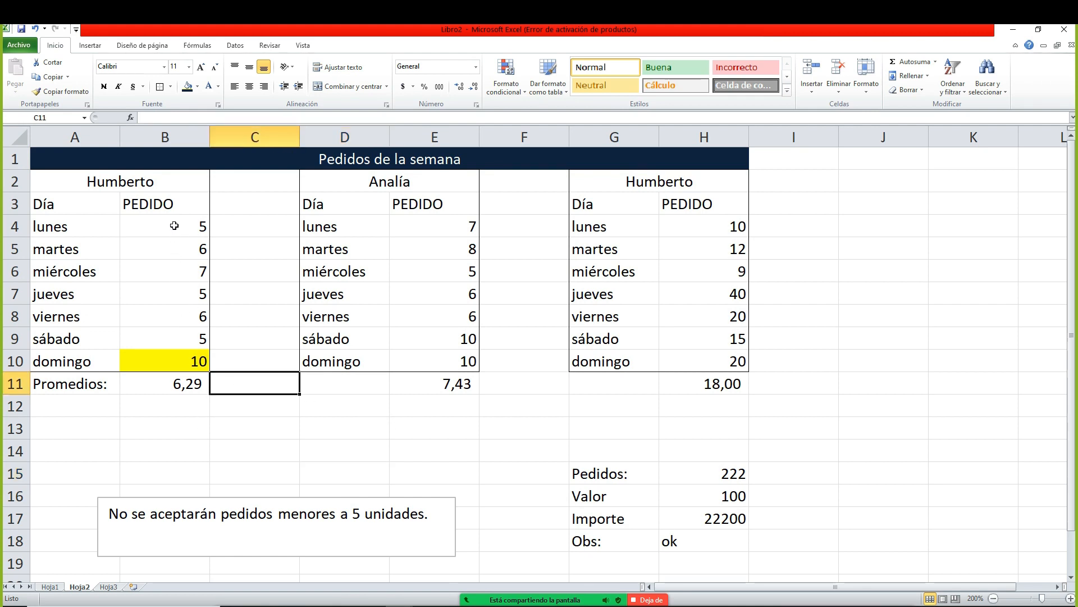
- Reapply a greater-than-9 conditional formatting rule with a custom yellow fill to the first table's orders in B4:B10
drag(174, 226, 180, 362)
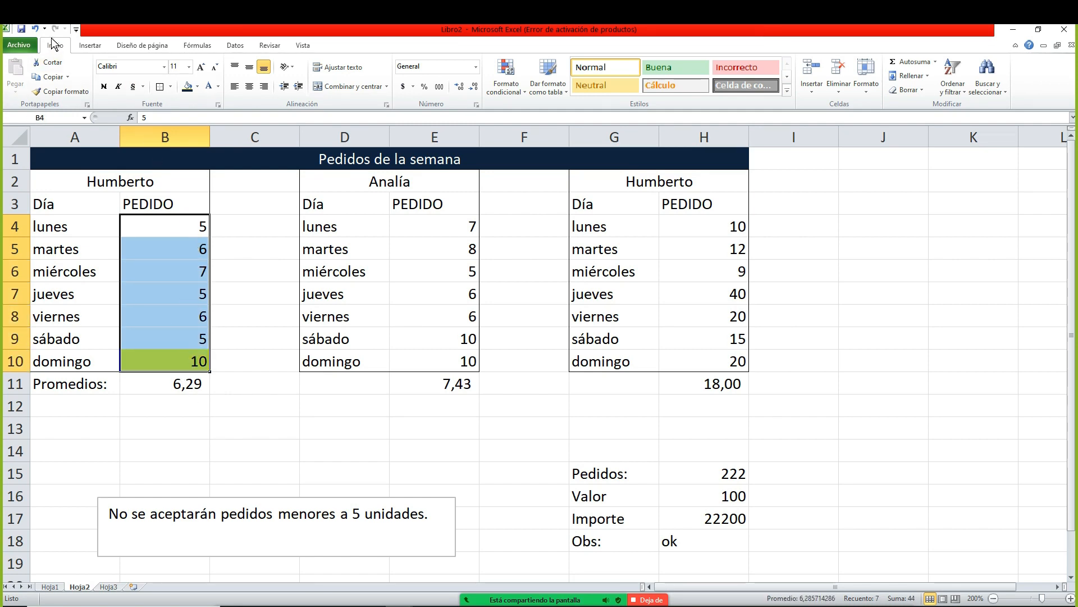
click(513, 86)
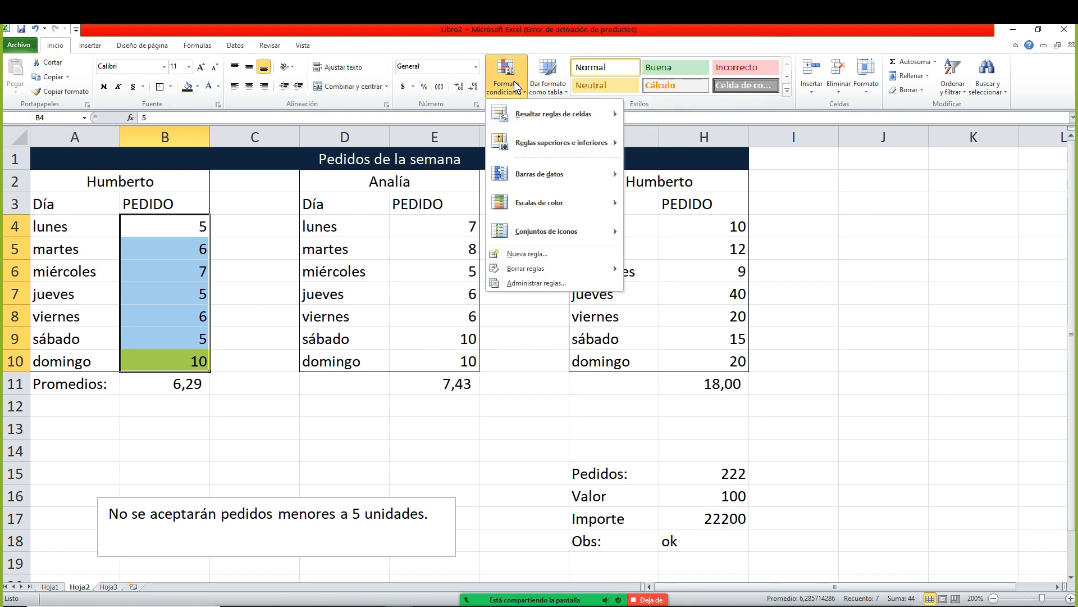
mouse_move(513, 113)
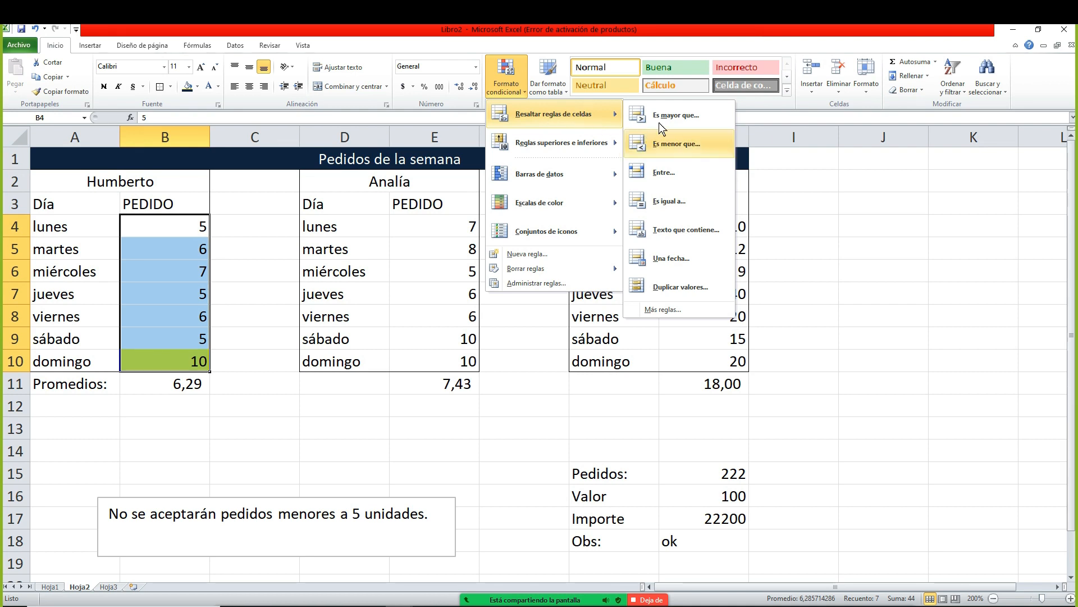
click(690, 117)
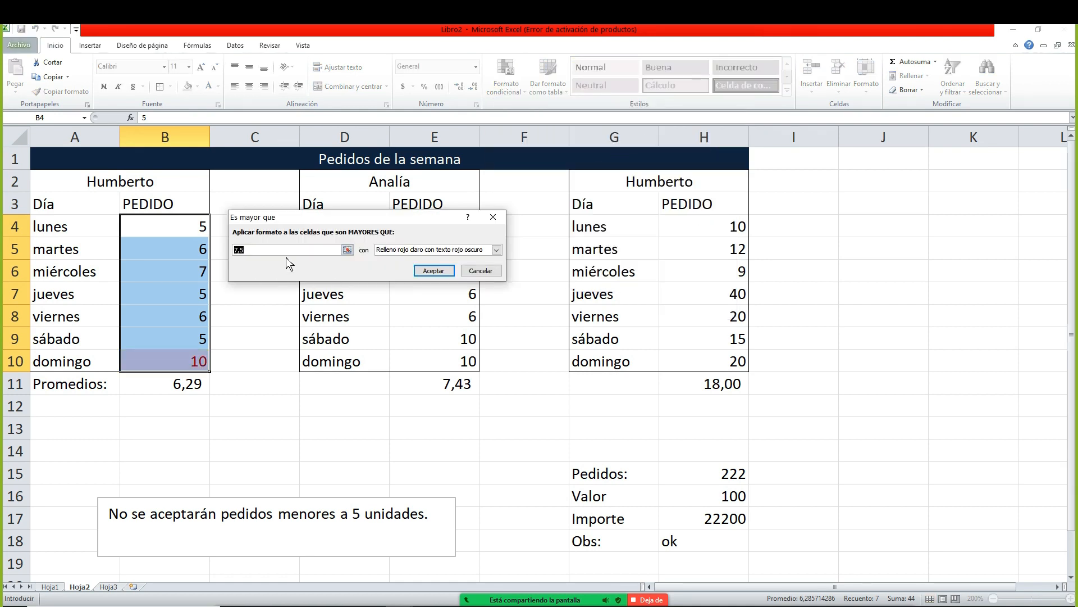
text(9)
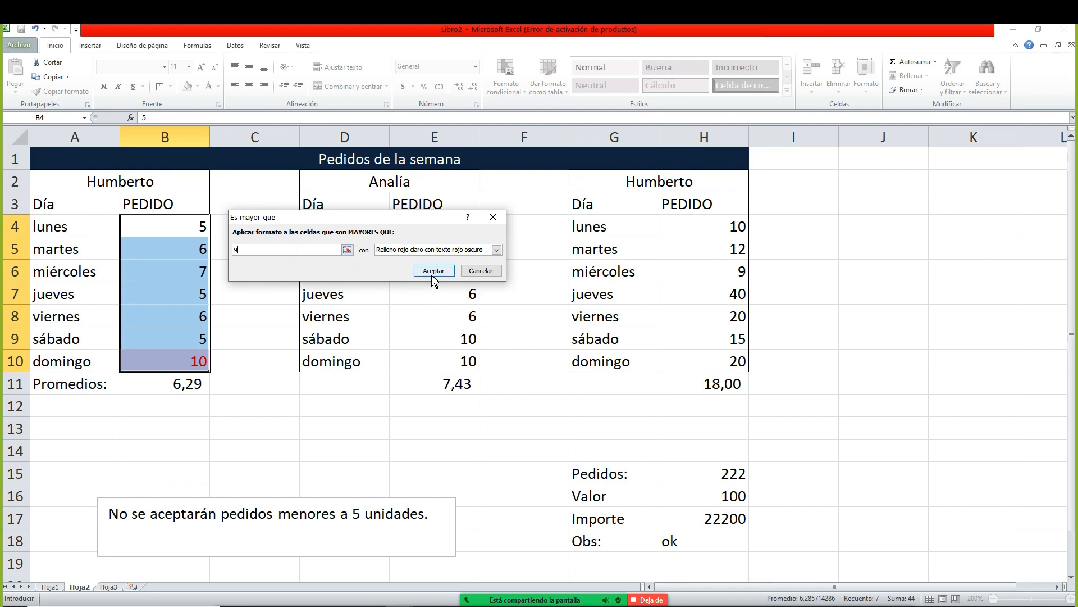
click(420, 251)
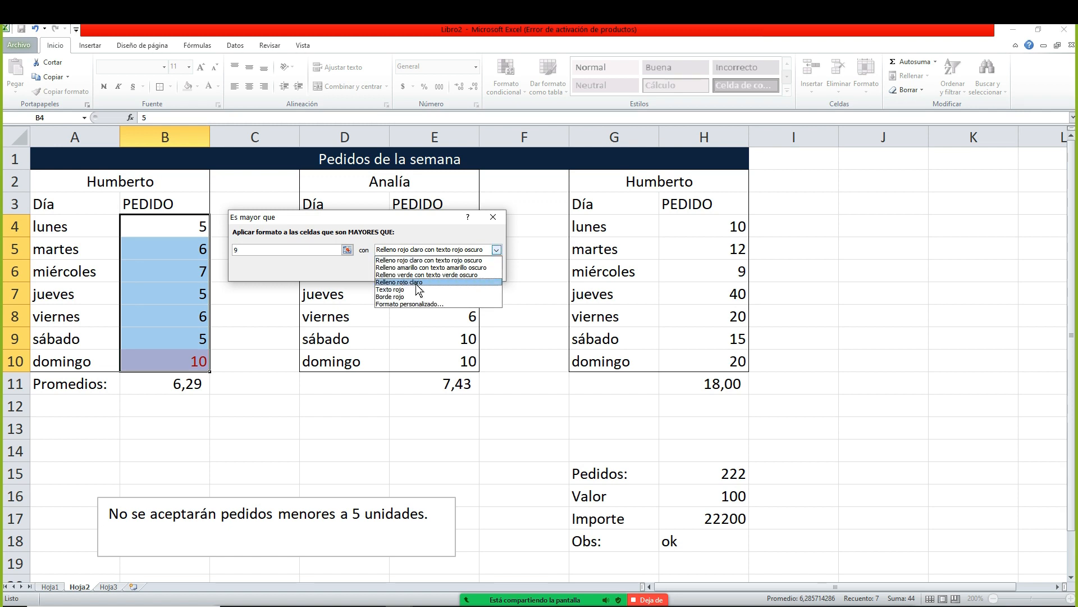
click(388, 303)
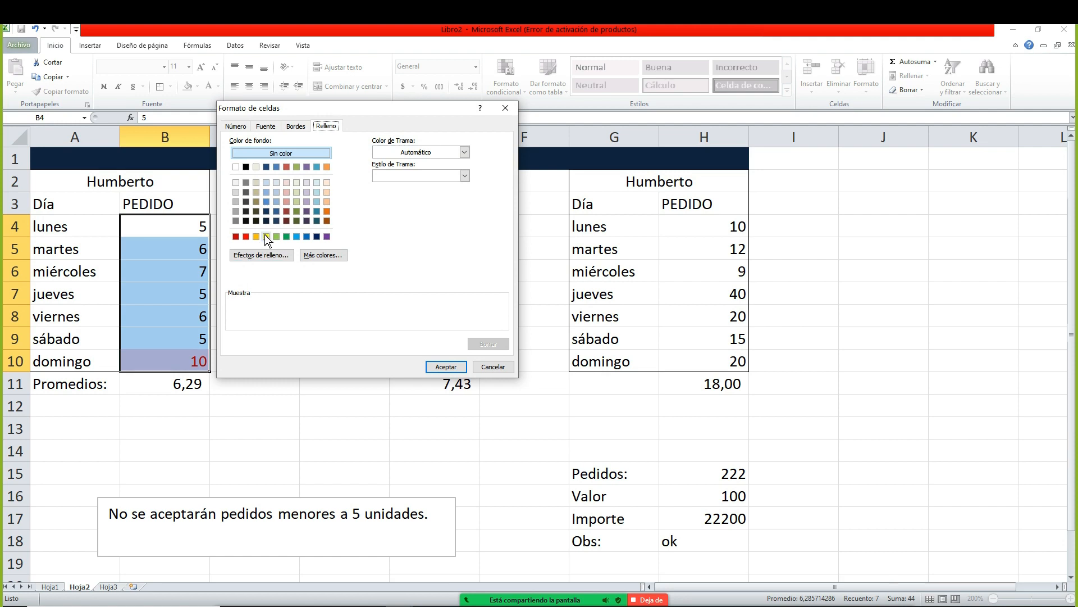
click(265, 235)
click(444, 367)
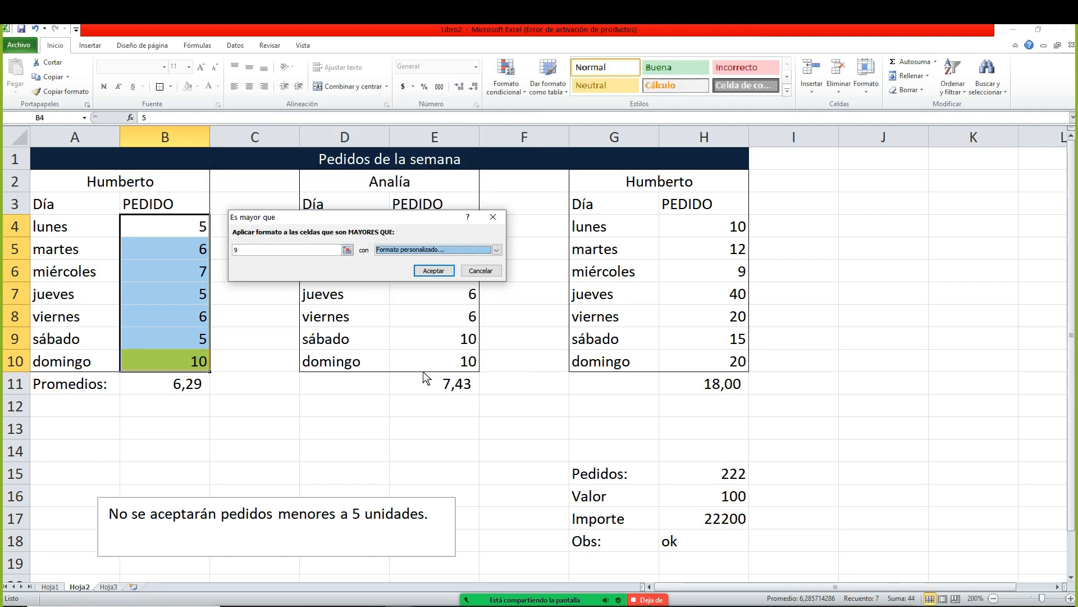
click(434, 270)
click(331, 401)
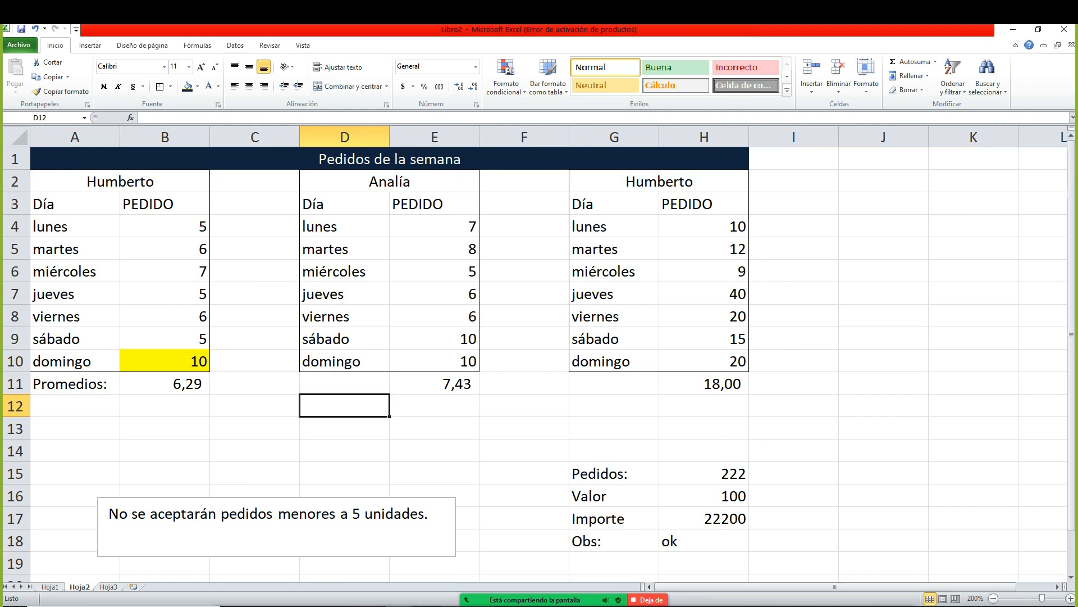
- Mute all participants in the Zoom meeting, allowing them to unmute themselves, and minimise the participant list
mouse_move(582, 599)
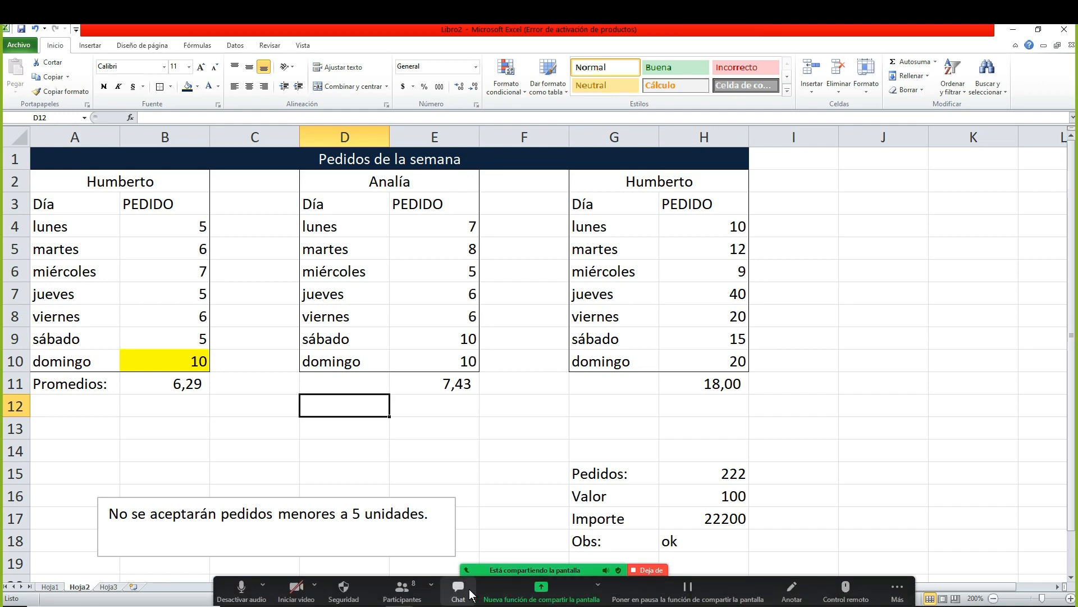
click(418, 598)
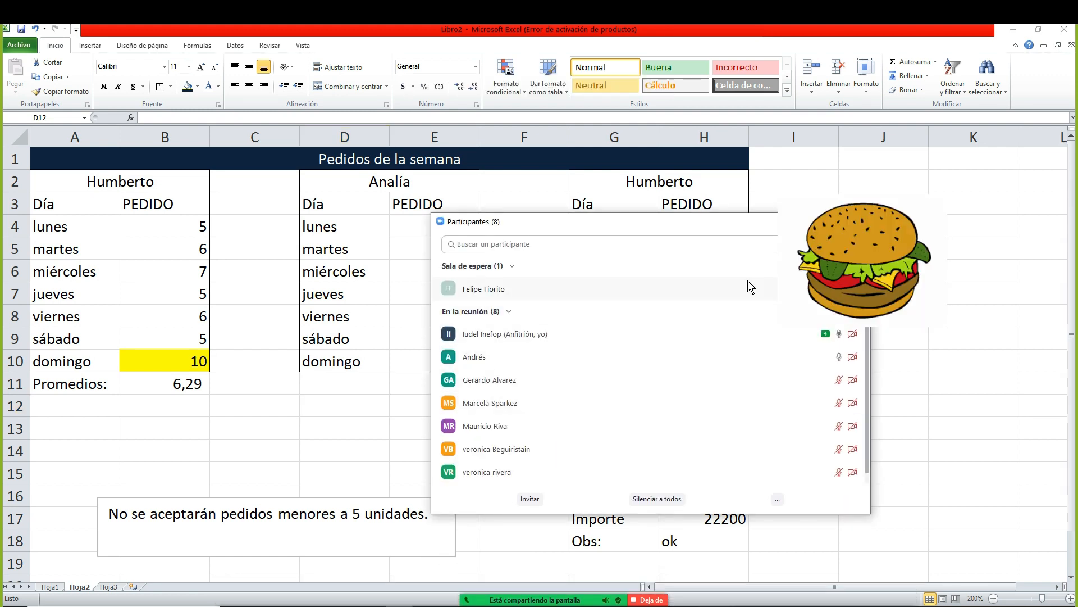
click(653, 499)
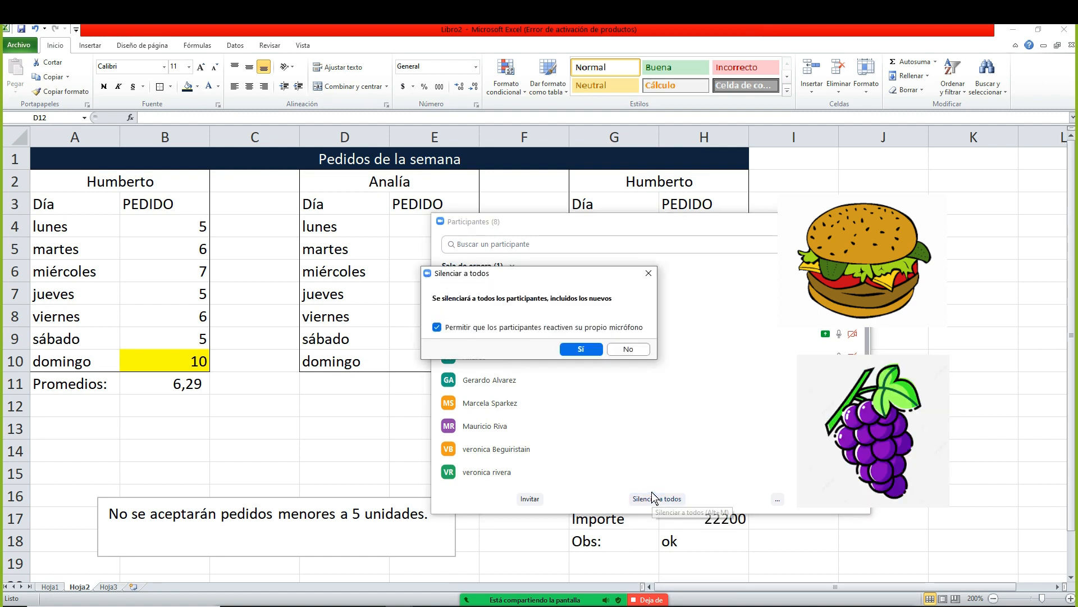
click(580, 349)
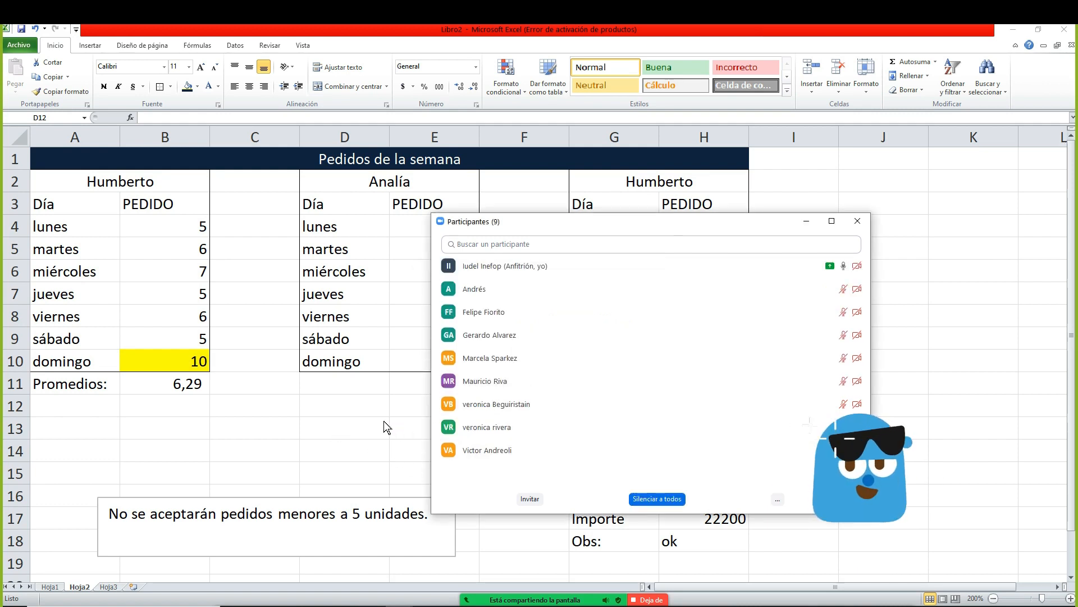
click(807, 222)
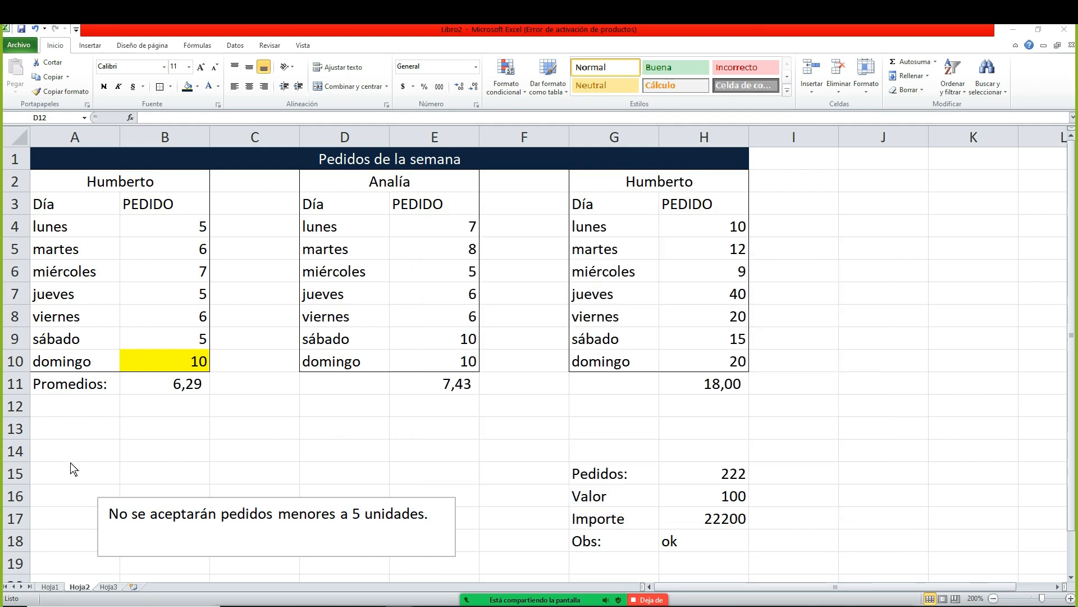
- Apply an equal-to-5 conditional formatting rule with light red fill and dark red text to the second table's orders in E4:E10
drag(429, 233, 429, 360)
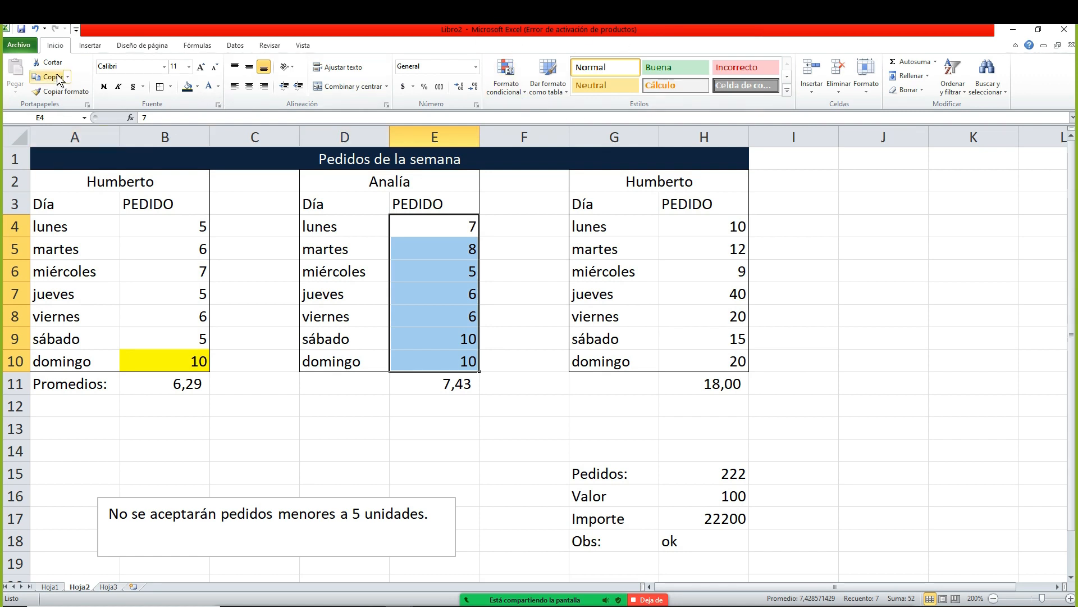
click(497, 95)
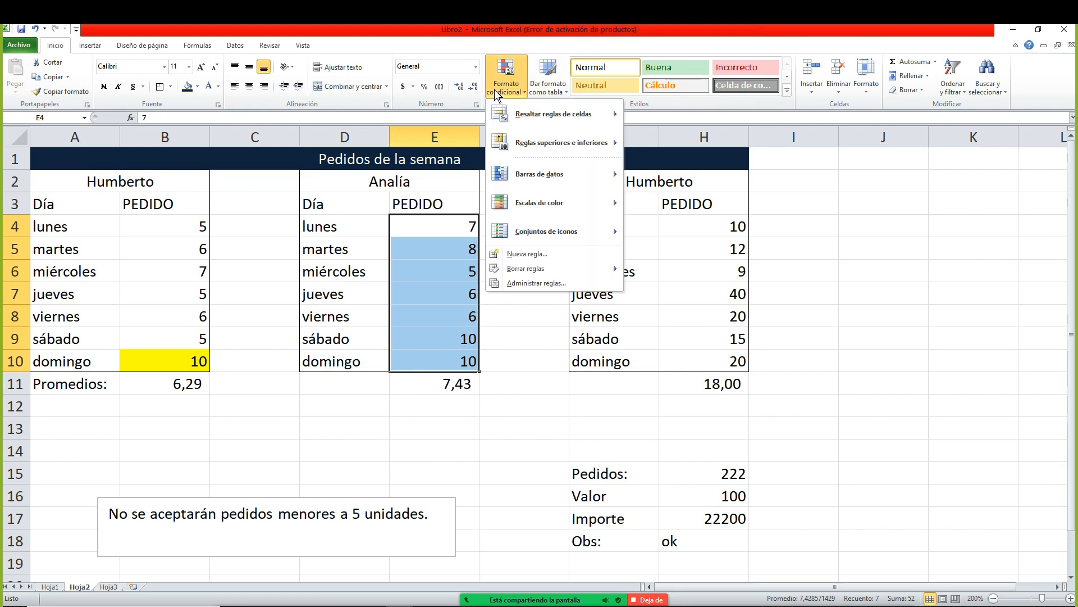
mouse_move(510, 113)
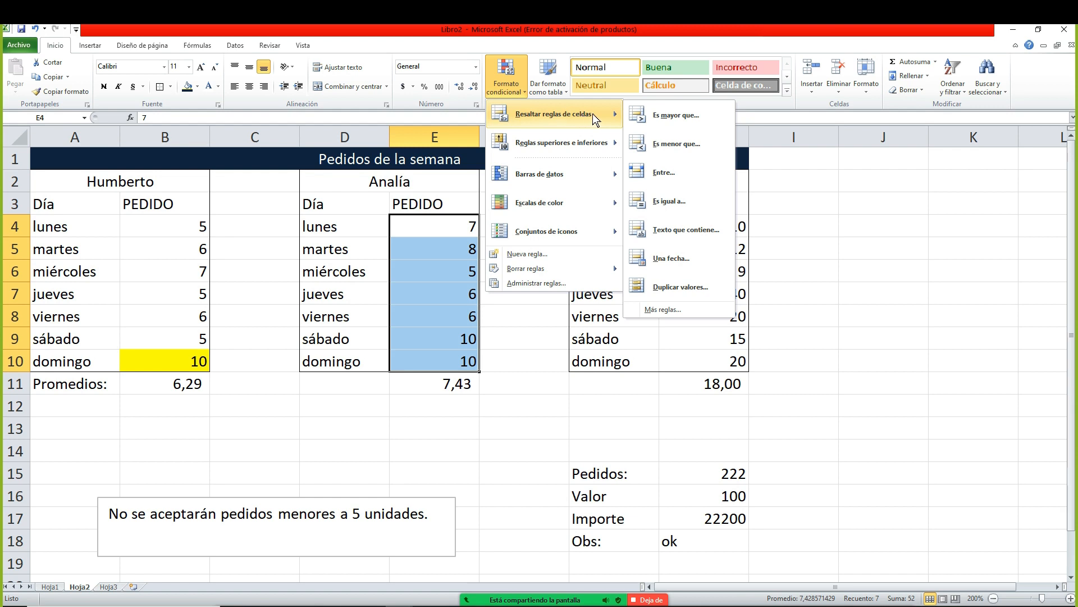
click(655, 203)
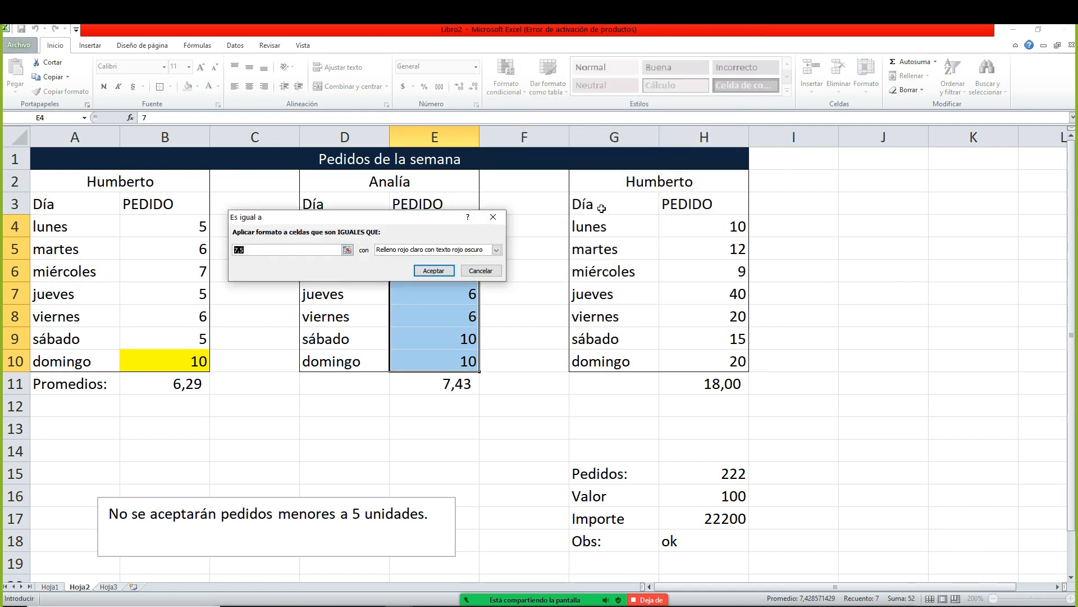
text(5)
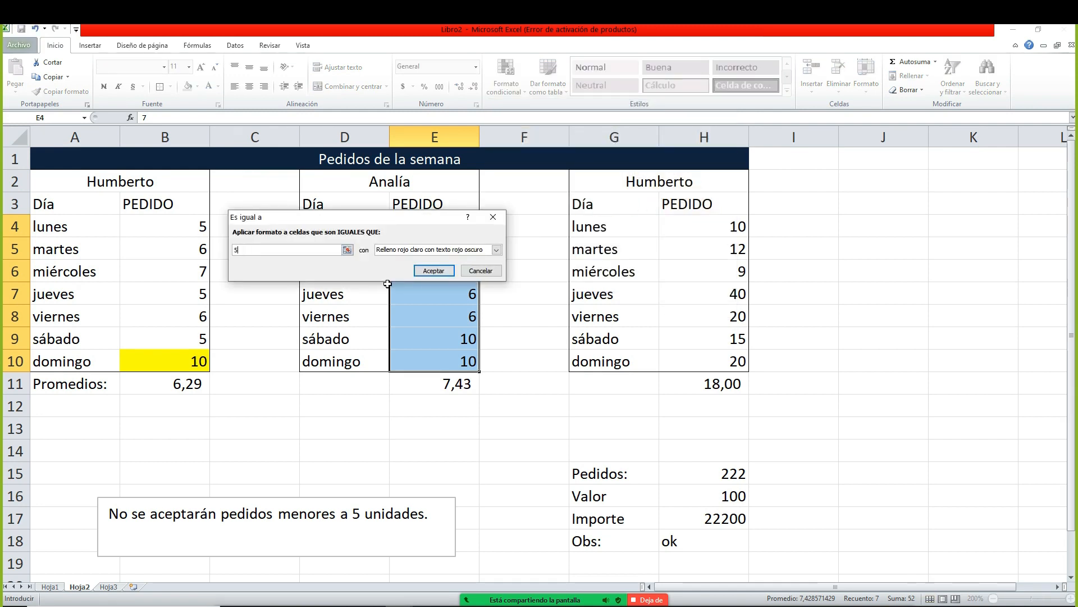
click(440, 274)
click(438, 311)
key(Up)
key(Up)
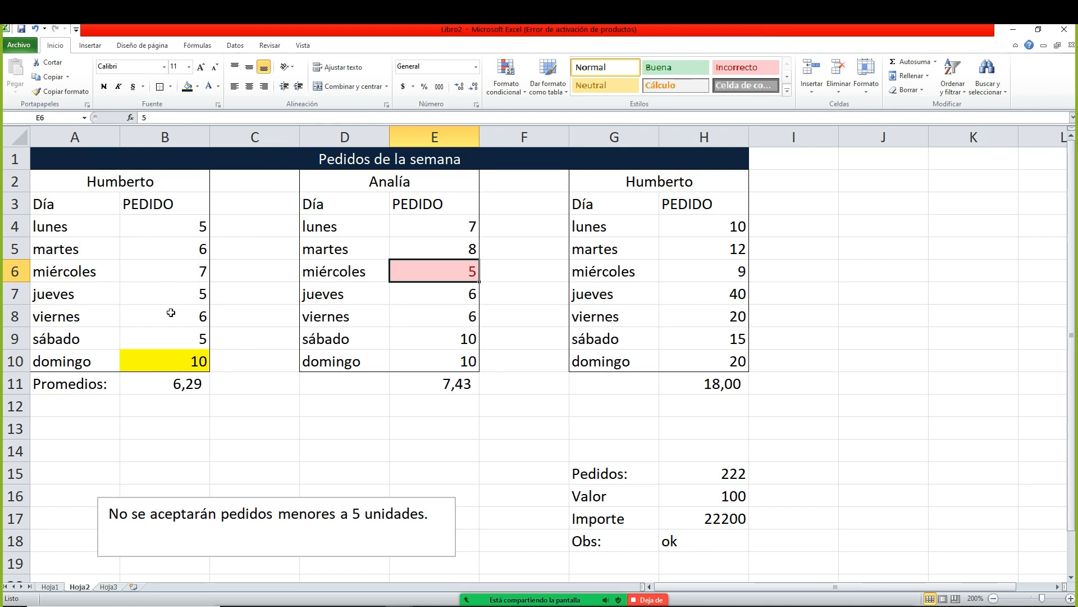
- Test the first table's greater-than-9 rule by changing the domingo order in B10 to 9 and restoring it to 10
click(171, 366)
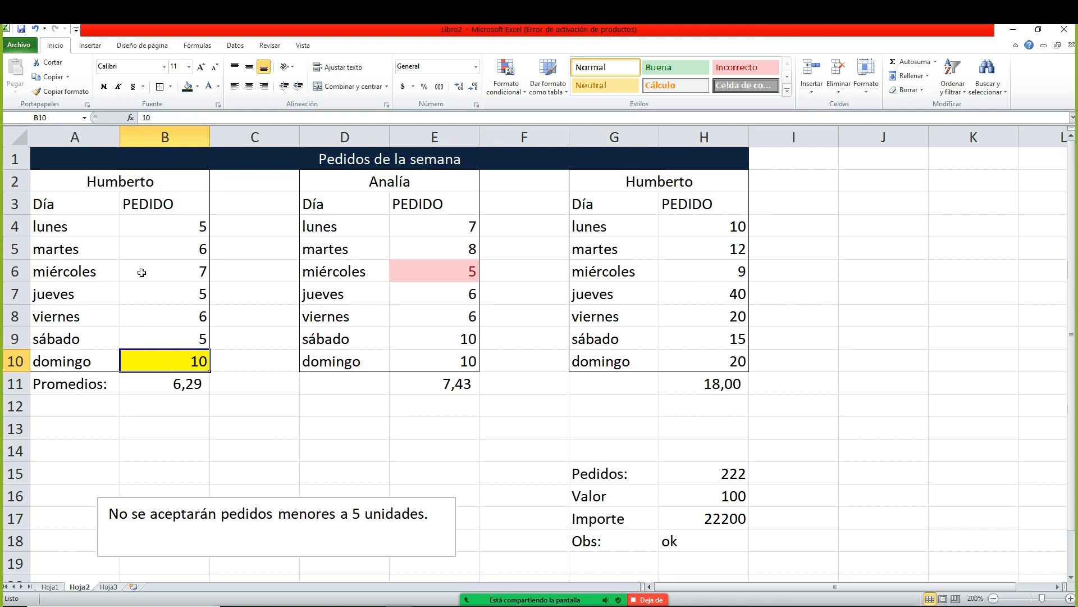
text(9)
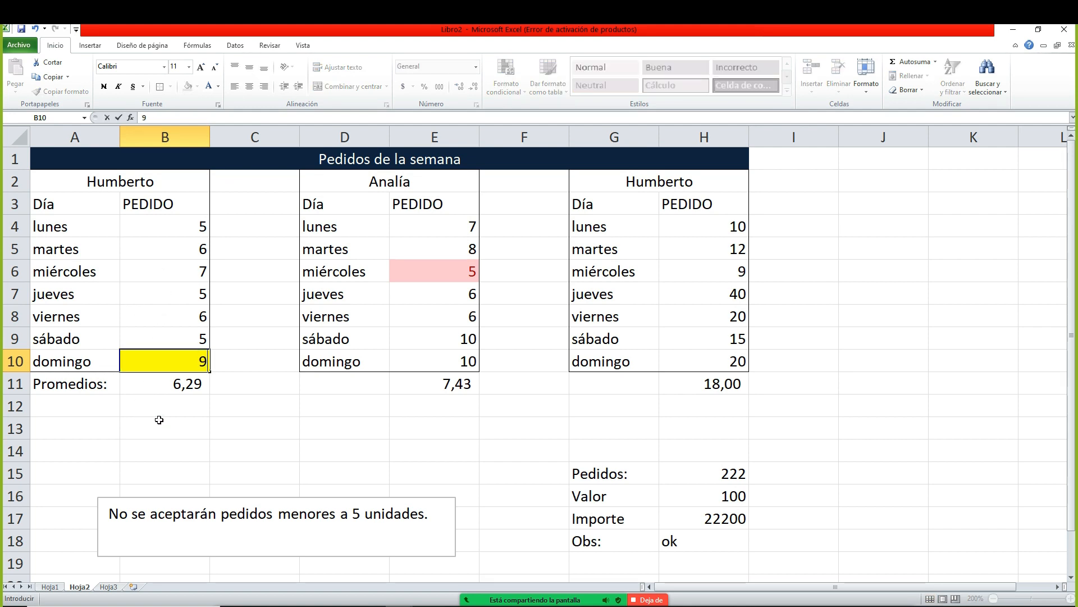
key(Return)
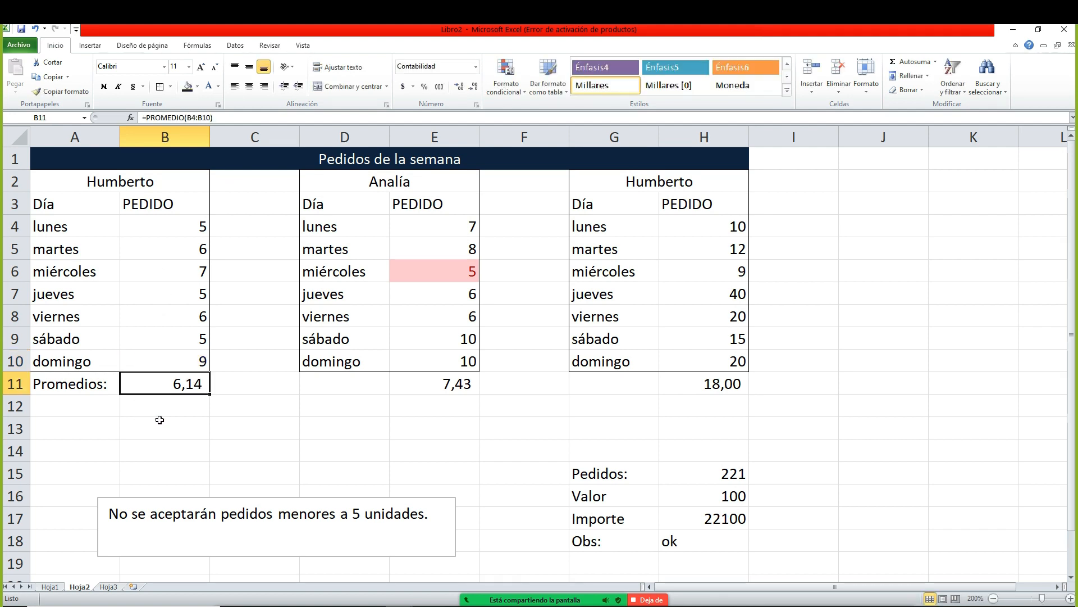
click(182, 365)
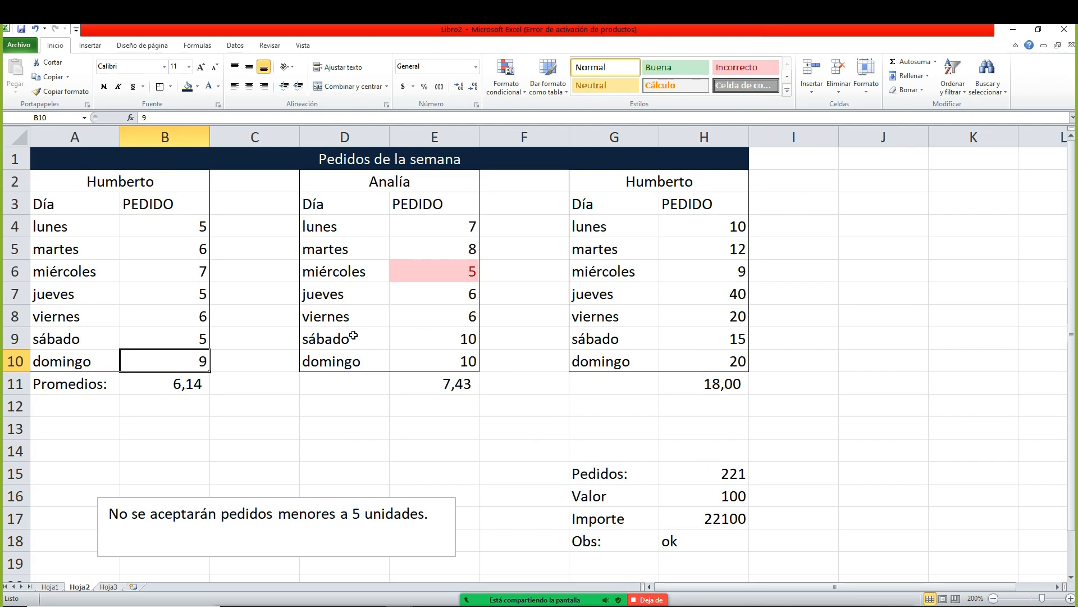
text(10)
key(Return)
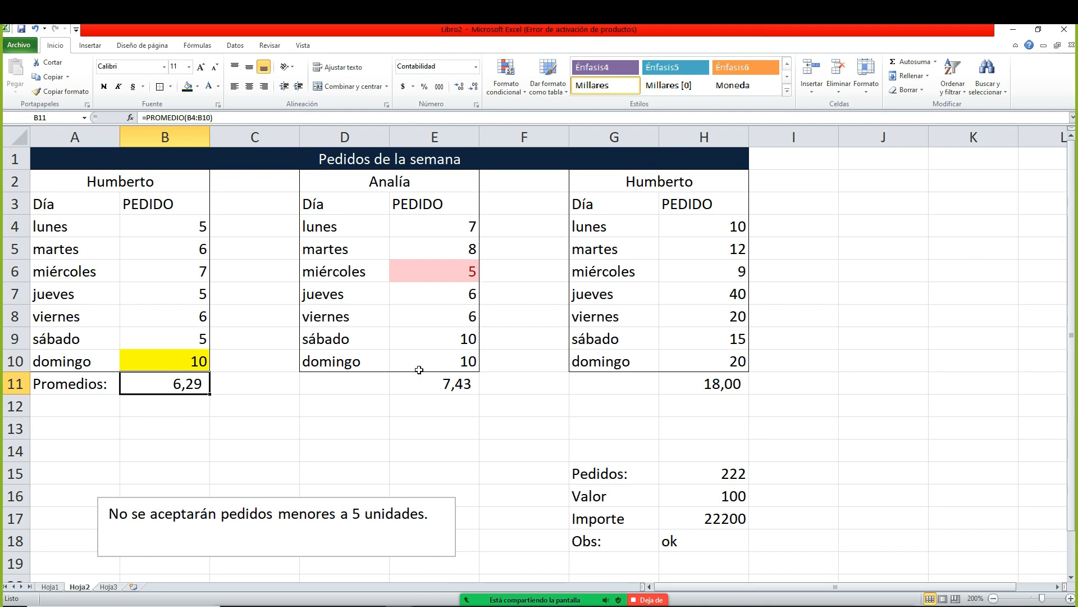
- Examine the formulas behind the Pedidos total in H15 and the first table's average in B11
click(180, 366)
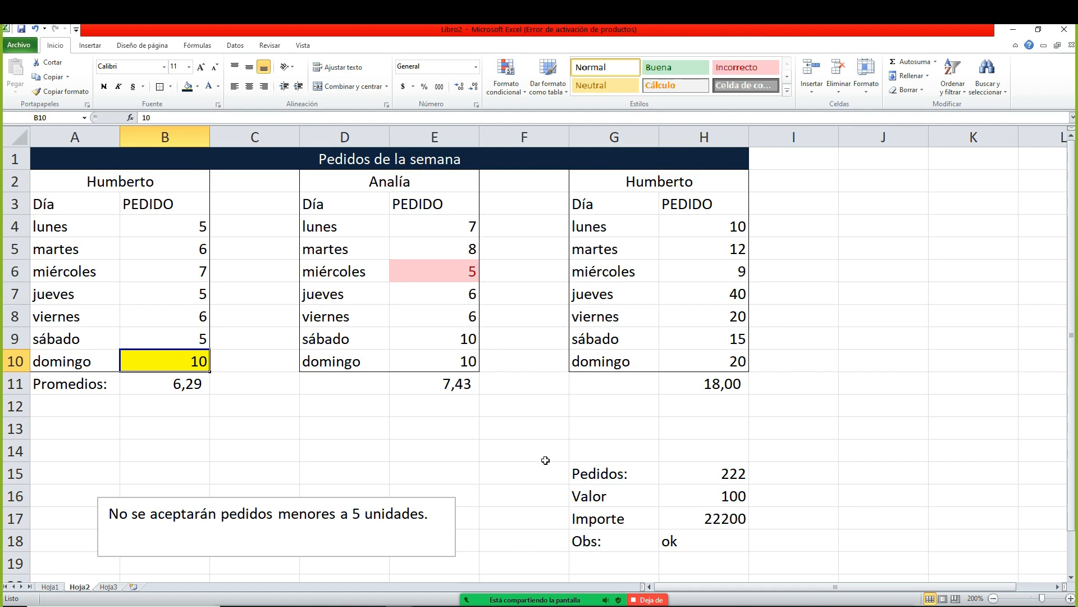
double_click(719, 478)
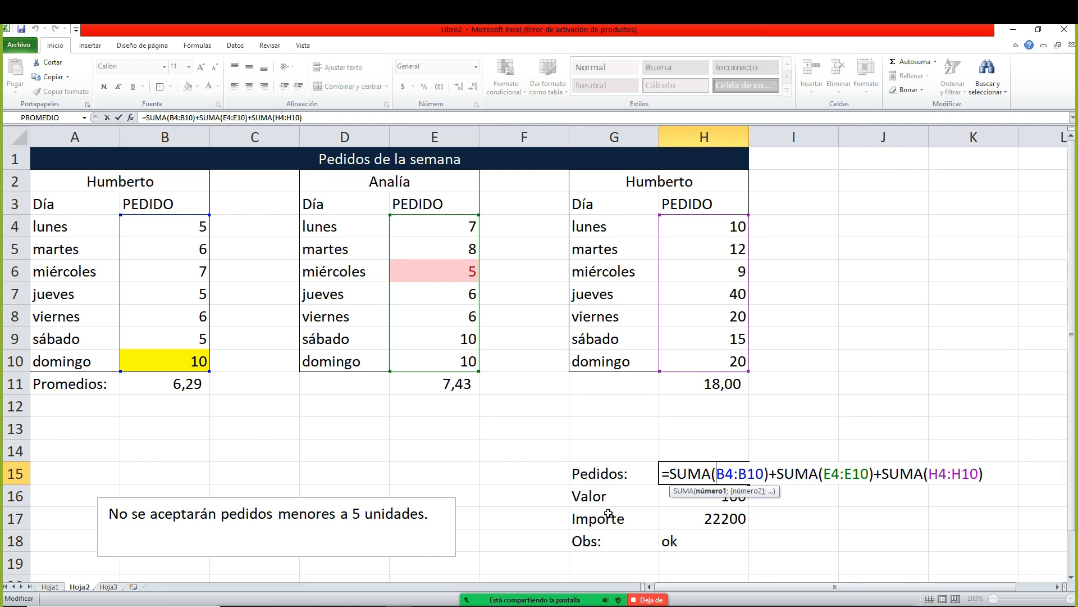
key(Escape)
click(614, 428)
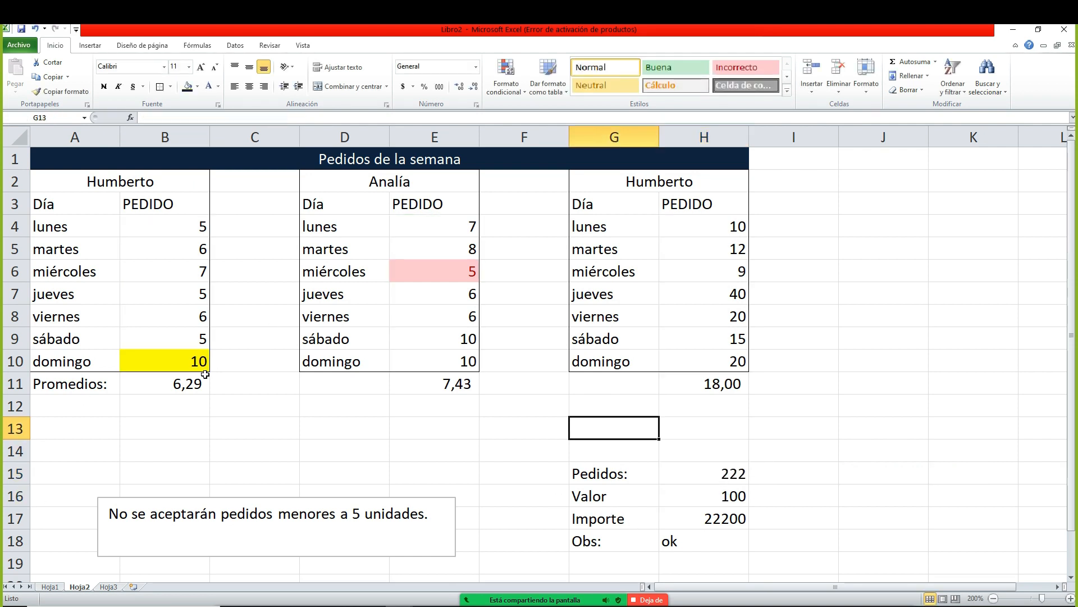
click(199, 400)
click(187, 384)
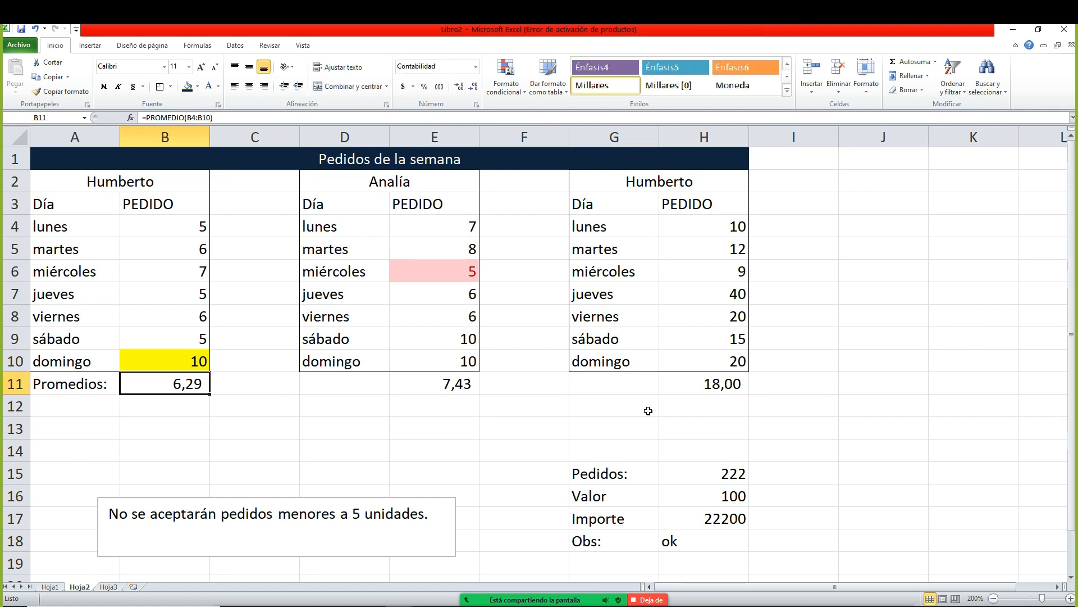
click(727, 475)
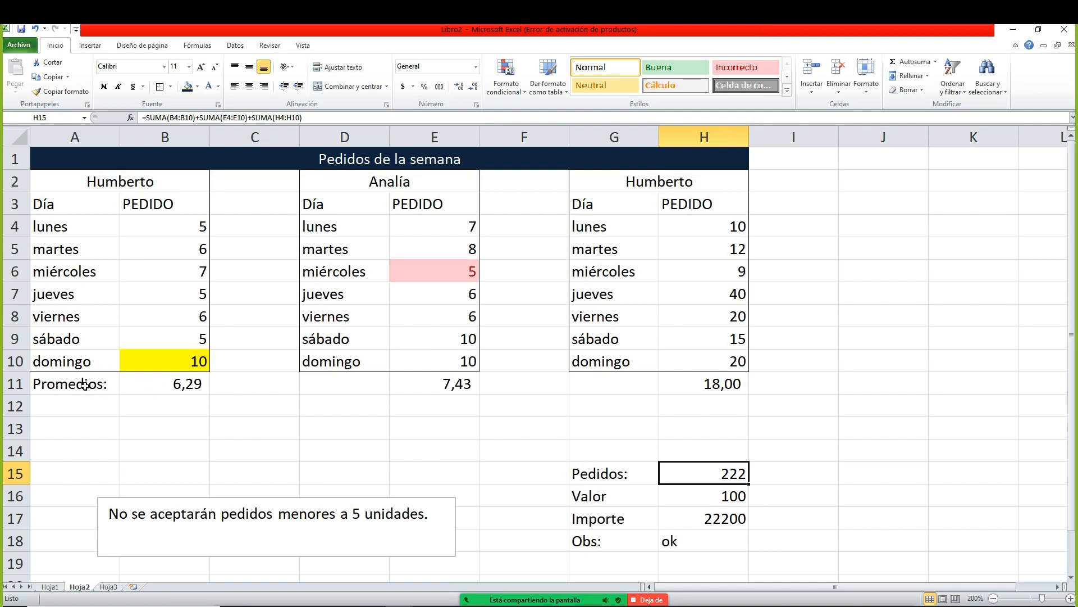
- Move the averages row A11:H11 down to row 12 and label the freed cell A11 "total"
drag(84, 386, 702, 383)
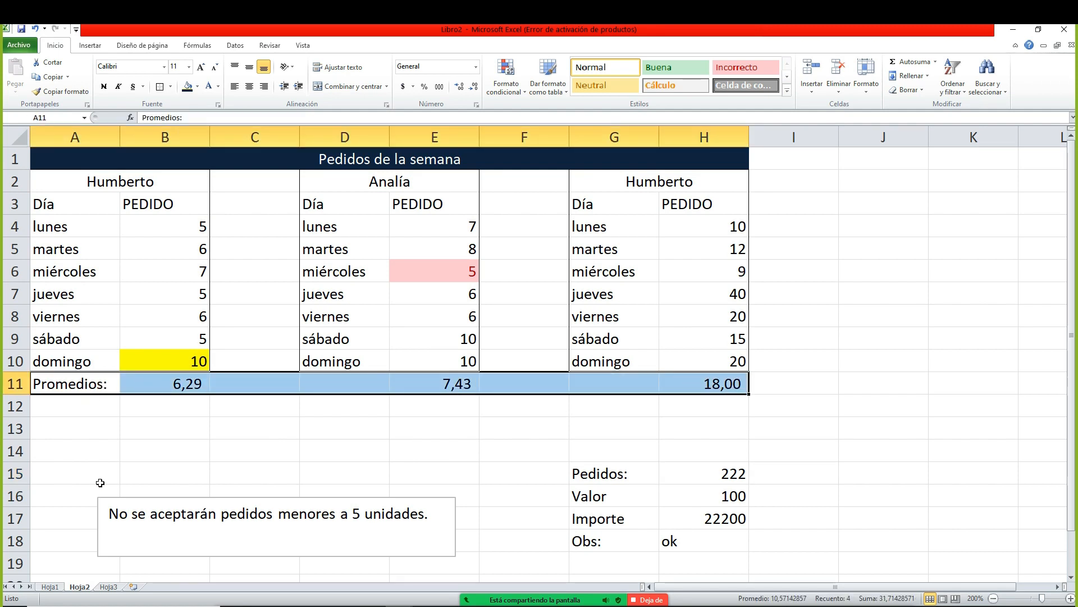
drag(204, 395, 204, 403)
click(108, 383)
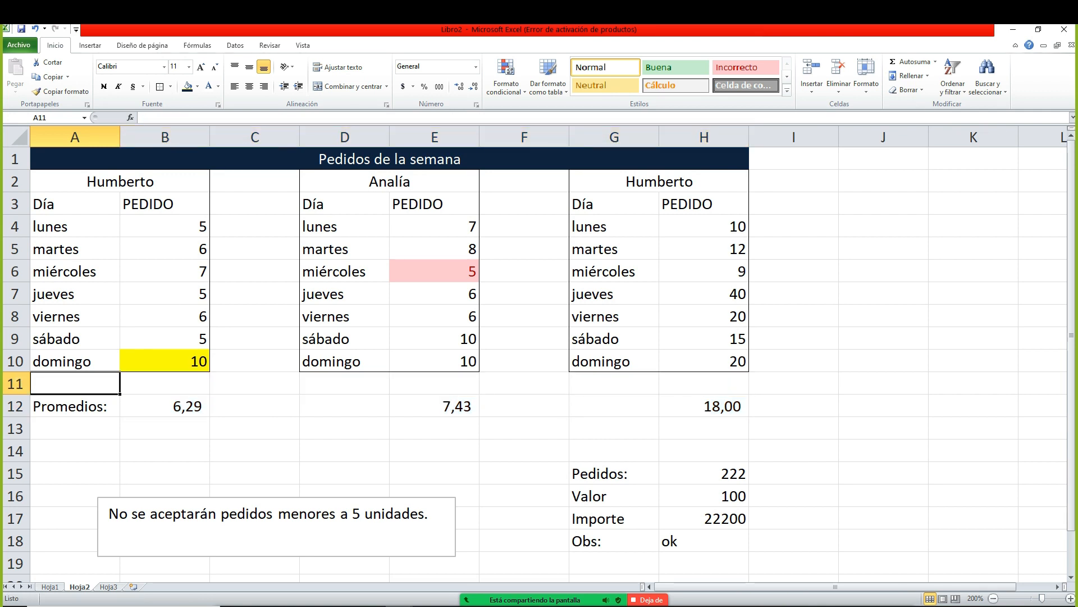
text(S)
key(BackSpace)
key(BackSpace)
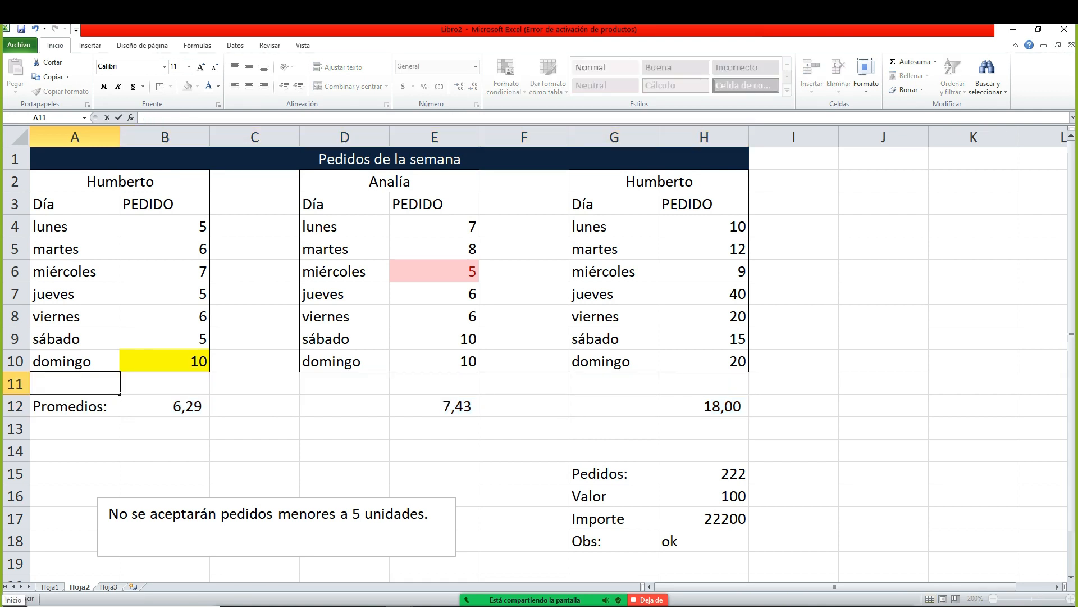
text(tot)
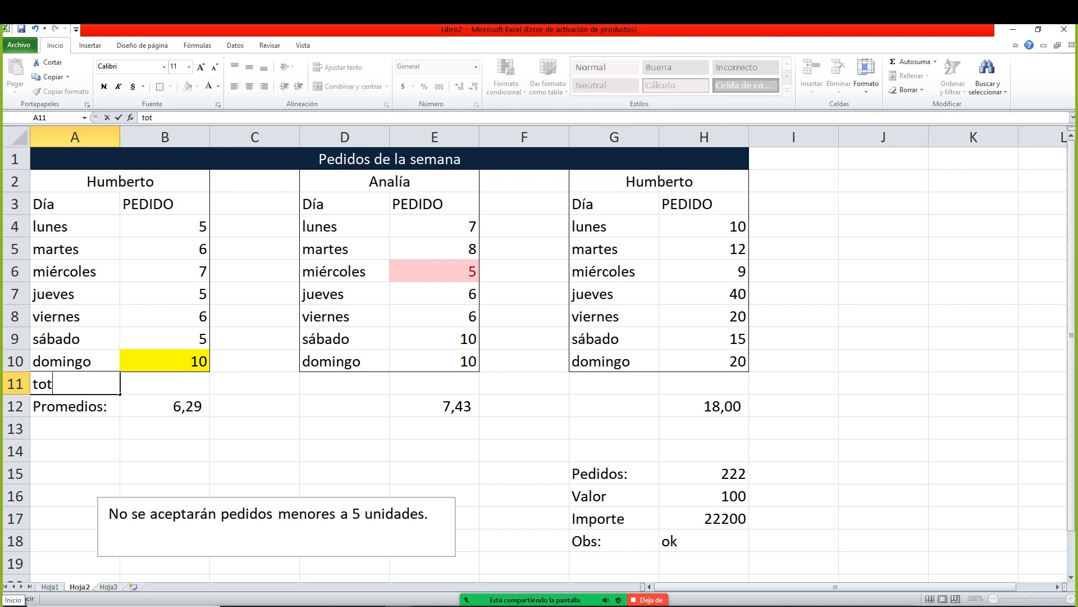
text(al)
key(BackSpace)
text(al)
key(Return)
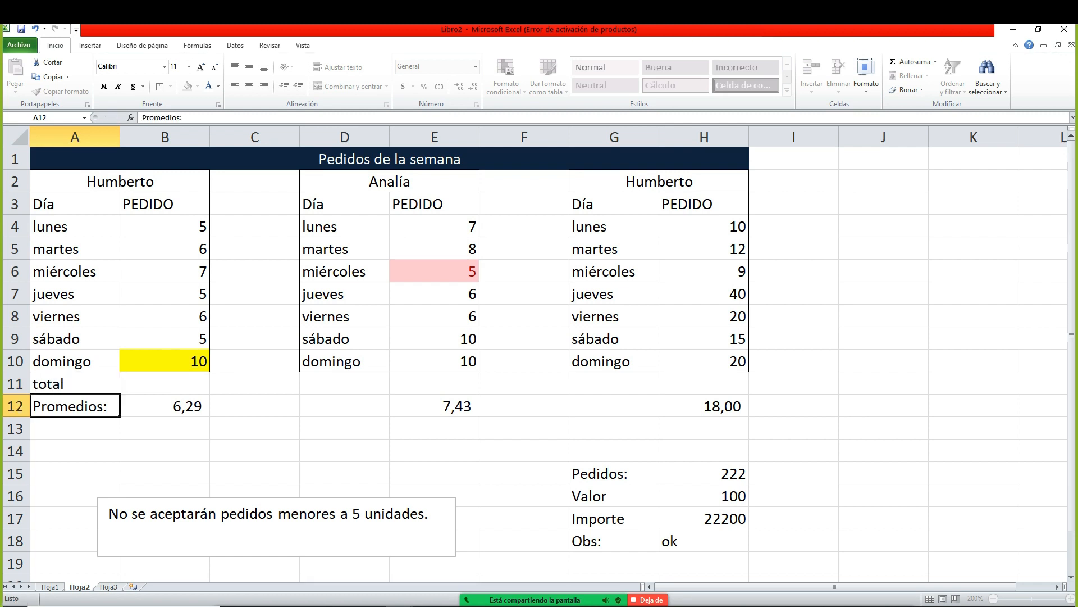
- Total the first table's orders in B11 with a SUMA formula over B4:B10
key(Up)
key(Right)
text())
text(=suma()
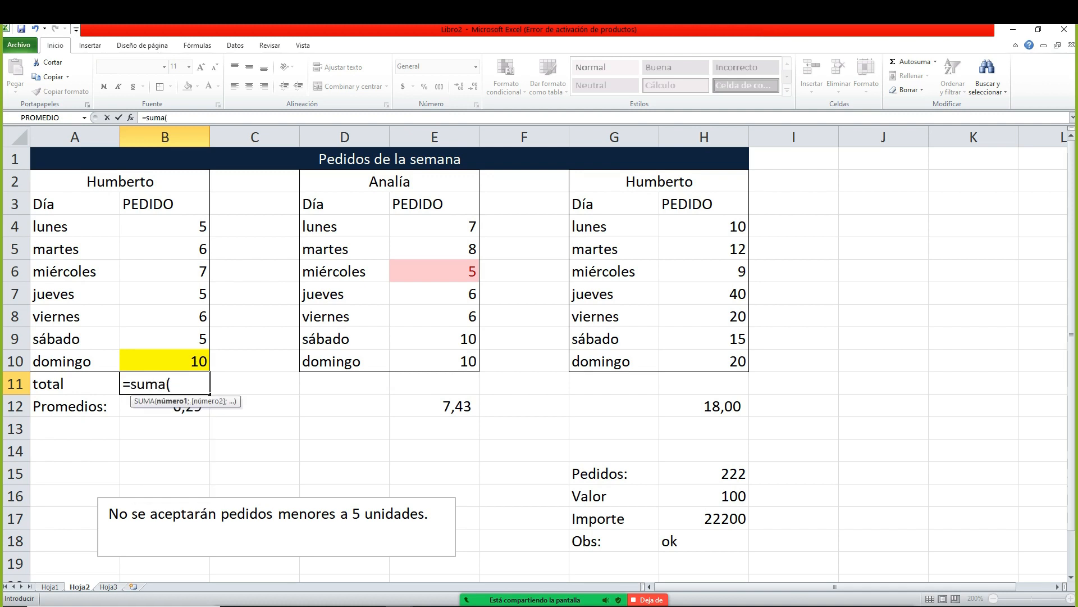
drag(153, 222, 179, 361)
key(Return)
key(Up)
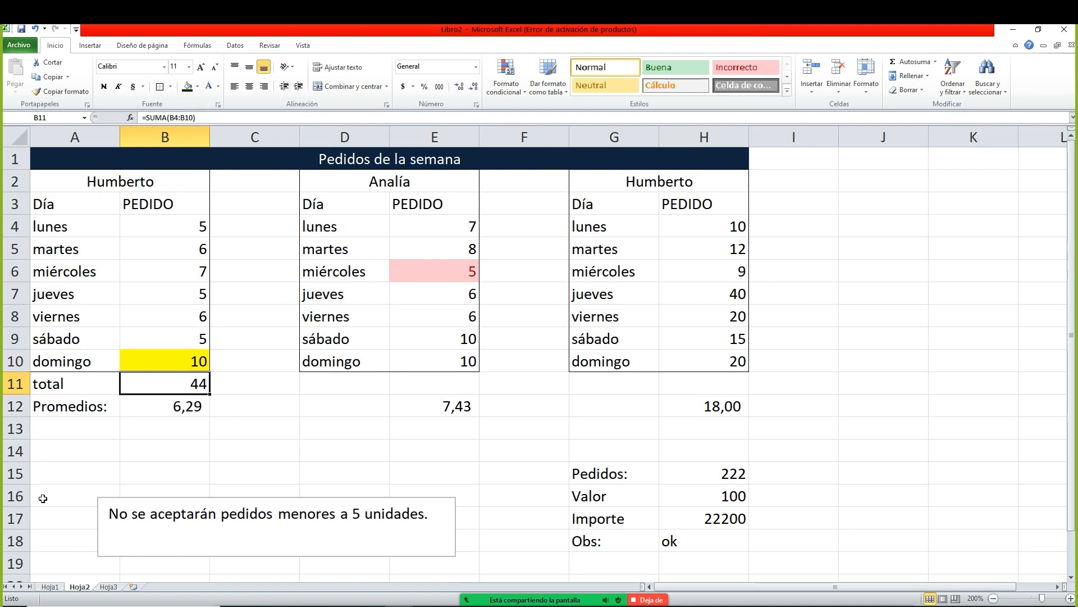
- Copy the first table's total formula to E11 and H11 for the other two tables
click(49, 77)
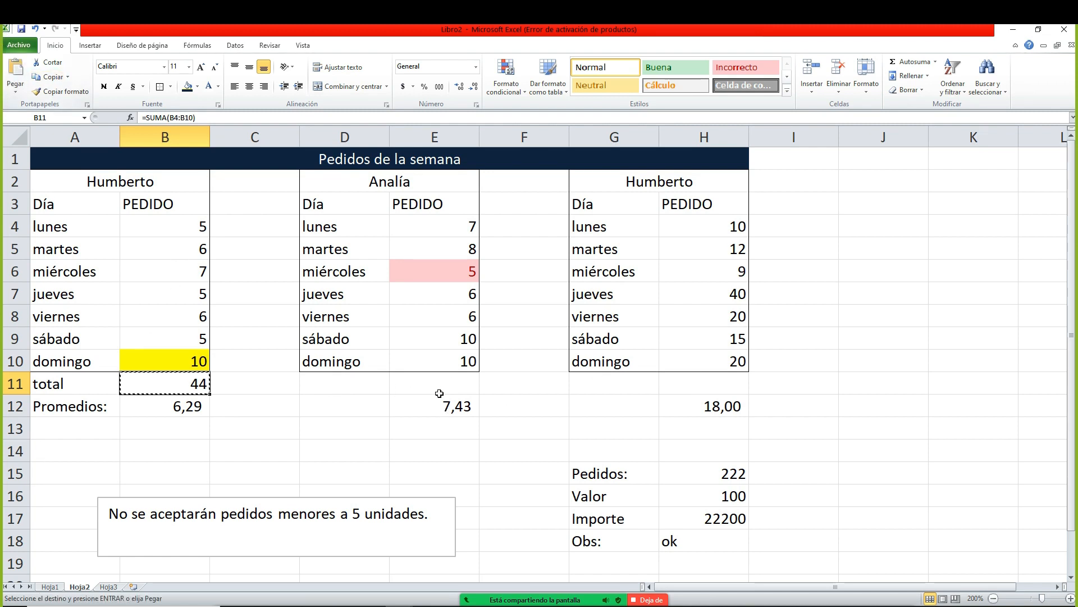
click(437, 379)
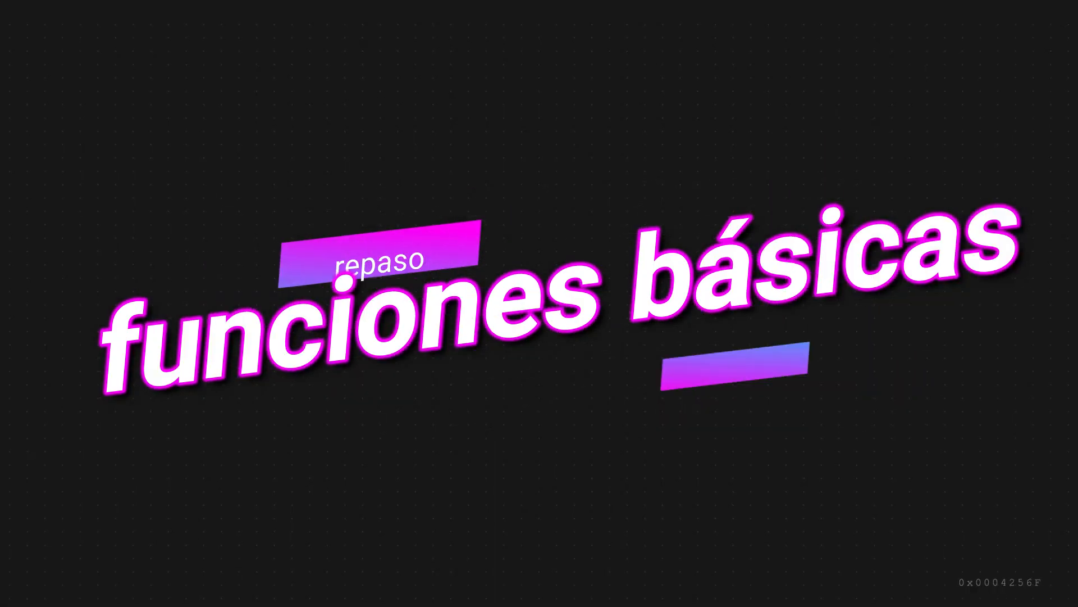
click(49, 77)
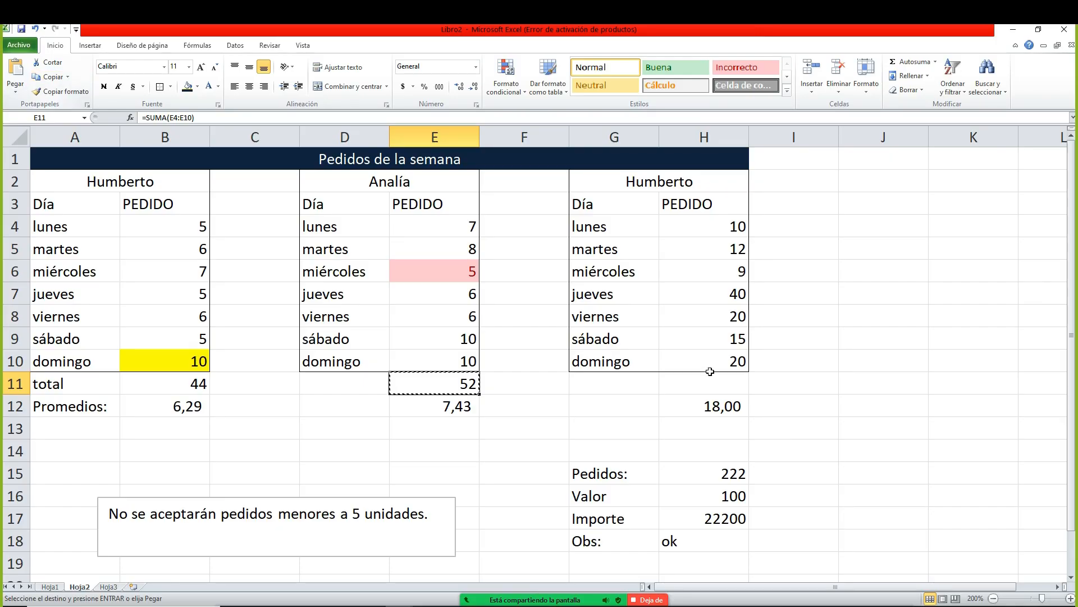
click(709, 377)
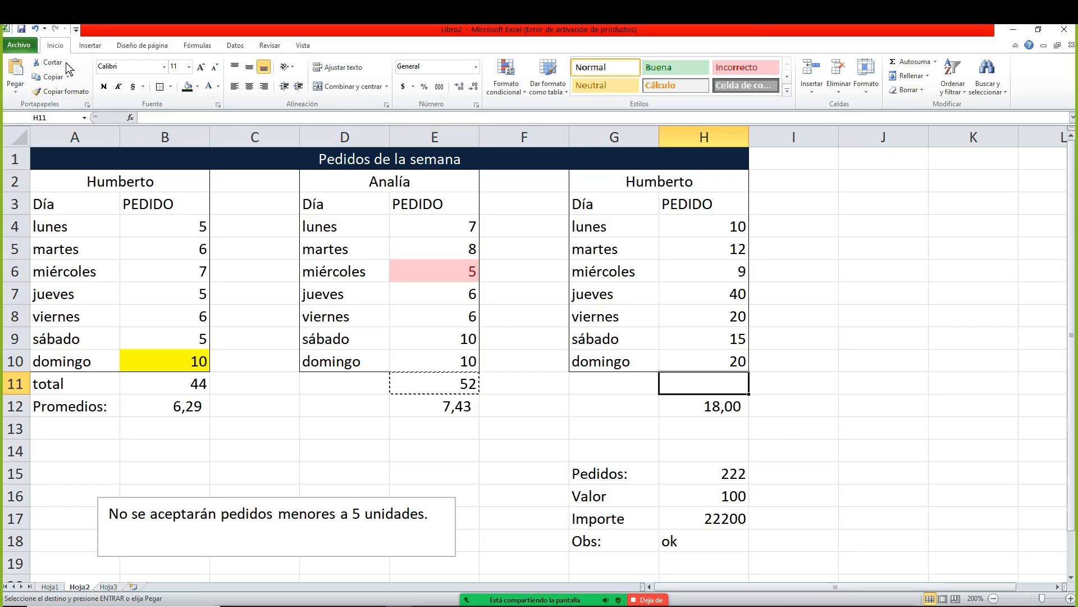
click(17, 69)
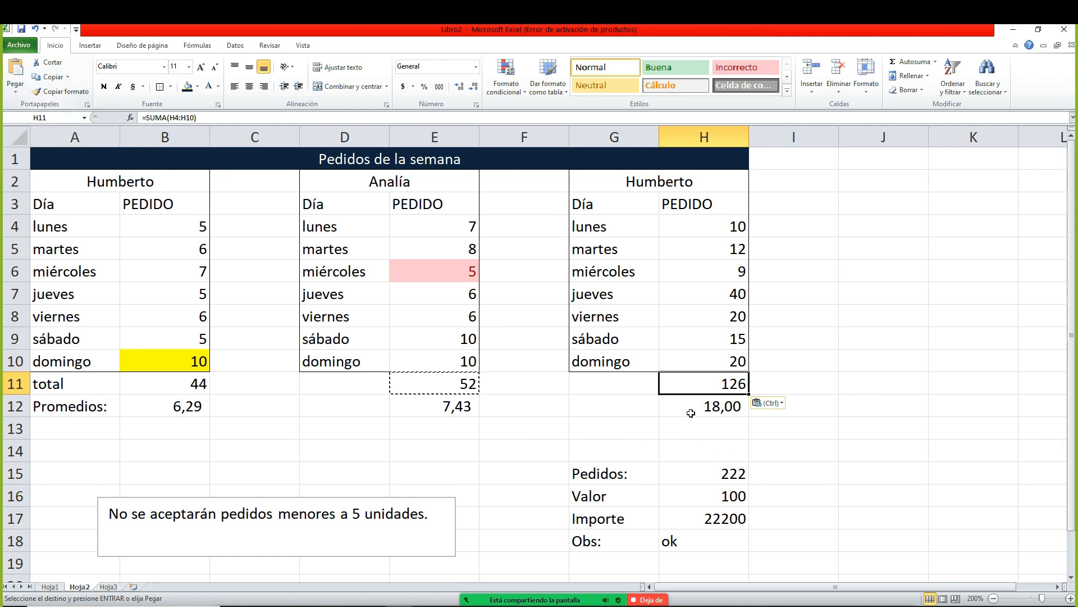
- Replace the Pedidos formula in H15 with =B11+E11+H11 to add the three table totals
click(198, 388)
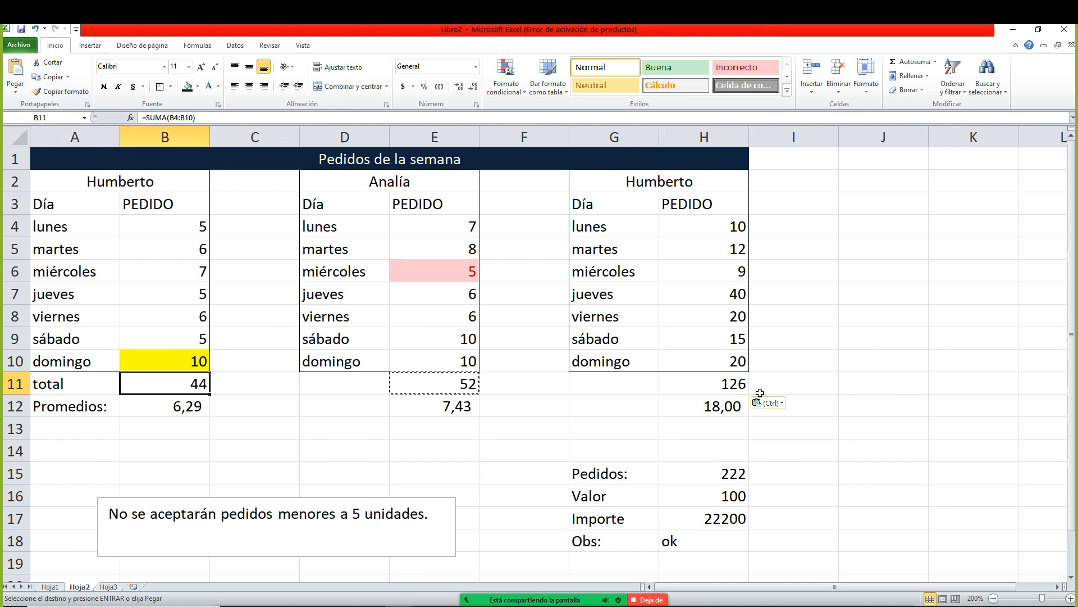
click(729, 474)
key(Delete)
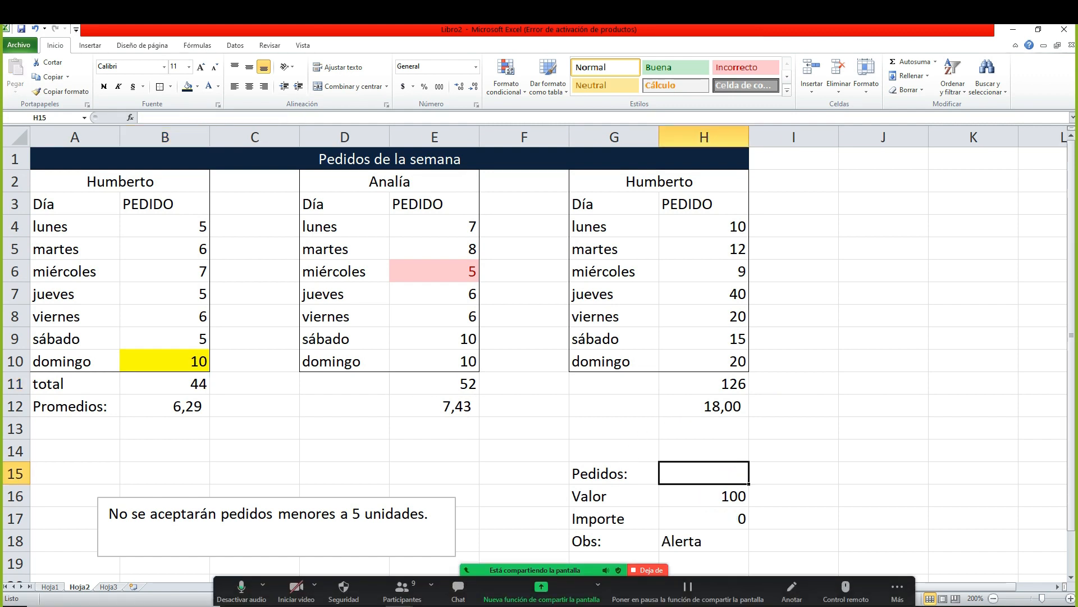
text(=)
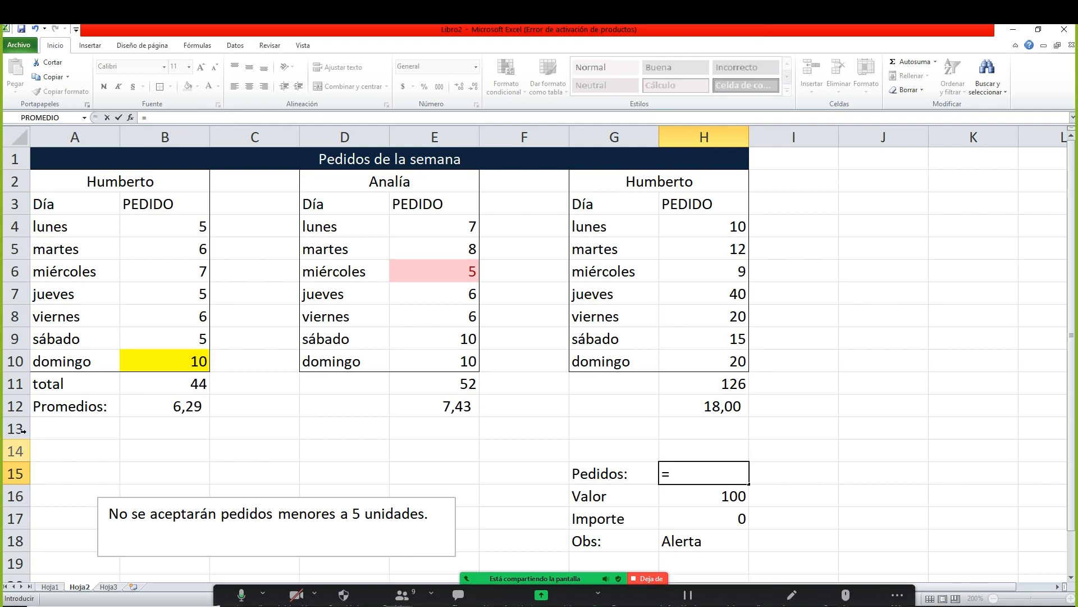
click(155, 389)
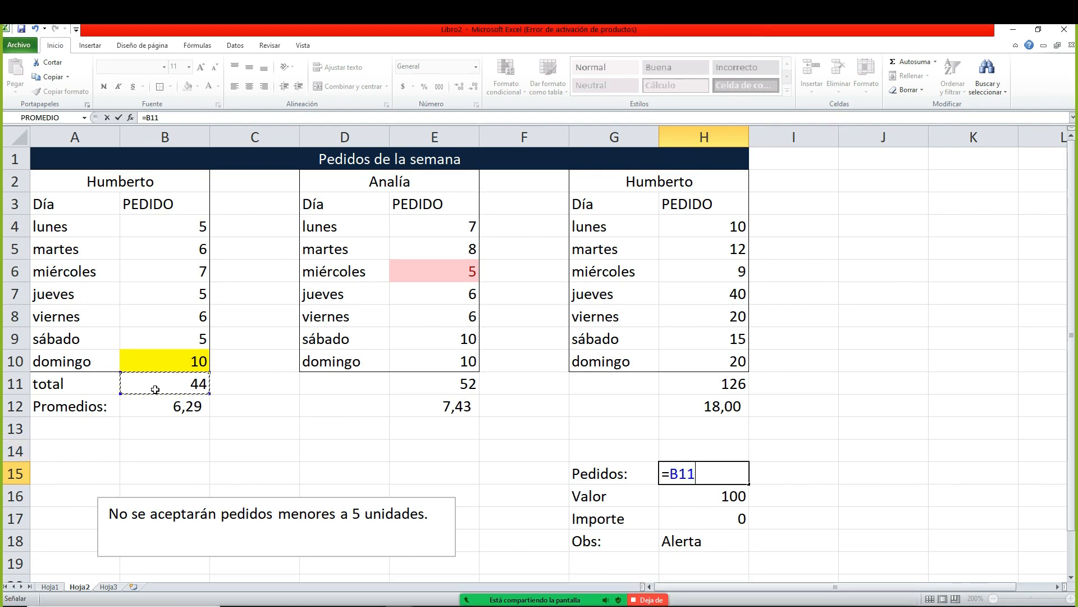
text(+)
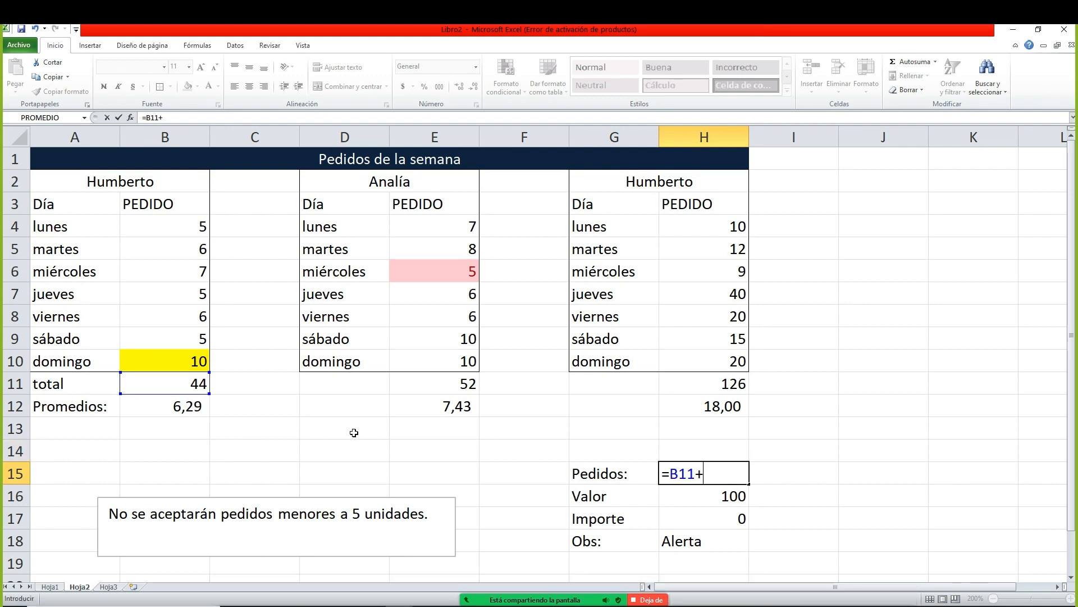
click(434, 381)
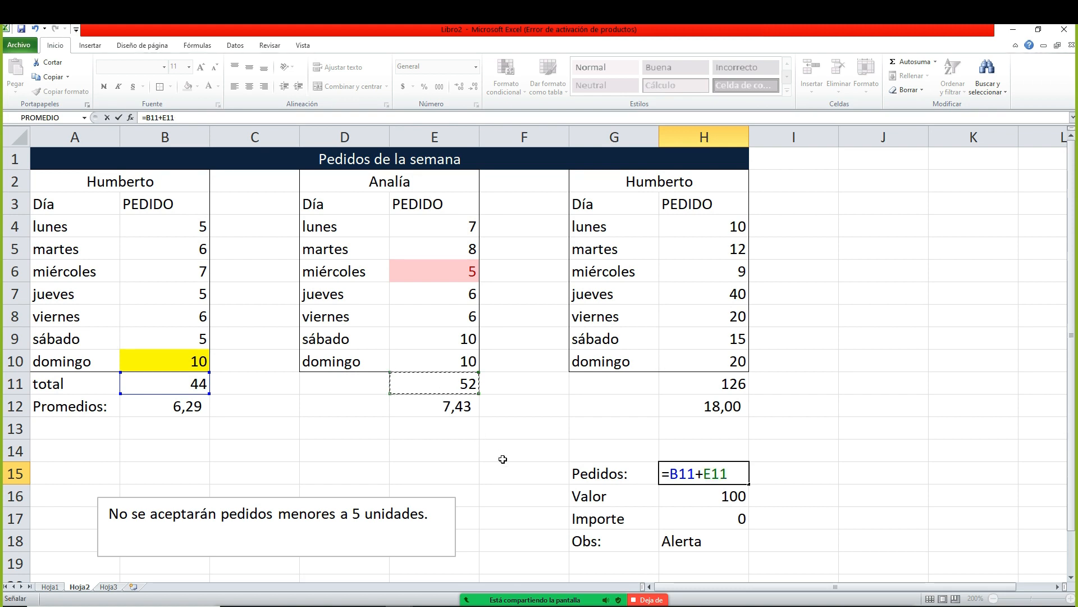
text(+)
click(706, 386)
key(Return)
key(Up)
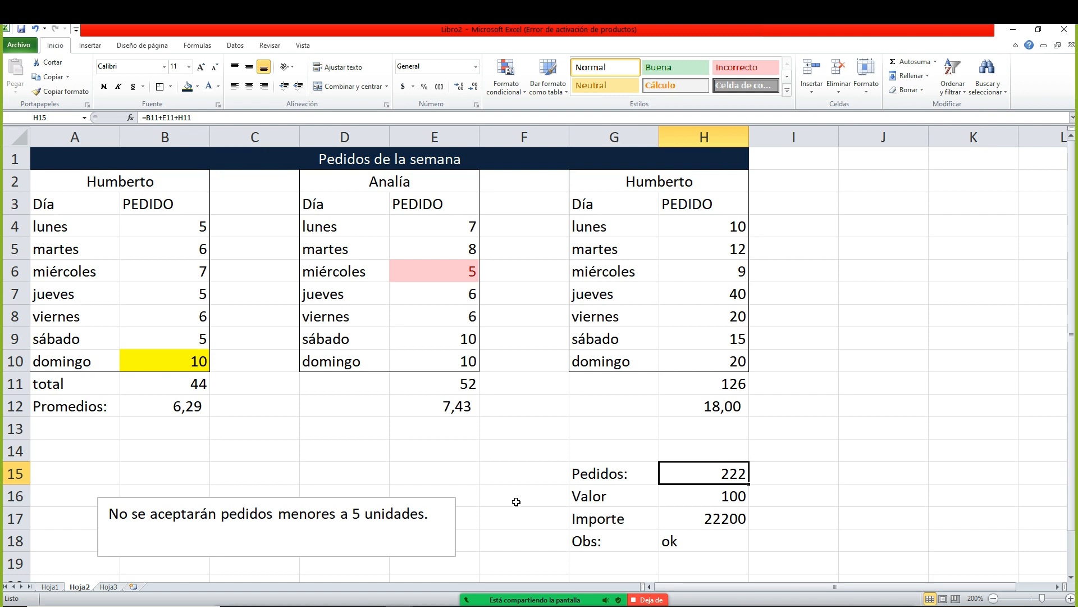
- Set the Valor in H16 to 110
key(Down)
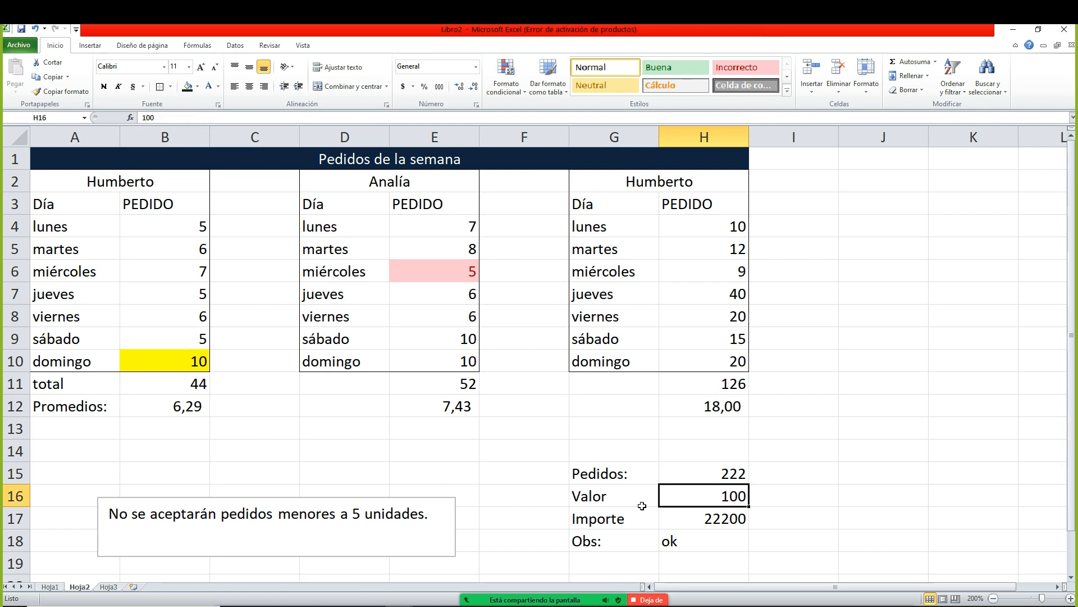
text(110)
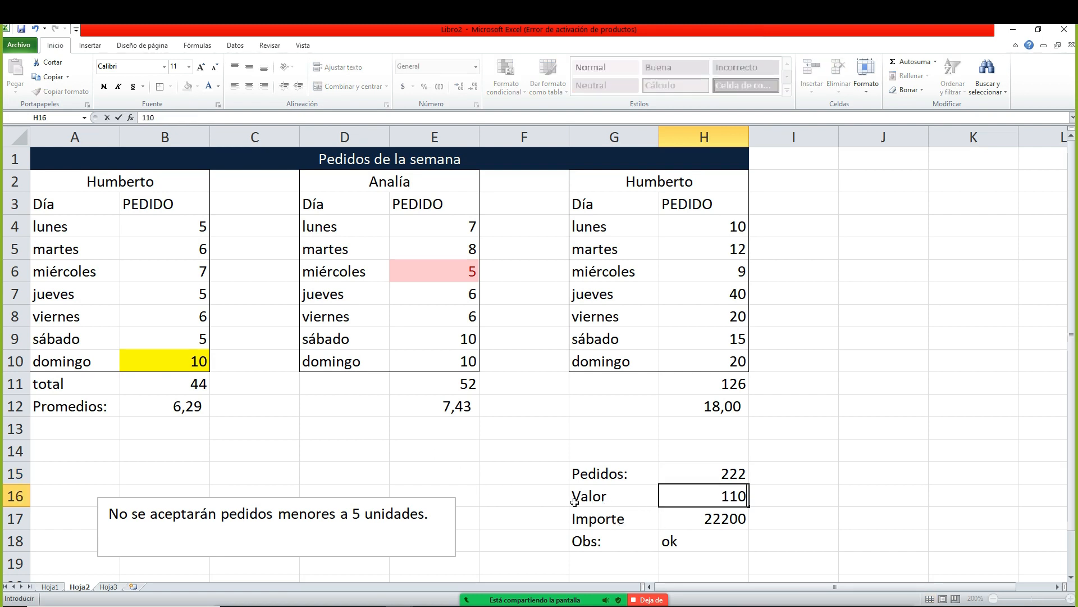
key(Return)
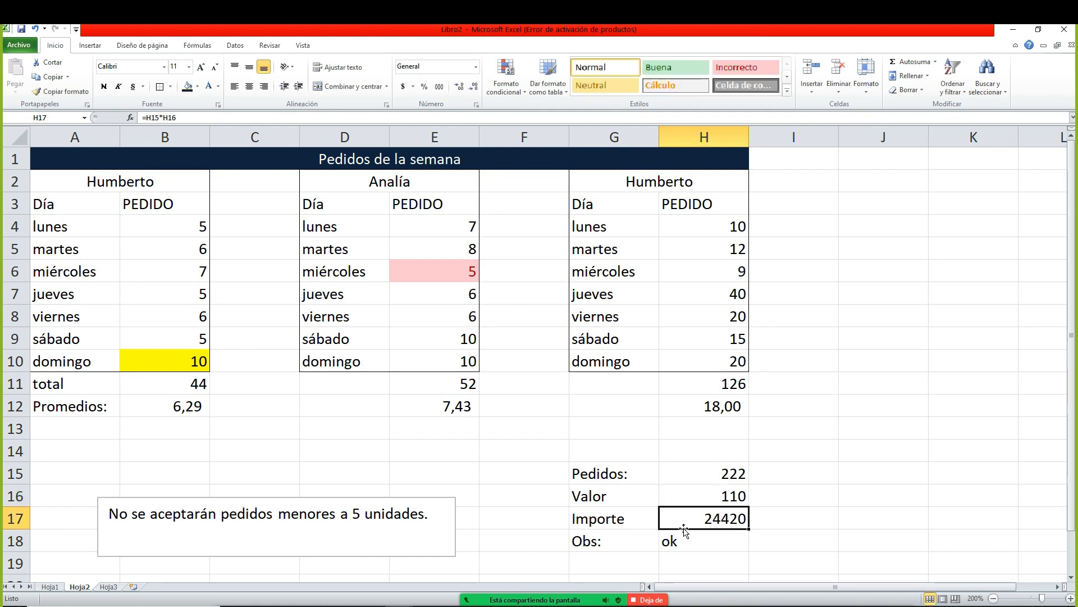
- Inspect the SI formula behind the Obs cell H18 without changing it
click(673, 551)
double_click(679, 543)
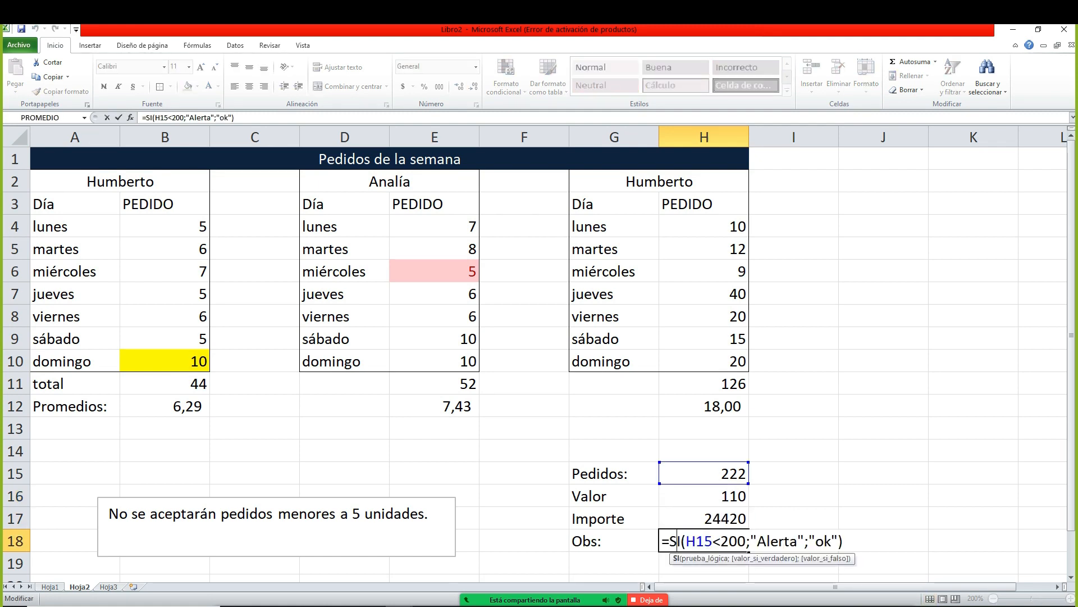
key(Escape)
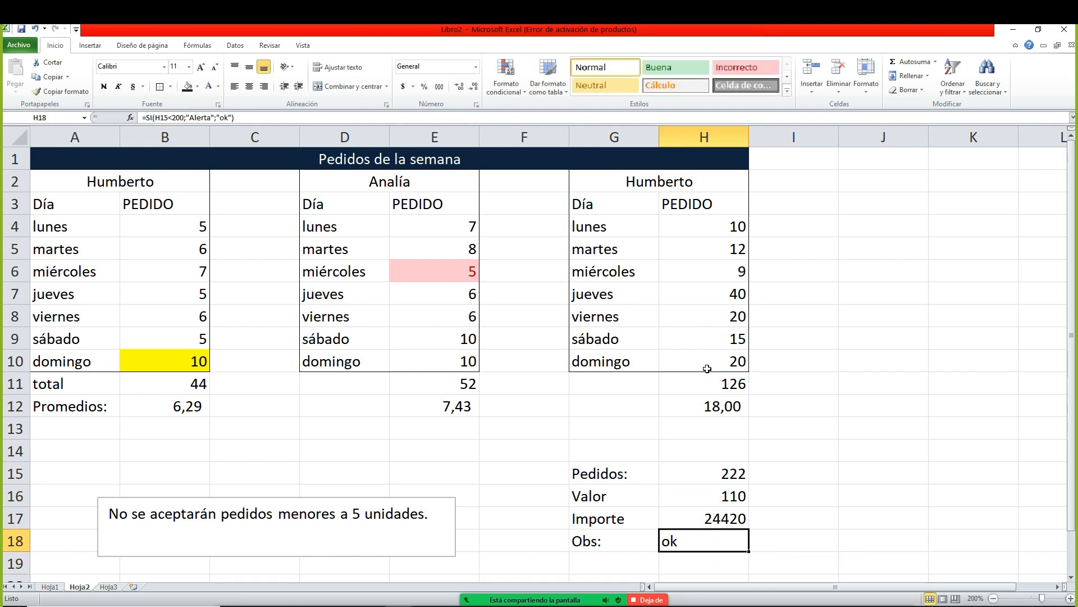
- Clear the third table's jueves and viernes orders in H7:H8 and check the combined Pedidos formula in H15
drag(713, 298, 713, 313)
key(Delete)
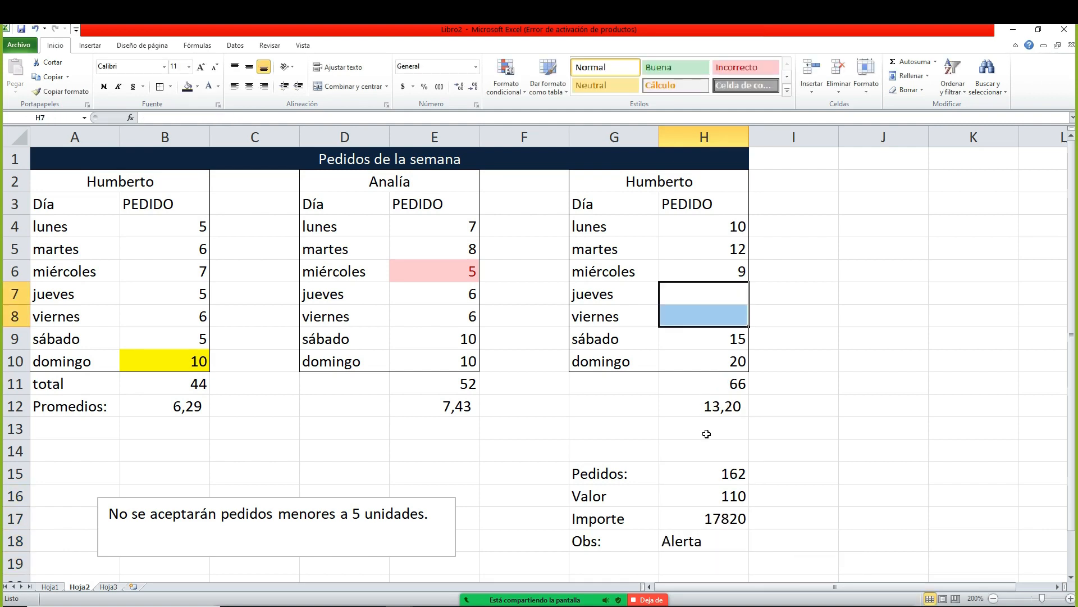
click(711, 475)
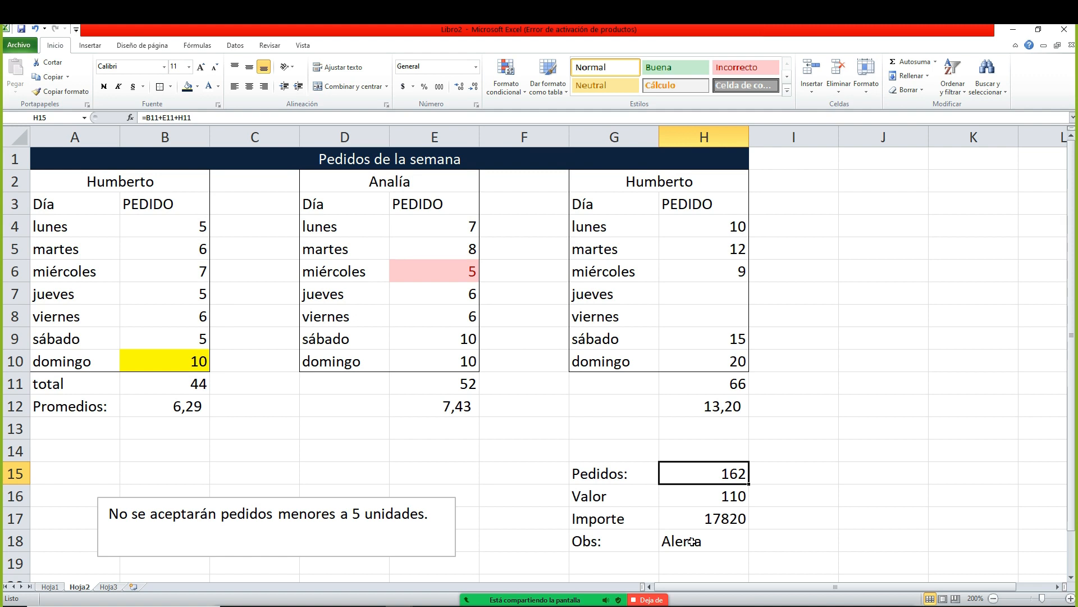
- Enter 50 for jueves in H7 and 10 for viernes in H8 of the third table
click(692, 301)
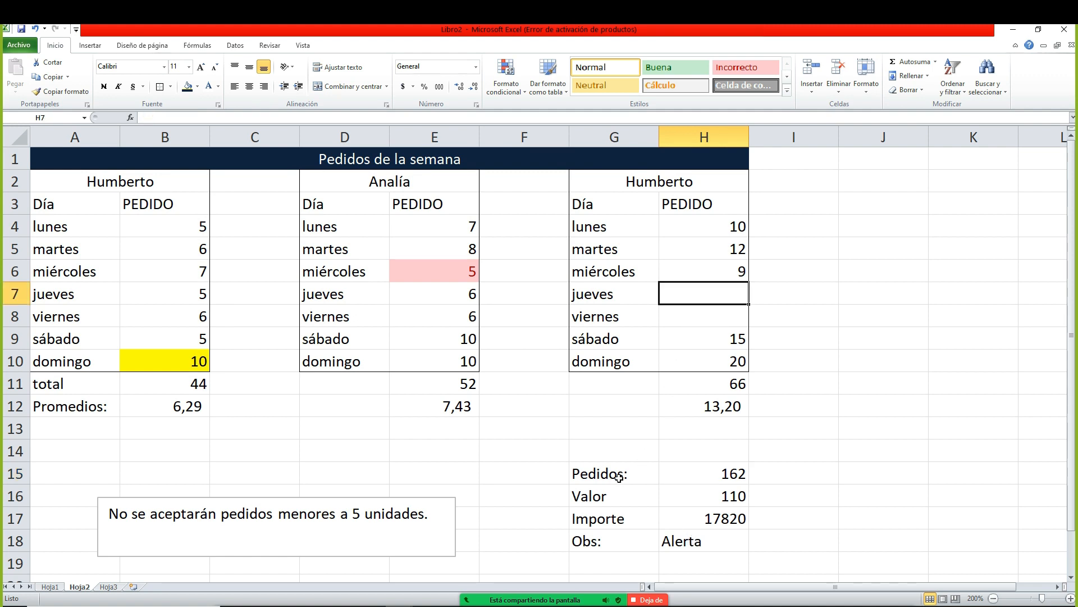
text(50)
key(Return)
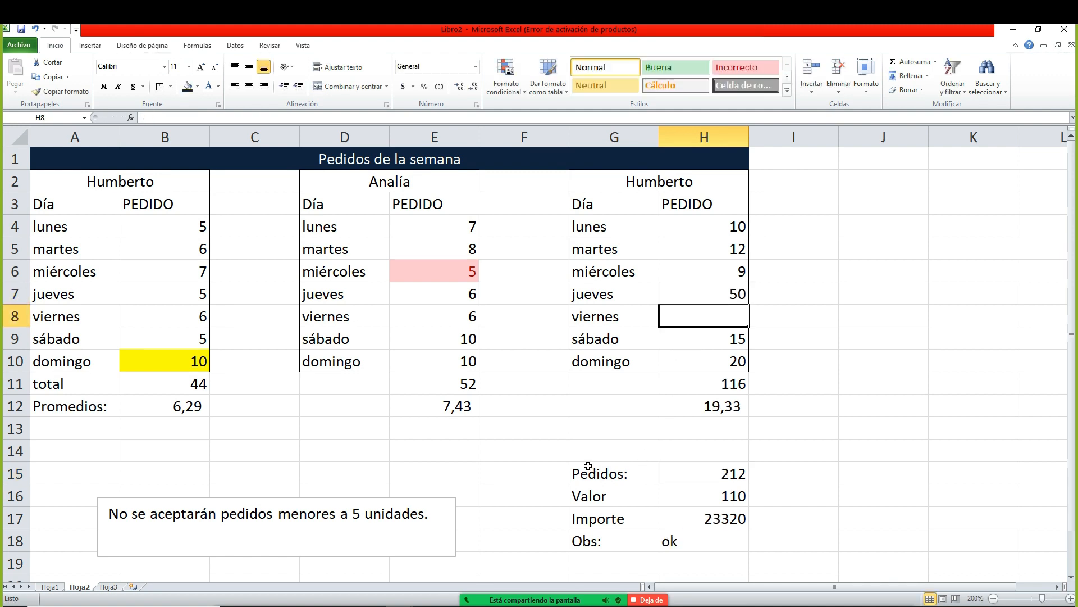
text(10)
key(Return)
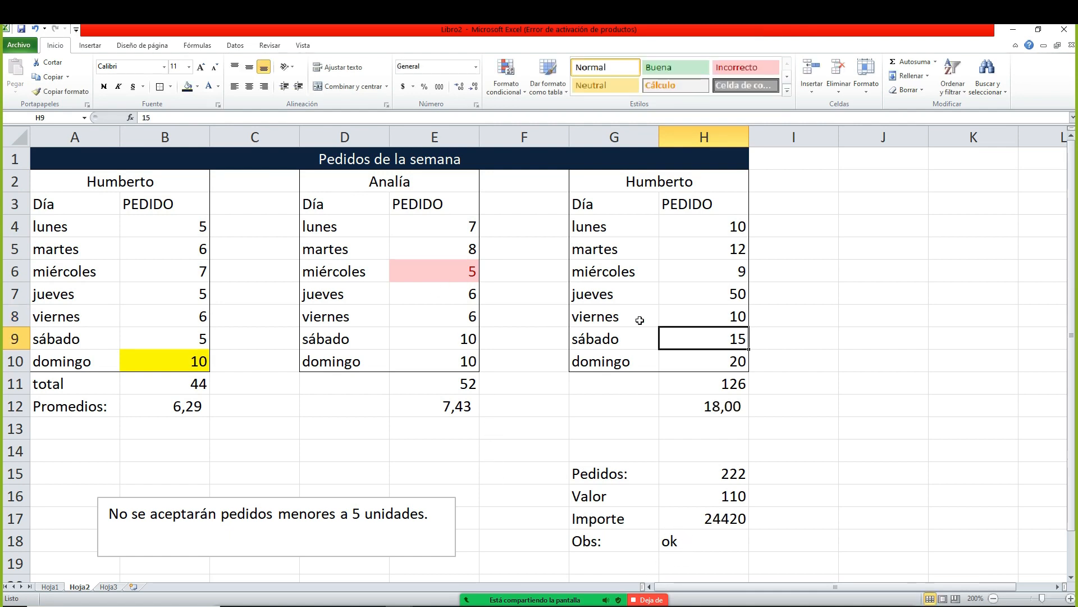
- Start an Entre conditional formatting rule on the third table's orders H4:H10 for values between 10 and 50
drag(730, 225, 732, 354)
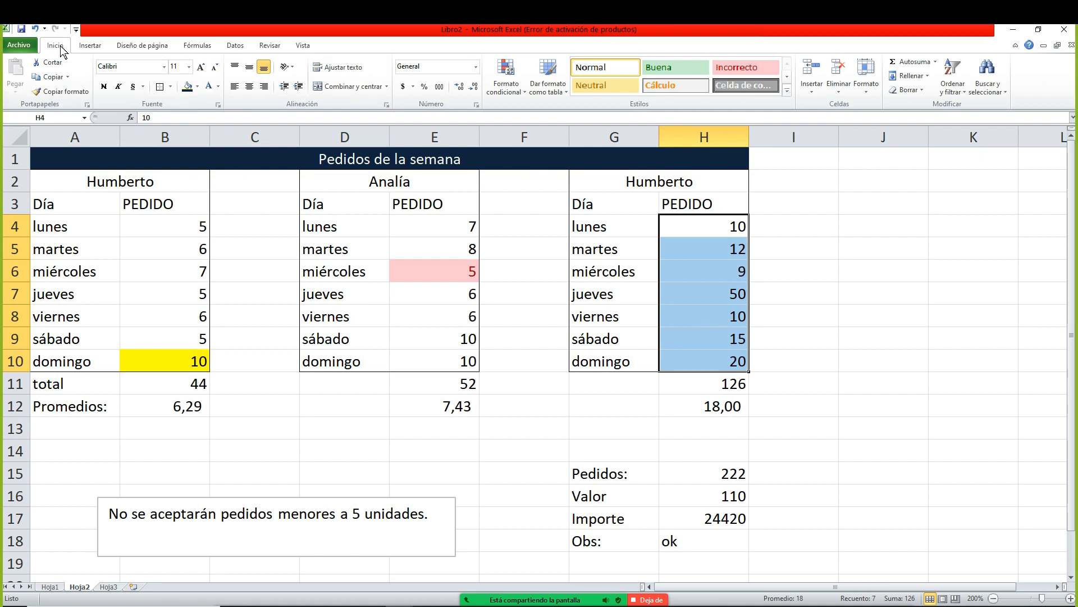
click(501, 89)
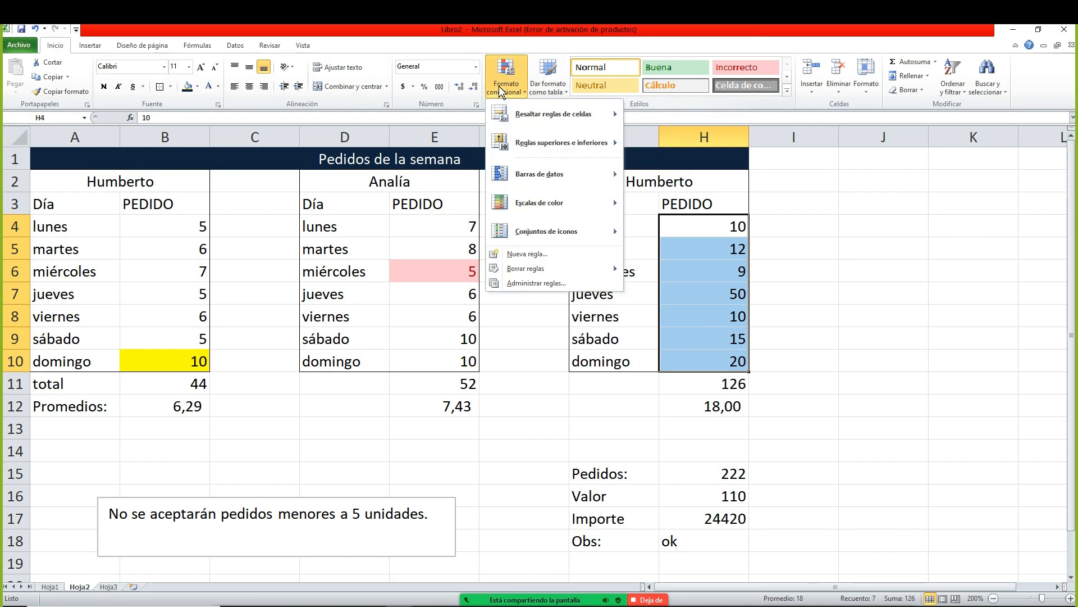
mouse_move(509, 110)
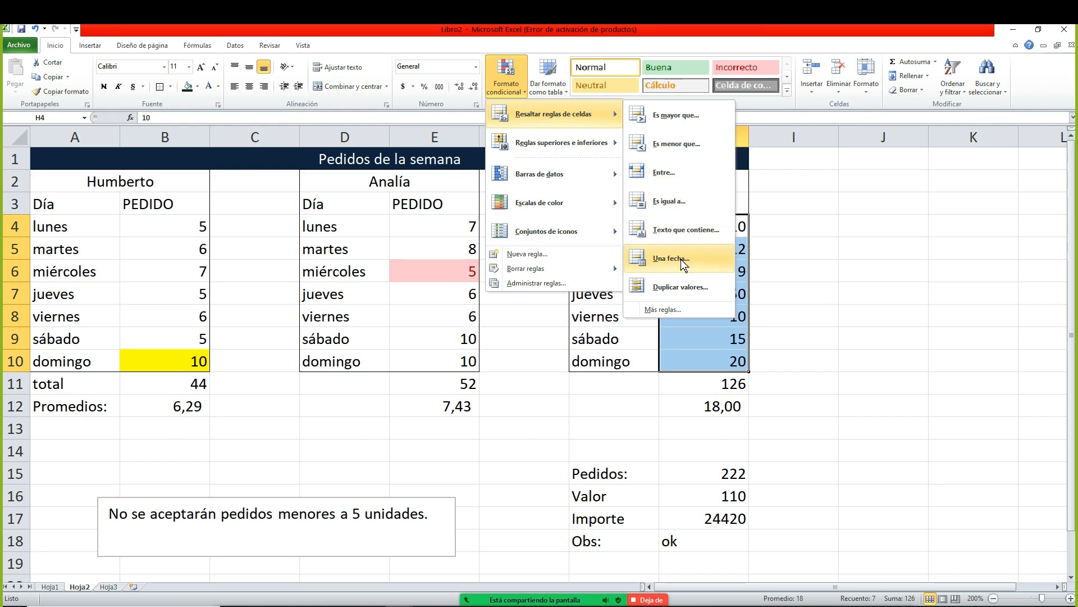
click(668, 172)
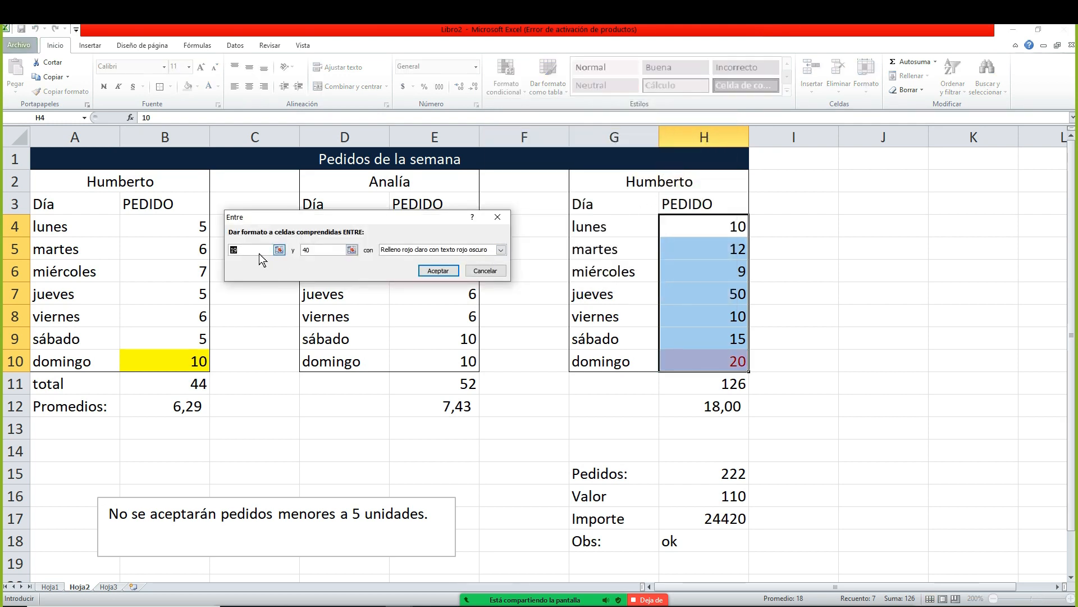
text(10)
drag(325, 248, 266, 253)
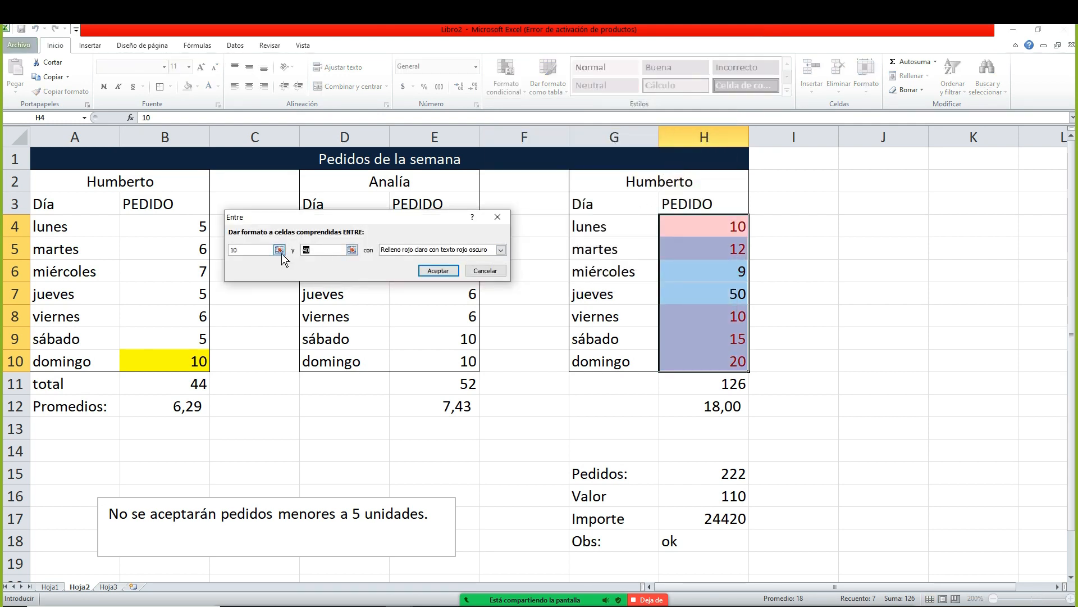
text(50)
- Give the between rule a custom format with the Negrita font style and apply it to the orders
click(413, 250)
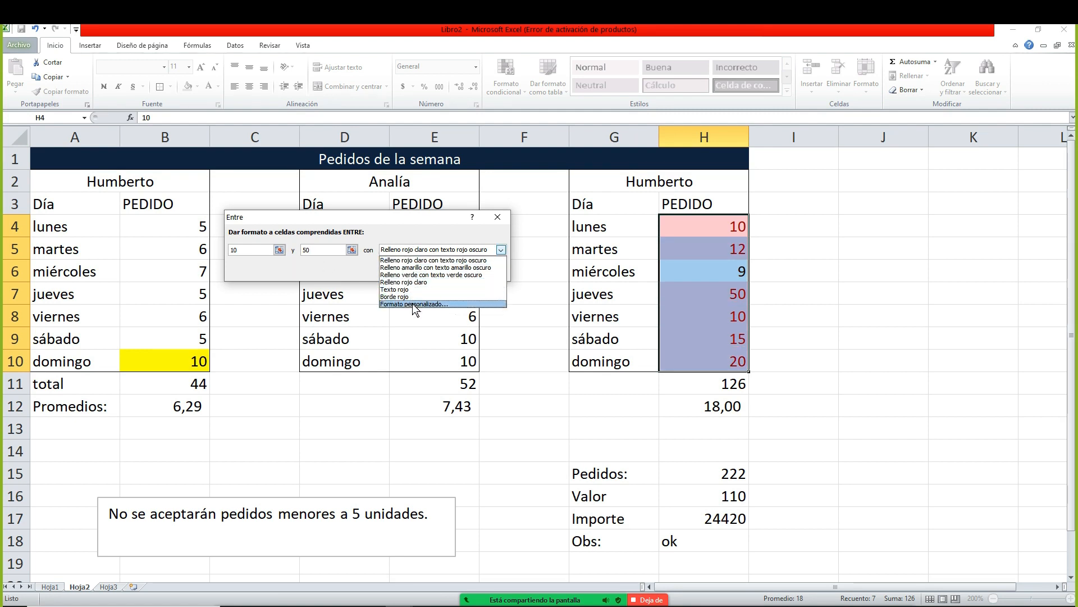
click(412, 303)
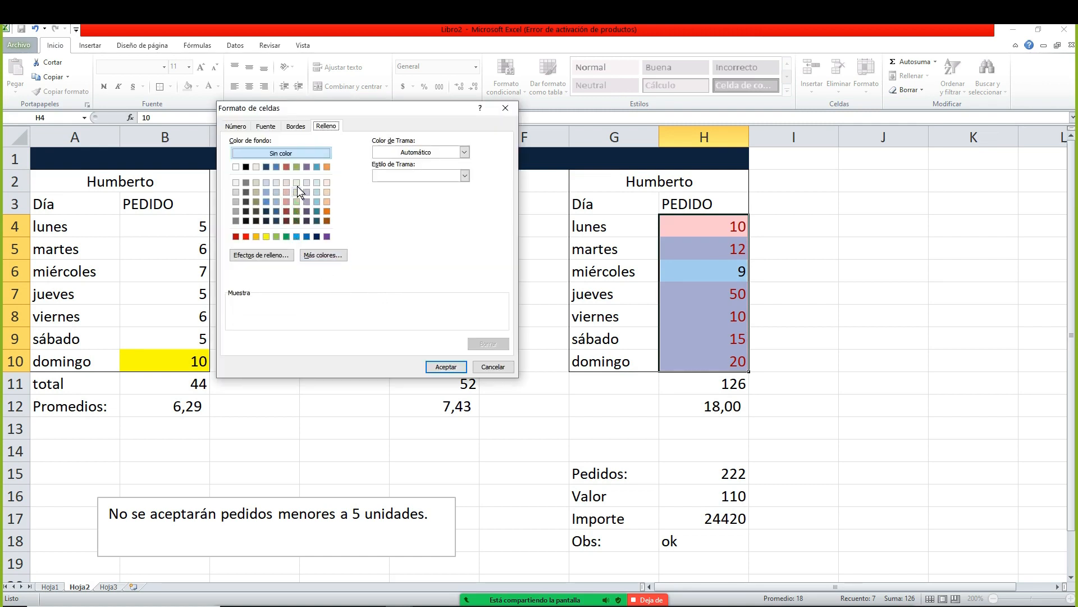
click(266, 126)
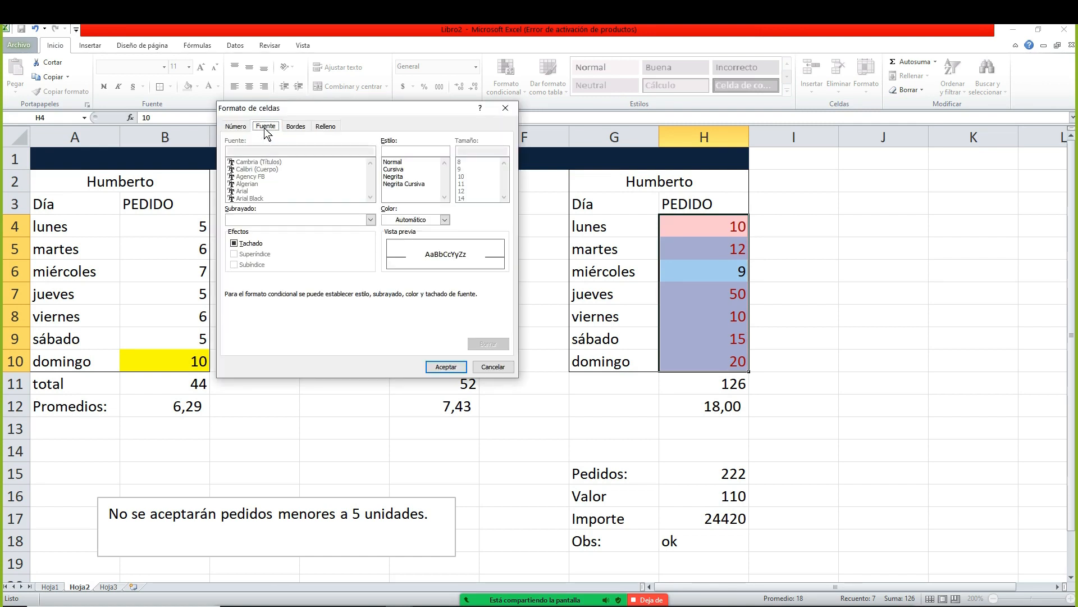
click(394, 177)
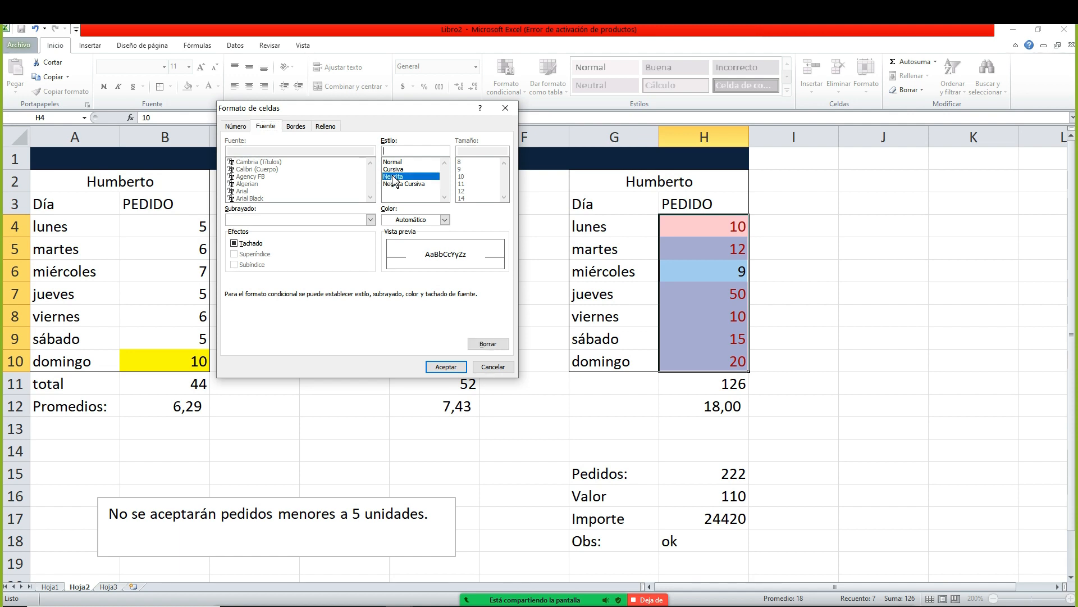
click(446, 368)
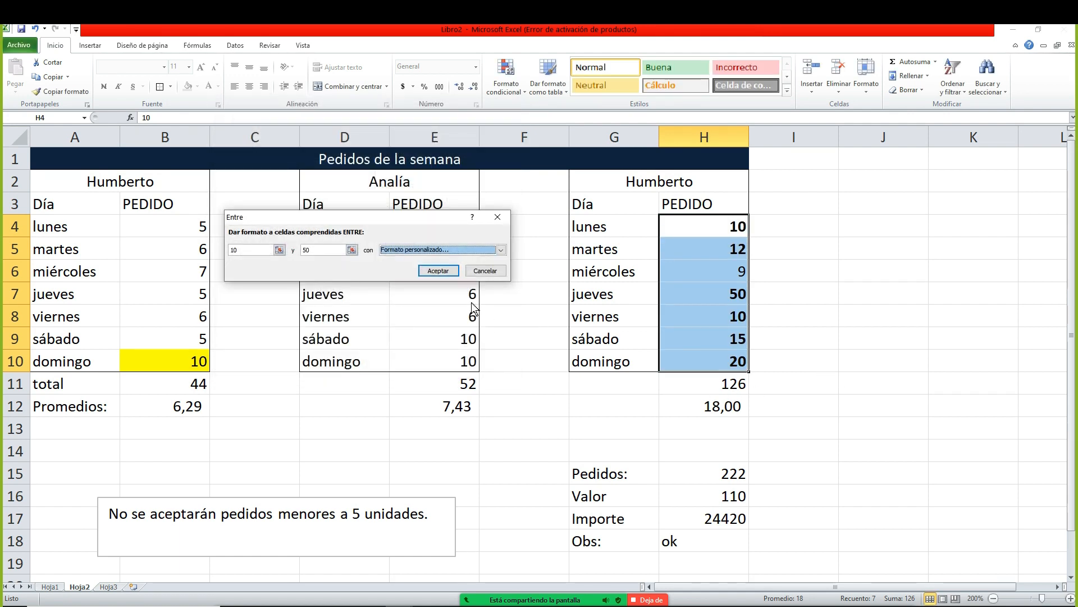
click(439, 271)
click(624, 346)
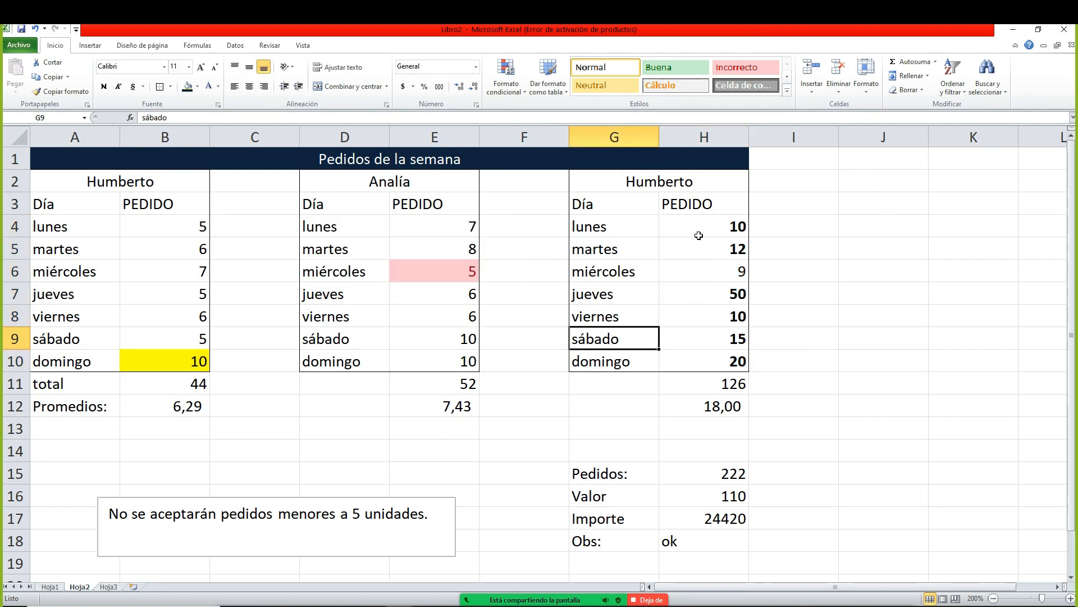
- Test the bold rule with out-of-range values by setting the third table's jueves order to 65, followed by 5
click(727, 302)
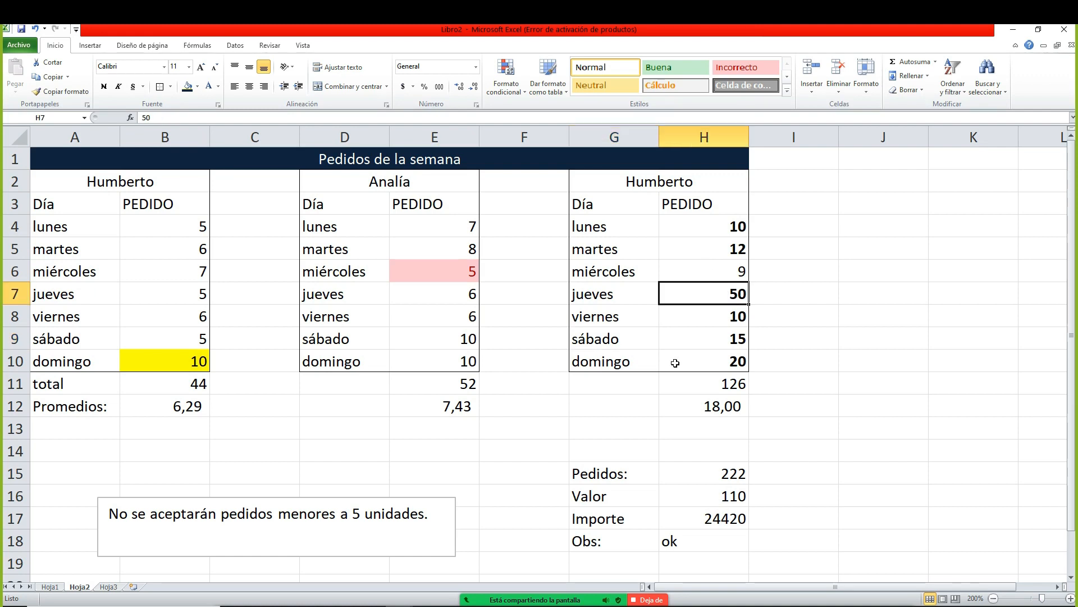
text(65)
key(Return)
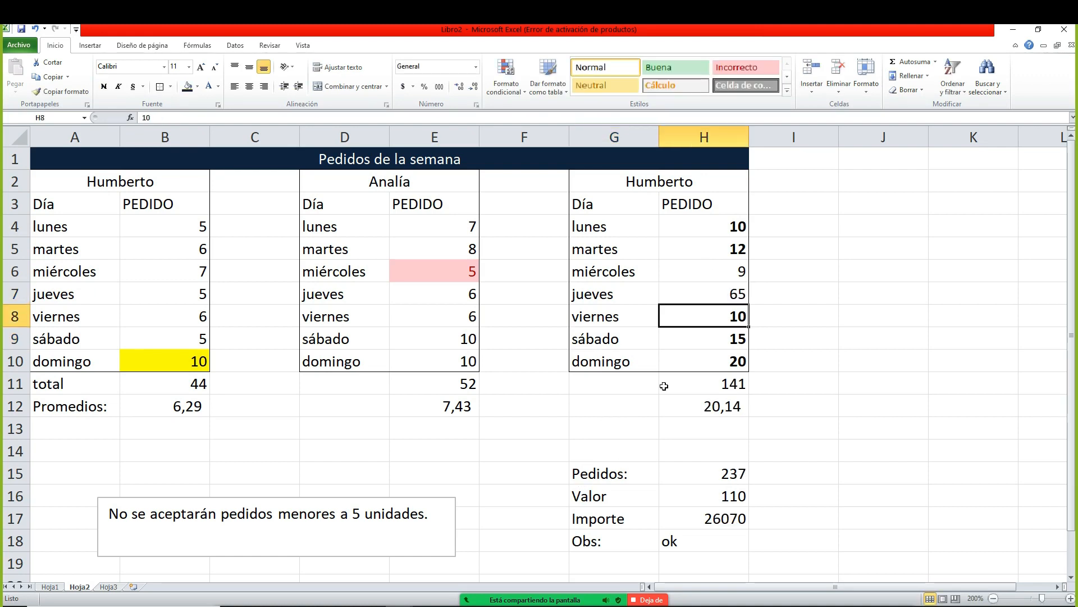
click(721, 297)
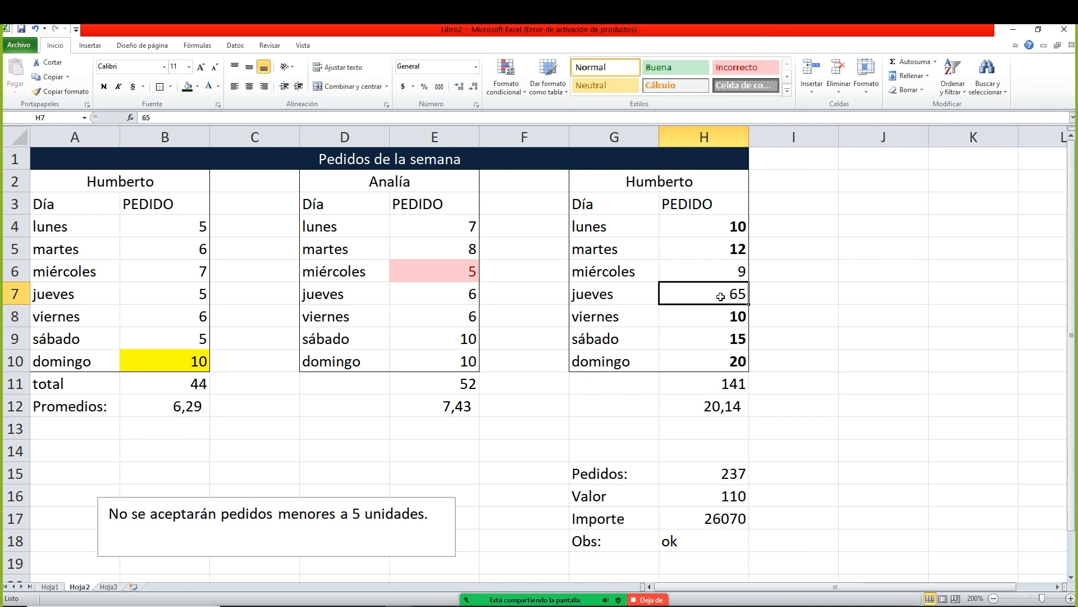
text(5)
key(Up)
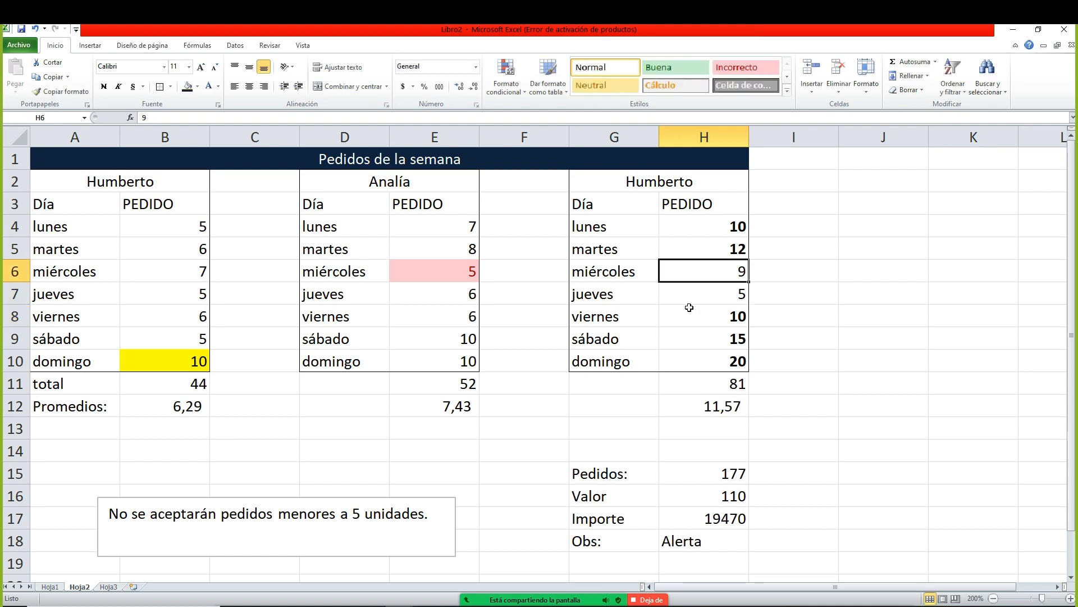
- Set the third table's jueves order in H7 to 15
click(684, 302)
text(15)
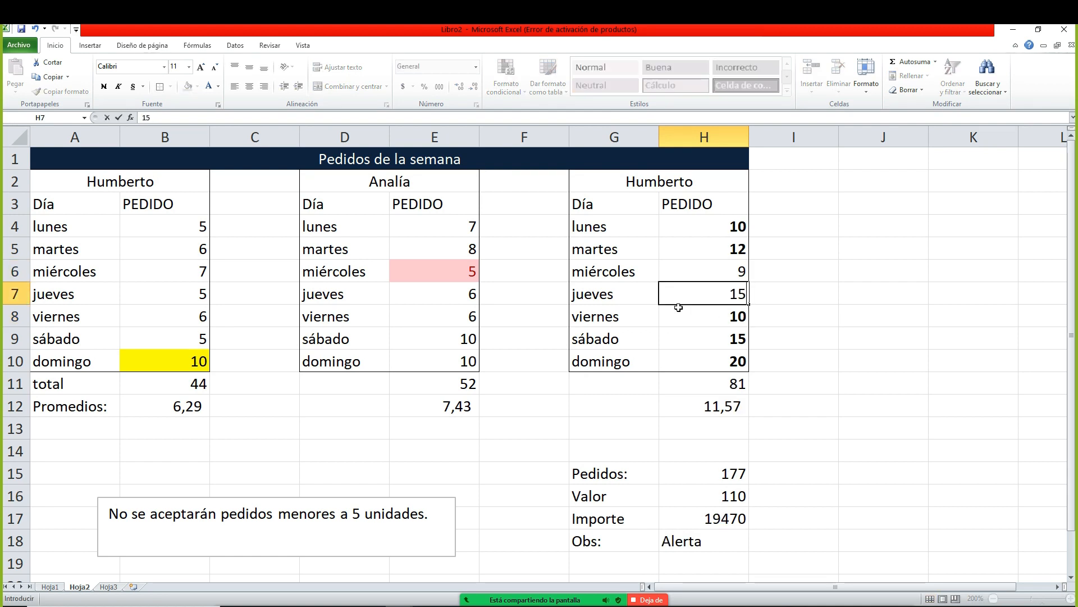
key(Return)
- Try to enter 4 as the third table's jueves order to test the 5-unit minimum, and dismiss the entry
click(715, 302)
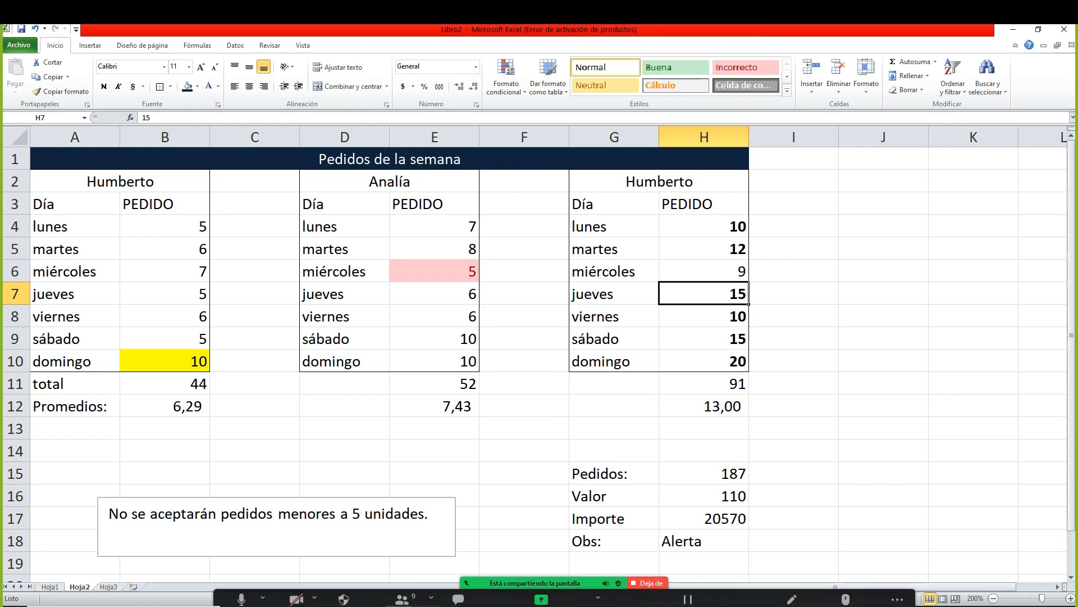
text(4)
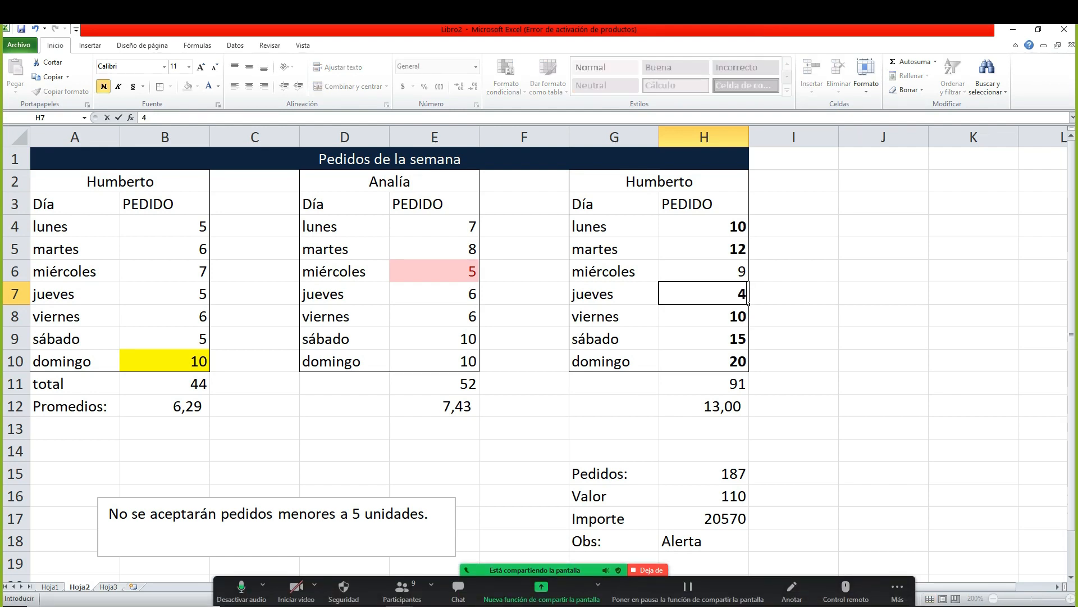
key(Return)
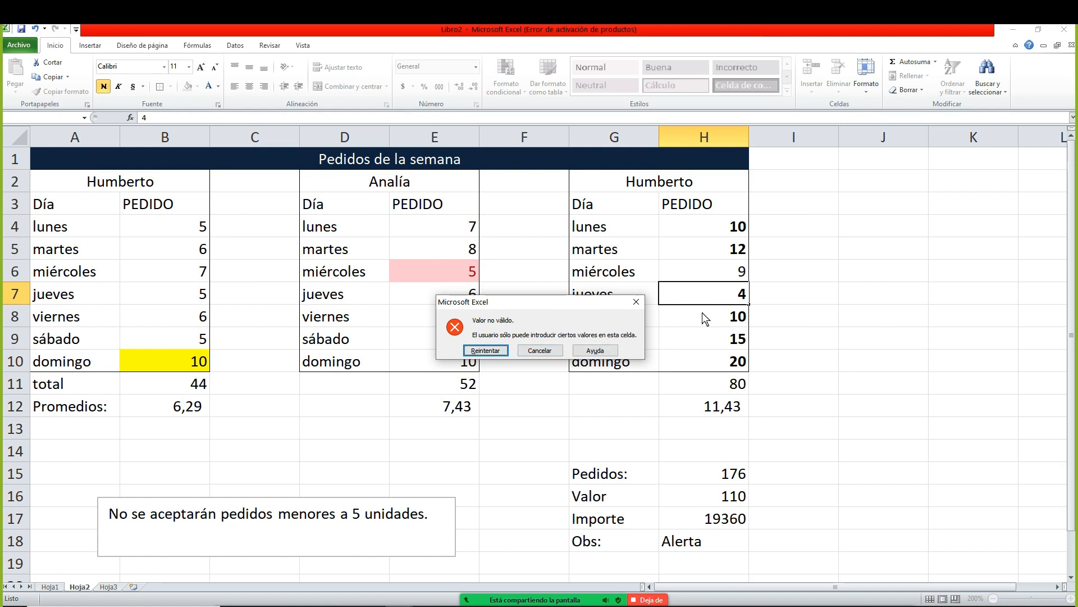
click(636, 301)
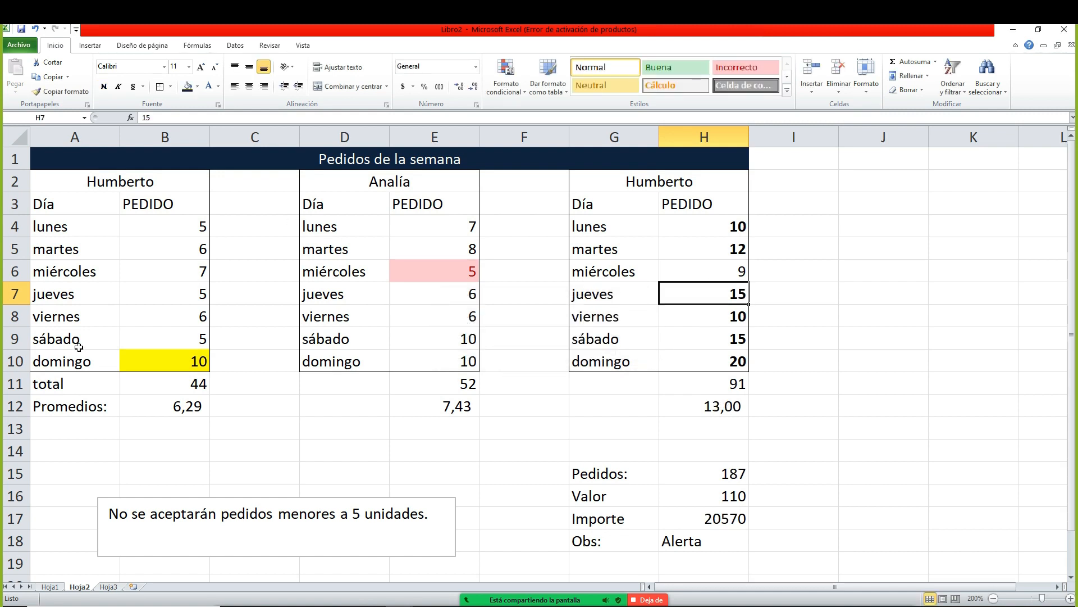
click(323, 449)
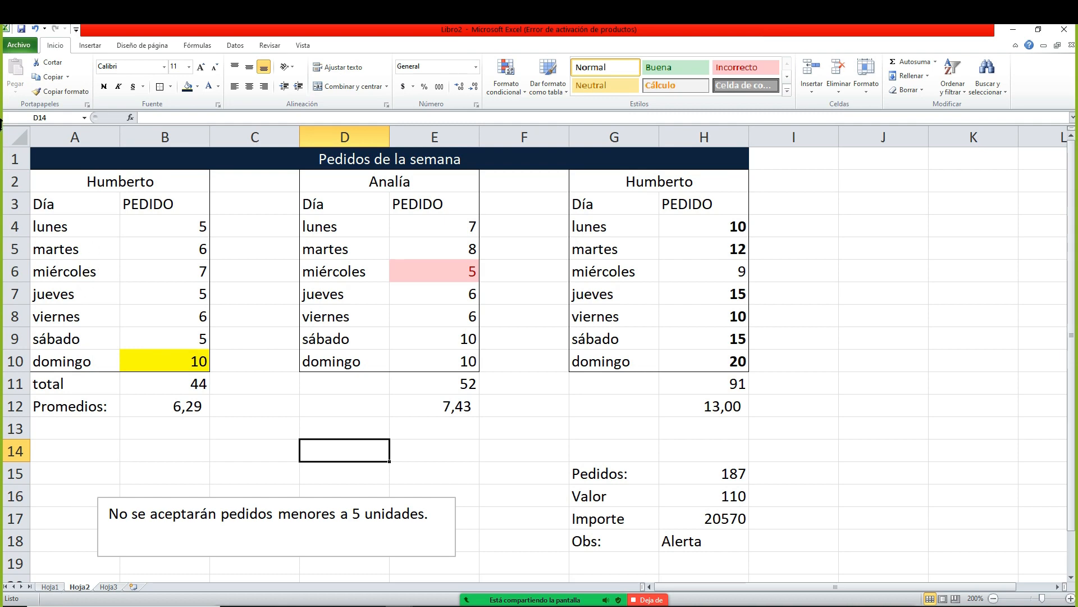
- Open the recent workbook "para formato condicional" and go to its Hoja2 sheet
click(12, 46)
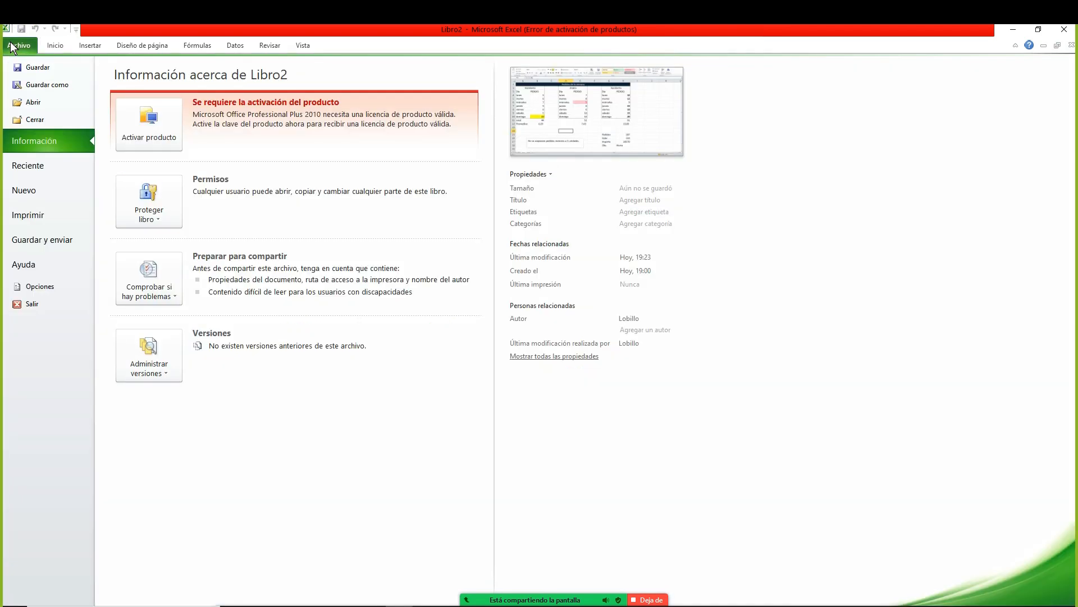
click(26, 163)
key(Escape)
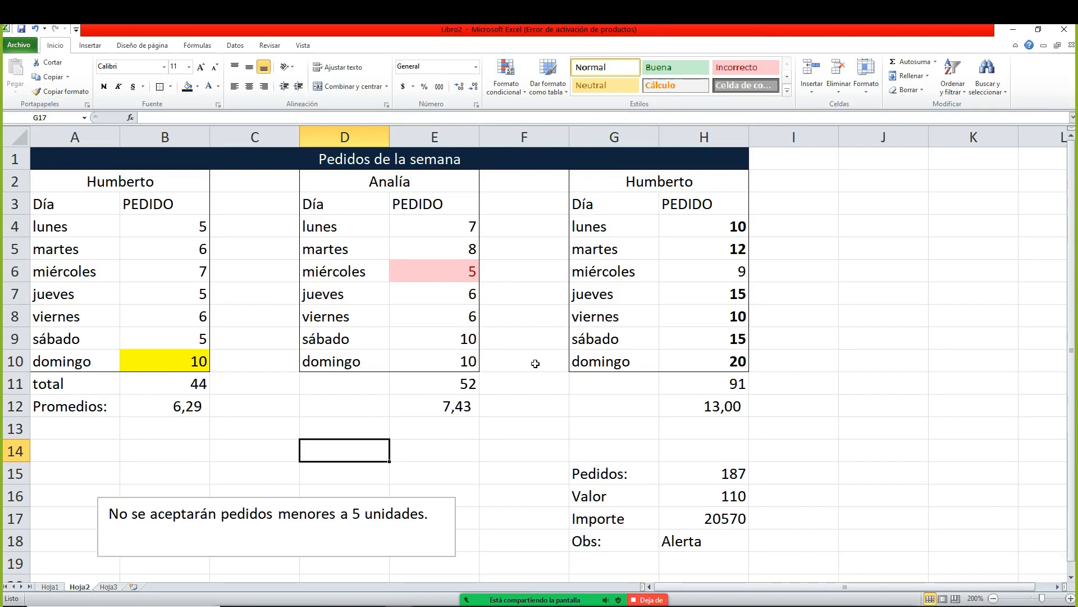
click(79, 586)
click(247, 448)
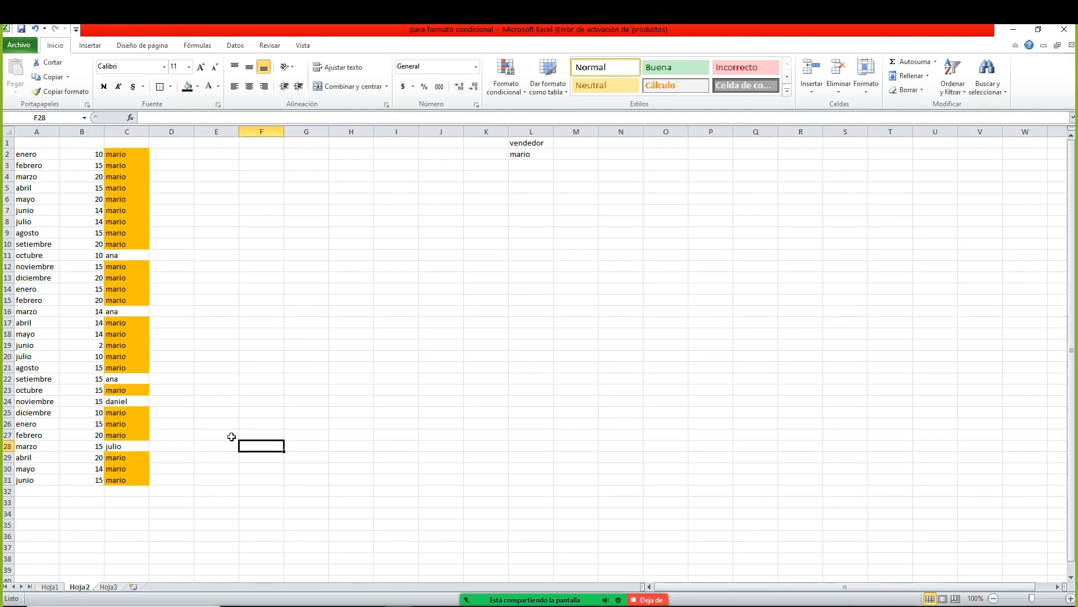
- Enlarge the sheet to 120% and inspect the value below the vendedor heading in L2
click(1070, 598)
click(1070, 598)
click(524, 334)
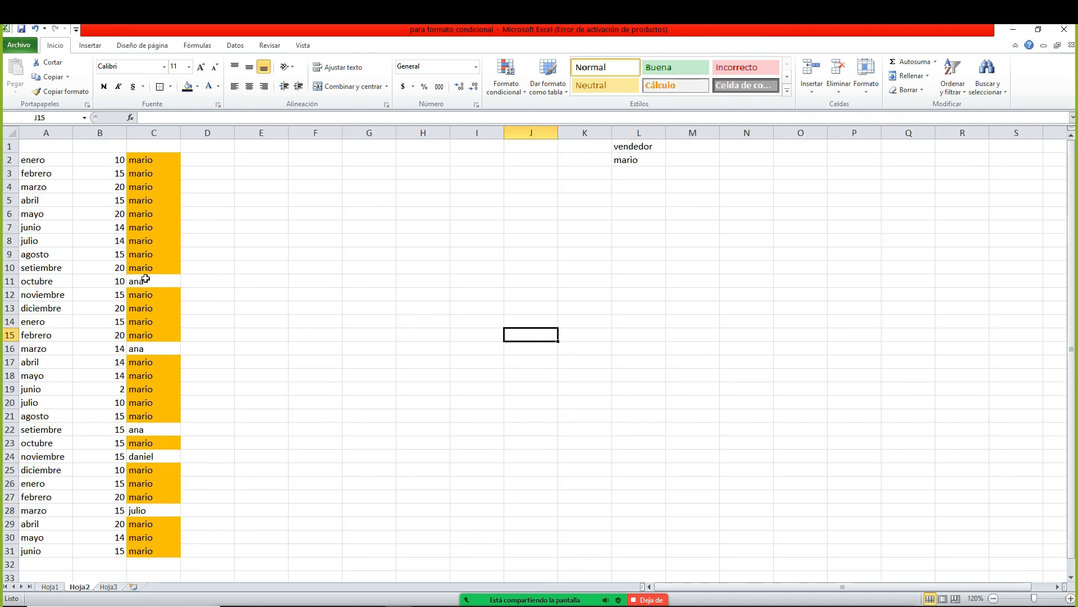
click(629, 162)
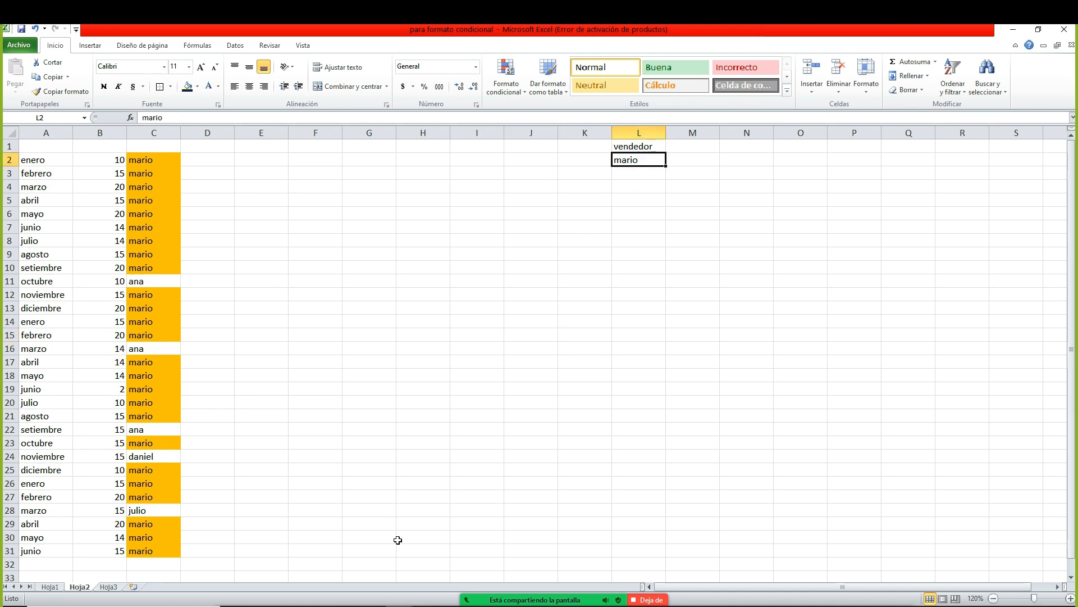
- Test the existing highlighting rule by entering two other sellers' names in turn in cell L2
text(ana)
key(Return)
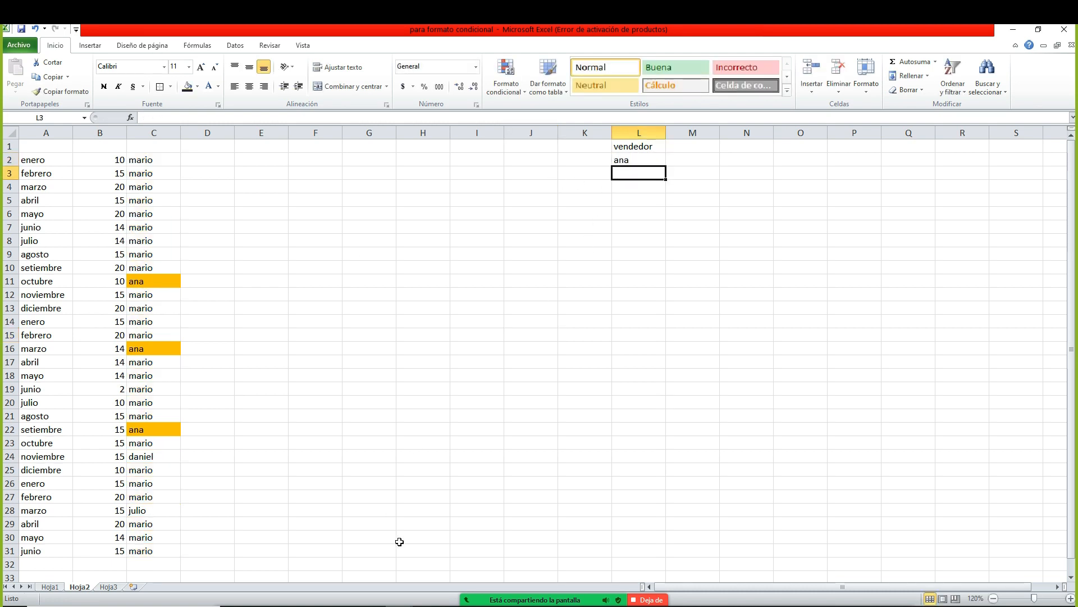
key(Up)
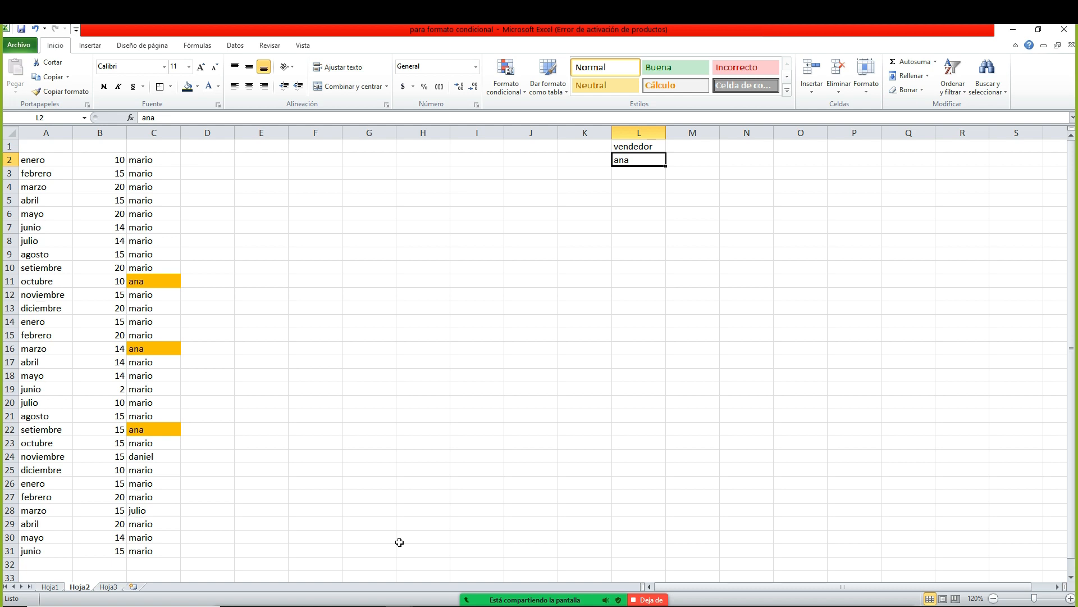
text(daniel)
key(Return)
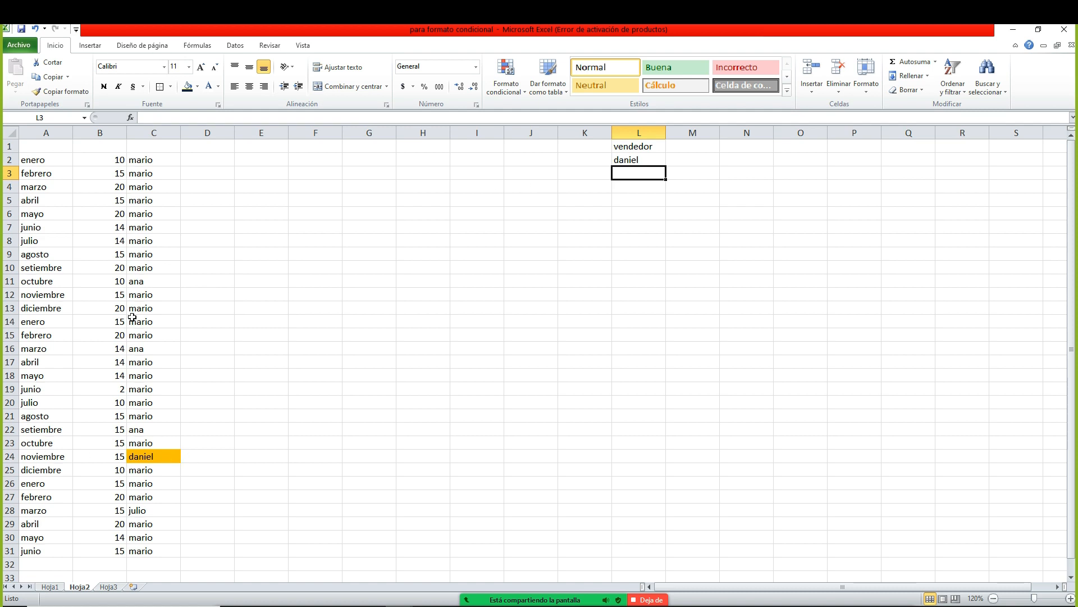
- Add a text-contains conditional formatting rule to C2:C31 referencing =$L$2, with light red fill and dark red text
drag(153, 158, 161, 552)
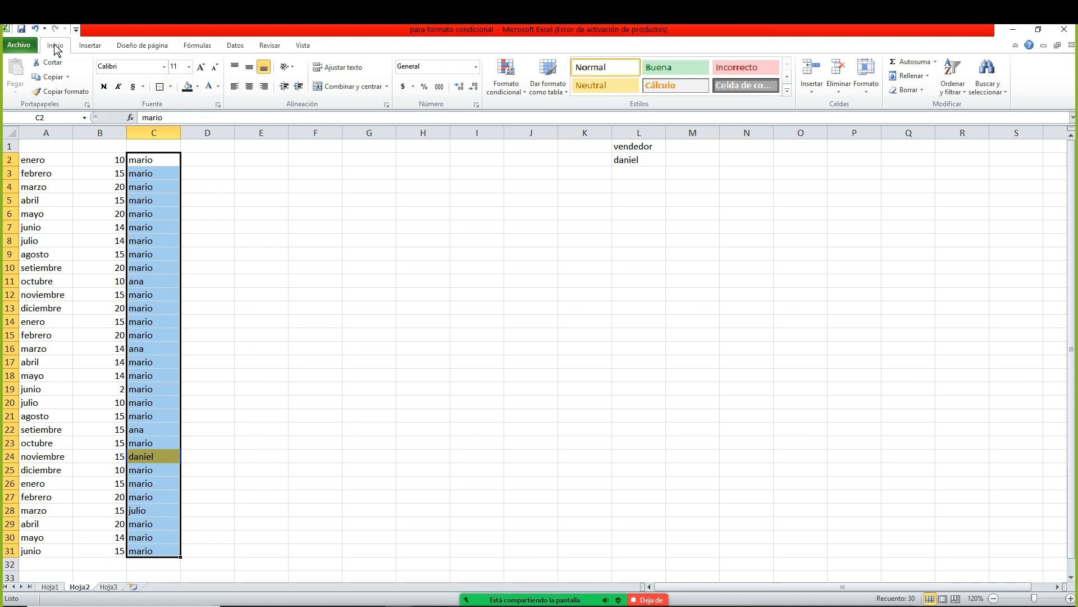
click(500, 90)
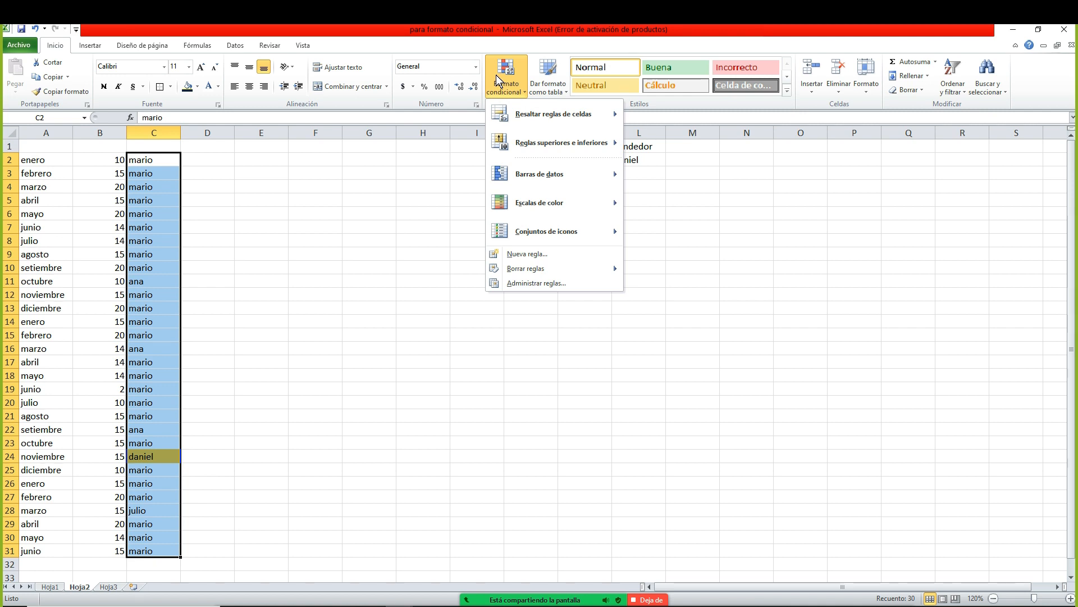
mouse_move(525, 121)
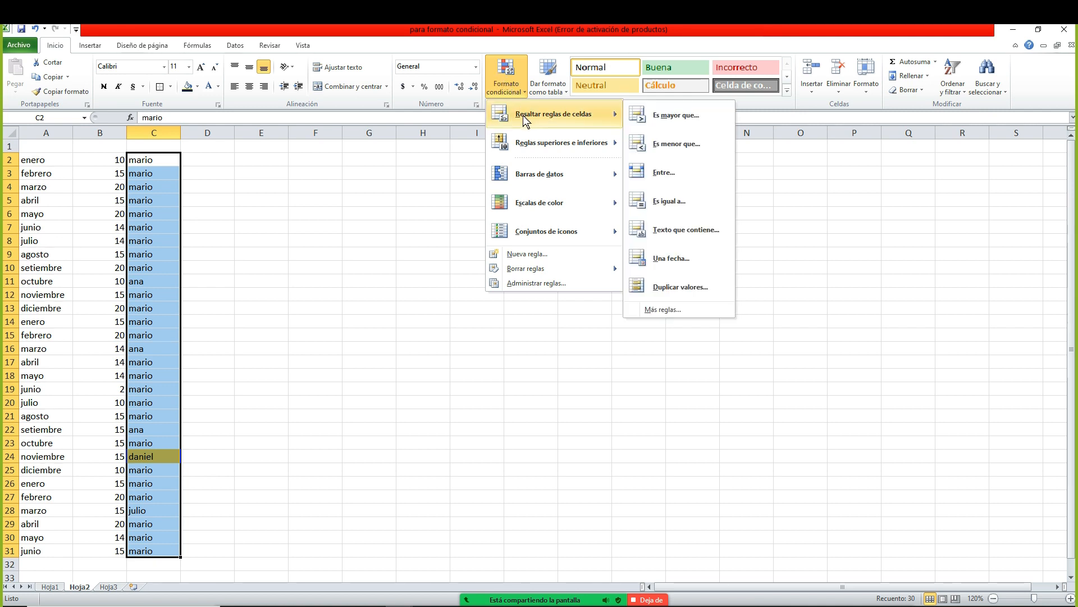
click(659, 230)
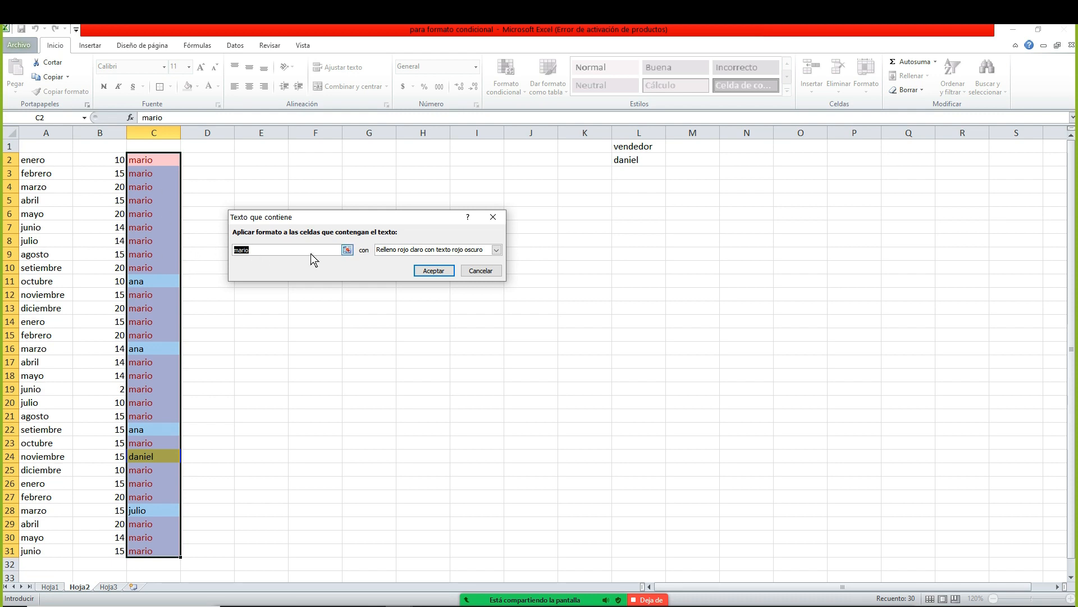
click(348, 250)
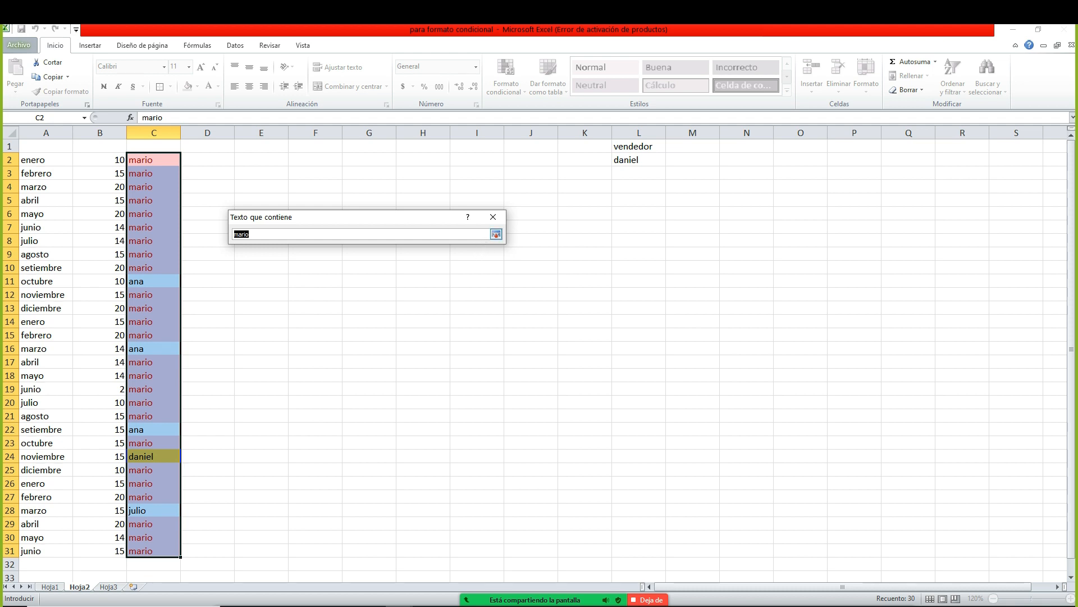
click(496, 234)
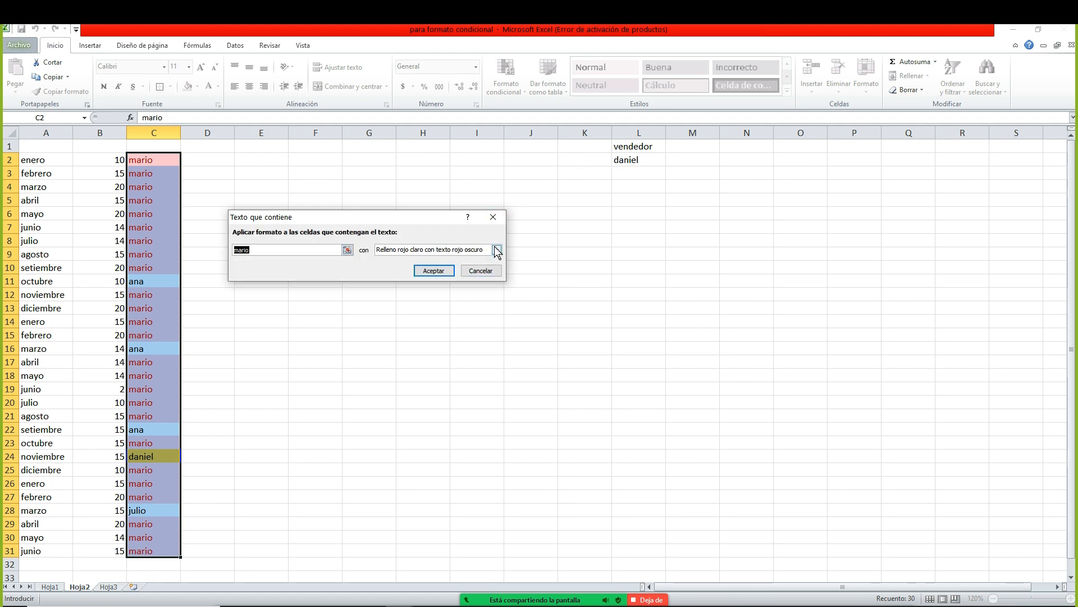
click(348, 250)
click(631, 159)
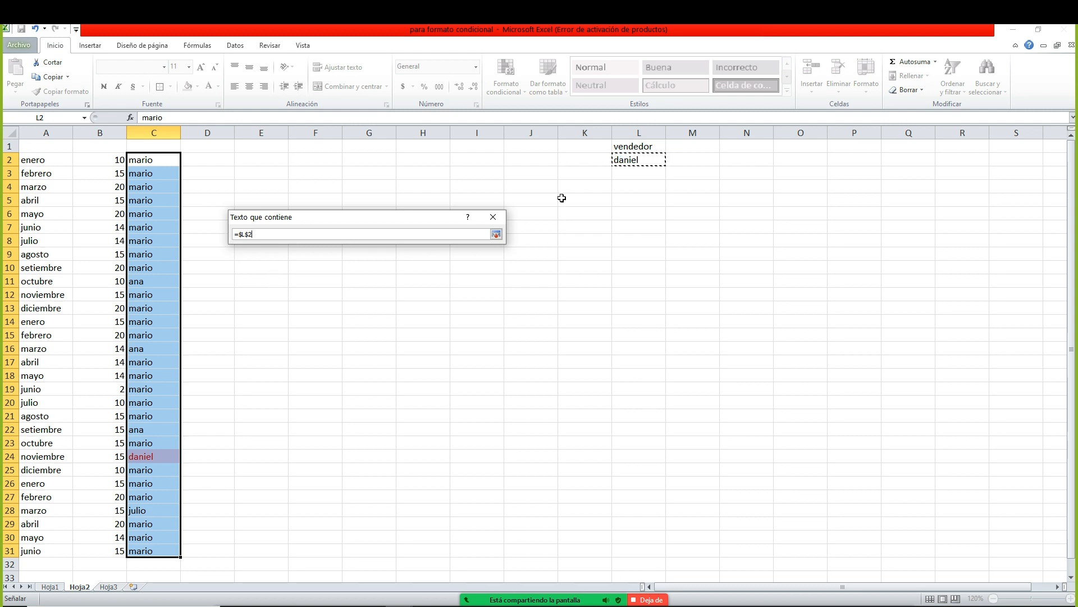
click(497, 234)
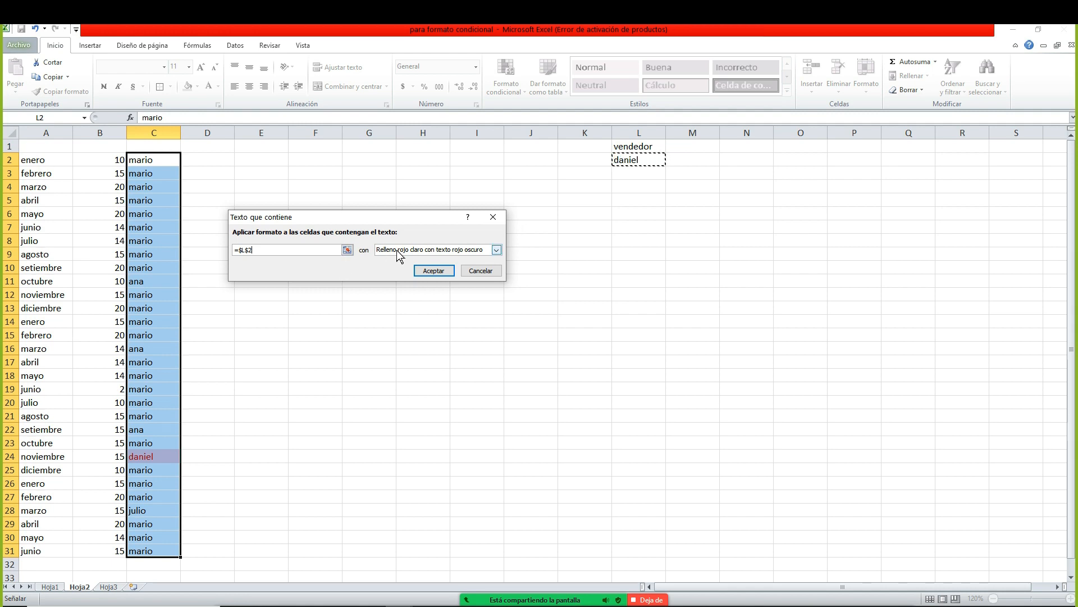
click(429, 270)
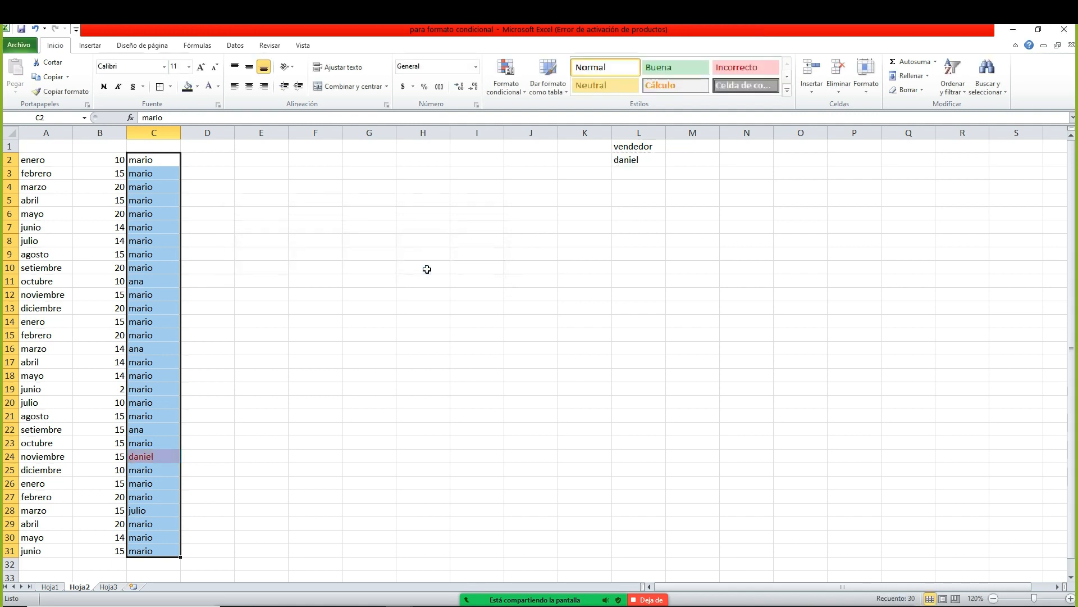
- Replace the seller's name in L2 with a different seller's to test the new rule
click(429, 269)
click(640, 163)
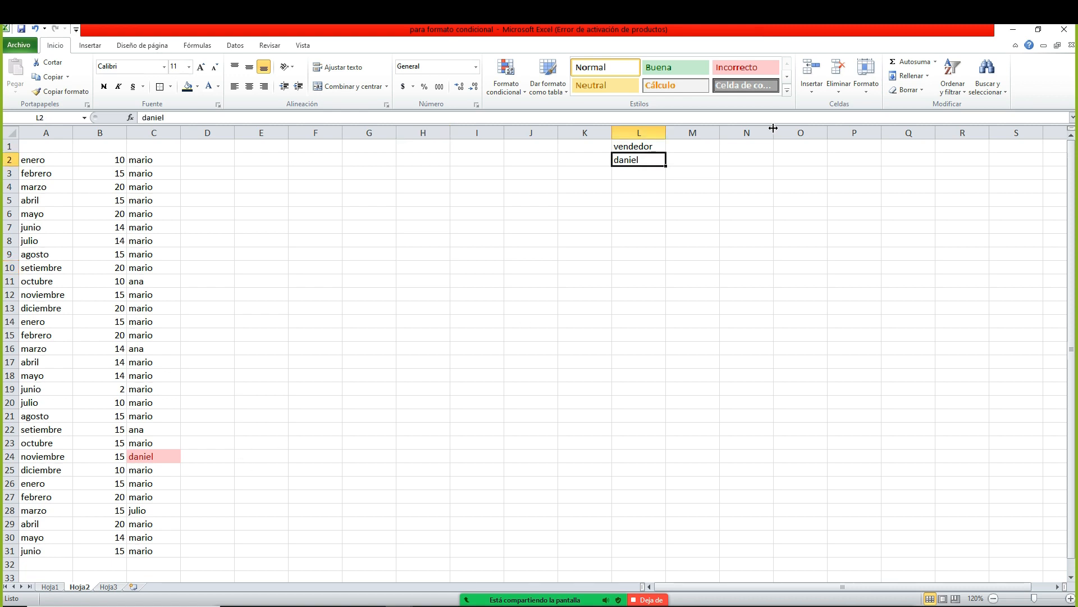
text(ana)
key(Return)
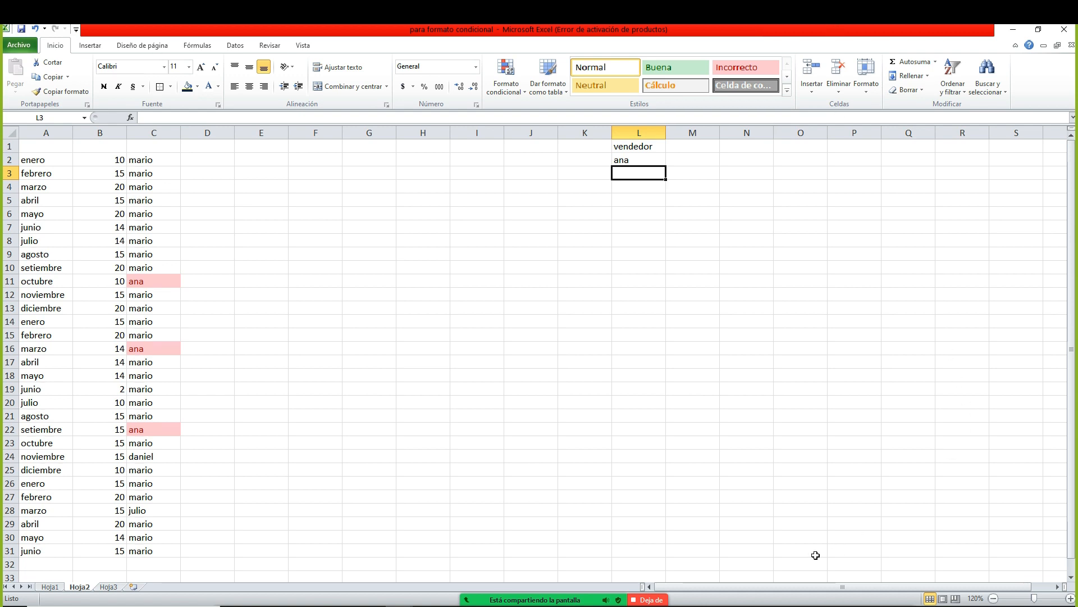
- Stop the Zoom screen share to toggle the camera on and off, and share the screen again
click(652, 586)
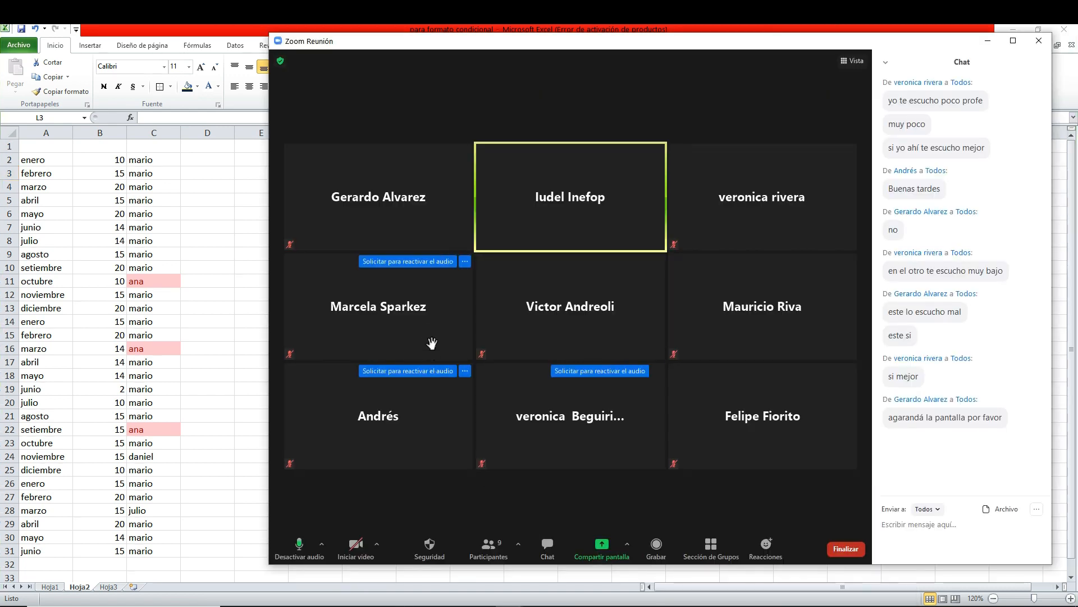
click(358, 545)
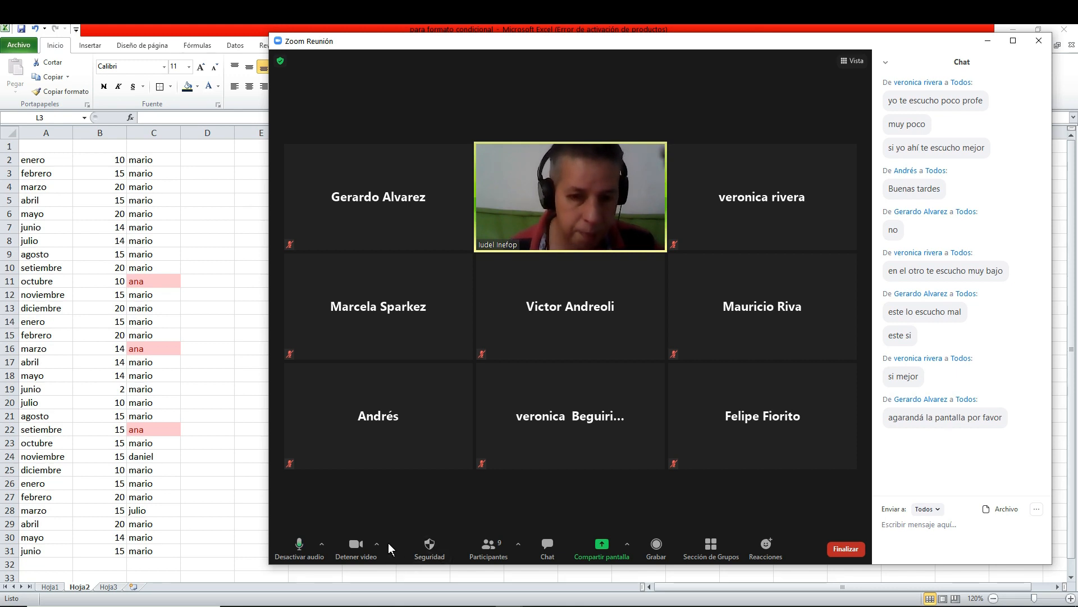
click(359, 548)
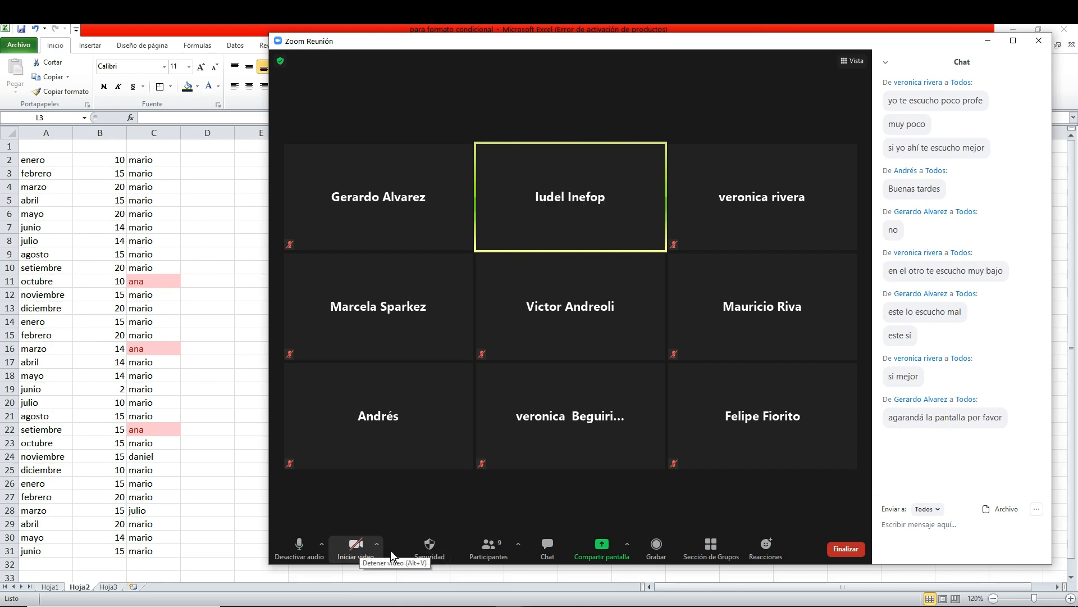
click(592, 554)
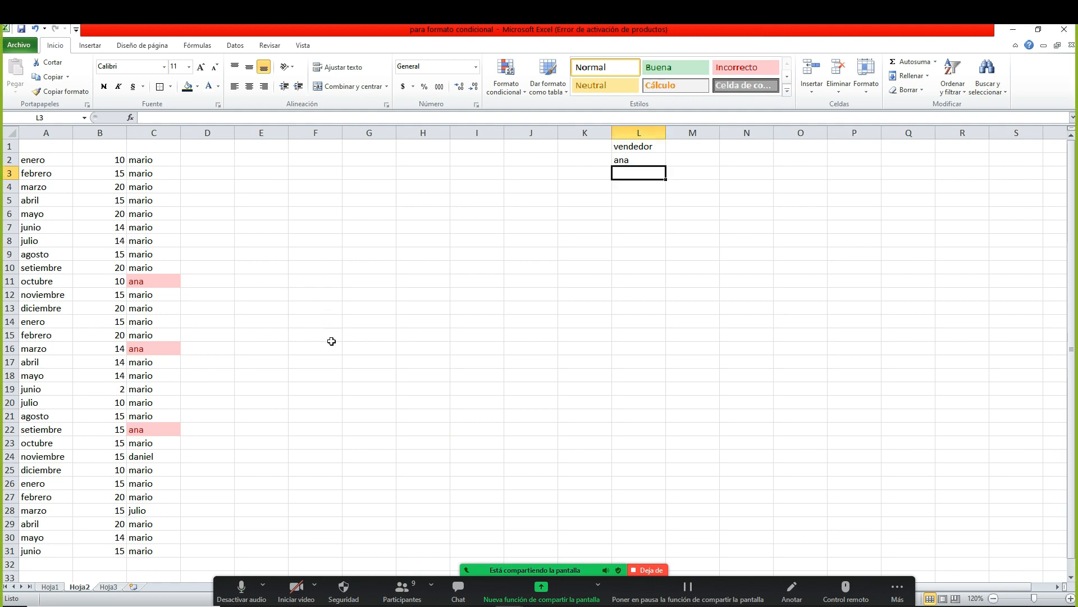
- Apply the green-white colour scale to the values in B2:B31
click(116, 271)
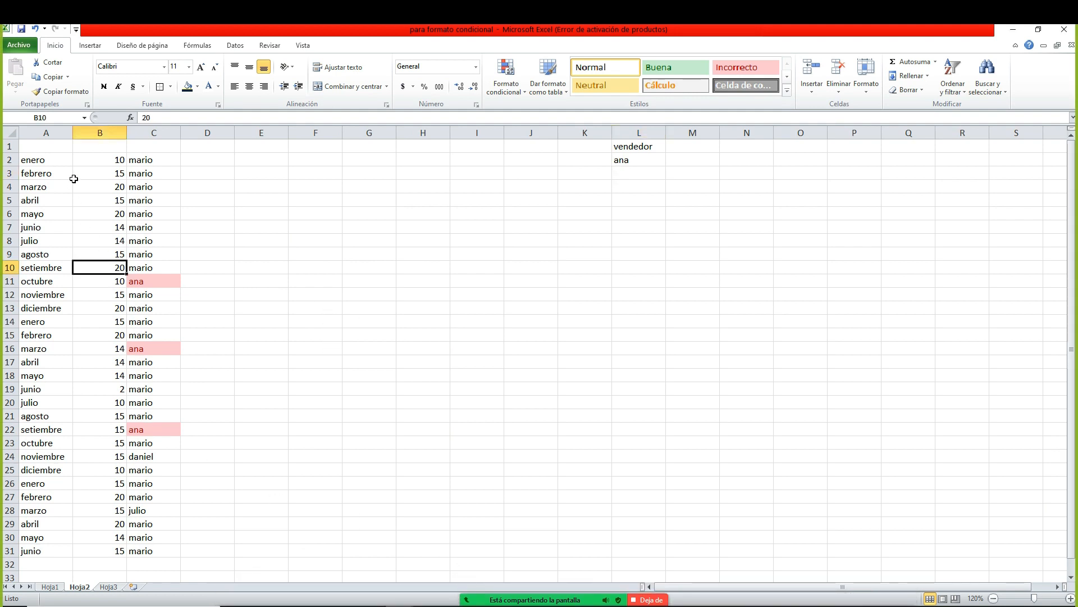
drag(94, 160, 111, 551)
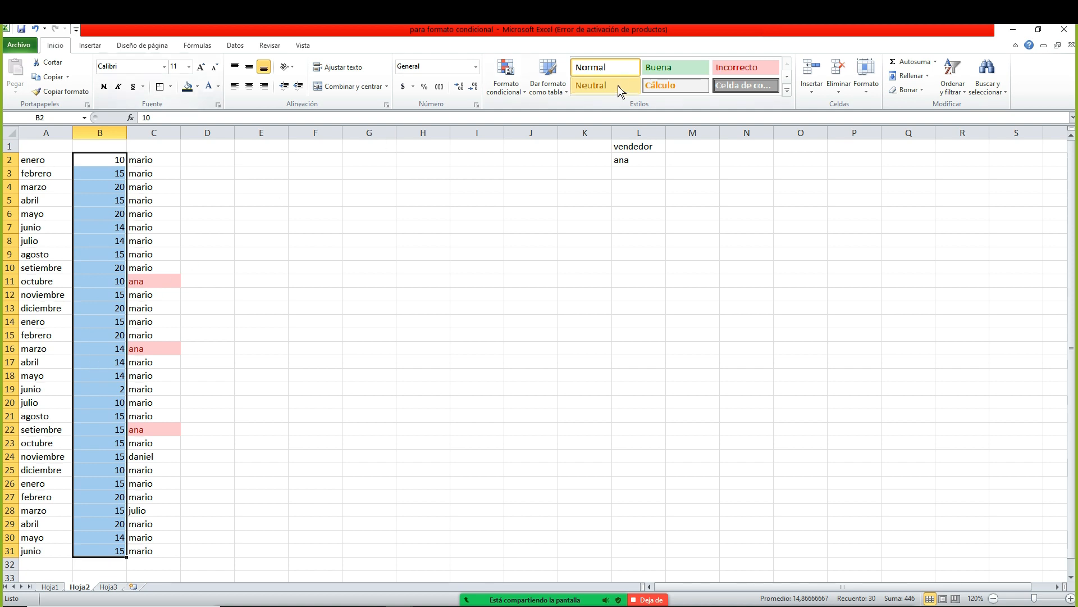
click(506, 84)
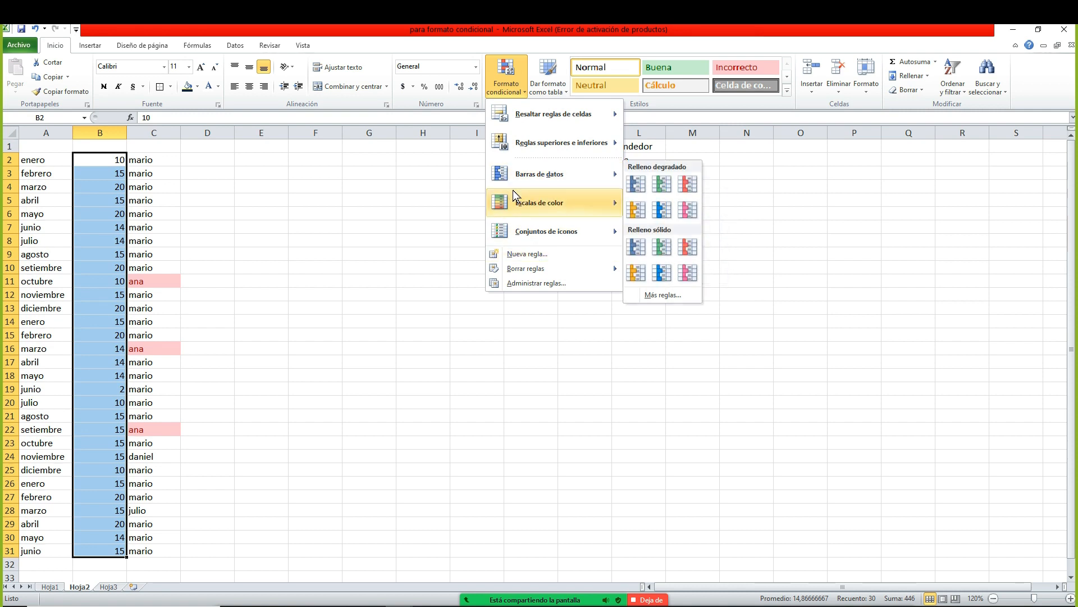
mouse_move(514, 184)
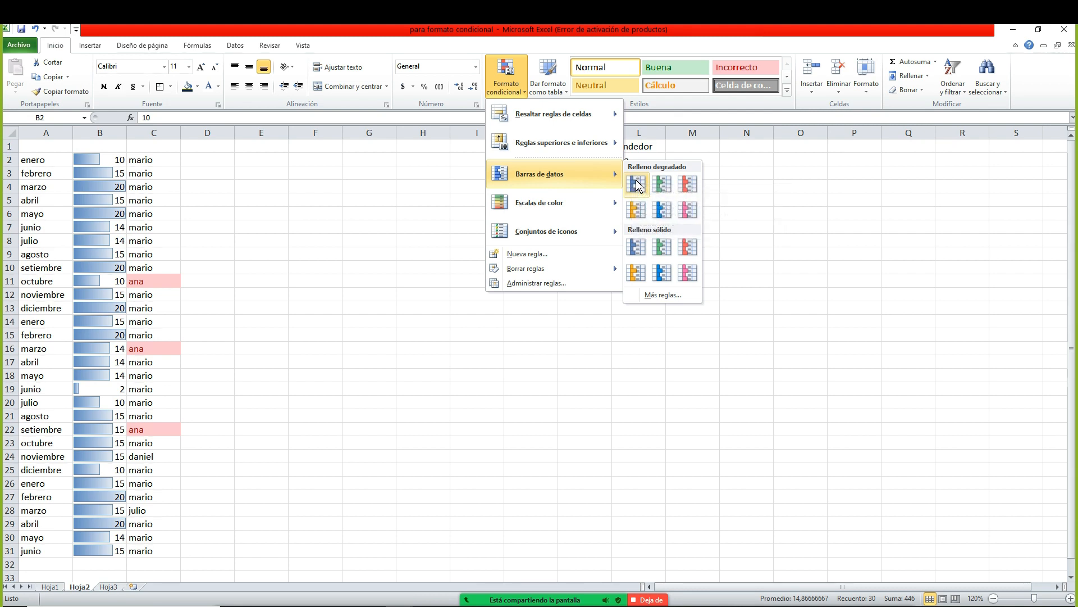
mouse_move(571, 203)
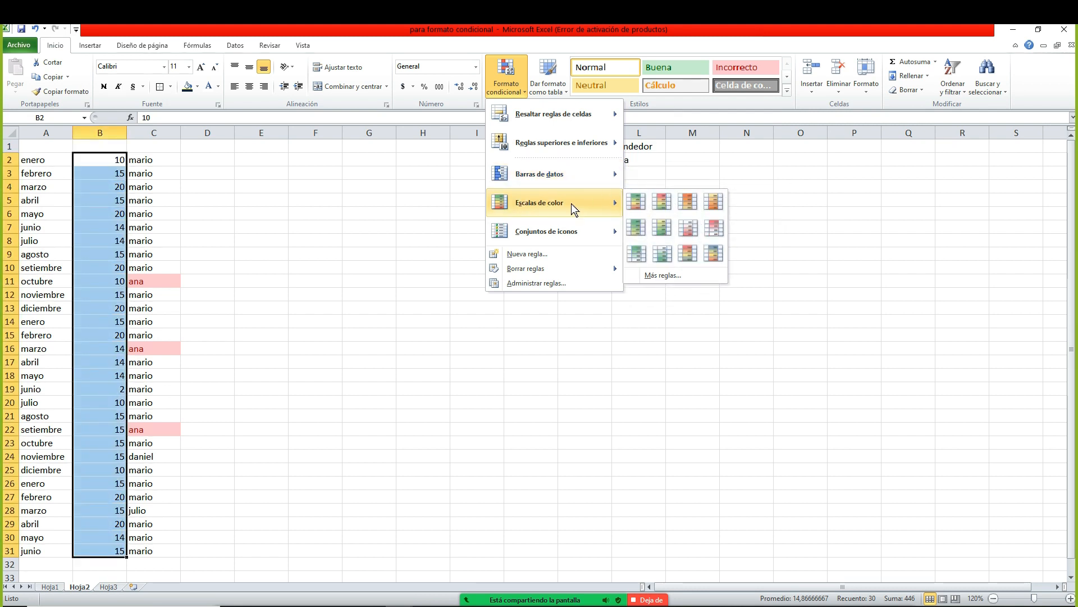
click(645, 259)
click(525, 268)
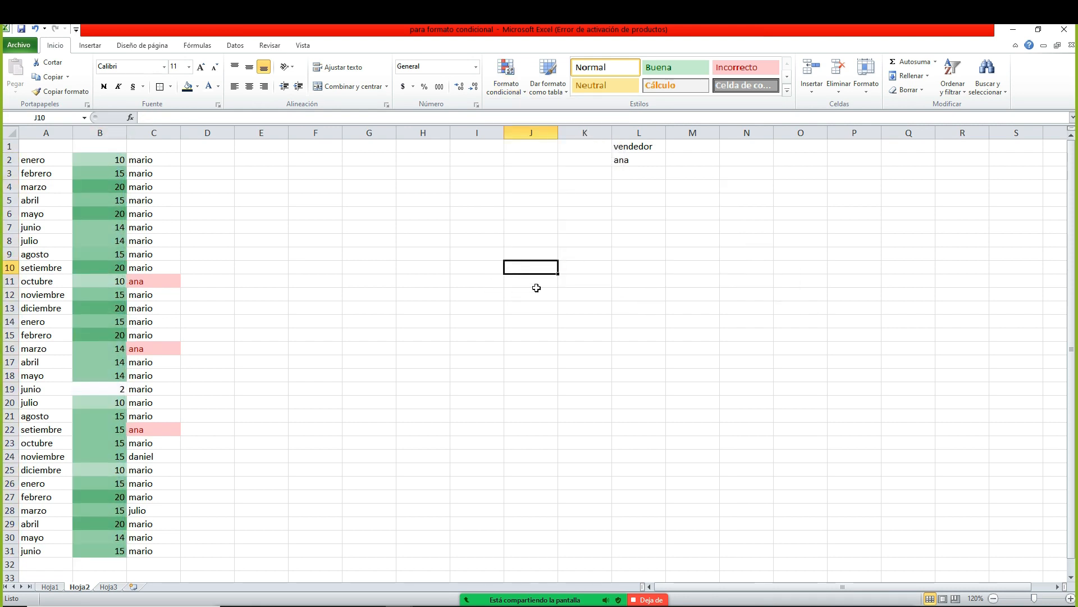
- Try a value of 50 in cell B10 to test the colour scale, and undo the entry
click(111, 271)
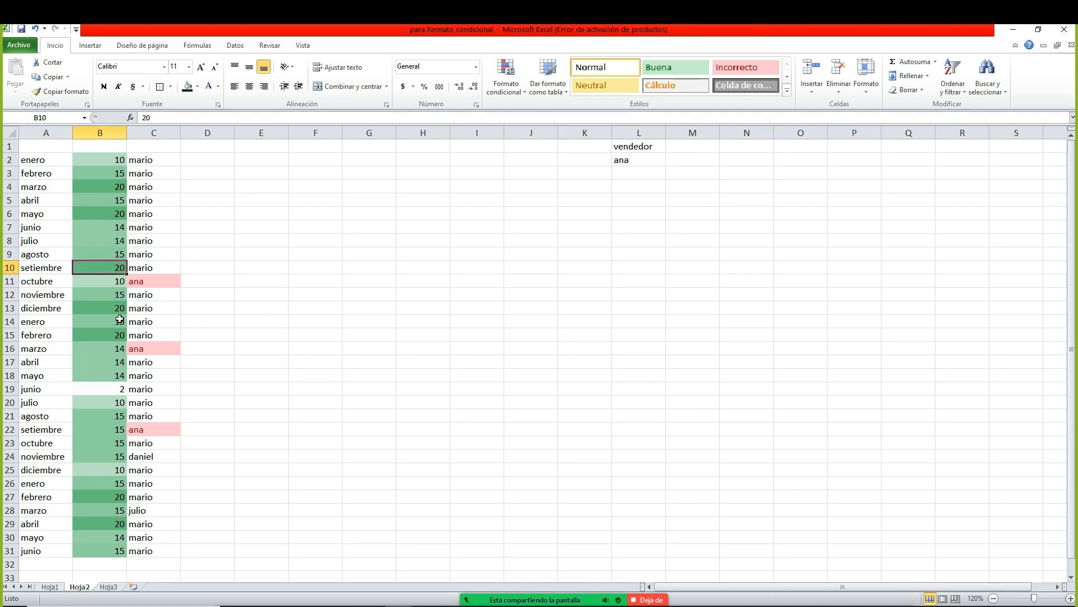
text(50)
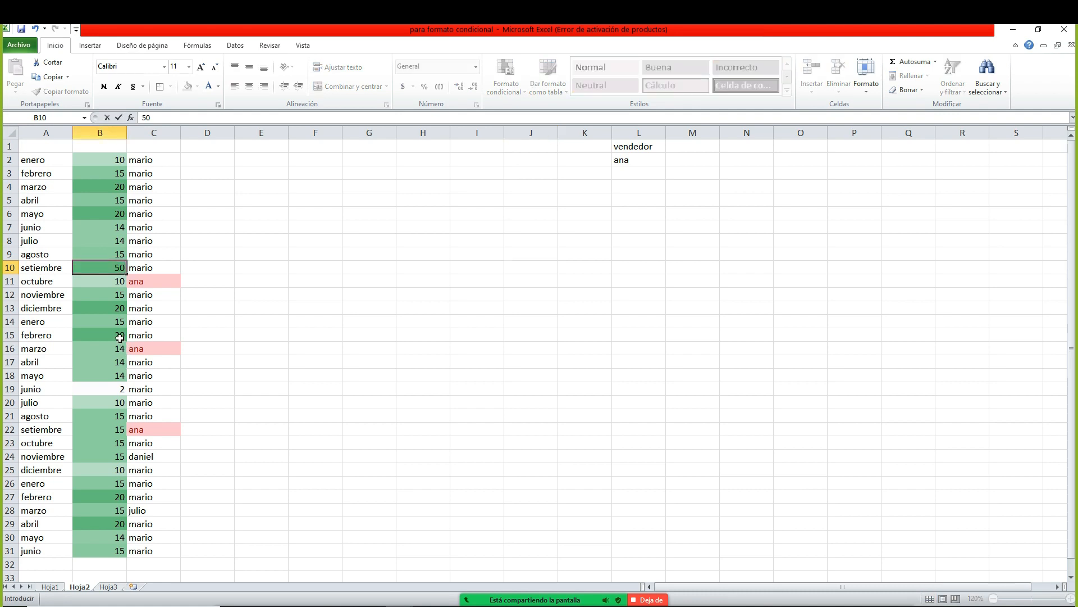
key(Return)
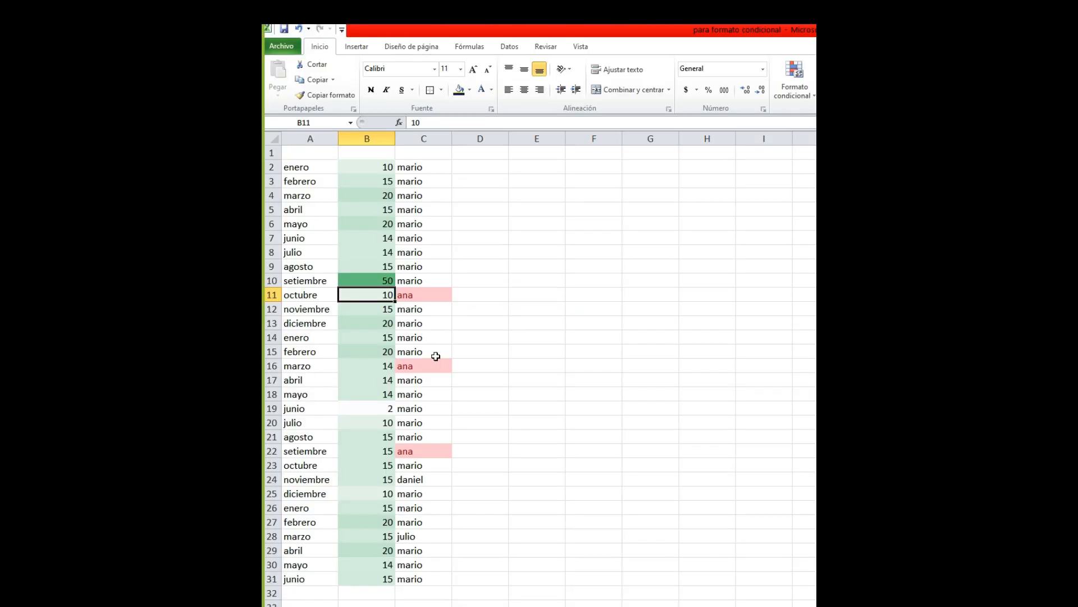
key(ctrl+z)
click(545, 352)
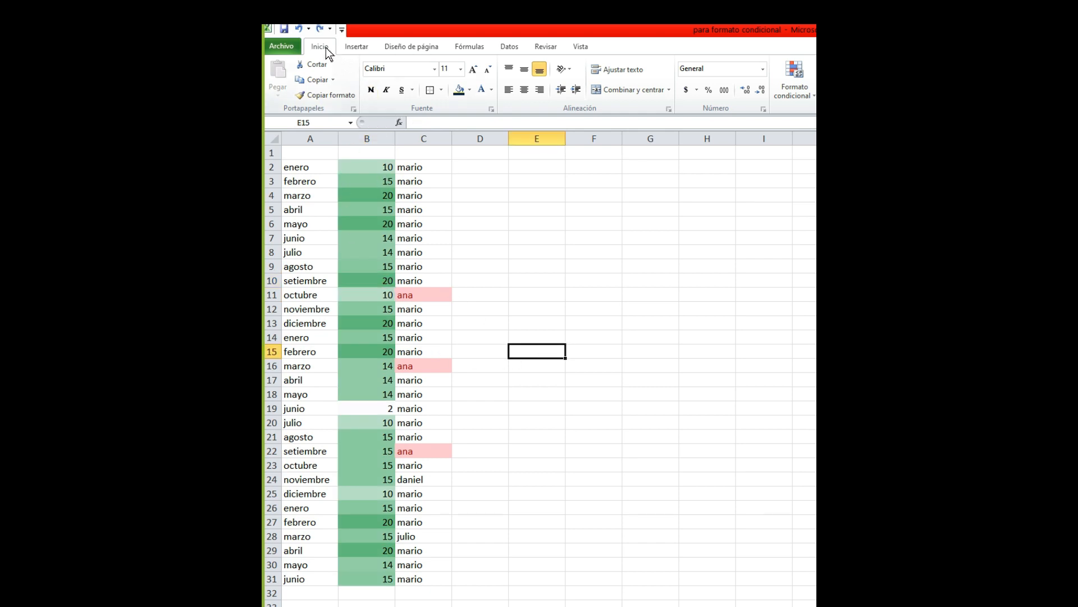
click(788, 95)
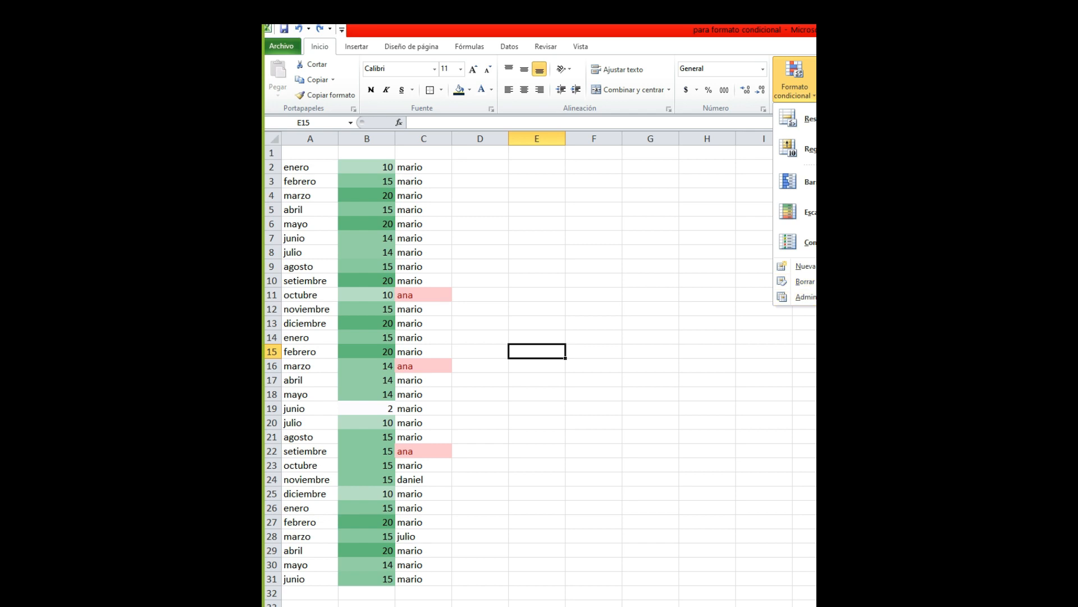
click(528, 290)
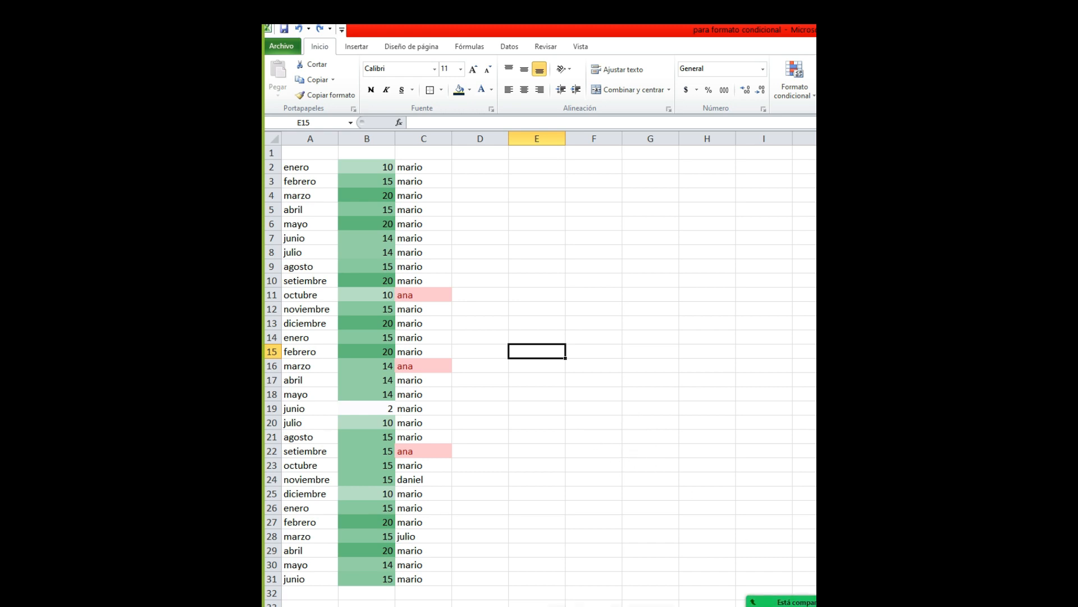
- Switch to the Zoom meeting, turn off the camera and share the whole screen (Pantalla) again
click(843, 601)
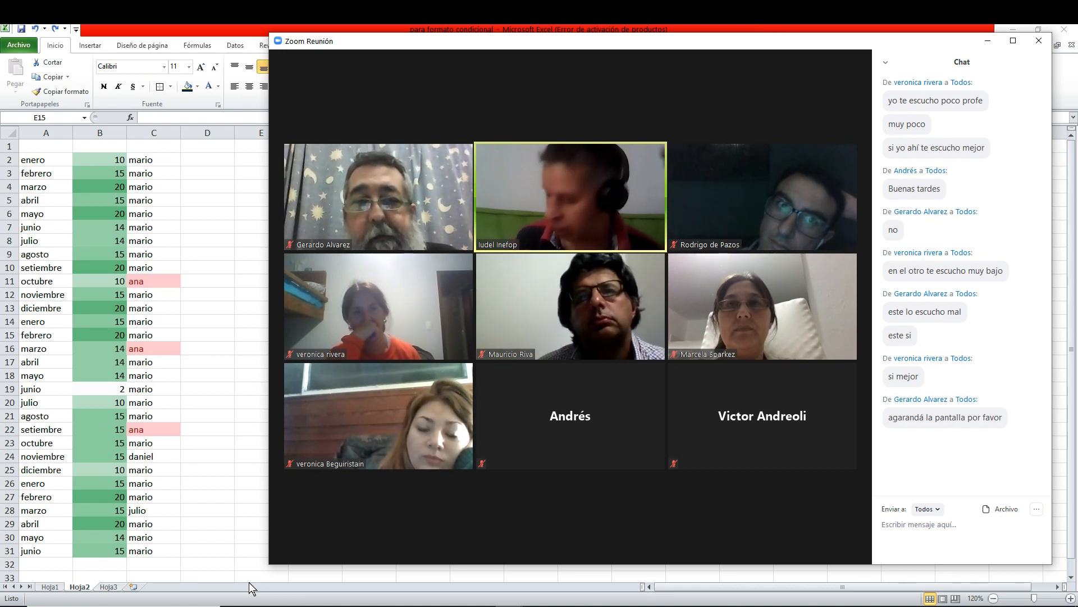
mouse_move(297, 530)
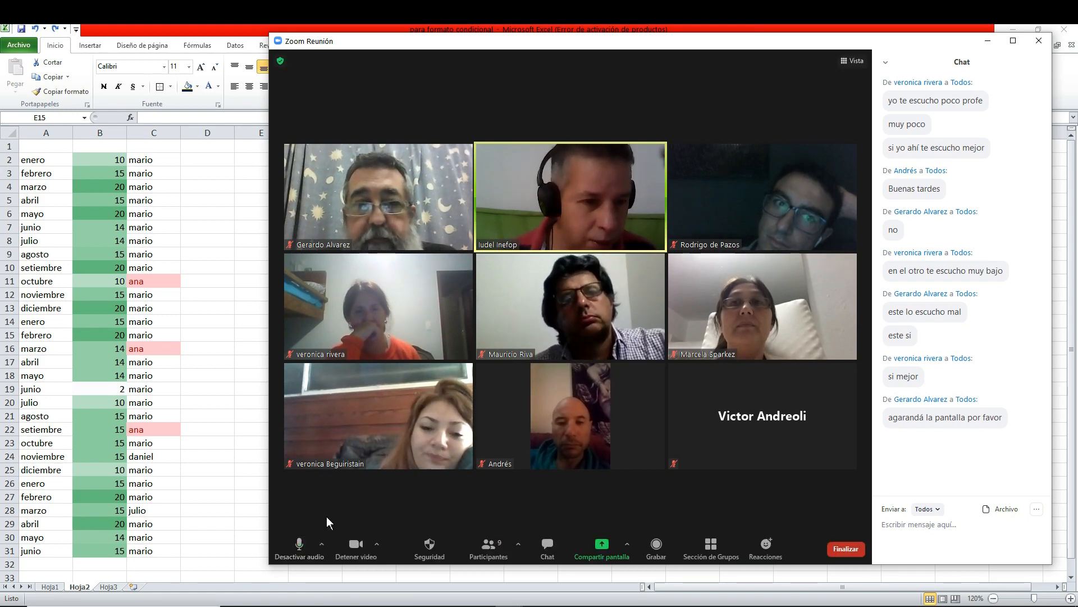
click(346, 555)
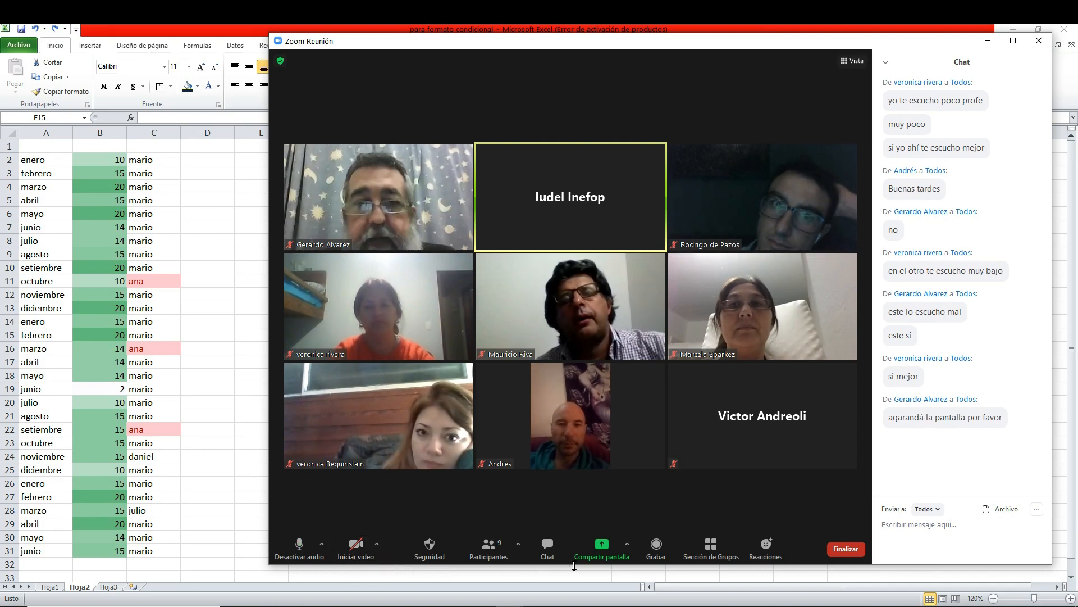
click(588, 548)
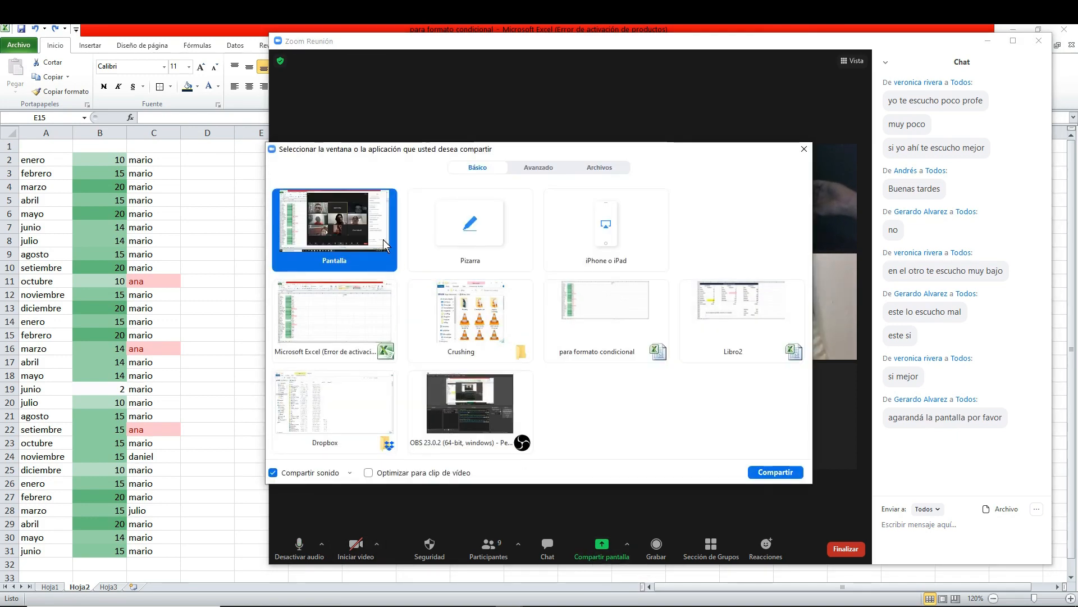
double_click(376, 260)
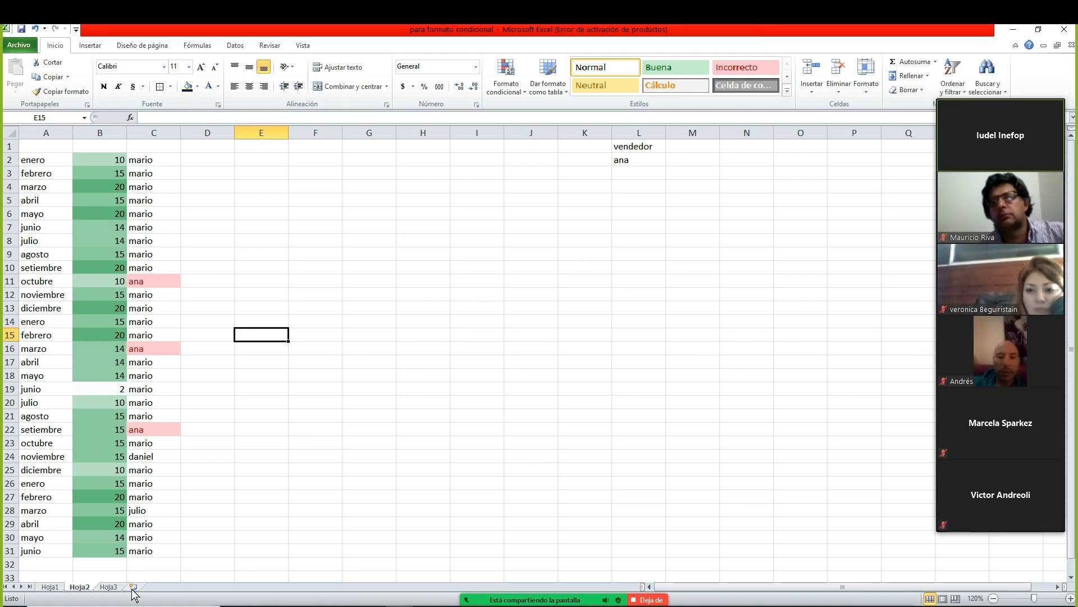
- Enter the text fecha in cell G13 of the Hoja3 sheet
click(112, 587)
click(296, 279)
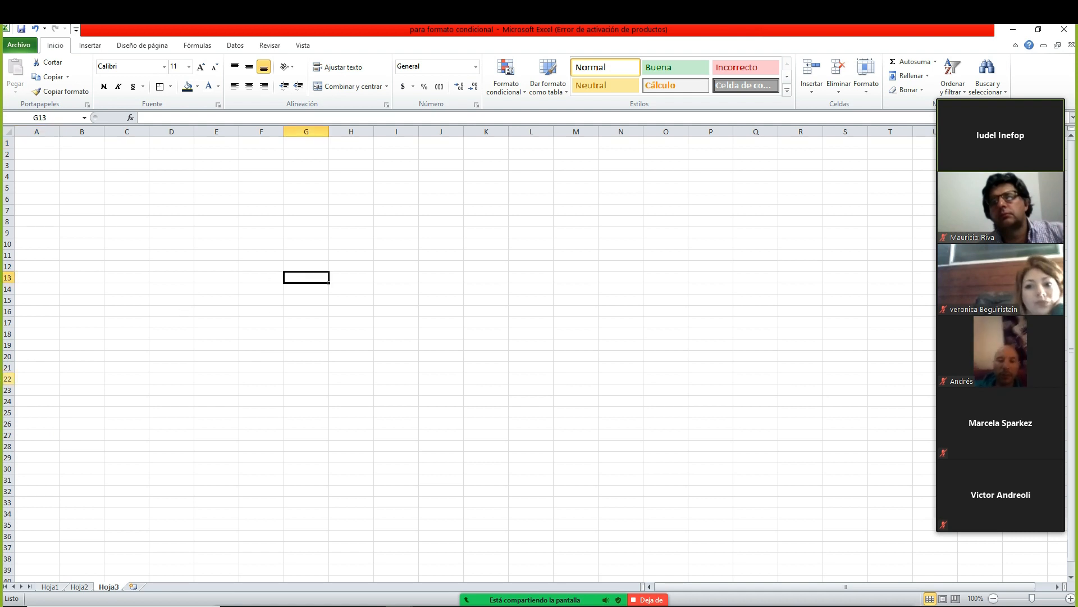
text(fecga)
key(BackSpace)
key(BackSpace)
key(BackSpace)
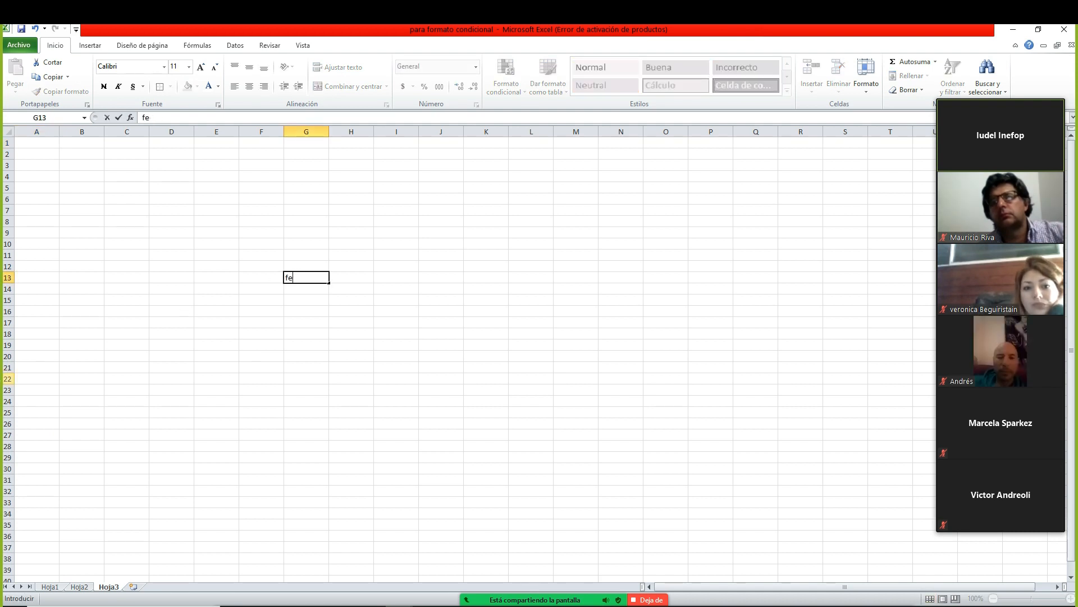
text(cha)
key(Return)
key(Up)
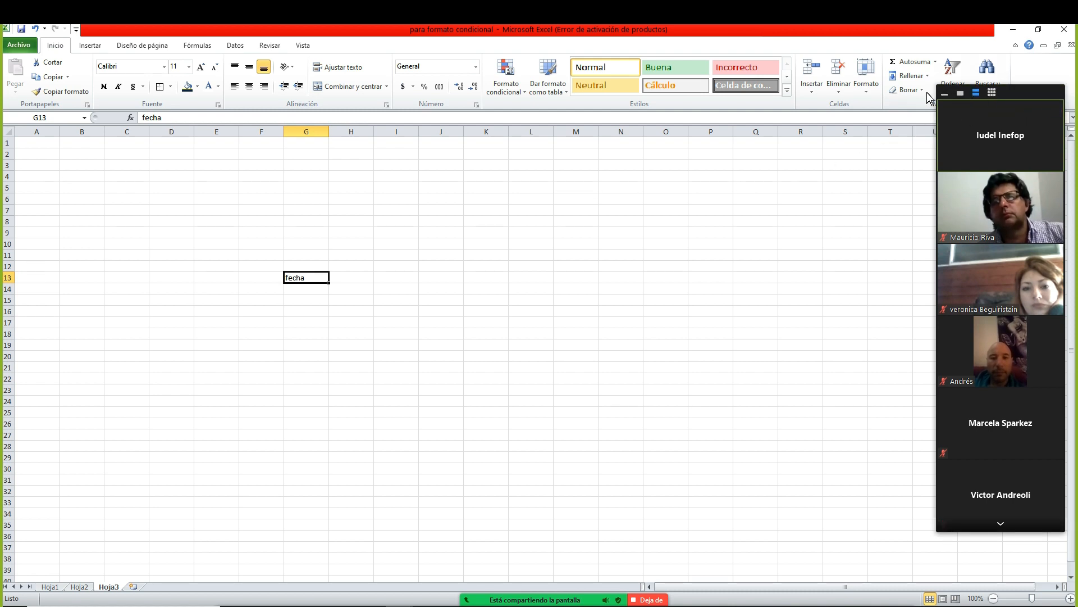
- Minimise the Zoom video panel and enlarge the fecha text in G13 to font size 36
click(945, 102)
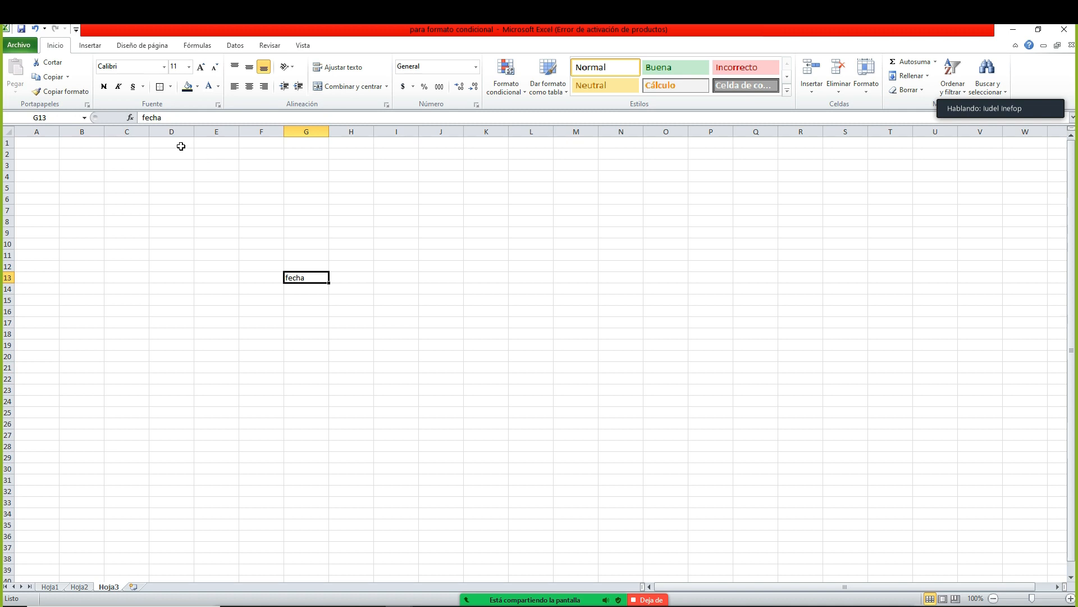
click(200, 67)
click(200, 67)
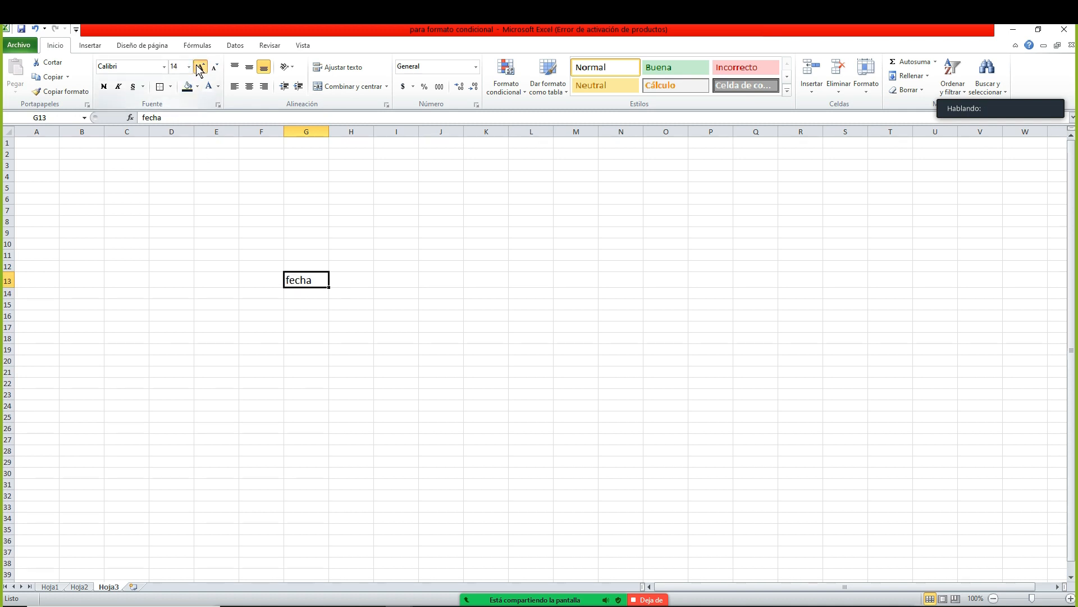
click(199, 66)
click(199, 67)
click(200, 67)
click(200, 67)
click(200, 67)
click(200, 67)
click(200, 67)
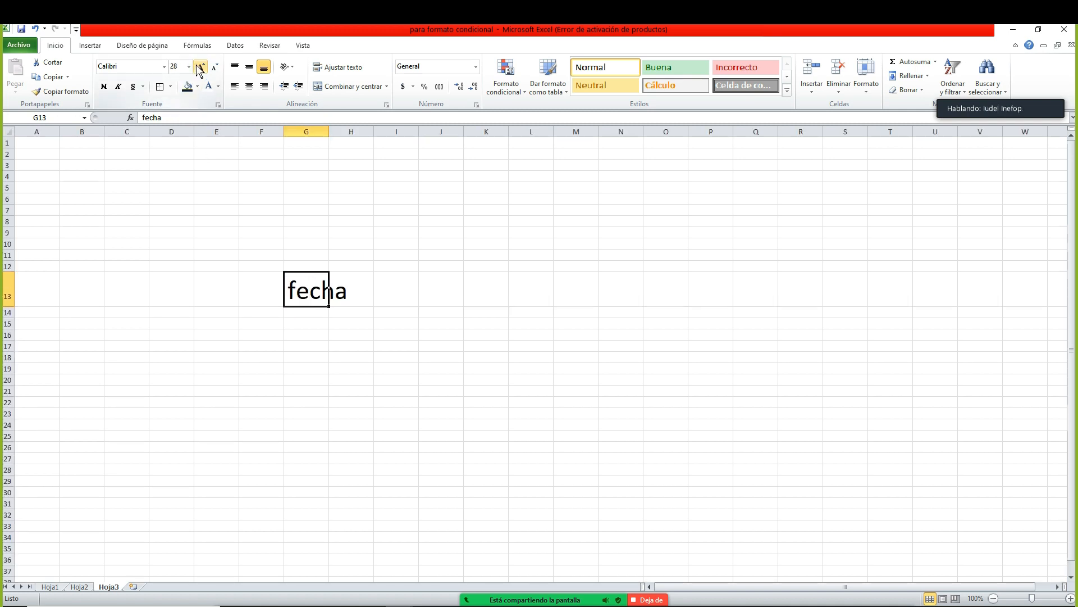
click(399, 390)
click(311, 288)
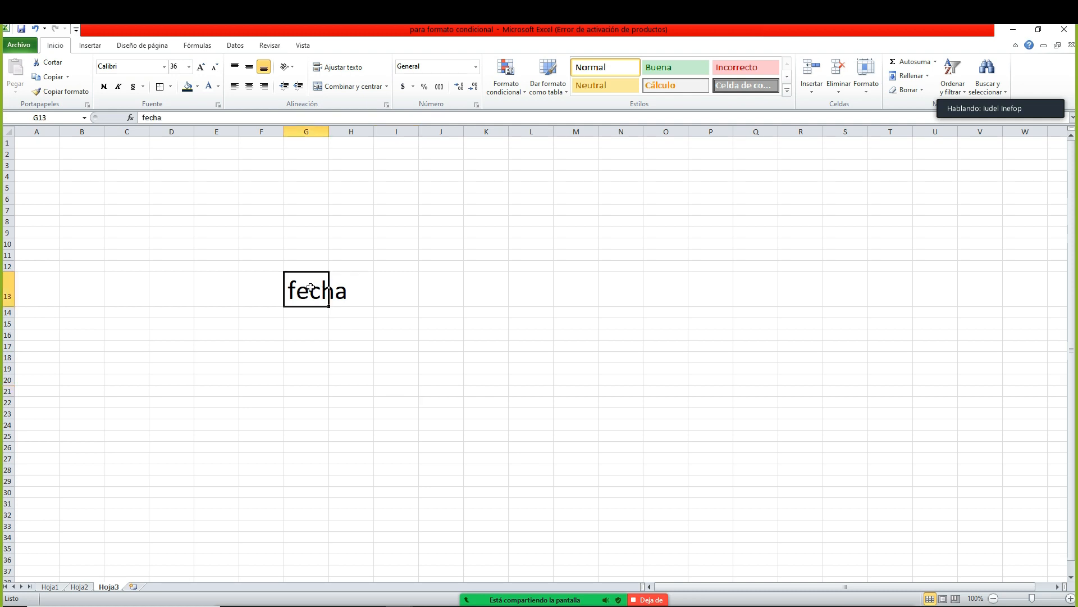
drag(308, 290, 363, 287)
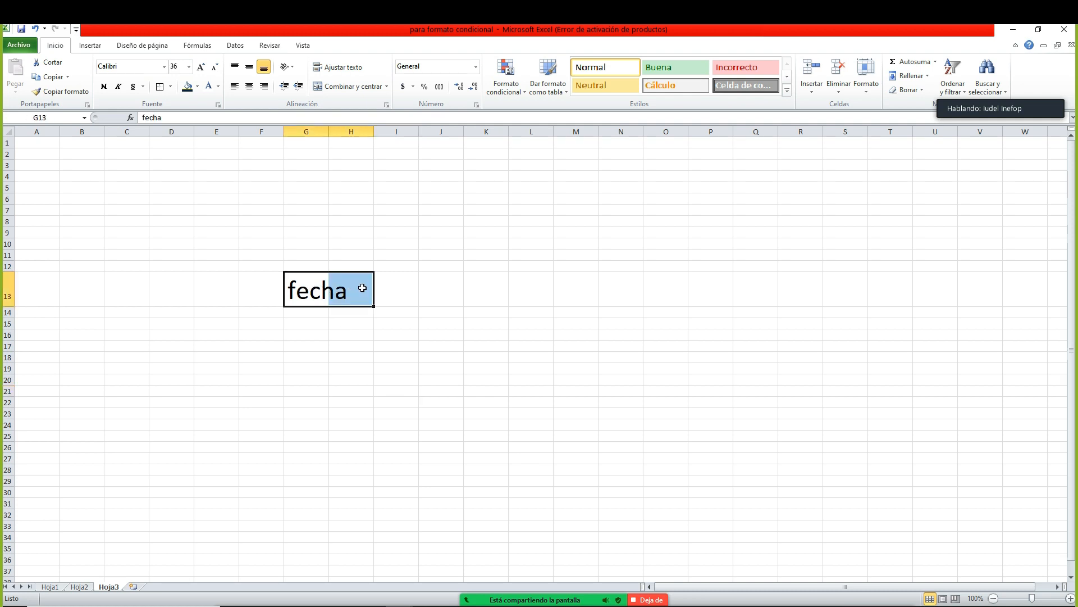
click(306, 300)
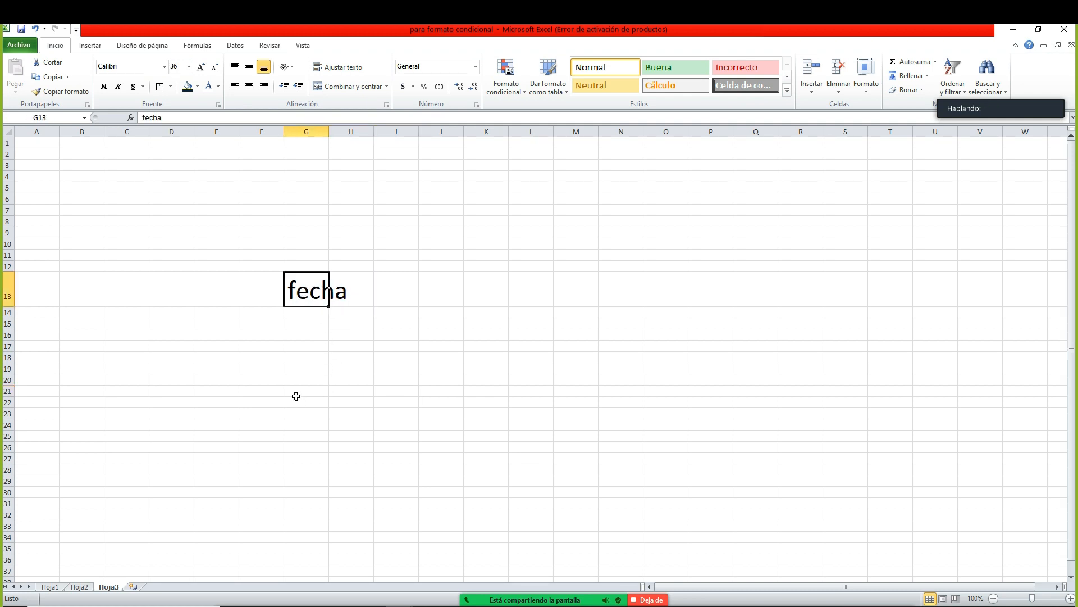
- Set the Hoja3 worksheet zoom to 160%
key(Down)
key(Right)
key(Down)
key(Down)
key(Down)
key(Down)
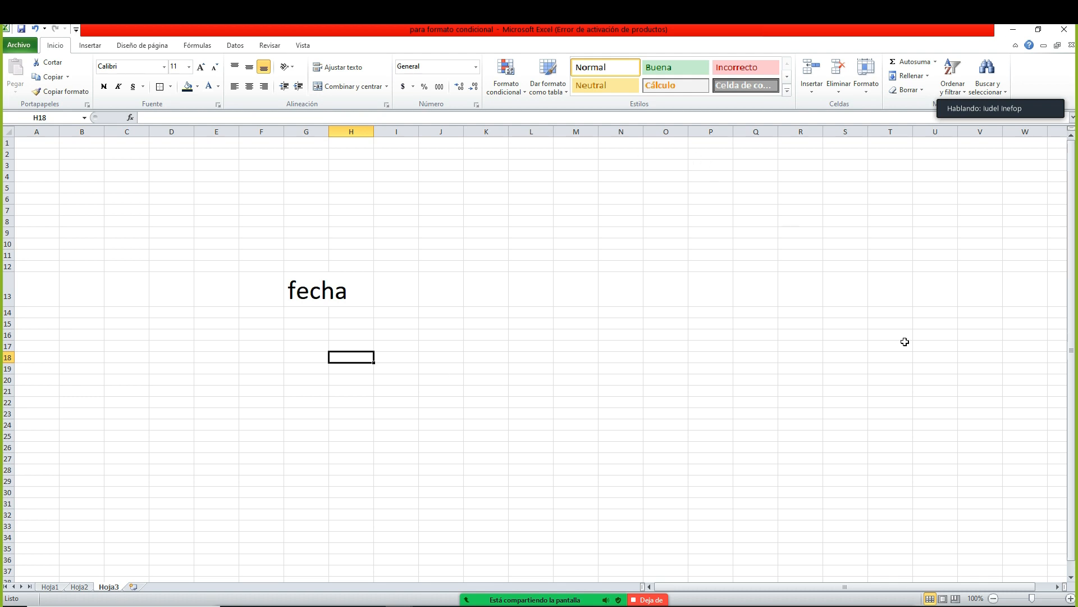
click(1070, 598)
click(1069, 599)
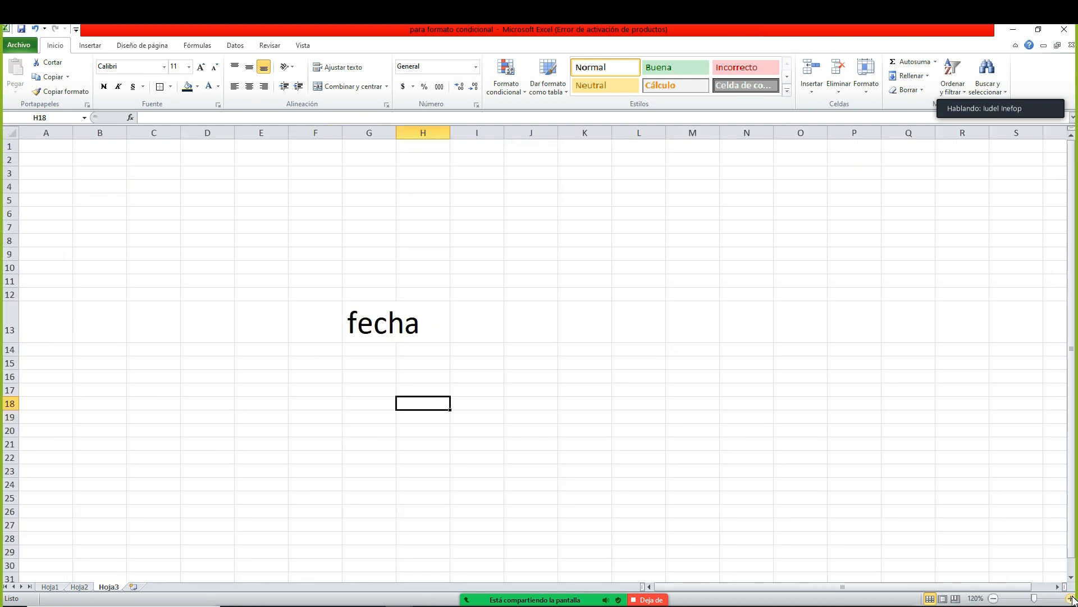
click(1070, 599)
click(1070, 598)
click(1070, 598)
click(1070, 599)
key(Down)
key(Down)
key(Down)
key(Down)
key(Down)
key(Down)
key(Down)
key(Down)
key(Down)
key(Down)
key(Down)
key(Down)
key(Down)
key(Down)
key(Down)
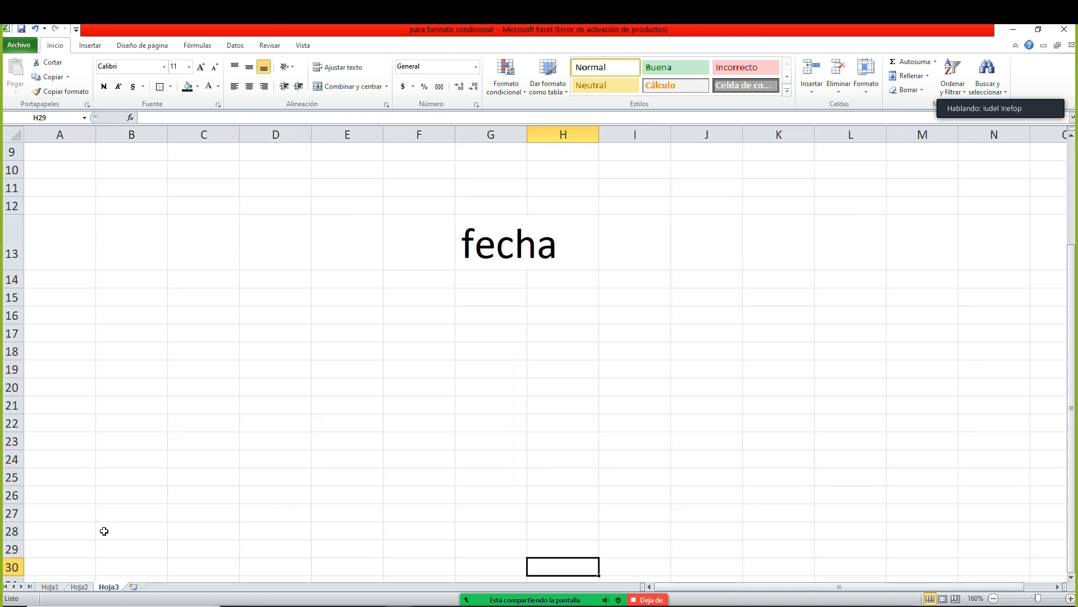
key(Up)
key(Up)
key(Up)
key(Up)
key(Up)
key(Up)
key(Up)
key(Up)
key(Up)
key(Up)
key(Up)
key(Up)
key(Up)
key(Up)
key(Up)
key(Up)
key(Up)
- Enter the date 11/2 in cell E16
key(Left)
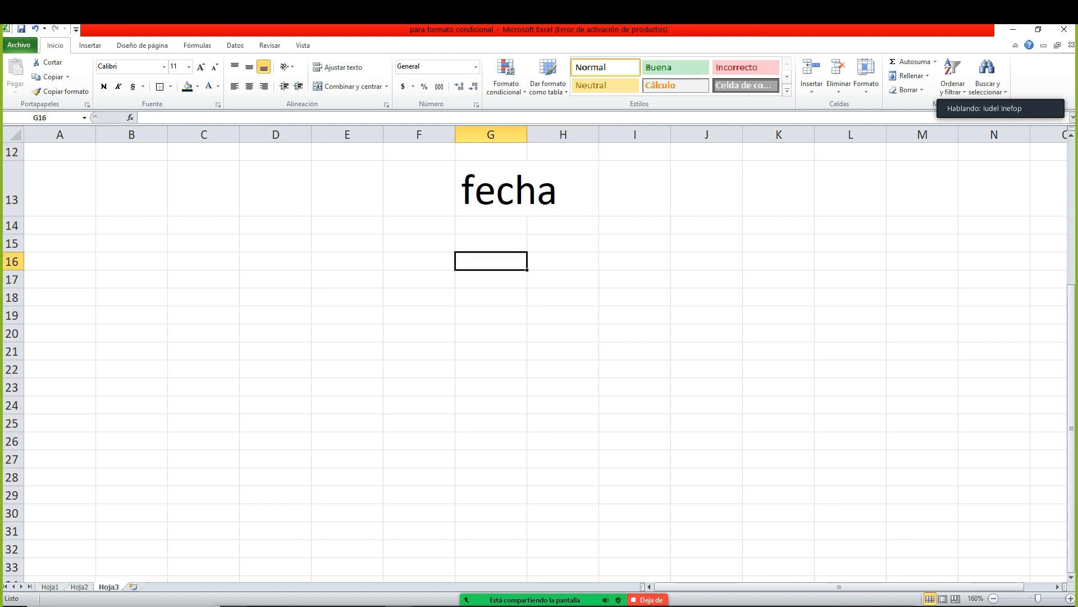
key(Left)
key(Left)
key(Down)
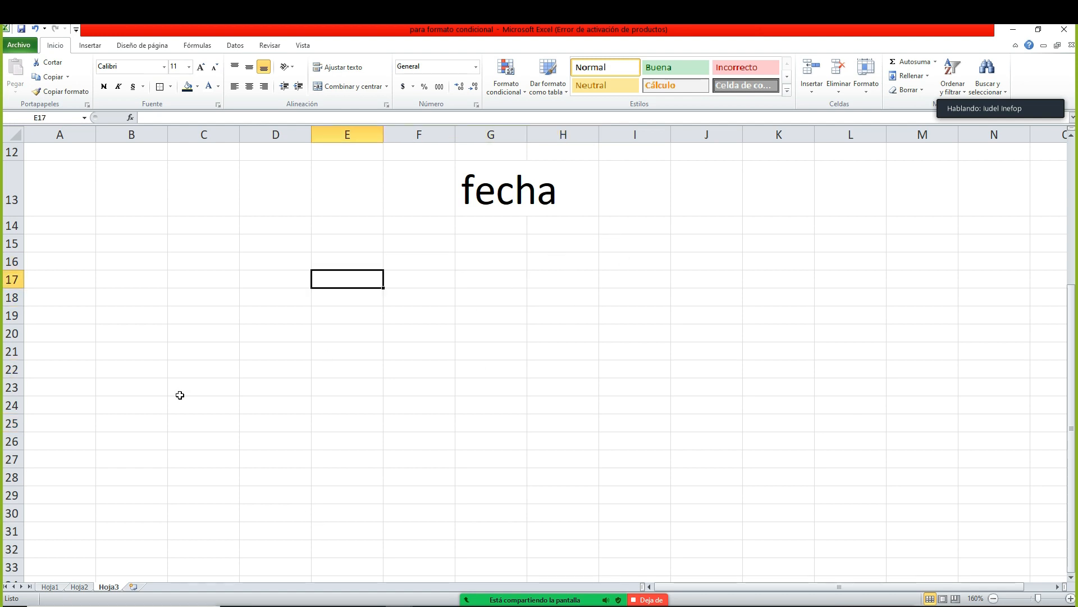
key(Up)
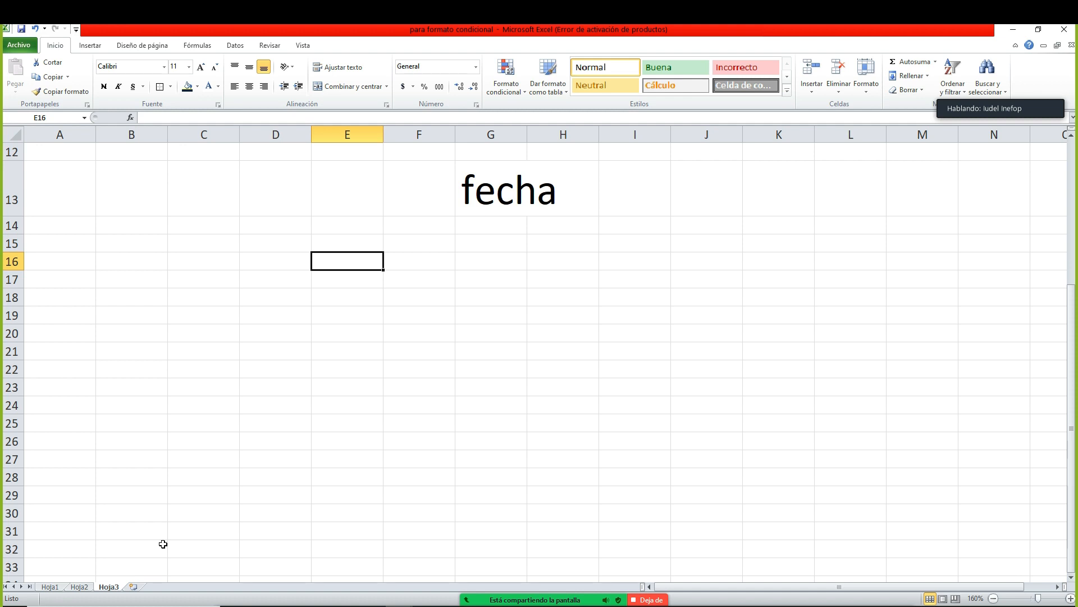
text(11/2)
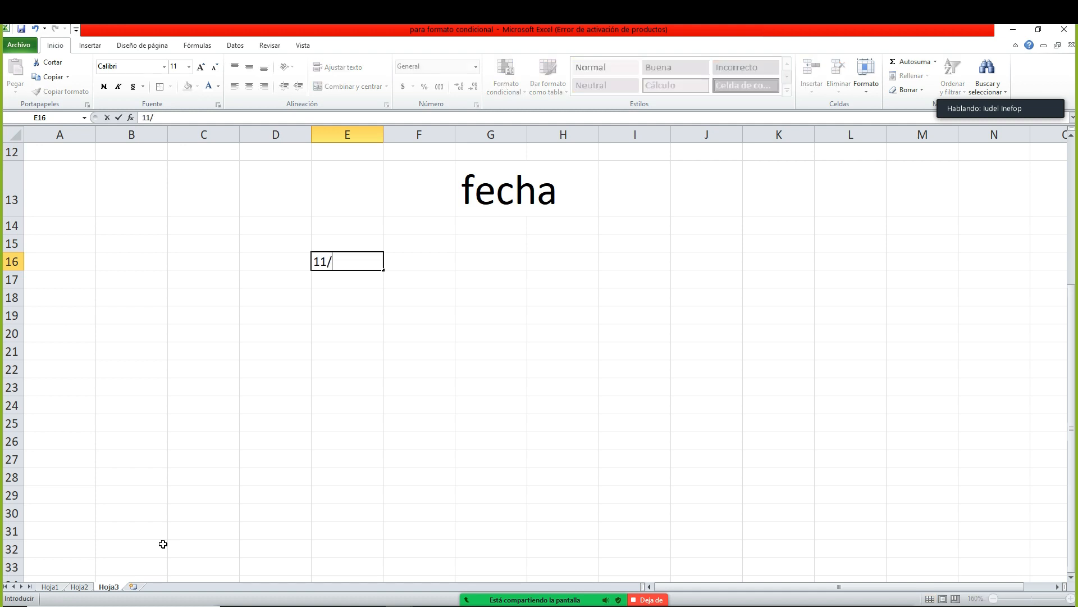
key(Return)
key(Up)
key(Up)
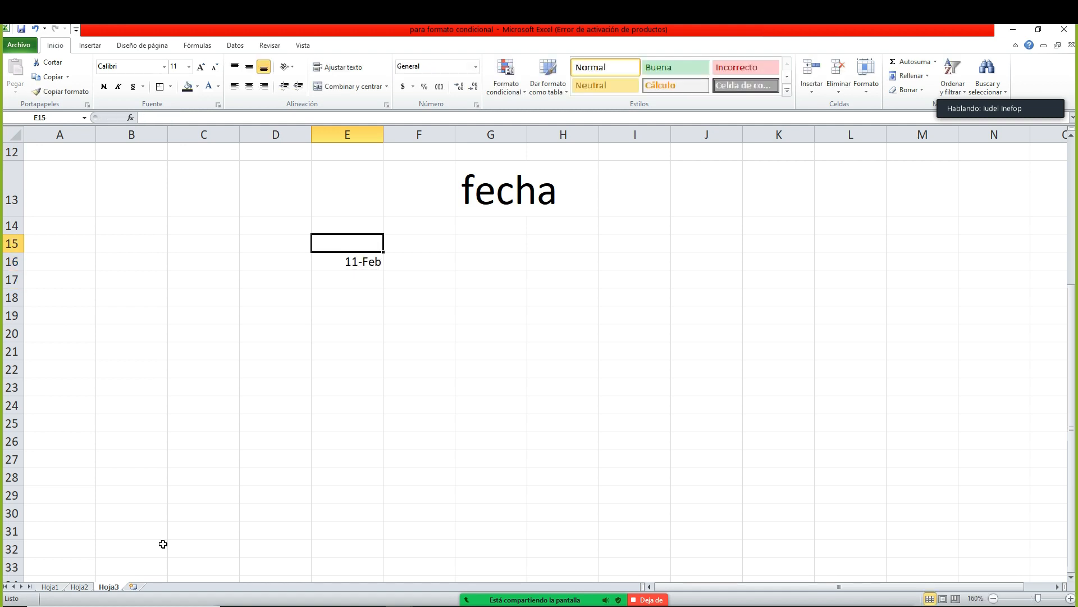
- Enter the heading Ingreso in cell E15 above the date
text(M)
key(BackSpace)
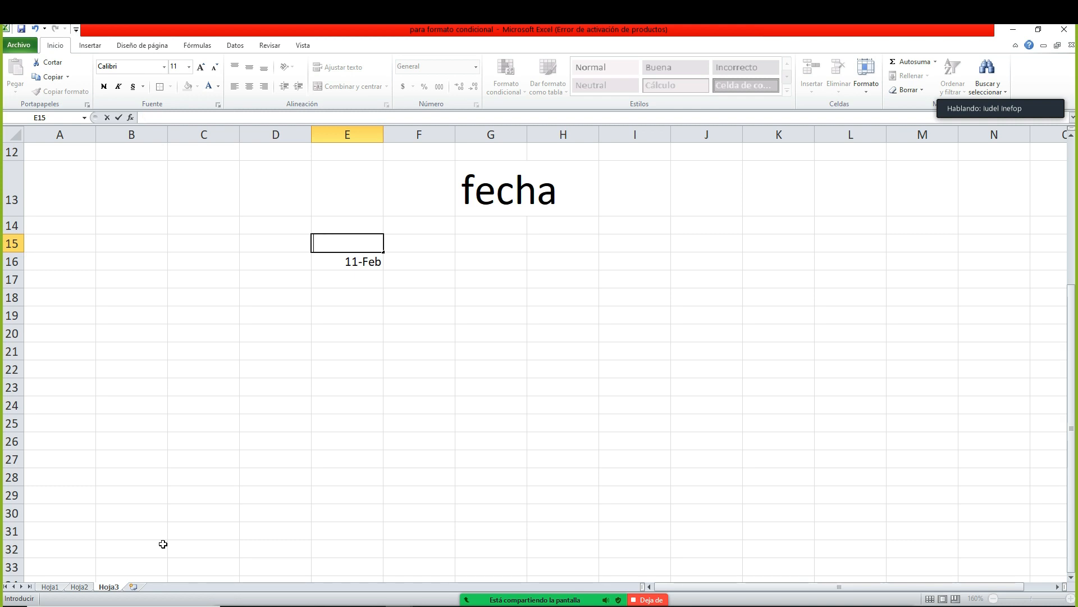
text(Ingreso)
key(Return)
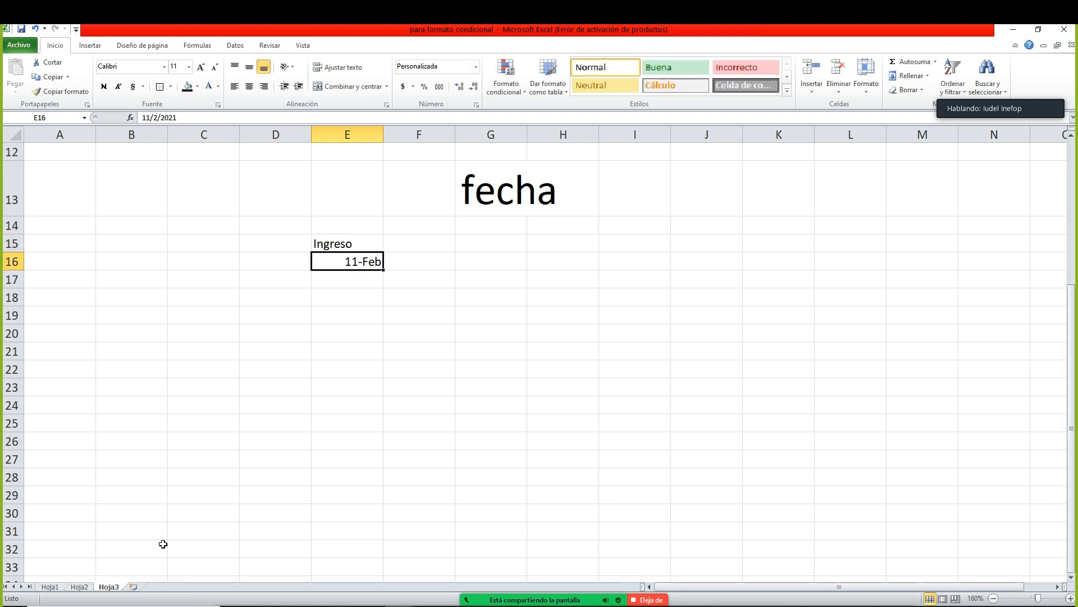
- Enter the heading vida util in F15 and the value 180 below it in F16
key(Up)
key(Right)
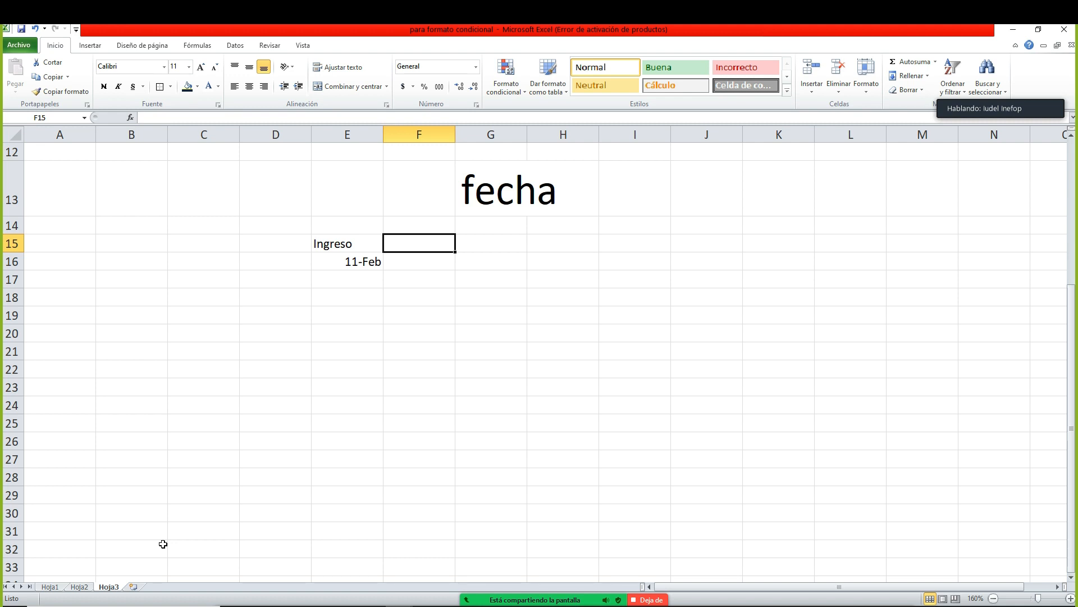
text(vida util)
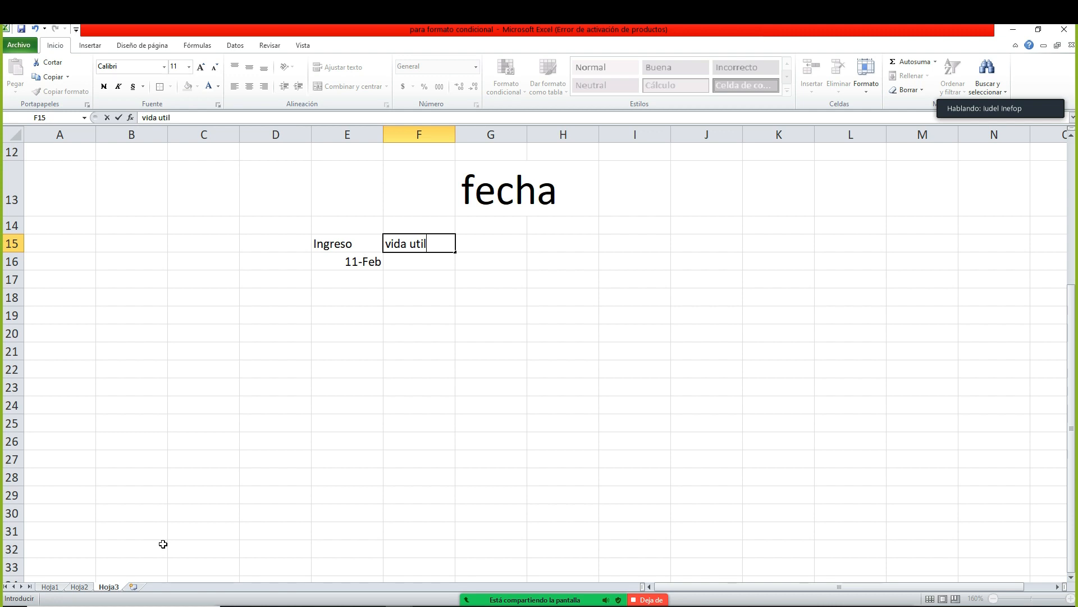
key(Return)
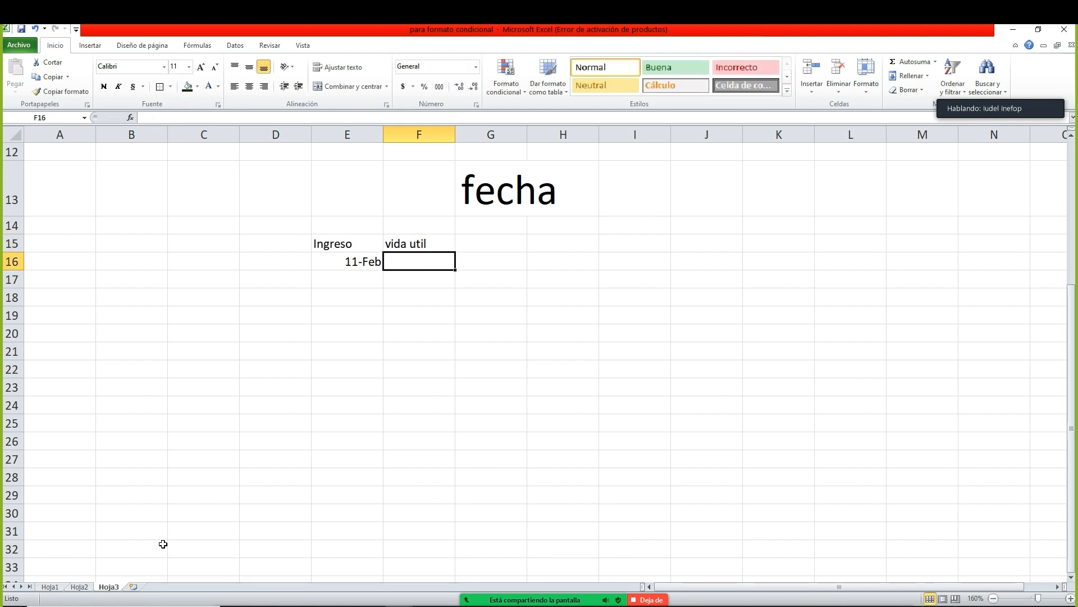
text(180)
key(Return)
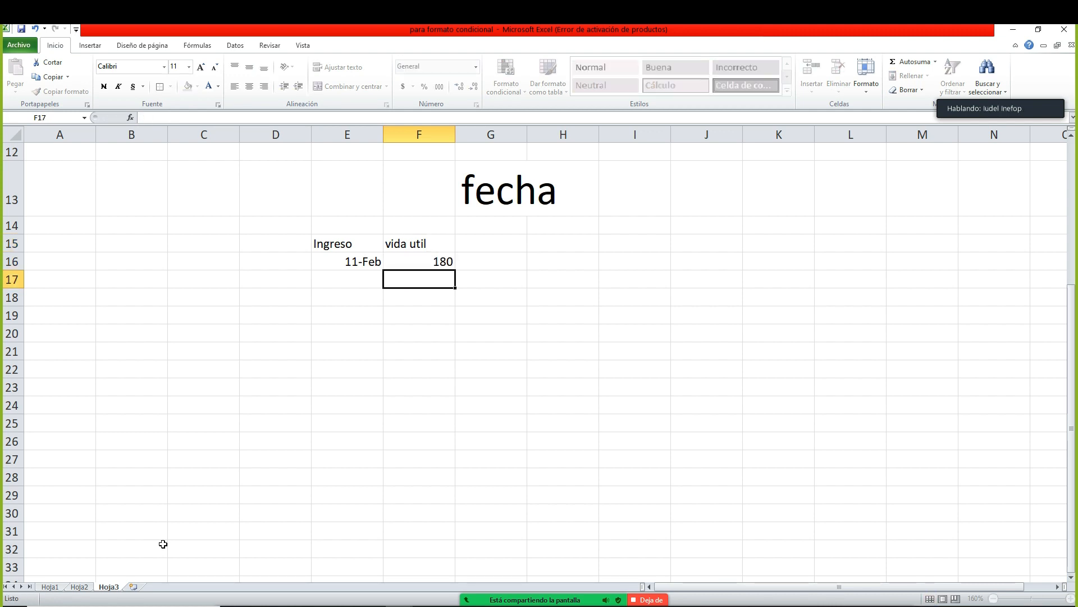
- Add the heading Vencimiento in cell G15, beside vida util
key(Up)
key(Up)
key(Right)
text(Ven)
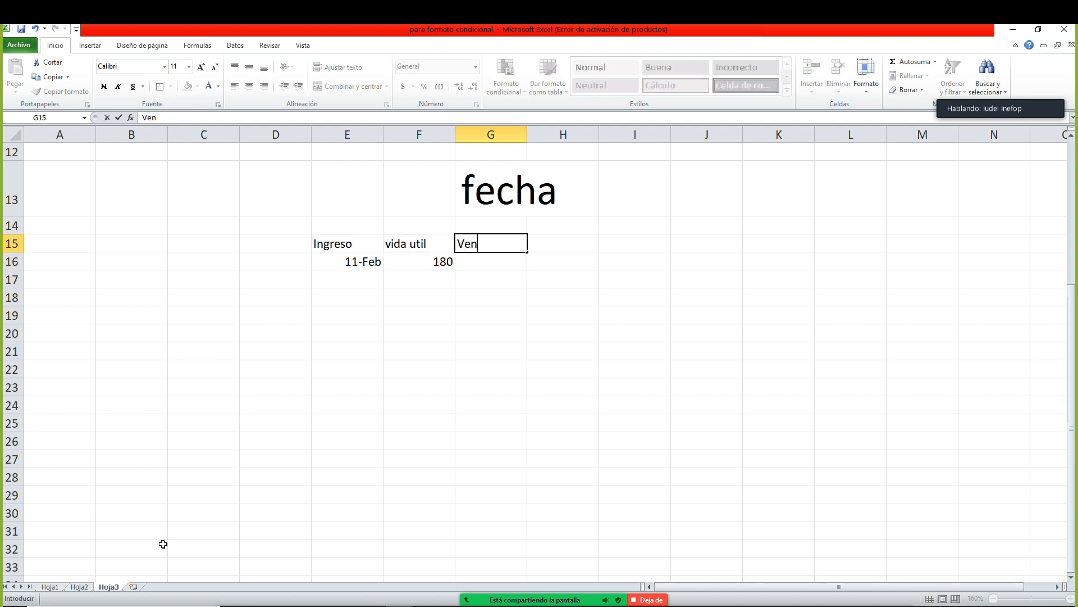
text(cimiento)
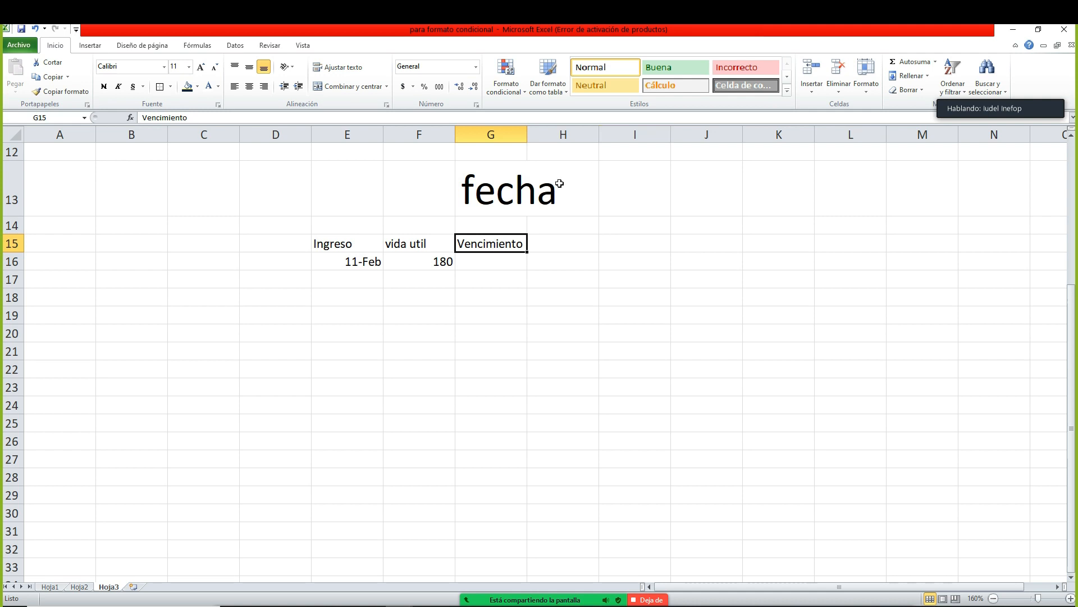
- Delete the large fecha text from cell G13
click(559, 183)
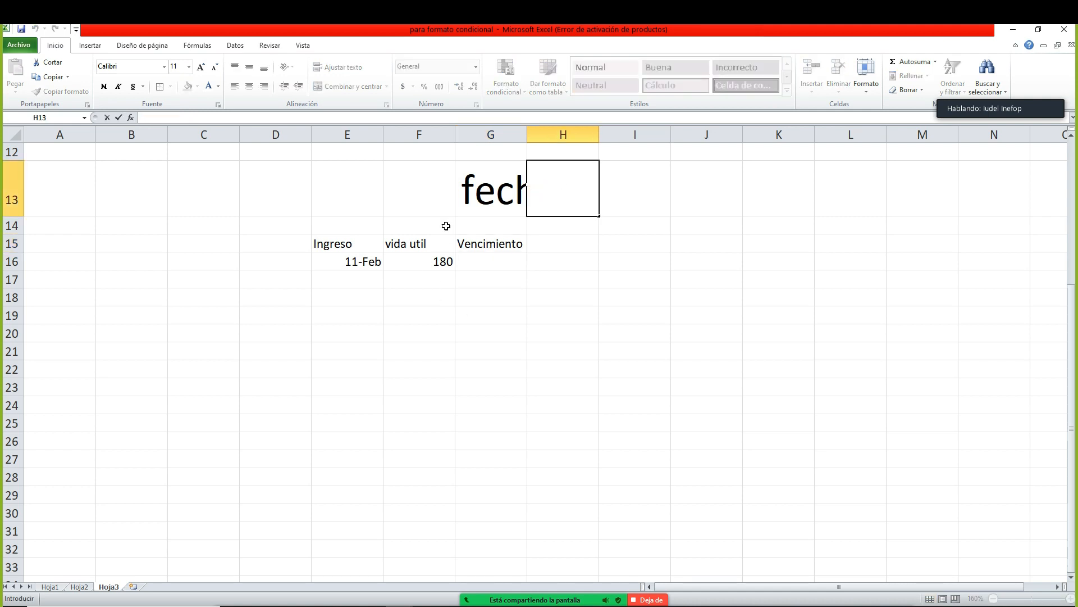
click(466, 208)
key(Delete)
click(433, 329)
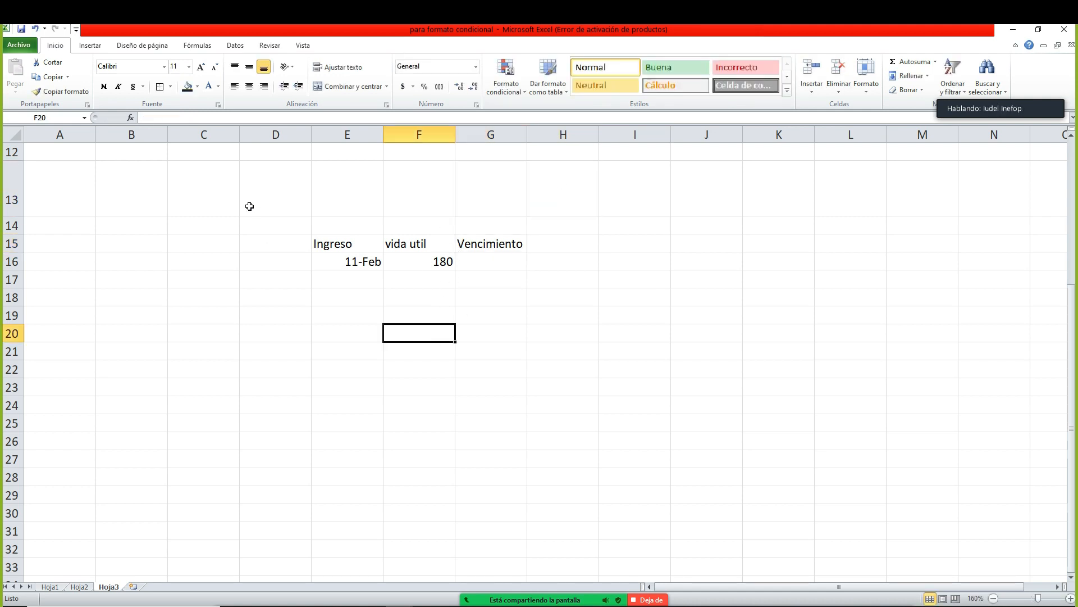
- Merge and centre cells D13:J13 and enter the title "trabajandi con fechas" in them
drag(248, 204, 719, 219)
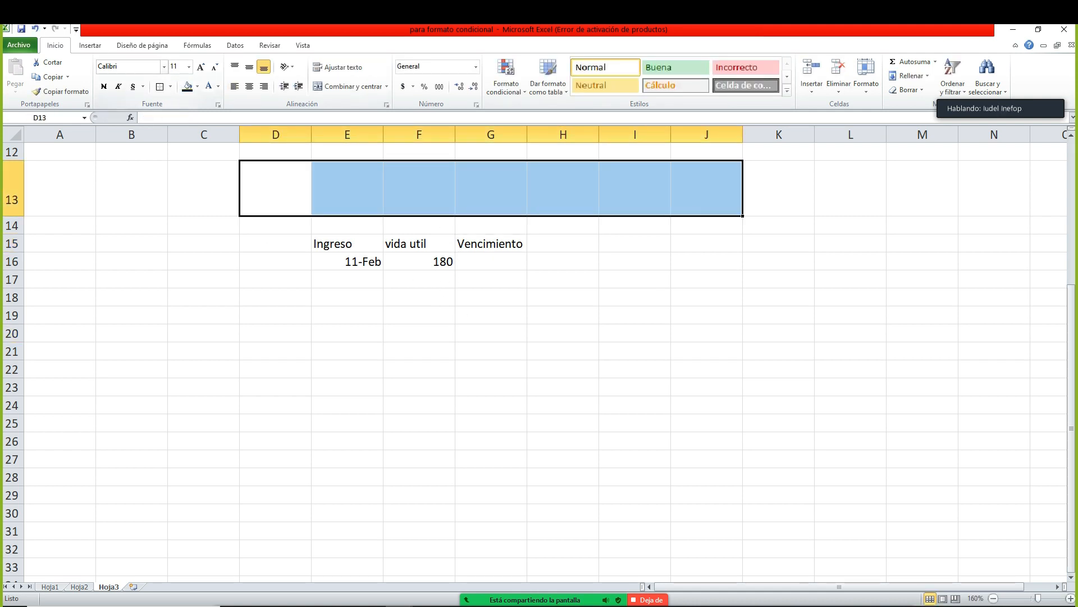
click(331, 87)
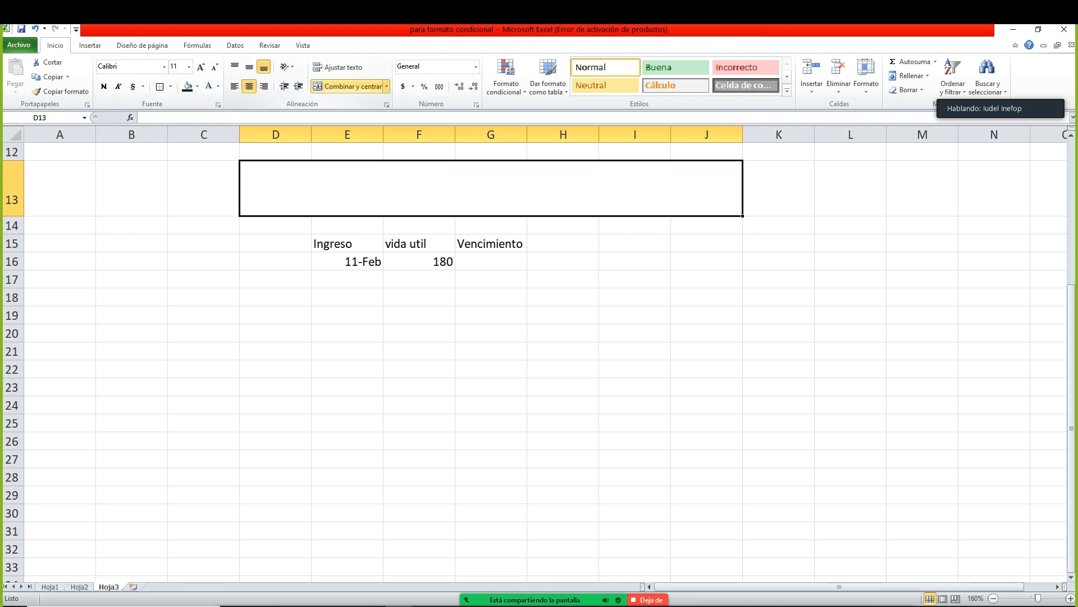
text(trabaja)
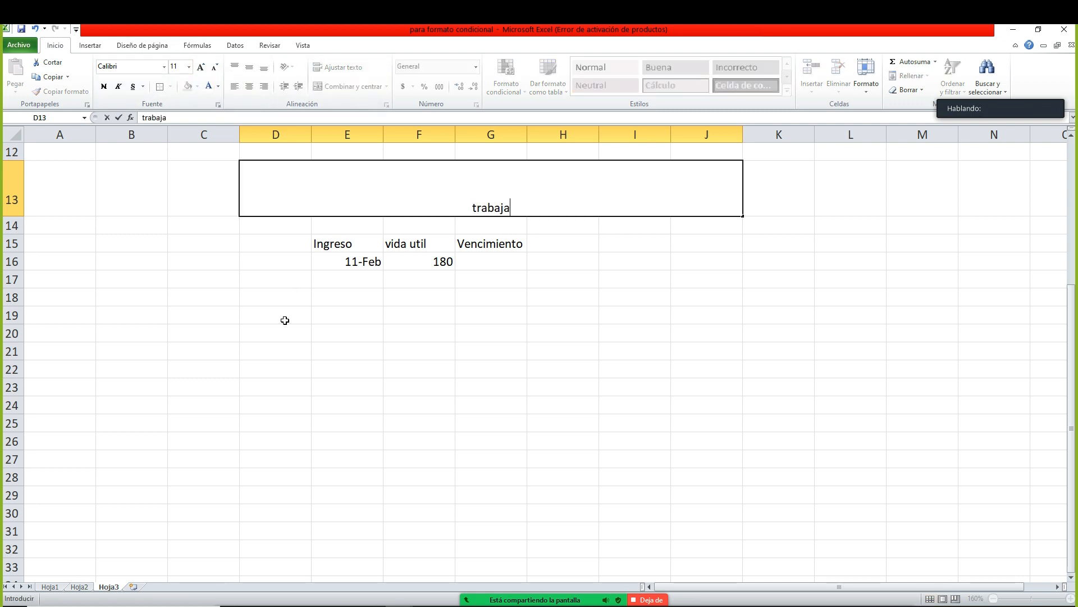
text(ndi con fechas)
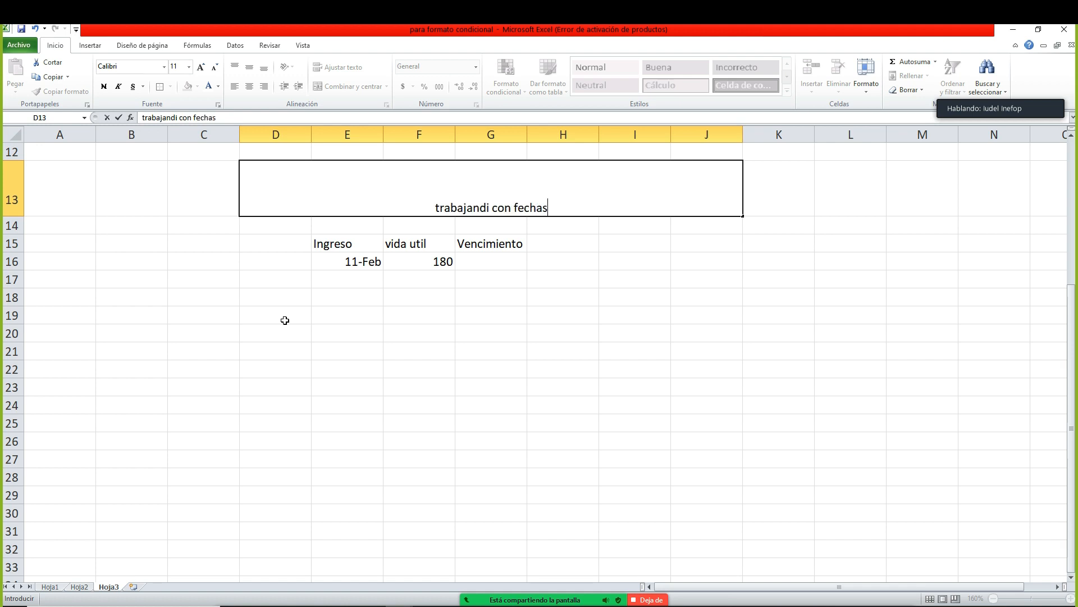
key(Return)
- Correct the spelling and capitalisation of the title in D13 to "Trabajando con fechas"
key(Up)
key(F2)
key(BackSpace)
text(o)
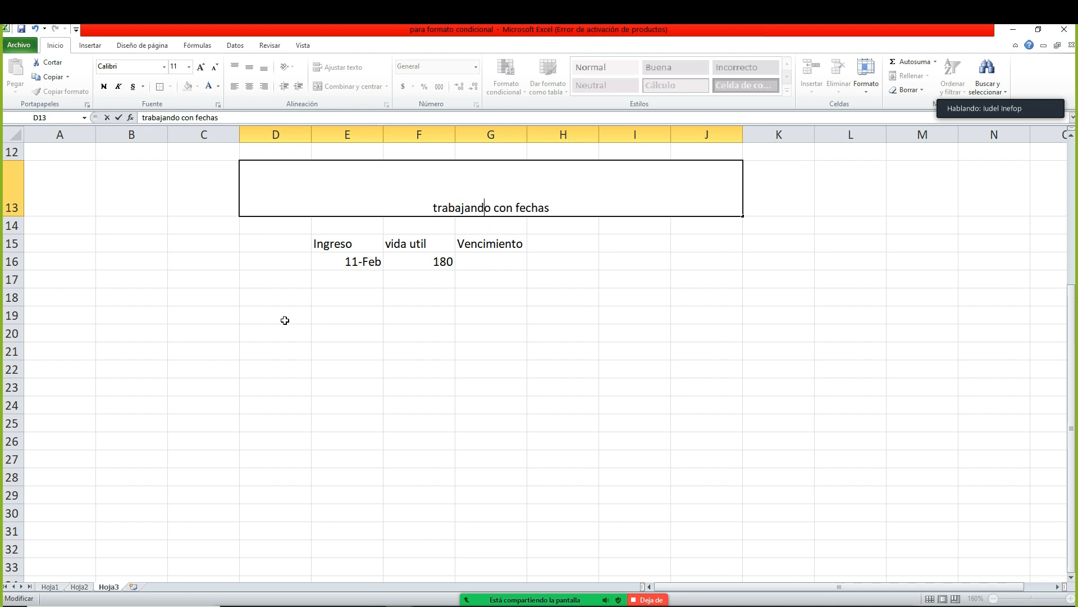
key(Home)
key(Delete)
text(T)
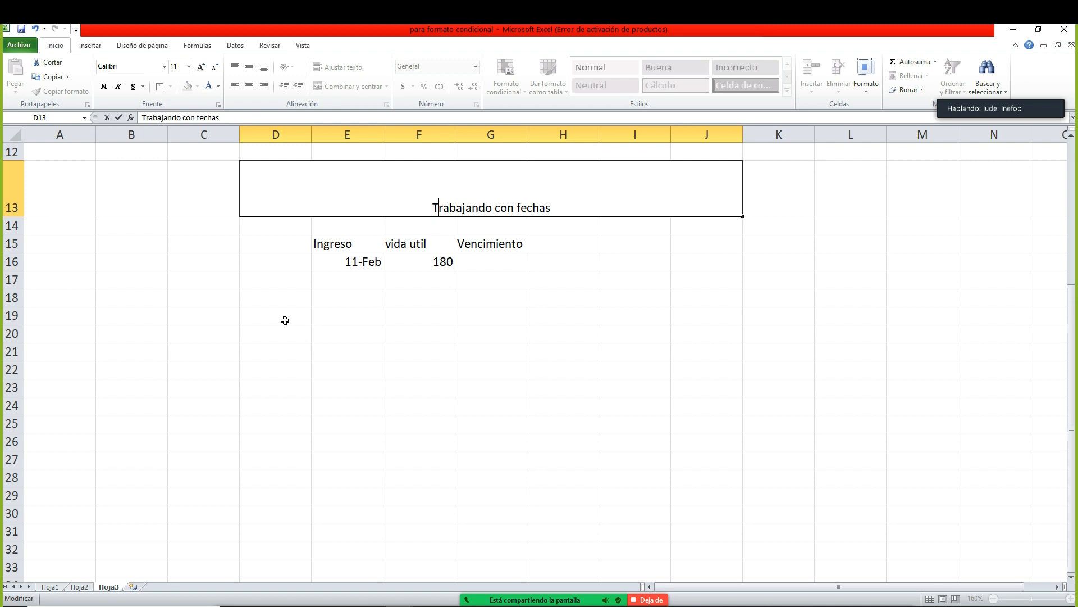
key(Return)
- Enlarge the merged title in D13 to font size 20
click(410, 194)
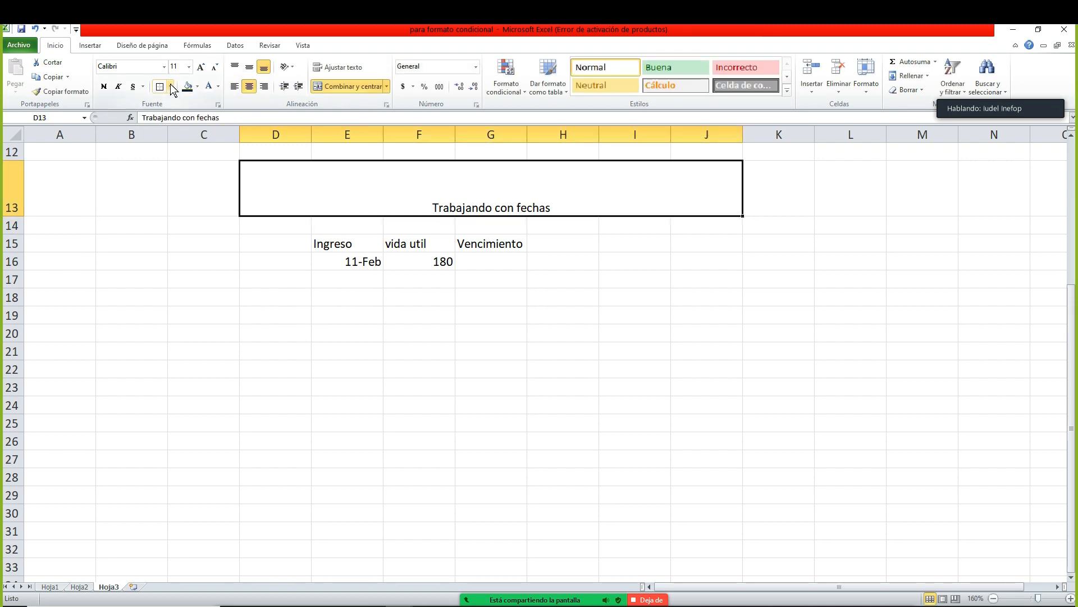
click(200, 67)
click(200, 67)
click(200, 67)
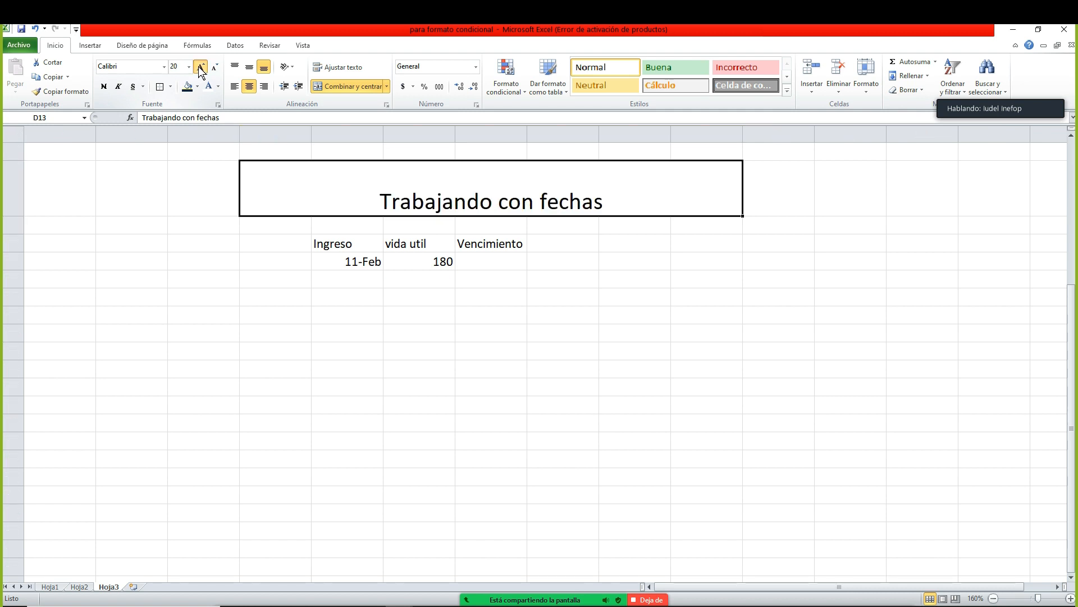
- Enlarge the merged title in D13 by two further font-size increments
click(200, 66)
click(201, 67)
click(341, 369)
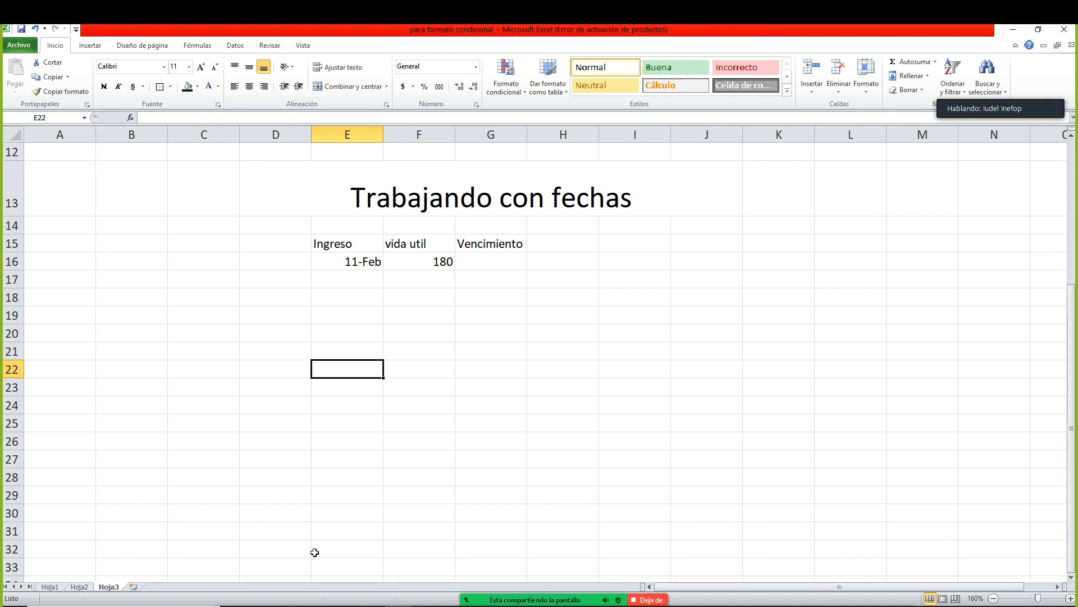
- Calculate the expiry date in G16 by adding the entry date and useful life with =E16+F16
key(Up)
key(Up)
key(Up)
key(Up)
key(Up)
key(Up)
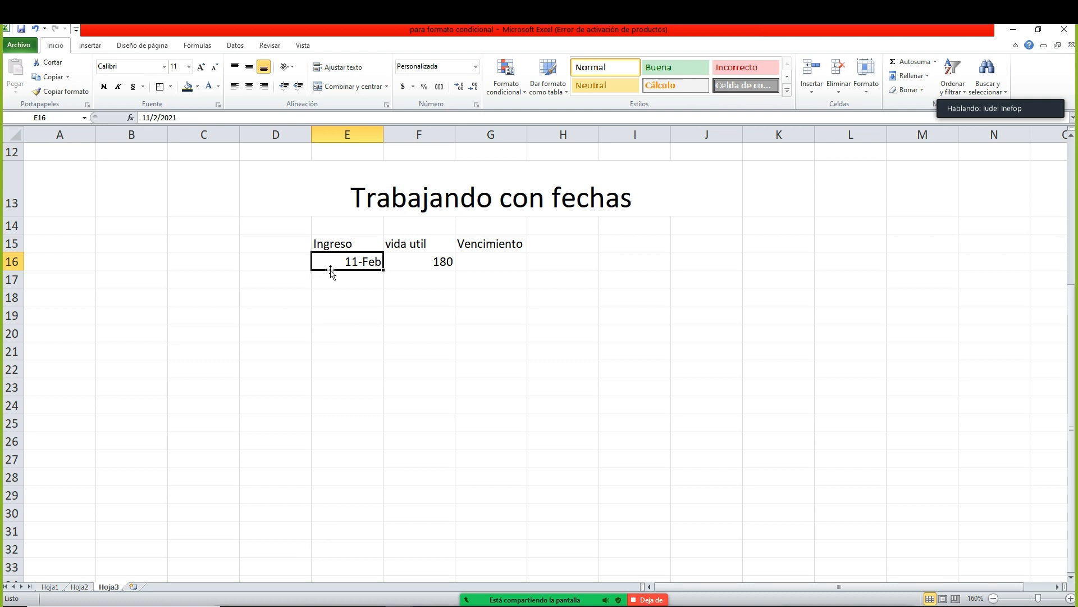
click(466, 266)
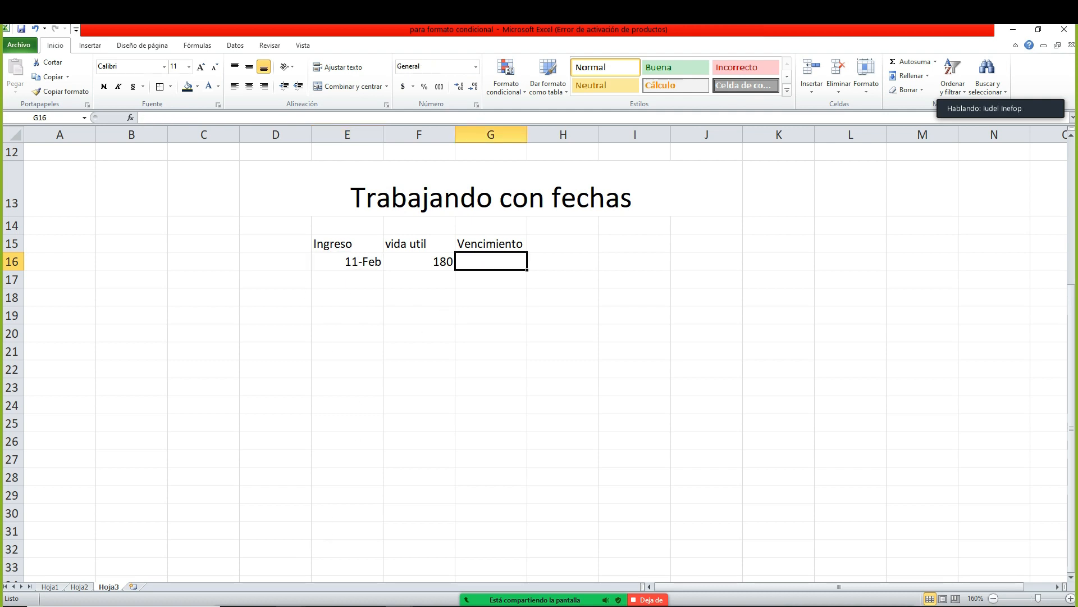
text(=)
key(Left)
key(Left)
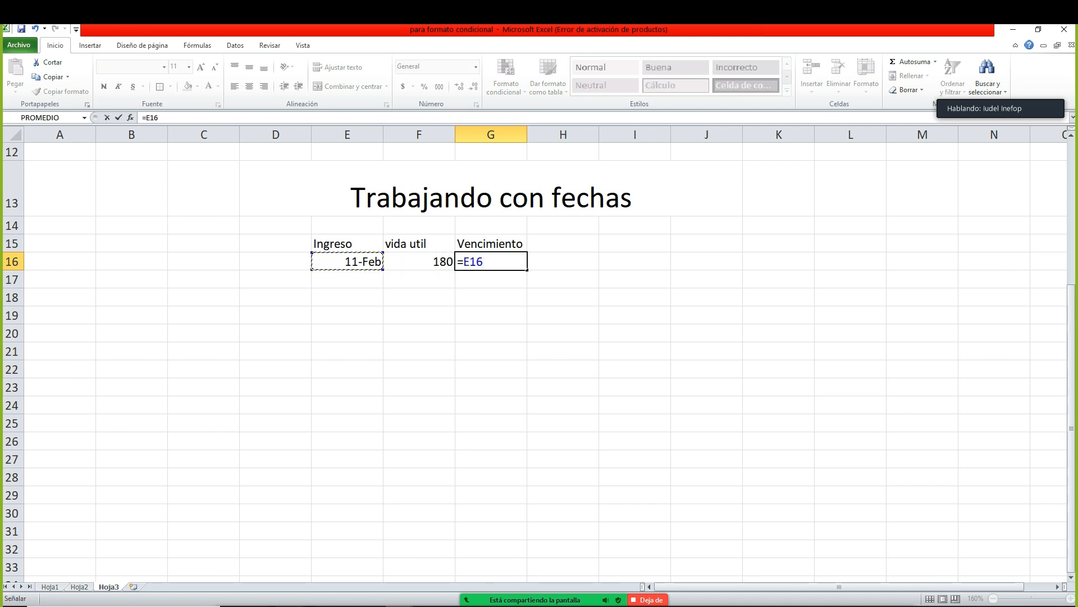
text(+)
key(Left)
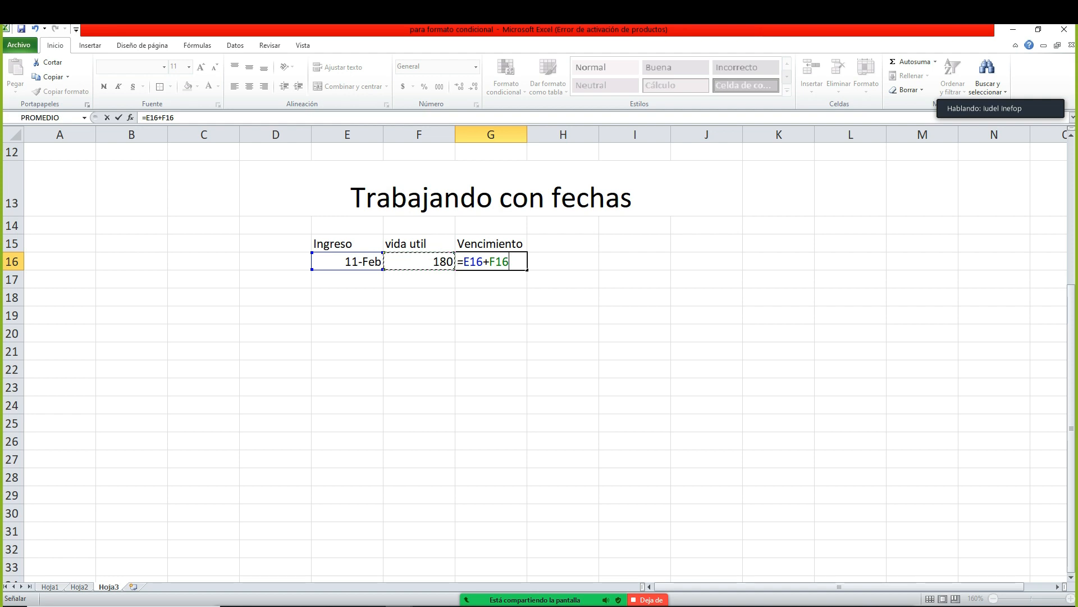
key(Return)
key(Up)
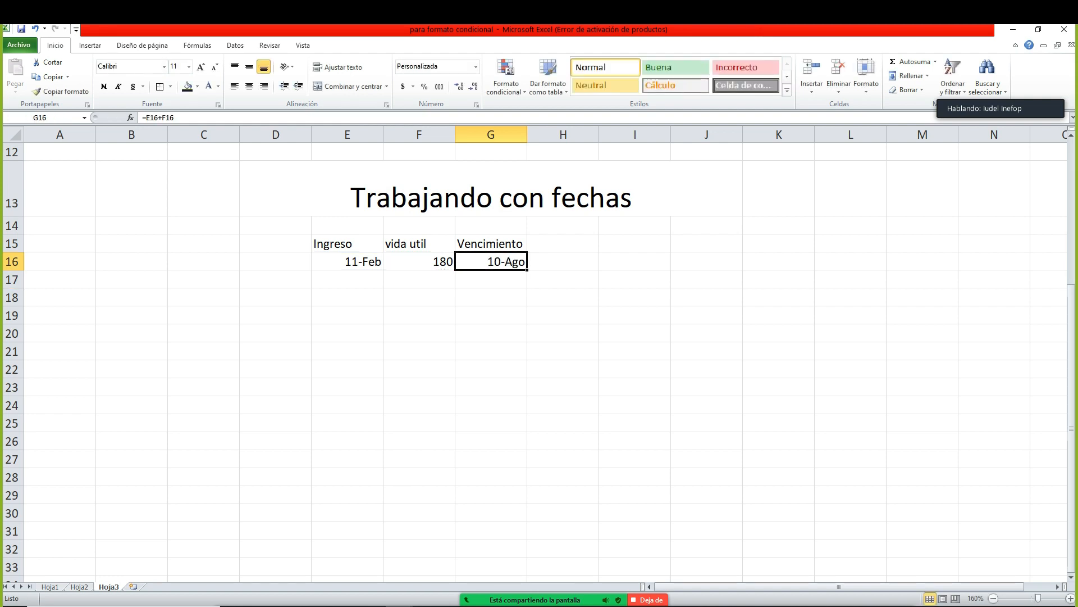
- Add a second record in row 17 with entry date 11/2 in E17 and useful life 60 in F17
click(340, 289)
click(339, 280)
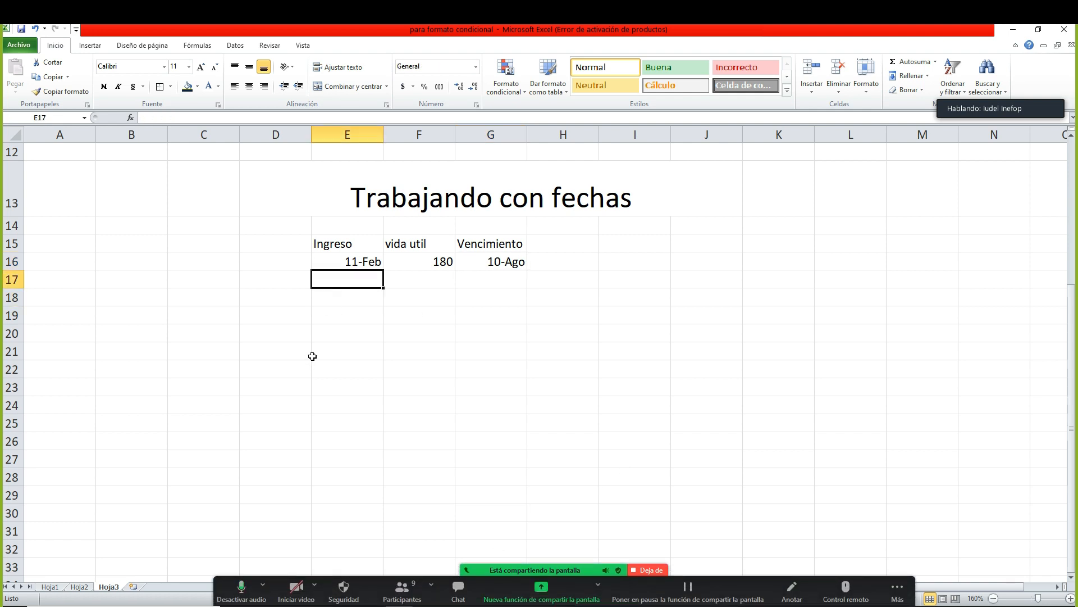
text(11/2)
key(Return)
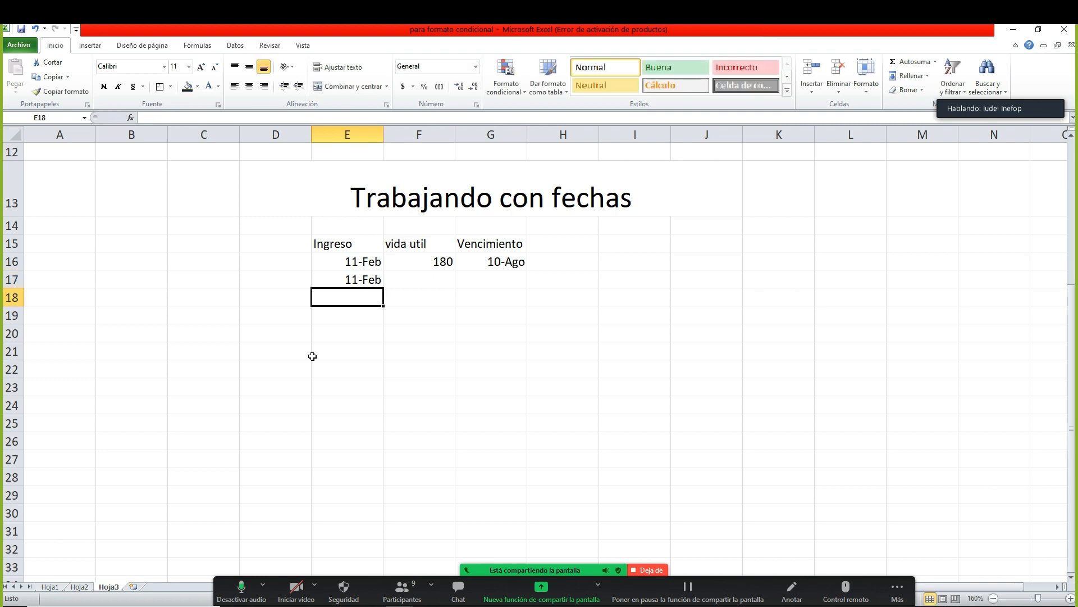
key(Up)
key(Right)
text(6)
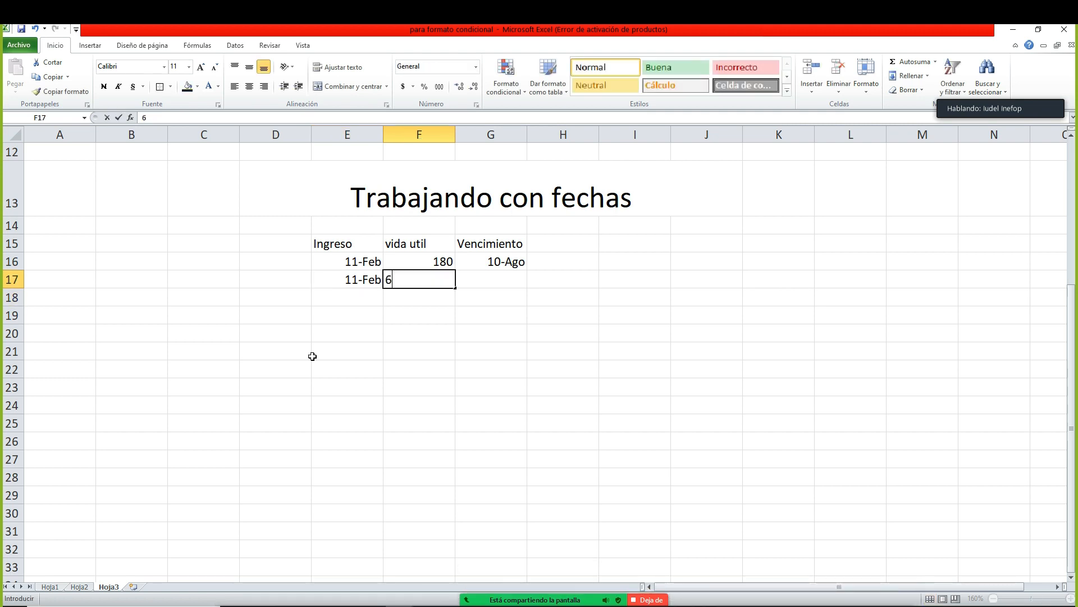
text(0)
key(Tab)
- Fill the expiry formula from G16 down to G17 and select G17 to check its formula
key(Up)
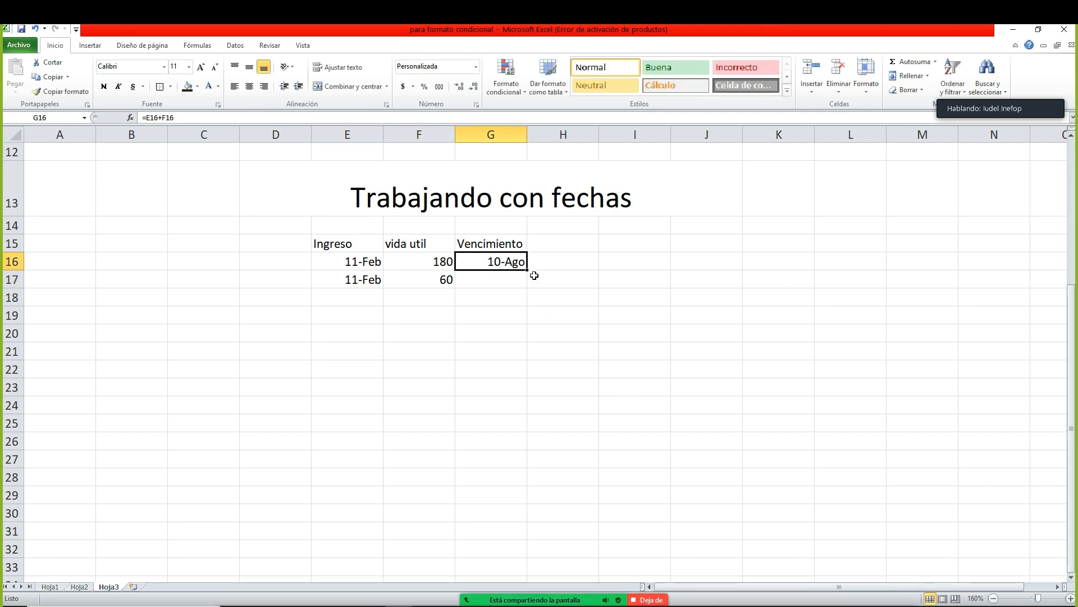
drag(526, 270, 528, 286)
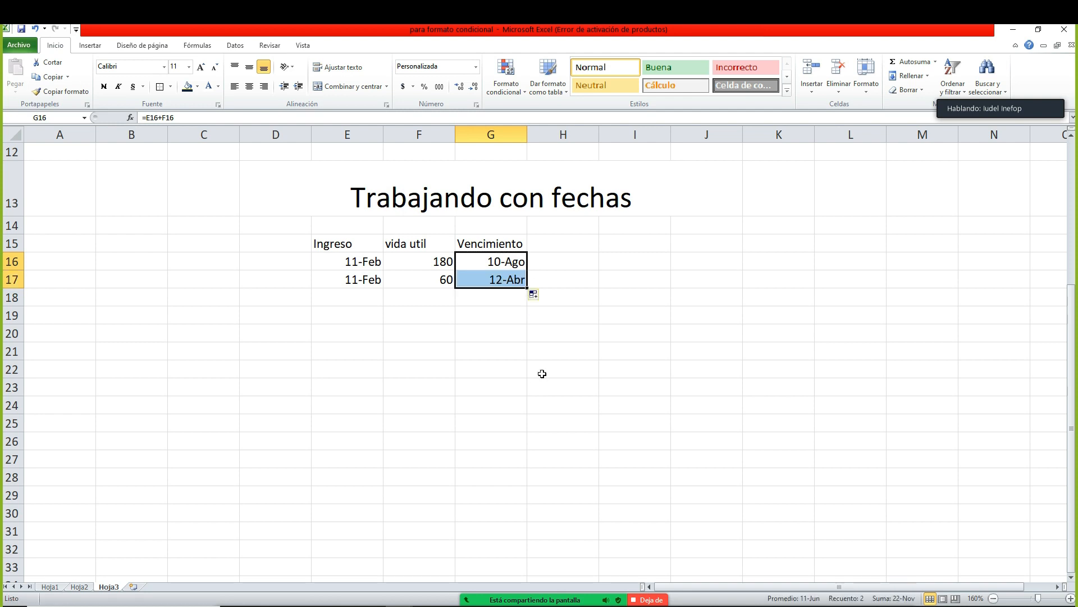
click(498, 280)
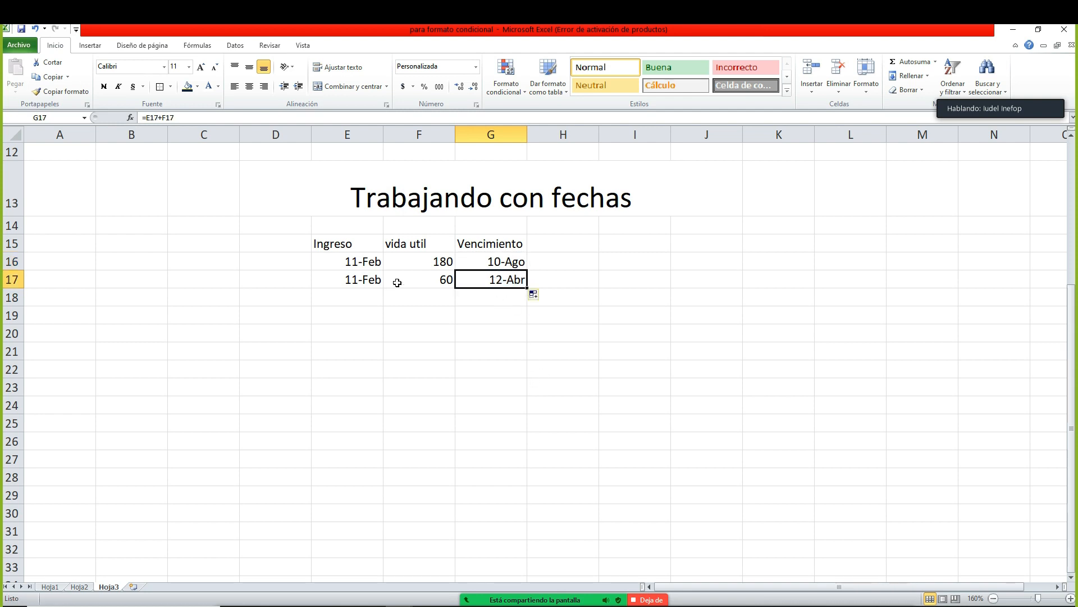
- Show the formulas in G16 and G17 as text by adding a leading space, and undo both changes
click(465, 264)
double_click(470, 263)
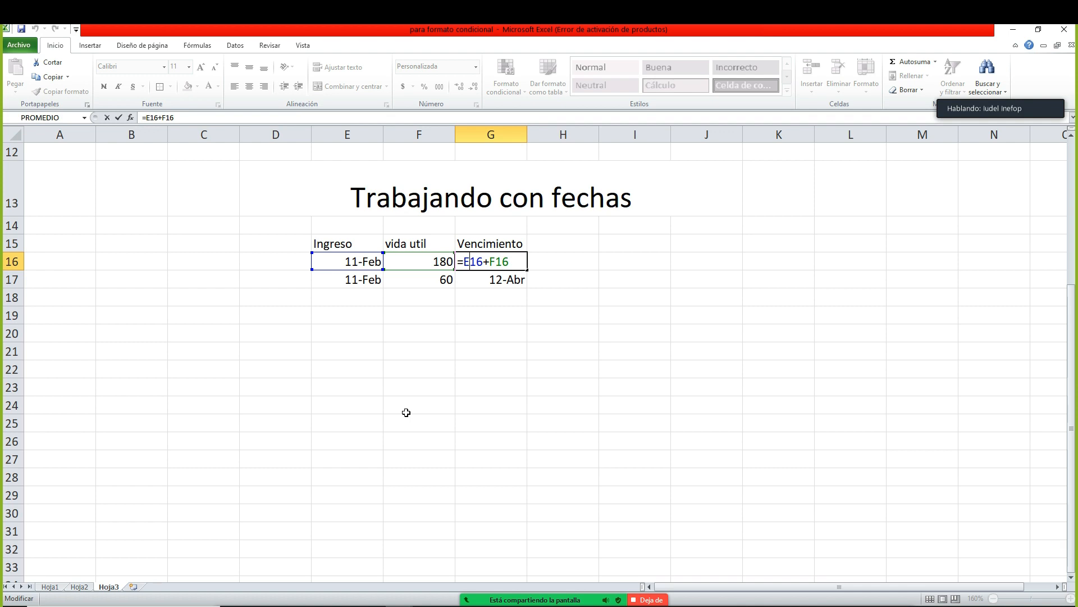
key(Escape)
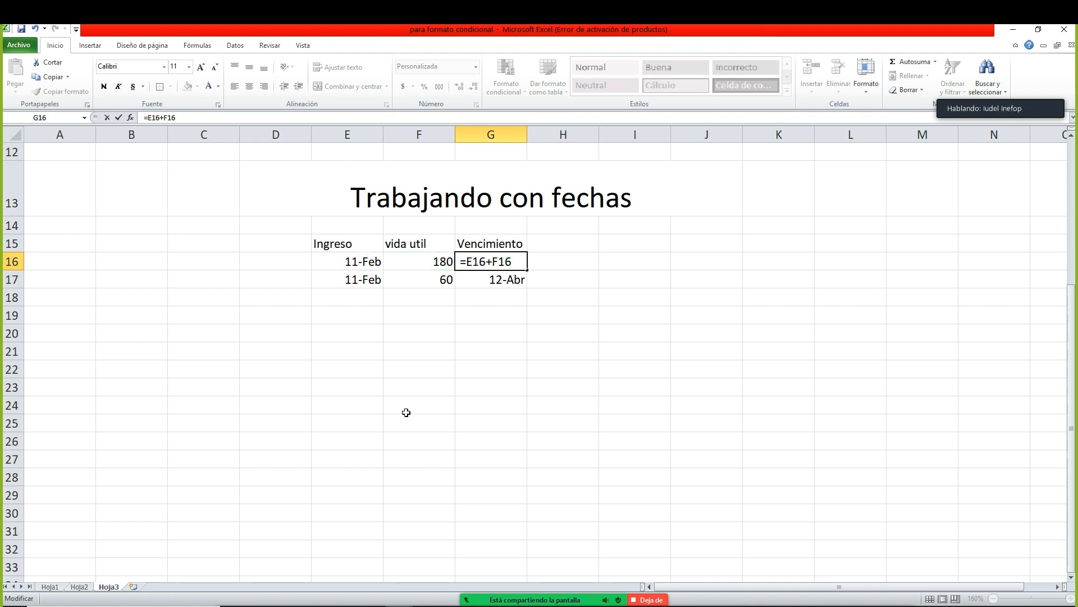
key(Escape)
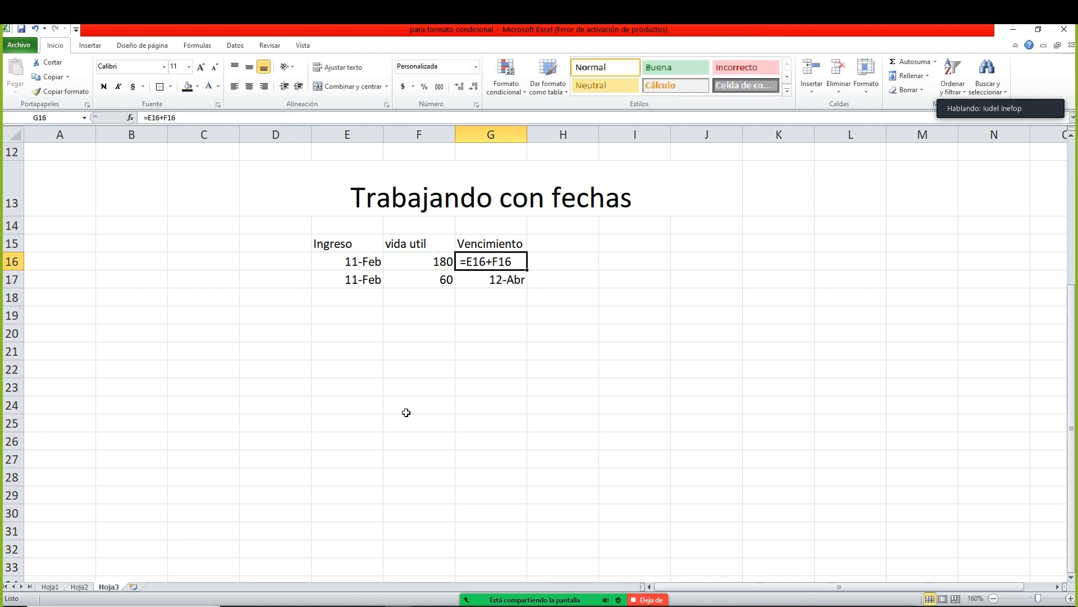
key(Down)
key(F2)
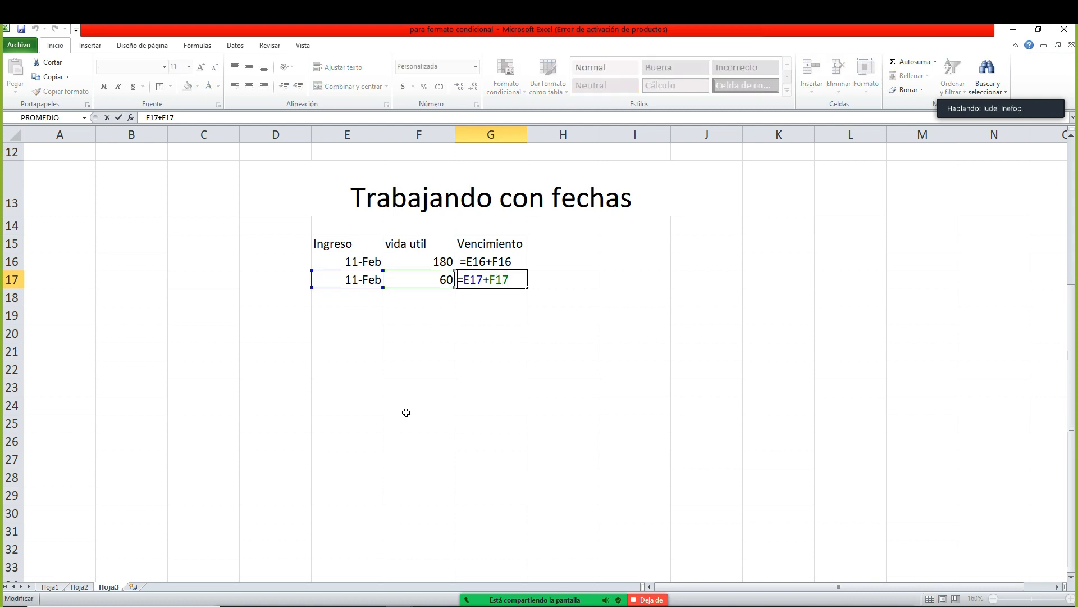
key(Return)
key(Up)
key(Up)
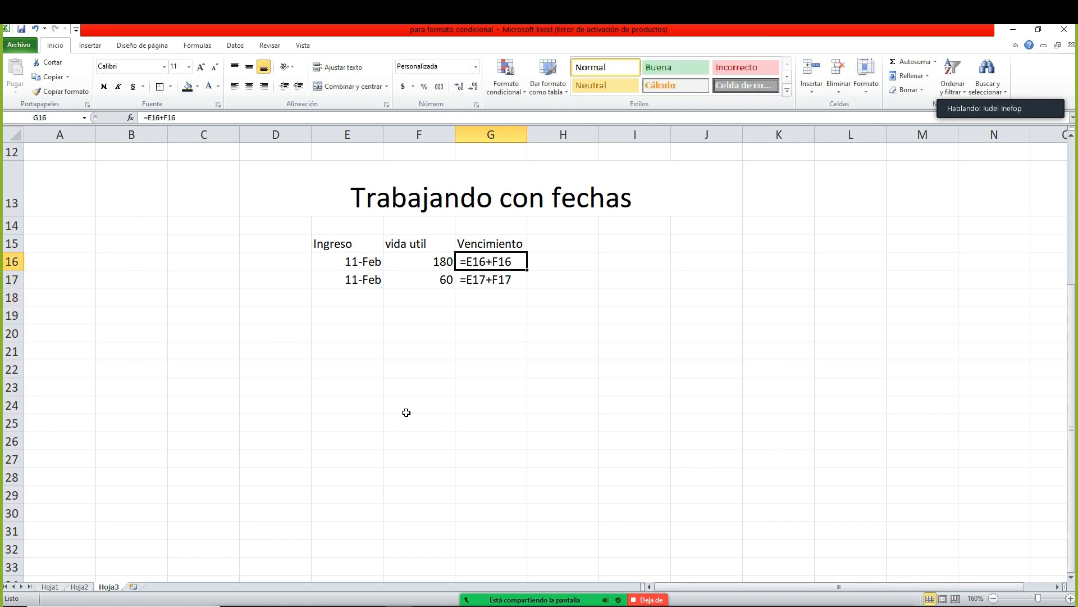
key(ctrl+z)
key(ctrl+z)
- Set the useful life in F17 to 30
key(Left)
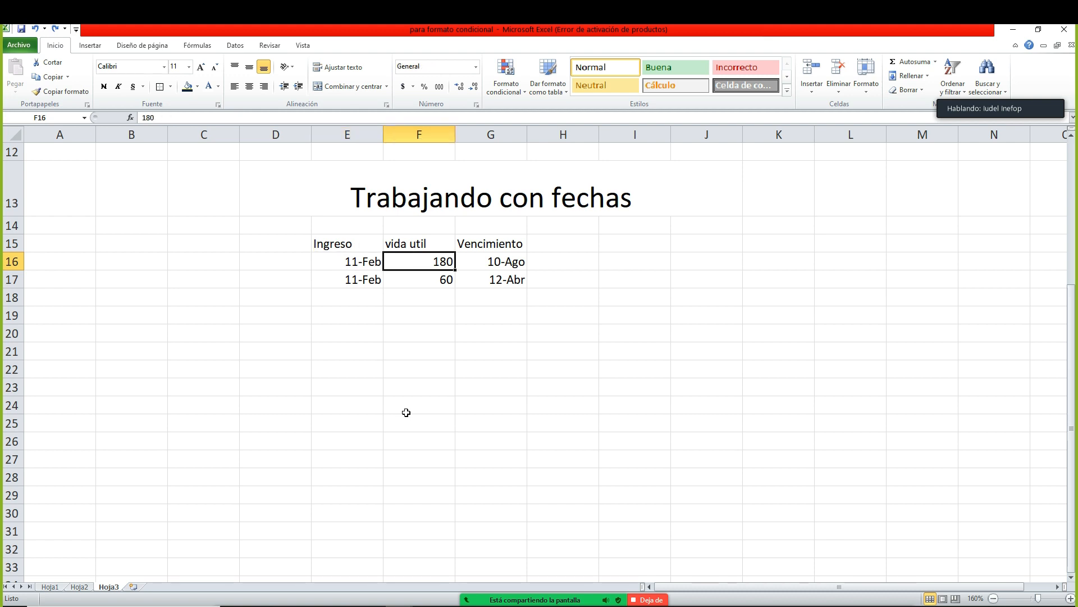
key(Down)
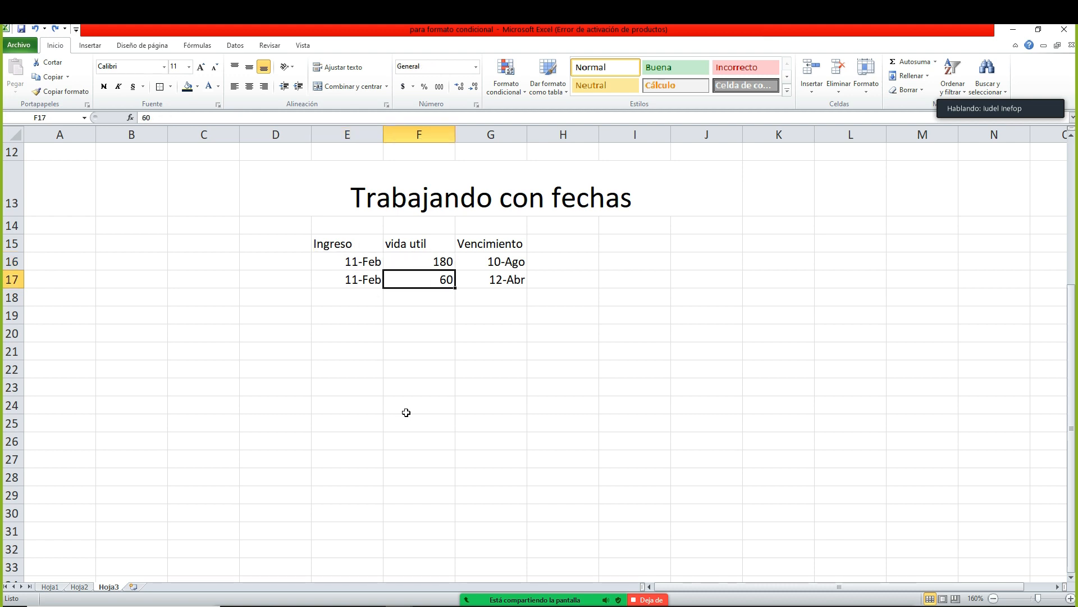
text(30)
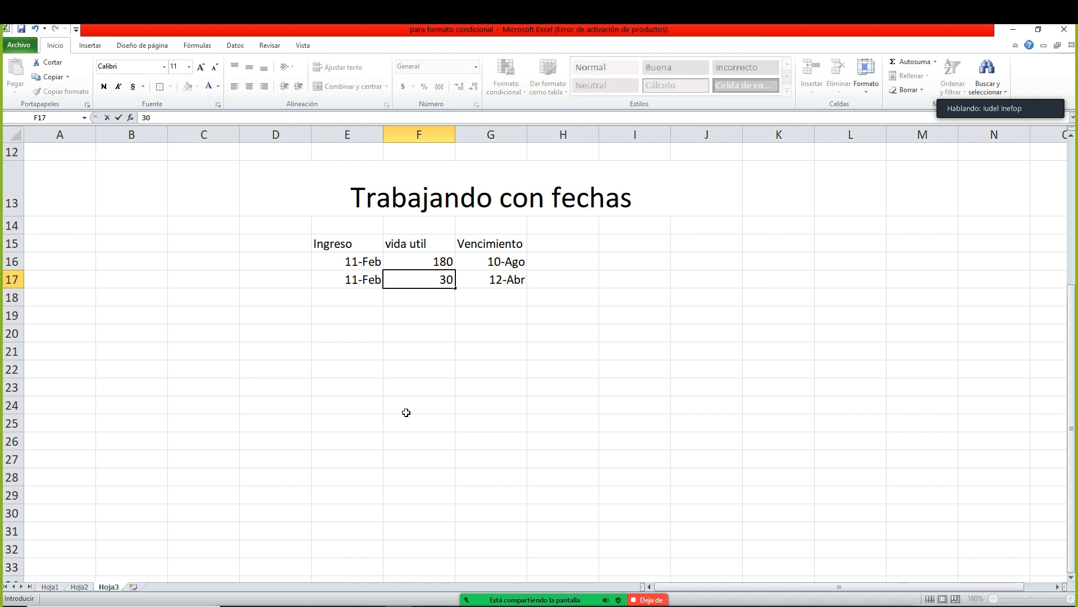
key(Return)
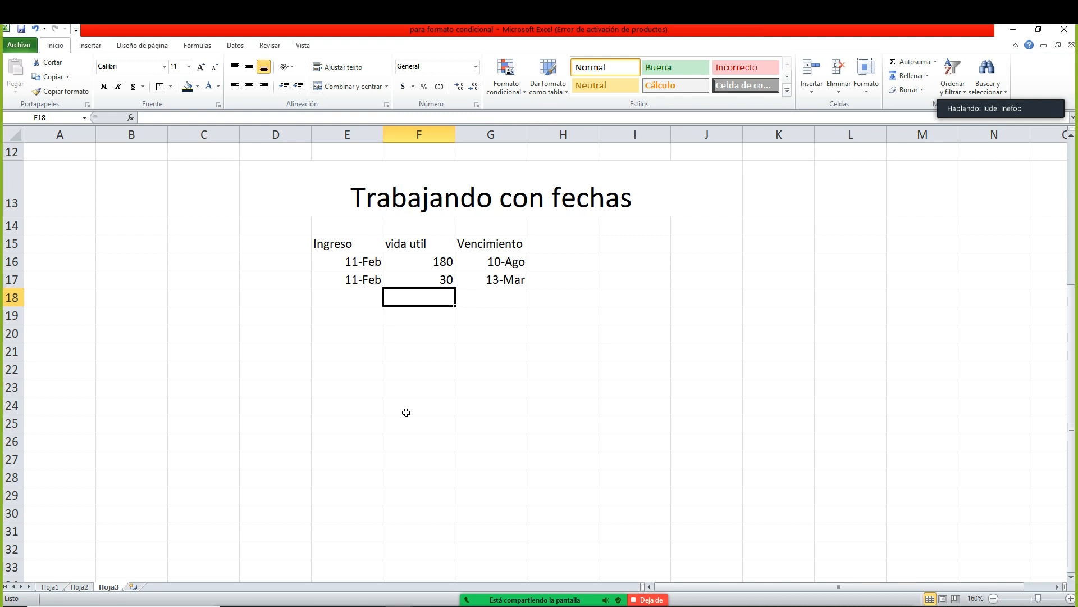
key(Up)
key(Up)
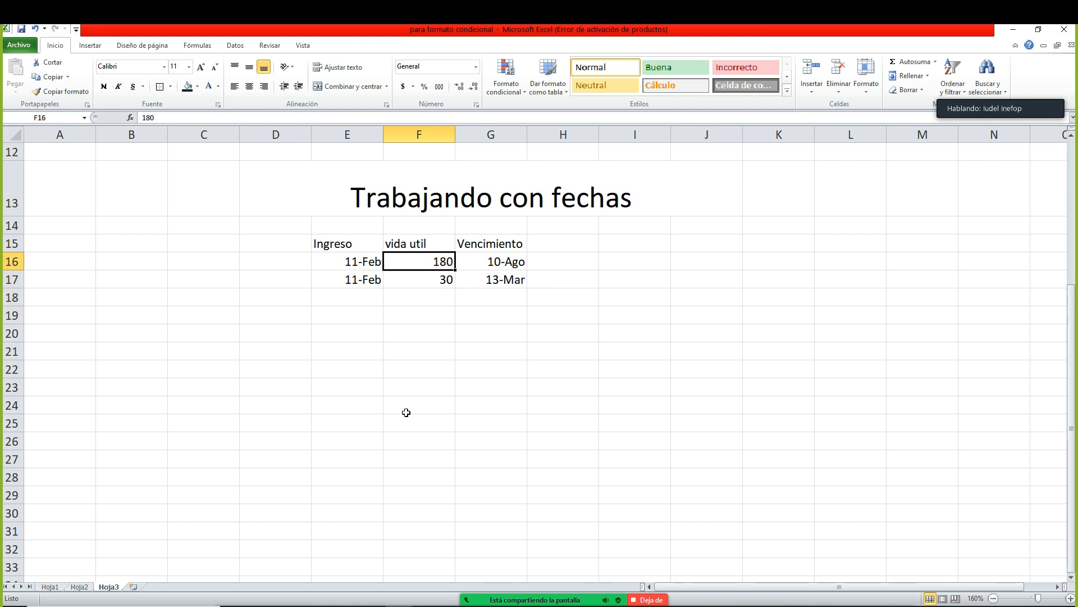
key(Left)
key(Up)
key(Right)
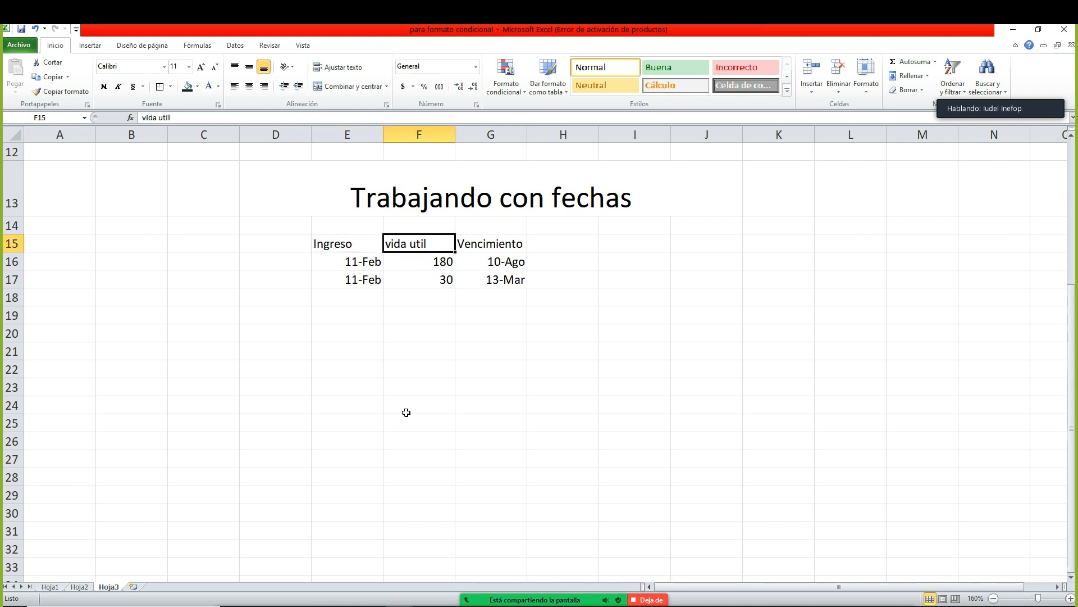
key(Down)
key(Left)
key(Down)
key(Down)
key(Right)
key(Up)
key(Up)
key(Left)
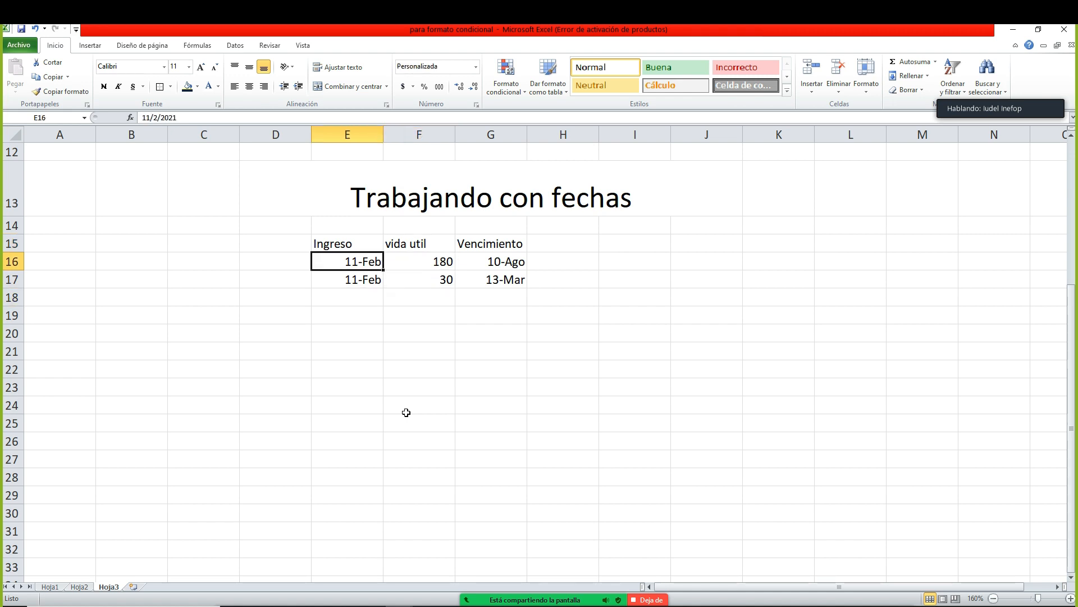
key(Up)
key(Down)
key(Down)
key(Down)
key(Down)
key(Down)
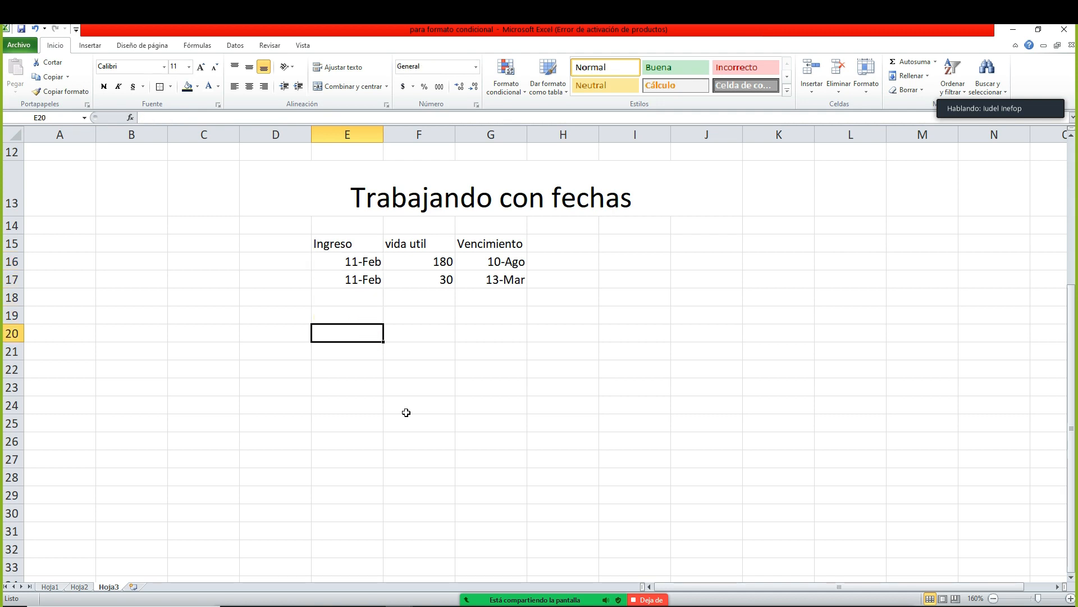
key(Up)
key(Up)
key(Up)
key(Up)
key(Up)
key(Right)
key(Right)
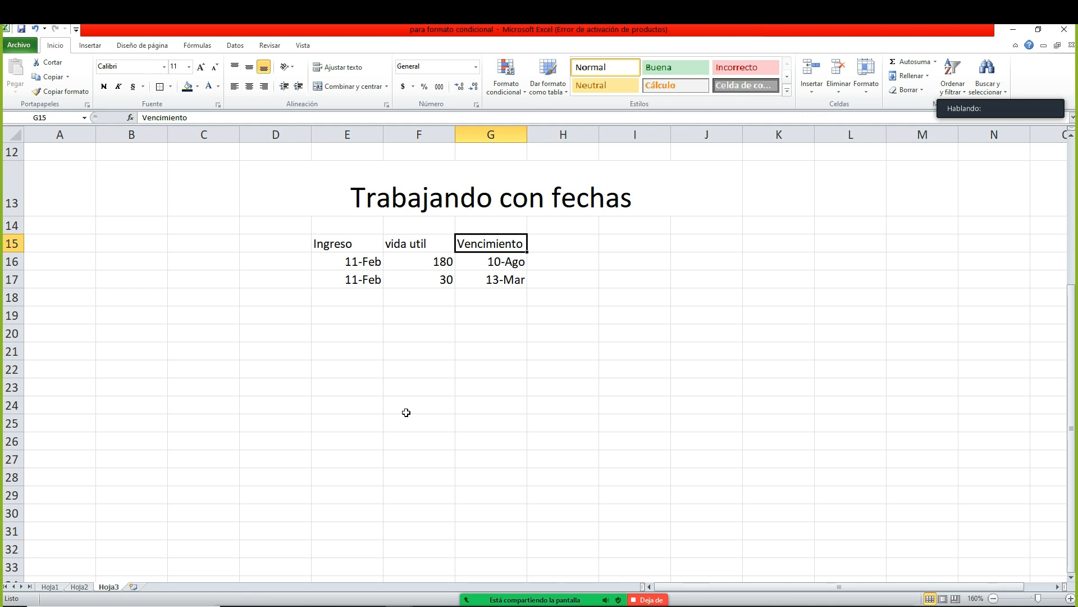
key(Left)
key(Left)
text(C)
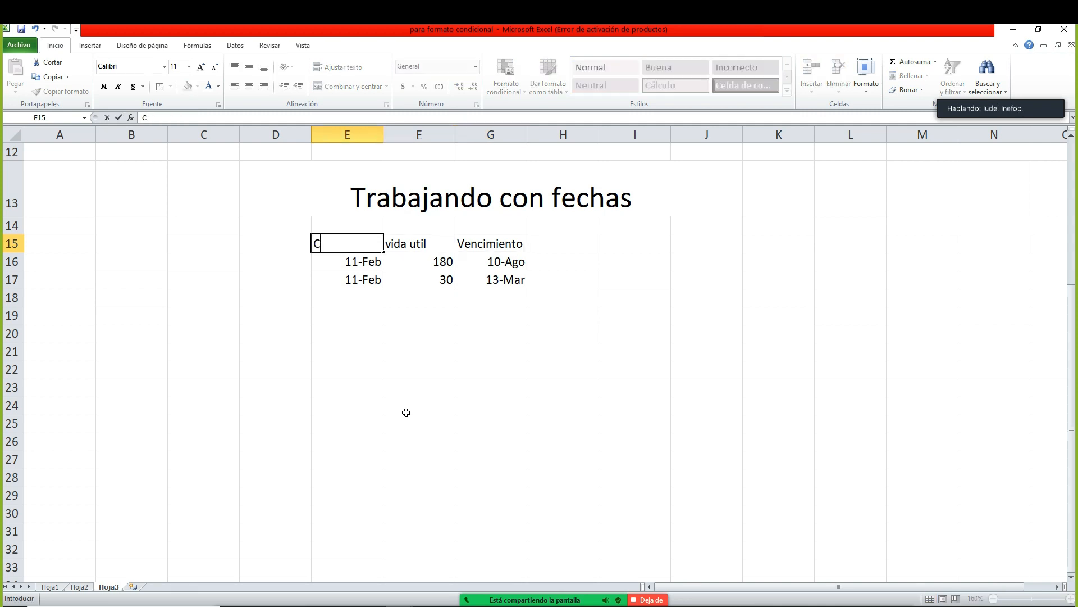
key(BackSpace)
key(Escape)
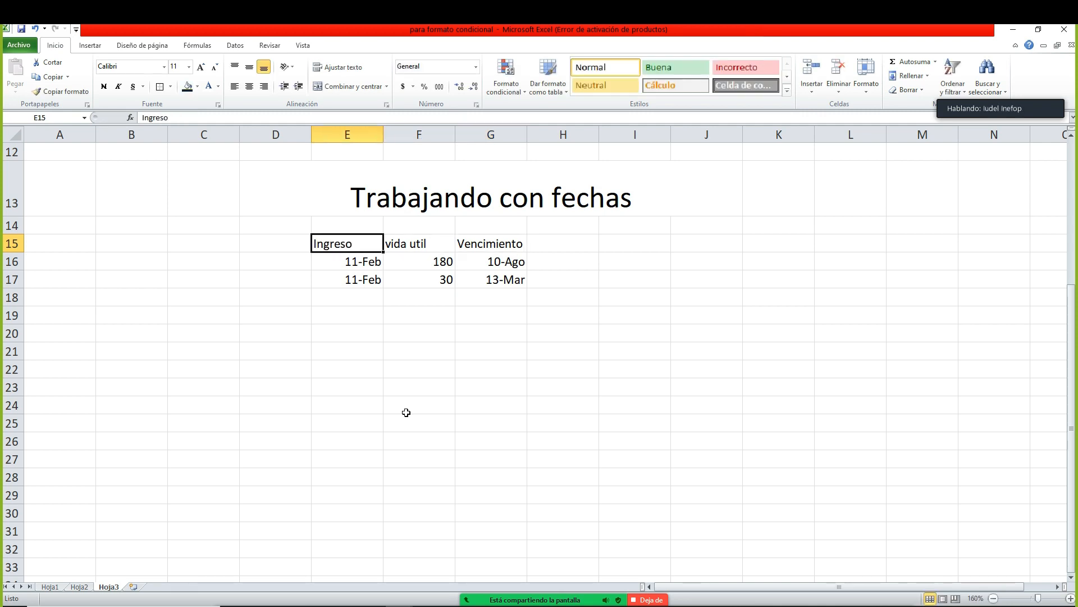
- Replace the Ingreso heading in E15 with "Emitido"
text(Emit)
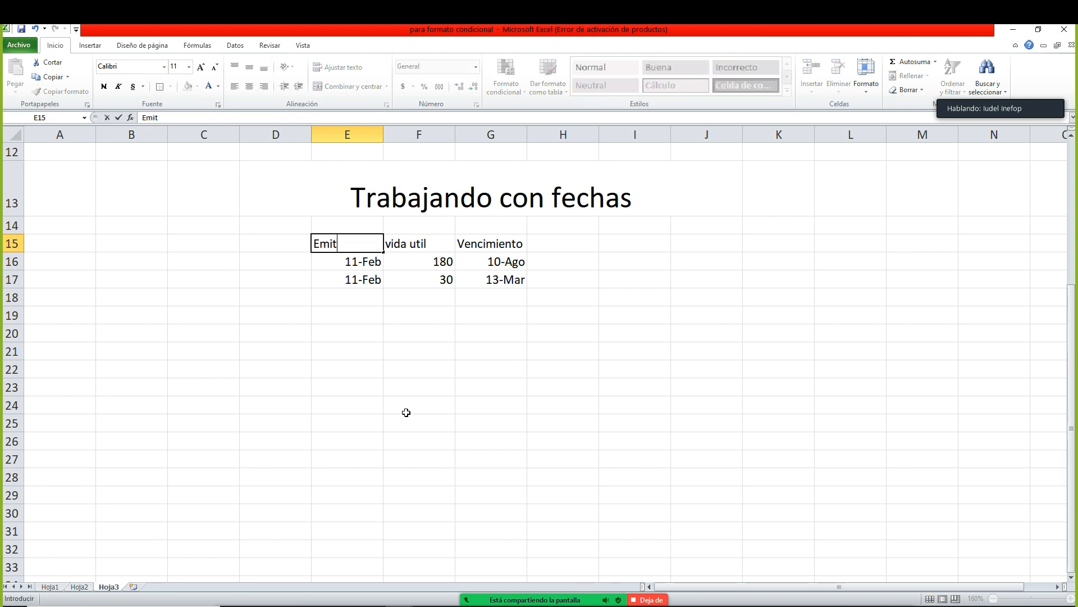
text(ido)
key(Return)
- Clear the headings in F15 and G15, and enter "plazo" as the new heading in F15
key(Right)
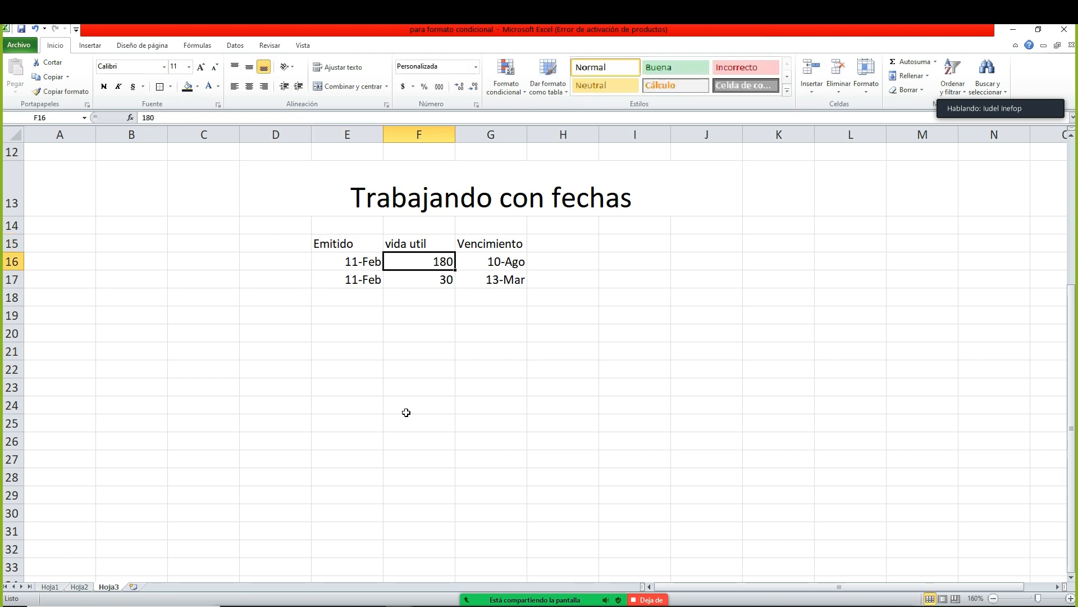
key(Up)
key(Delete)
key(Right)
key(Delete)
key(Left)
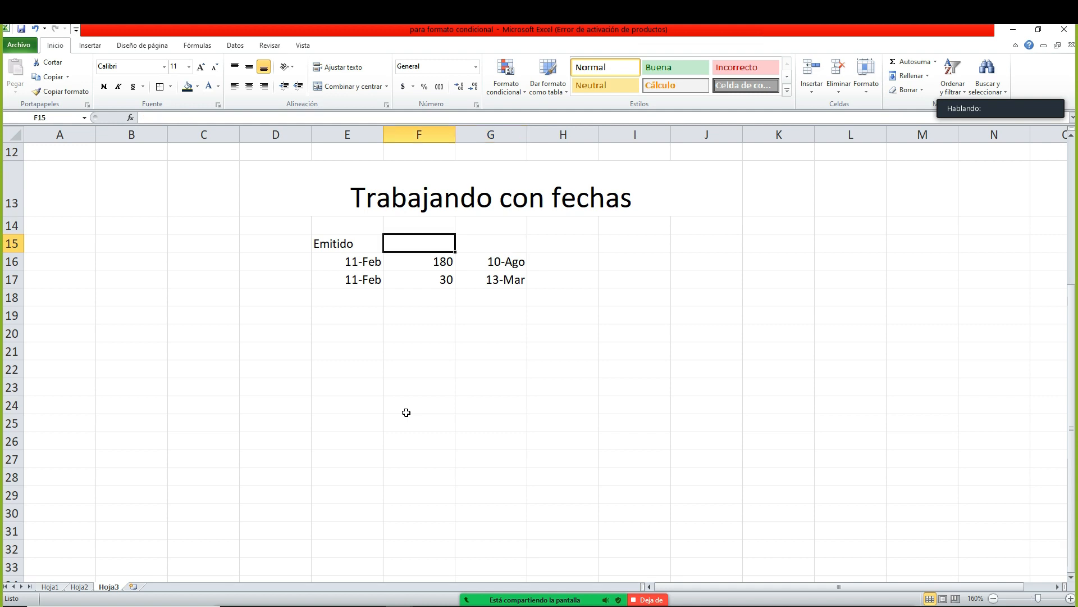
text(plazo)
key(Return)
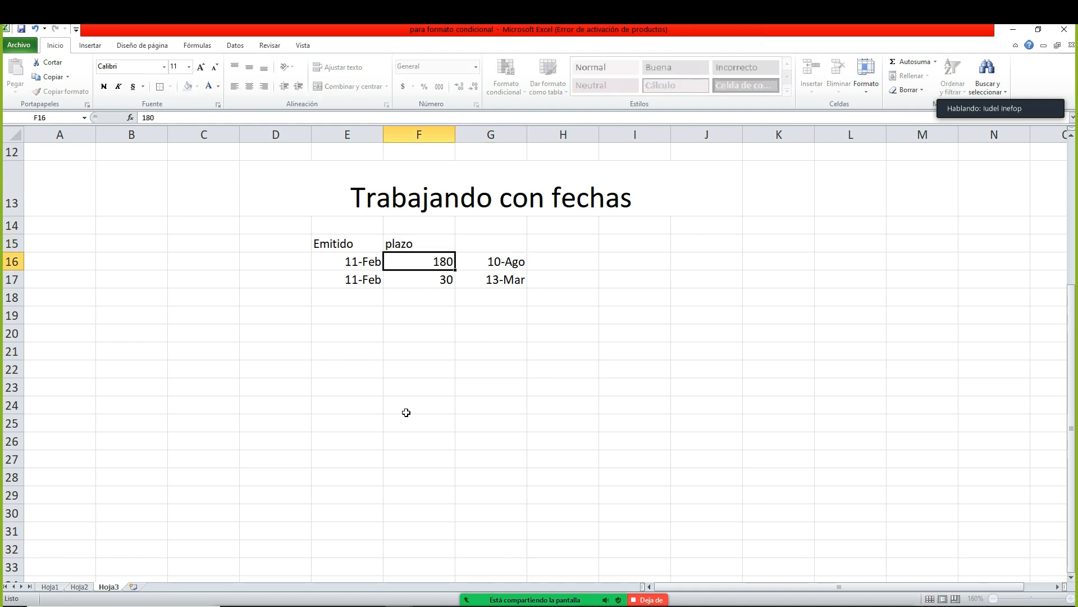
- Enter "cobro:" as the heading in G15
key(Up)
key(Right)
text(co)
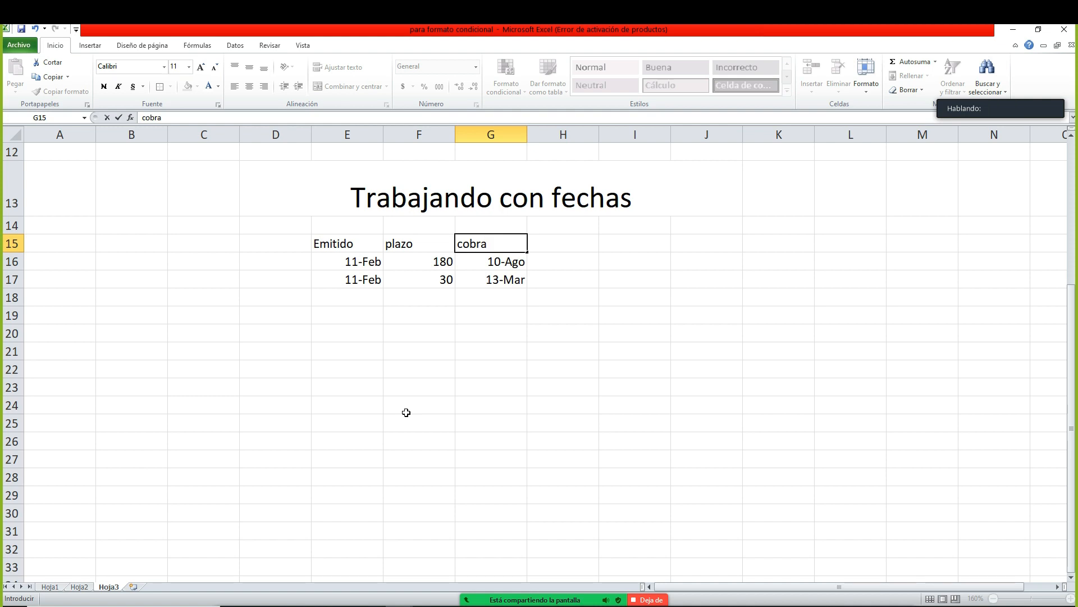
text(br)
key(BackSpace)
key(BackSpace)
key(BackSpace)
text(cobro:)
key(Return)
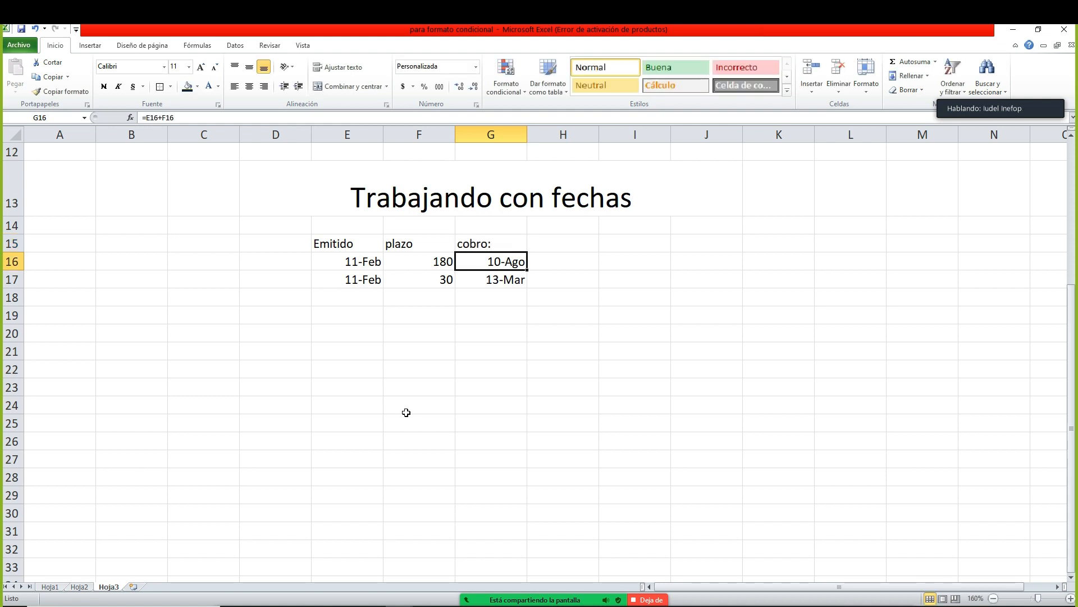
- Clear the plazo value in F16 and move to the plazo cell of the following record
key(Left)
key(Left)
key(Right)
key(Delete)
key(Down)
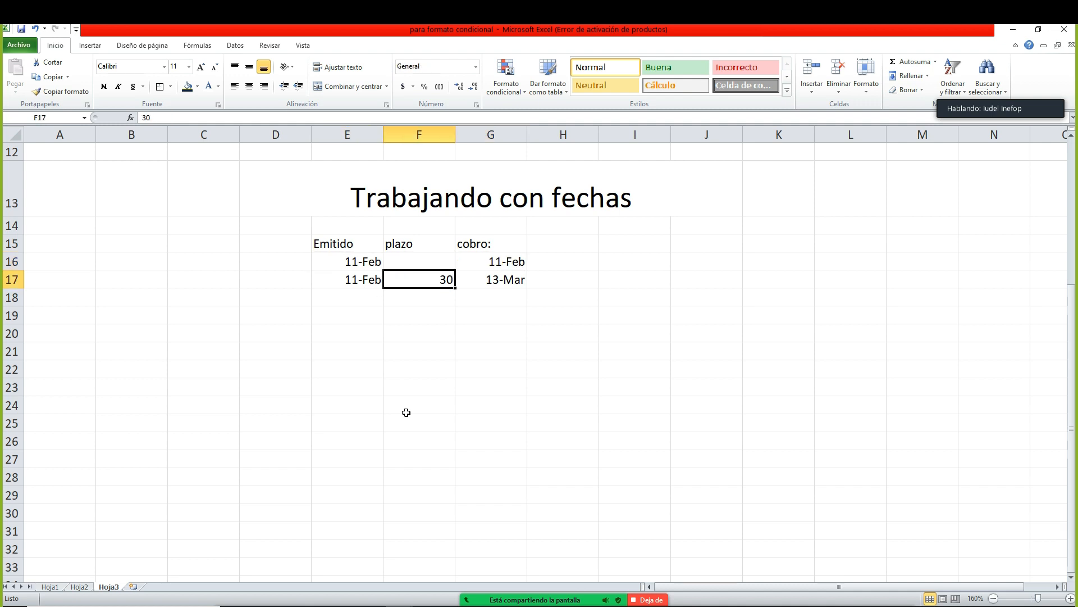
- Clear the plazo value in F17 and enter a term of 8 in F16
key(Delete)
key(Up)
text(8)
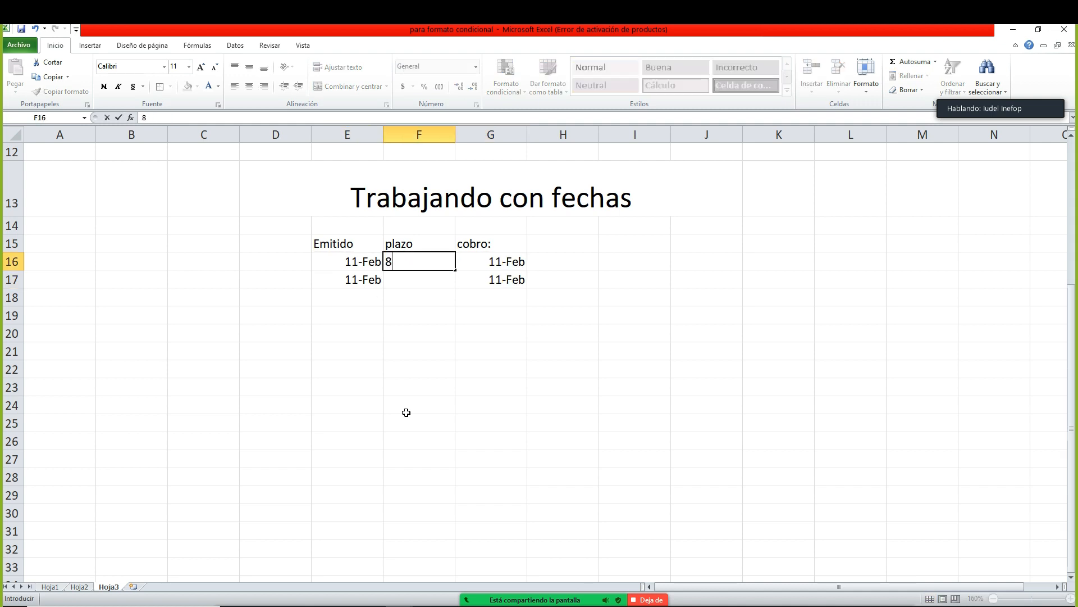
key(Return)
key(Up)
key(Right)
key(Left)
key(Down)
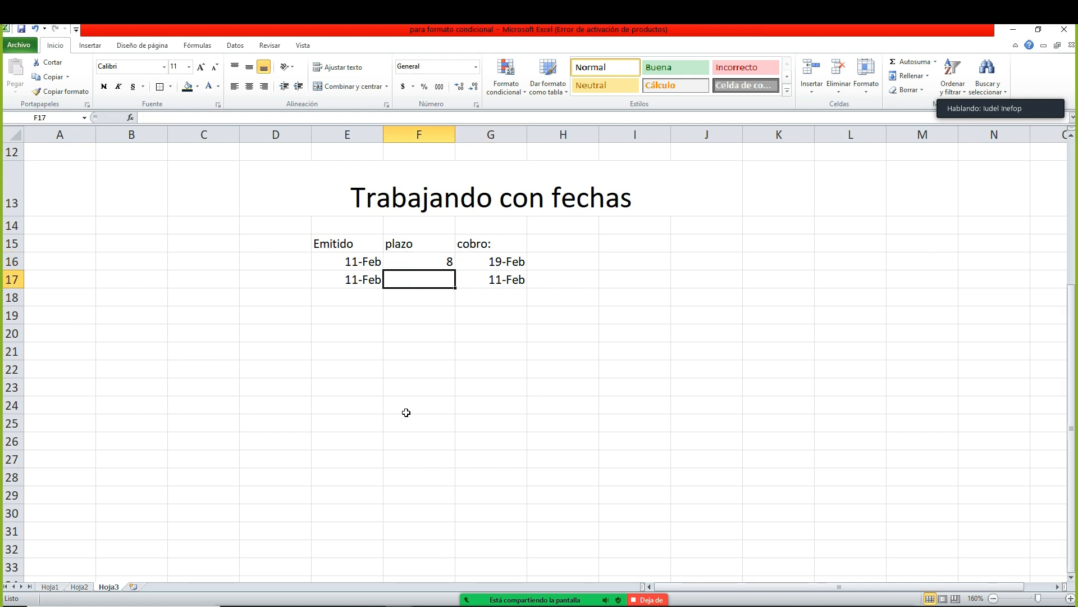
- Enter a term of 30 in F17 and inspect the cobro formula in G17
text(30)
key(Return)
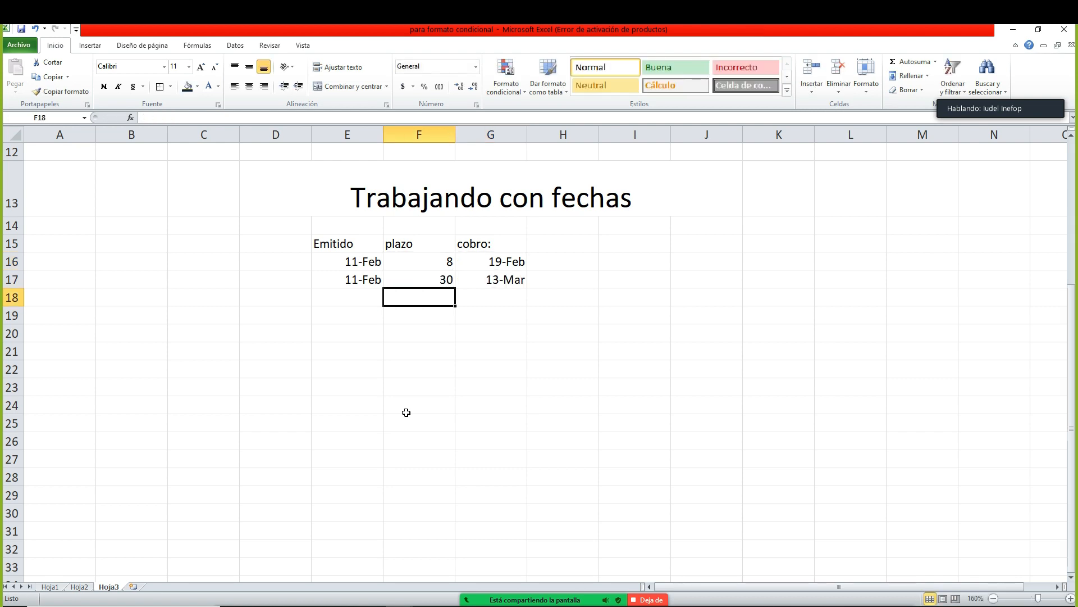
key(Up)
key(Right)
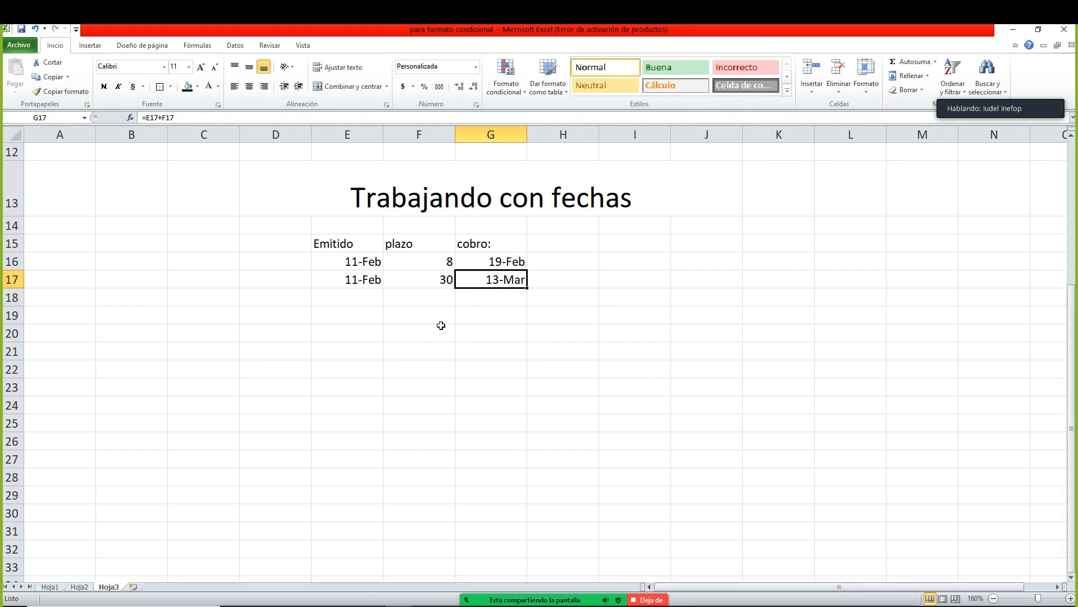
- Enter the date 1/1/1900 in F24 and its serial number 1 in G24
click(423, 405)
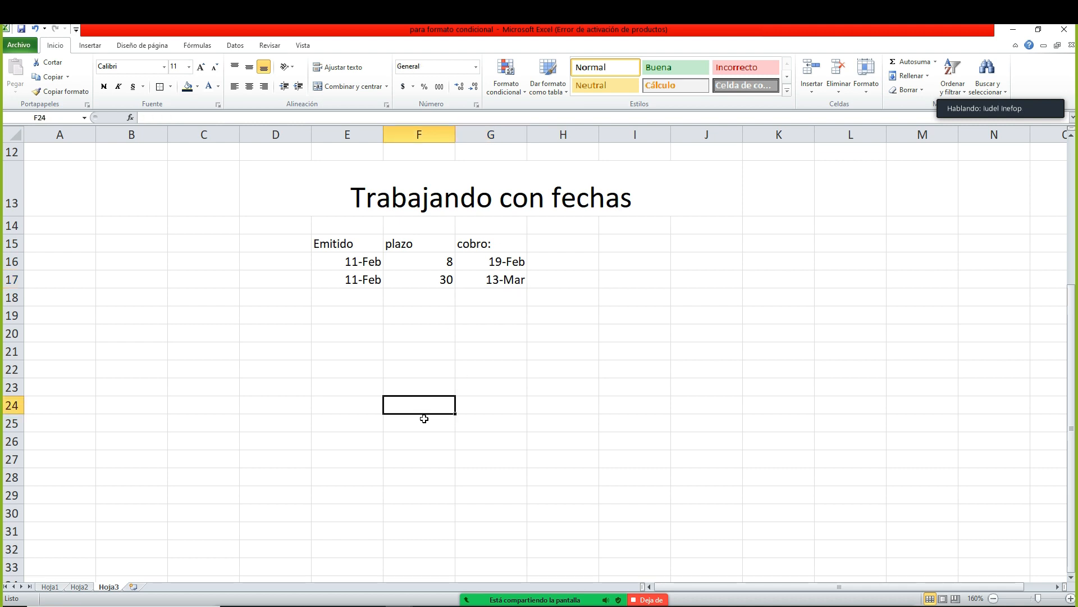
text(1/1/1900)
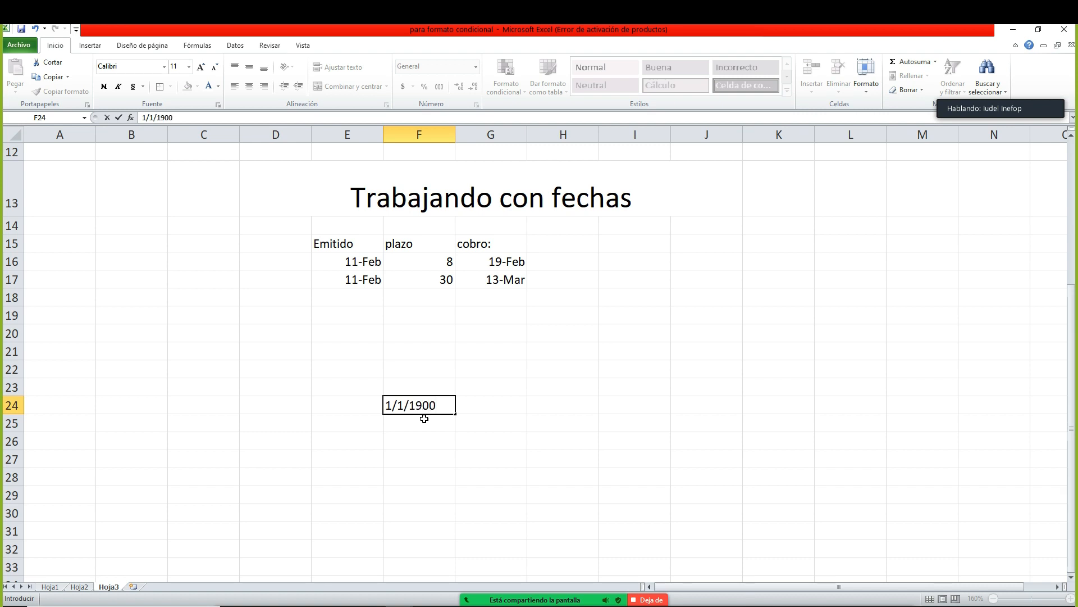
key(Return)
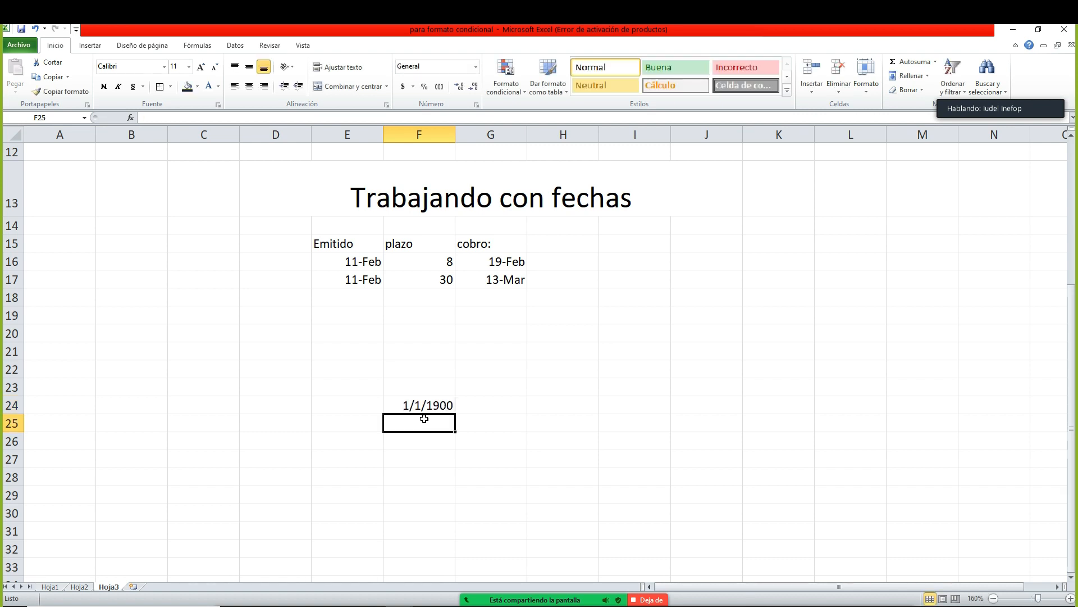
key(Up)
key(Right)
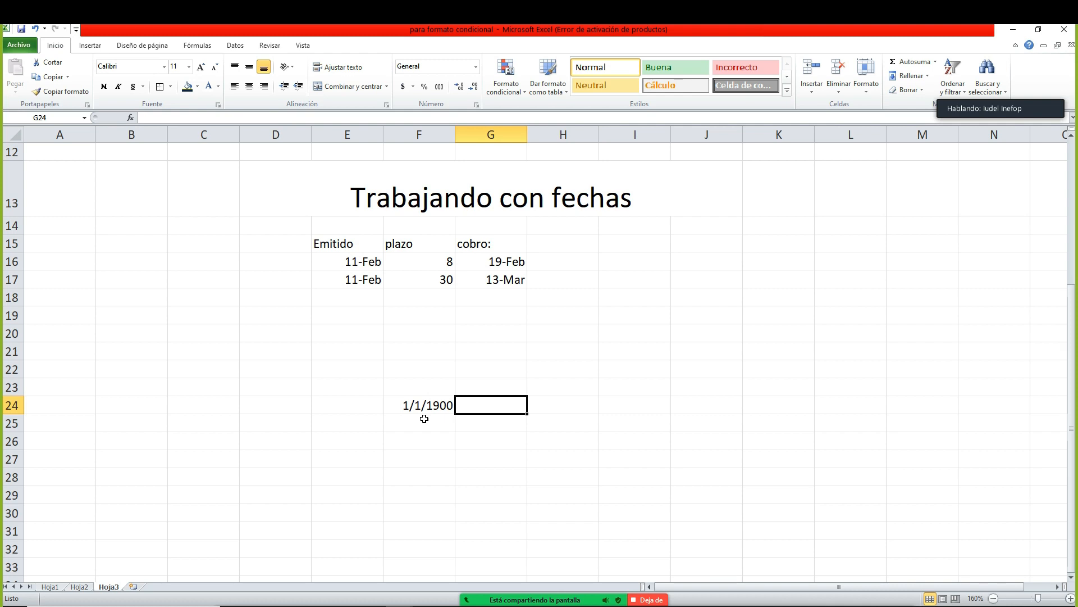
text(1)
key(ctrl+Return)
- Enter the date 2/1/1900 in F25 and its serial number 2 in G25
click(424, 419)
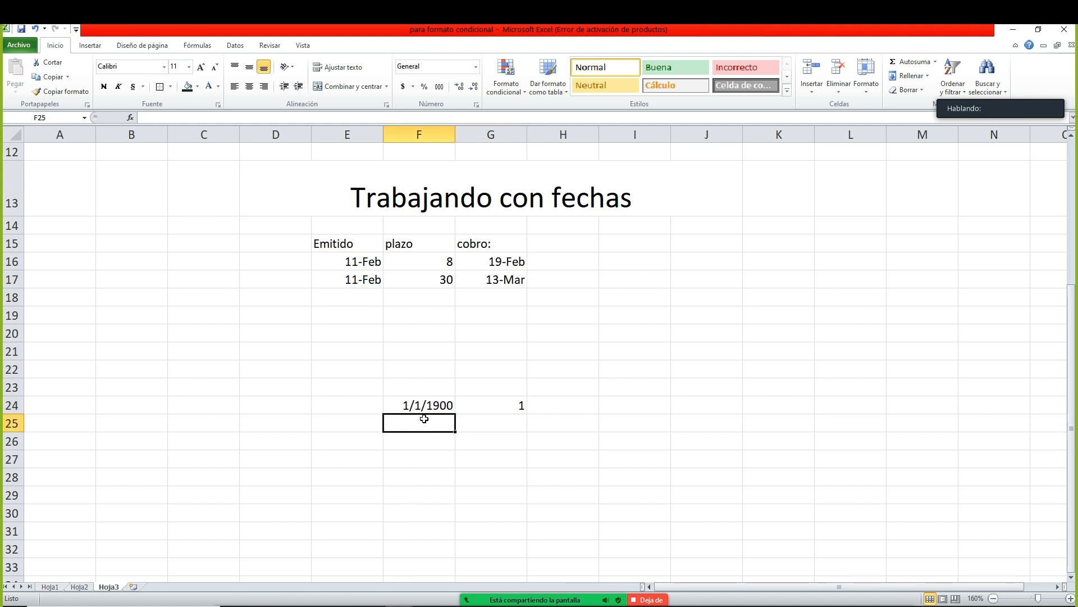
text(2/1/1)
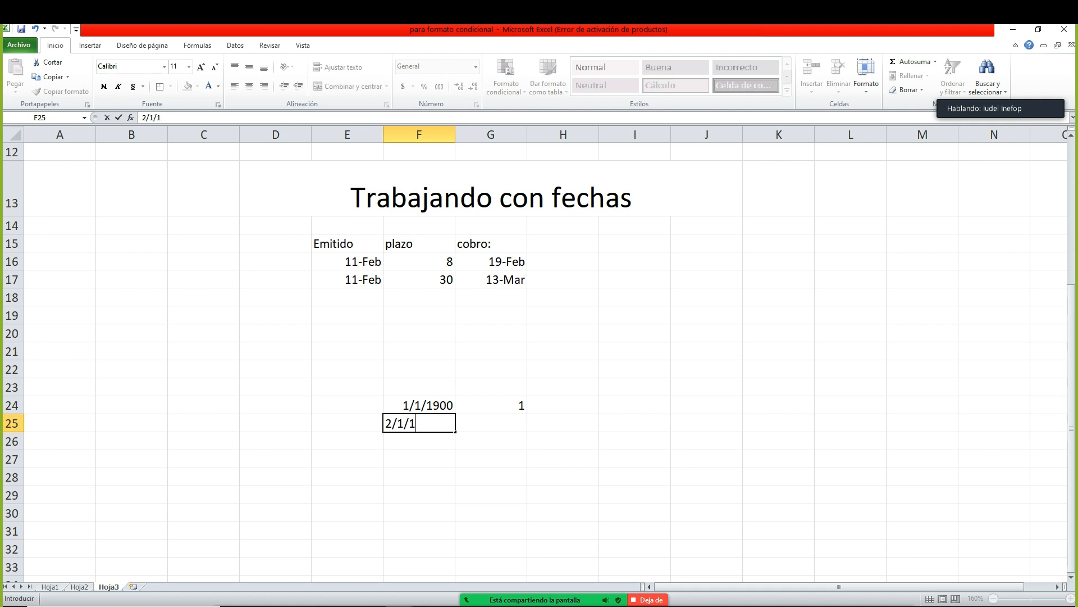
text(900)
key(Tab)
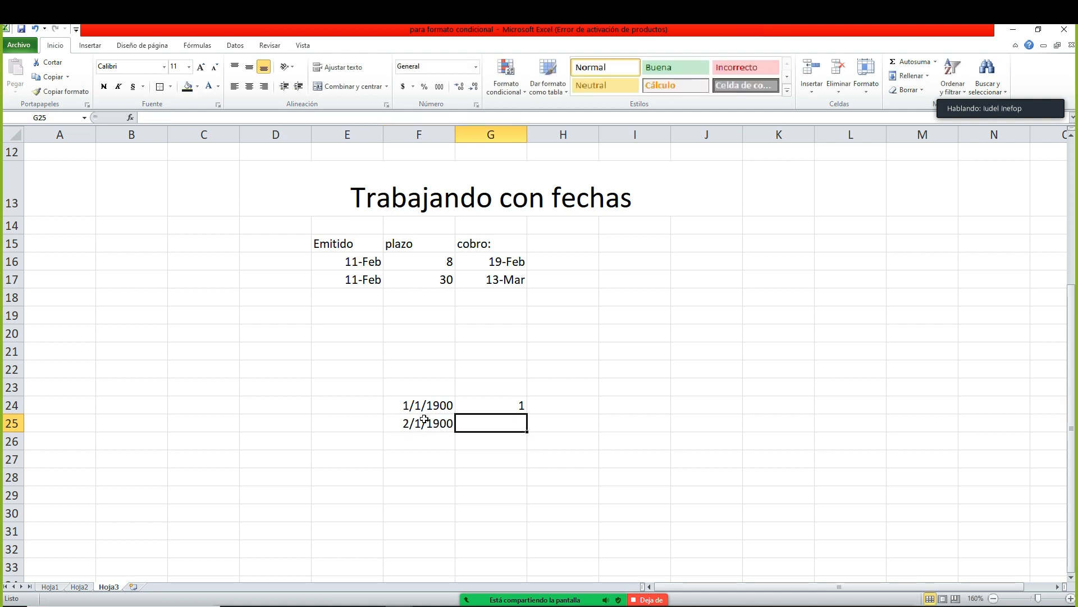
text(2)
key(Return)
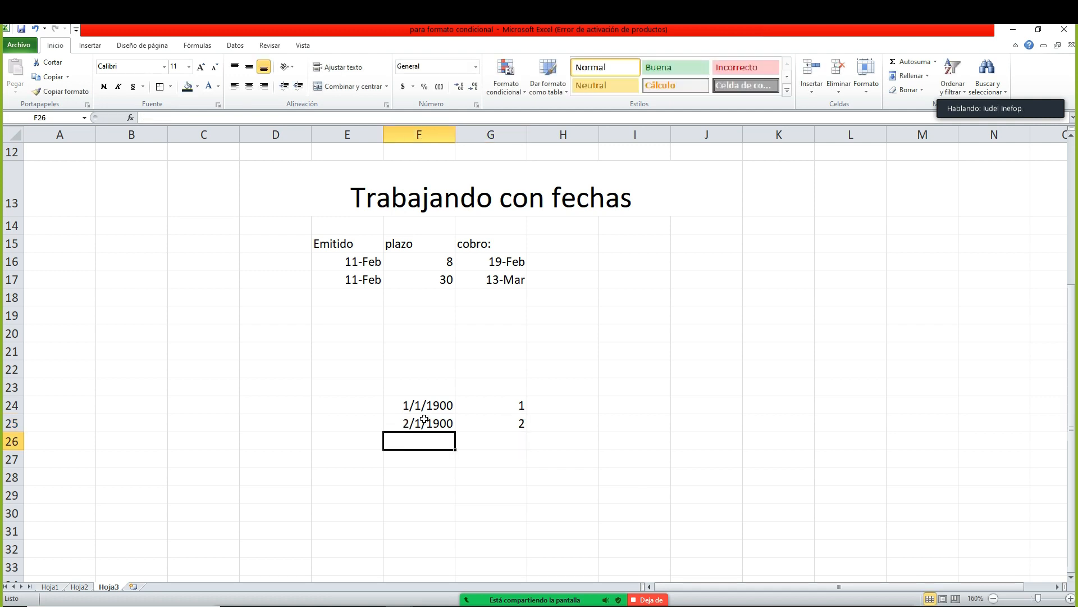
- Continue the date list with "..." in F26 and 9999 in F27
text(...)
key(Return)
text(9999)
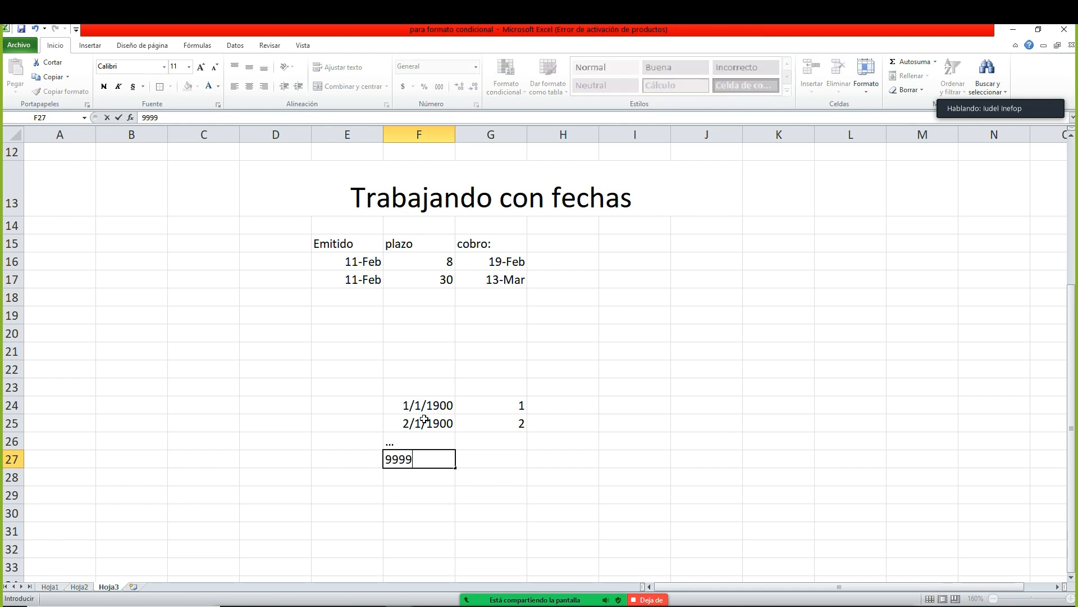
key(Return)
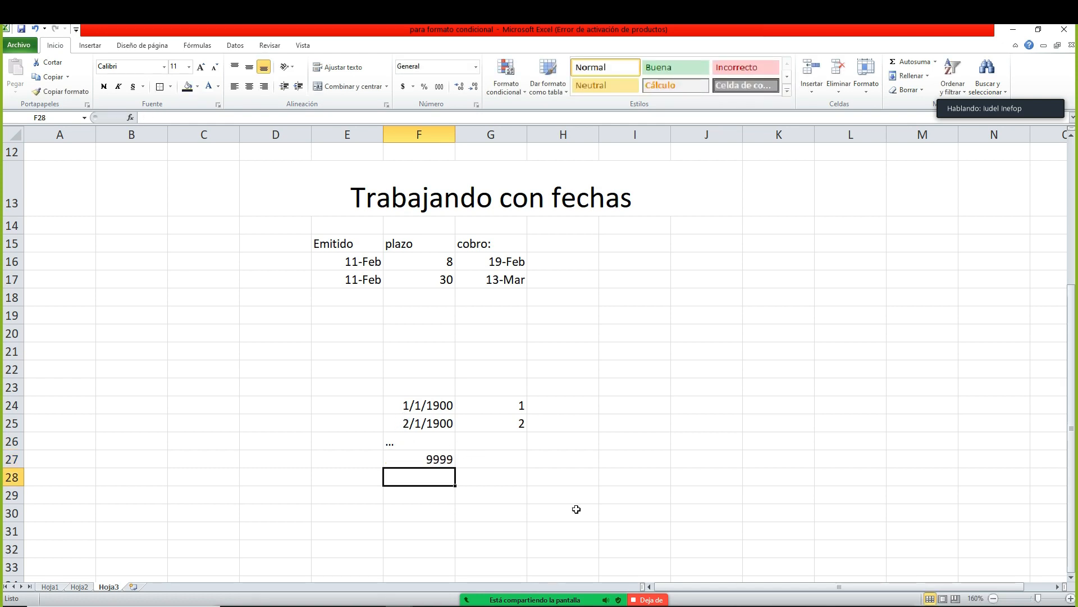
- Stop sharing the screen in the Zoom meeting and turn the camera on
mouse_move(628, 578)
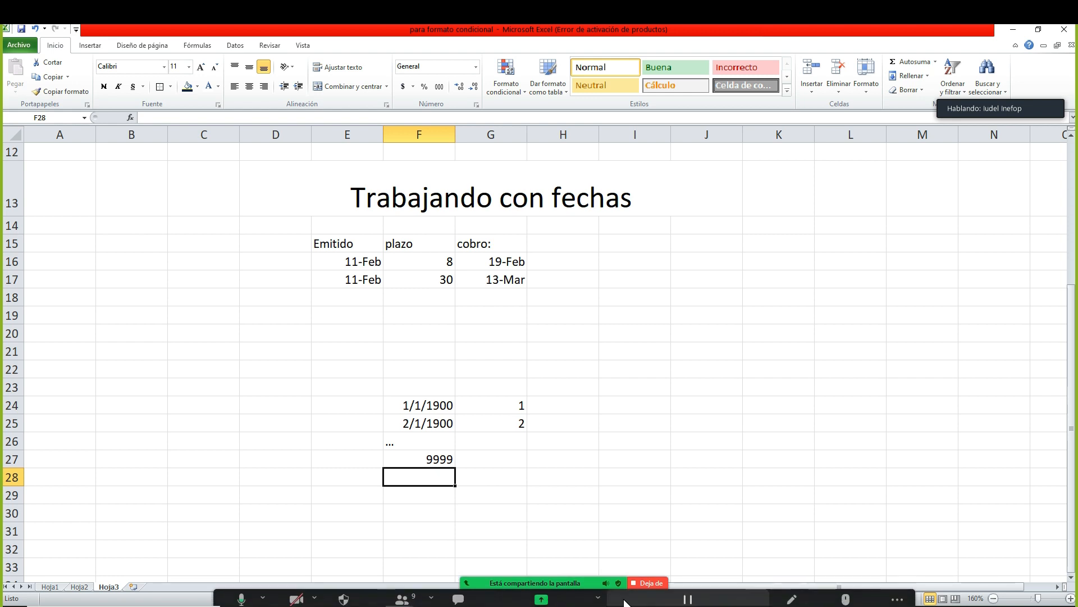
click(656, 347)
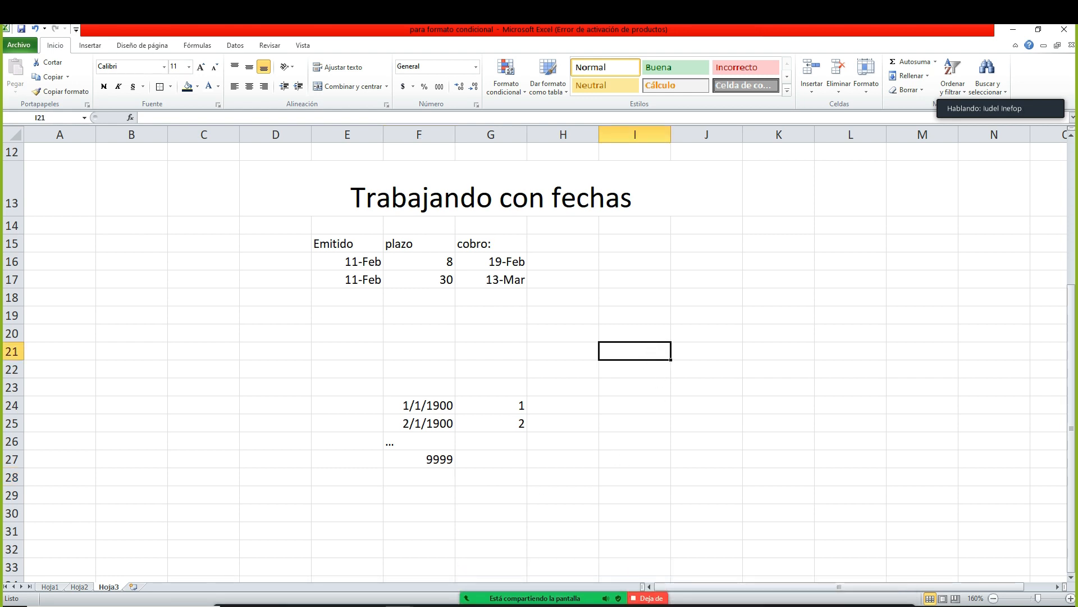
click(650, 568)
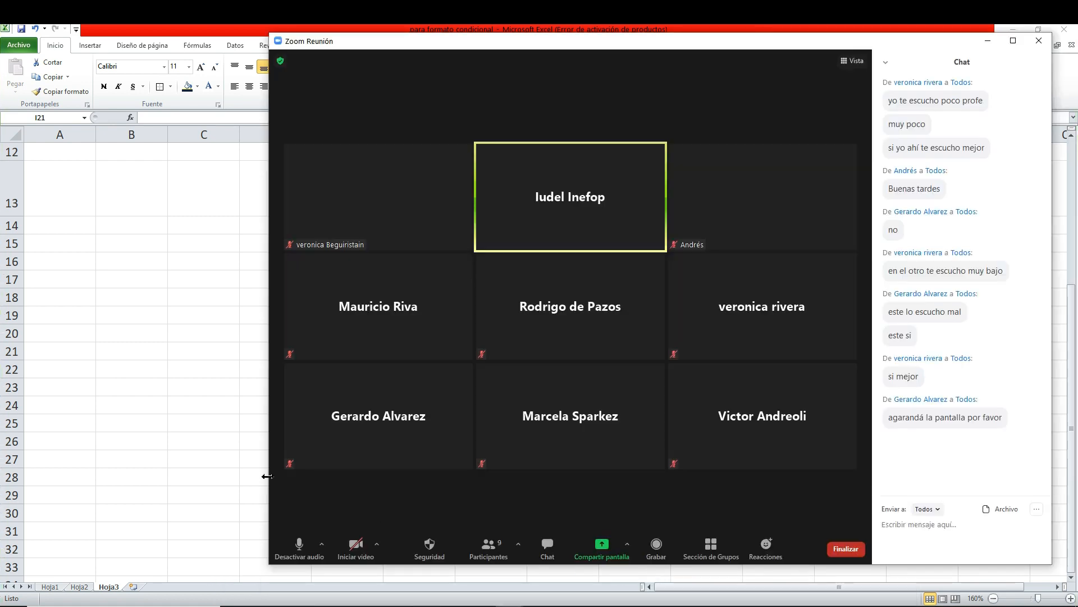
click(356, 549)
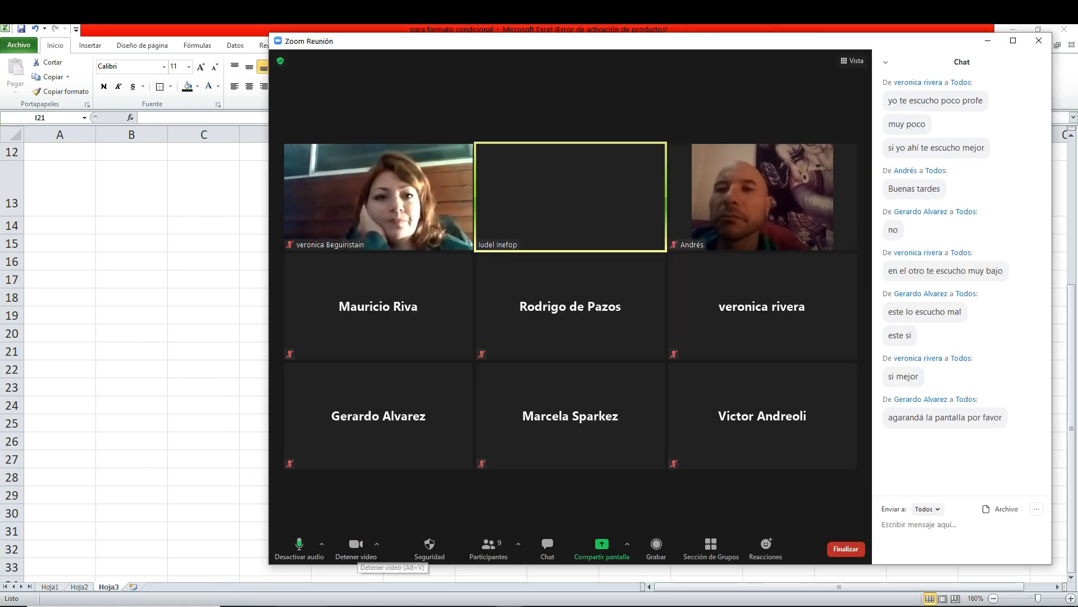
mouse_move(316, 606)
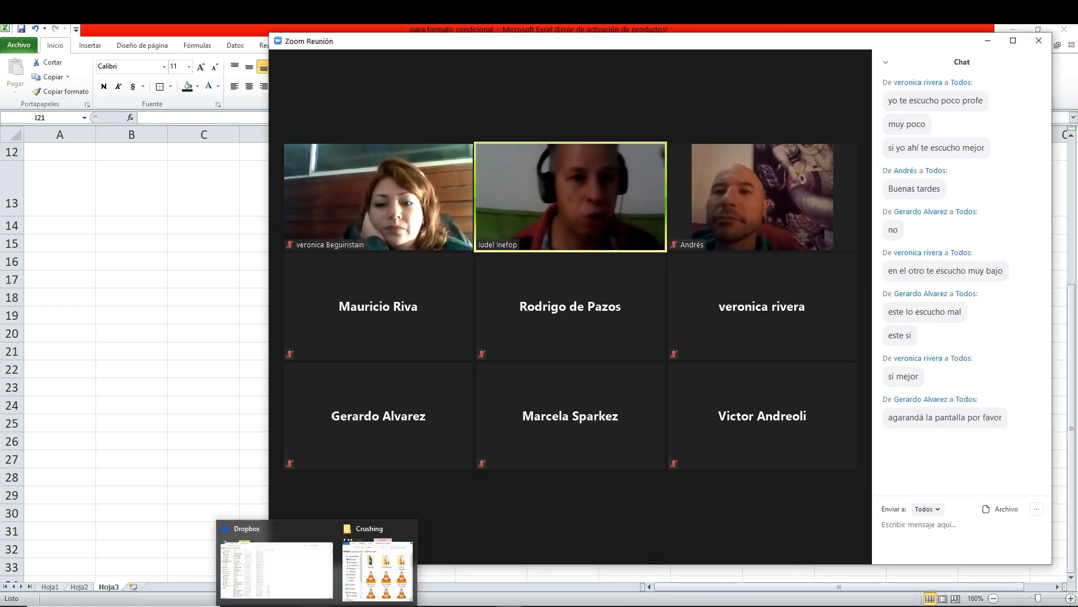
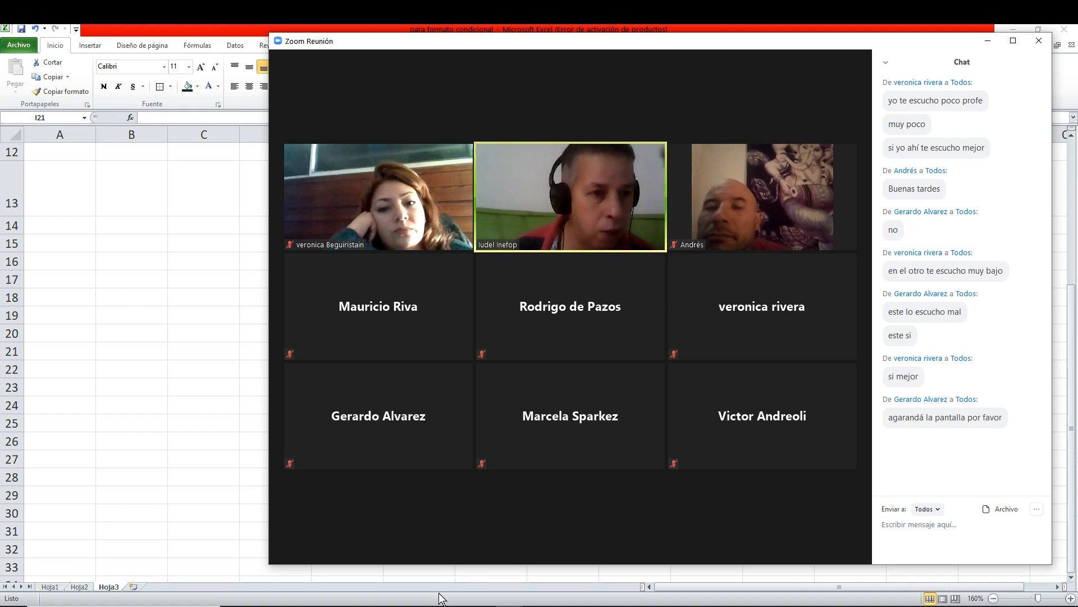
- Turn the Zoom camera off and share the whole screen (Pantalla) with the meeting again
mouse_move(399, 606)
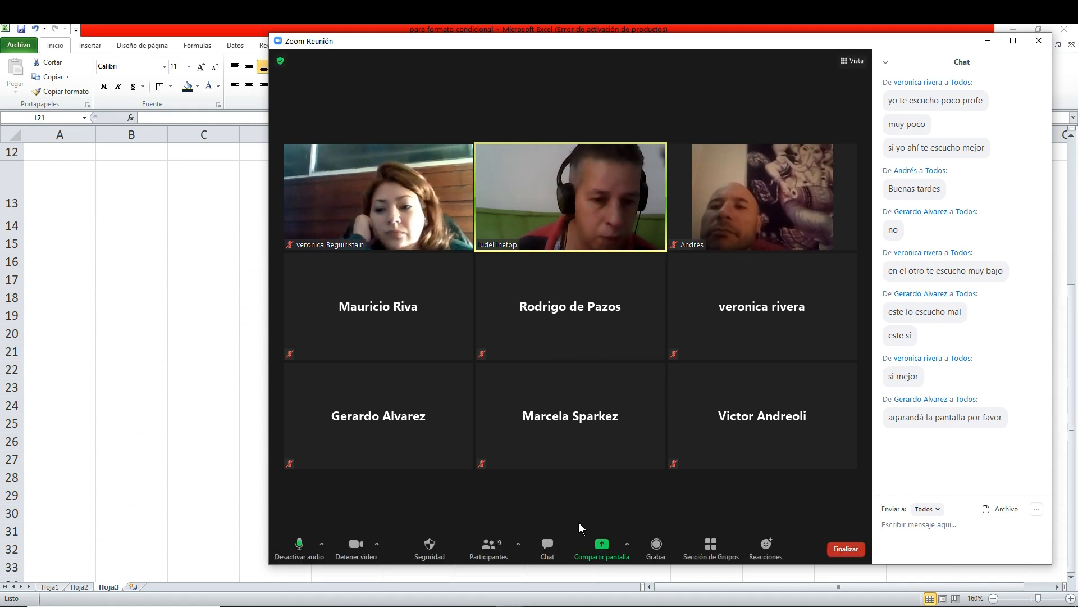
click(349, 550)
click(592, 550)
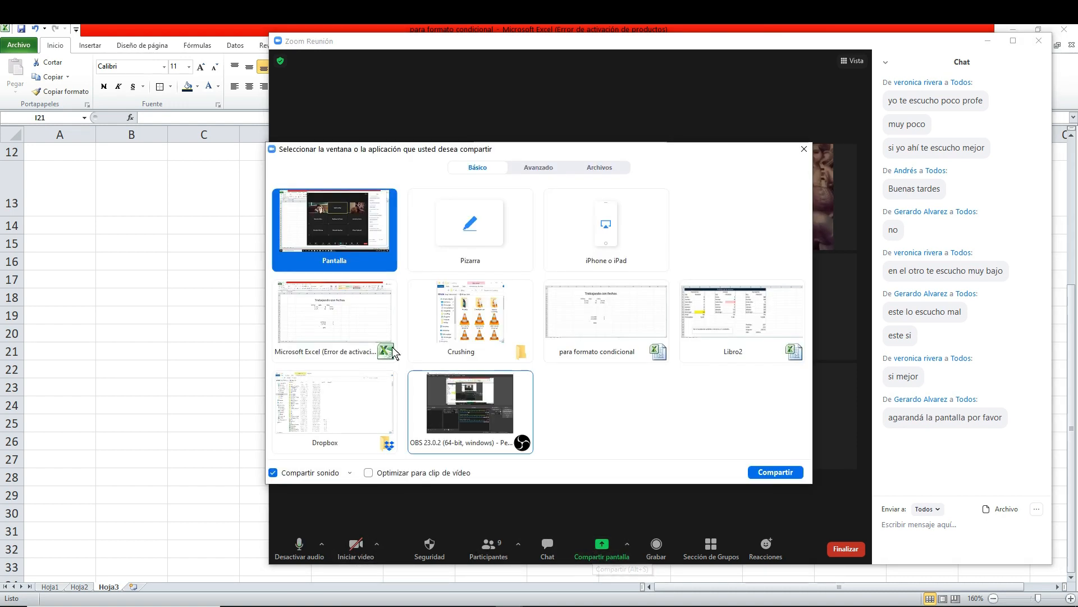
double_click(356, 257)
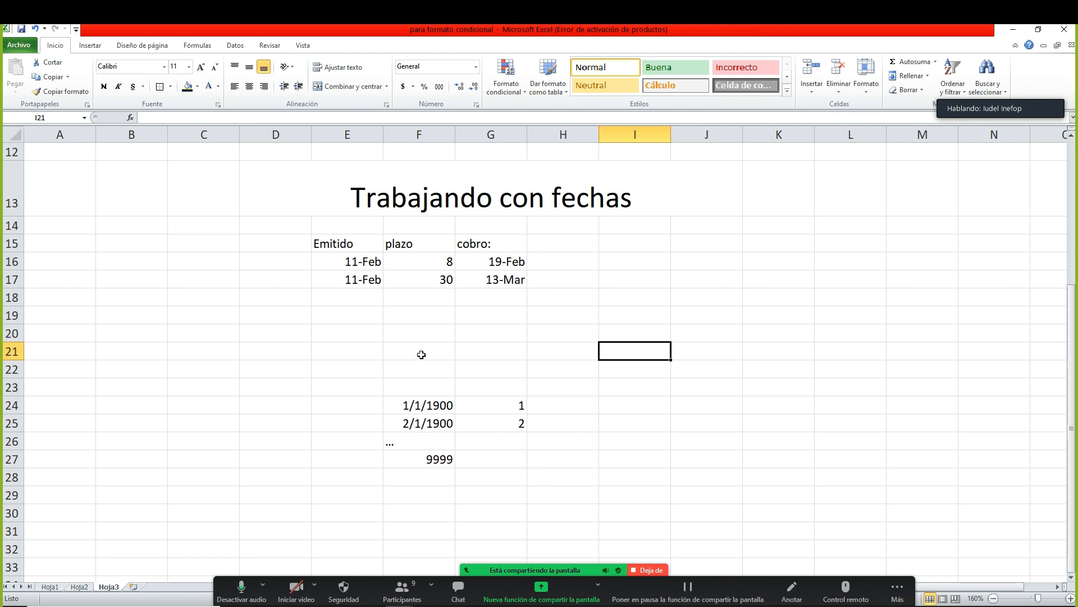
- Examine the full date stored in E16 under Emitido, with the sheet enlarged to 220%
click(355, 260)
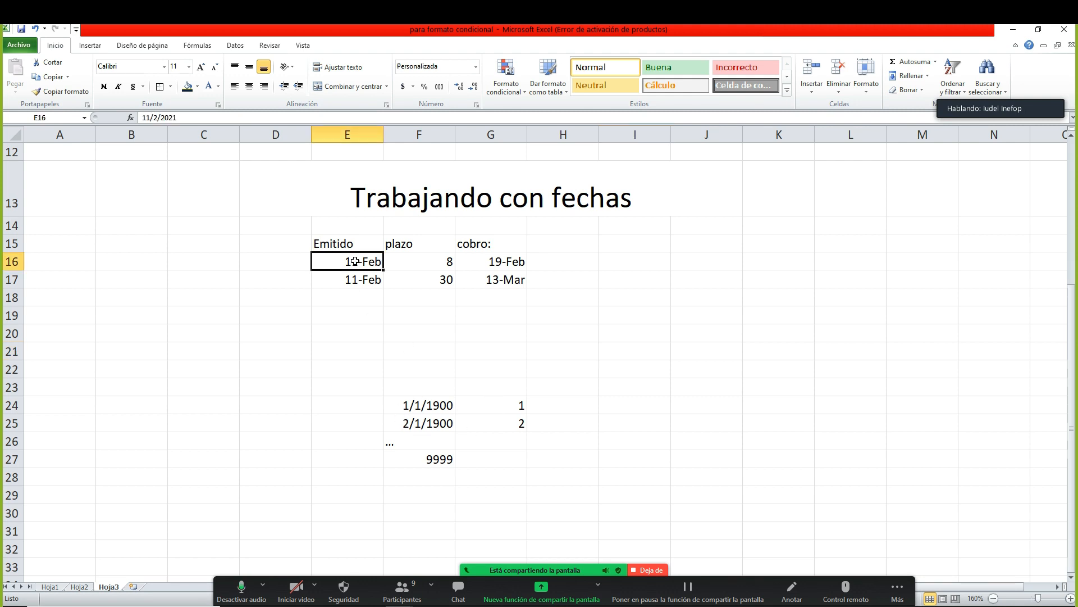
click(1070, 598)
click(1070, 598)
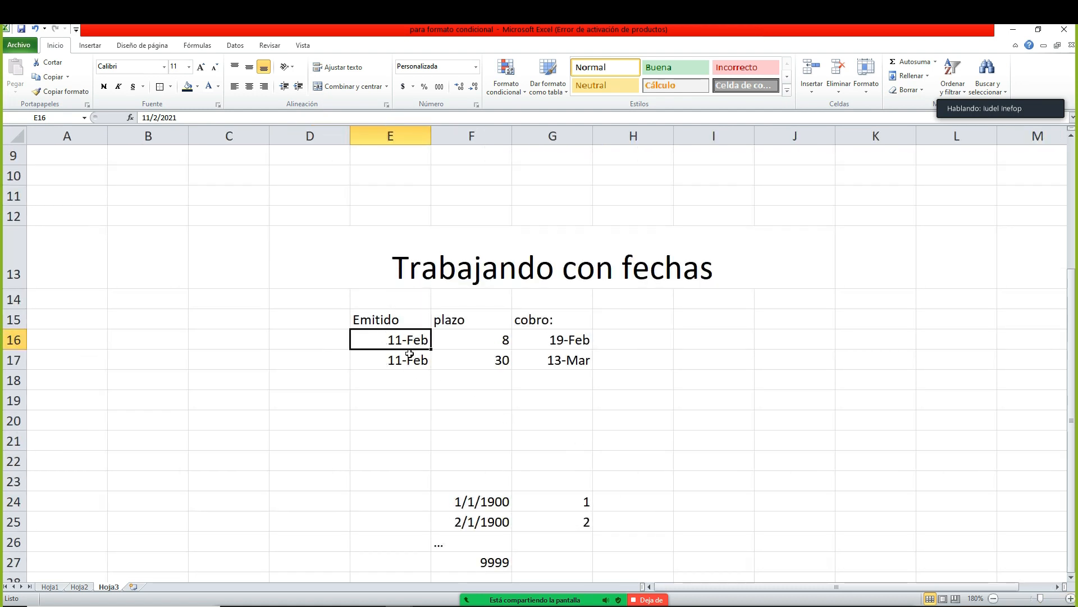
click(1071, 599)
click(1071, 599)
click(1071, 599)
click(1071, 598)
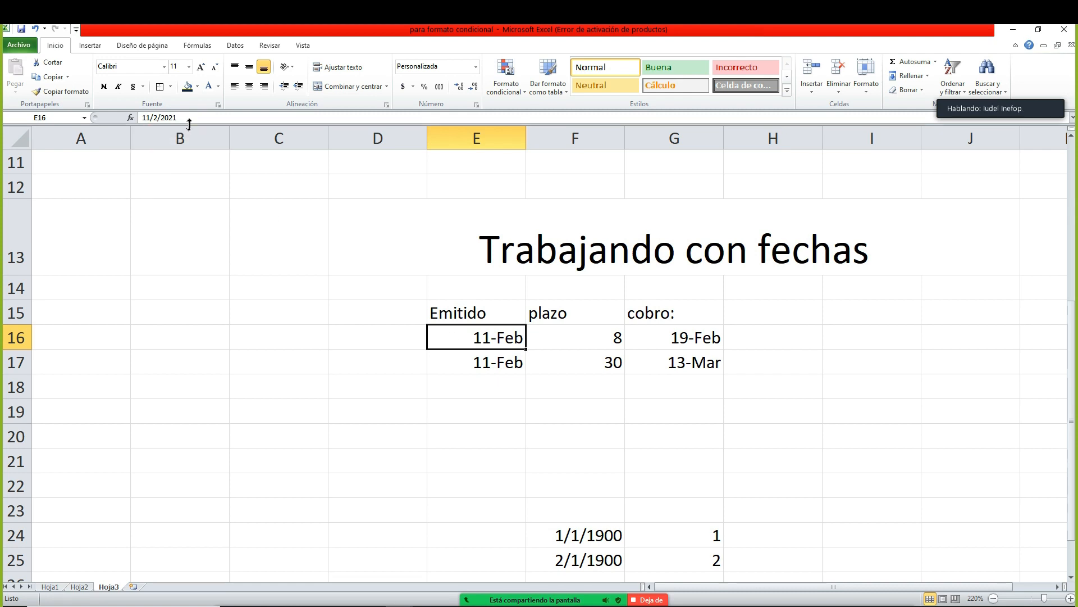
- Enter 11/2 in D16 to check how a date without a year is stored, and clear the cell
key(Left)
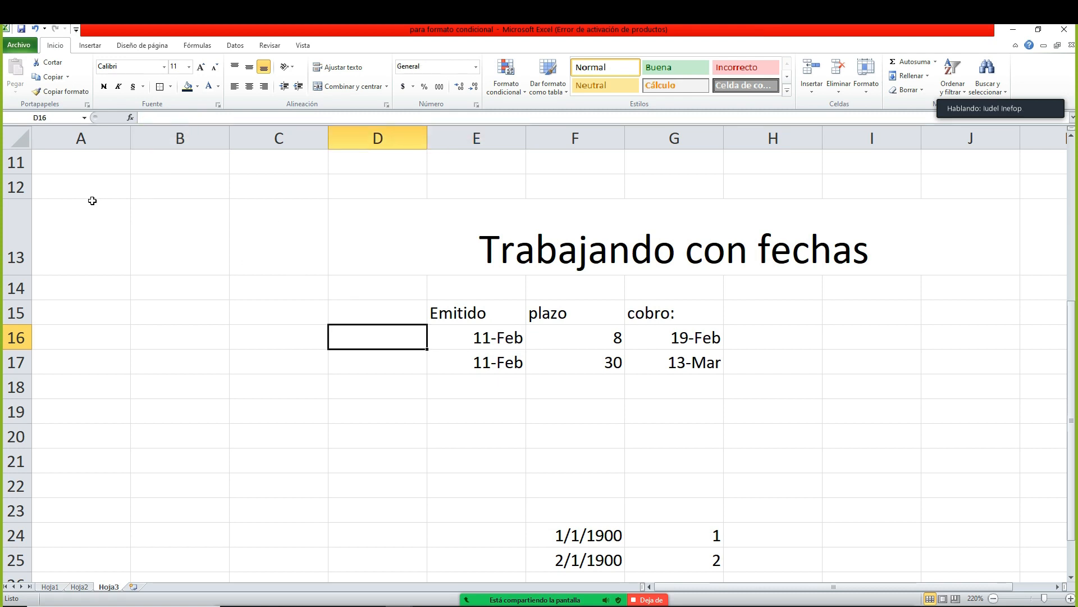
text(11/2)
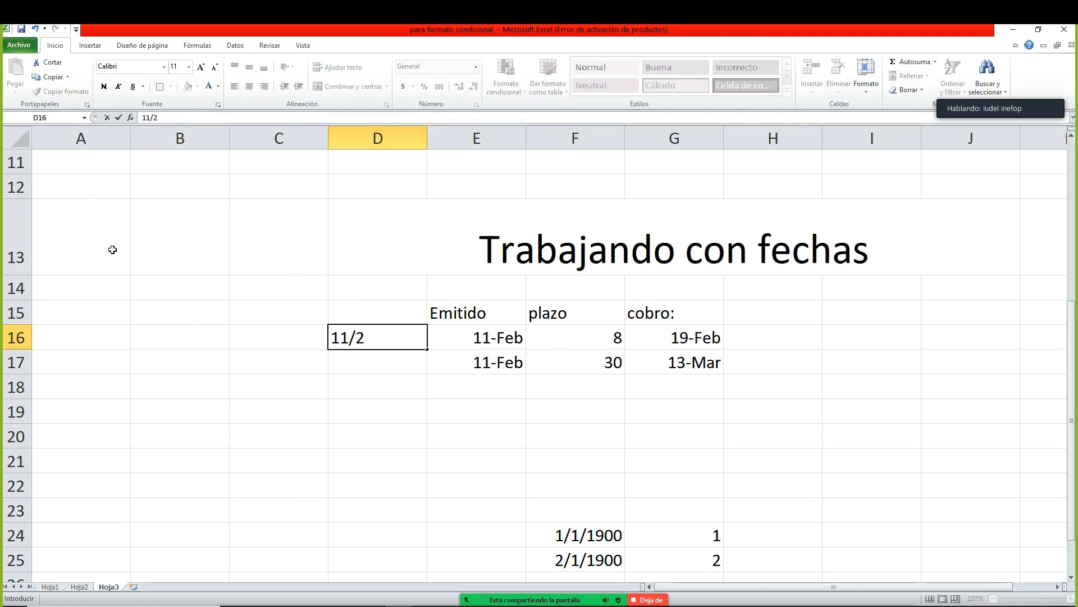
key(Return)
key(Up)
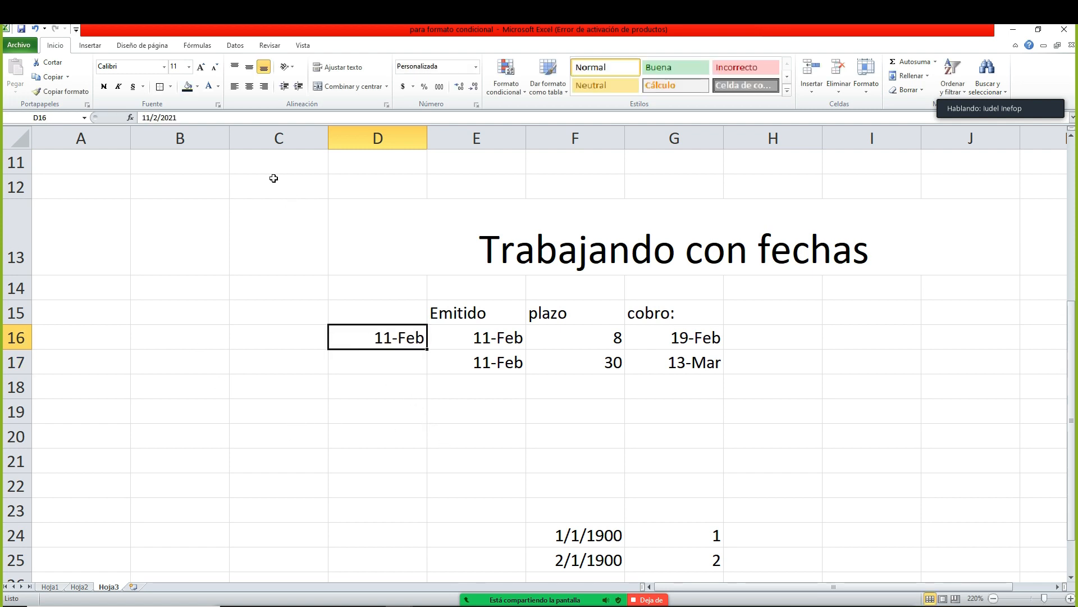
key(Delete)
- Replace the issue date in E16 with 11/2/2020
click(462, 331)
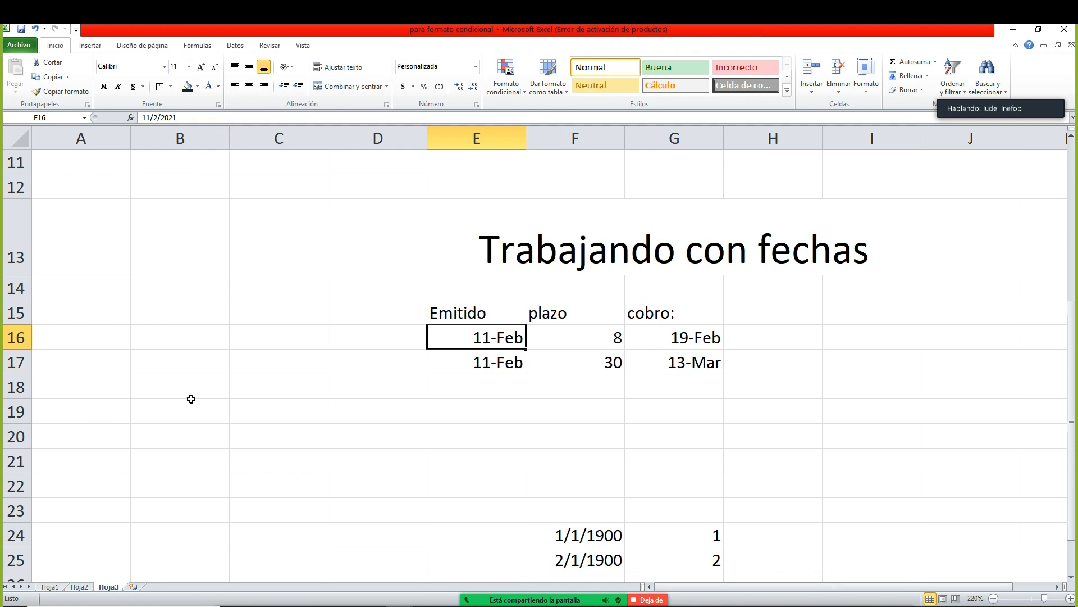
text(1)
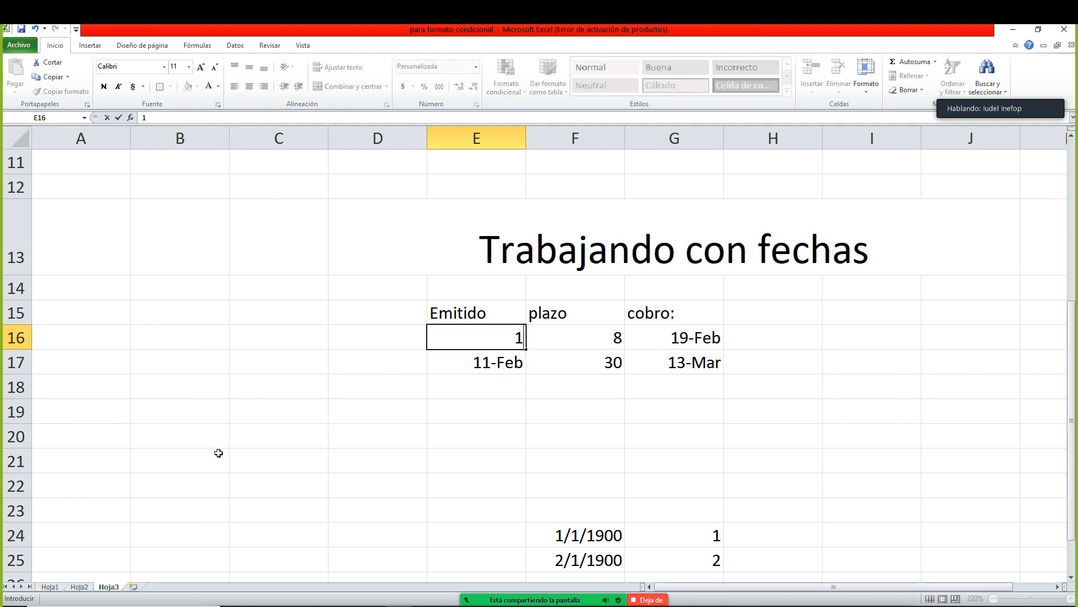
text(1/2/2020)
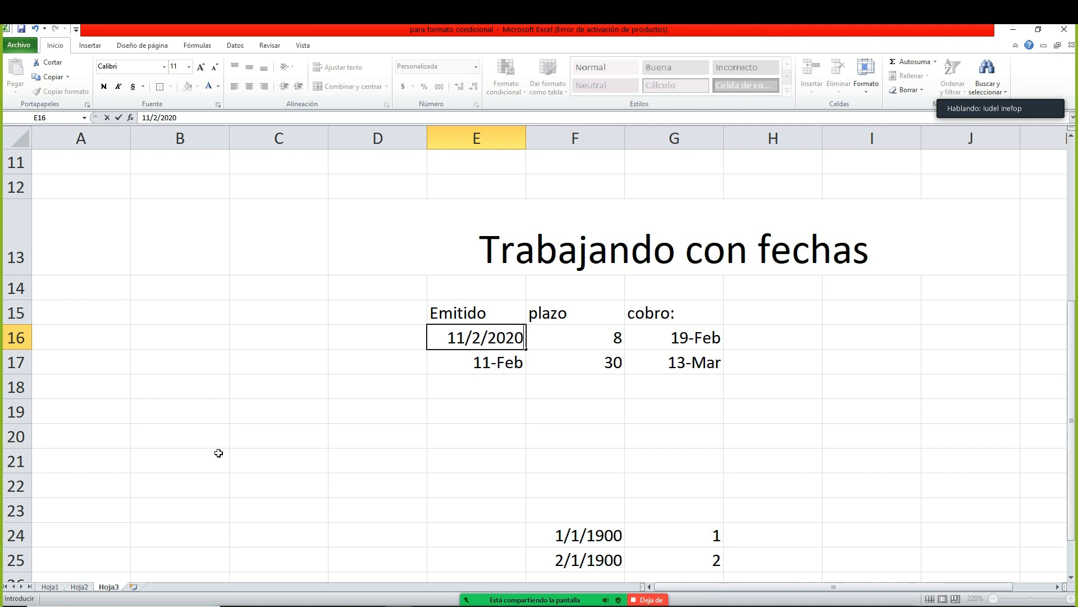
key(Return)
- Set the issue date in E16 to 11/2 without a year
key(Up)
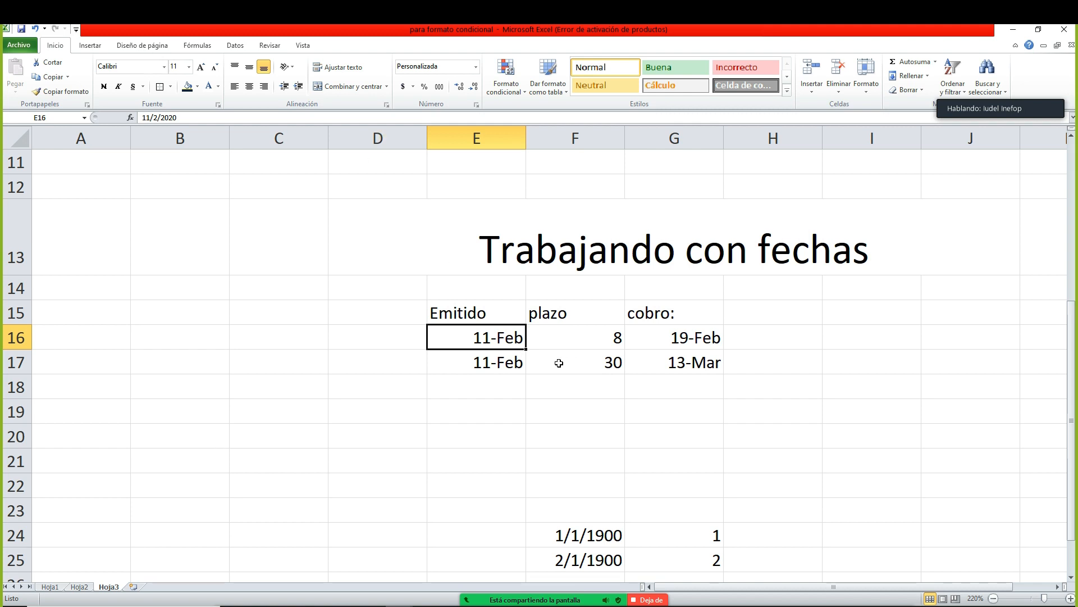
text(11/2)
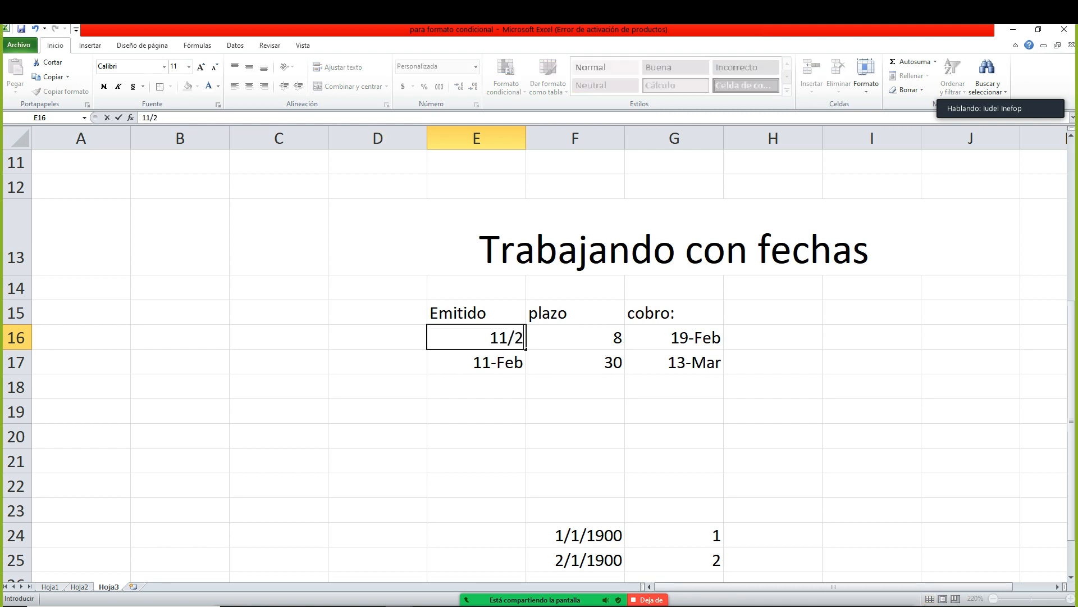
key(Return)
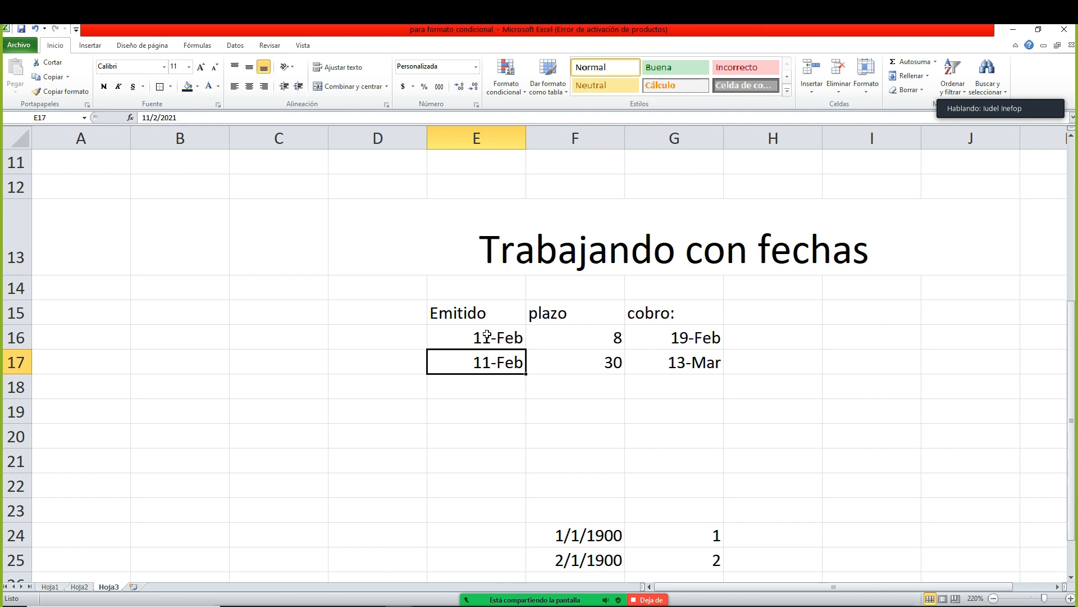
click(527, 355)
click(604, 348)
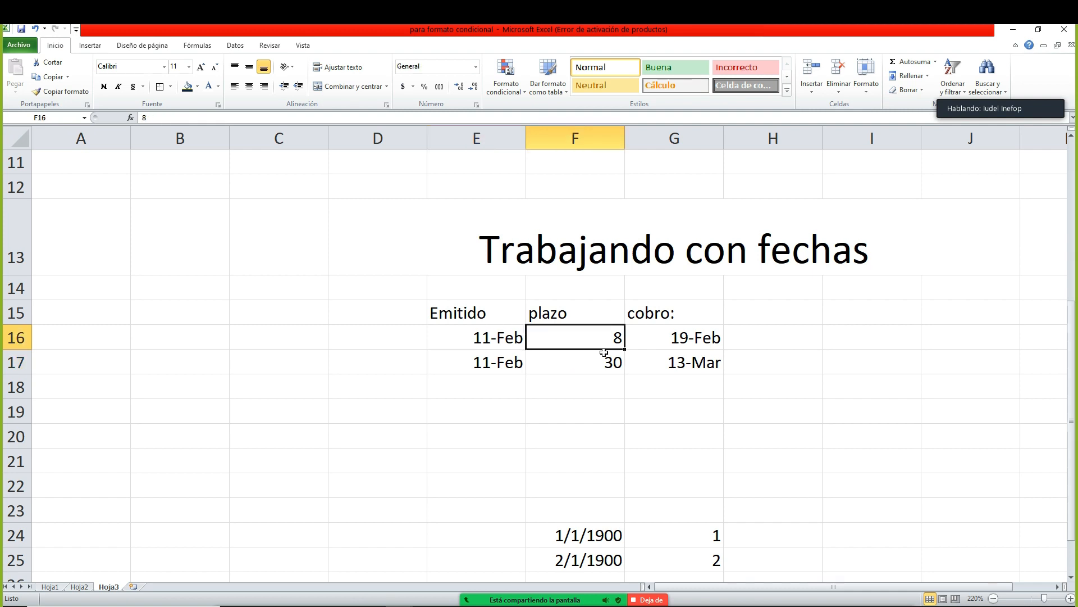
click(688, 348)
click(523, 364)
- Apply the General number format to the issue date in E16 to show its serial number
click(495, 342)
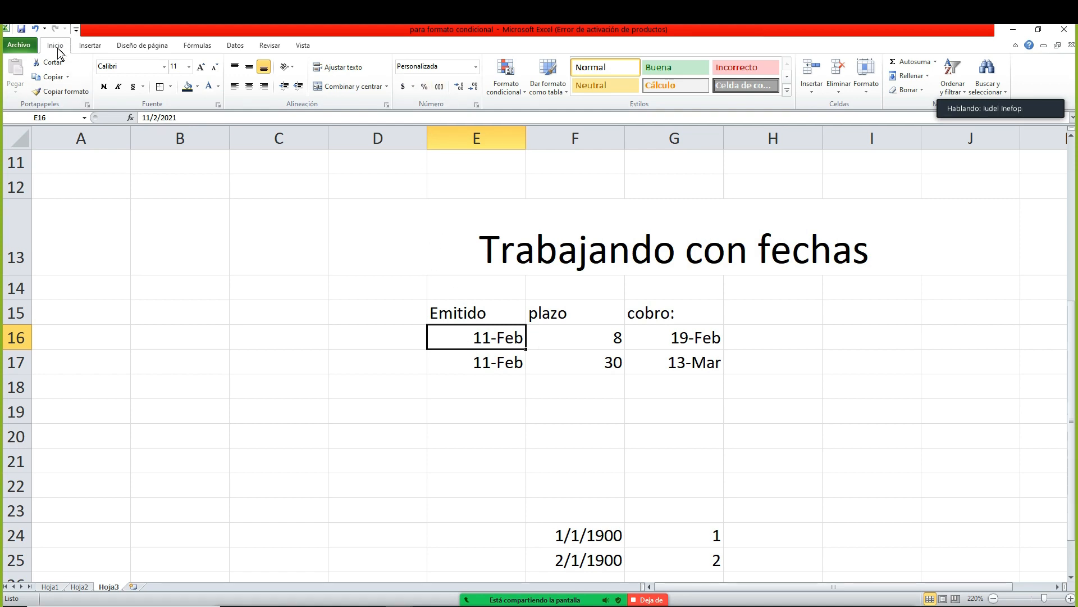
click(475, 67)
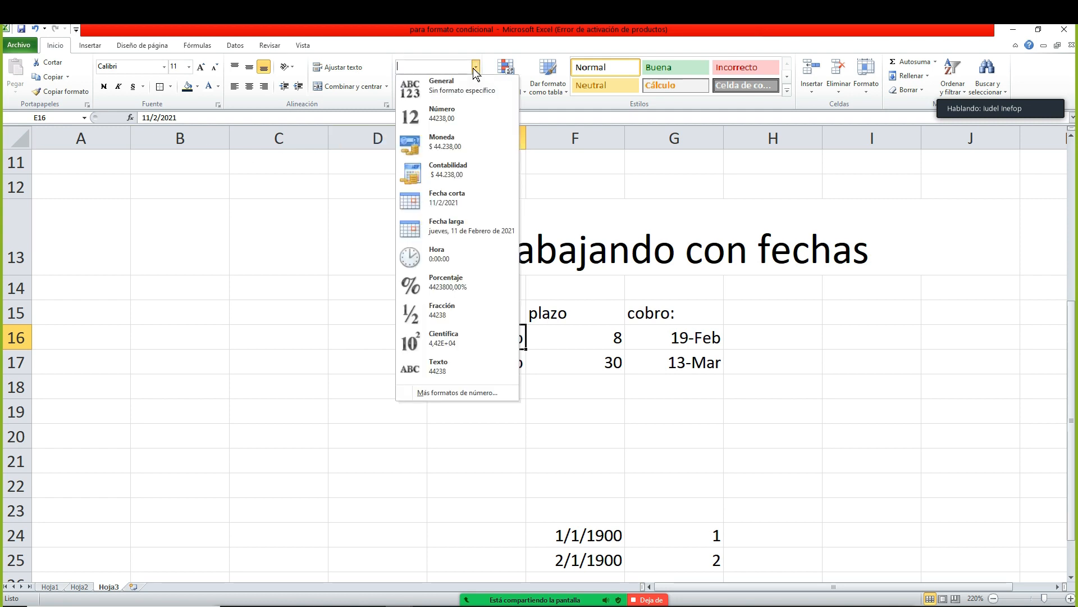
click(453, 91)
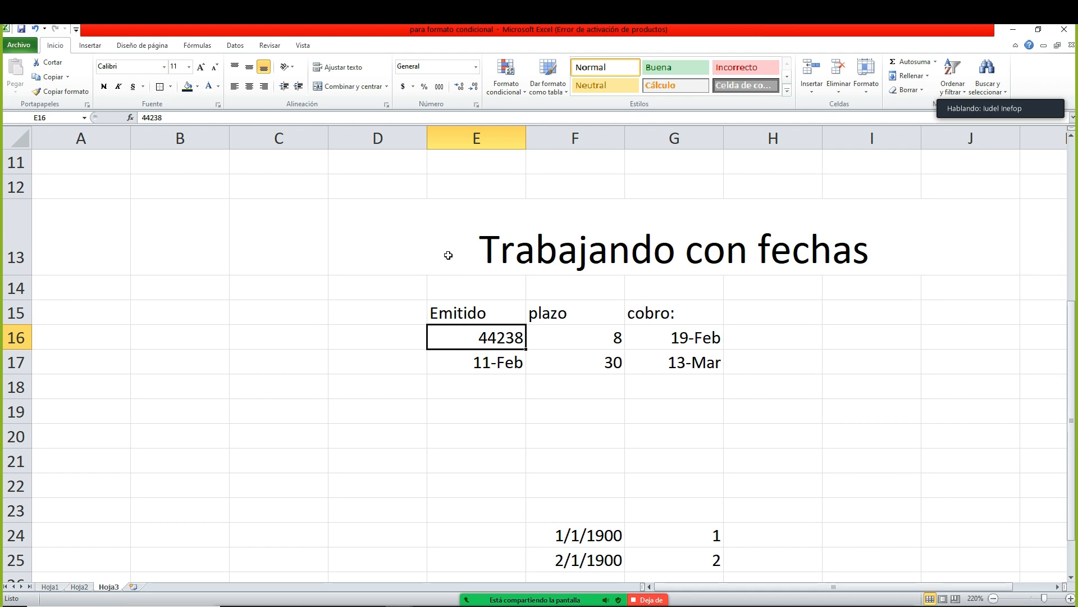
- Format the value in E16 first as Fecha corta and then as Fecha larga to compare the date displays
click(475, 66)
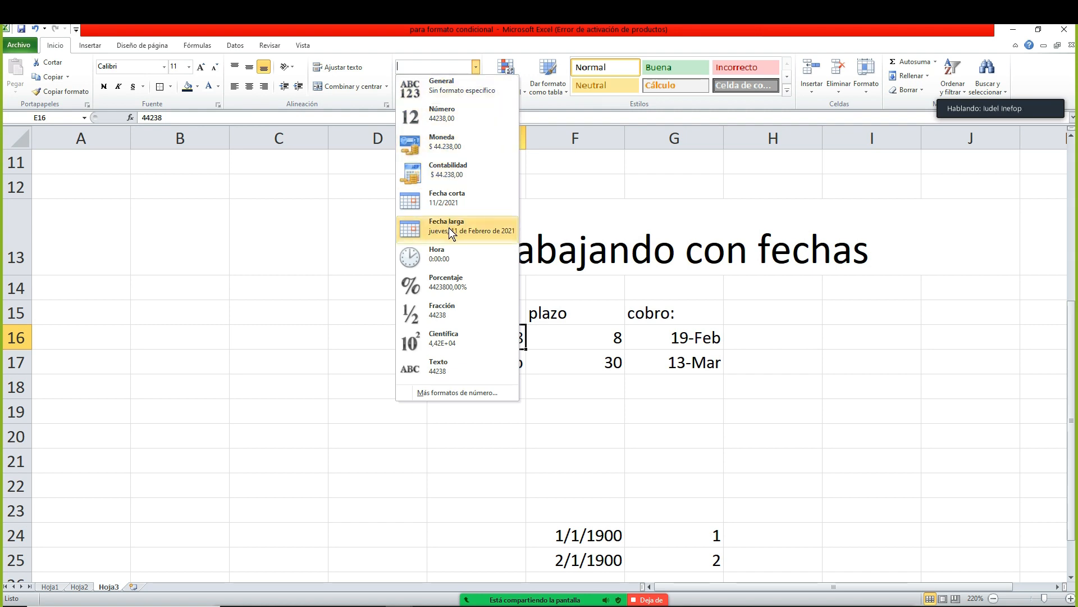
click(443, 200)
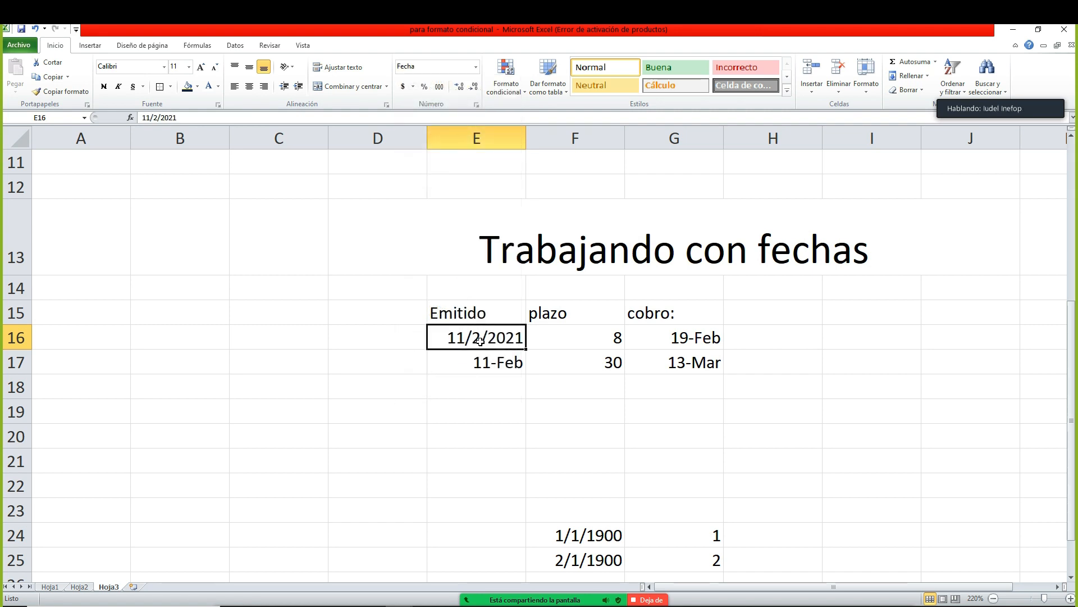
click(476, 67)
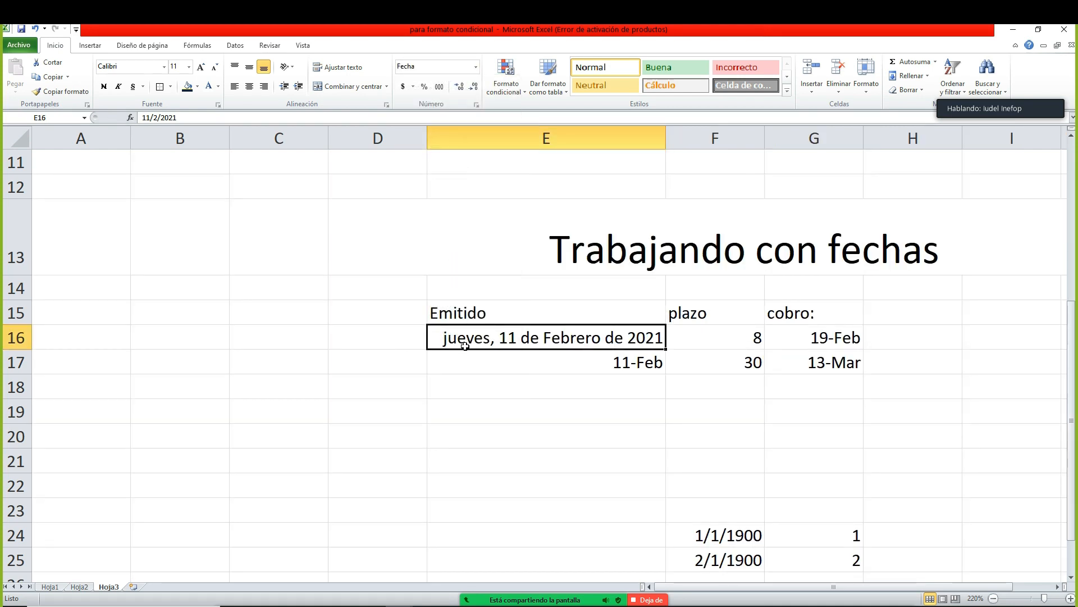
- Set the number format of the issue date in E16 back to Fecha corta
click(475, 67)
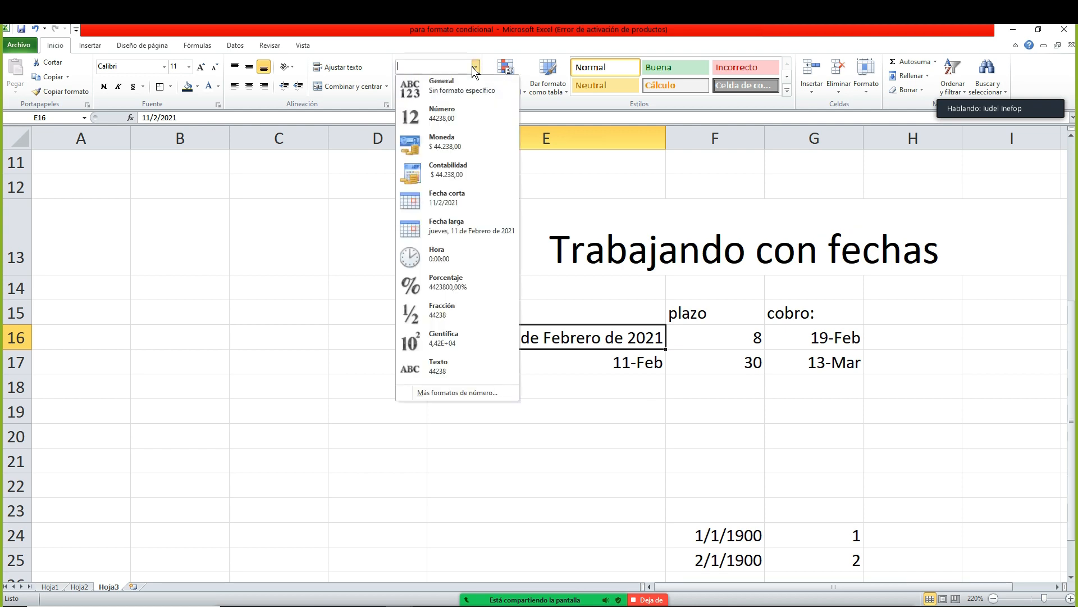
click(453, 201)
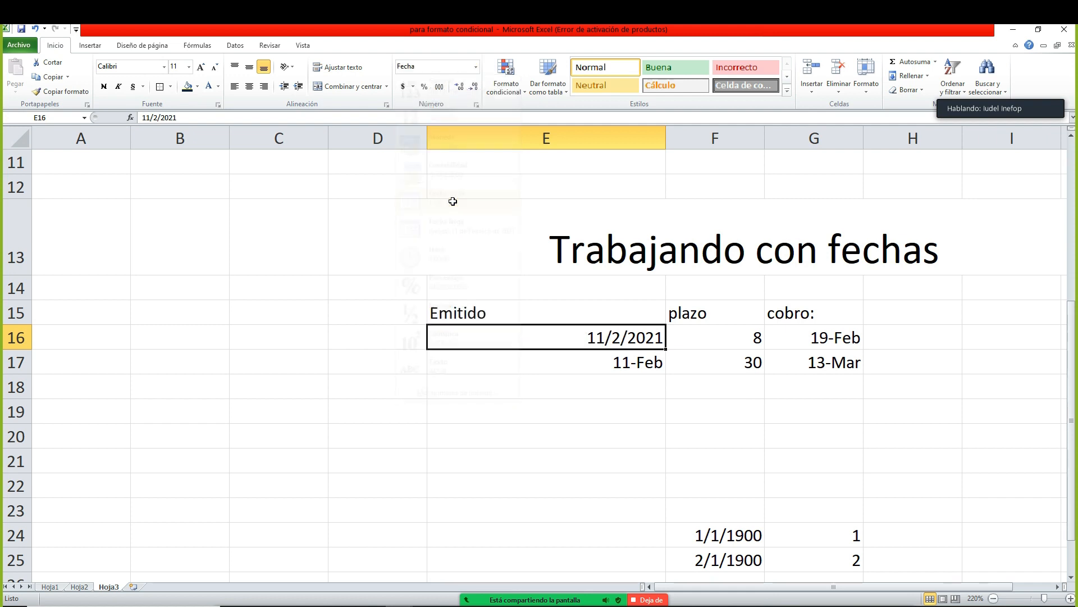
click(475, 67)
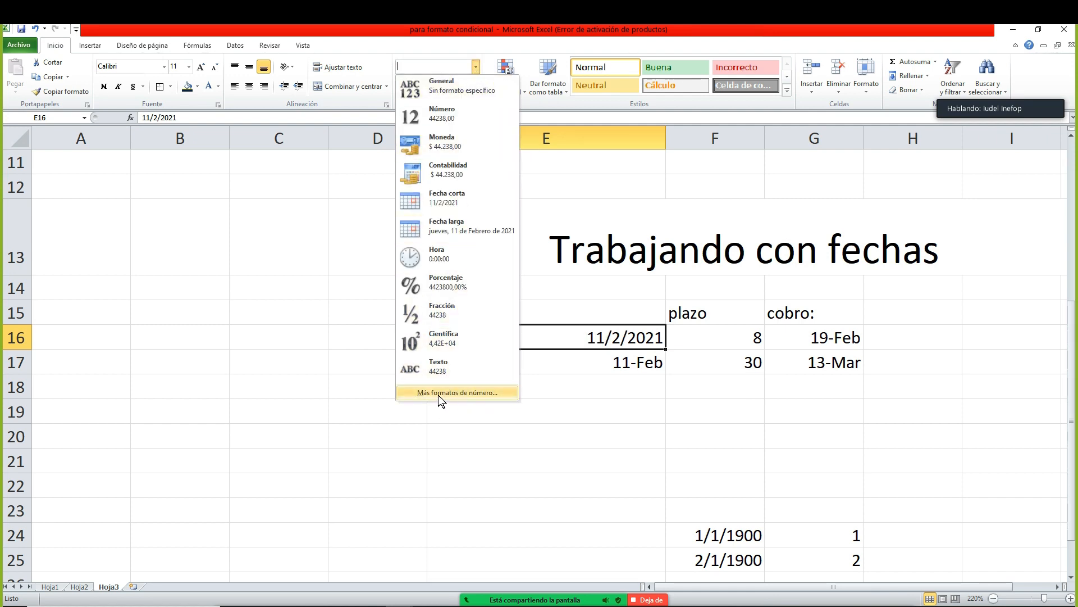
click(450, 196)
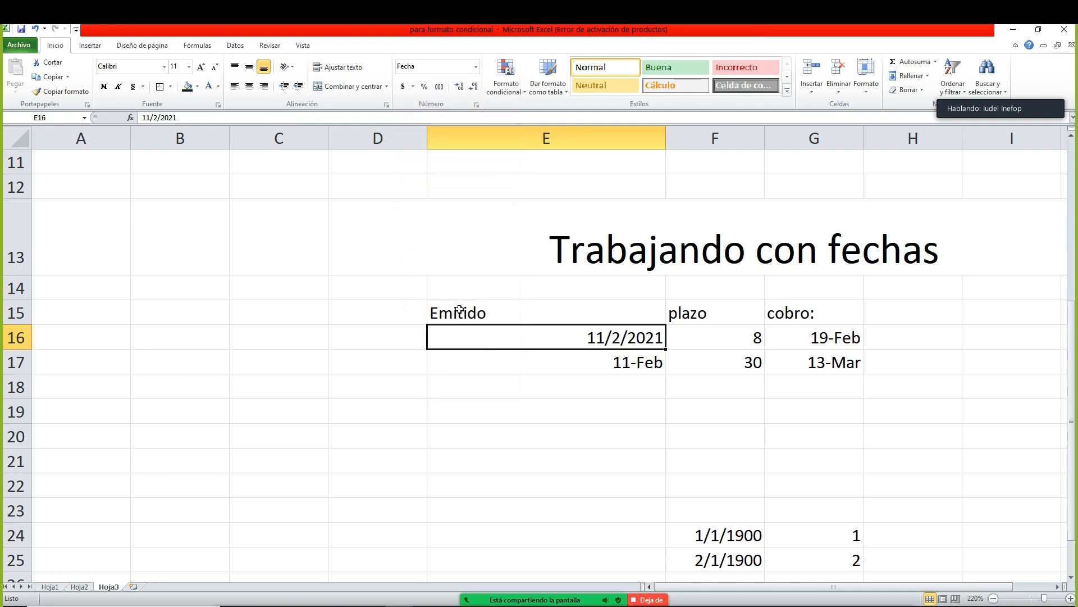
click(587, 354)
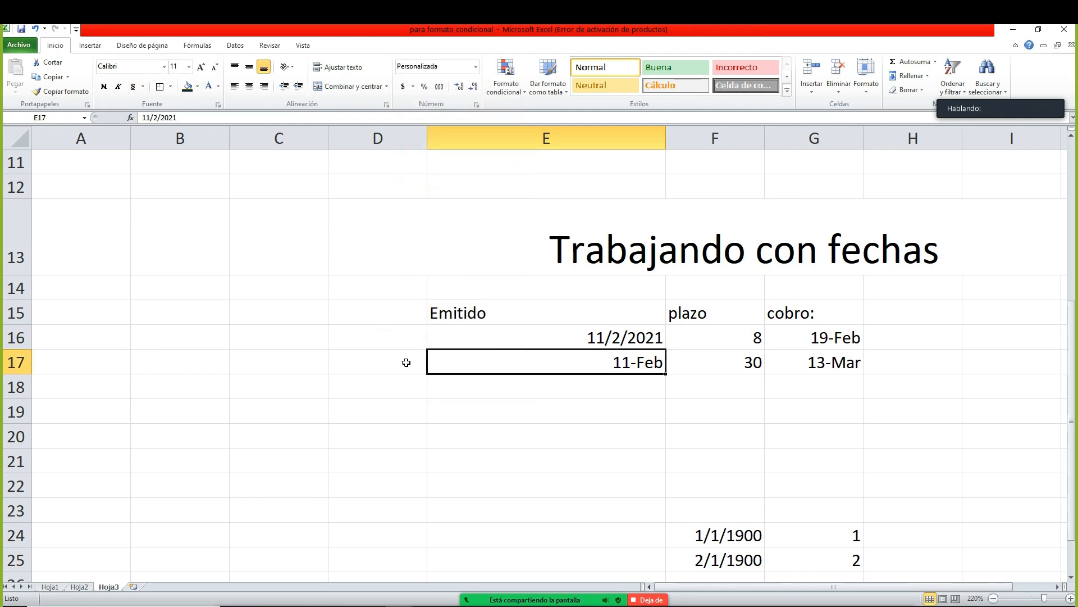
key(Down)
key(Down)
key(Up)
key(Up)
click(570, 343)
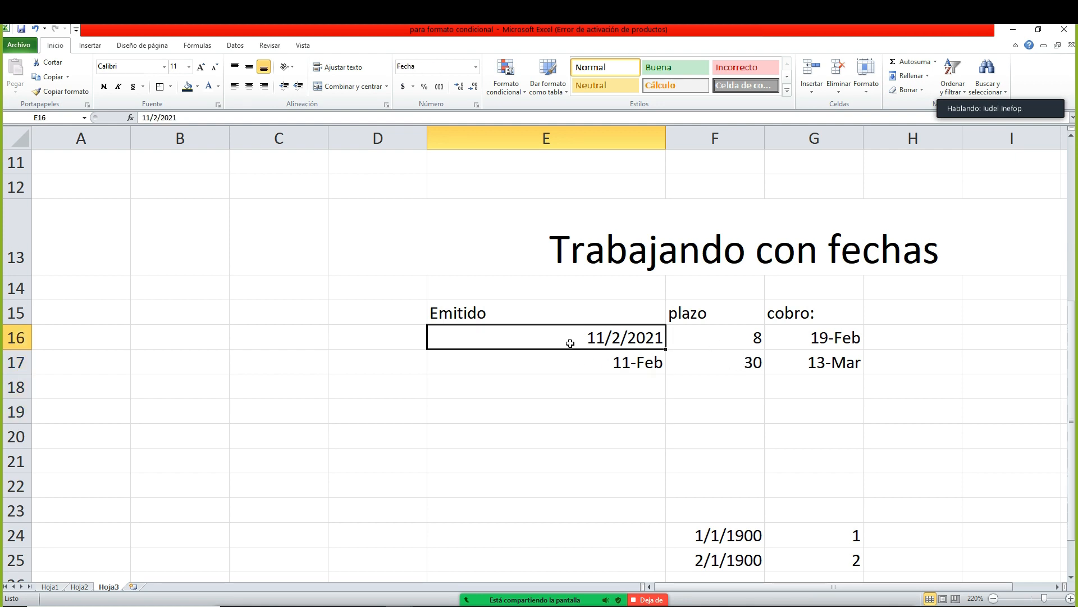
click(681, 341)
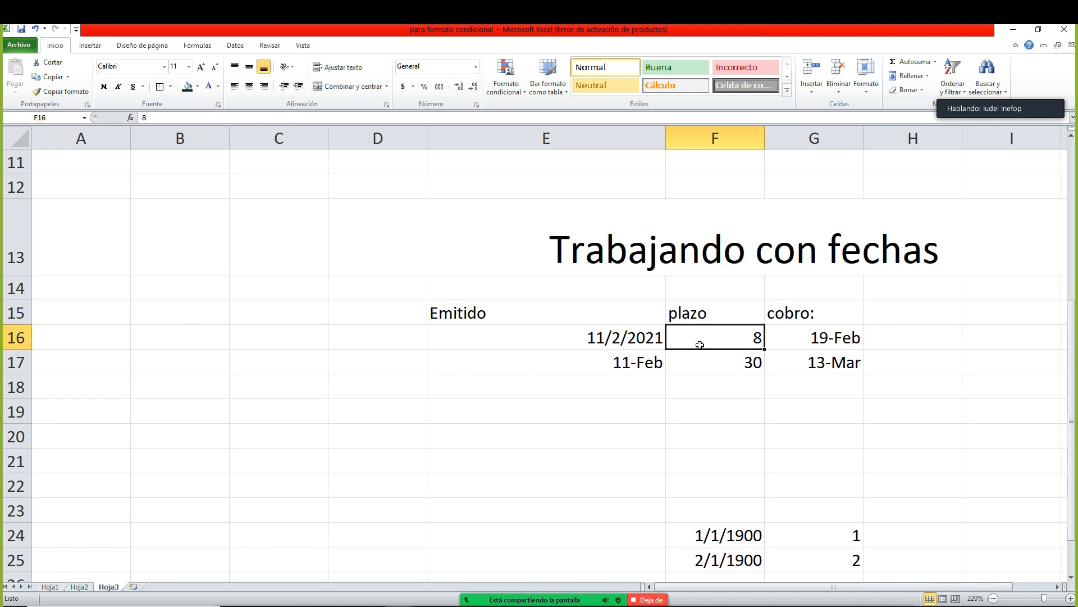
key(Right)
key(Down)
key(Down)
key(Down)
key(Down)
key(Down)
key(Down)
key(Down)
key(Right)
key(Right)
key(Right)
key(Right)
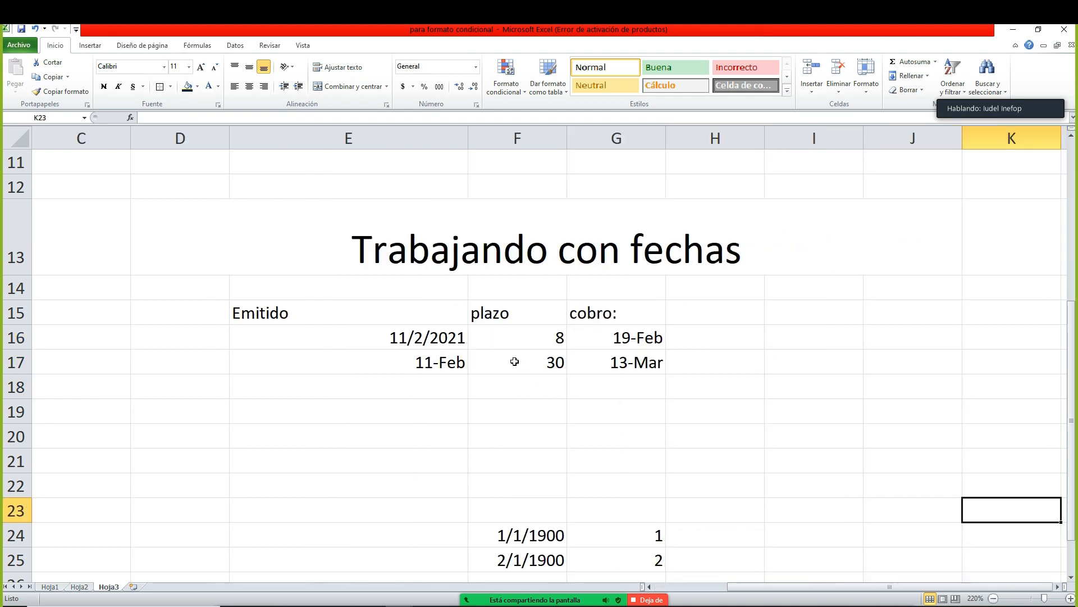
key(Right)
- Inspect the formula in G16 that calculates the cobro date, leaving it unmodified
drag(162, 316, 517, 405)
click(400, 394)
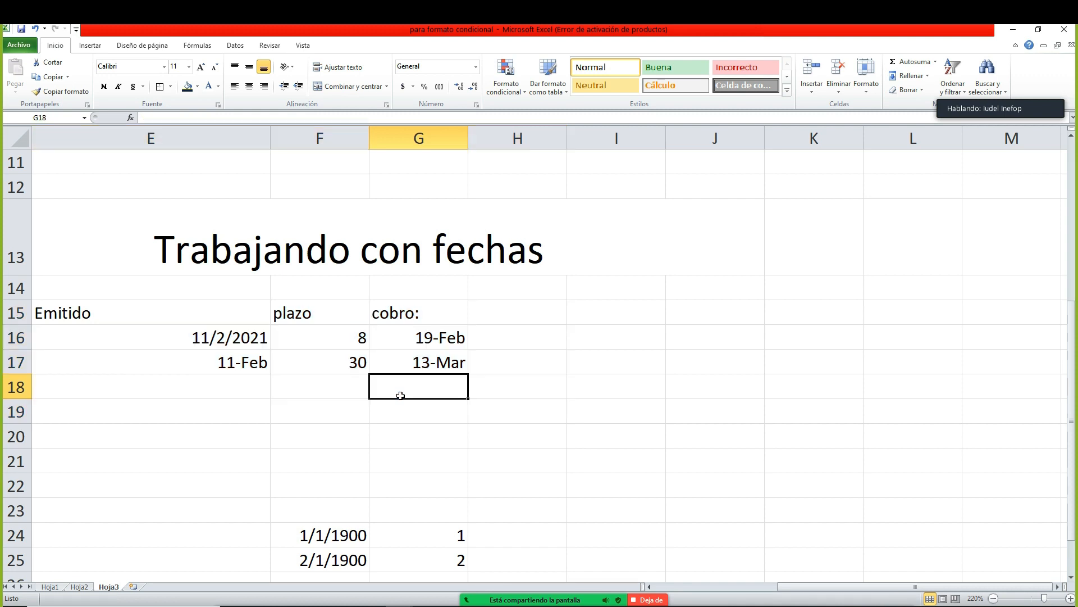
double_click(424, 346)
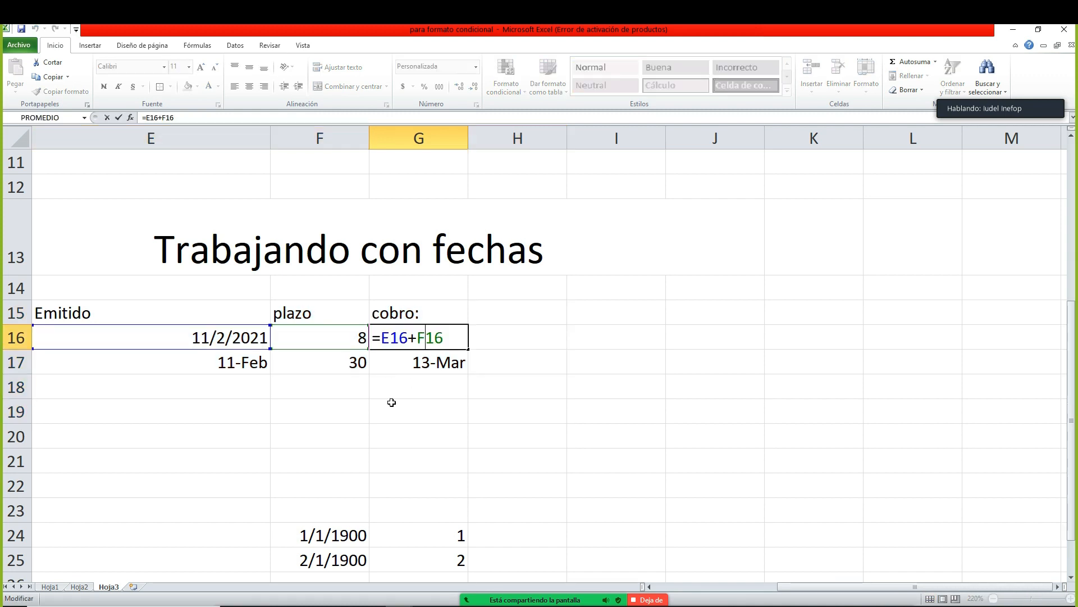
key(Return)
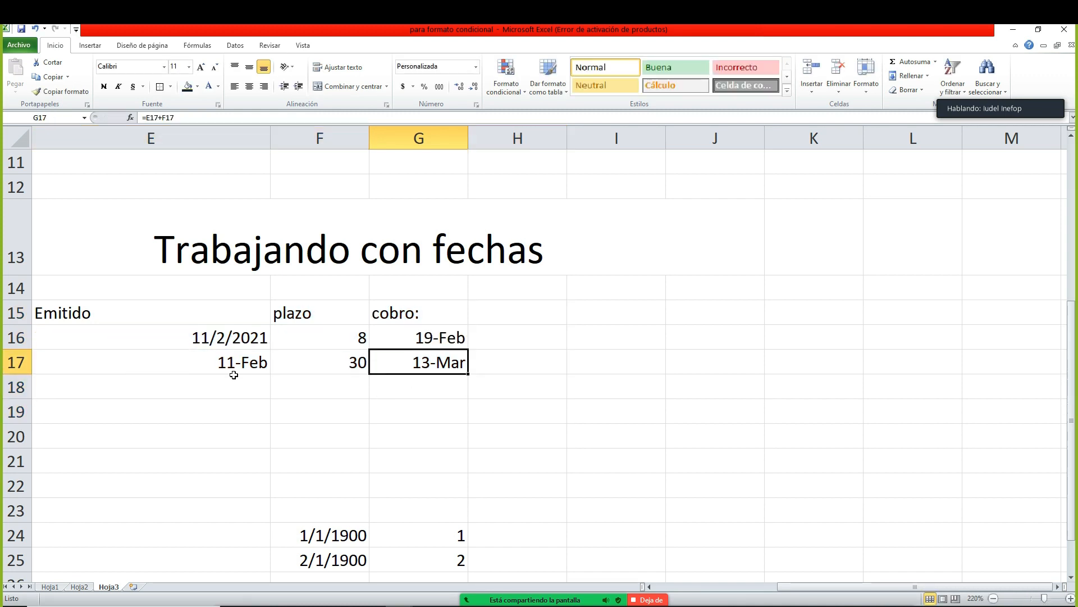
- Clear the contents of the Emitido, plazo and cobro table in E15:G17
key(Left)
key(Down)
key(Left)
key(Left)
key(Down)
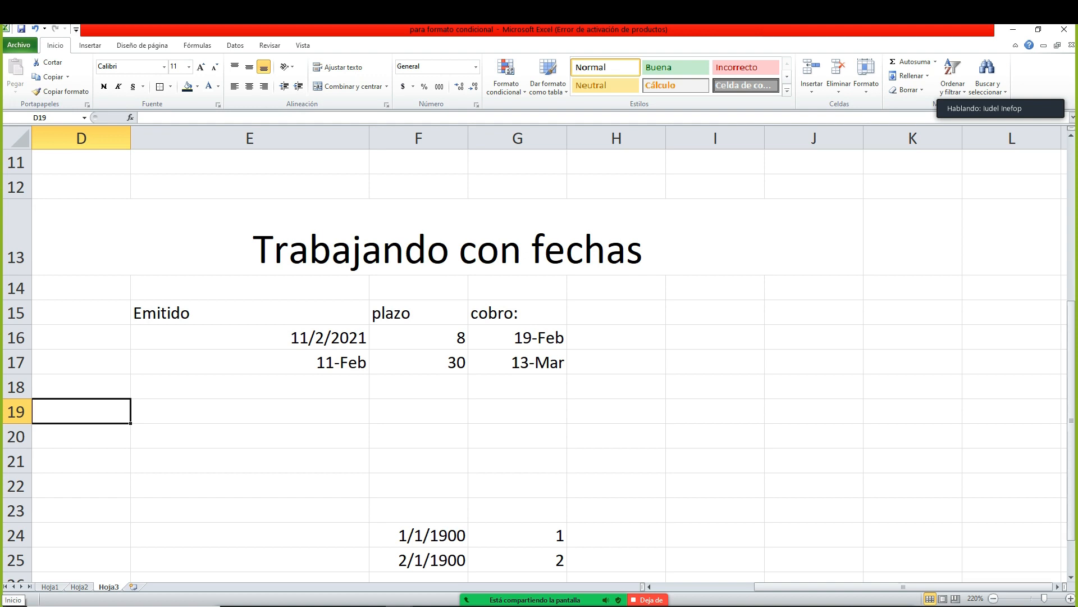
key(Up)
key(Up)
key(Up)
key(Up)
key(Right)
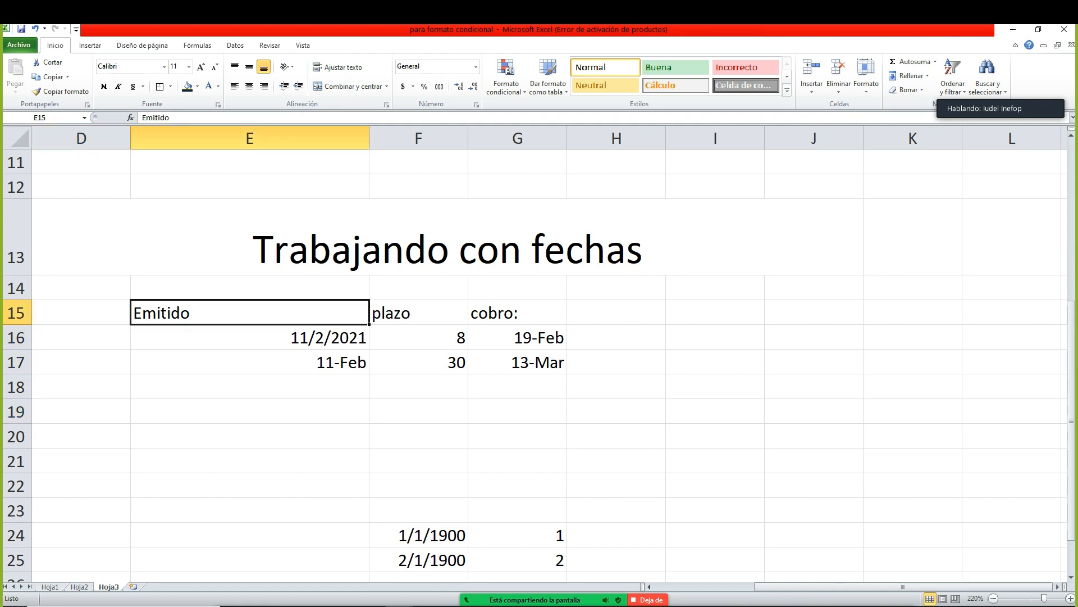
key(shift+Down)
key(shift+Right)
key(shift+Right)
key(shift+Down)
key(shift+Right)
key(Delete)
key(Up)
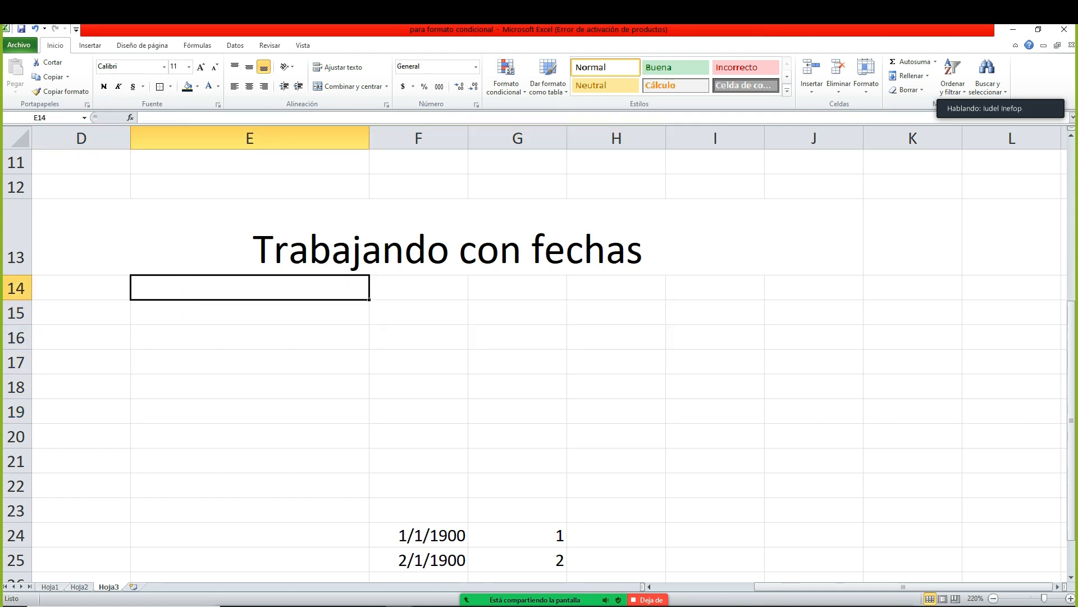
- Enter the headers "Ingreso del producto" in E15 and "Días" in F15
key(Down)
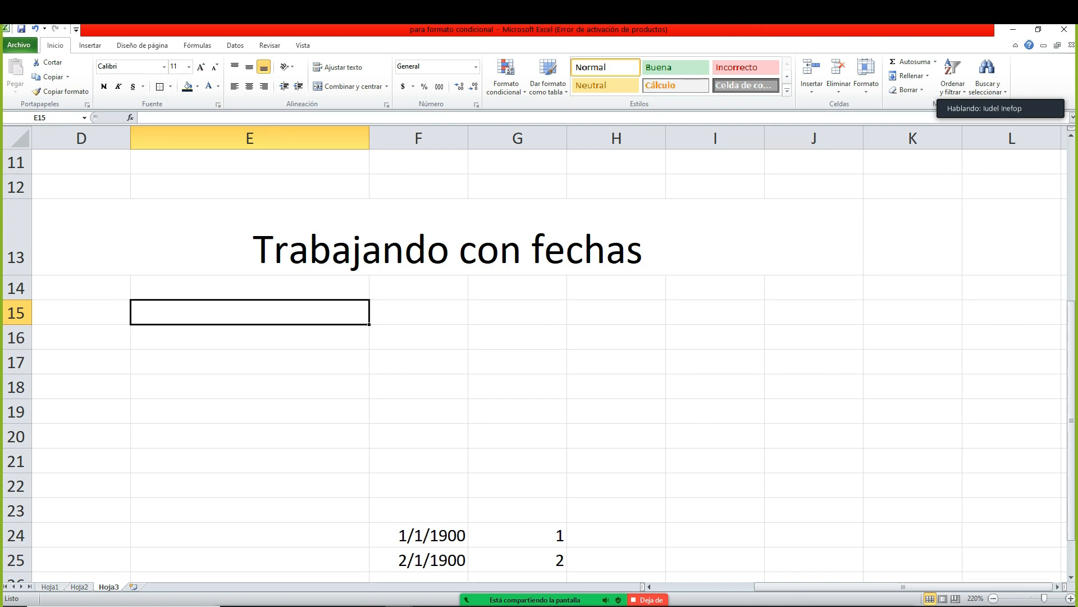
text(I)
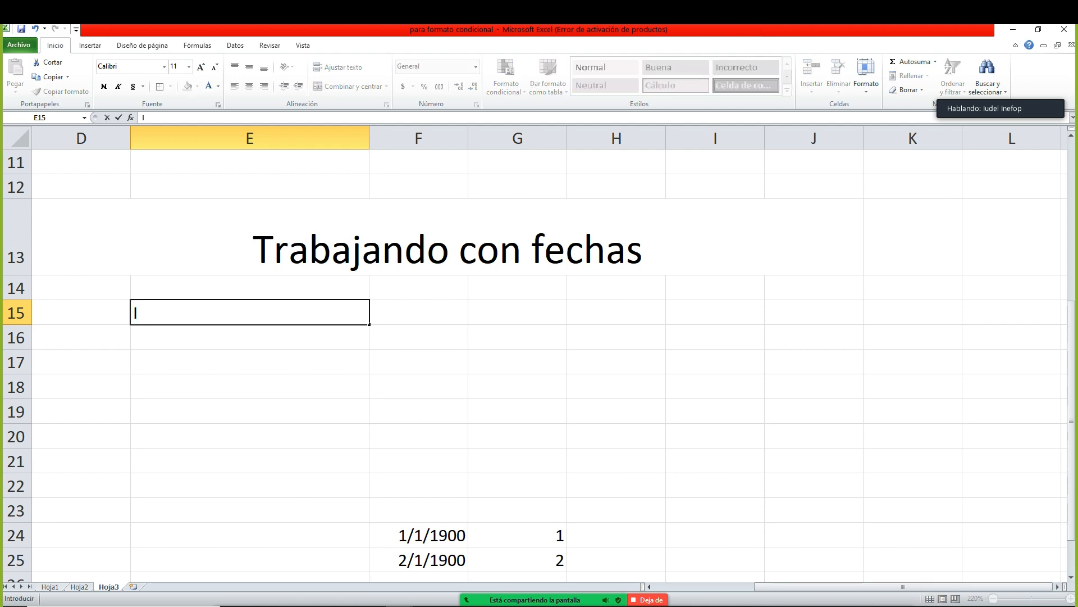
text(ngreso del )
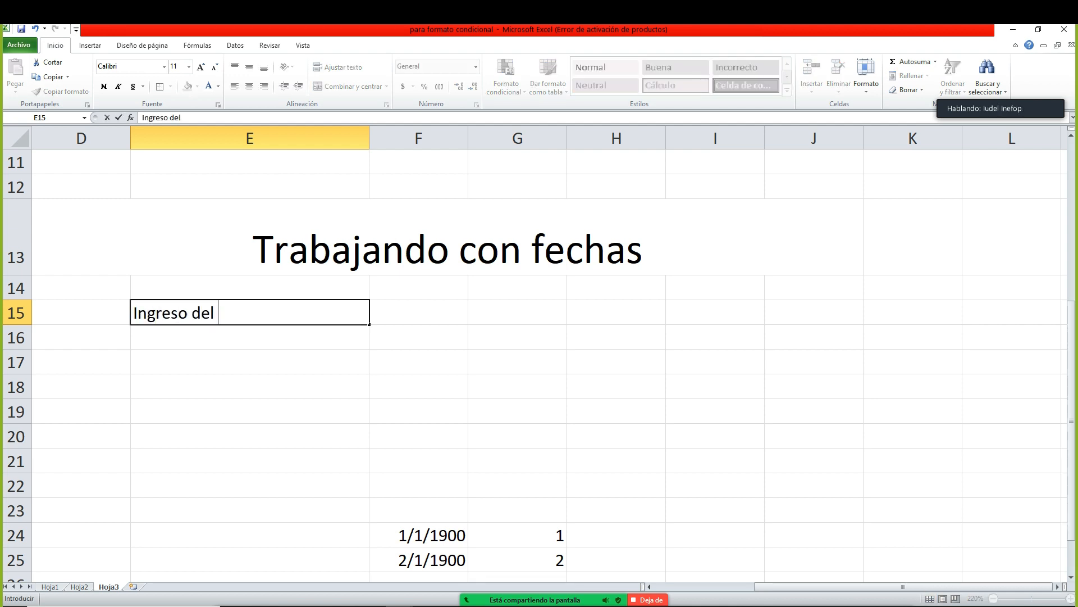
text(prod)
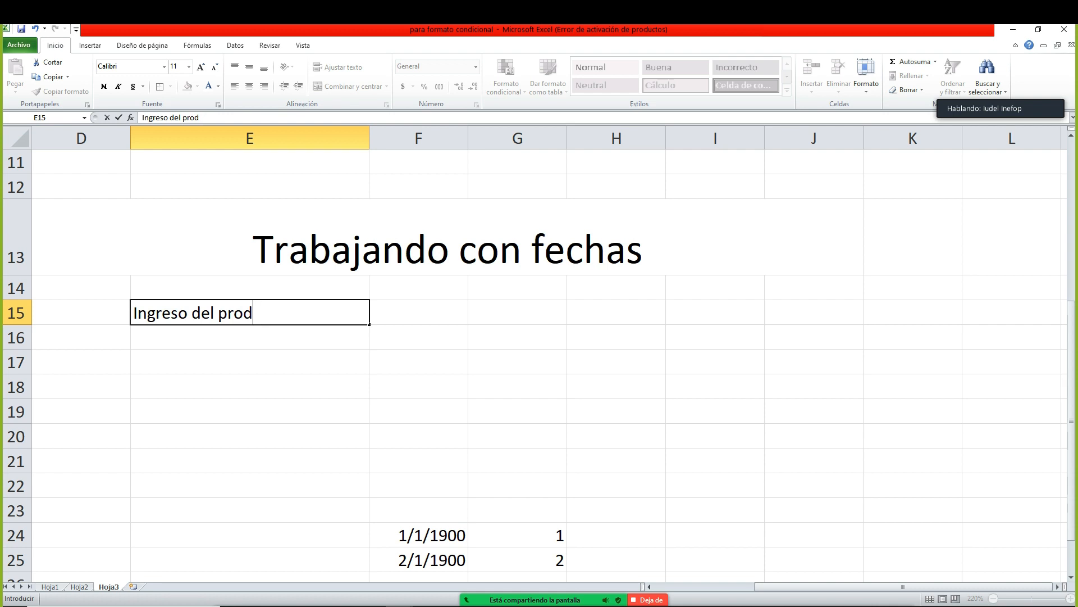
text(ucto)
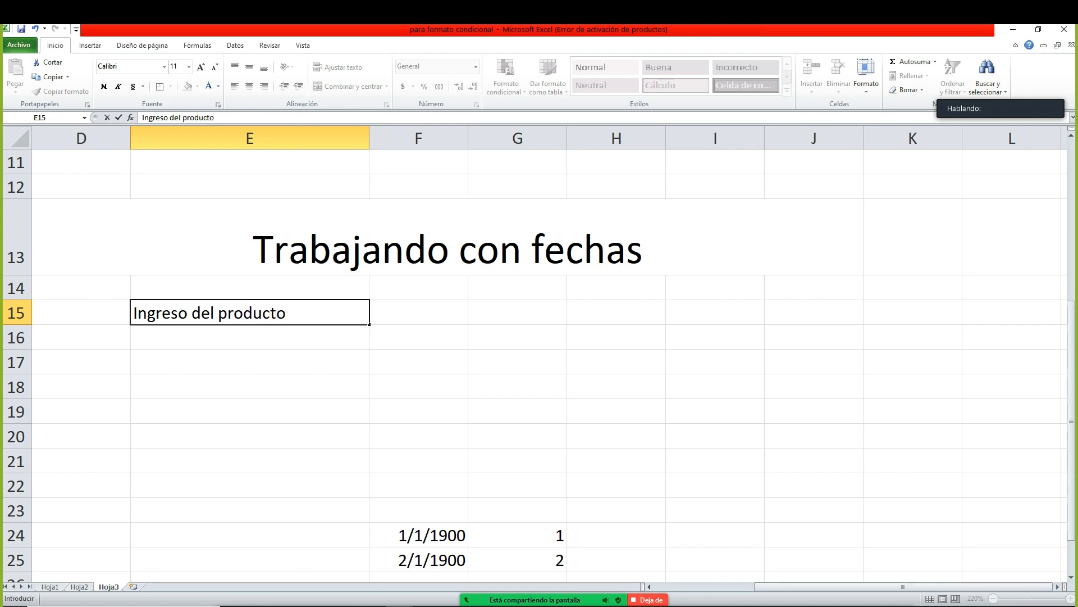
key(Return)
key(Up)
key(Right)
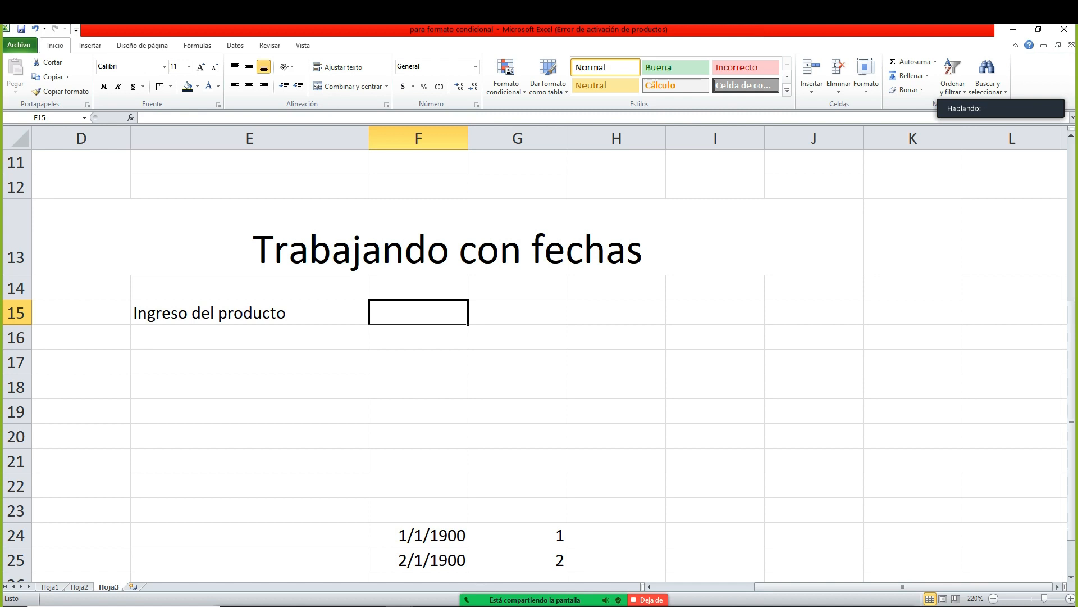
text(Días)
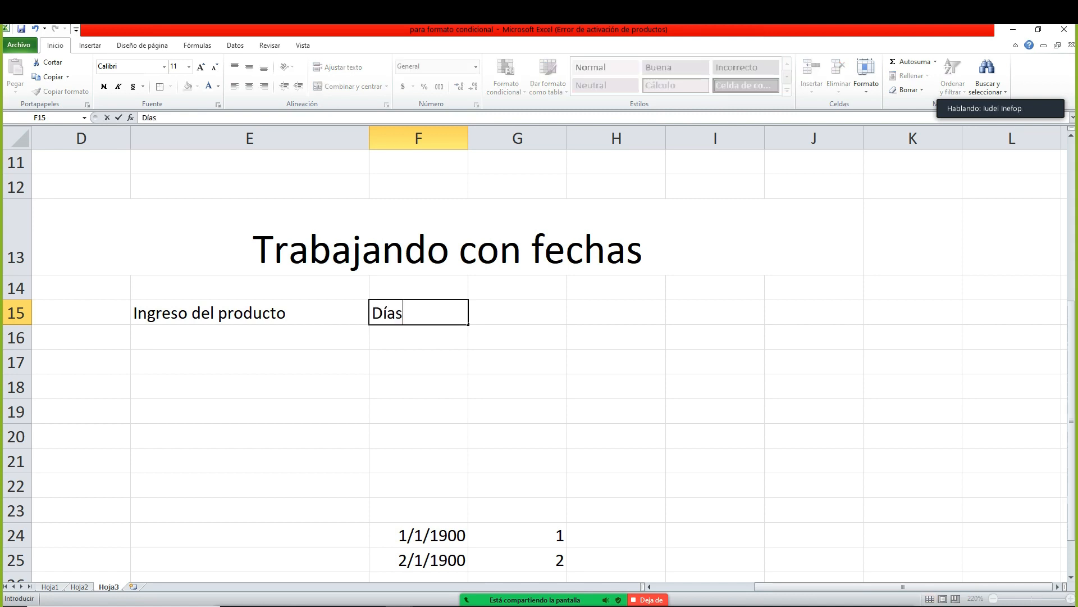
key(Return)
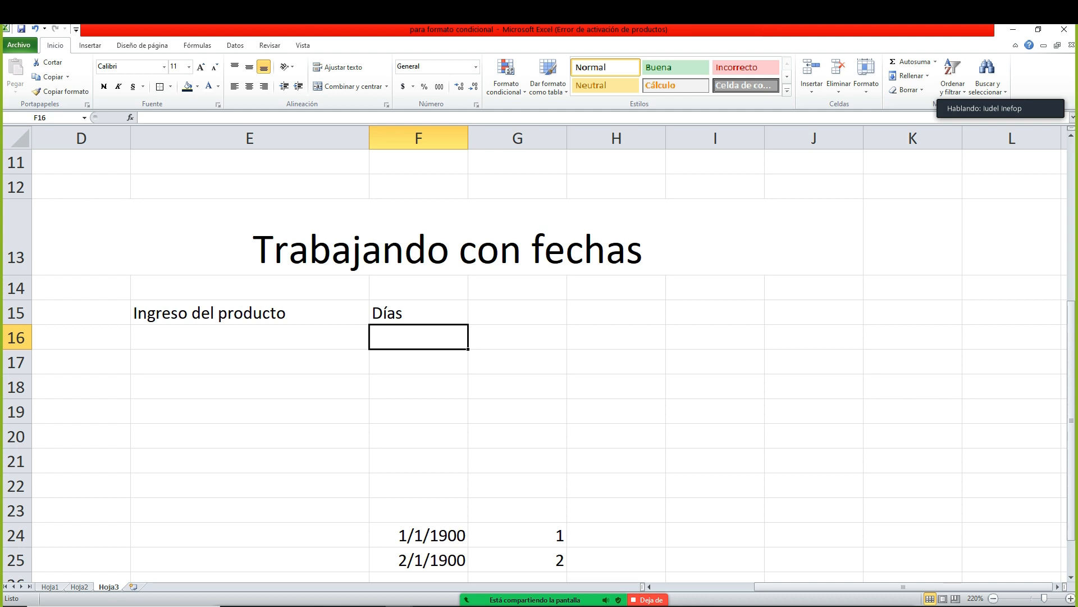
- Enter 12/4 without a year in E16 as the product's entry date
click(249, 337)
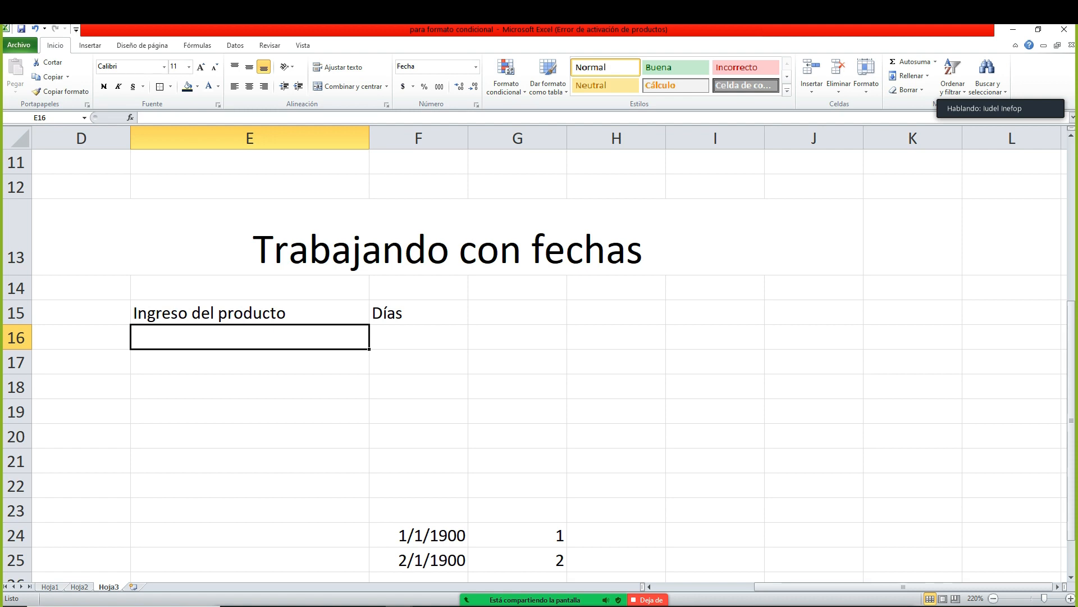
text(12/)
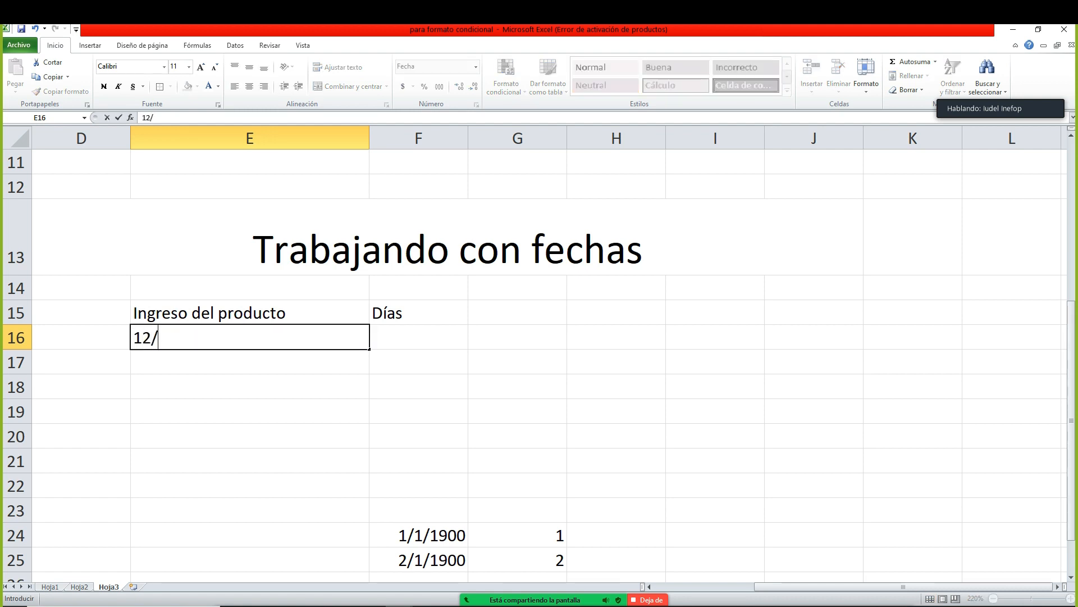
text(4)
key(Return)
key(Up)
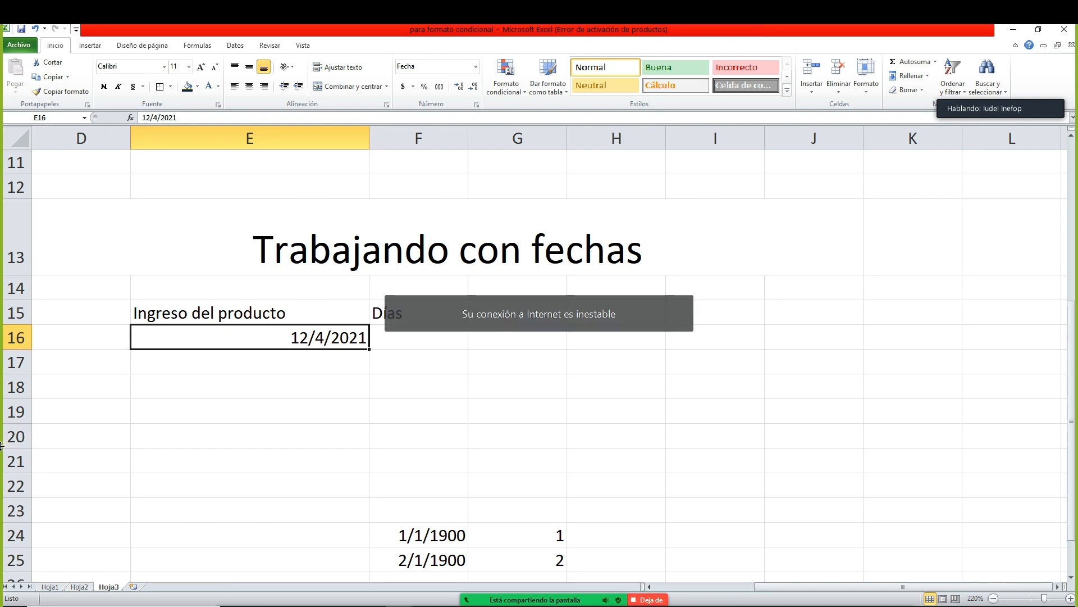
- Replace the product's entry date in E16 with 4/4/2021
text(4/4/2021)
key(Return)
key(Up)
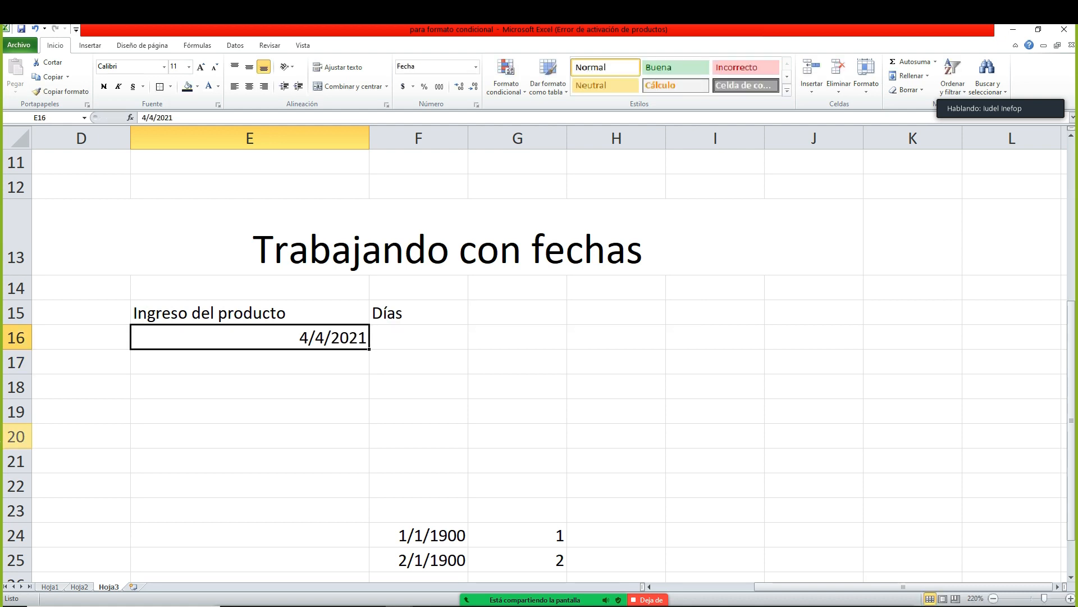
- Enter the formula =HOY() in F16 under the Días header
key(Right)
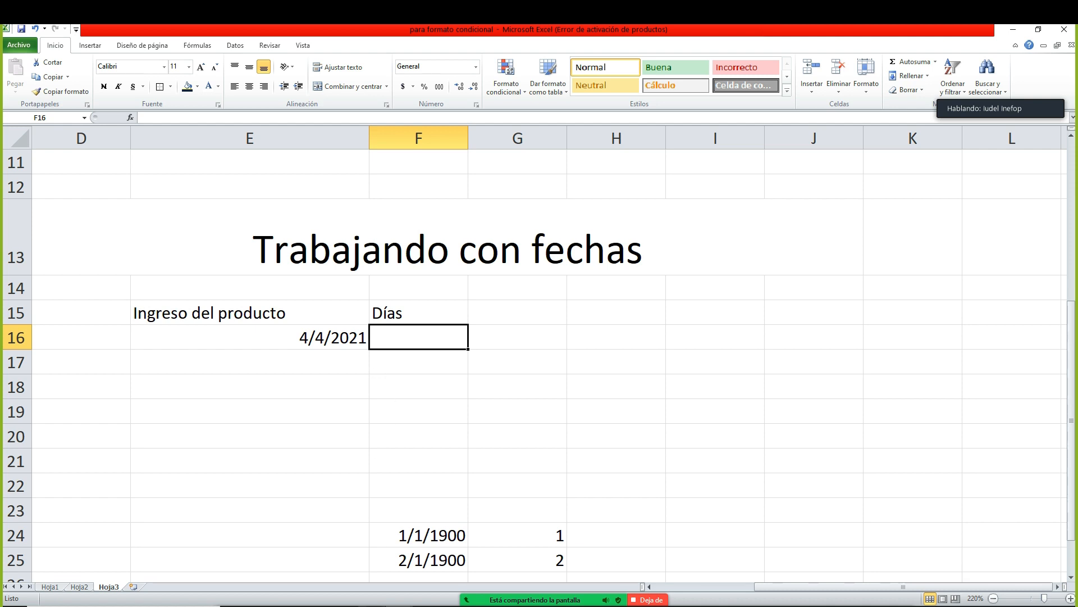
text(=)
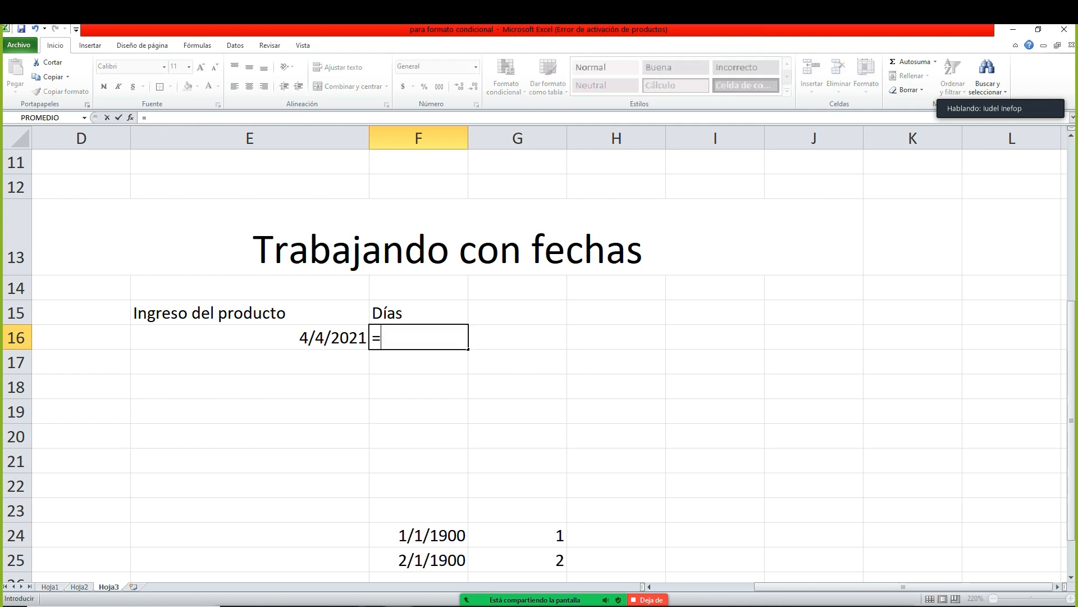
text(hoy)
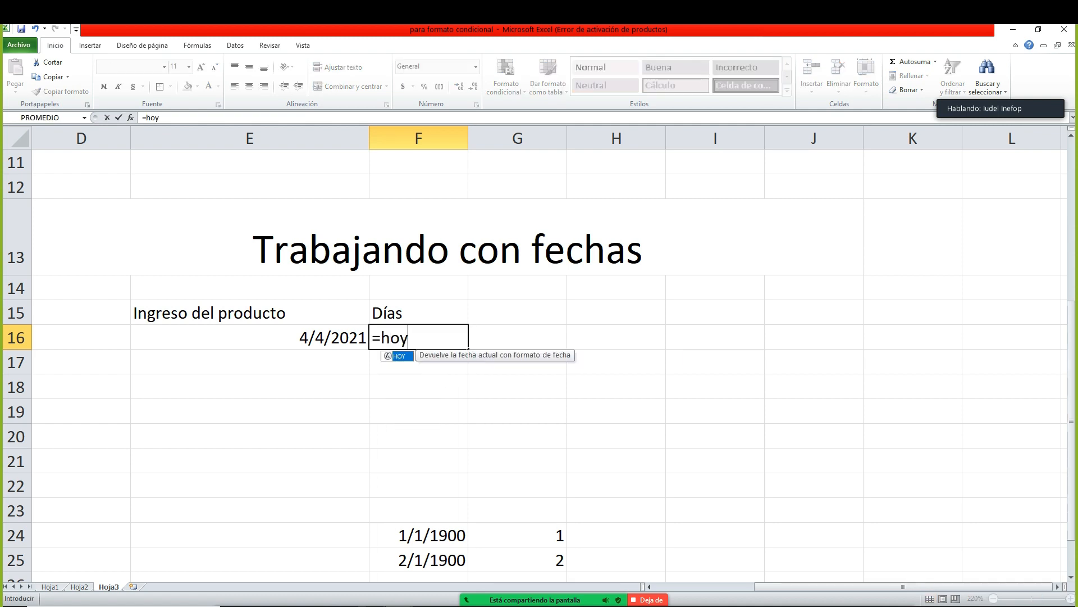
text(())
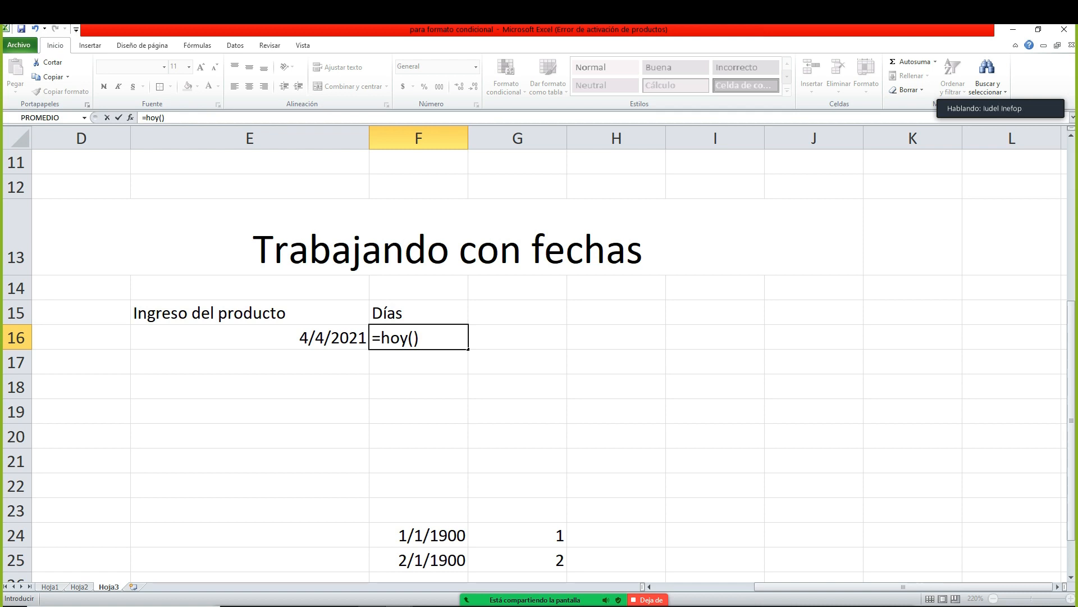
key(Return)
key(Up)
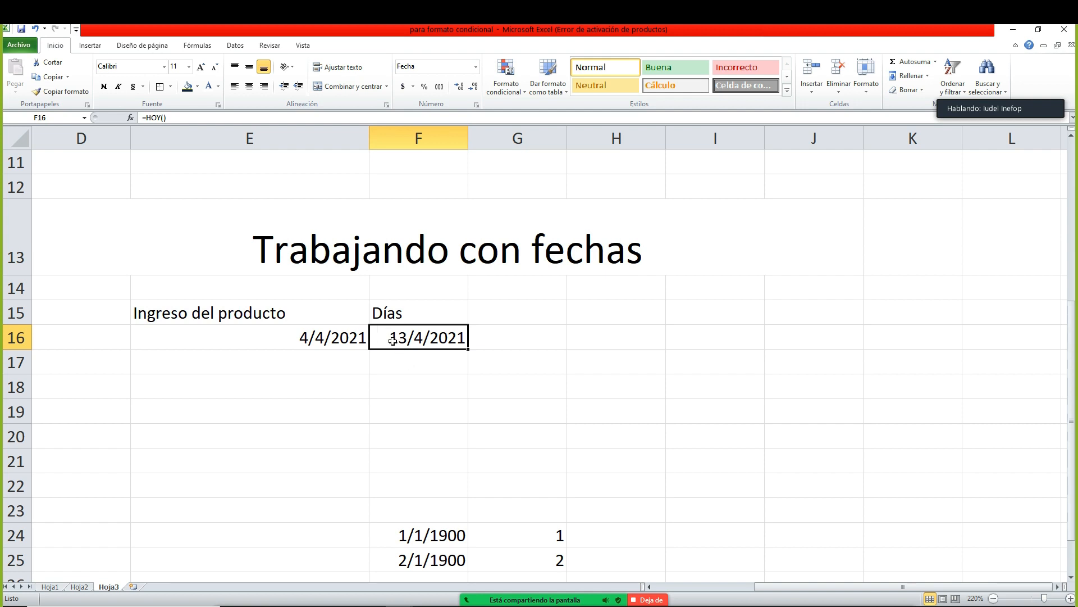
- Write the note text "funcion =HOY()" in E21
click(212, 465)
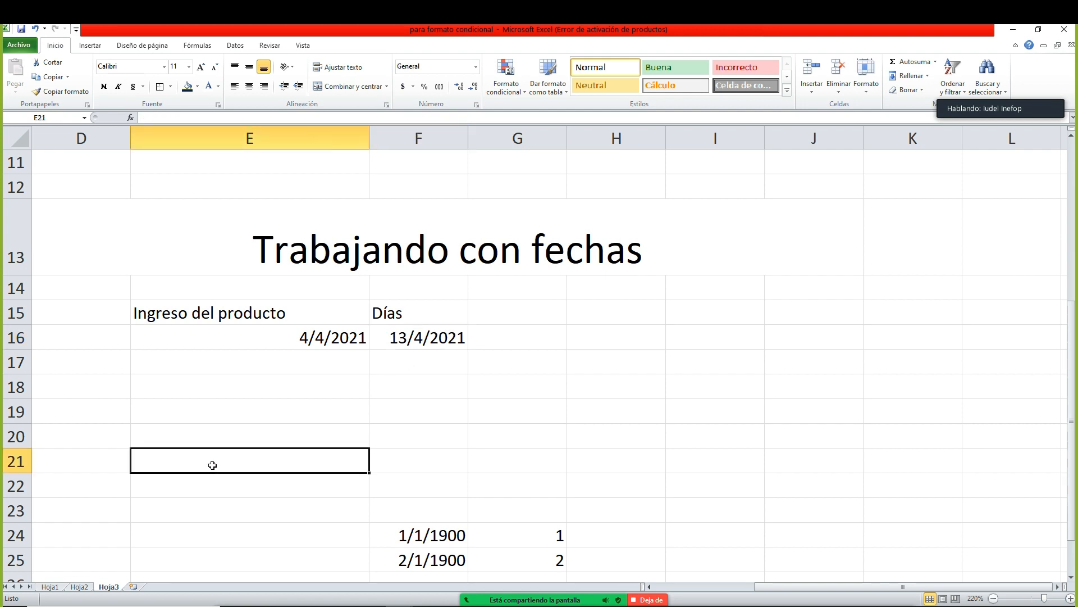
text(funcion)
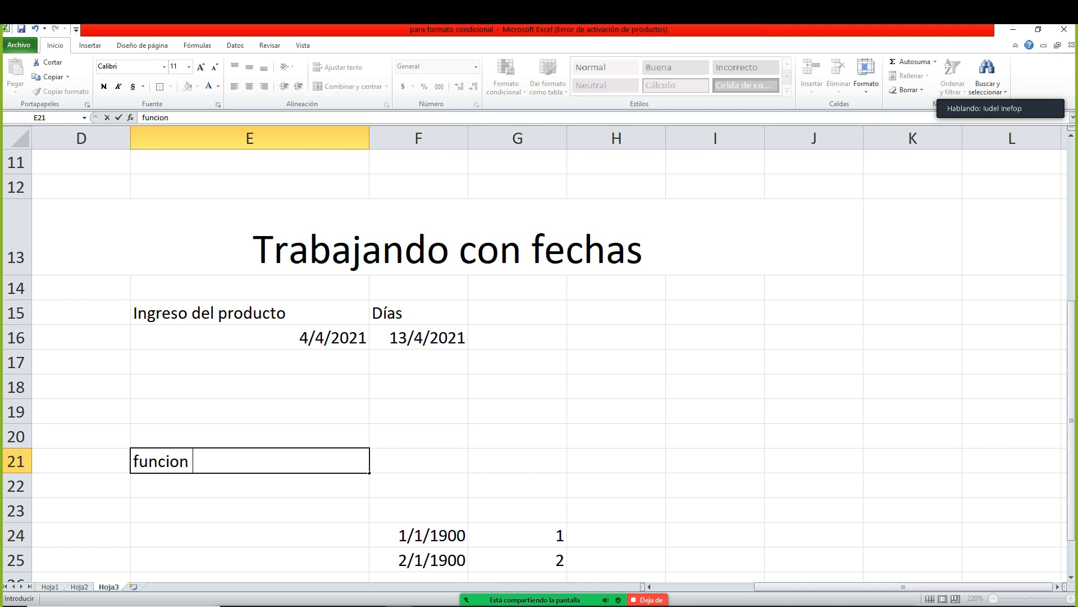
text( HOY())
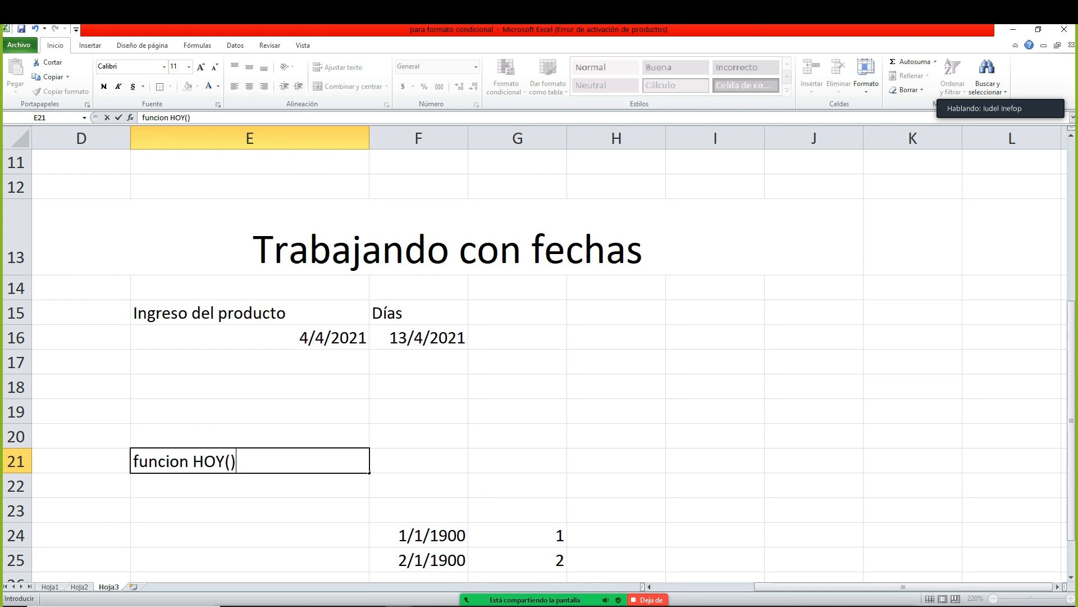
key(F2)
key(Left)
key(Left)
key(Left)
key(Left)
key(Left)
key(Left)
key(Right)
text(=)
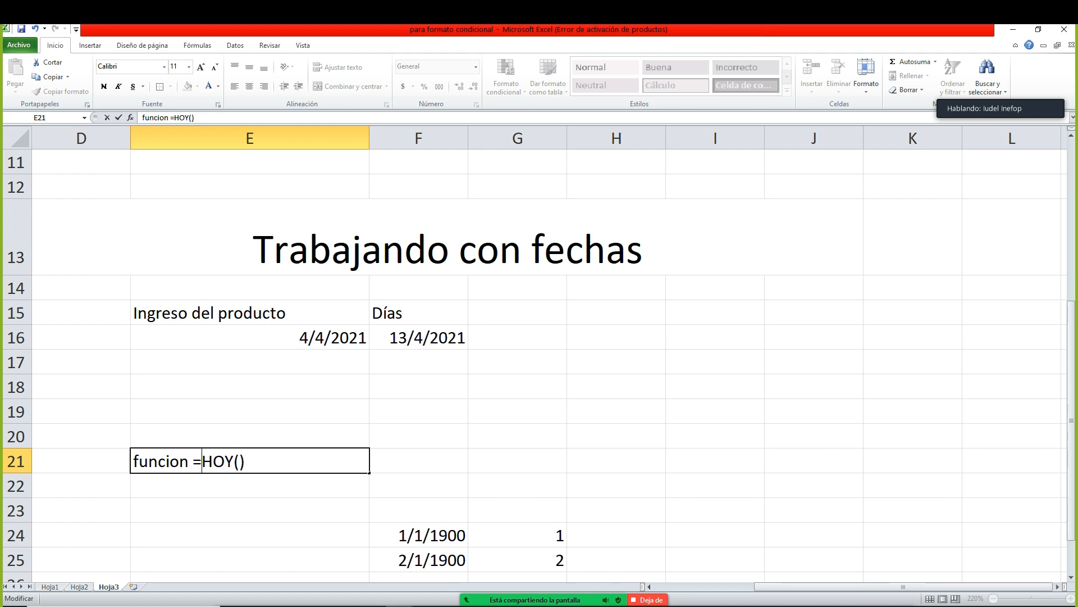
- Complete the note in E21 with the description "Devuelve la fecha de hoy" after the function name
key(End)
text(Devuelve la fecha )
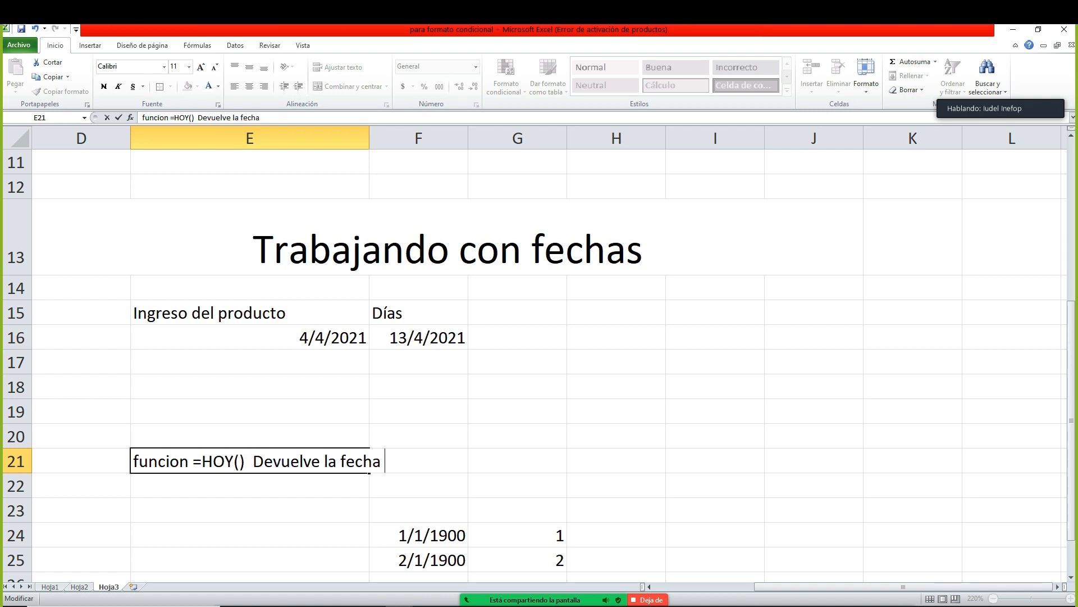
text(de hoy)
key(Return)
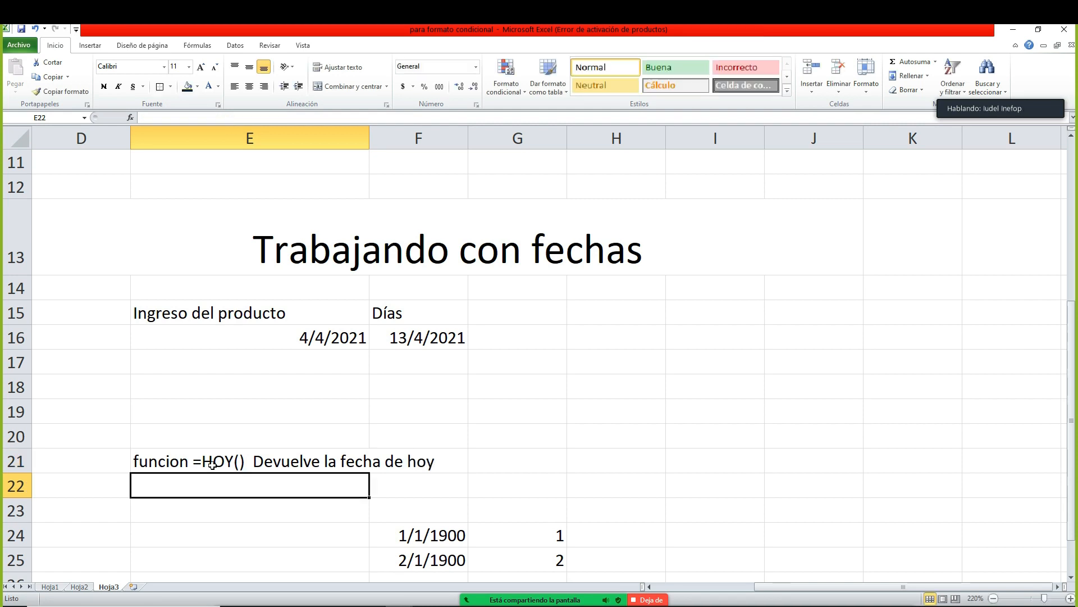
- Enter the formula =HOY() in H19 as a separate example
key(Up)
key(Up)
key(Up)
key(Right)
key(Right)
key(Right)
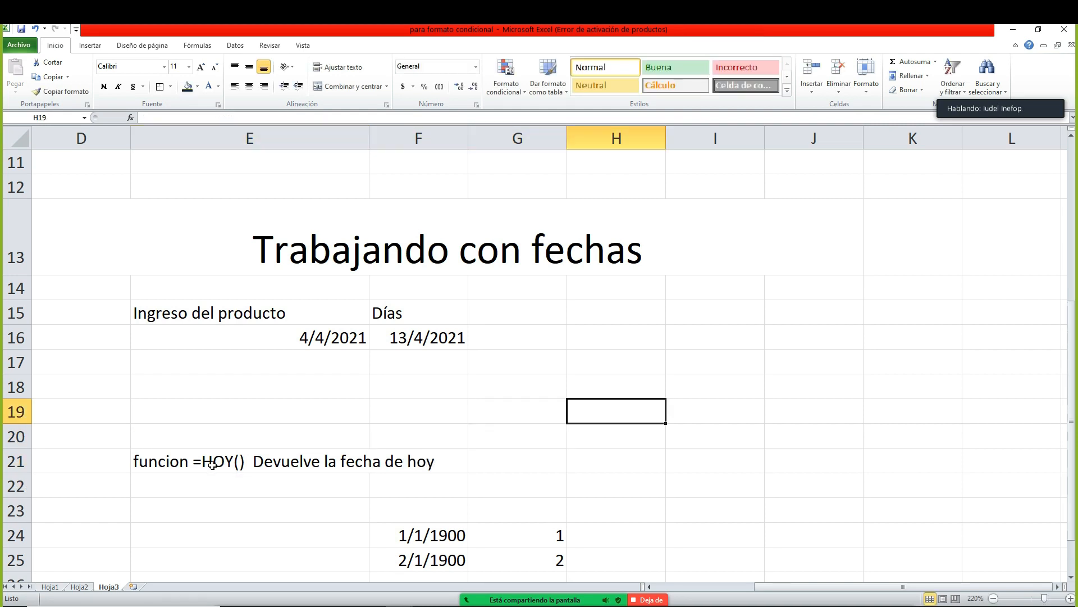
text(=hoy()
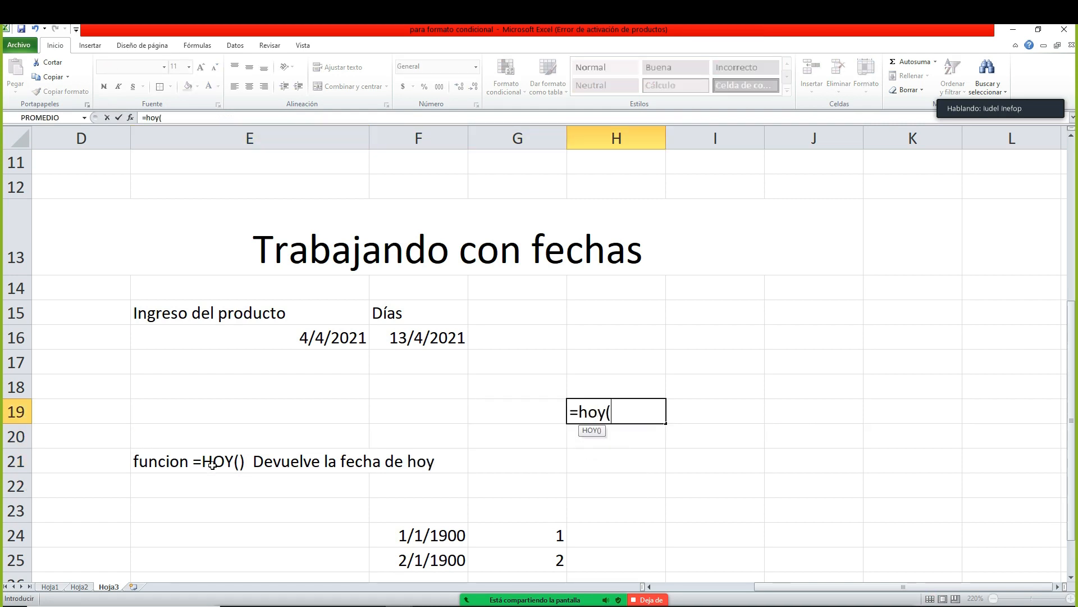
text())
key(Return)
key(Up)
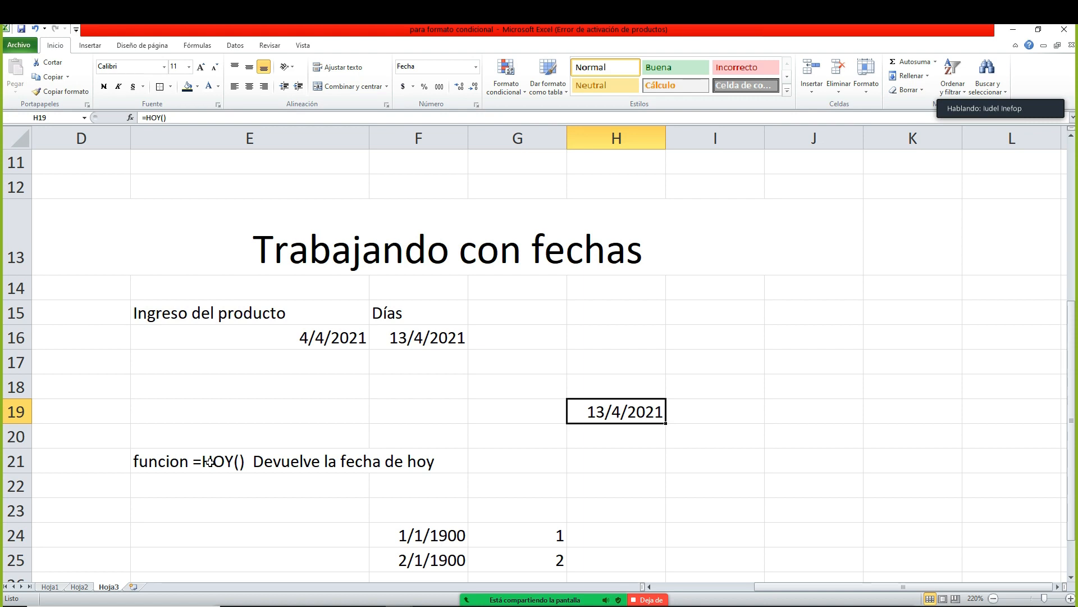
- Enter the formula =AHORA() in H20 below the =HOY() example
key(Return)
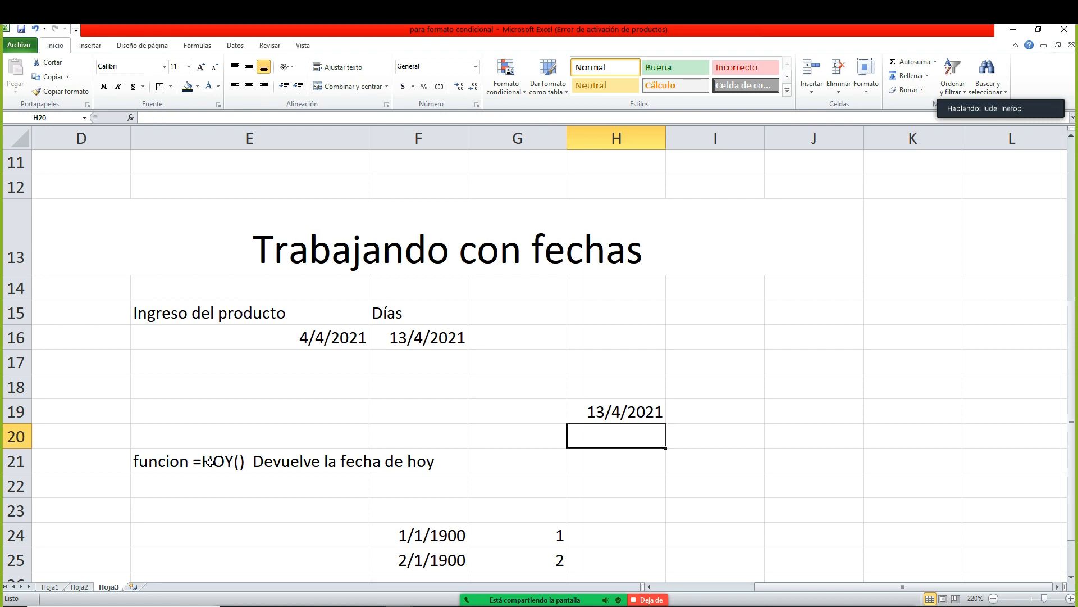
text(=ahora)
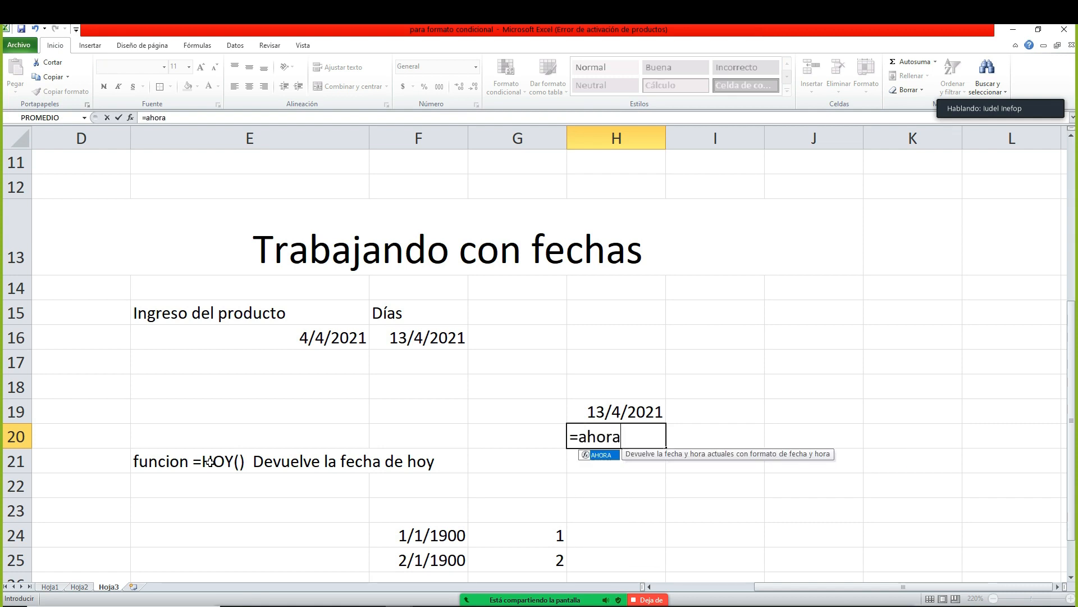
text(())
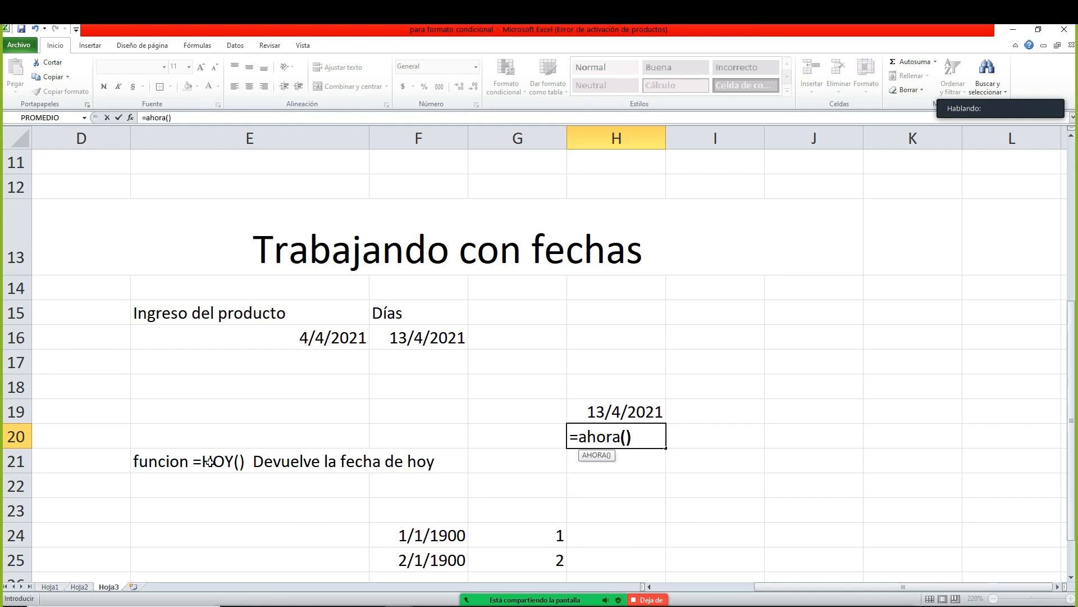
key(Return)
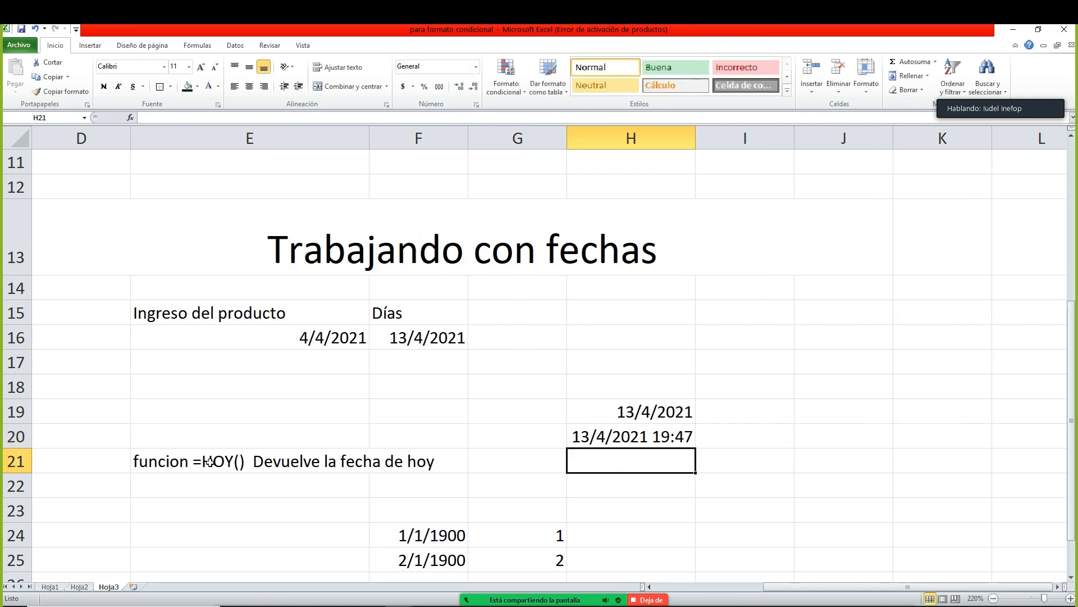
click(664, 444)
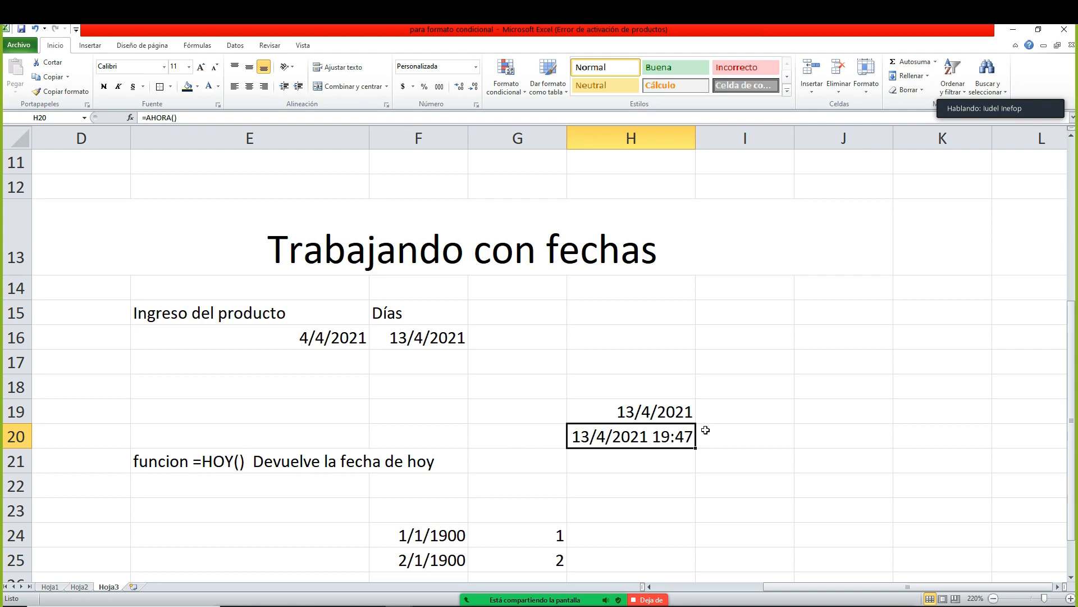
- Delete the two example formulas in H19:H20
drag(620, 414, 641, 422)
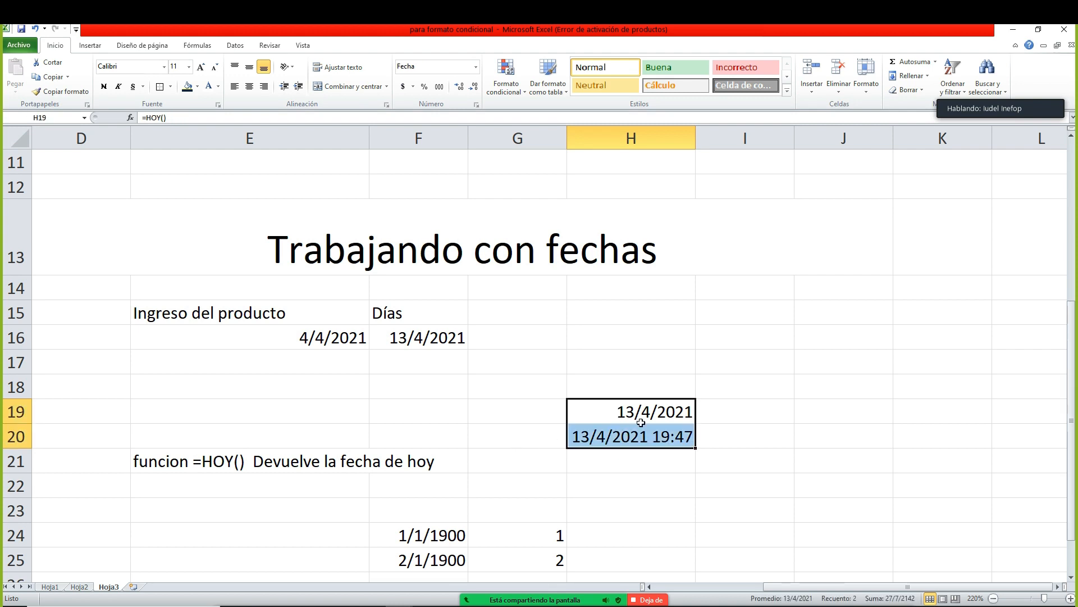
key(Delete)
click(614, 378)
- Extend the formula in F16 to =HOY()-E16 and apply the General number format to the cell
double_click(431, 343)
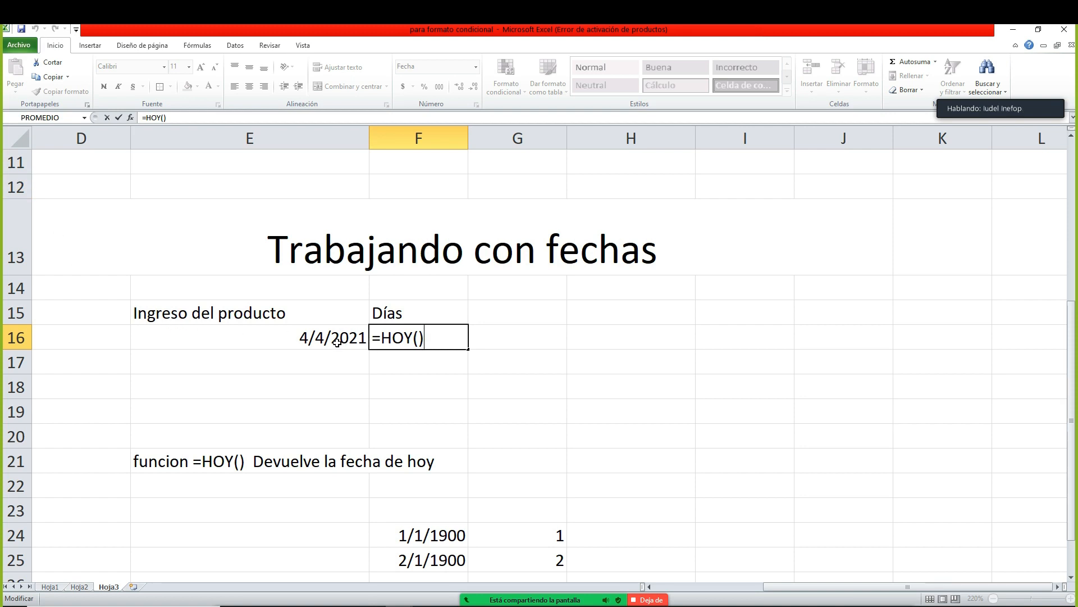
text(-)
click(317, 345)
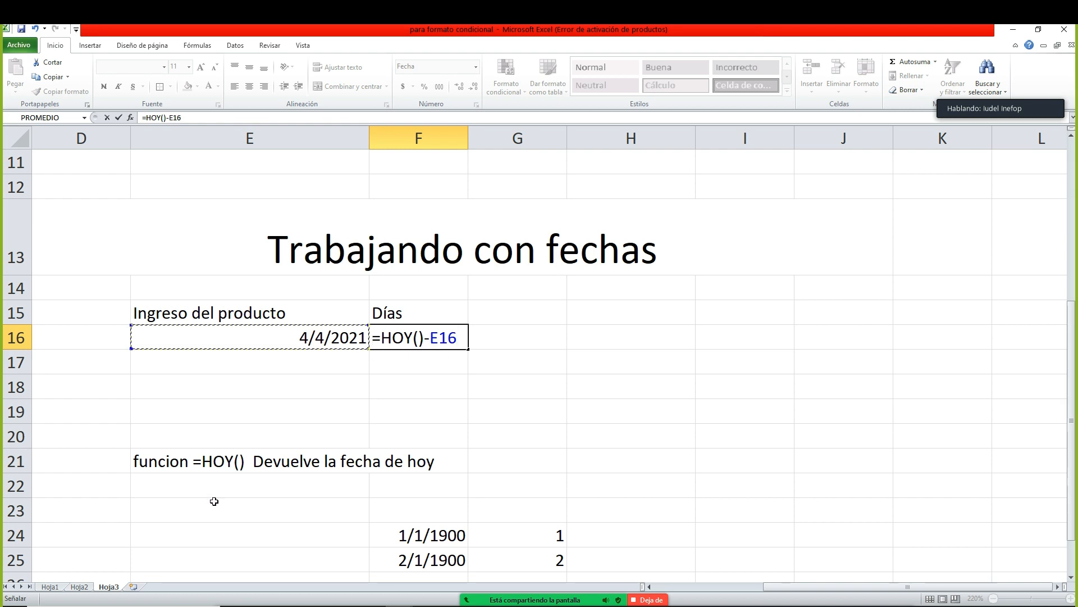
key(Return)
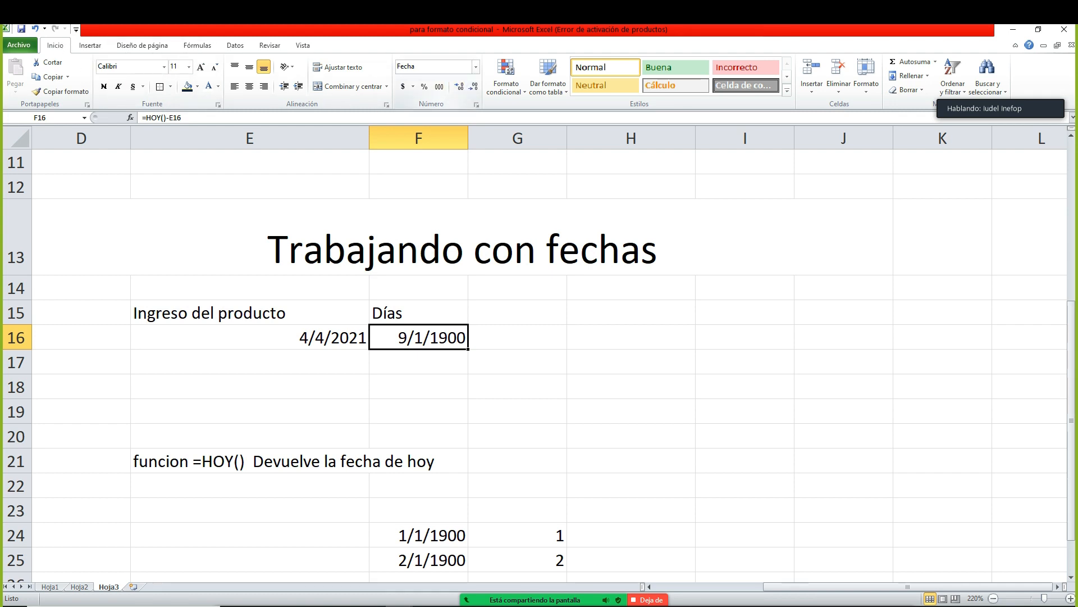
click(477, 67)
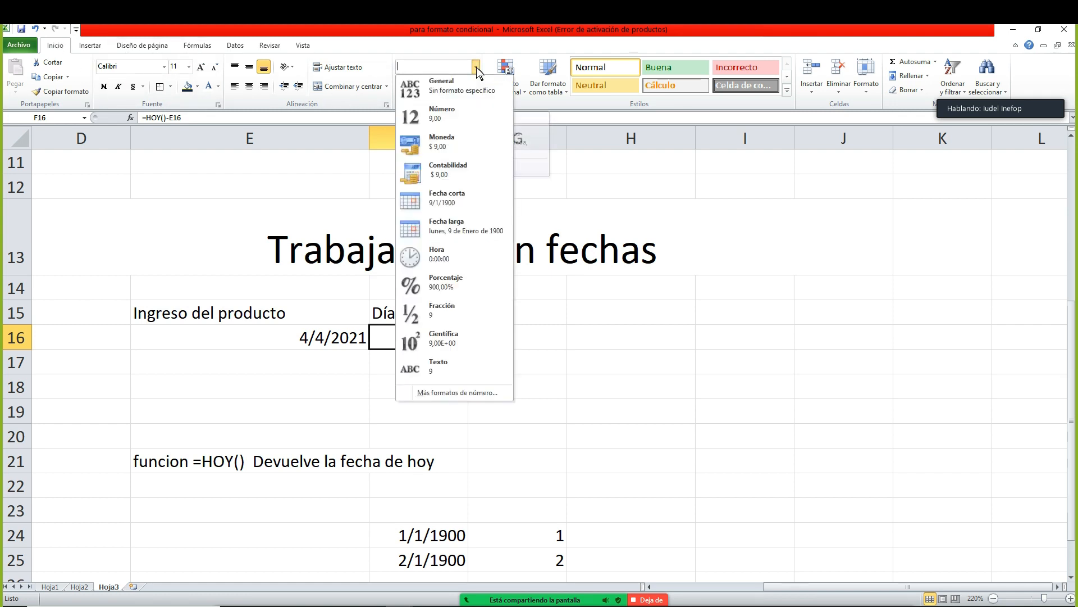
click(437, 86)
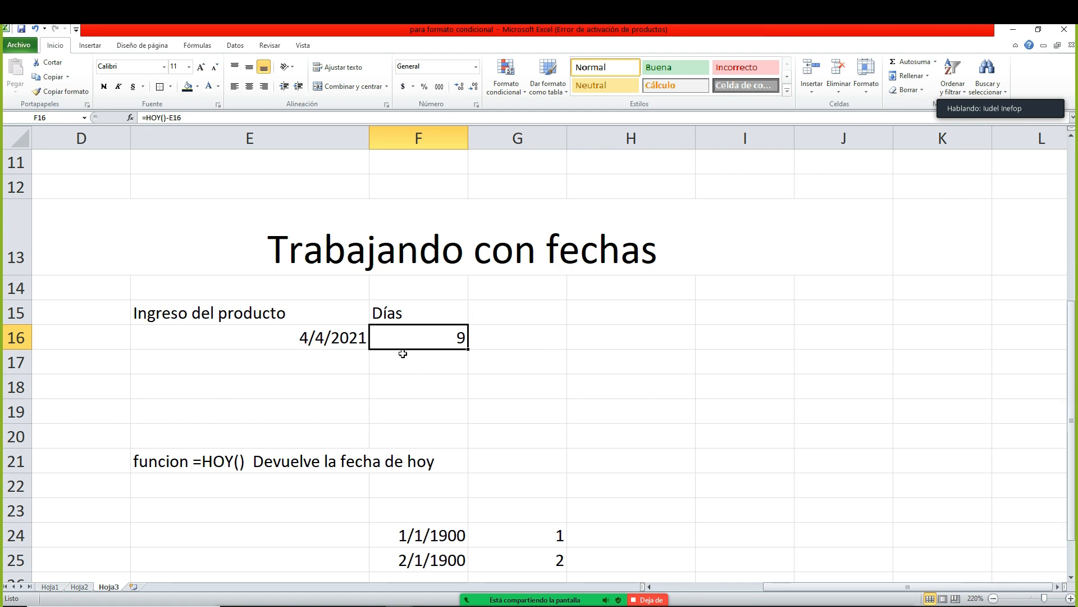
- Change the product's entry date in E16 to 6/4/2021
click(344, 346)
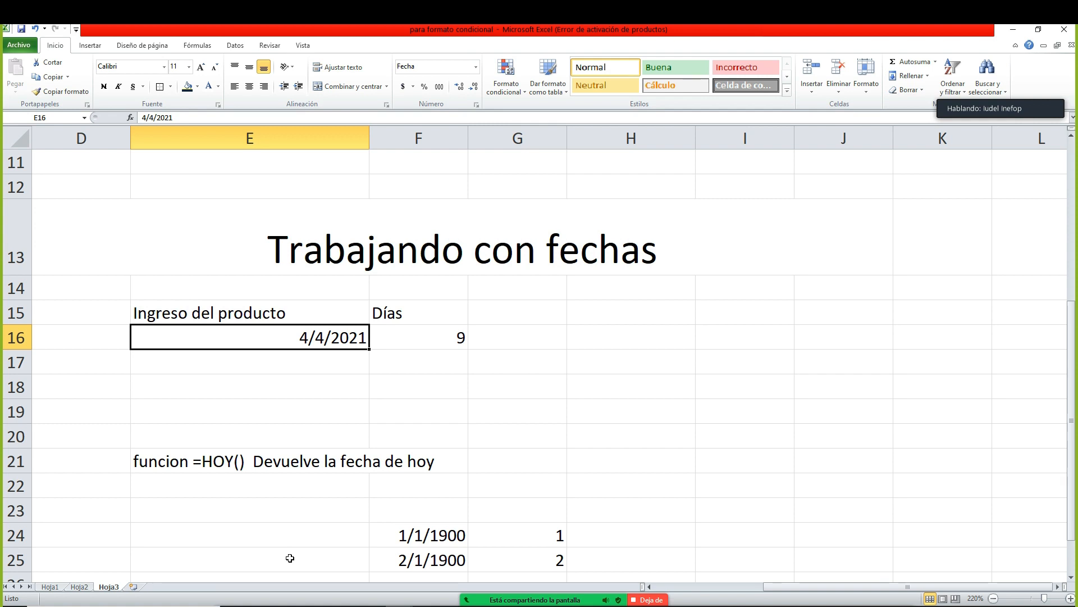
text(6/4/2021)
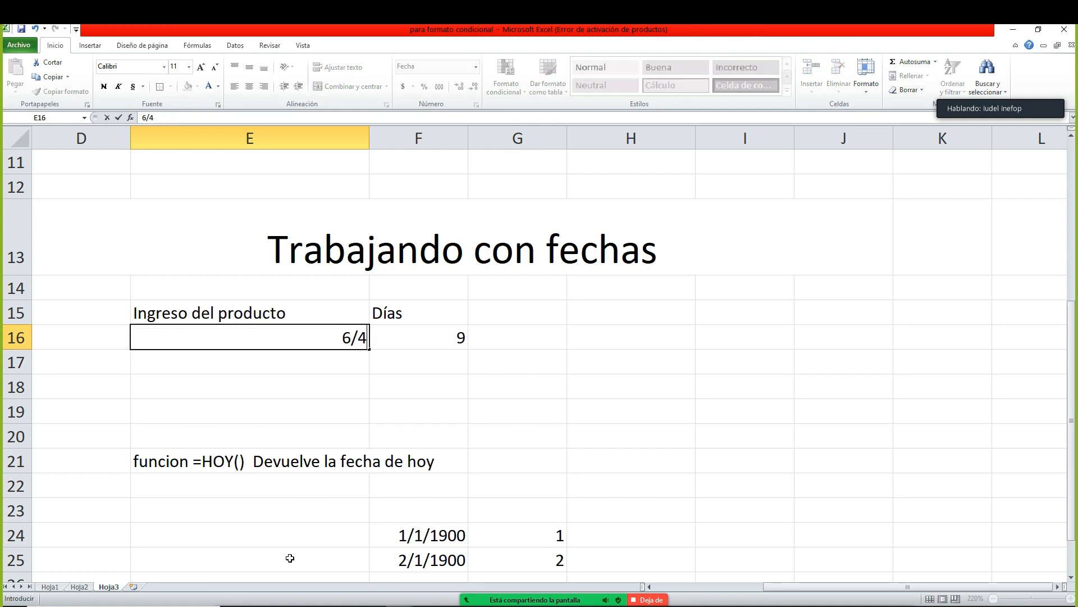
key(Return)
key(Up)
key(Right)
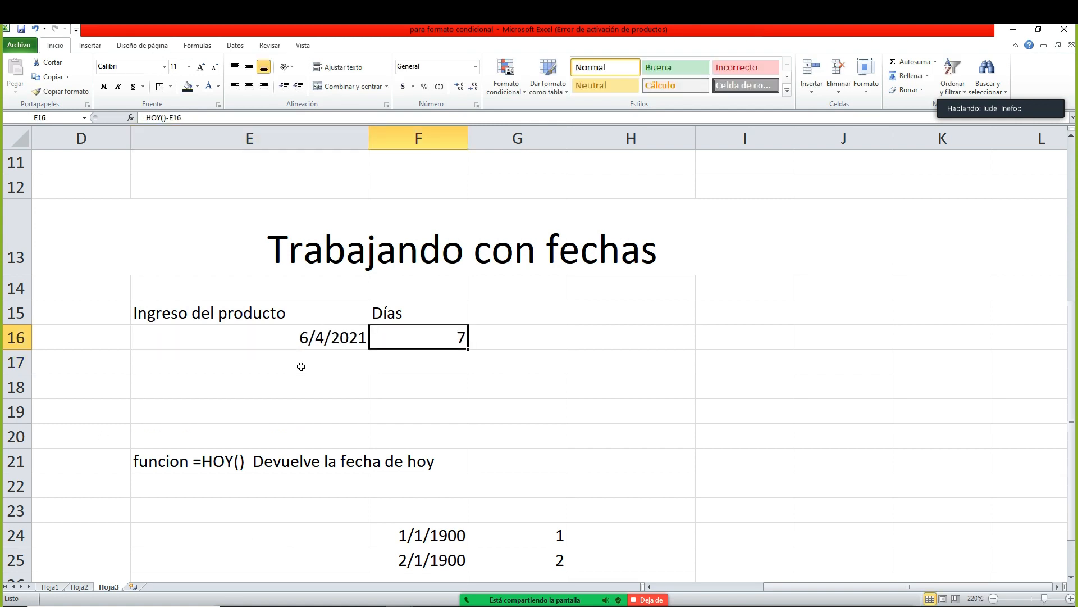
- Open and re-enter the days formula in F16, and set the cell's number format back to General
double_click(425, 342)
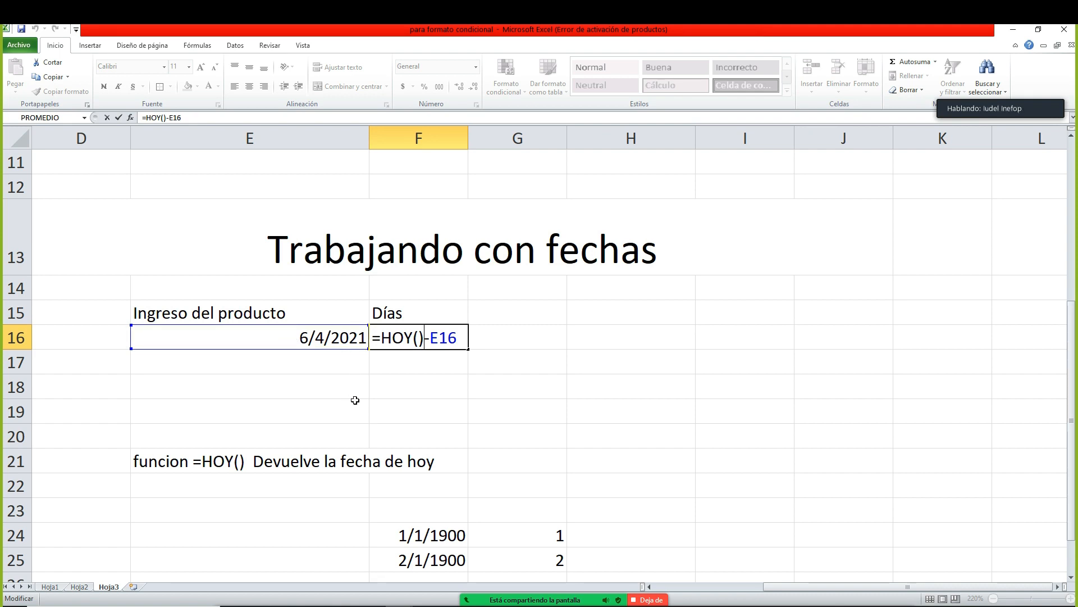
key(Return)
key(Up)
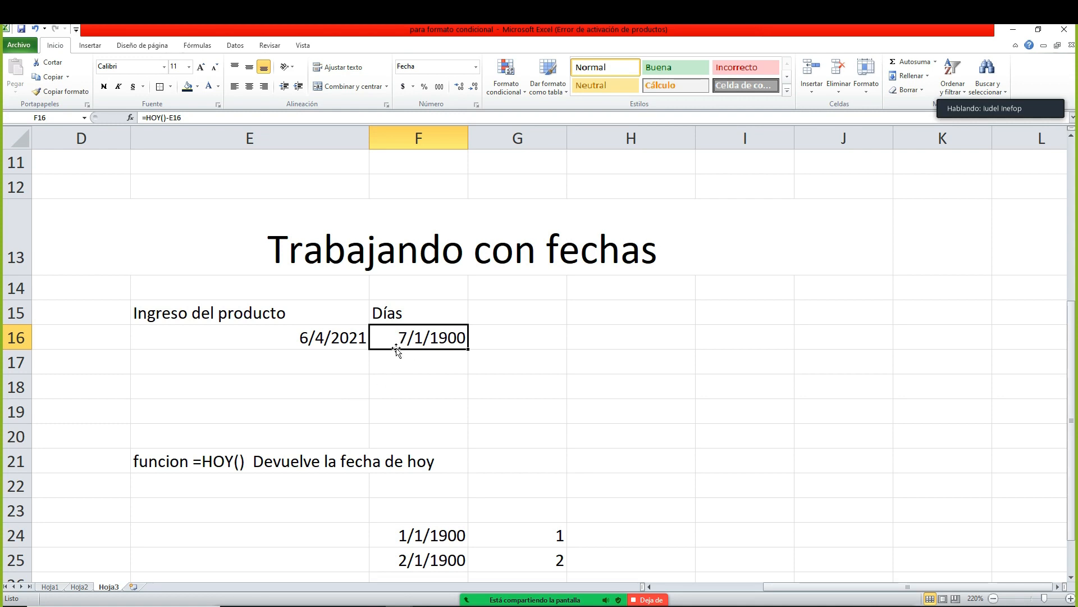
click(475, 66)
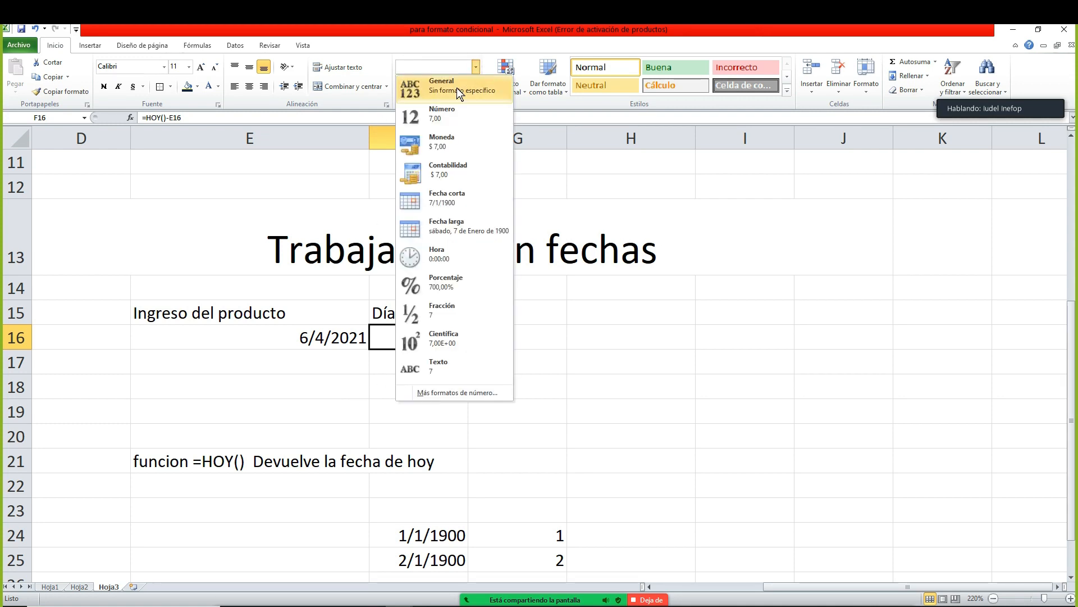
click(458, 92)
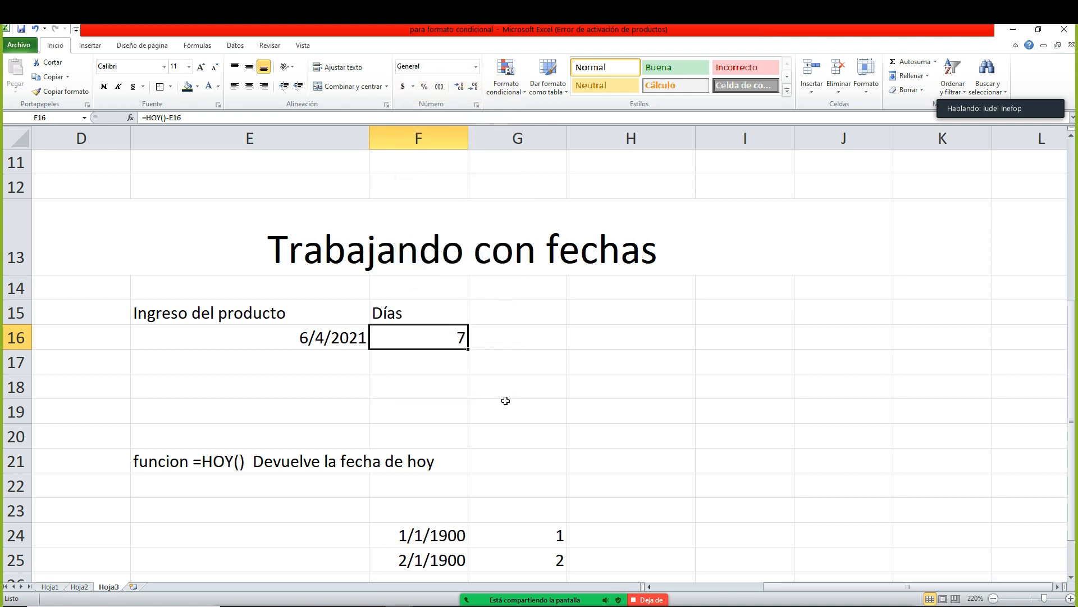
click(336, 336)
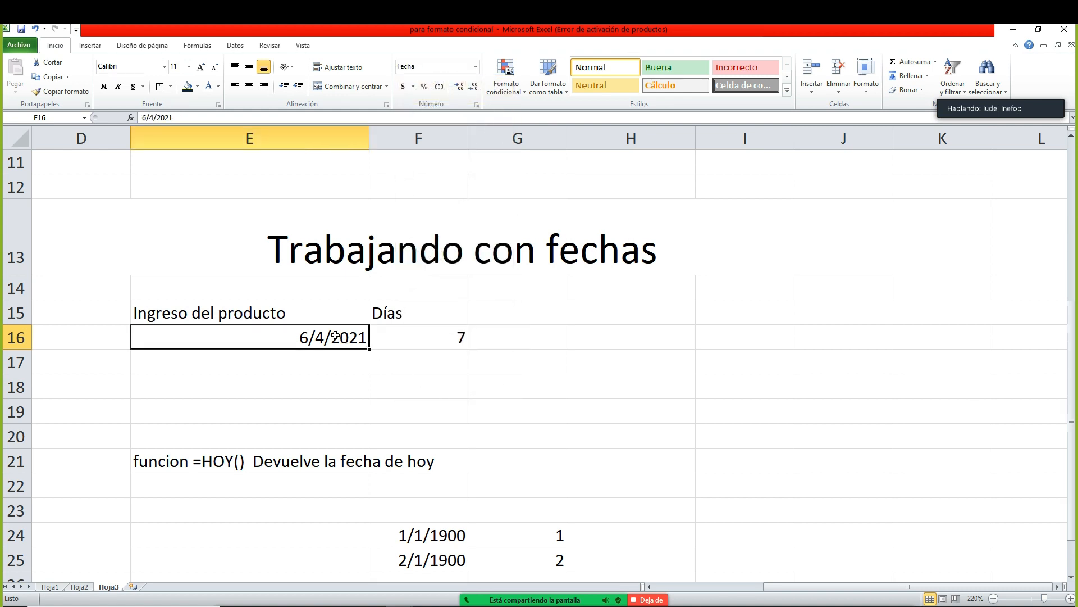
key(Right)
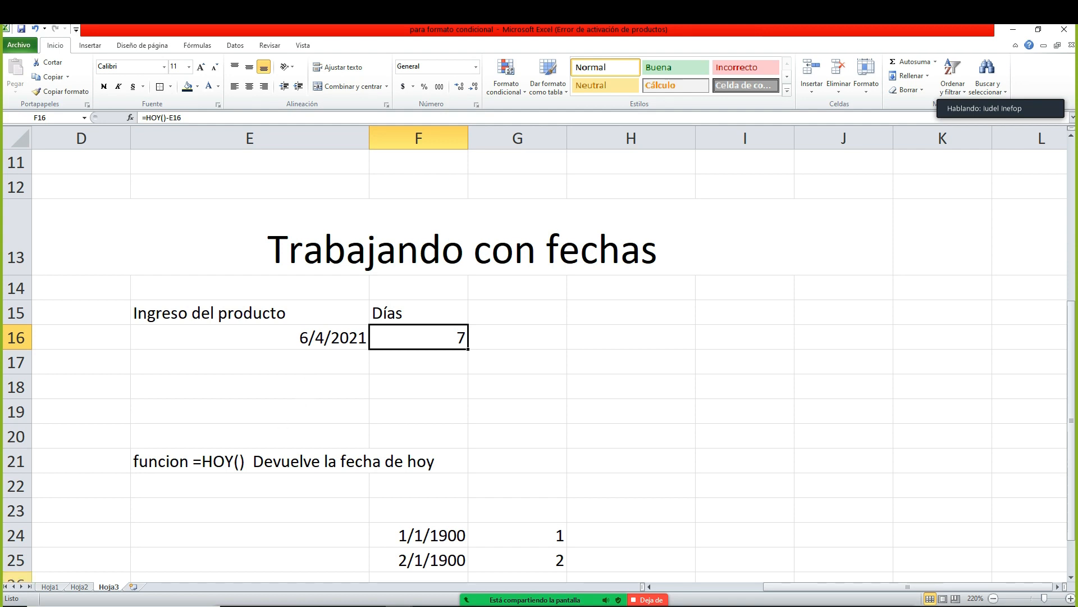
key(Left)
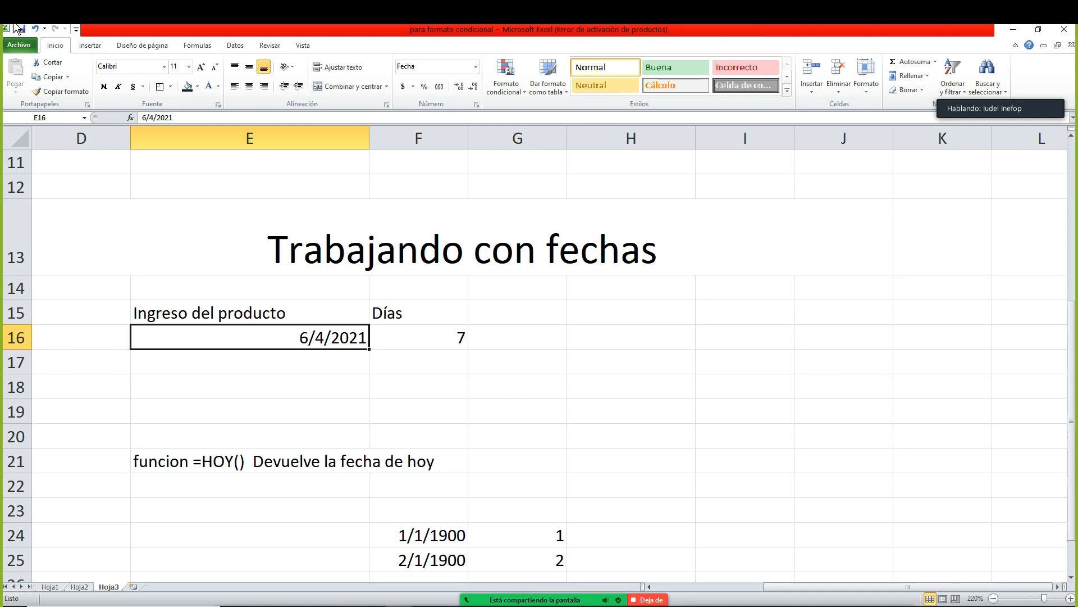
click(608, 359)
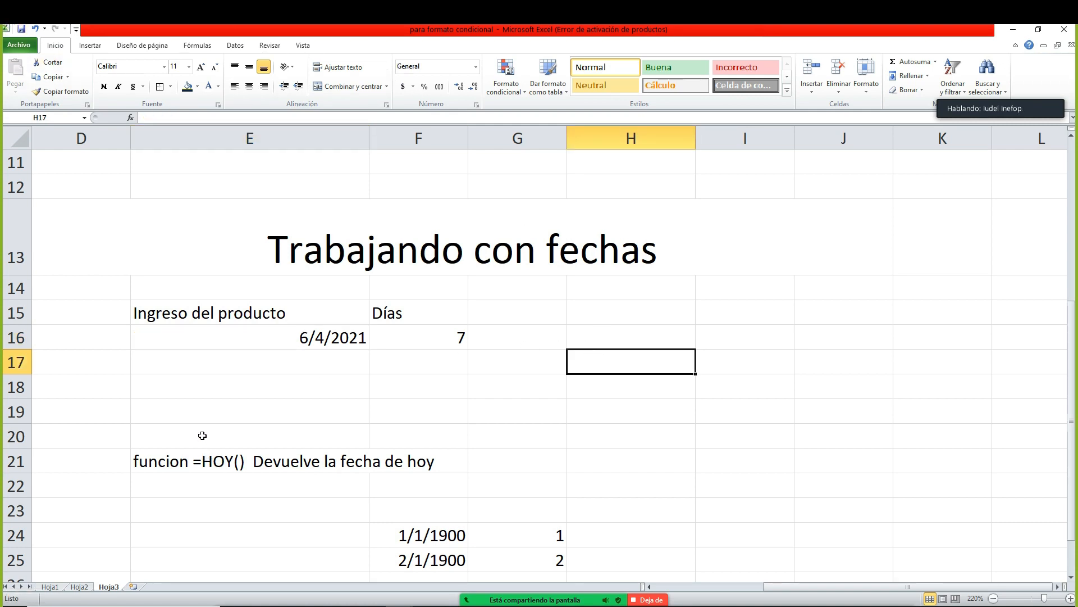
key(Left)
key(Left)
key(Left)
key(Up)
key(Down)
key(Up)
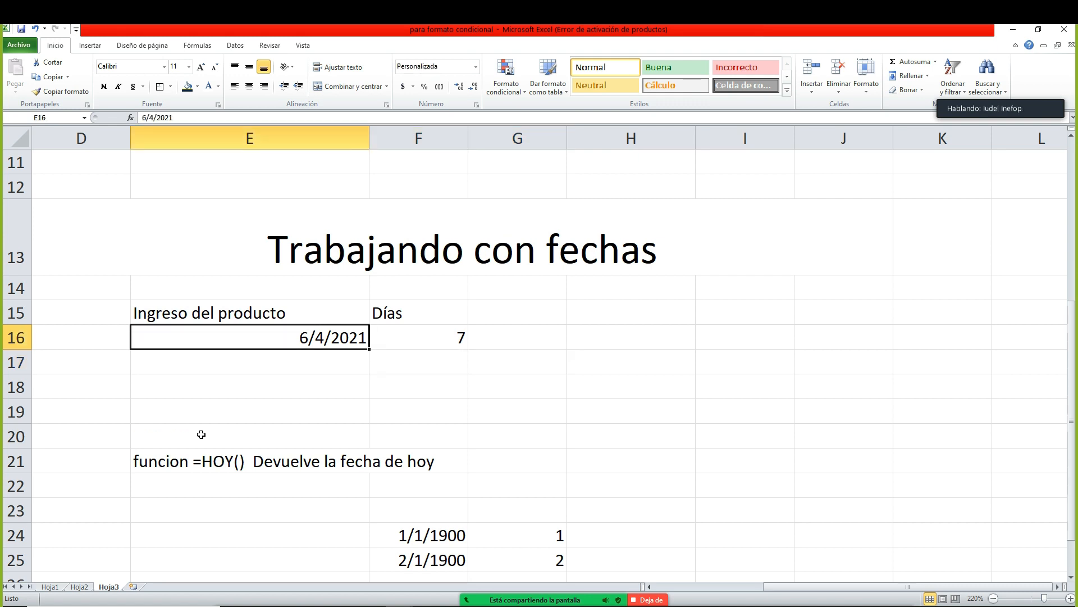
key(Up)
key(Down)
key(Down)
key(Right)
key(Right)
key(Right)
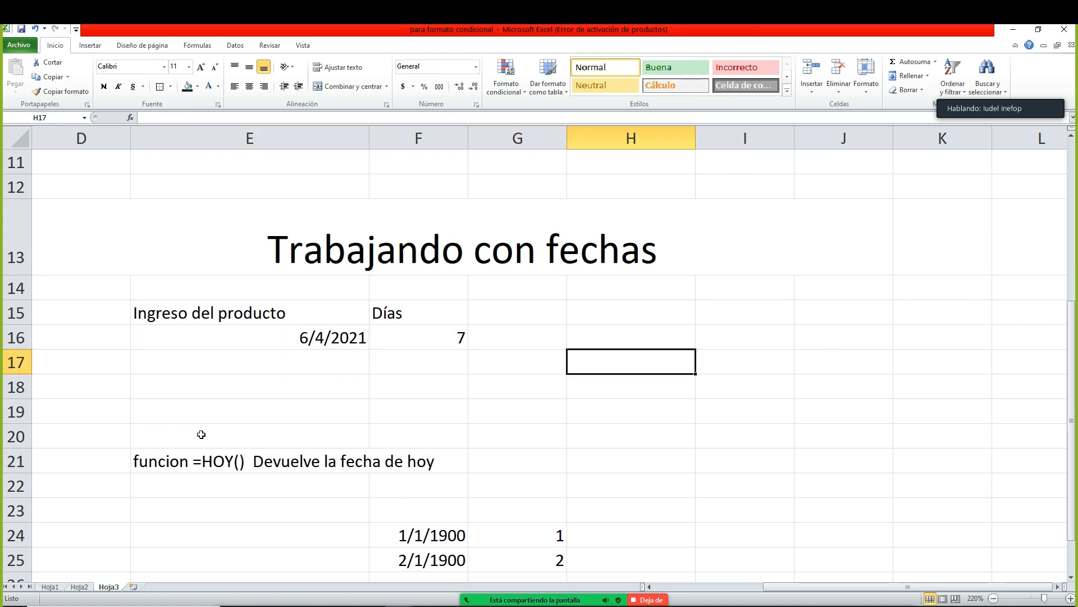
key(Right)
key(Up)
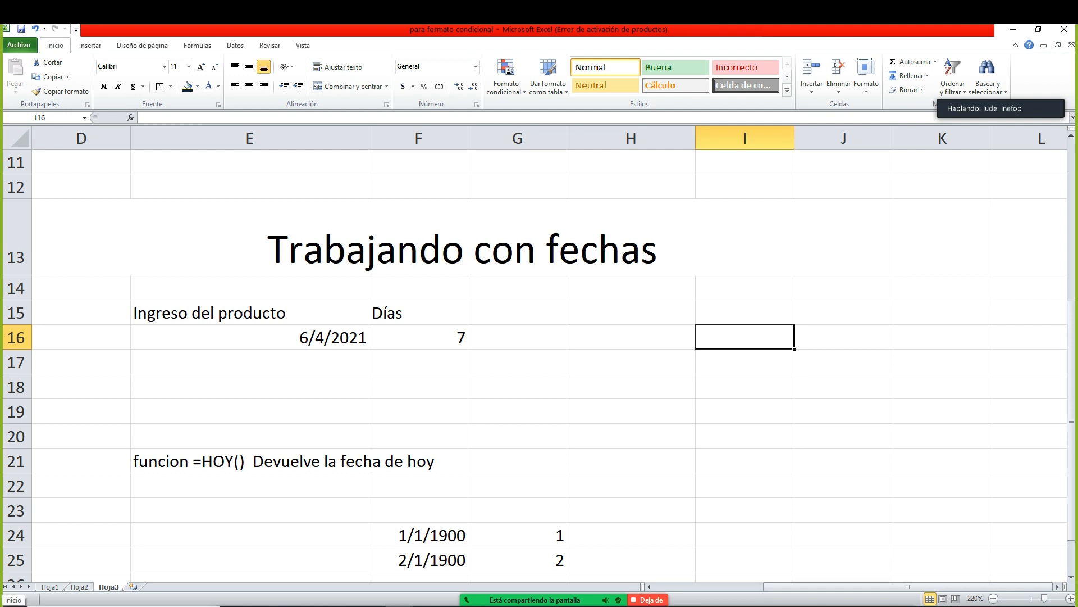
- Enter the label "nombre" in I16 and the person's first name beside it in J16
key(Left)
key(Left)
key(Right)
key(Right)
text(n)
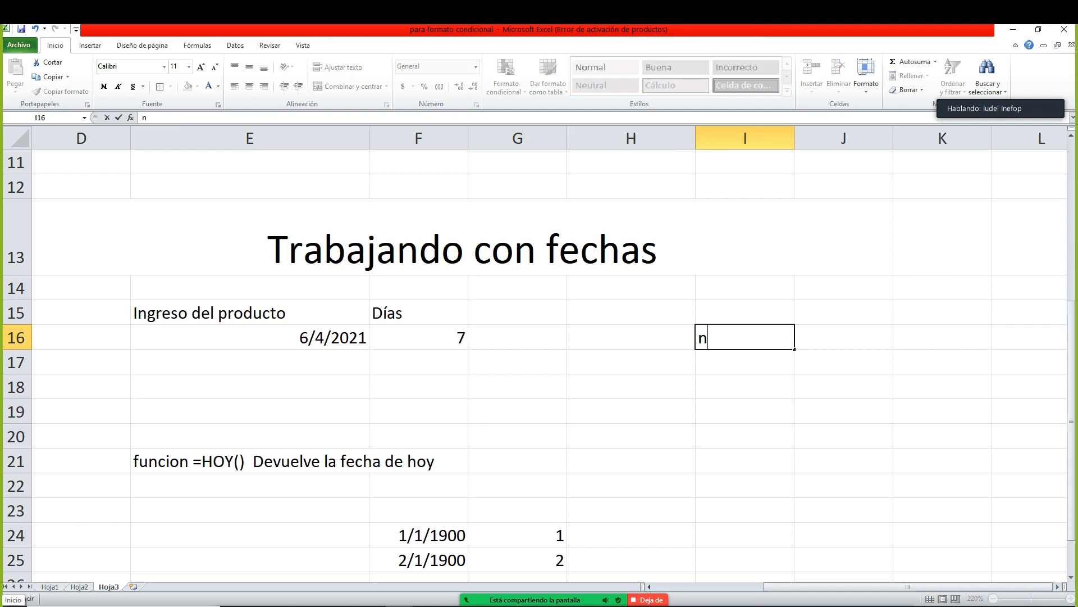
text(ombre)
key(Return)
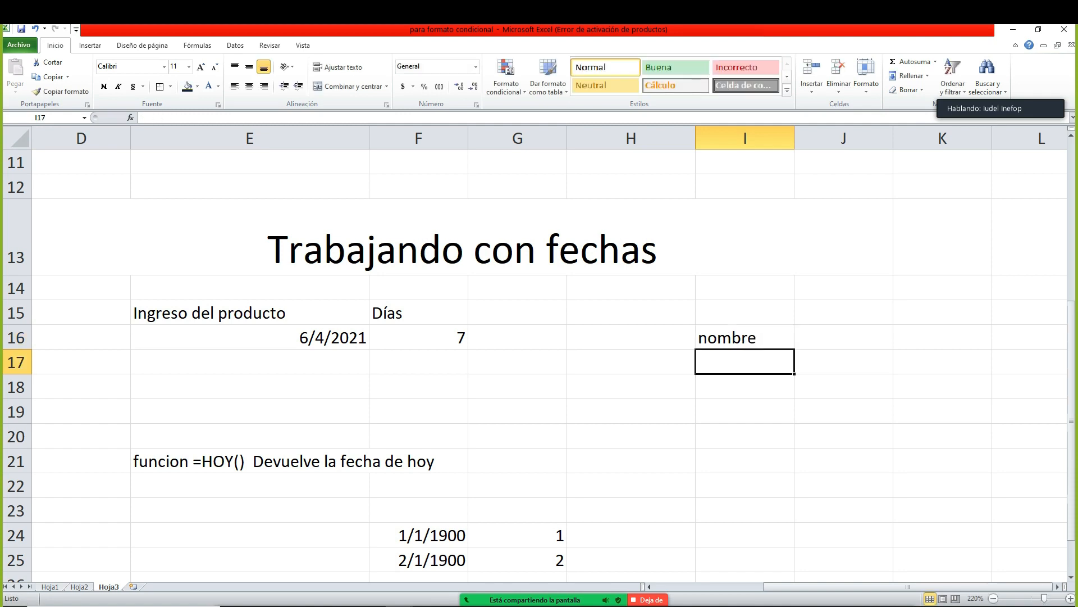
key(Up)
key(Right)
text(Carlos)
key(Return)
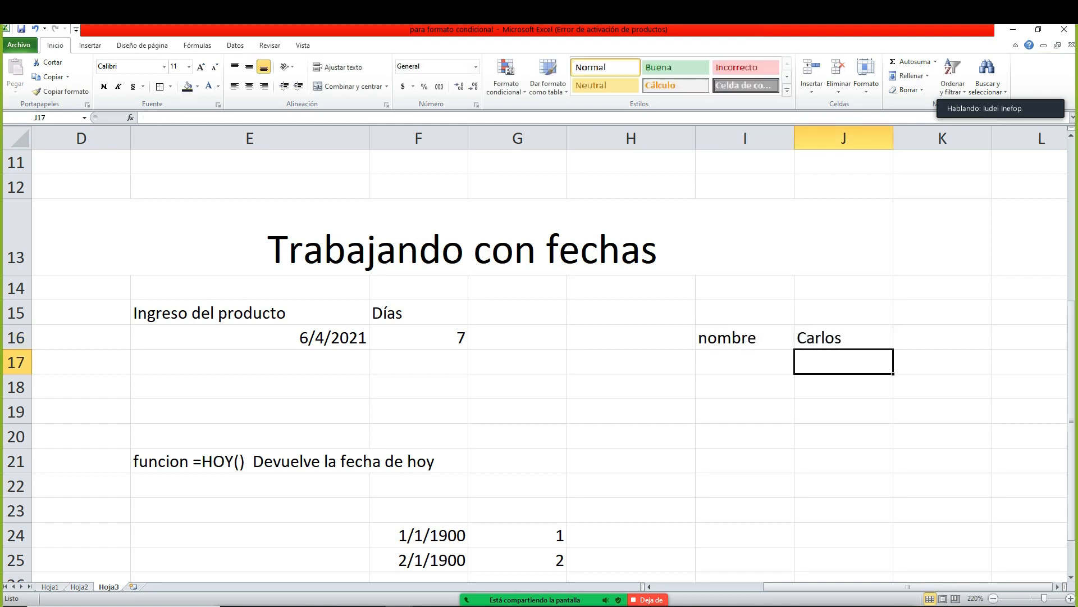
- Add the label "Fecha ing" in I17 with the entry date 7/8/2016 in J17
key(Left)
text(G)
key(BackSpace)
text(Fecha inf)
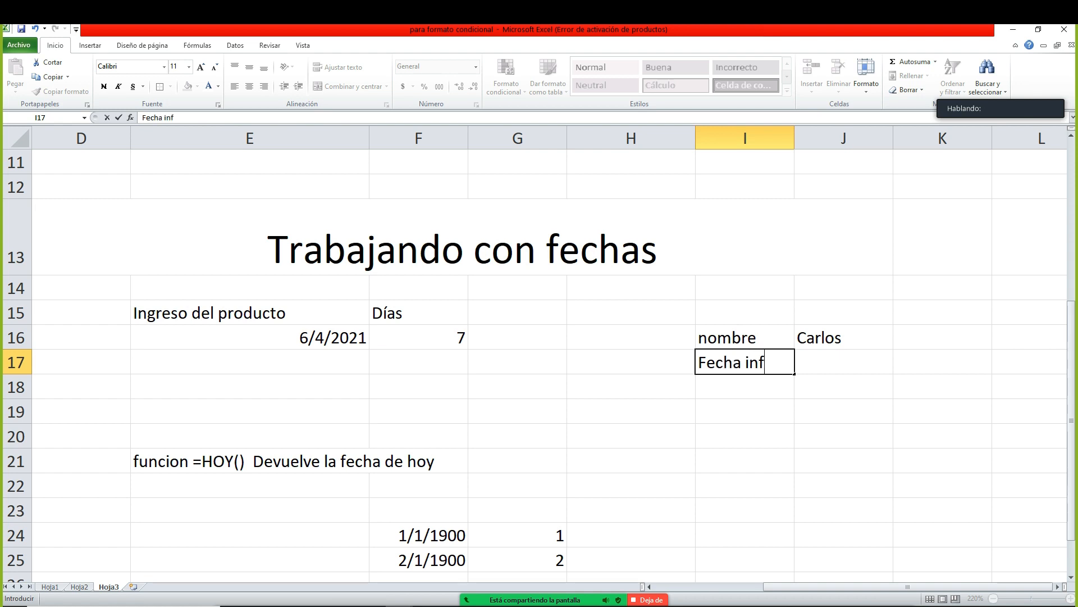
key(BackSpace)
text(g)
key(Tab)
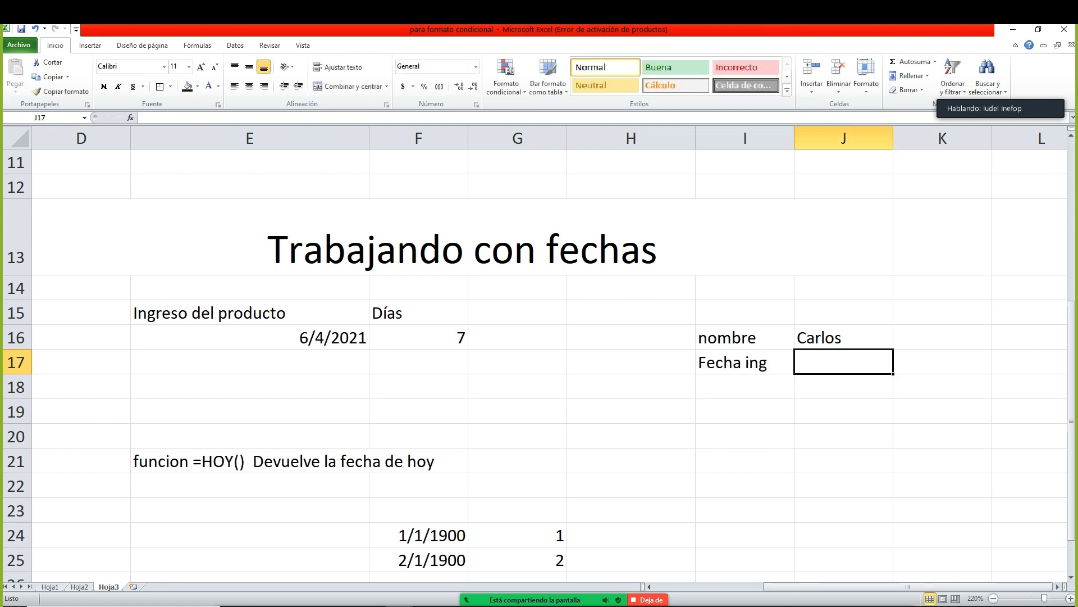
text(7/8/)
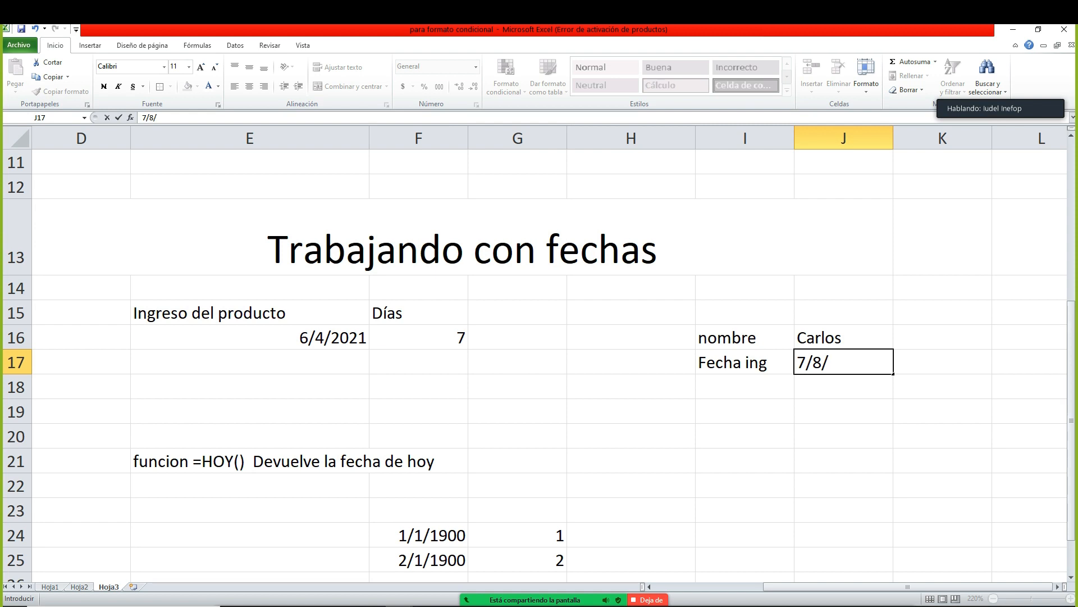
text(2016)
key(Return)
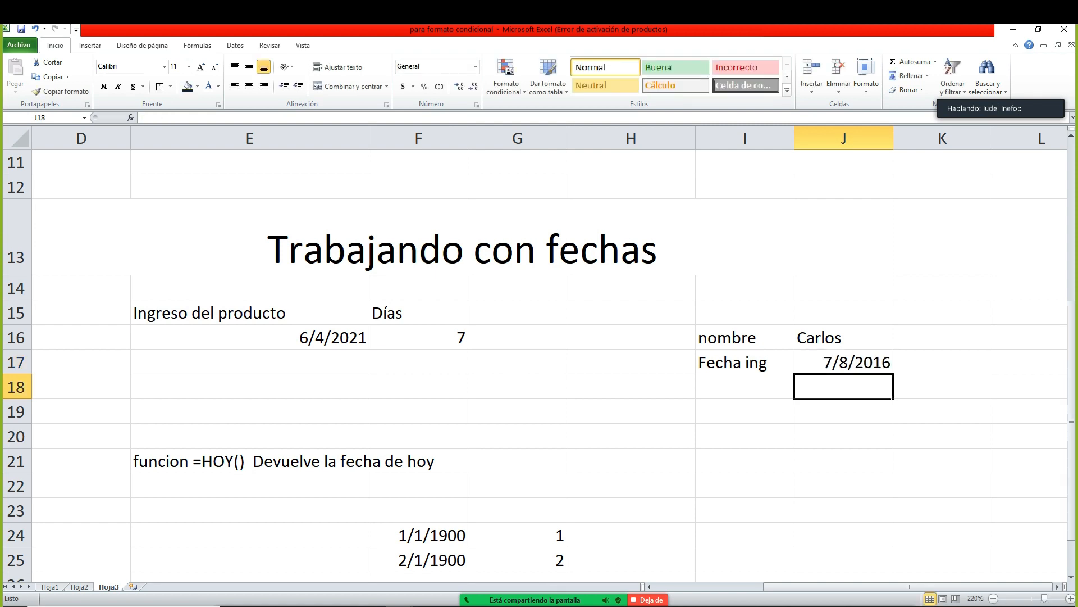
- Enter the label "Antigüedad" in I18, below the entry date label
key(Left)
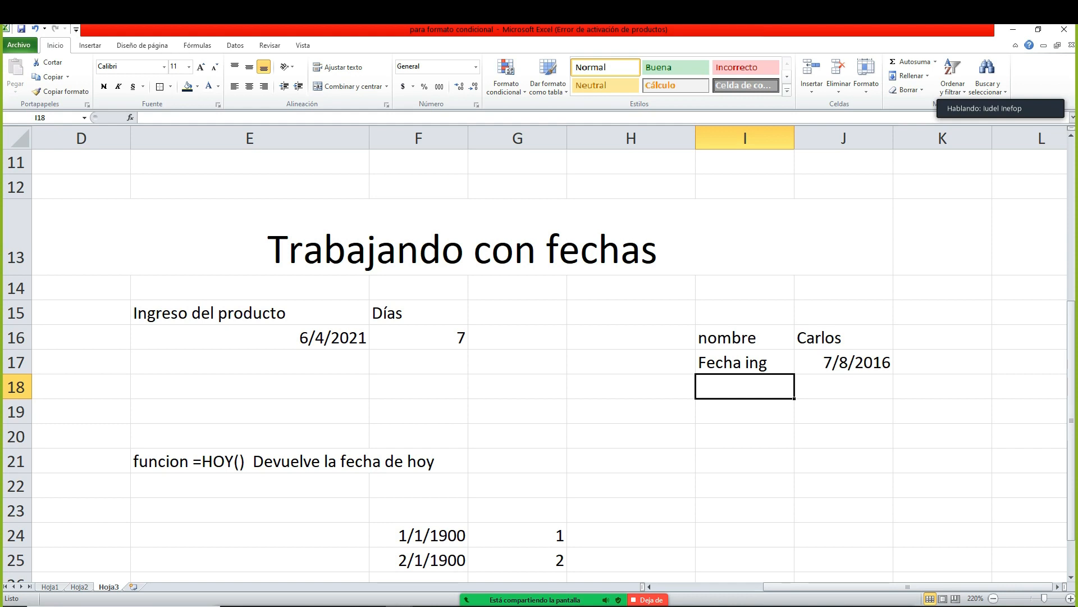
text(Antig)
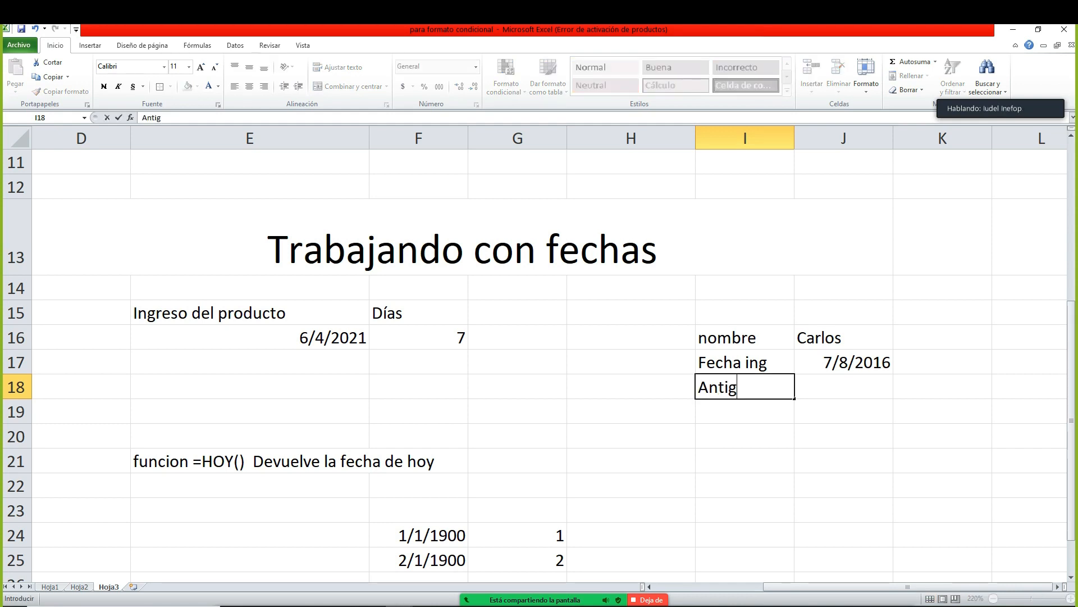
text(uedada)
key(Return)
key(Up)
- Enter the formula =HOY()-J17 in J18 to calculate the seniority in days
key(Right)
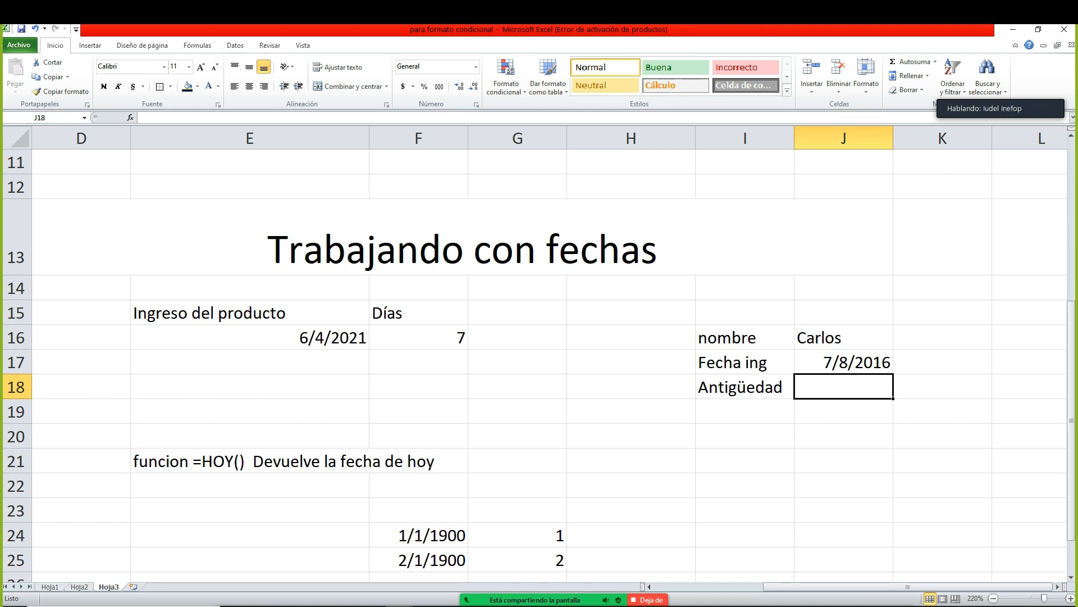
text(=)
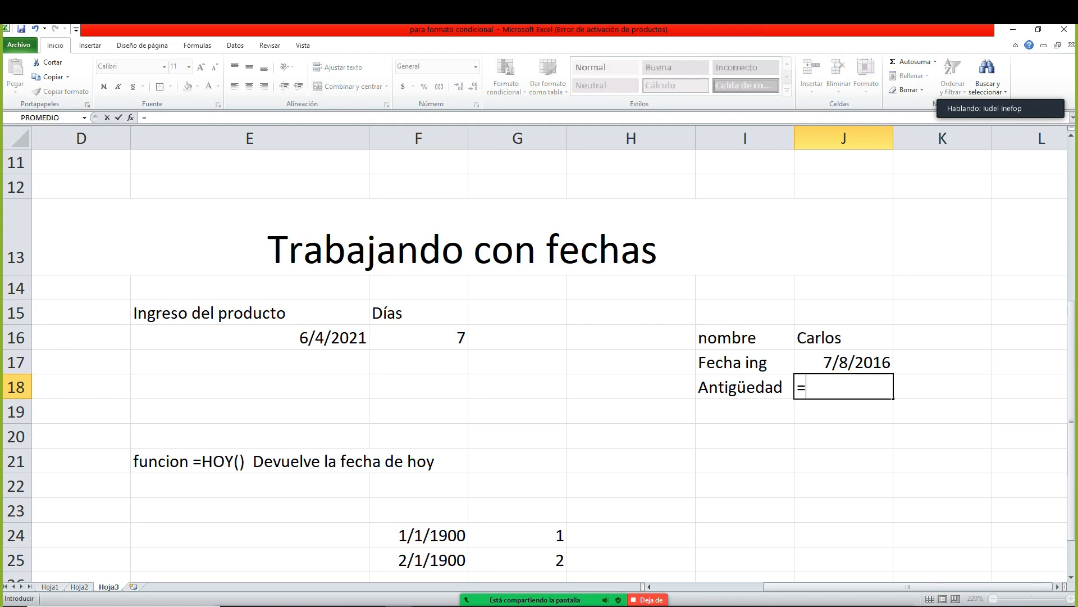
key(Up)
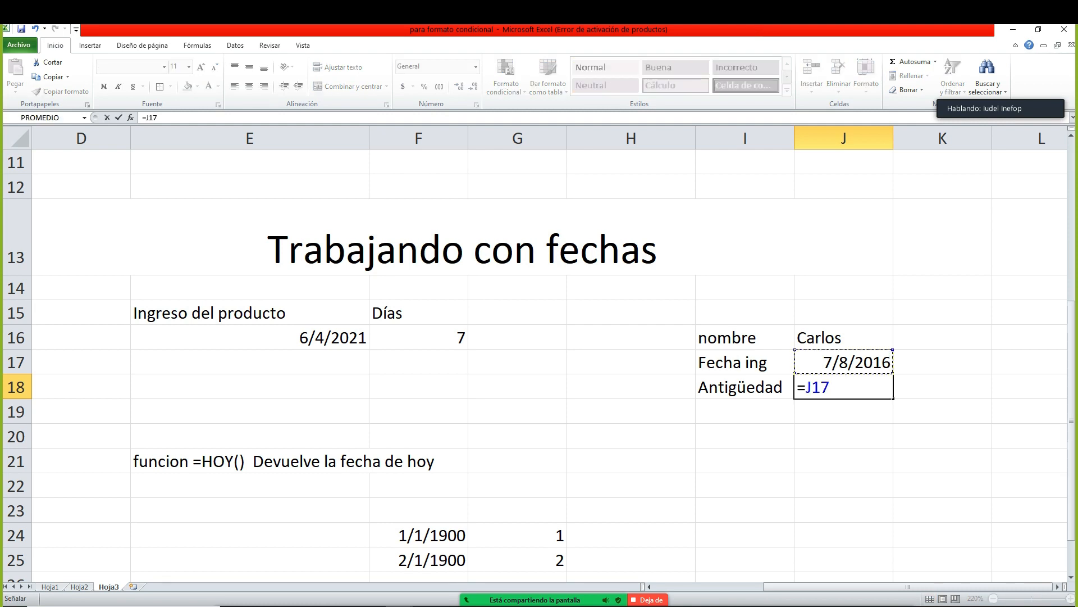
key(BackSpace)
text(ho)
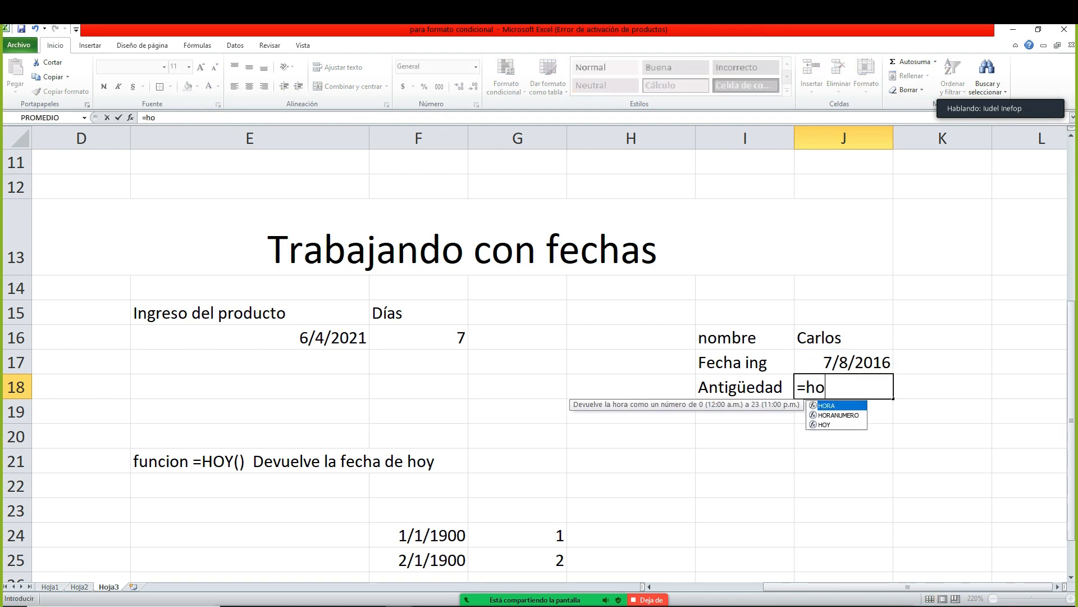
text(y)=)
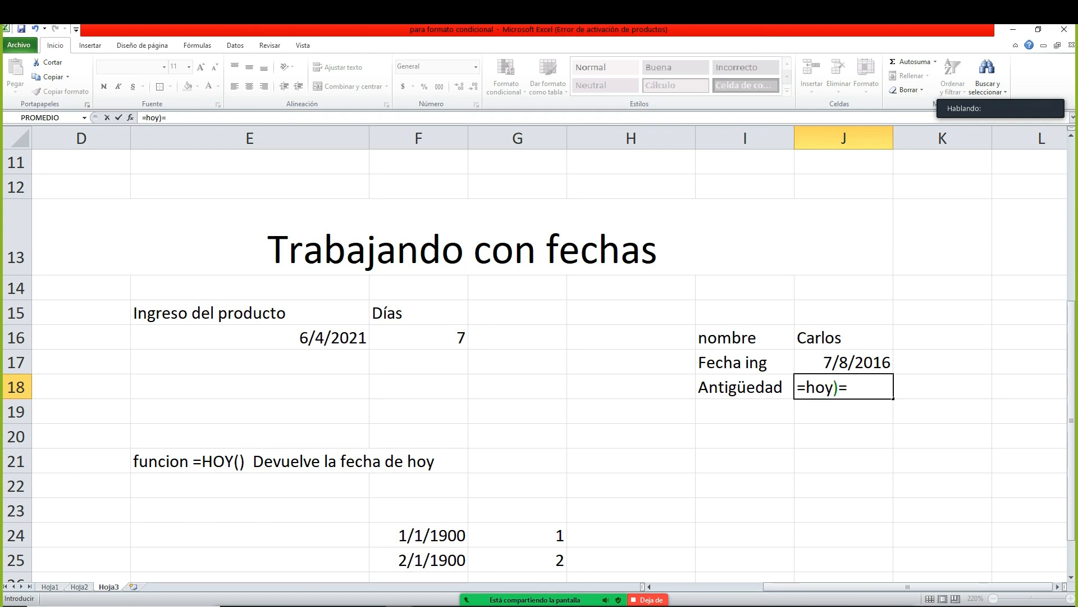
key(BackSpace)
key(BackSpace)
text(())
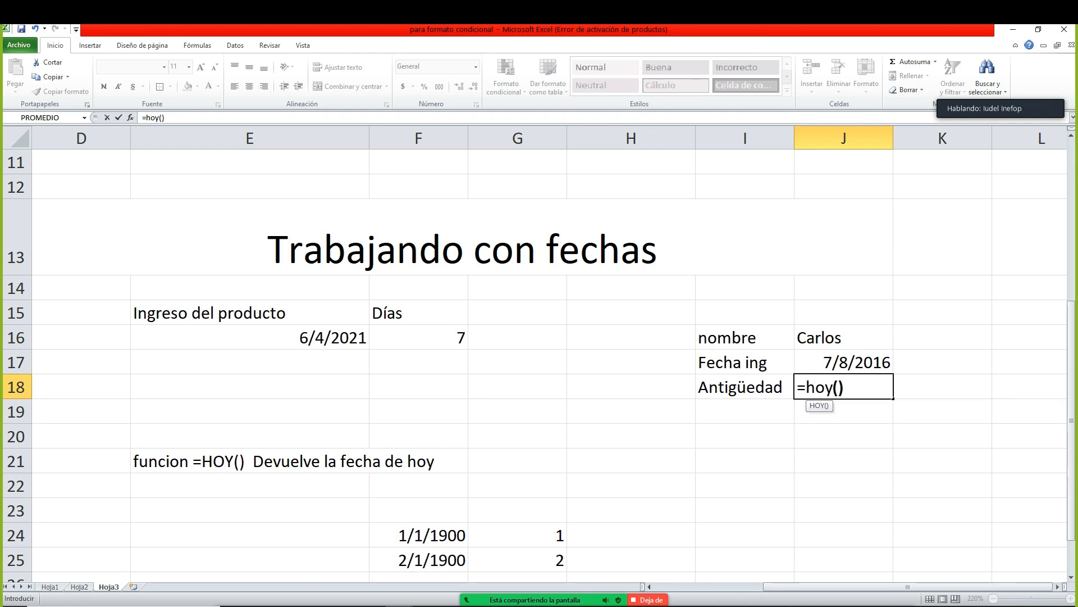
text(-)
click(843, 366)
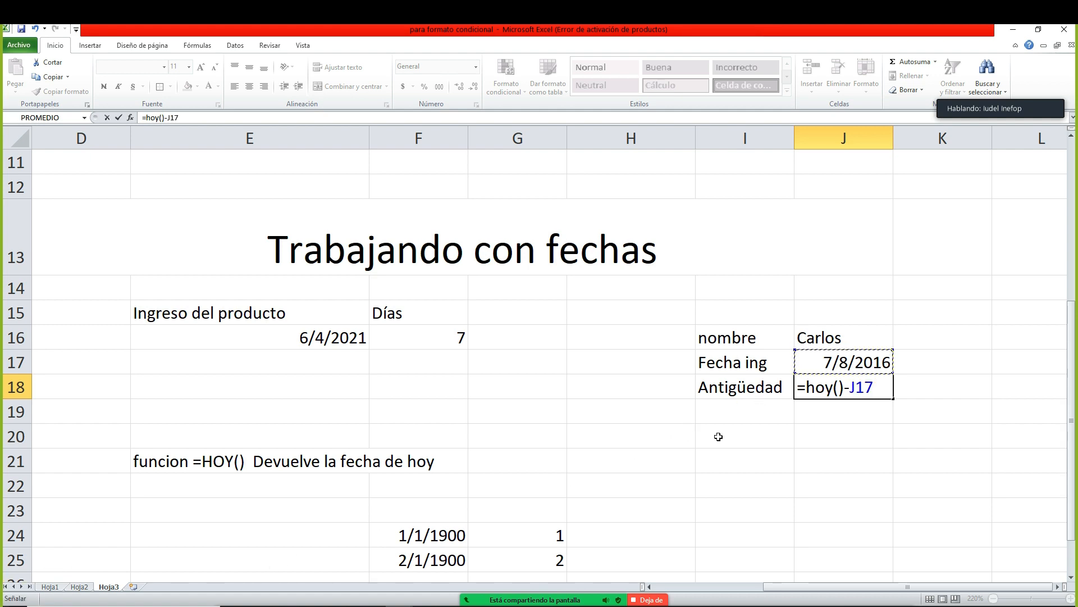
key(Return)
- Apply the General number format to the seniority result in J18
key(Up)
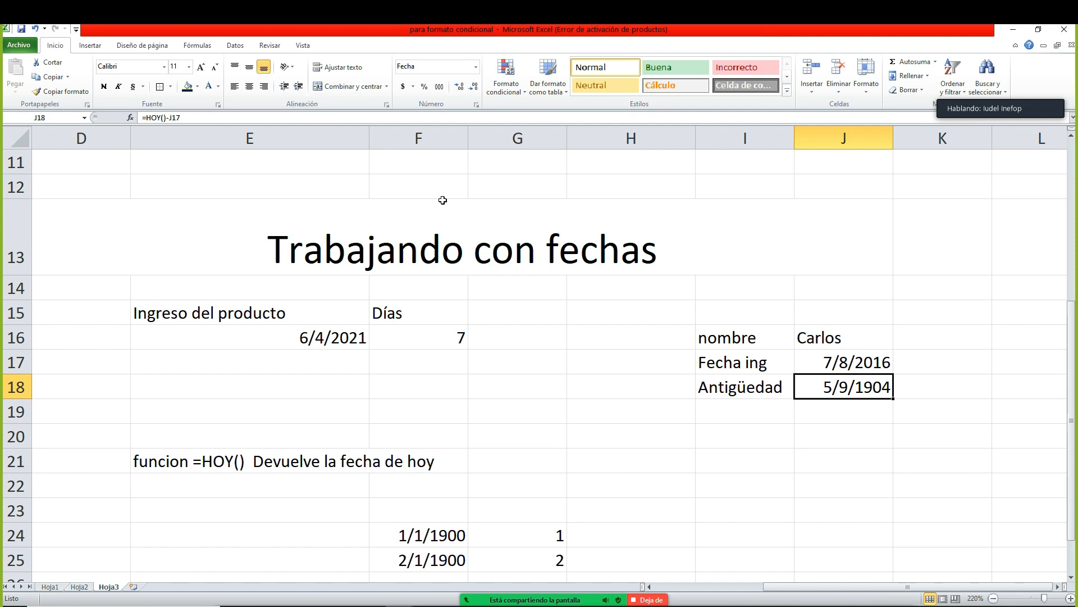
click(476, 66)
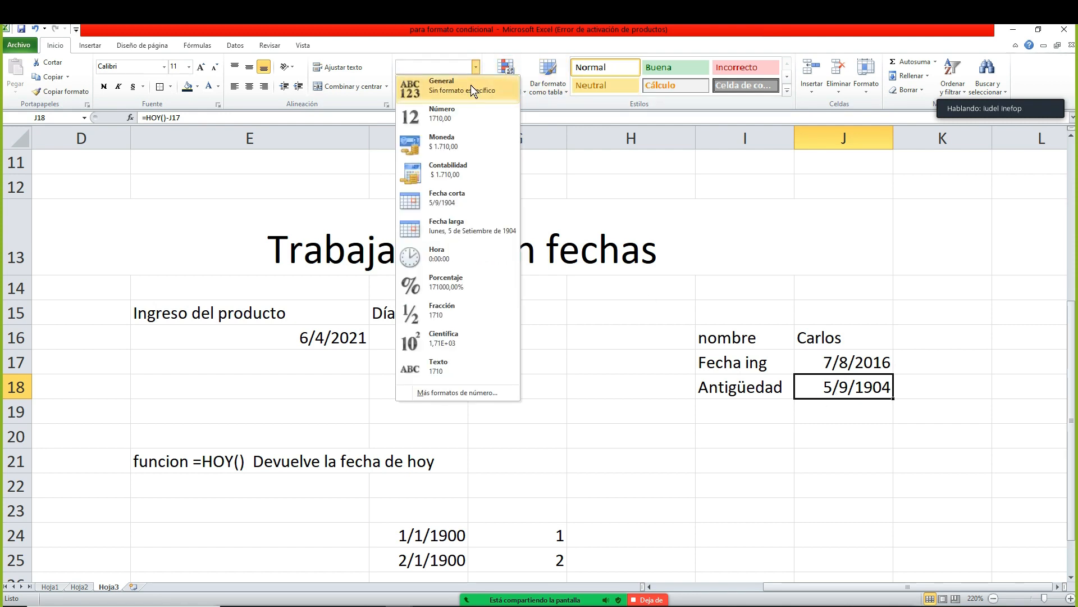
click(470, 85)
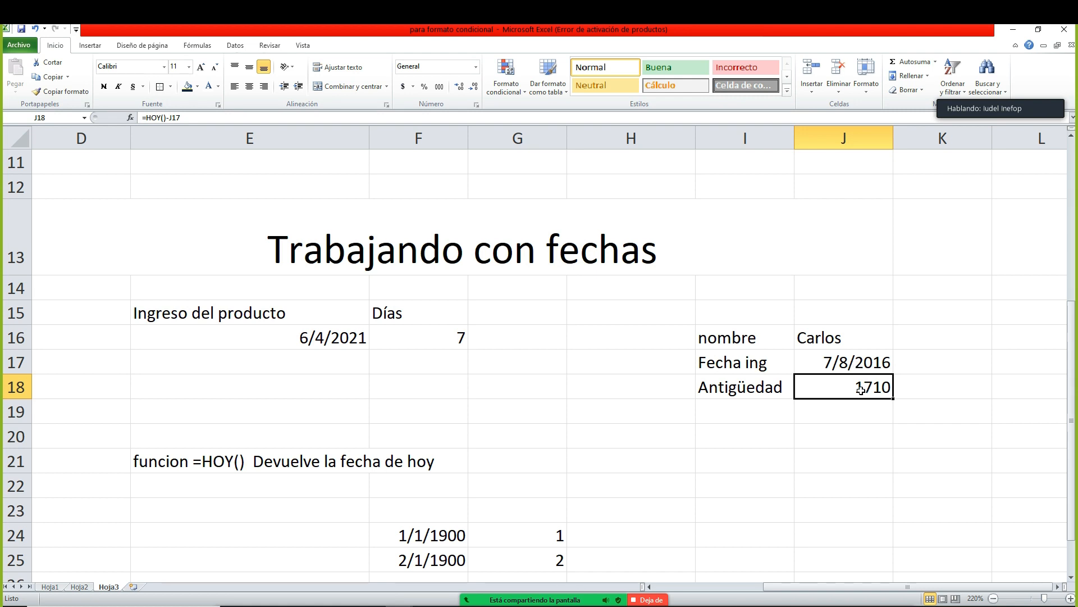
- Enter the formula =J18/365,25 in J19 to convert the days of seniority into years
click(858, 417)
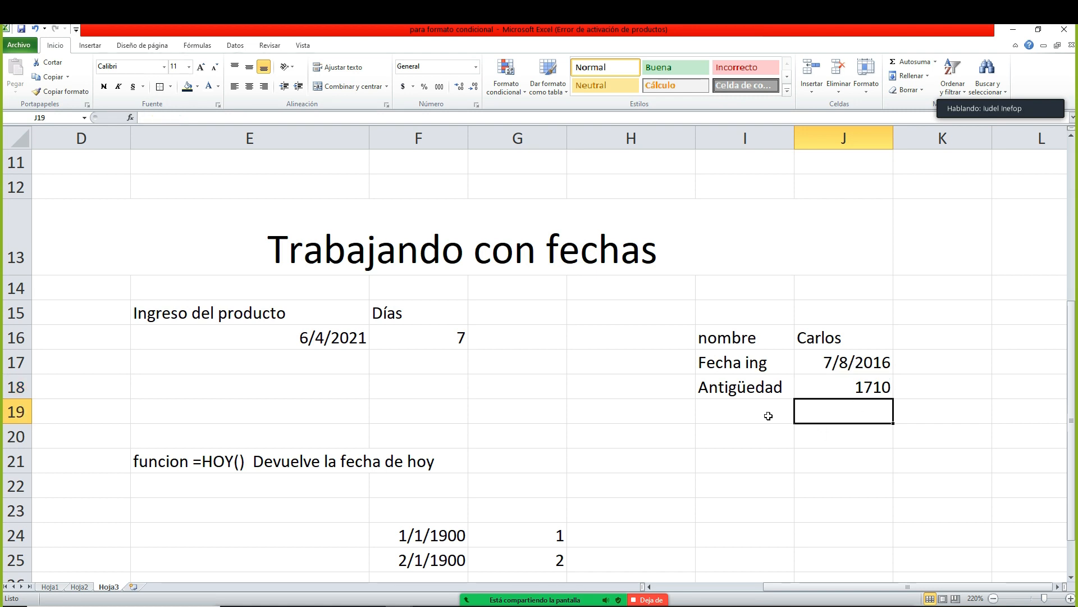
text(+)
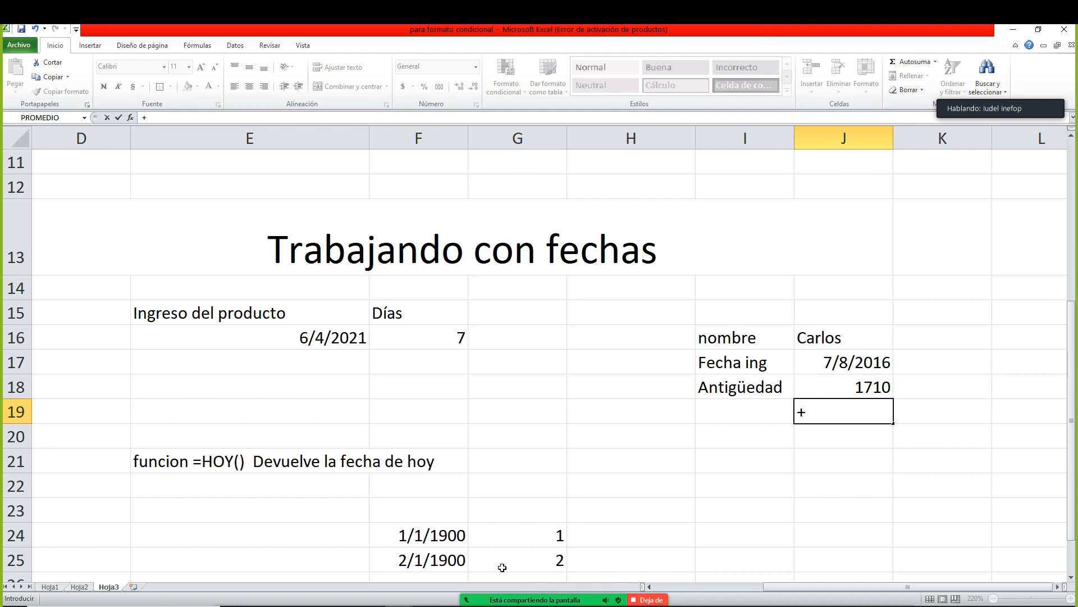
key(BackSpace)
text(=)
key(Up)
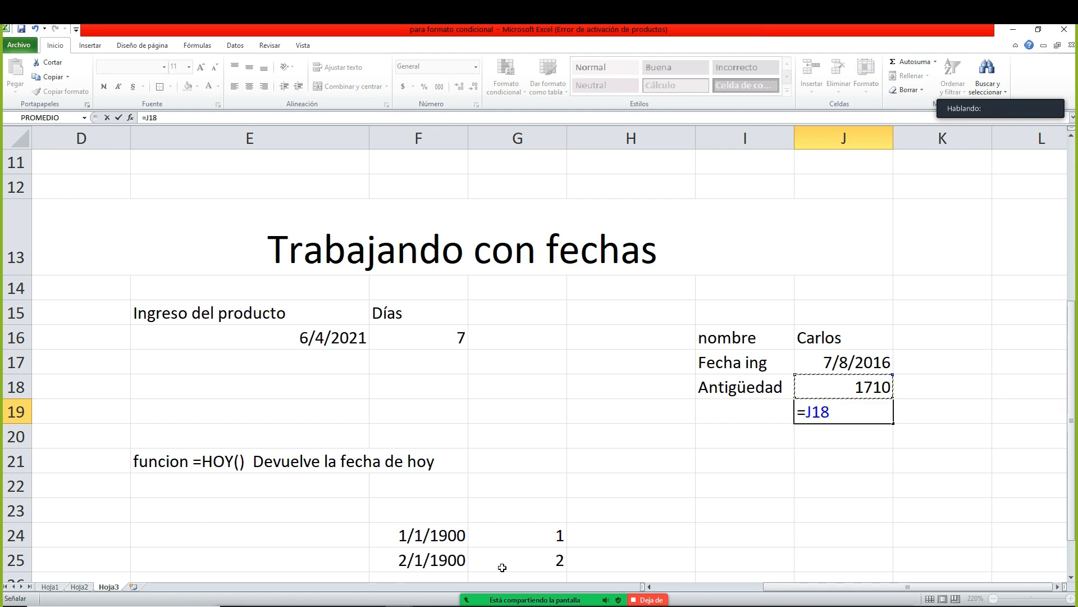
text(/365)
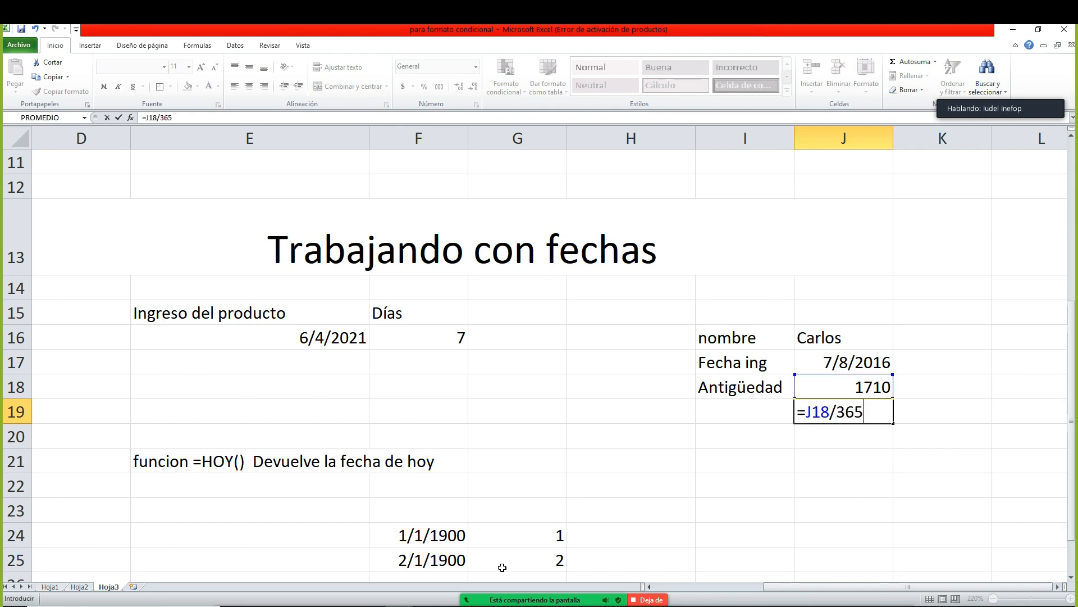
text(,25)
key(Return)
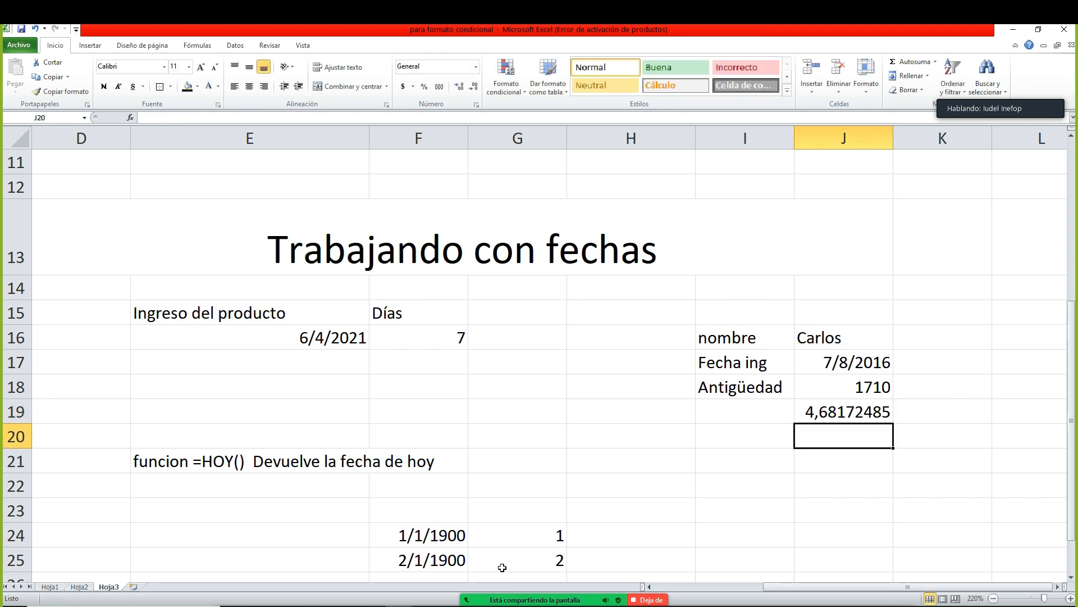
- Change the seniority formula in J18 to =(HOY()-J17)/365,25 so it calculates years directly
key(Up)
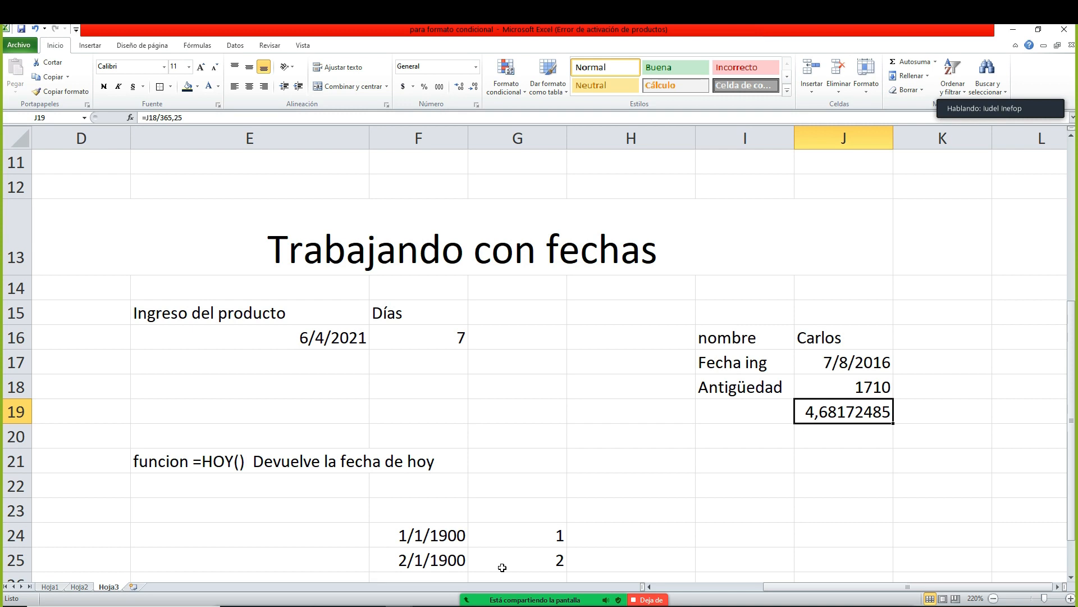
key(Up)
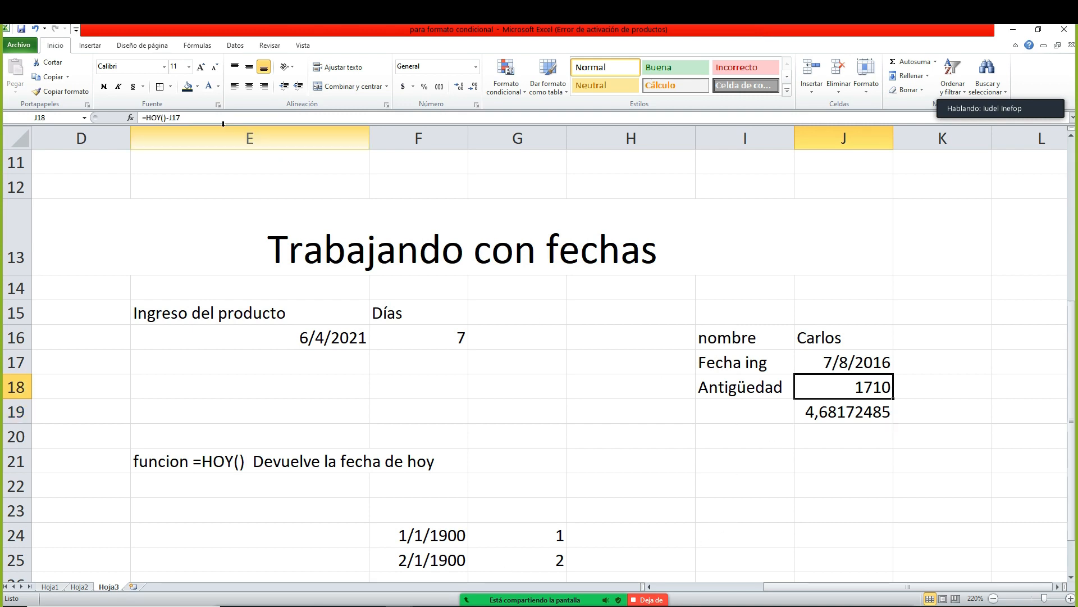
key(F2)
click(151, 117)
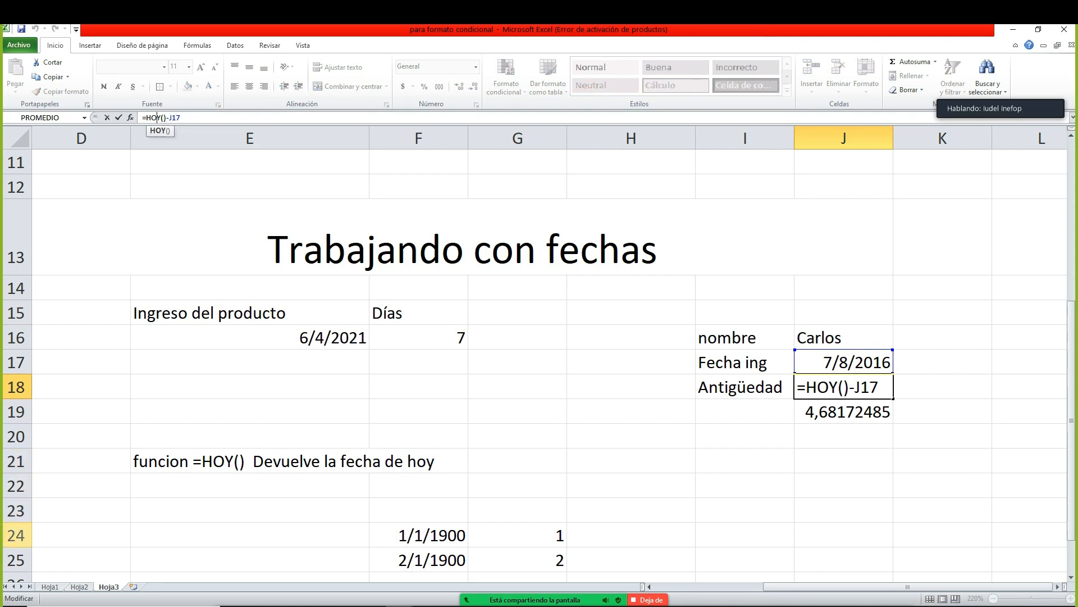
key(Left)
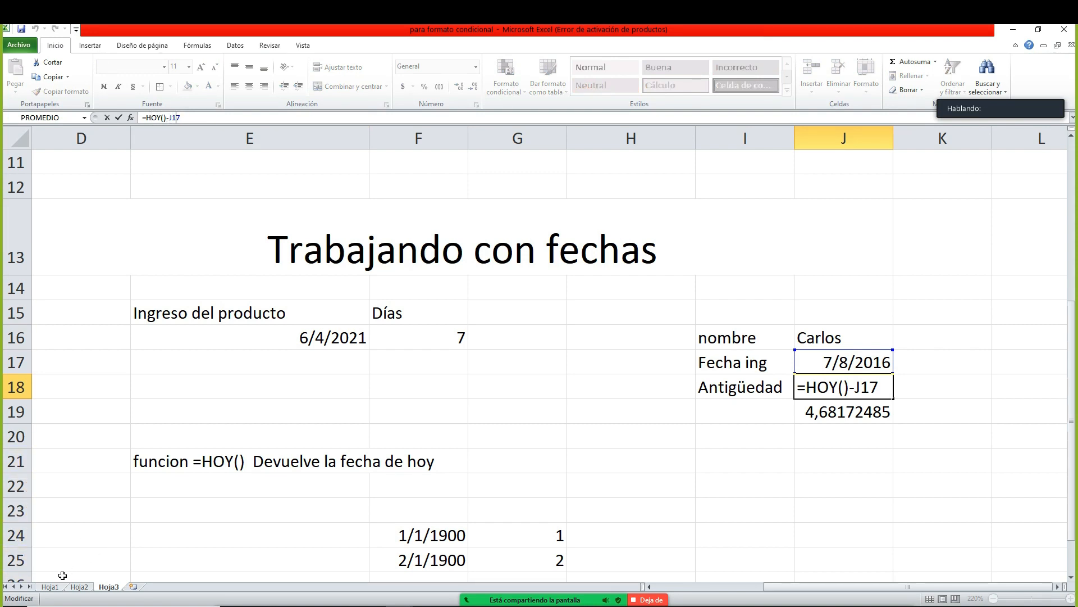
key(Left)
key(Left)
key(Left)
key(Left)
key(Left)
key(Left)
key(Left)
key(Left)
key(Left)
text(()-J17))
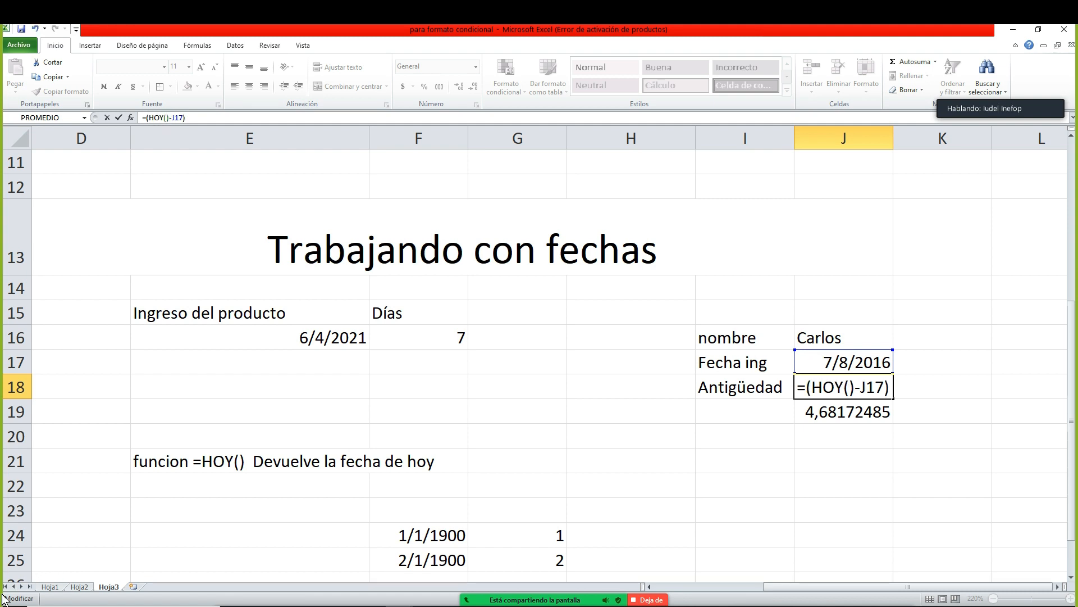
text(/365,25)
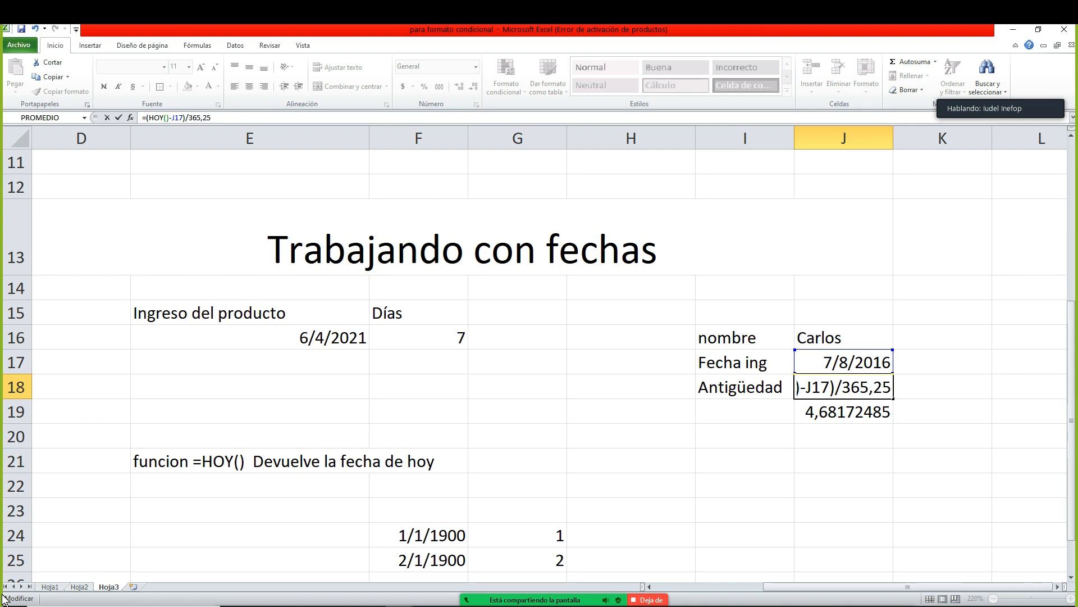
key(Return)
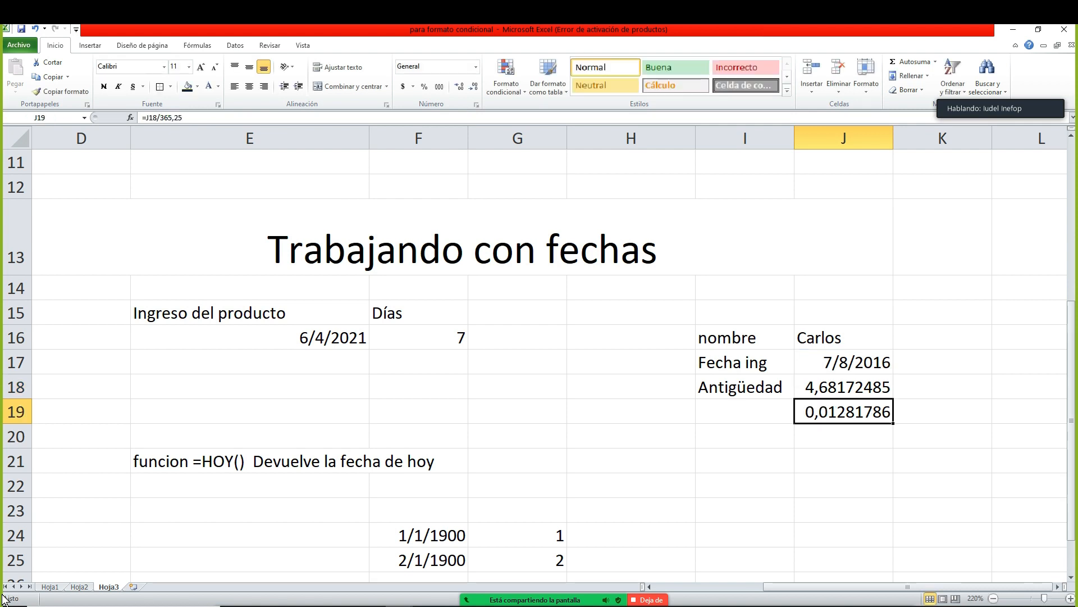
- Clear J19 and wrap the seniority formula in J18 in TRUNCAR, giving =TRUNCAR((HOY()-J17)/365,25)
key(Delete)
key(Up)
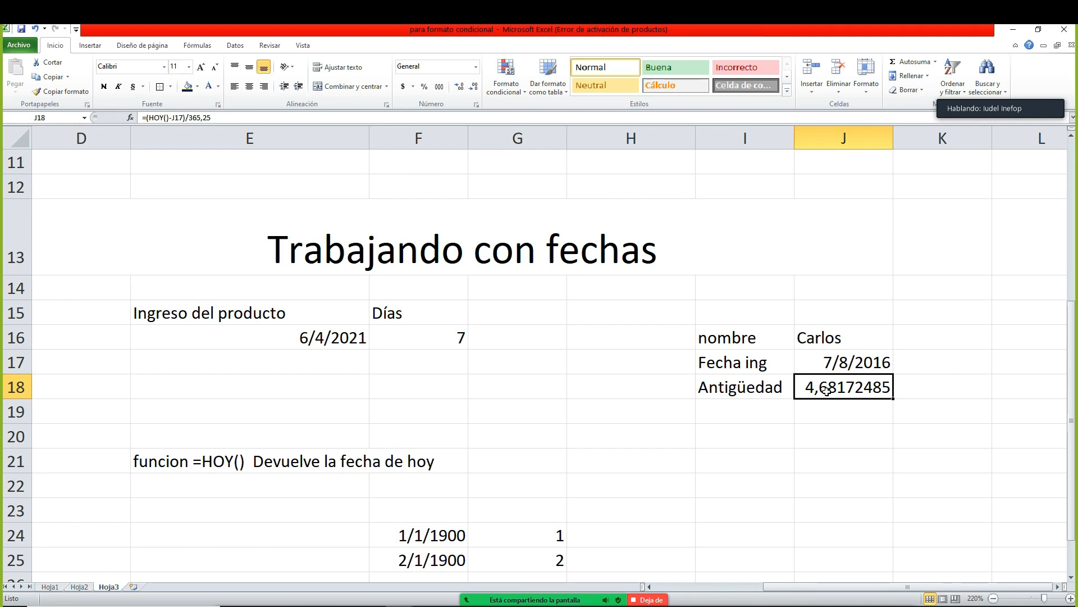
click(207, 118)
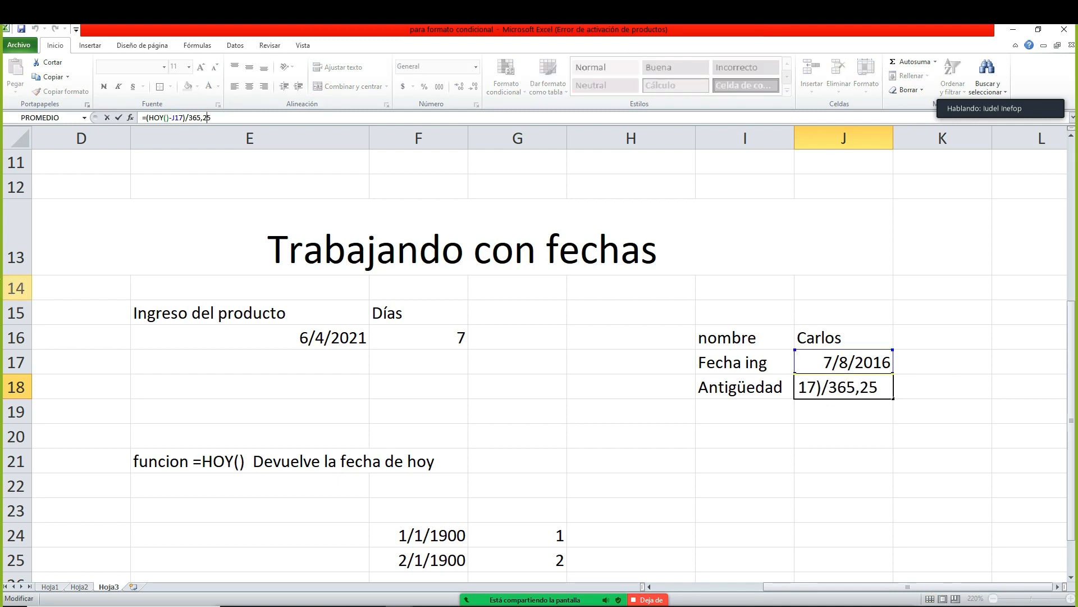
click(142, 117)
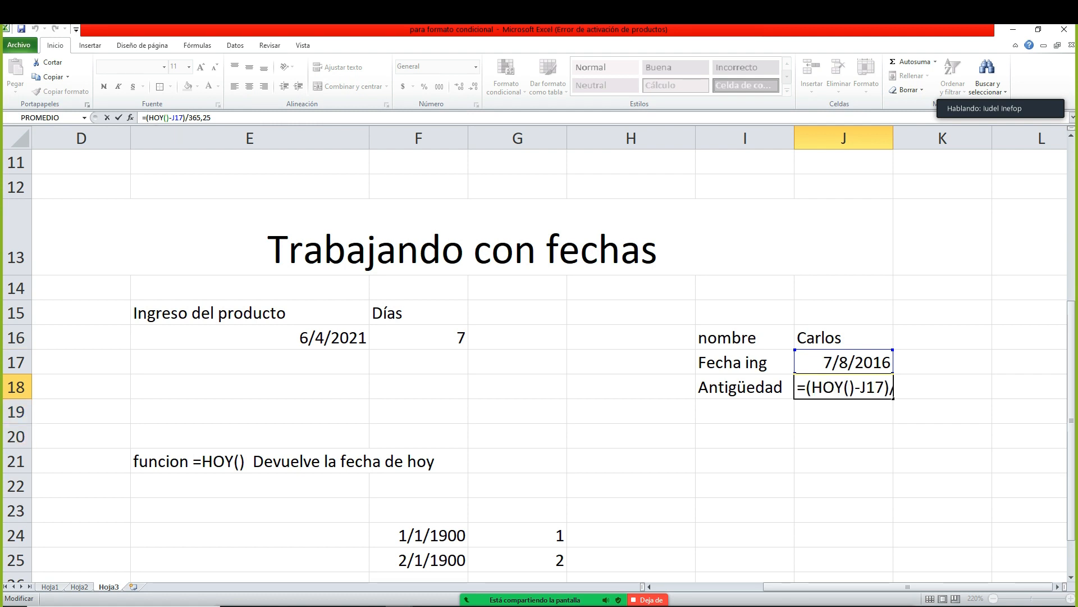
text(truncar()
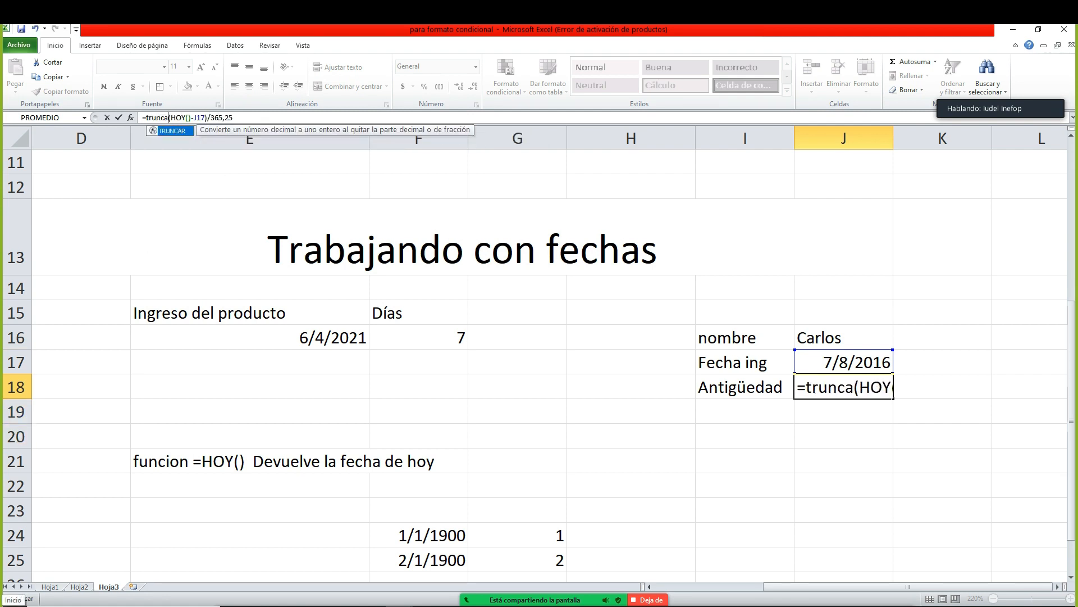
click(239, 117)
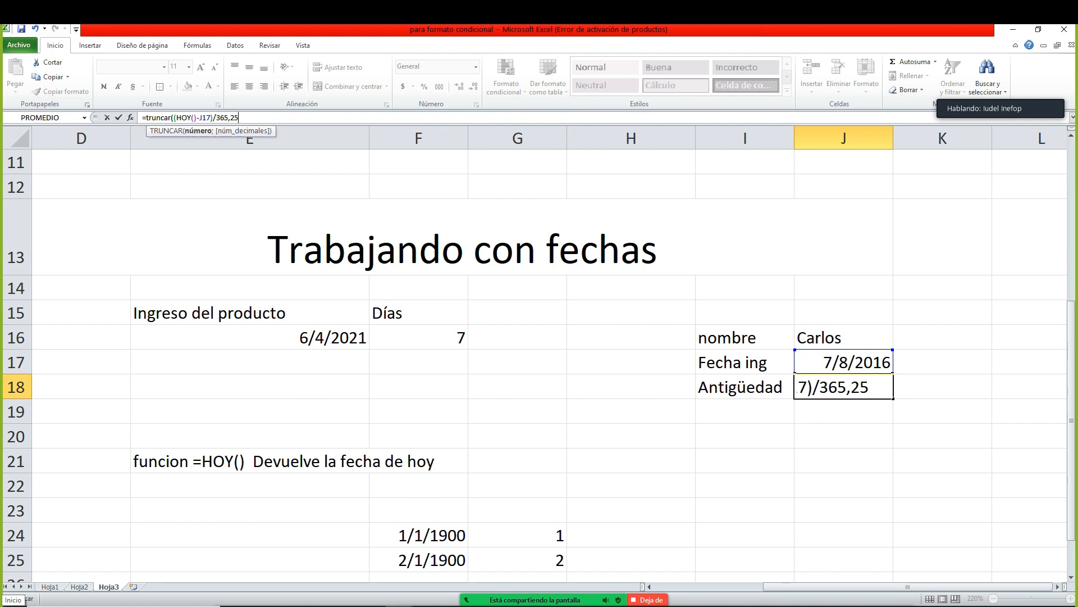
text())
key(Return)
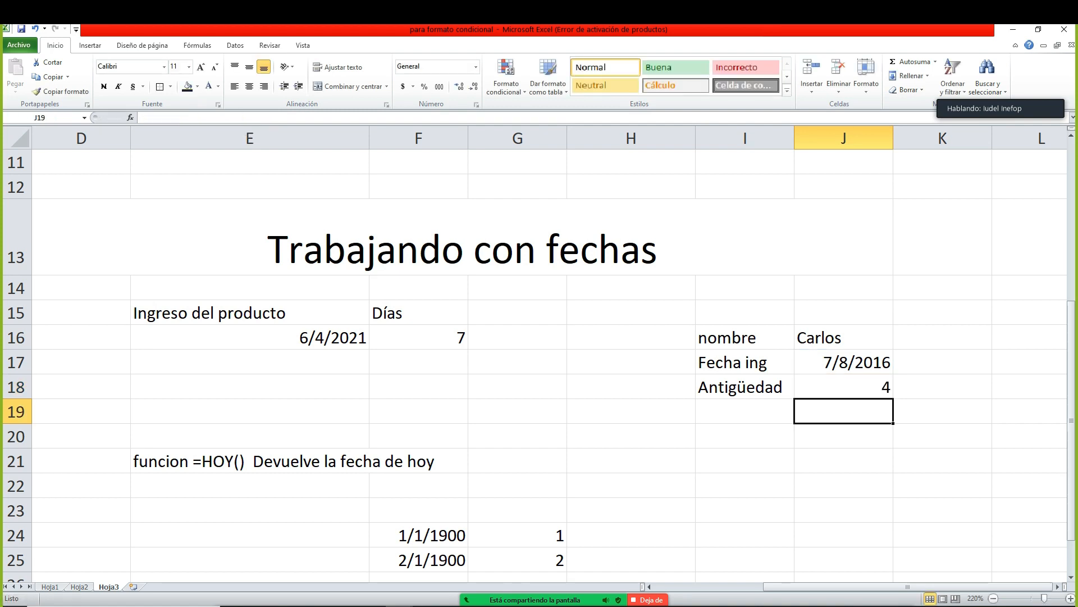
- Replace TRUNCAR with ENTERO in the seniority formula in J18, giving =ENTERO((HOY()-J17)/365,25)
click(844, 387)
key(F2)
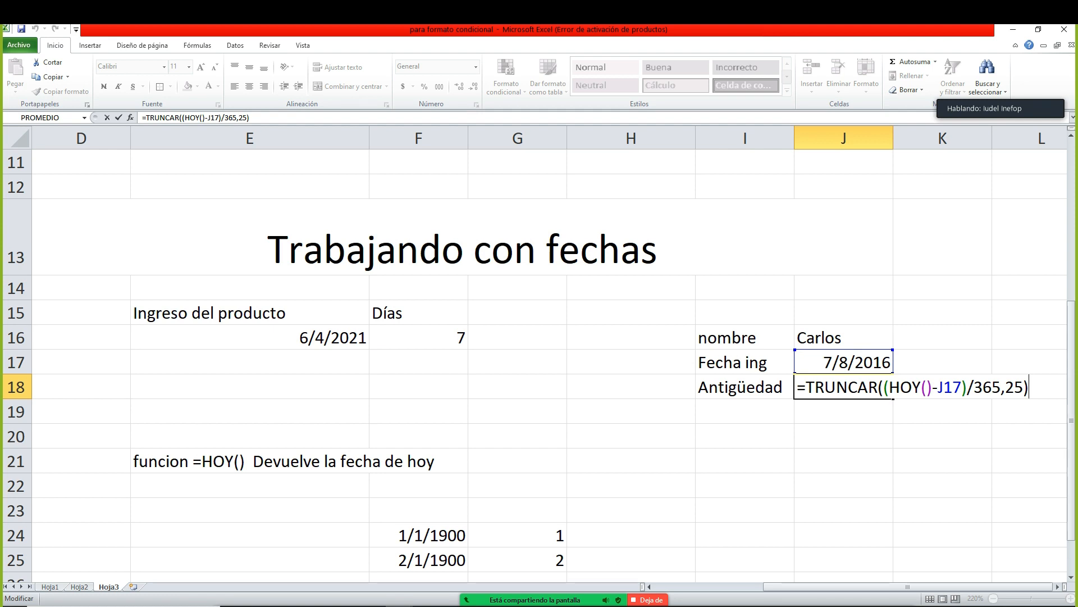
key(Left)
key(Left)
key(Left)
key(Left)
key(Left)
key(Left)
key(Left)
key(Left)
key(Left)
key(Left)
key(Left)
key(Left)
key(Left)
key(Left)
key(Left)
key(Left)
key(Left)
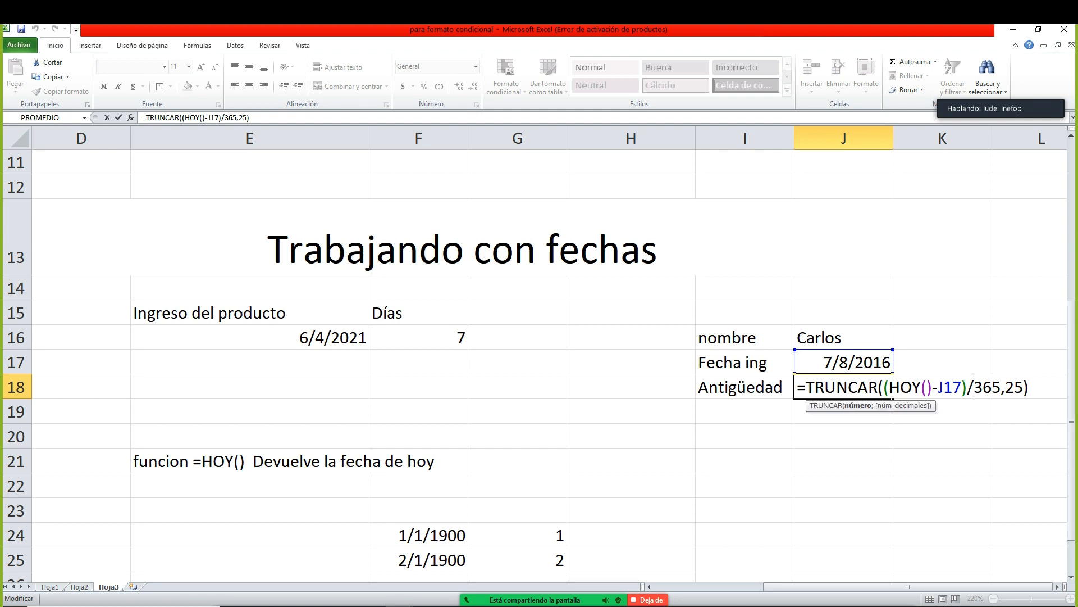
key(Left)
key(Left)
key(Left)
key(Left)
key(Left)
key(Left)
key(Left)
key(Left)
key(Left)
key(Left)
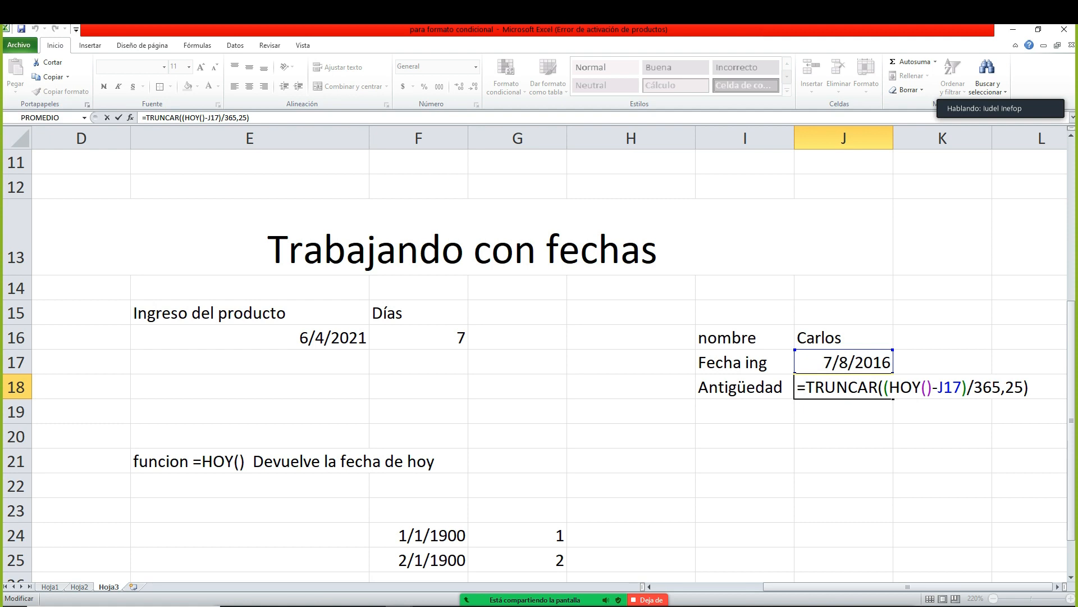
key(Delete)
key(Delete)
key(Delete)
key(Delete)
key(Delete)
key(Delete)
key(Delete)
text(enteo)
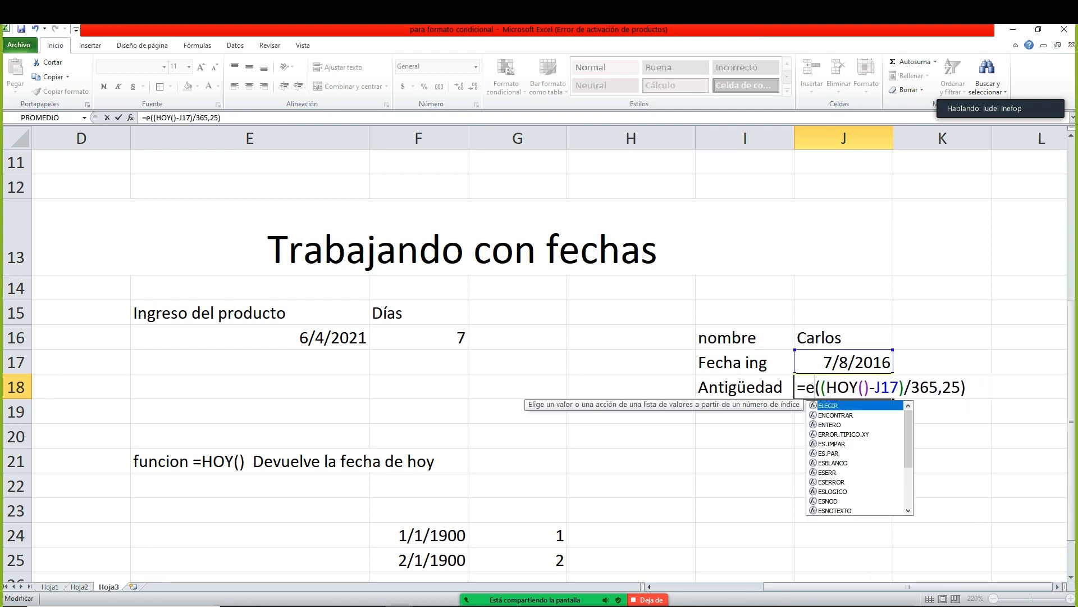
key(BackSpace)
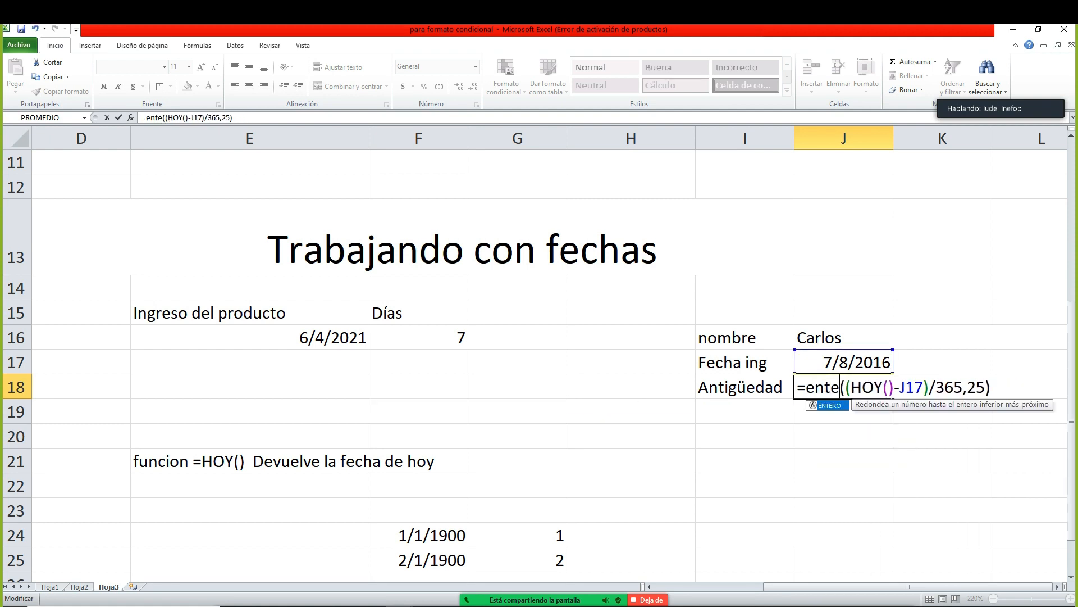
text(ro)
key(Return)
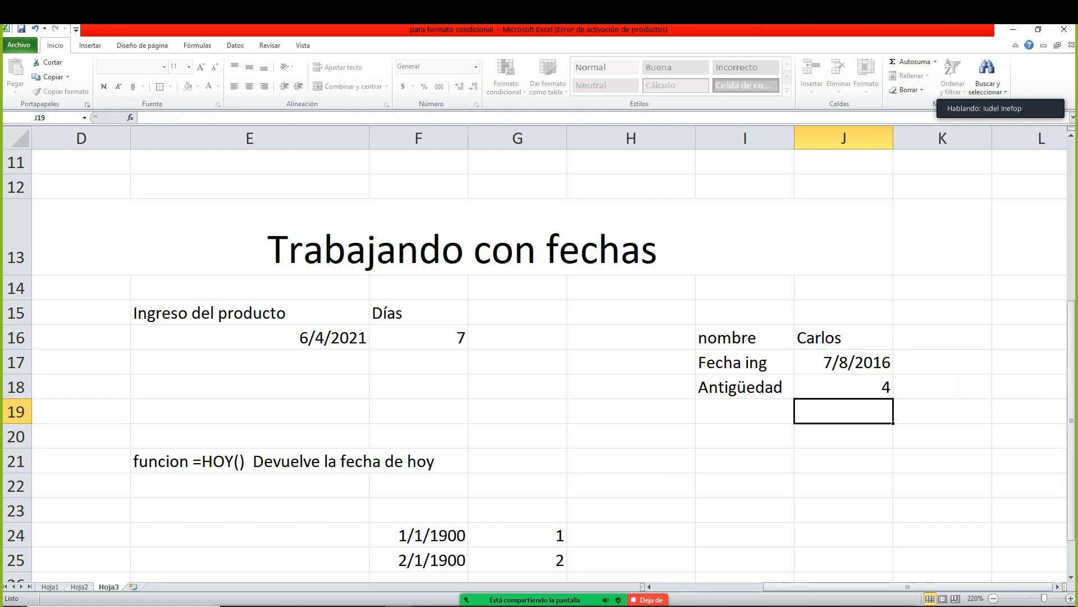
- Examine the parts of the ENTERO seniority formula in J18 without changing it
key(Up)
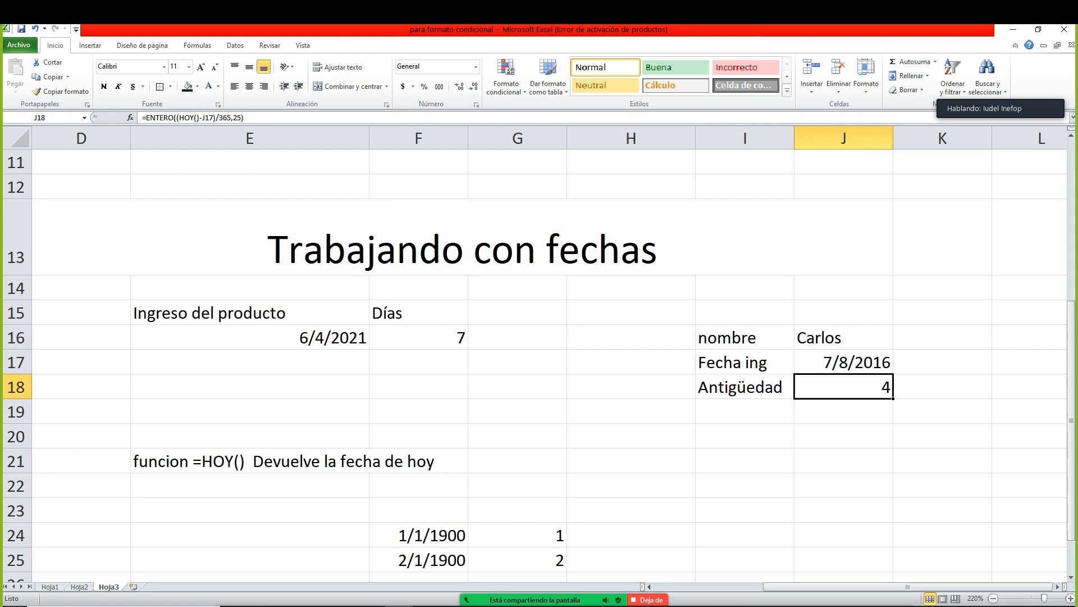
key(F2)
key(Left)
key(Left)
key(Left)
key(Left)
key(Left)
key(Left)
key(Left)
key(Left)
key(Left)
key(Left)
key(Left)
key(Left)
key(Left)
key(Left)
key(Left)
key(Left)
key(Left)
key(Left)
key(Left)
key(Left)
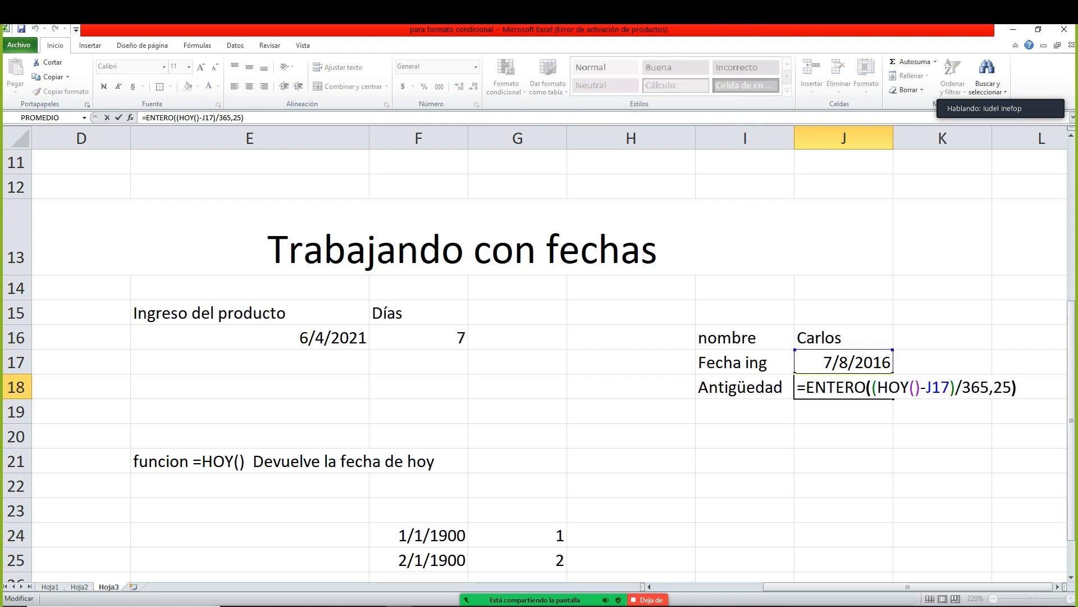
key(Right)
key(Right)
key(Right)
key(Right)
key(Right)
key(Right)
key(Right)
key(Right)
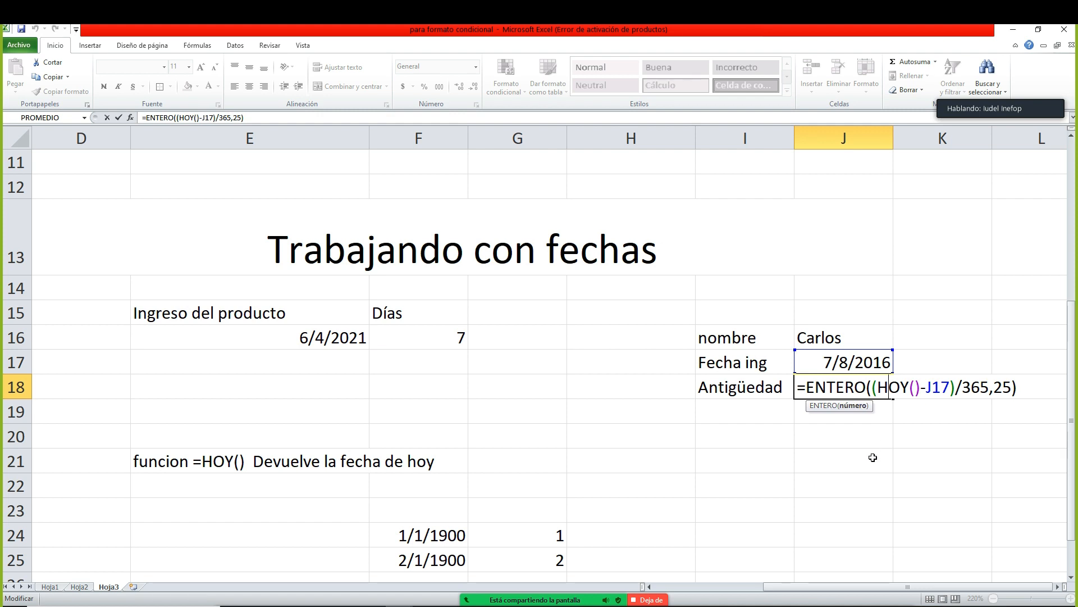
key(Return)
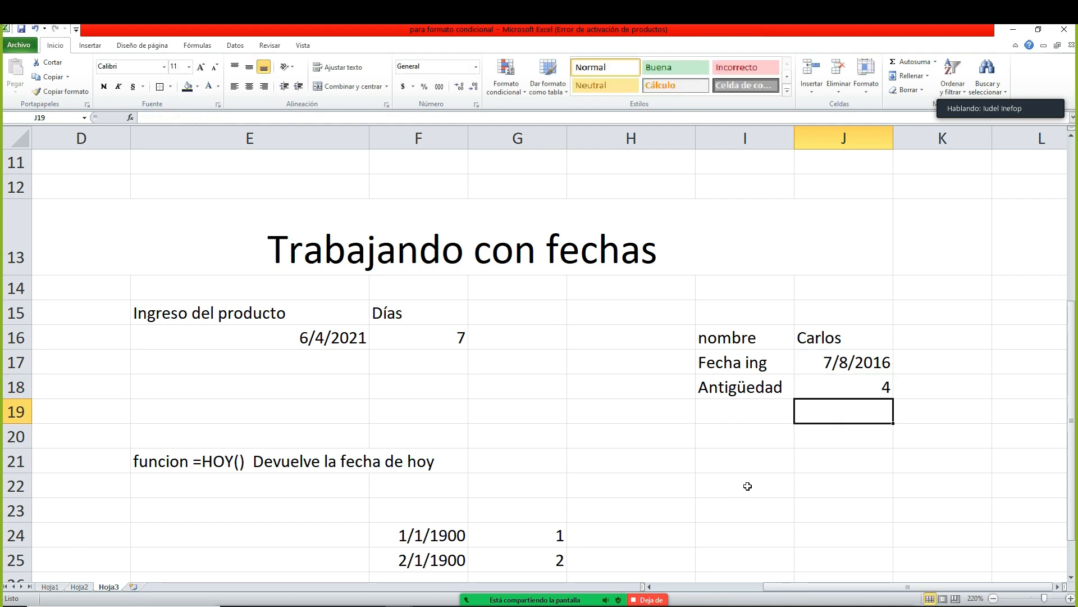
- Review the seniority data in column J, the product entry date in E16 and the elapsed-days formula in F16
key(Up)
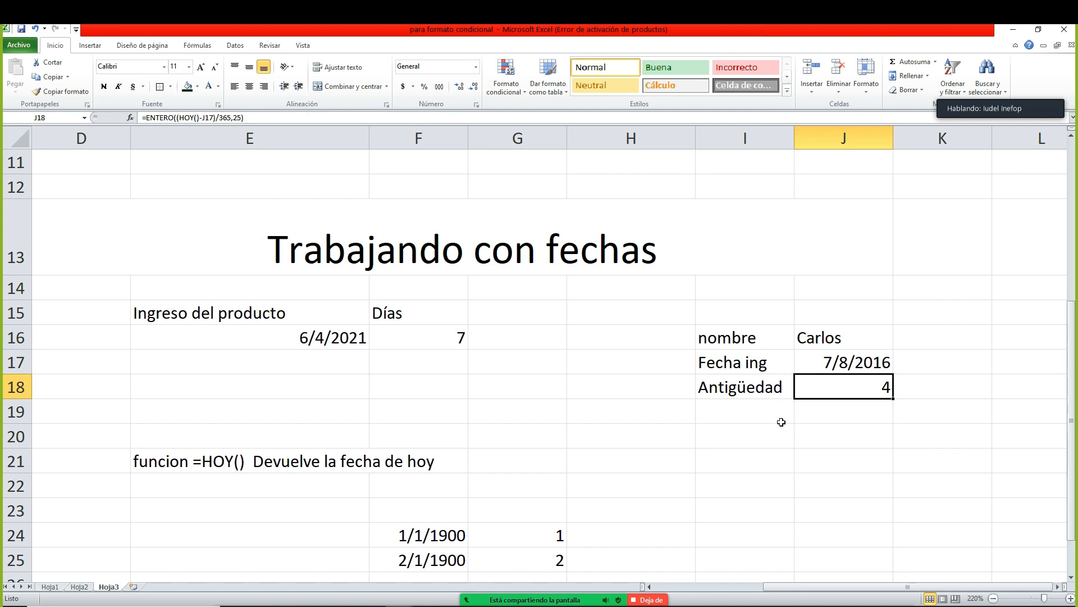
key(Up)
key(Down)
key(Up)
key(Down)
click(745, 362)
click(631, 337)
key(Up)
key(Left)
key(Left)
key(Down)
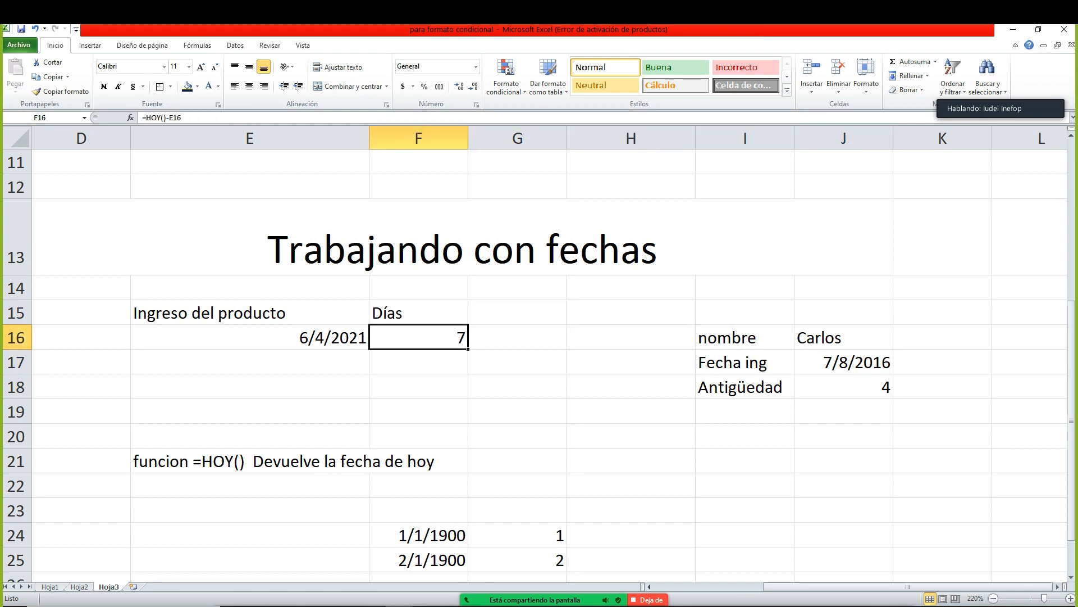
click(249, 337)
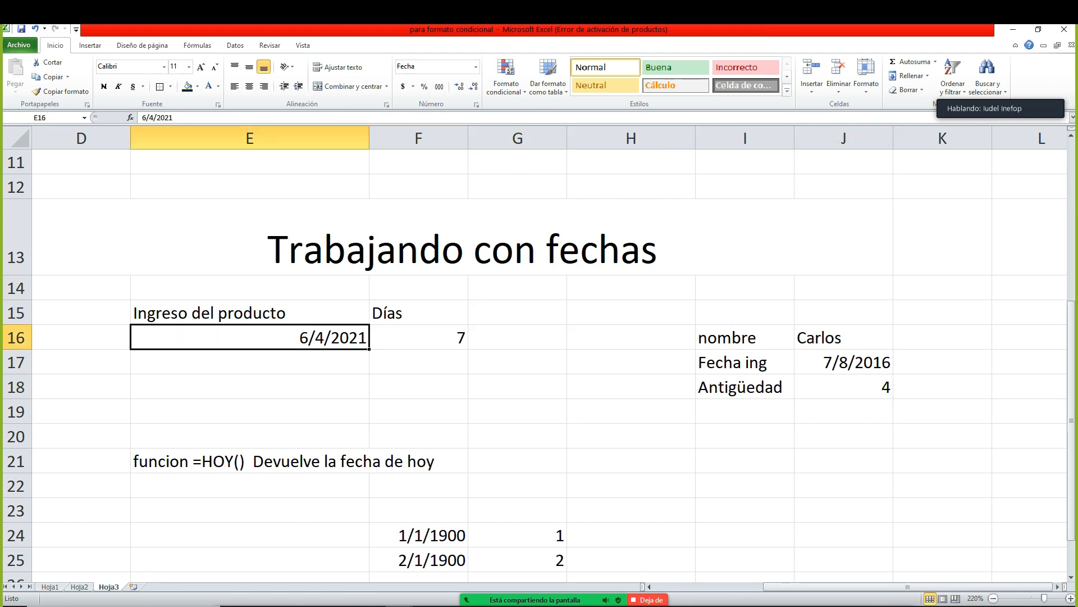
key(Up)
key(Down)
key(Right)
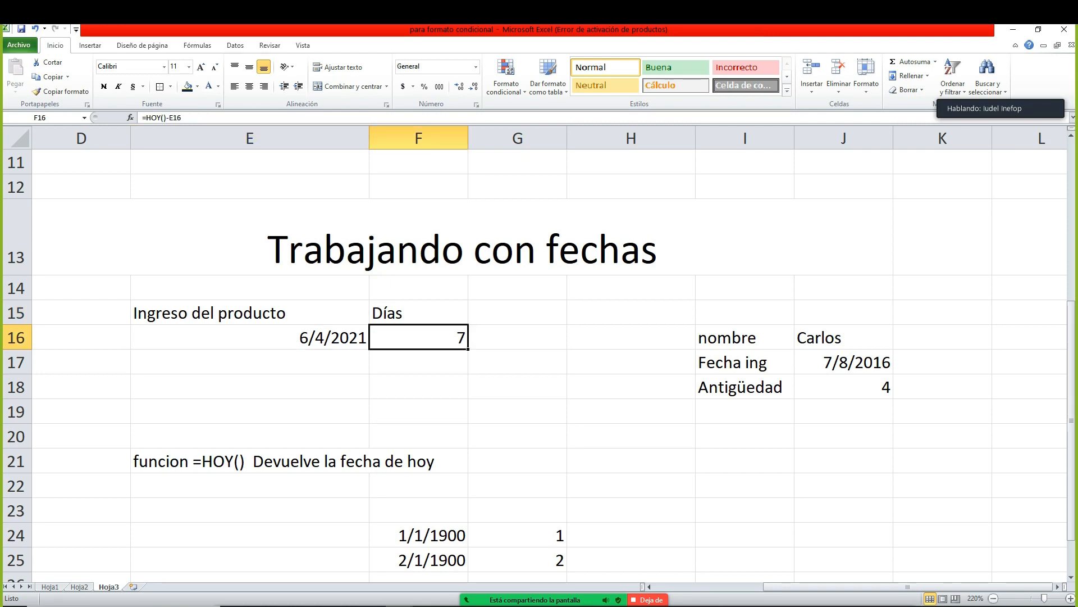
click(249, 338)
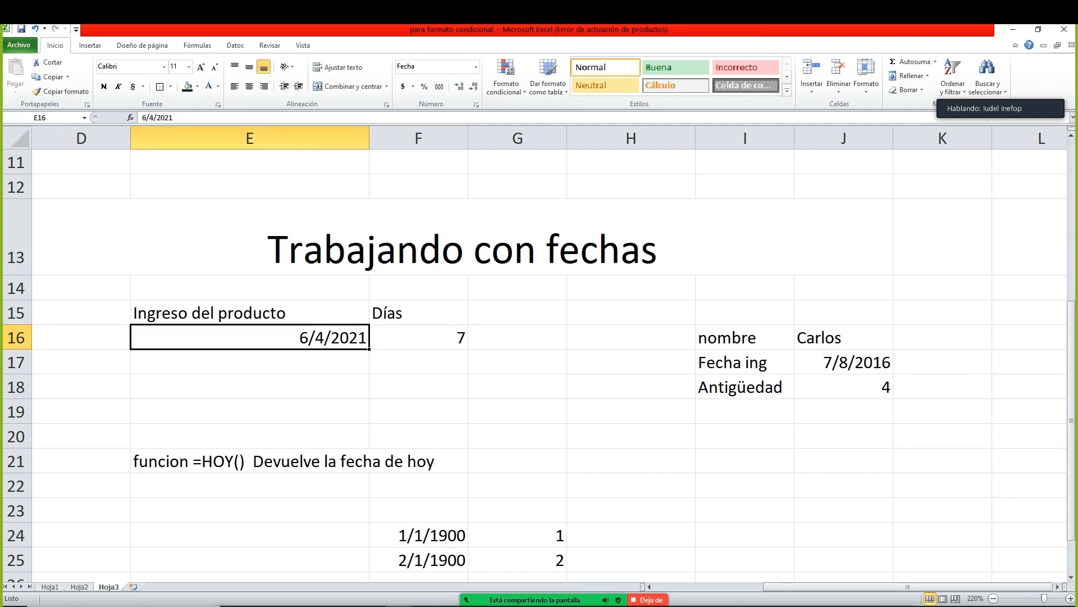
click(419, 338)
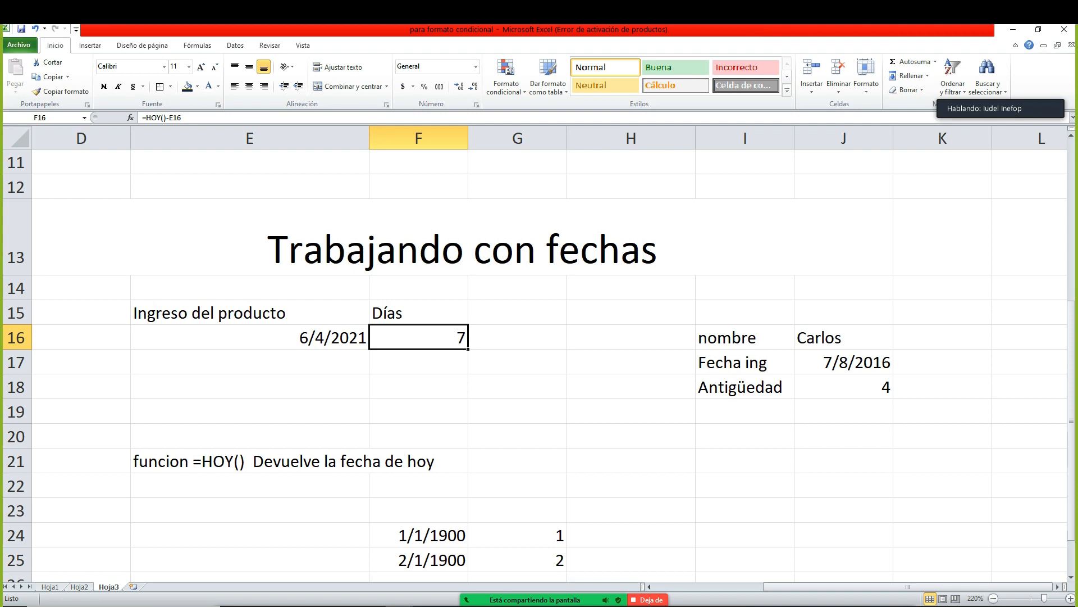
click(349, 364)
key(Down)
key(Down)
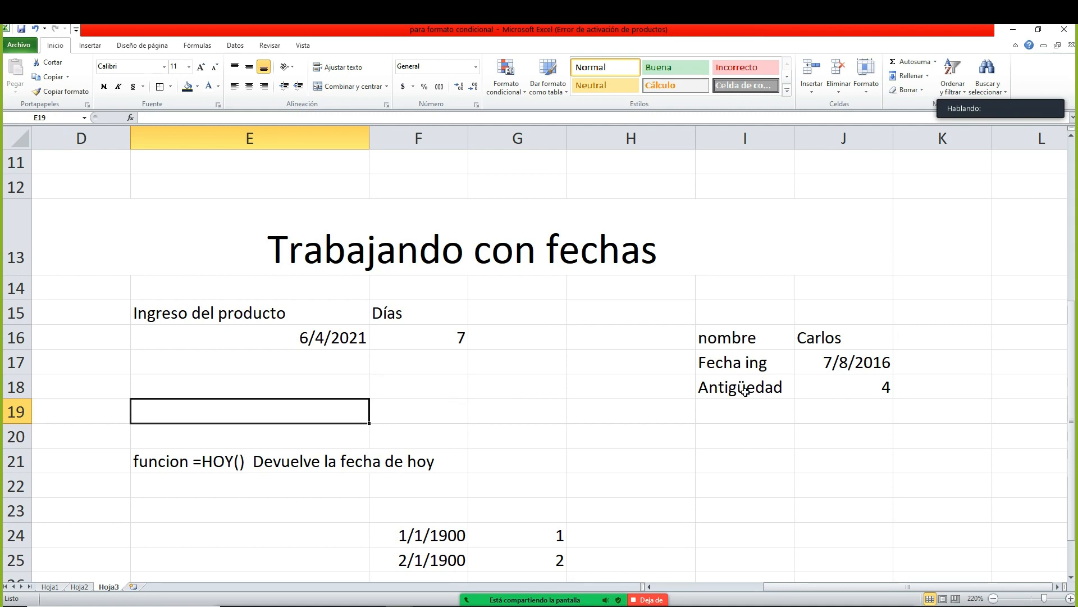
- Show the seniority formula in J18 as text by inserting a space before its equals sign
click(797, 362)
double_click(823, 362)
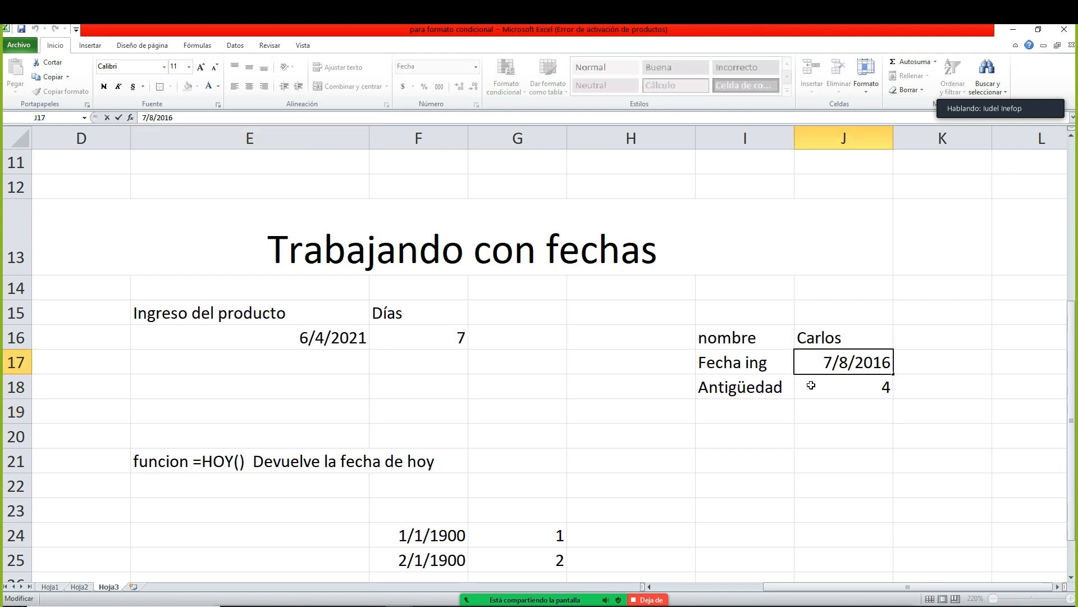
click(816, 390)
double_click(817, 391)
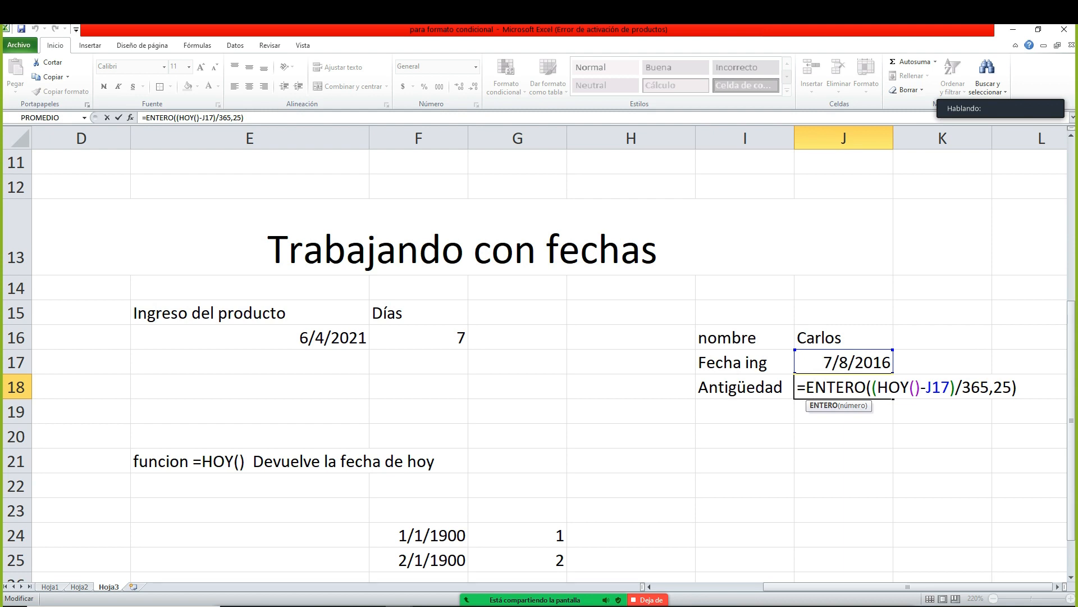
key(Home)
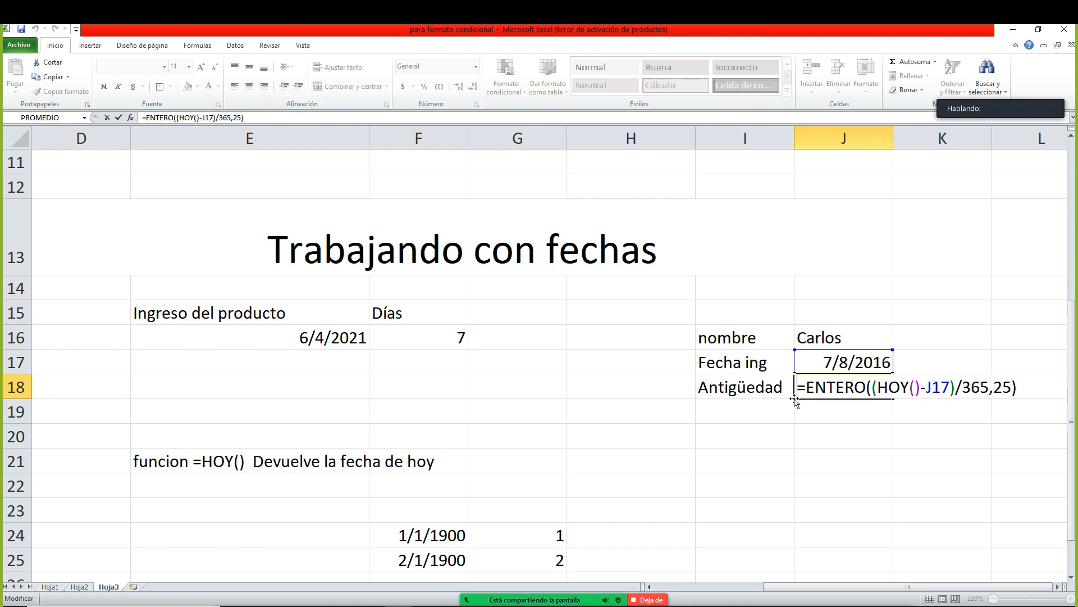
key(Return)
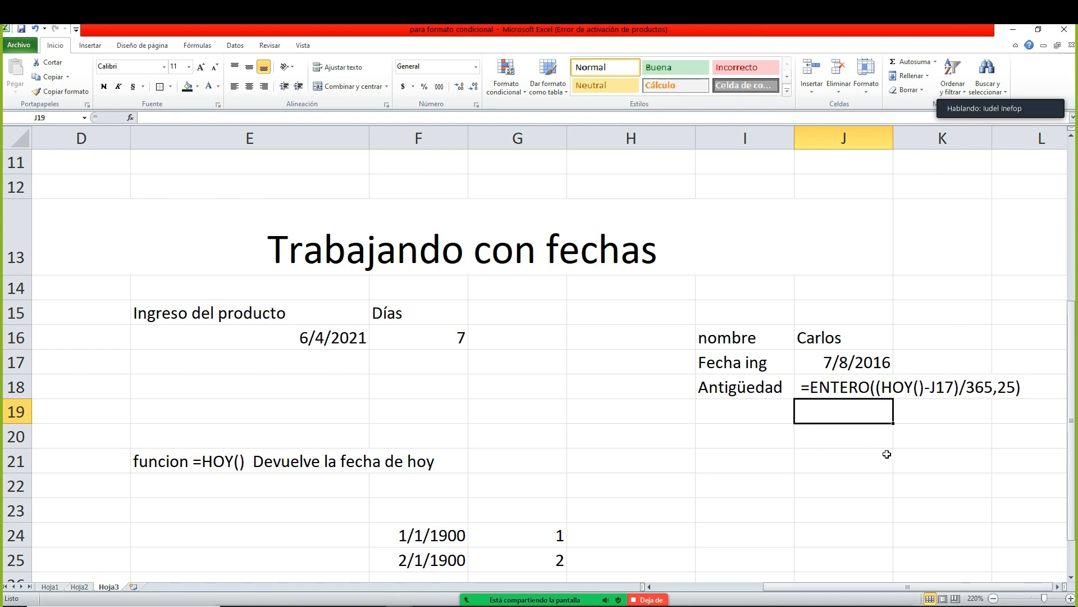
click(712, 559)
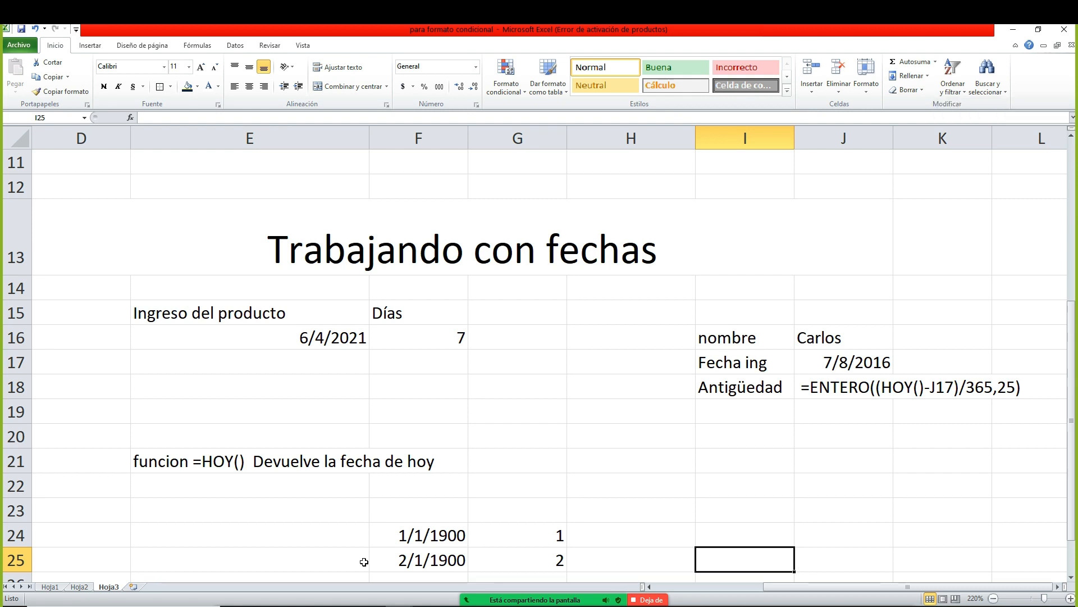
- Stop sharing the screen in the Zoom meeting and turn the camera on
mouse_move(710, 597)
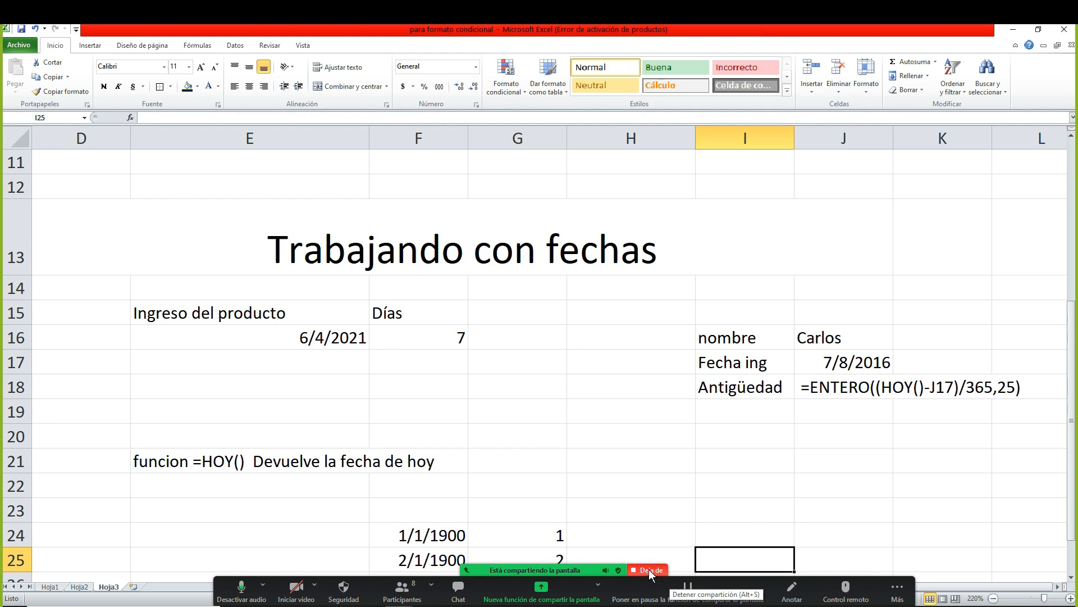
click(648, 569)
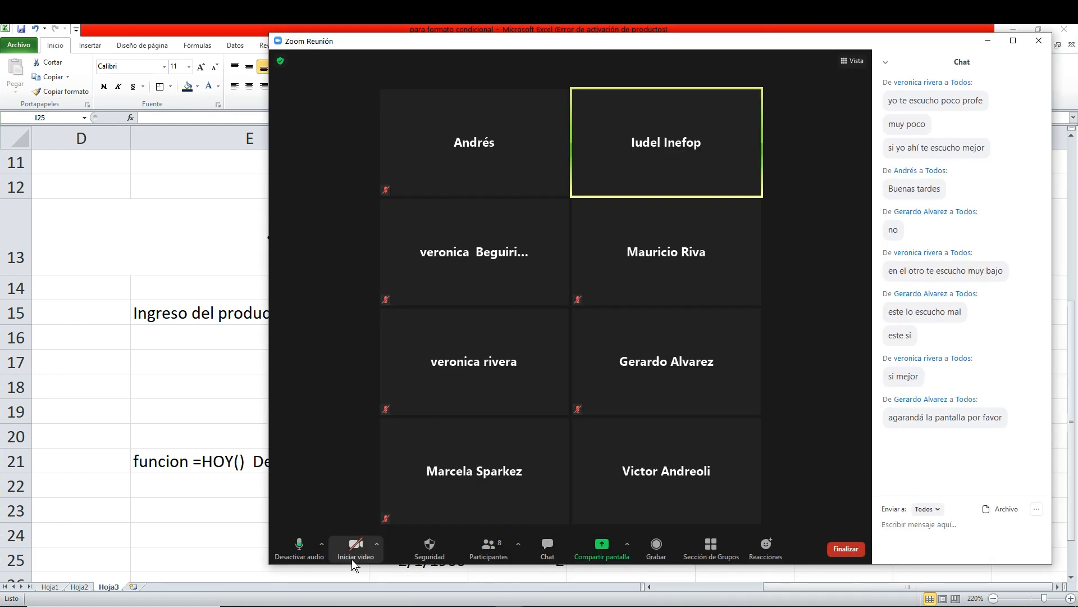
click(354, 559)
mouse_move(398, 605)
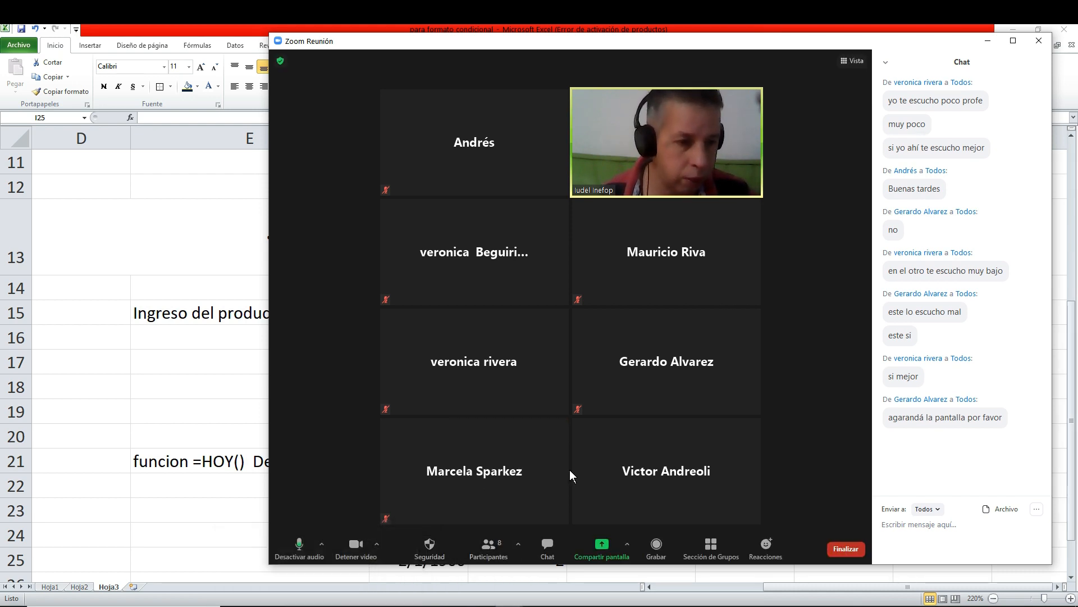
- Turn the Zoom camera off and share the screen with the Excel workbook again
click(348, 546)
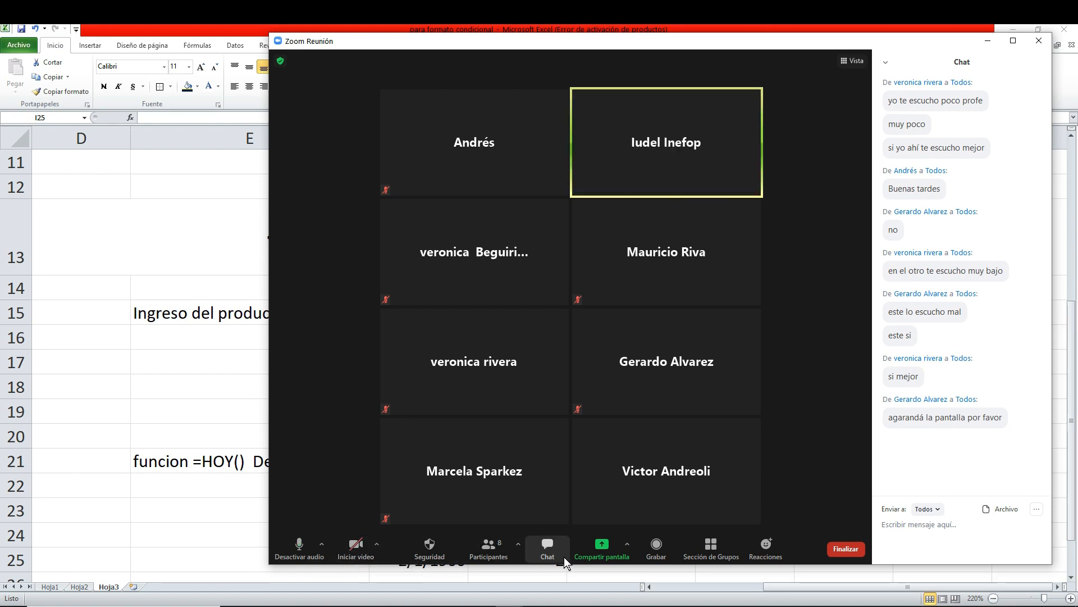
click(601, 546)
double_click(355, 265)
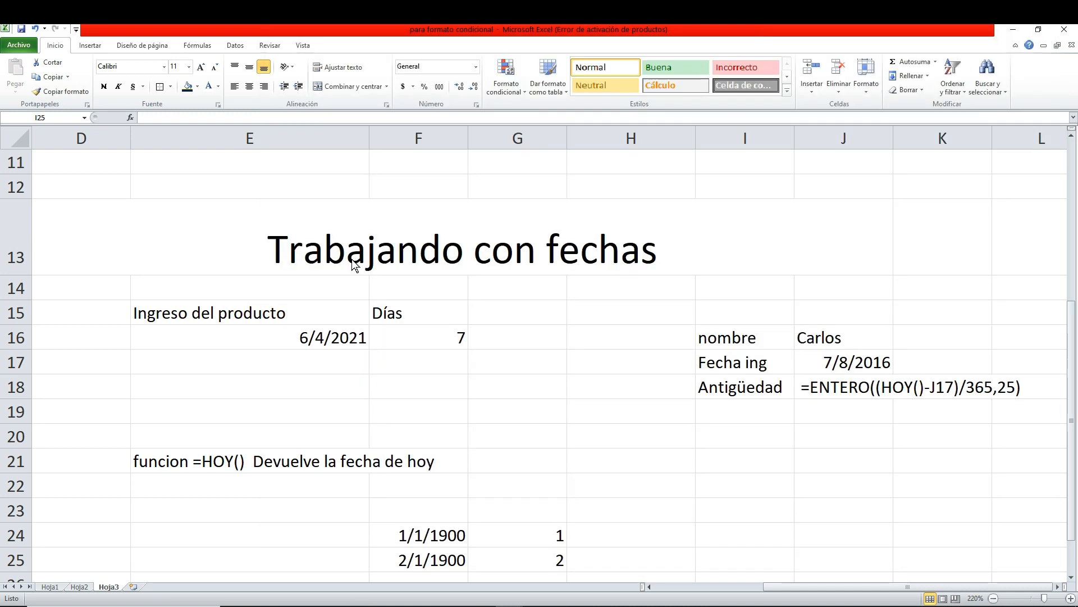
- Add a new blank worksheet after Hoja3 in the workbook
click(133, 586)
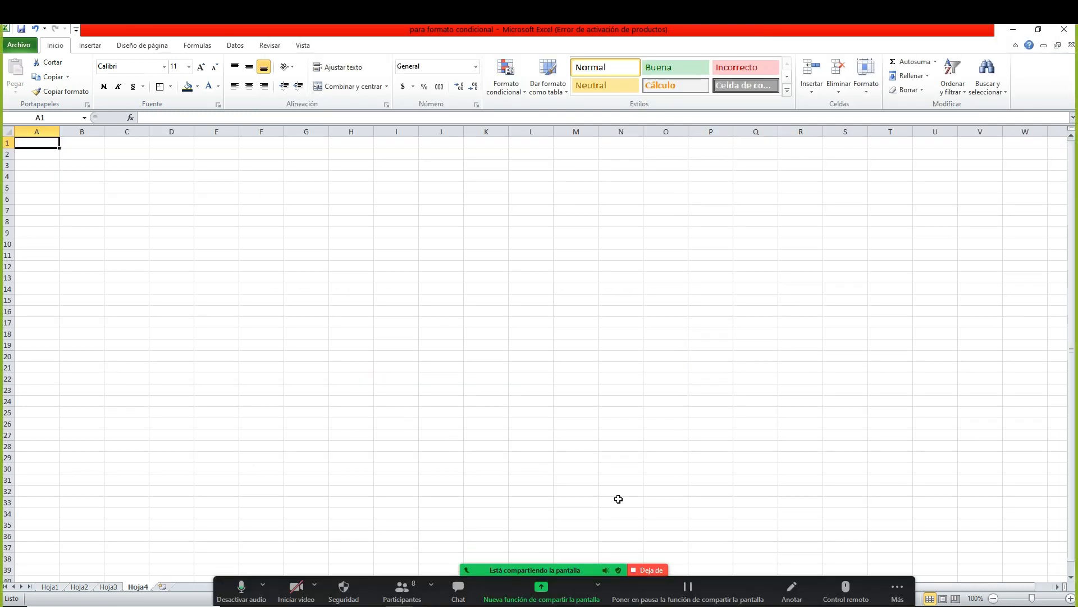
click(1071, 598)
click(1071, 598)
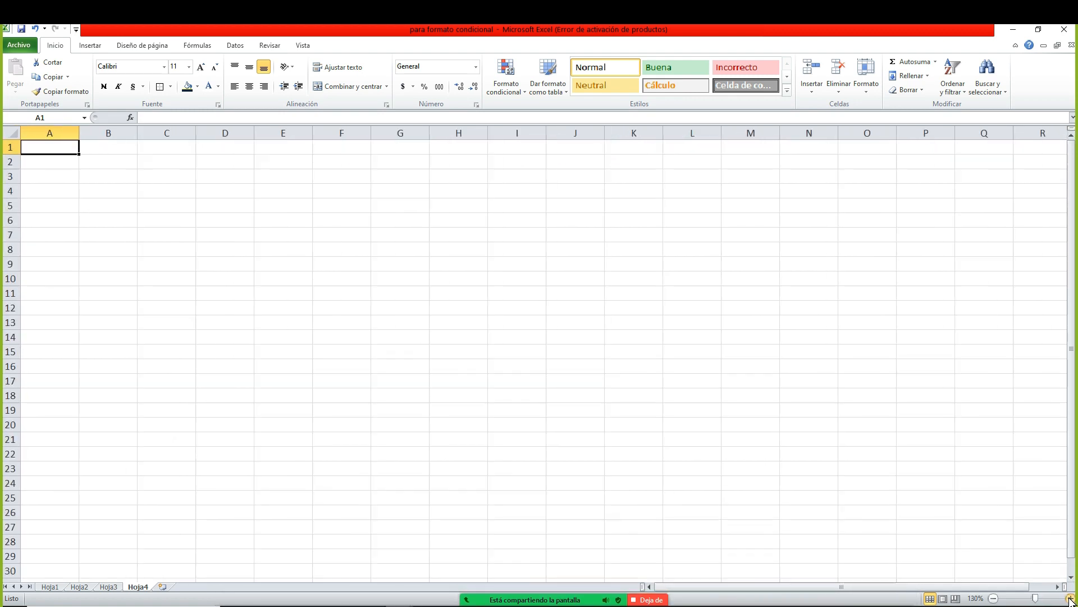
- Enter the headers Vendedor in A1 and Fecha ing in B1 of Hoja4
click(1071, 599)
click(1071, 599)
click(1071, 598)
click(1071, 598)
click(1071, 598)
click(1071, 598)
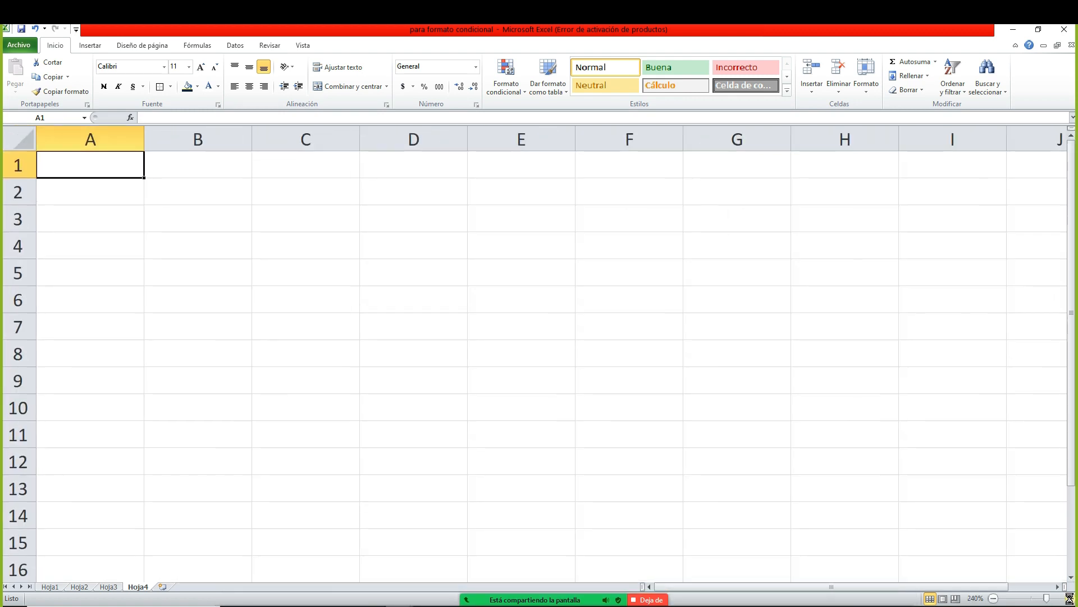
click(1071, 598)
click(1071, 598)
click(1071, 598)
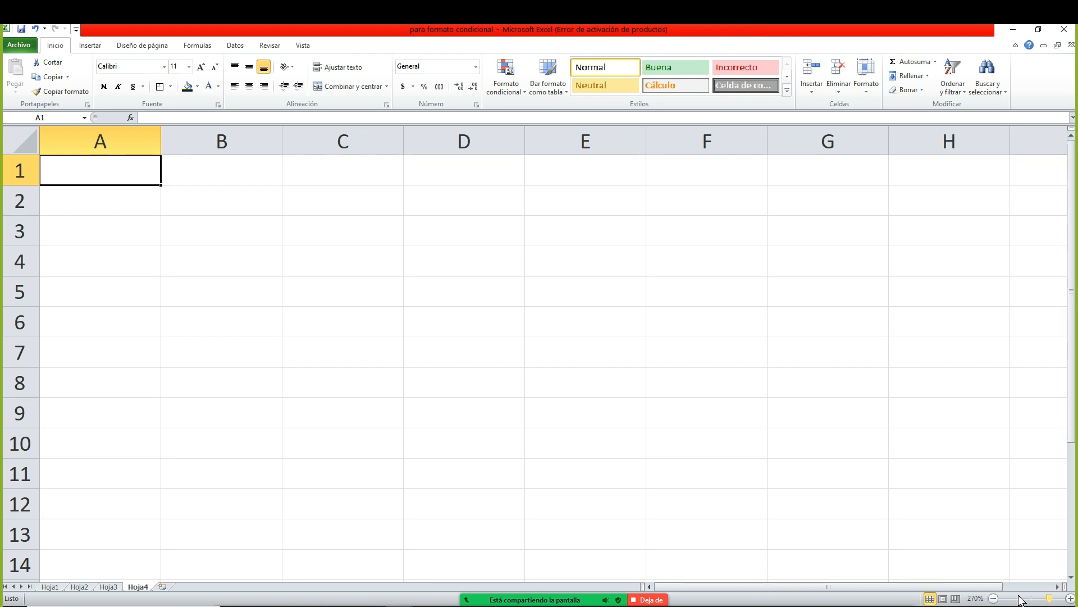
text(V)
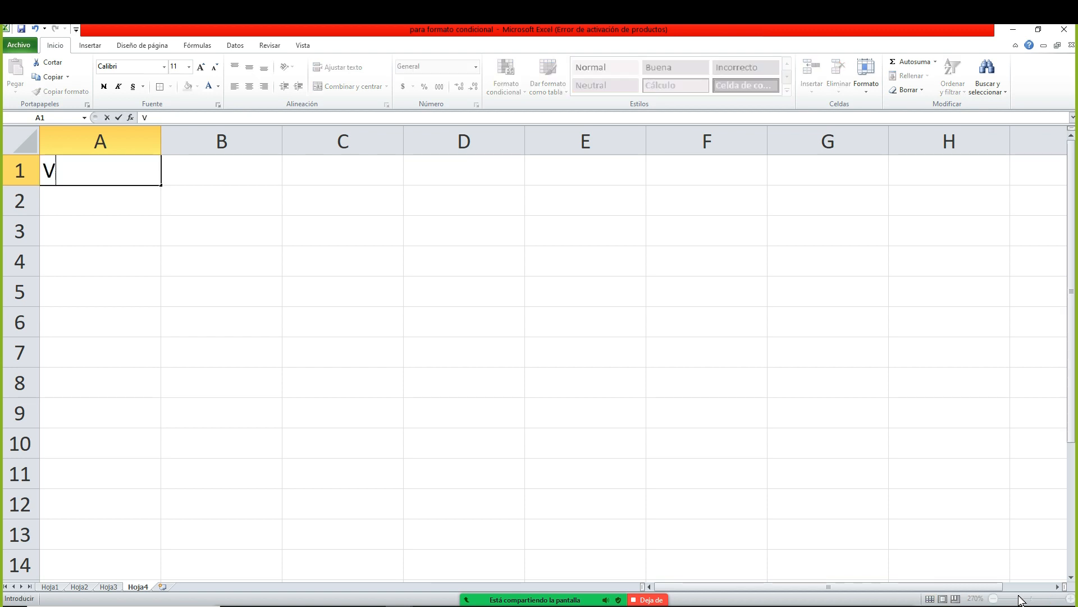
text(endedor)
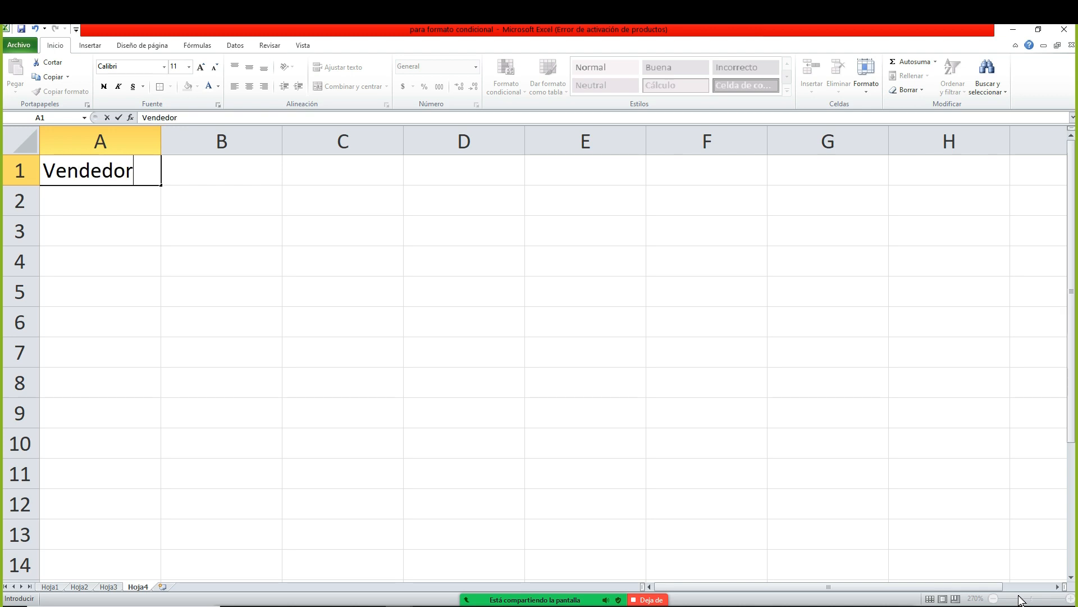
key(Tab)
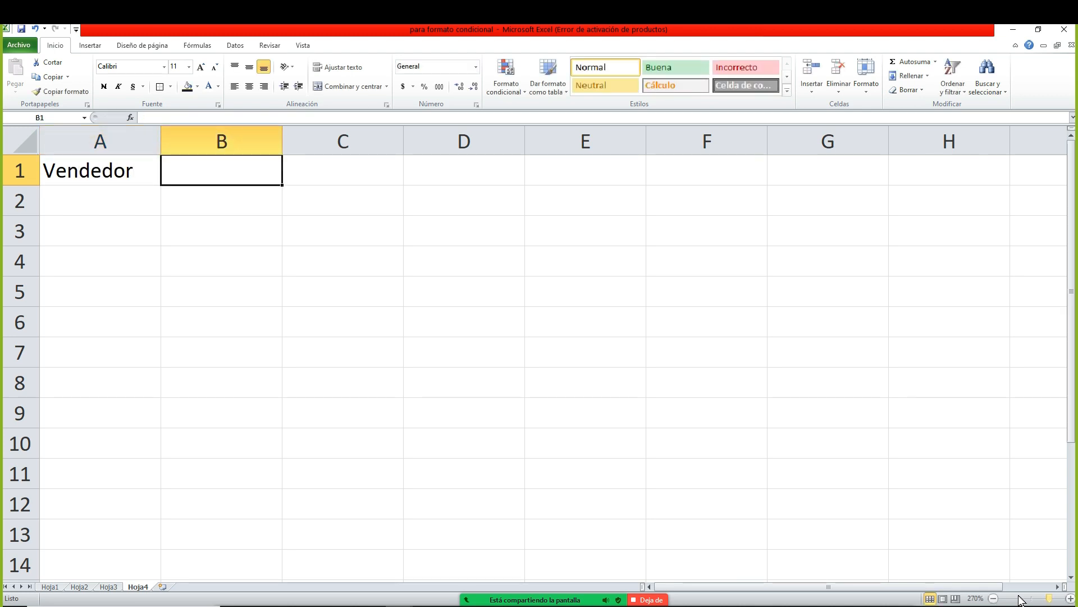
text(Fecha ing)
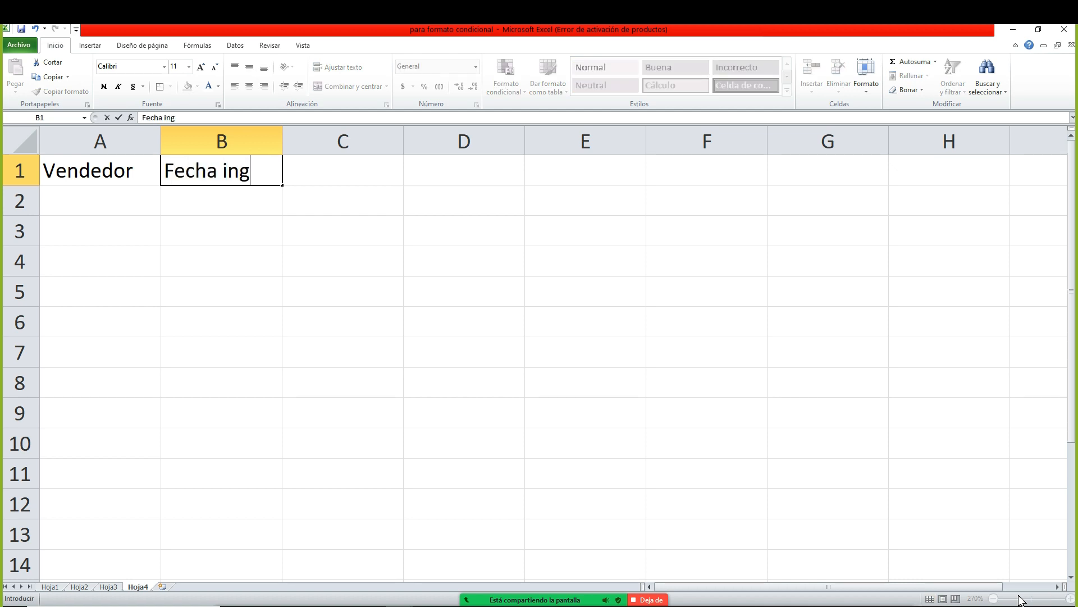
key(Return)
key(Up)
key(Right)
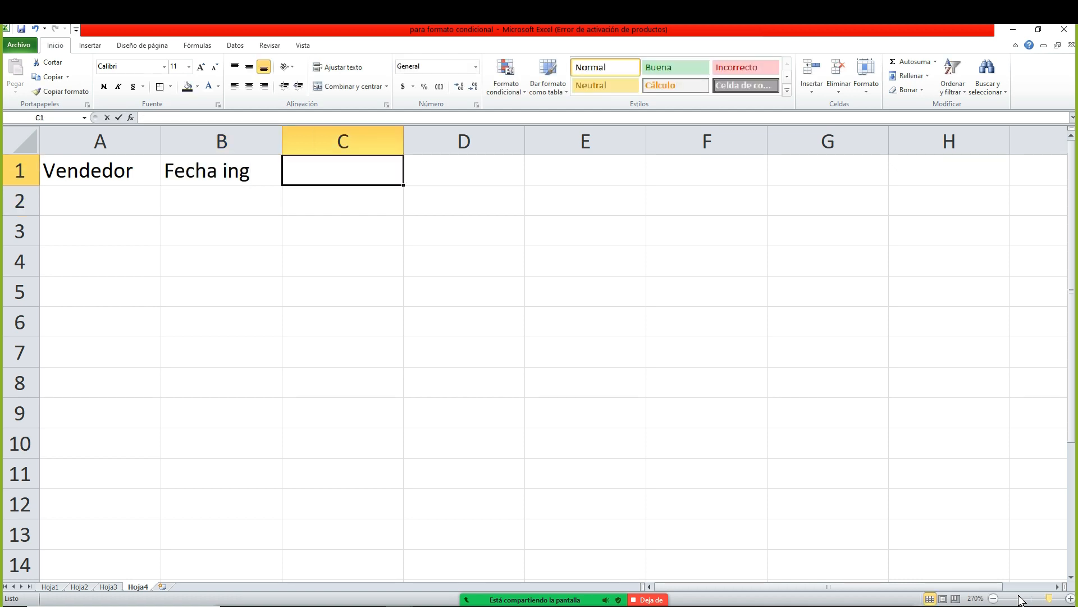
- Add the headers Venta in C1 and Comisión in D1
text(Venta)
key(Tab)
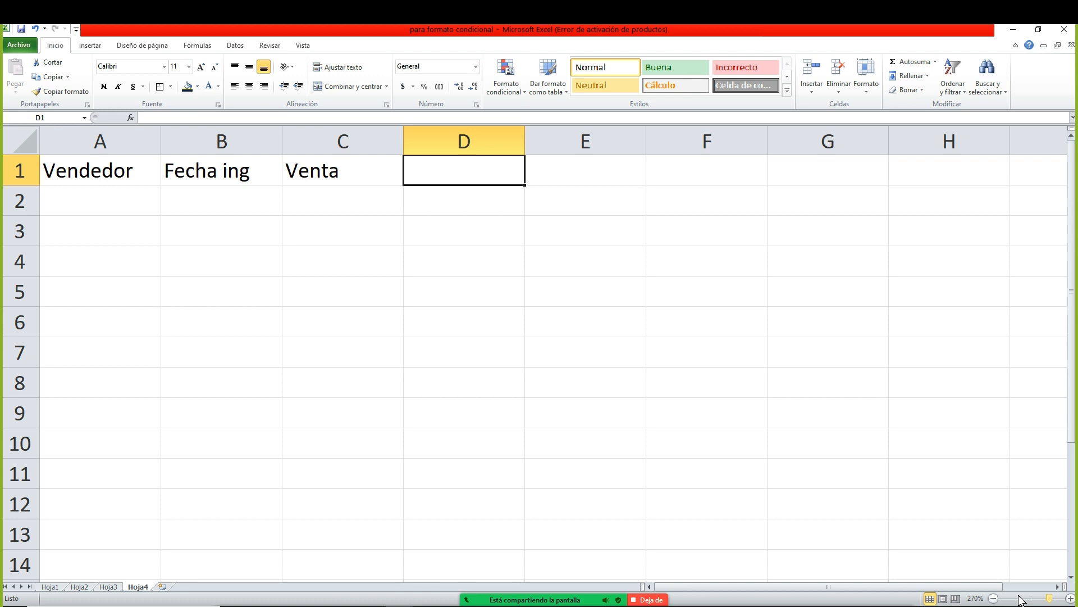
text(Comisi)
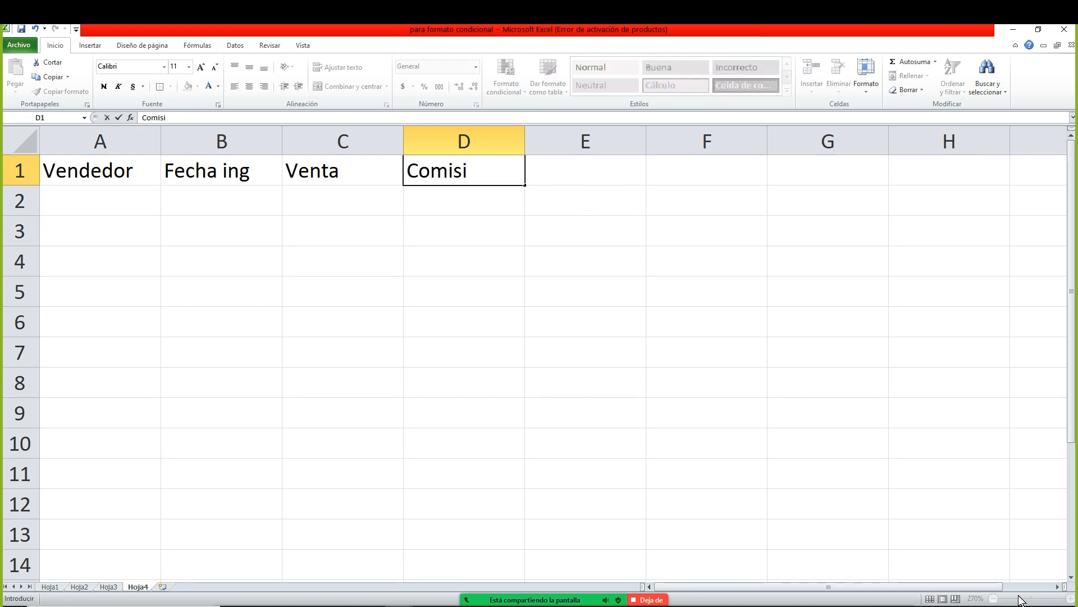
text(ón)
key(Return)
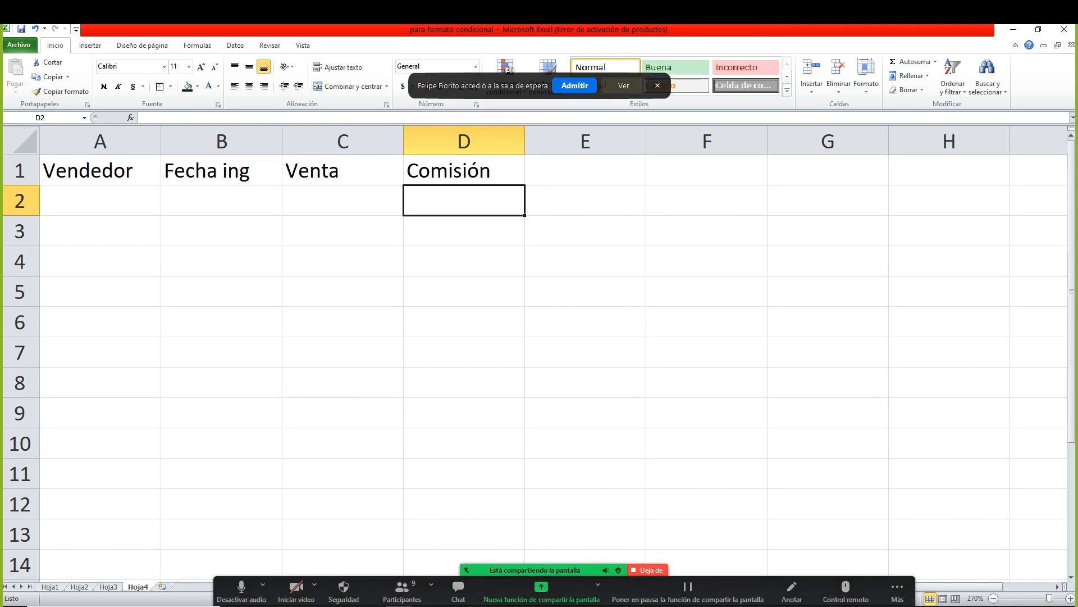
- Admit the waiting participant to the Zoom meeting and mute all participants, still allowing them to unmute themselves
click(575, 86)
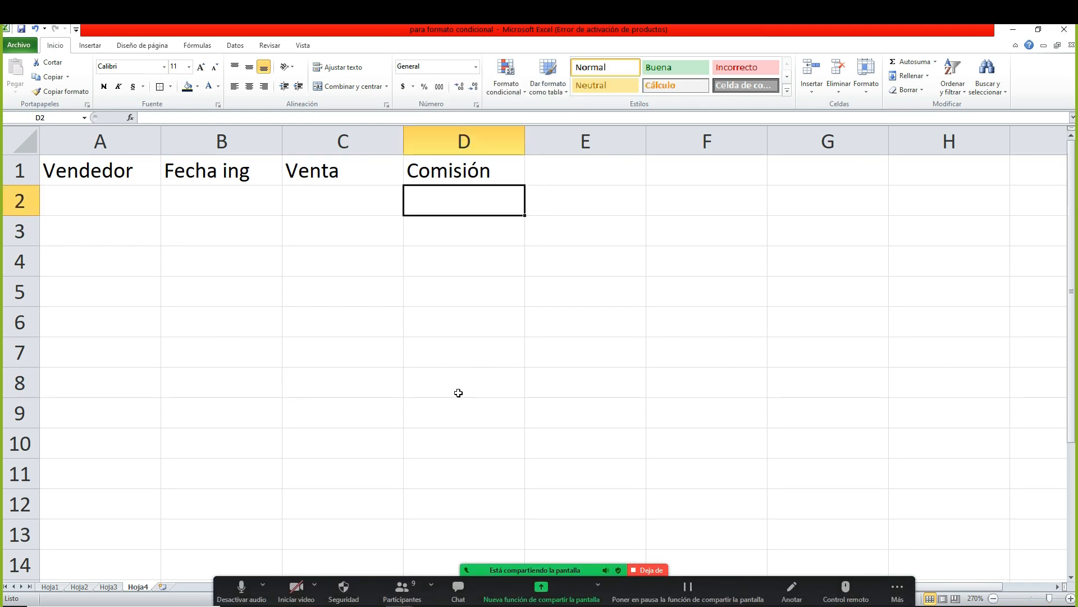
click(430, 589)
click(433, 568)
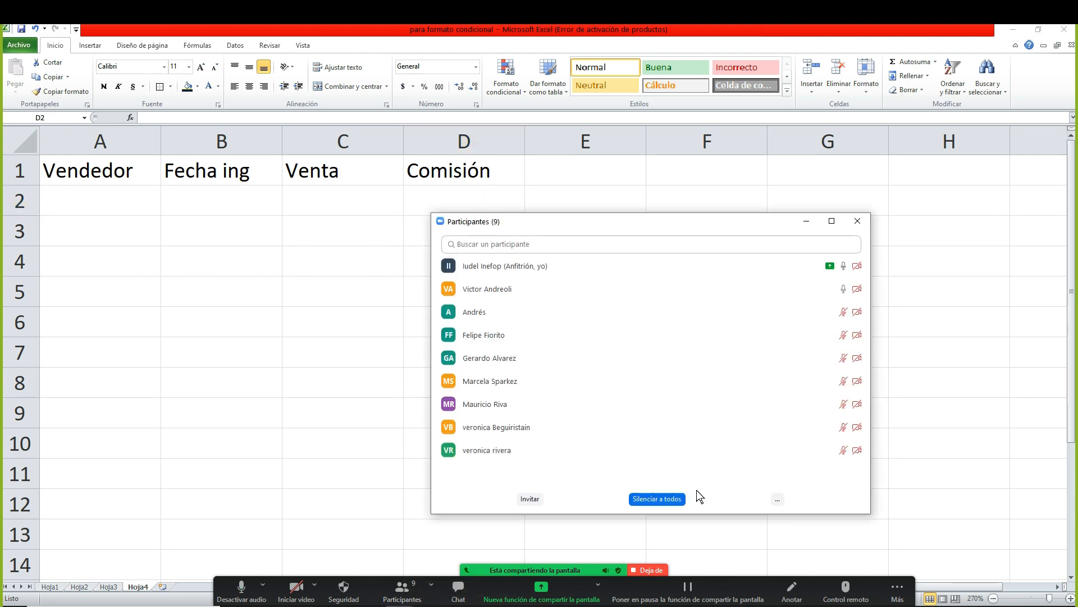
click(665, 497)
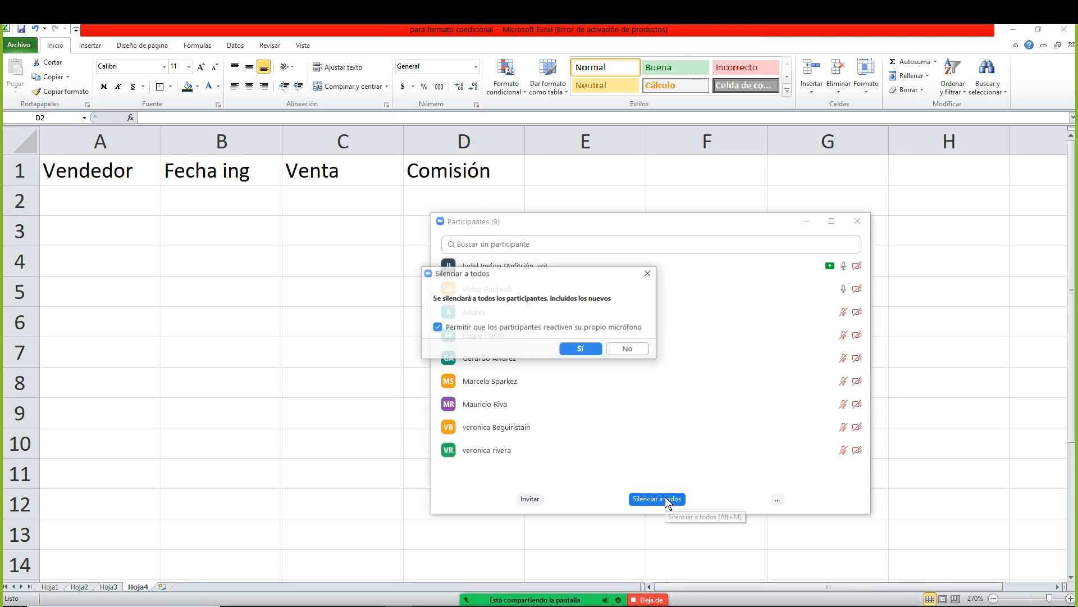
click(578, 349)
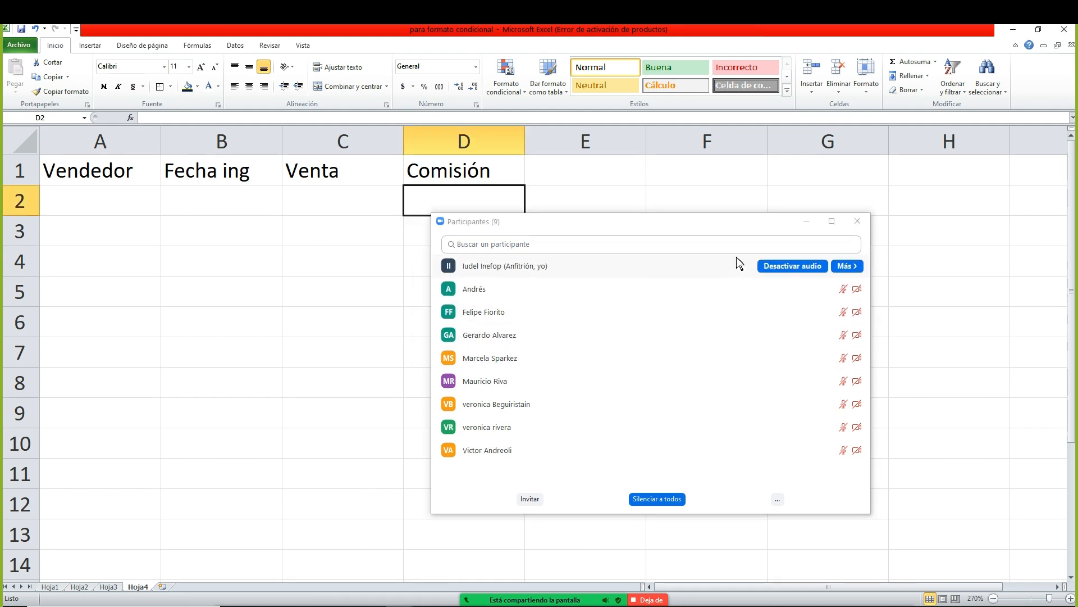
click(817, 223)
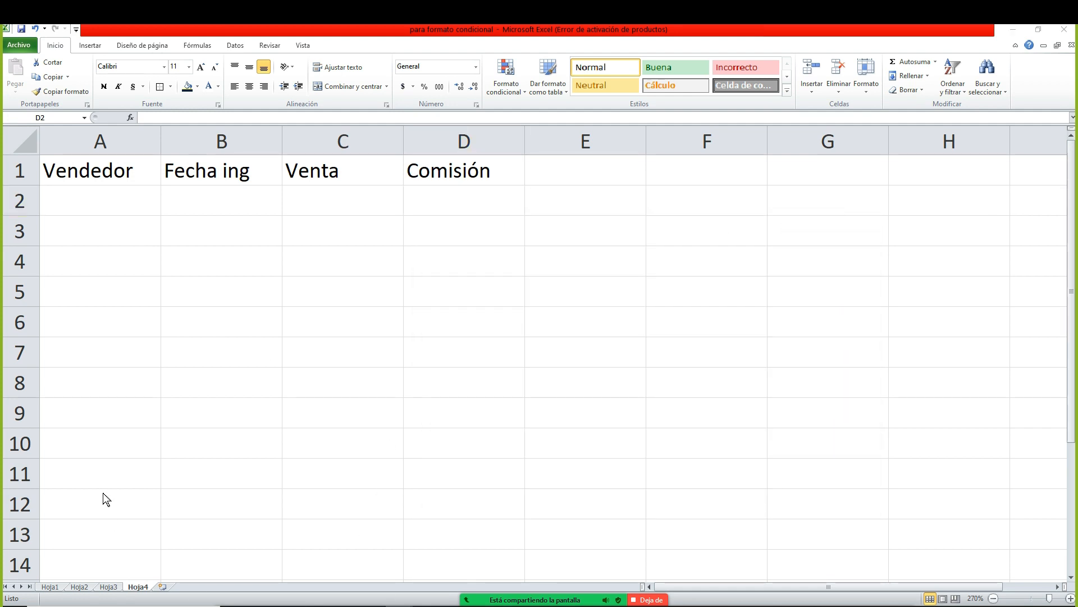
- Enter three sellers' first names in A2:A4 under Vendedor
click(103, 198)
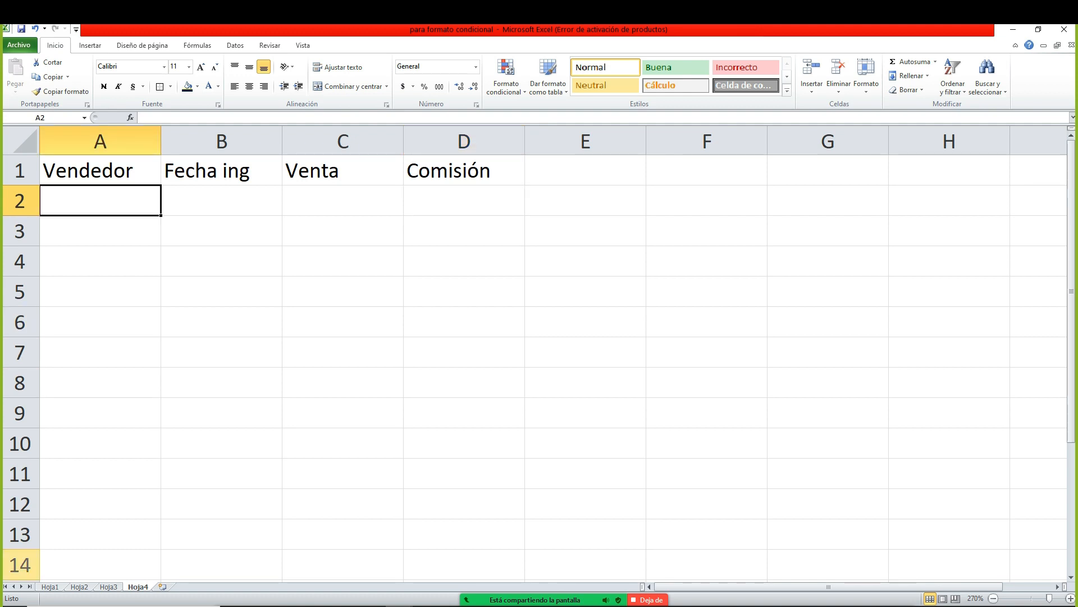
text(Carlos)
key(Return)
text(D)
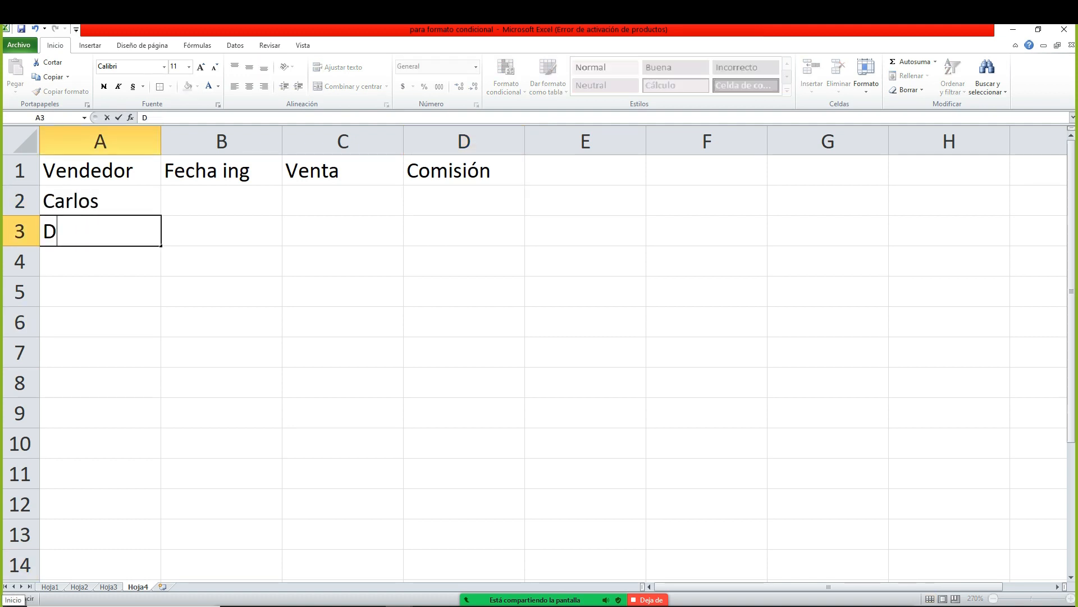
text(aniel)
key(Return)
text(Iván)
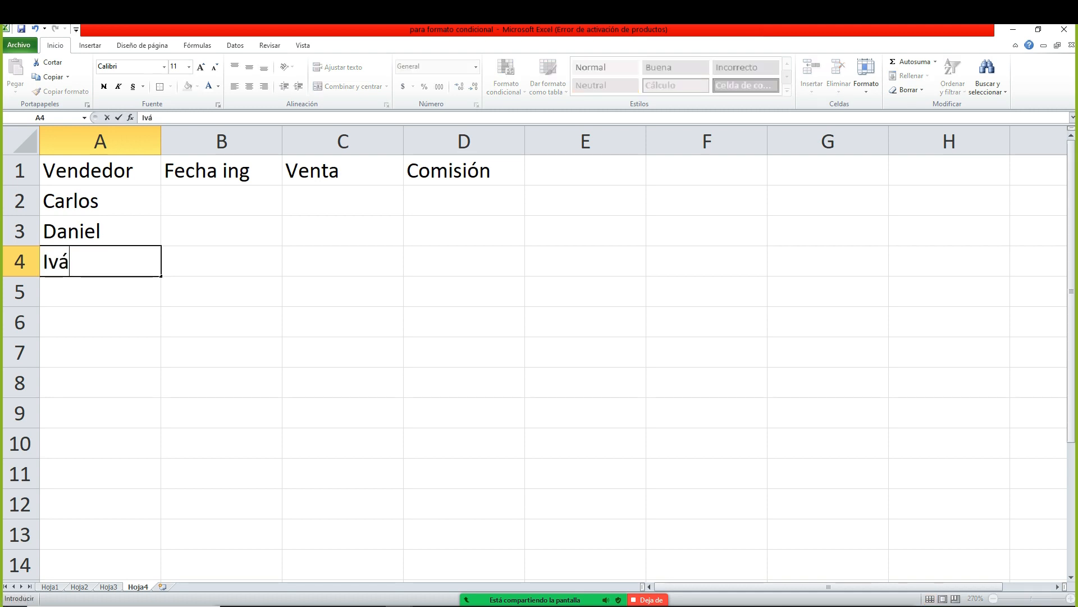
key(Return)
- Clear the three seller names from A2:A4
key(Up)
key(Up)
key(Up)
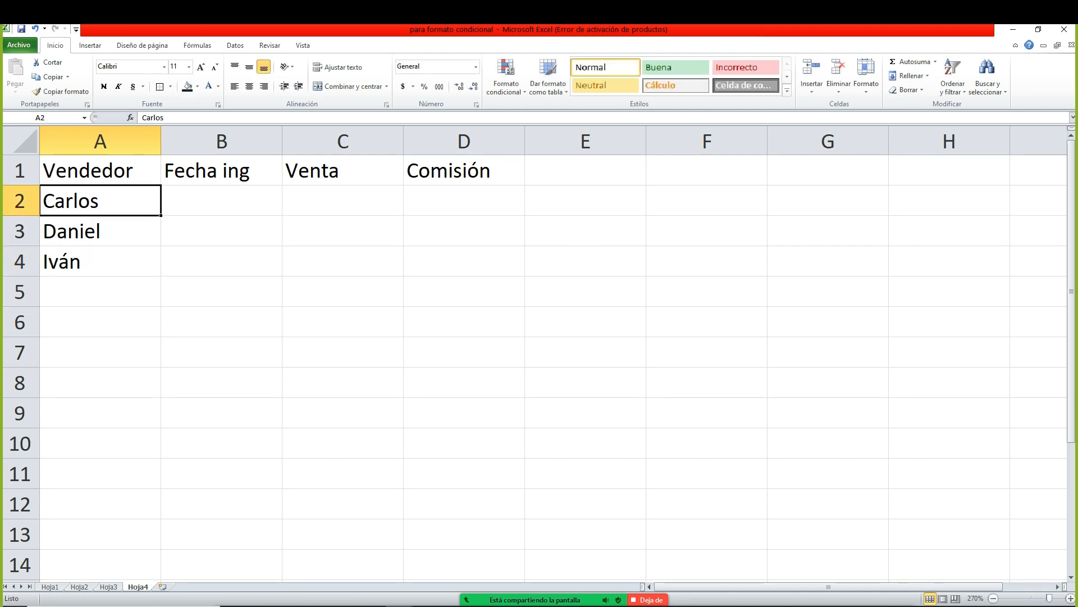
key(shift+Down)
key(shift+Down)
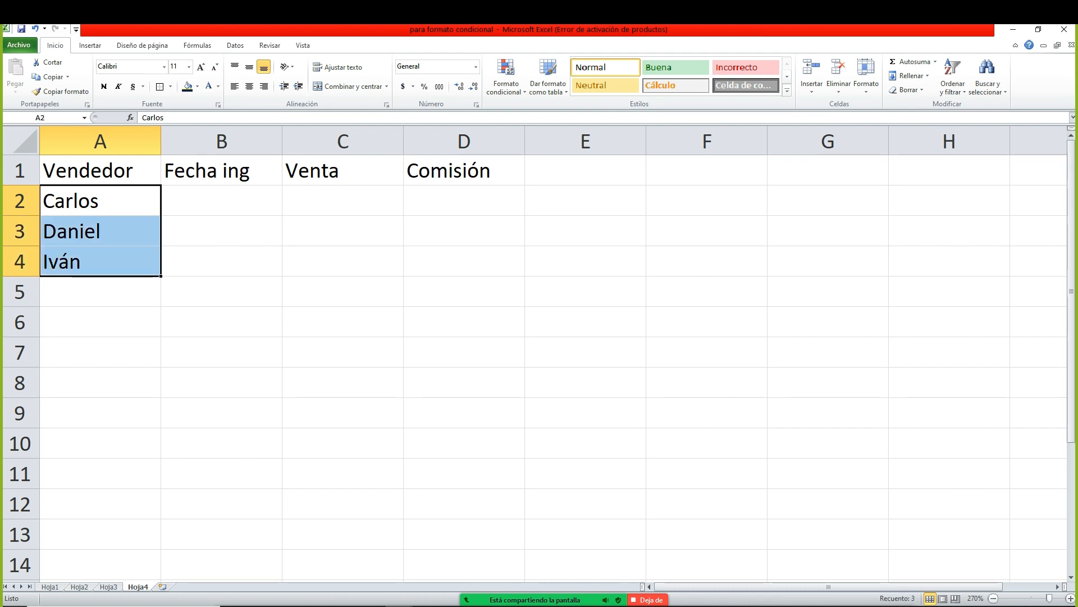
key(Delete)
key(Up)
key(Down)
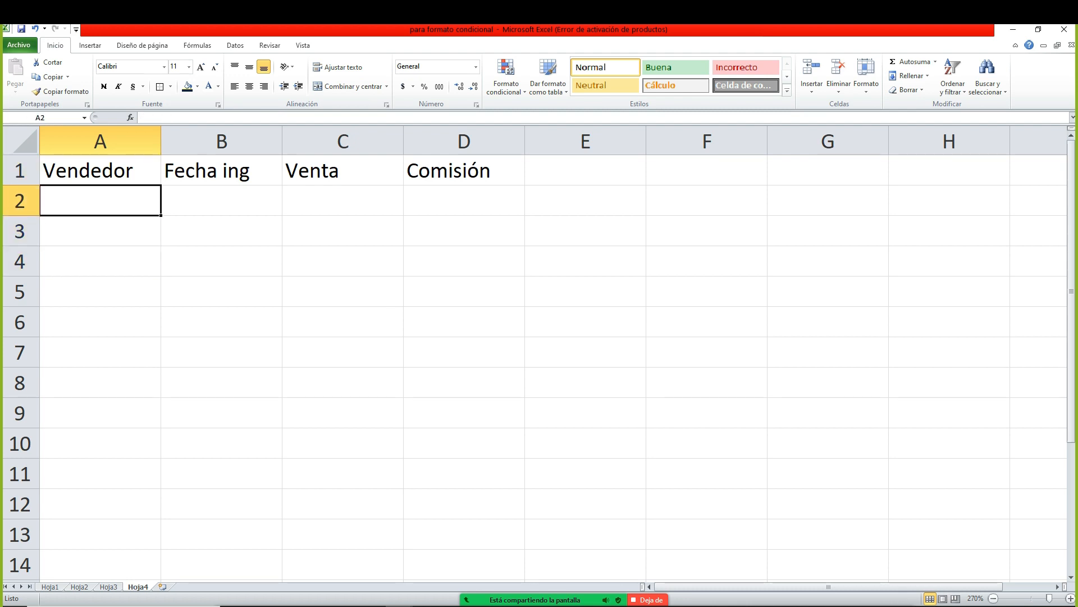
- Start a data validation rule for A2:A4 that allows only values from a list (Lista)
key(shift+Down)
key(shift+Down)
key(shift+Down)
key(shift+Up)
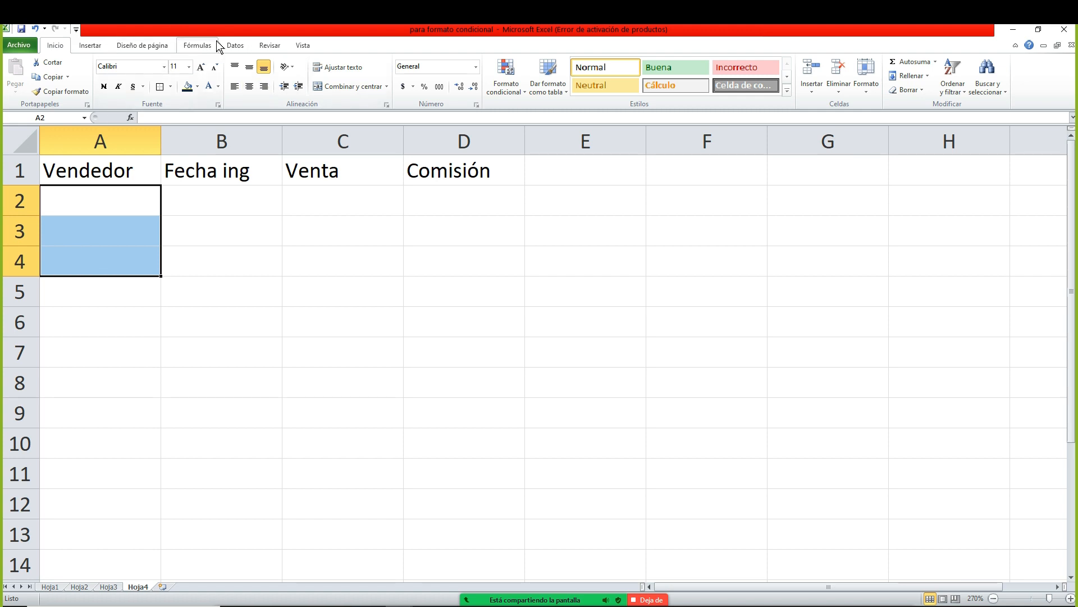
click(234, 45)
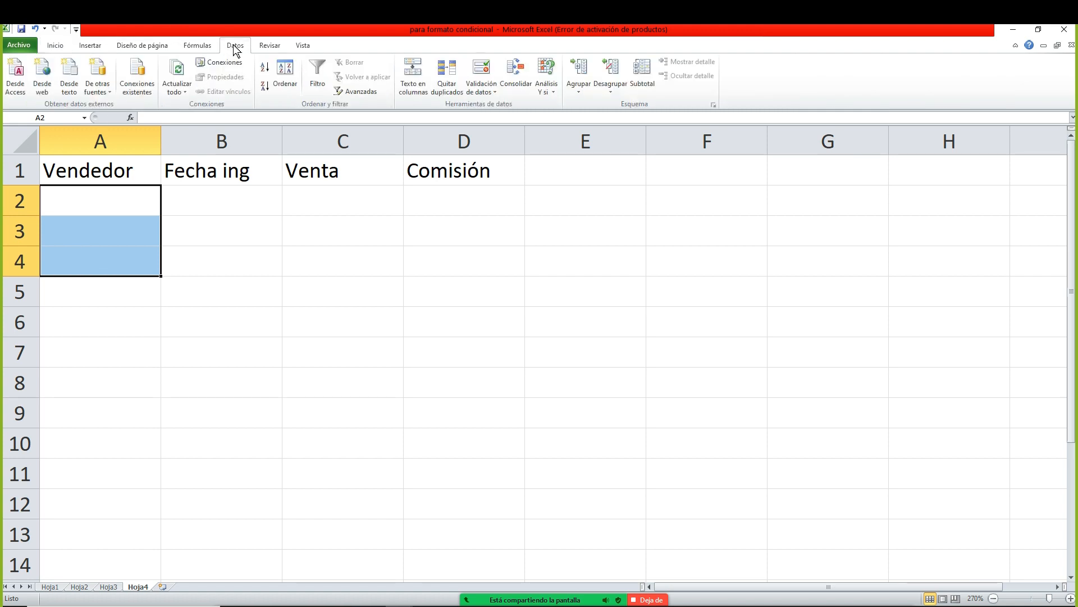
click(480, 70)
click(319, 228)
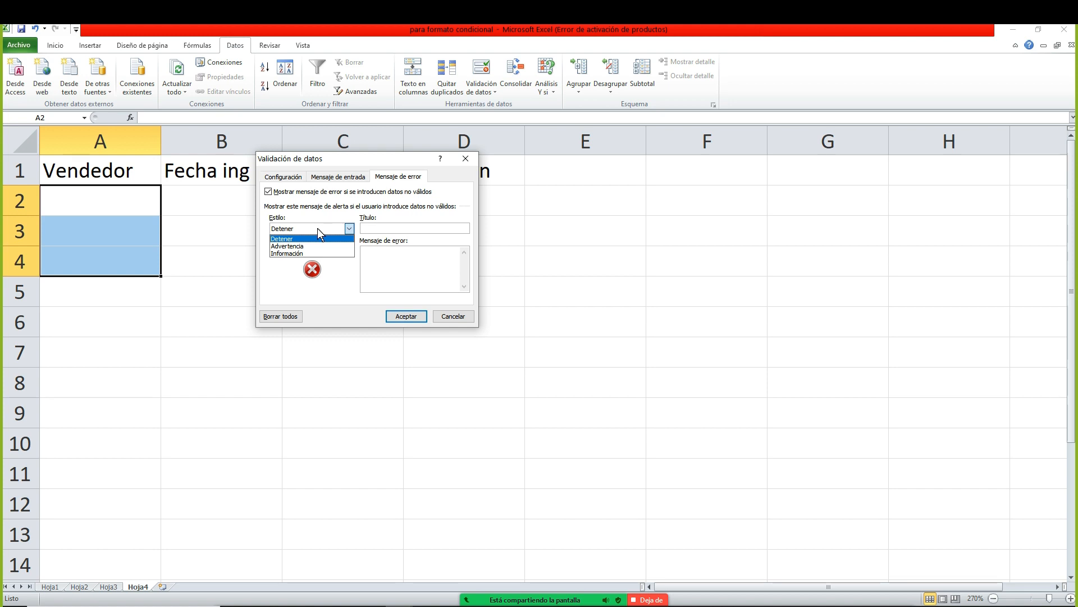
click(318, 228)
click(284, 177)
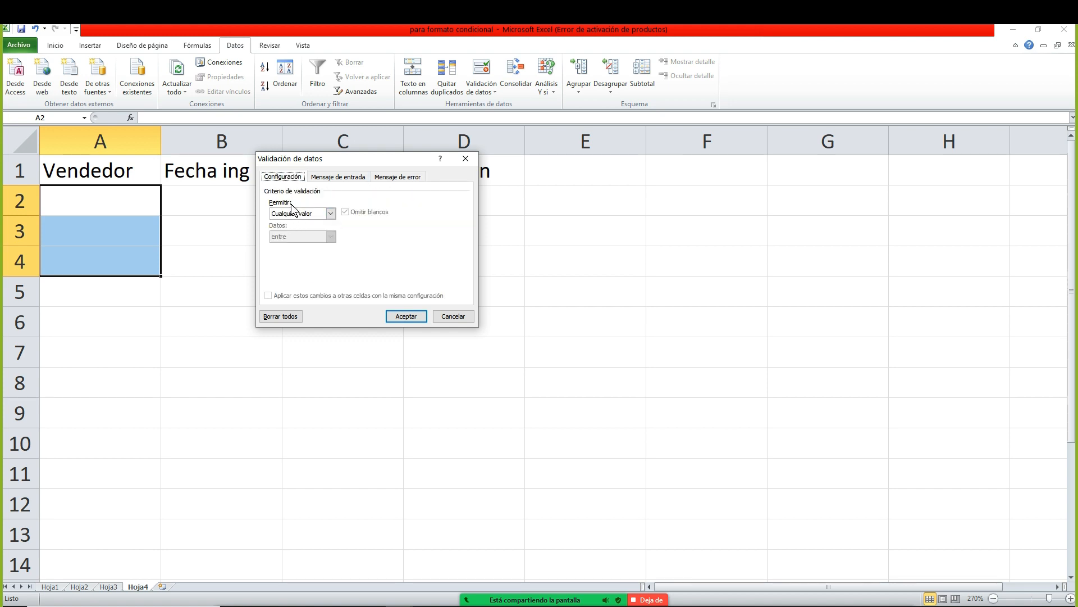
click(293, 212)
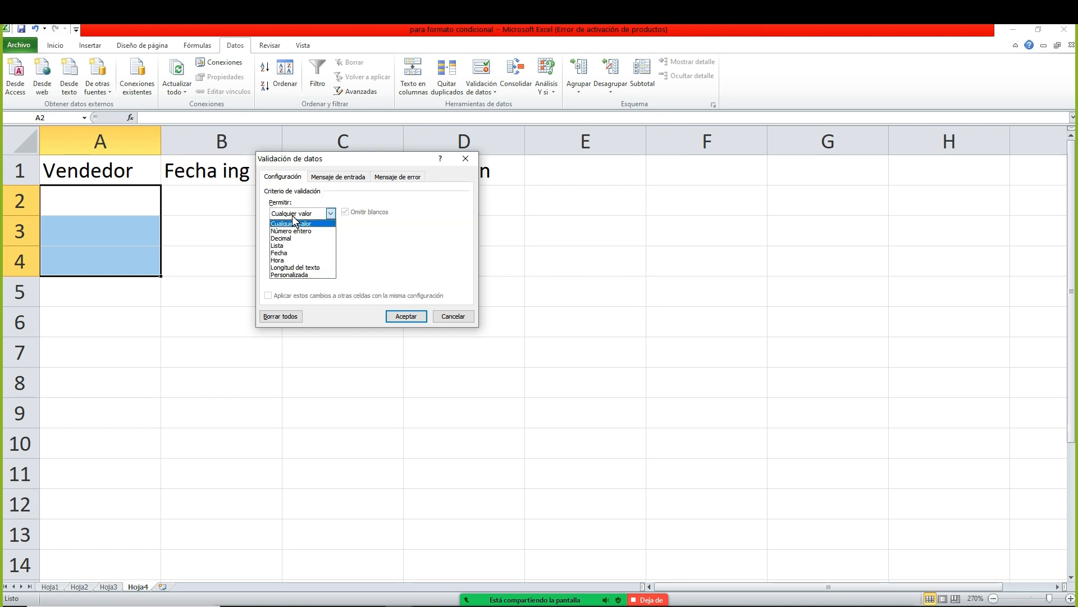
click(294, 245)
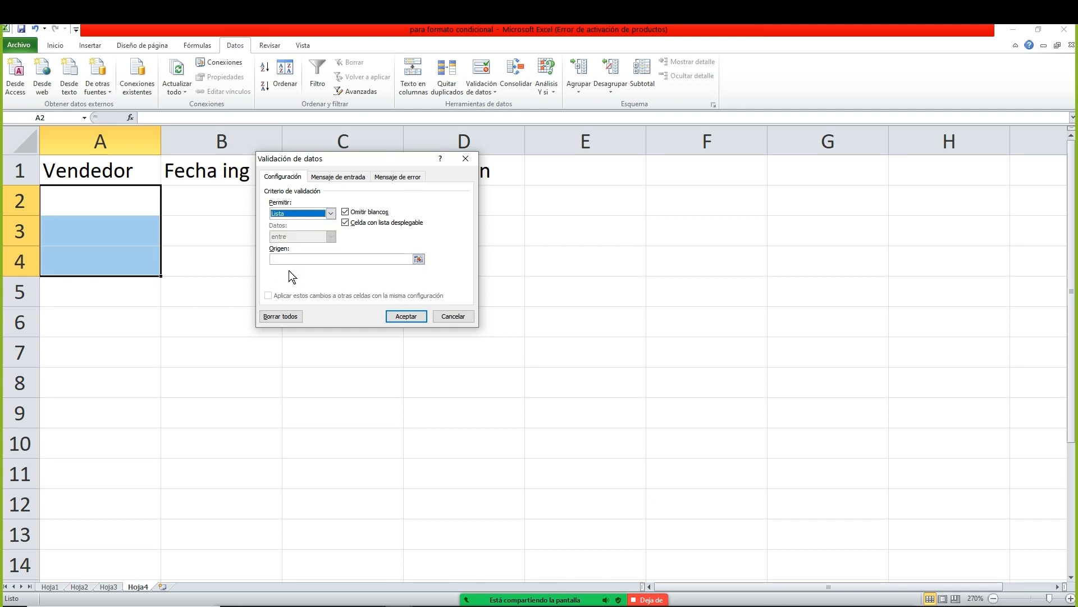
- Set the validation list's source to the three sellers' first names separated by semicolons and apply the rule
click(292, 259)
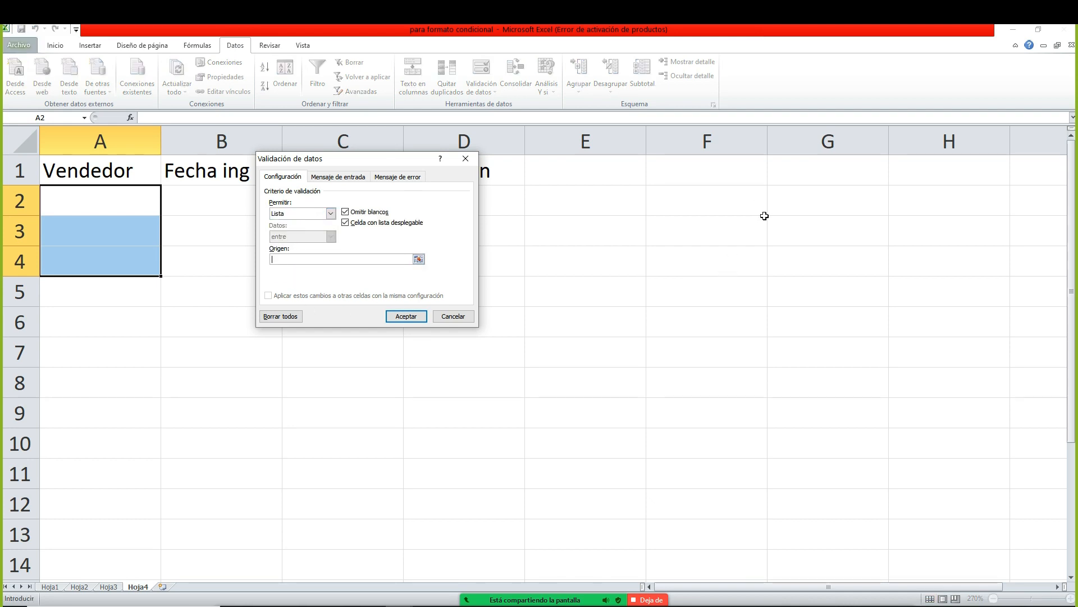
text(Carlos;Daniel;Iván)
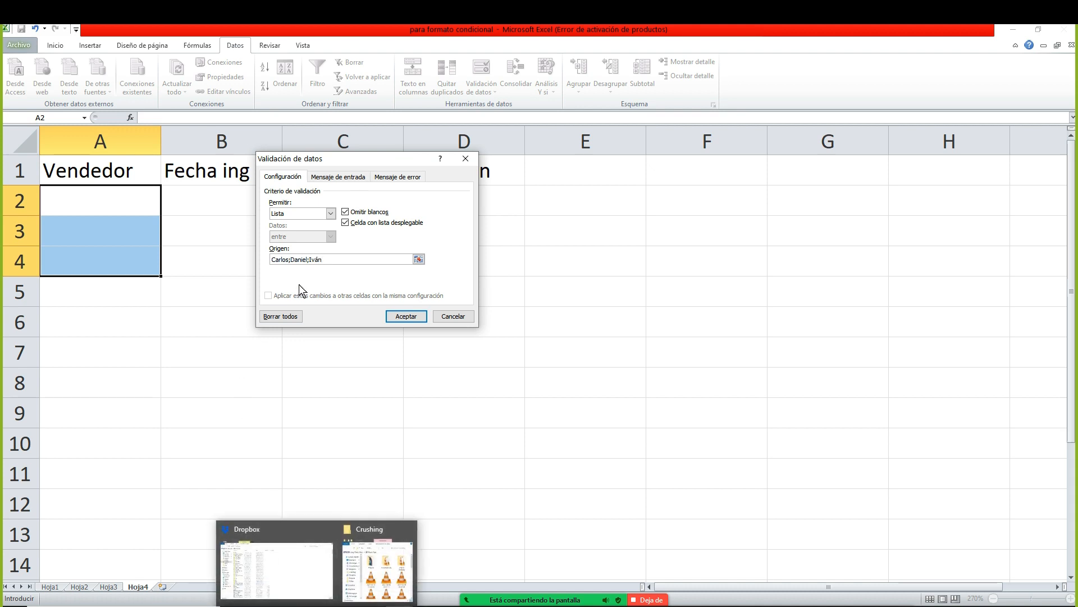
click(395, 316)
- Fill A2 with the second seller name from its validation drop-down list
click(103, 181)
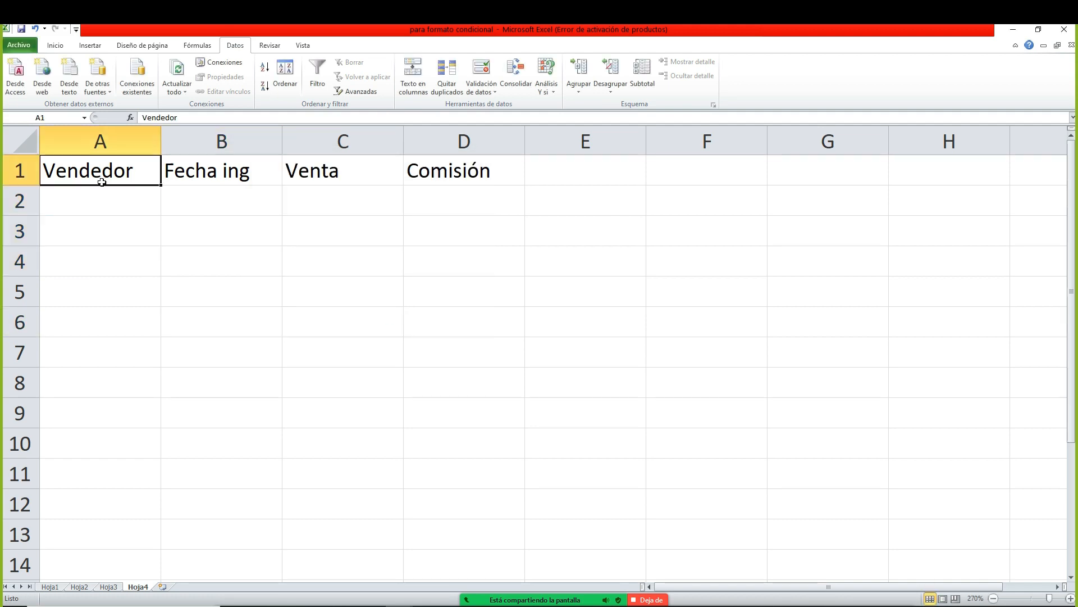
click(133, 203)
click(166, 206)
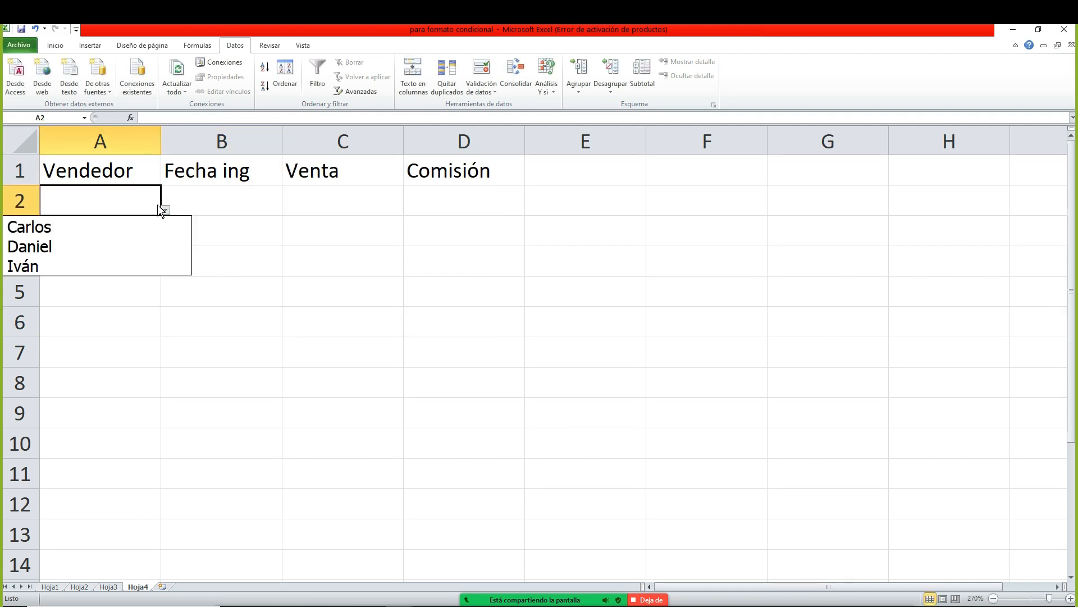
click(112, 245)
- Try to enter a misspelled seller name in A3 to test the list validation, and discard the entry
click(113, 237)
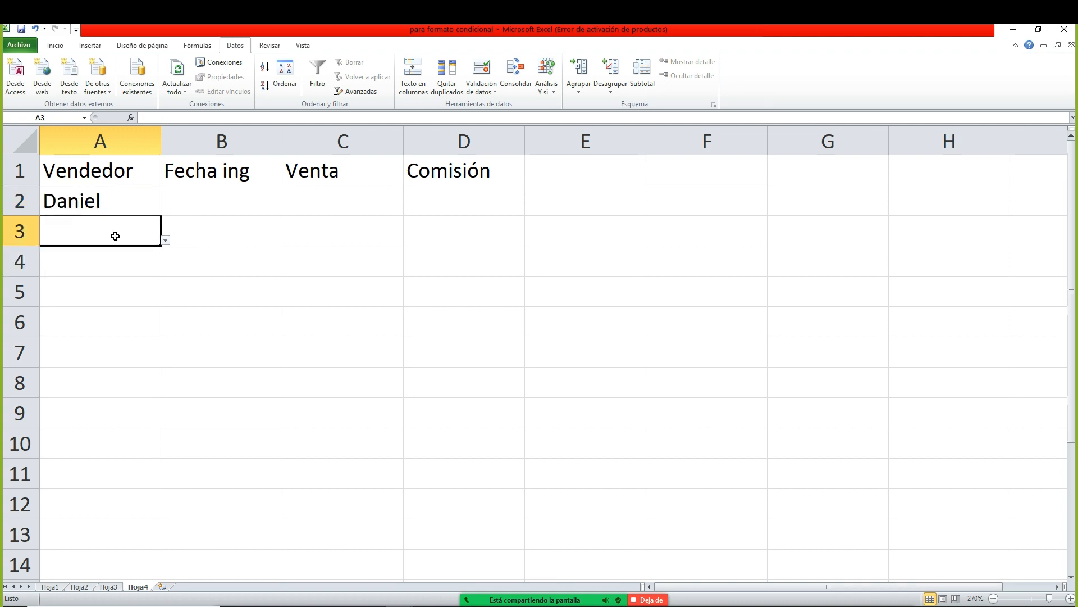
text(Hivan)
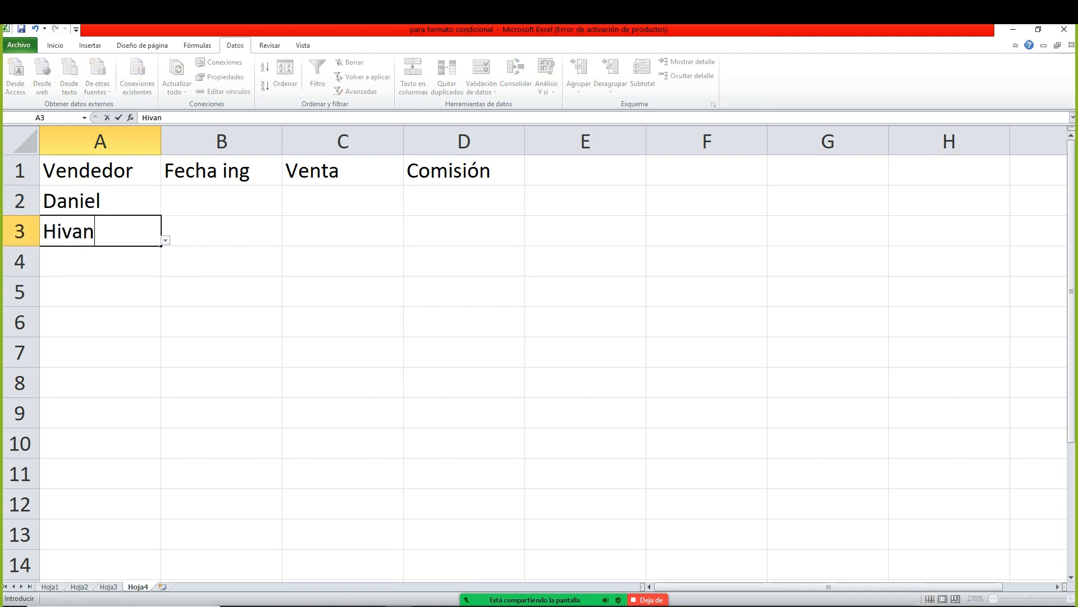
key(Return)
key(Return)
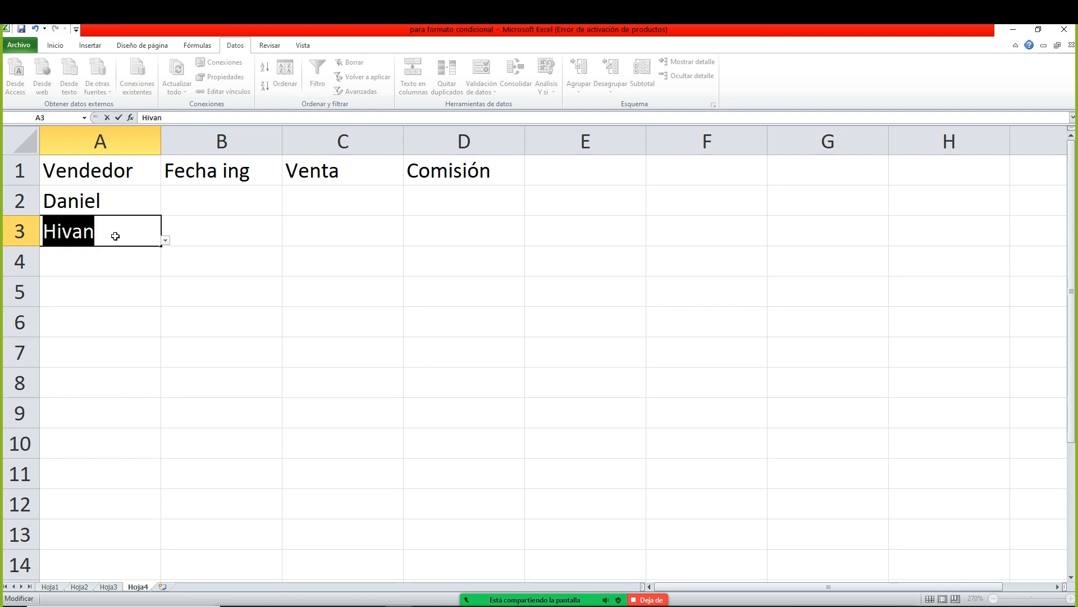
key(Escape)
click(163, 238)
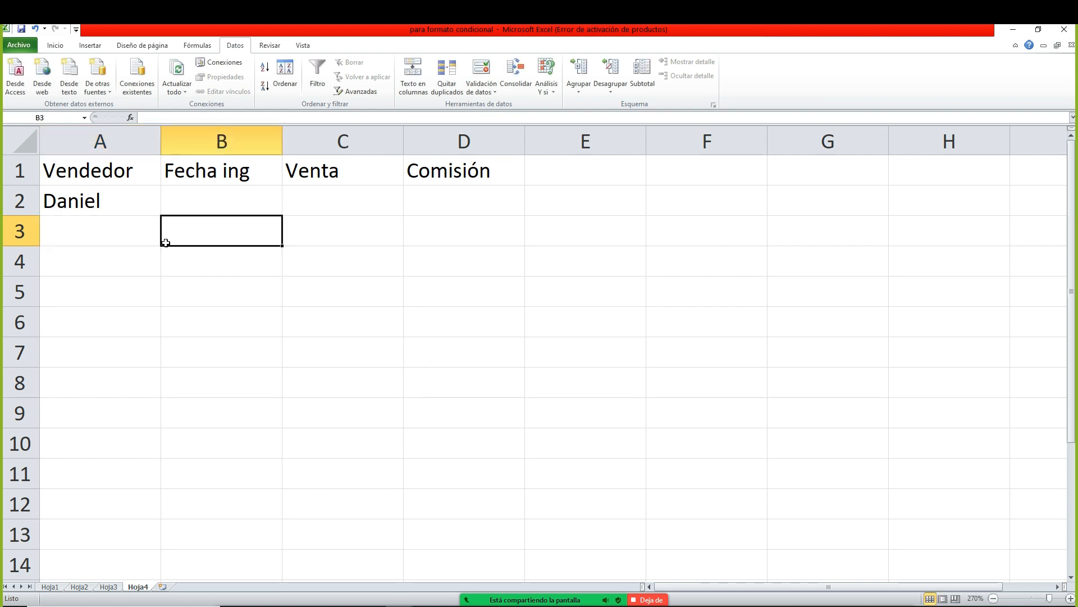
- Fill A3 with the first seller name and A4 with the third from their validation drop-down lists
click(134, 243)
click(164, 240)
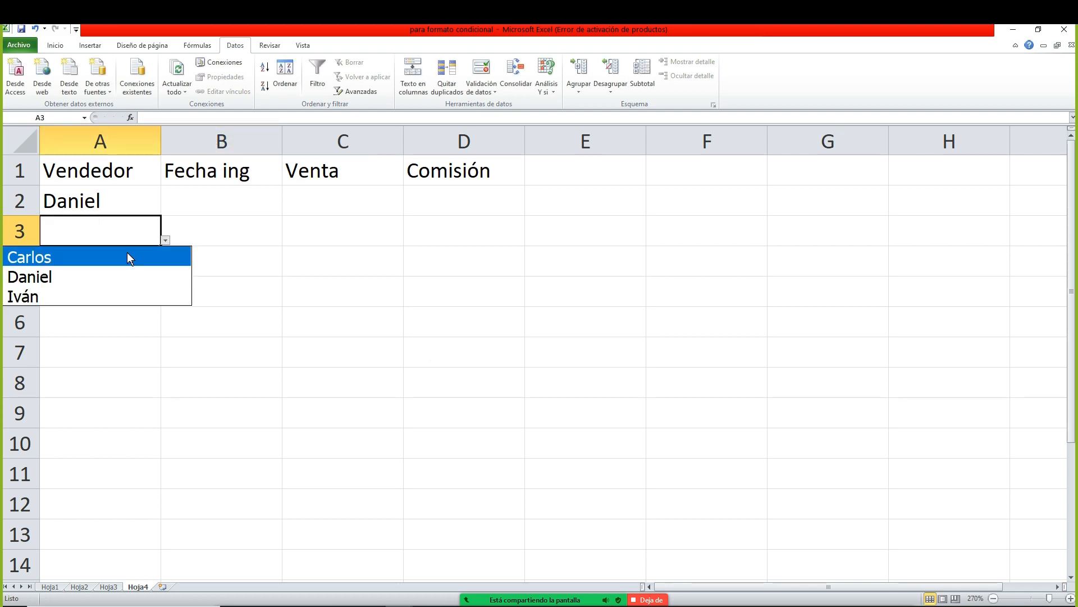
click(127, 252)
click(127, 252)
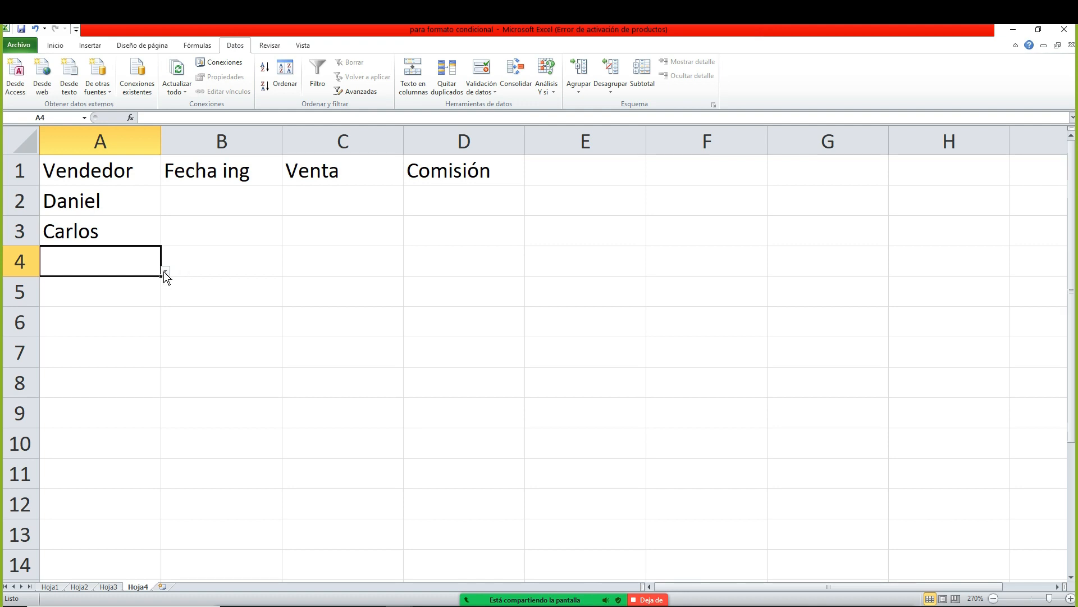
click(165, 273)
click(133, 322)
click(200, 258)
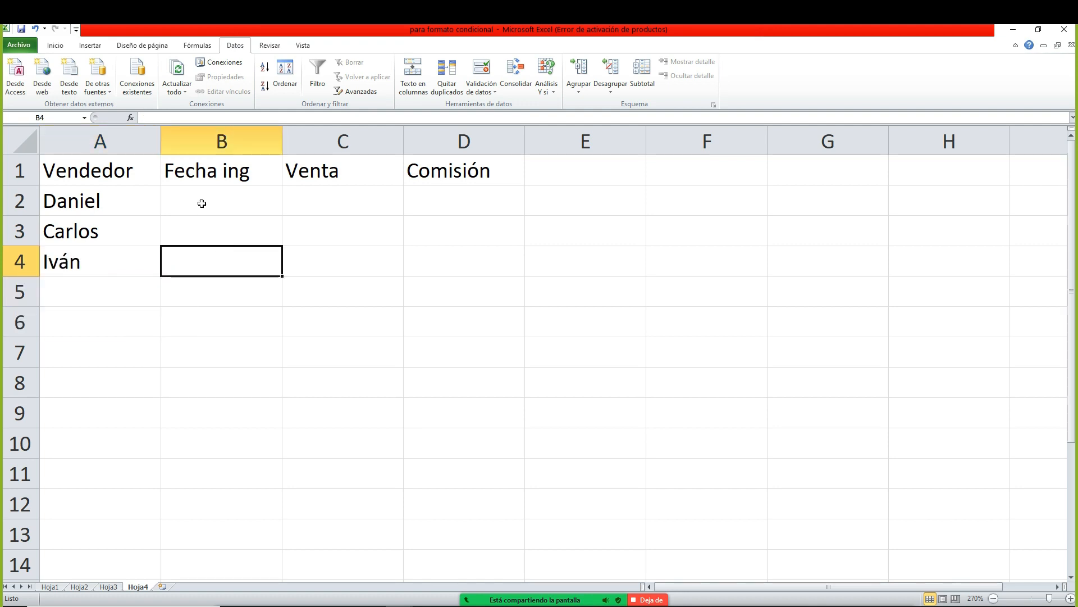
- Set up a data validation rule for B2:B4 that allows dates (Fecha) mayor o igual que 2/8/2000
click(202, 208)
click(211, 248)
drag(210, 199, 211, 254)
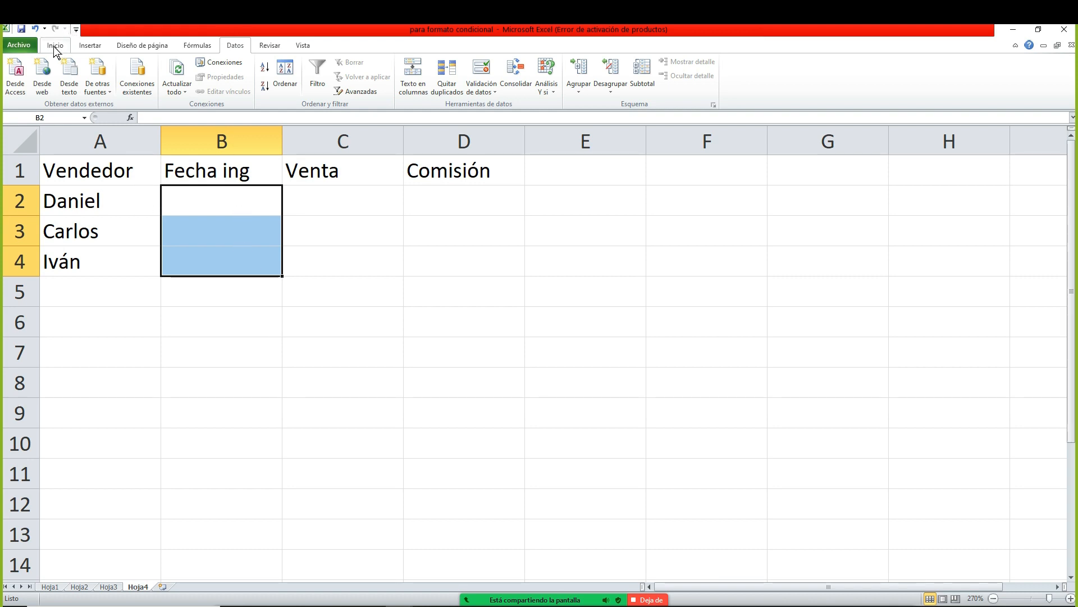
click(478, 70)
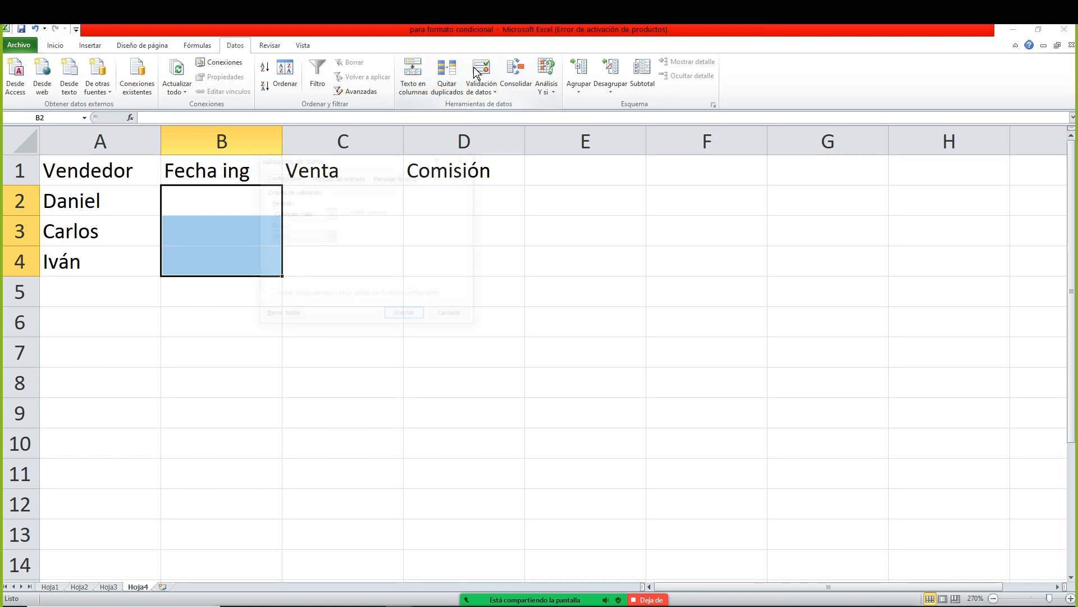
click(297, 212)
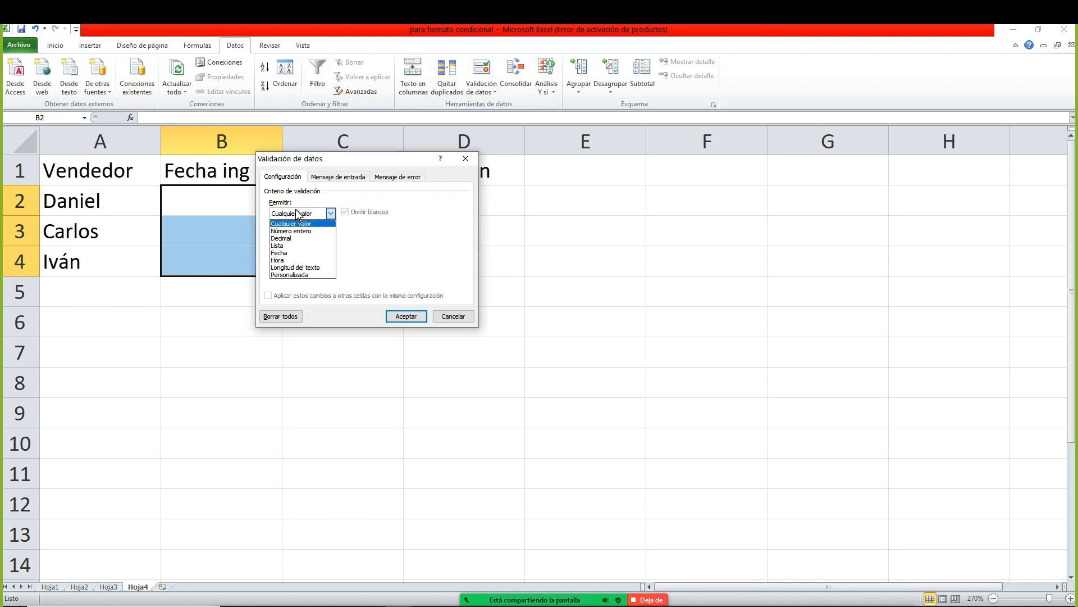
click(288, 253)
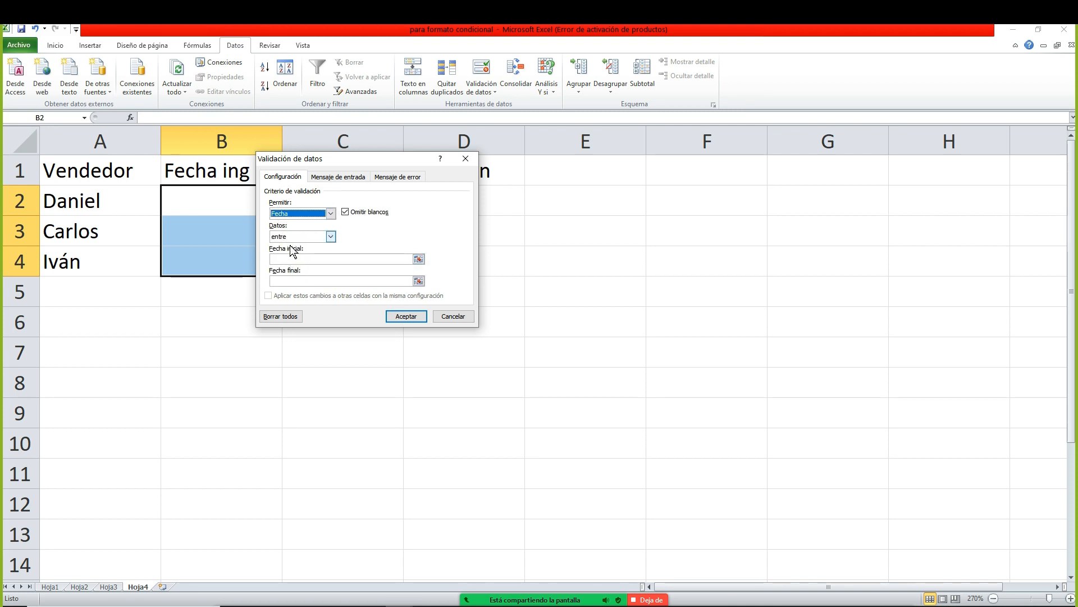
click(291, 239)
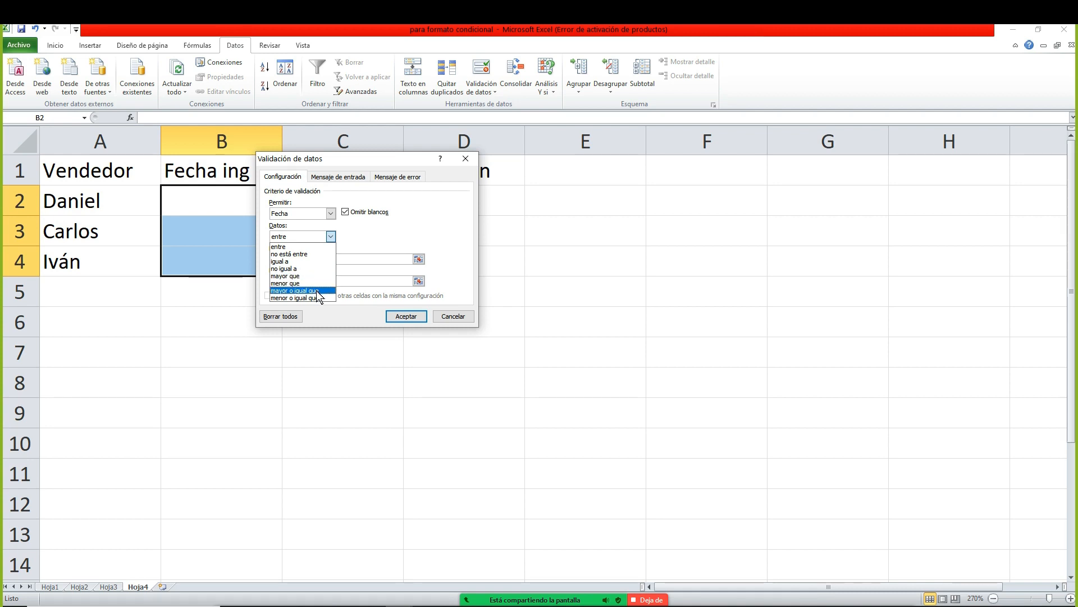
click(315, 290)
click(295, 257)
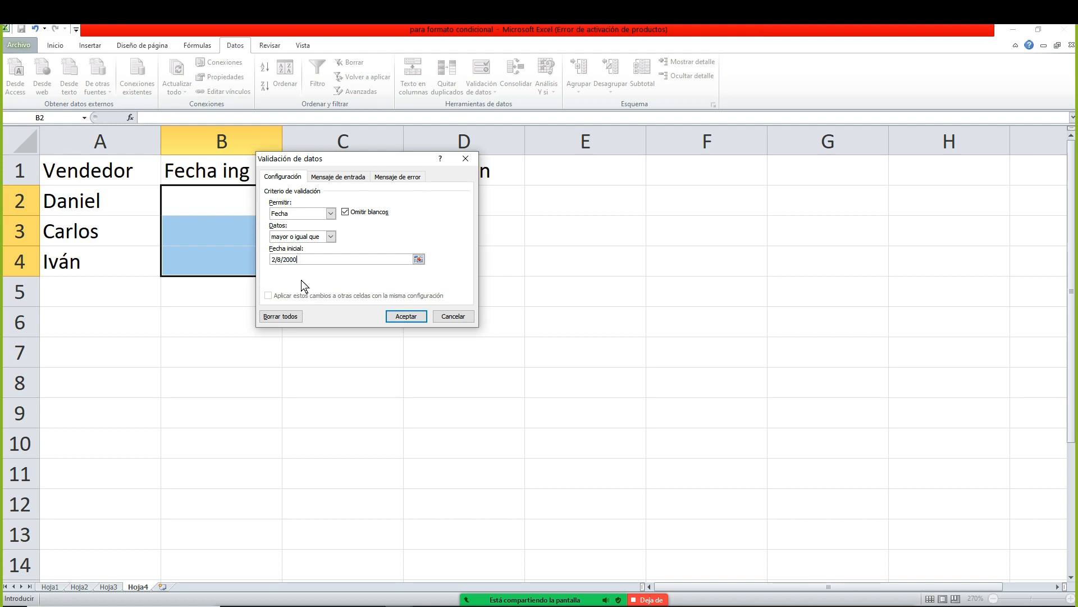
- Give the date validation rule the error message "La empresa no existía" and apply the rule
click(404, 176)
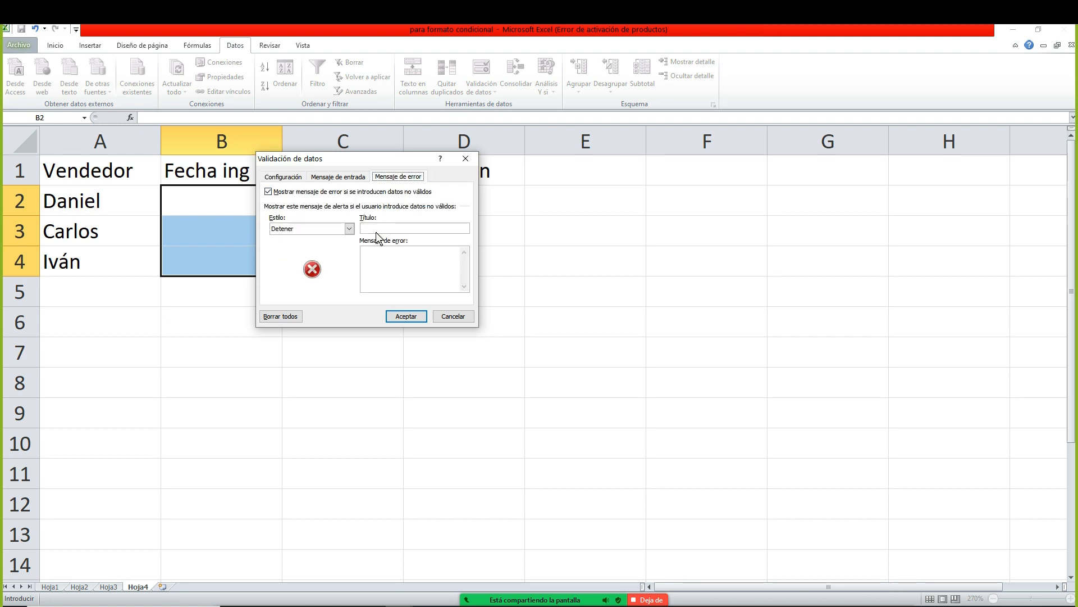
click(386, 257)
text(La empres)
text(a o)
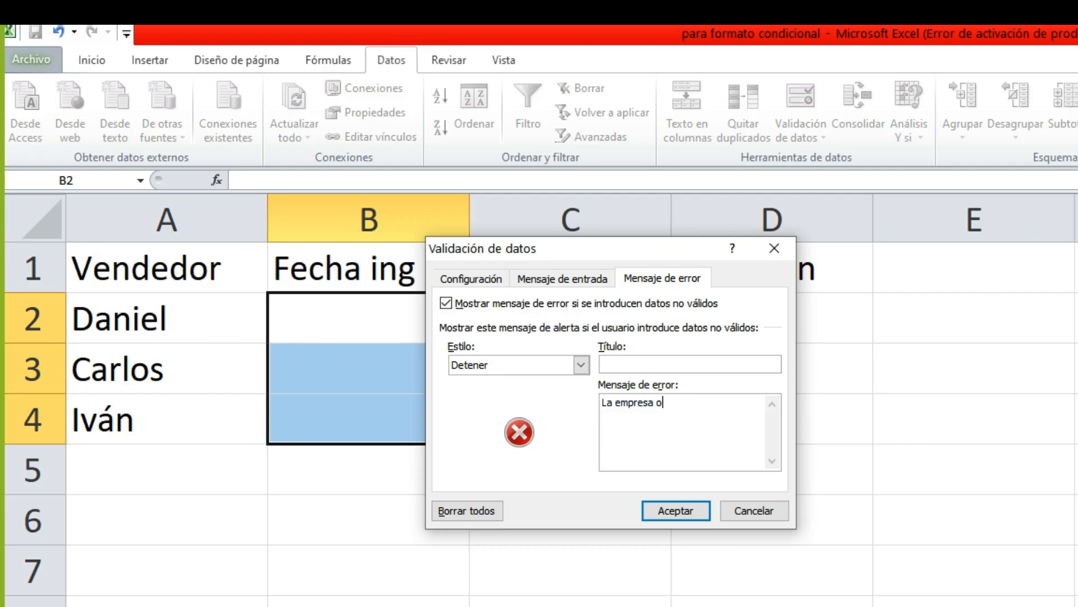
text(no existía)
click(687, 506)
click(682, 582)
- Try to enter 14/8/1995 in B2 to test the date validation, and discard the entry
click(318, 330)
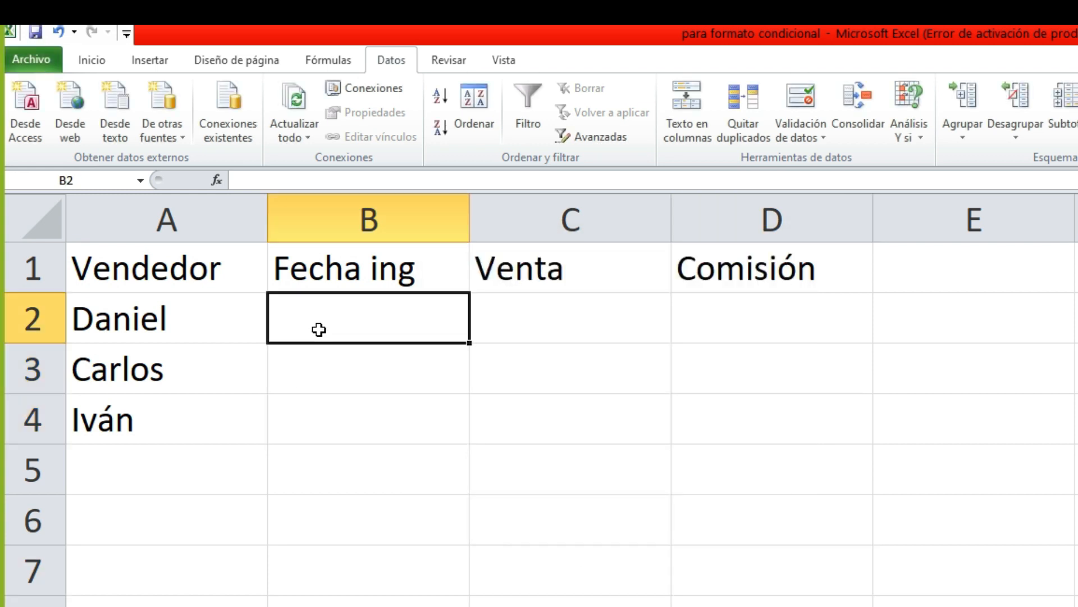
text(14/8/19)
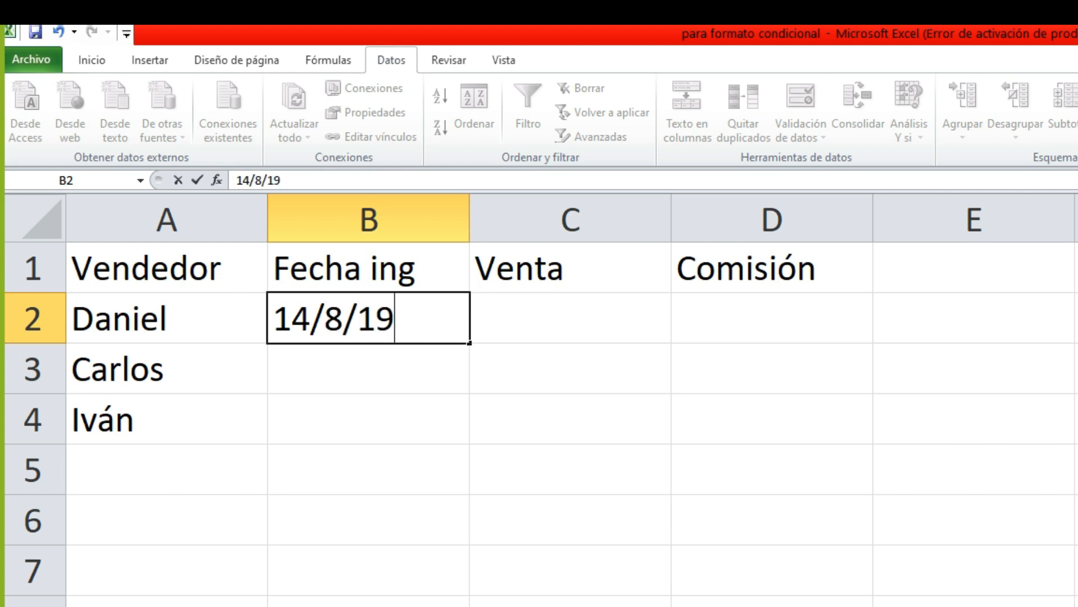
text(95)
key(Return)
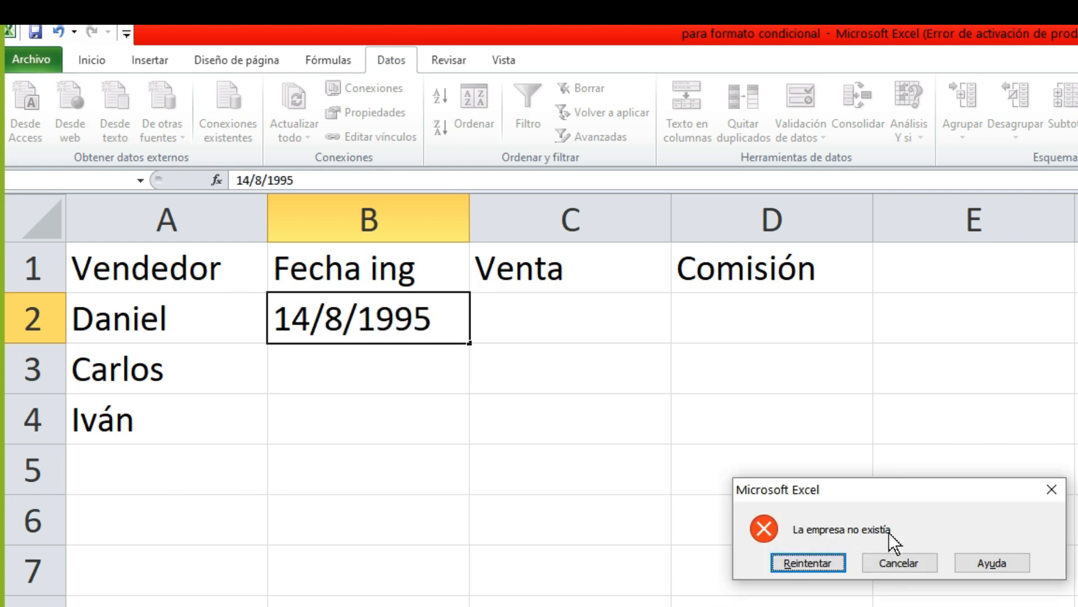
click(1052, 493)
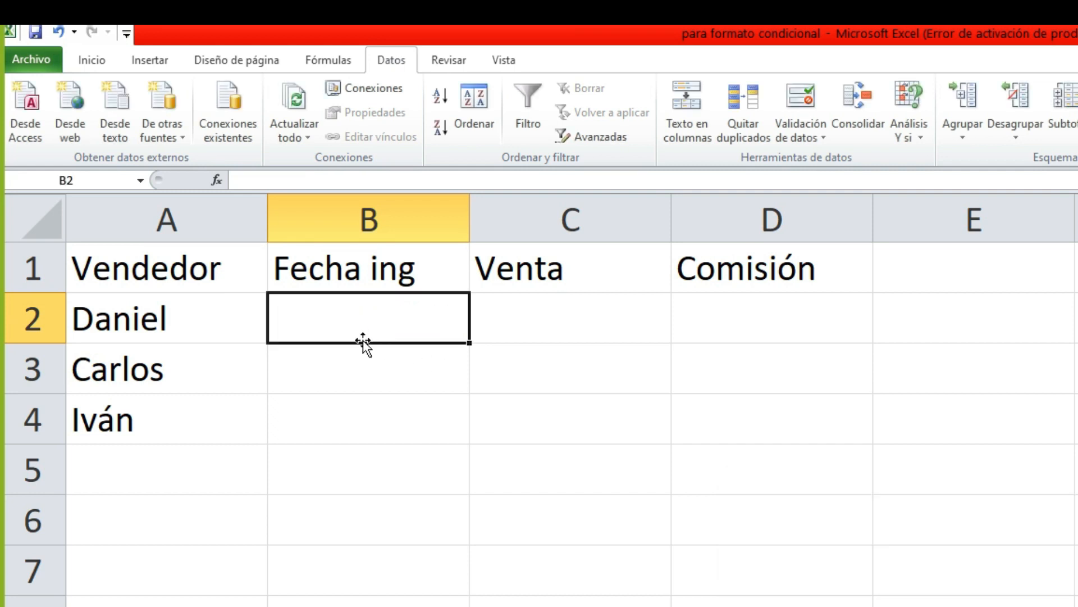
- Enter the hire dates 25/8/2001 in B2, 26/8/2001 in B3 and 14/1/2020 in B4
text(25/8)
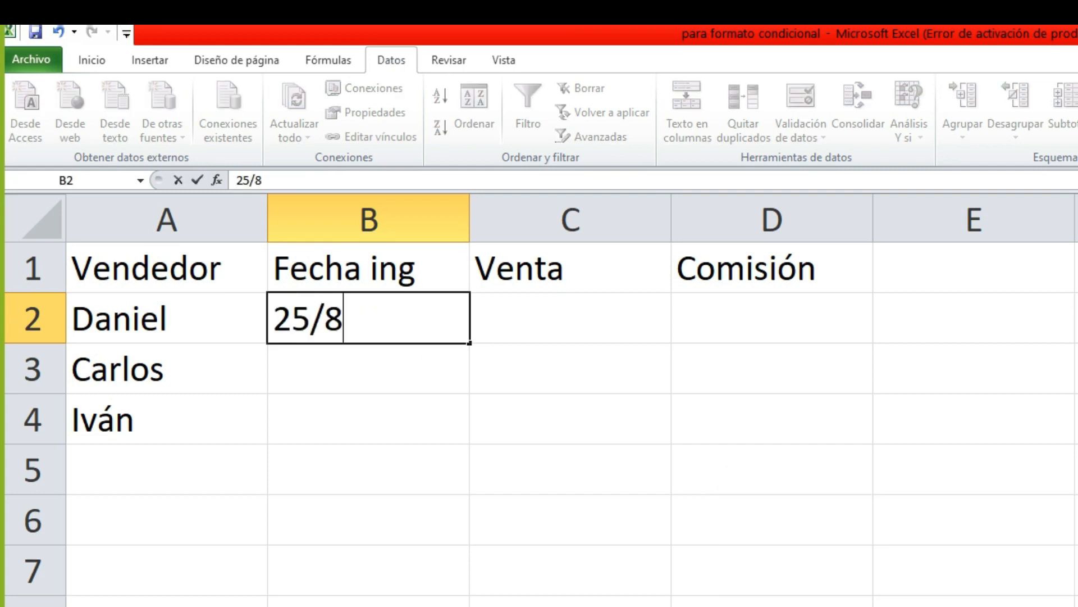
text(/2001)
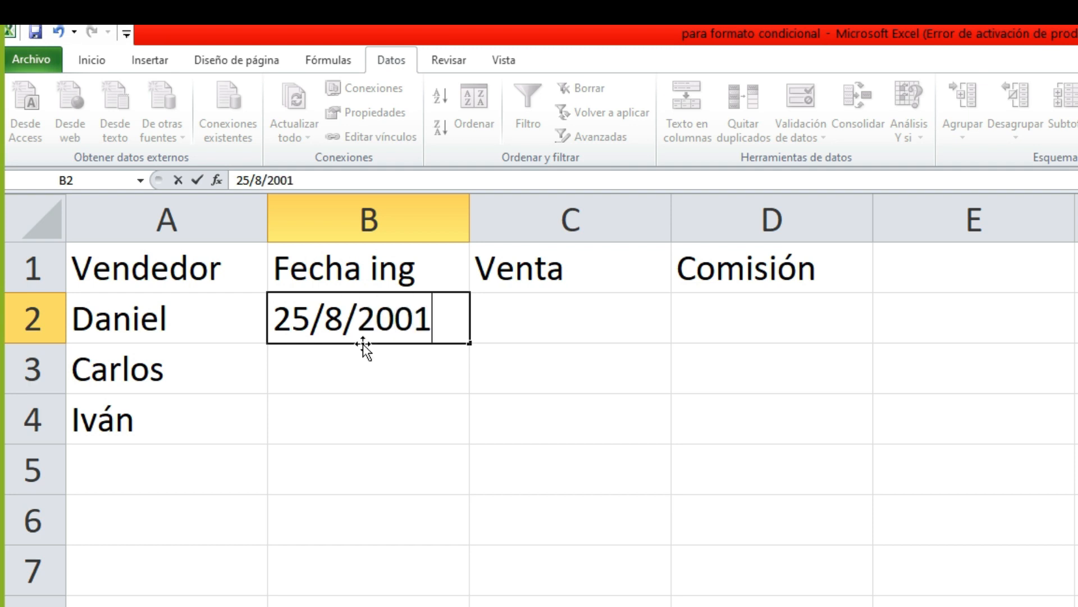
click(352, 378)
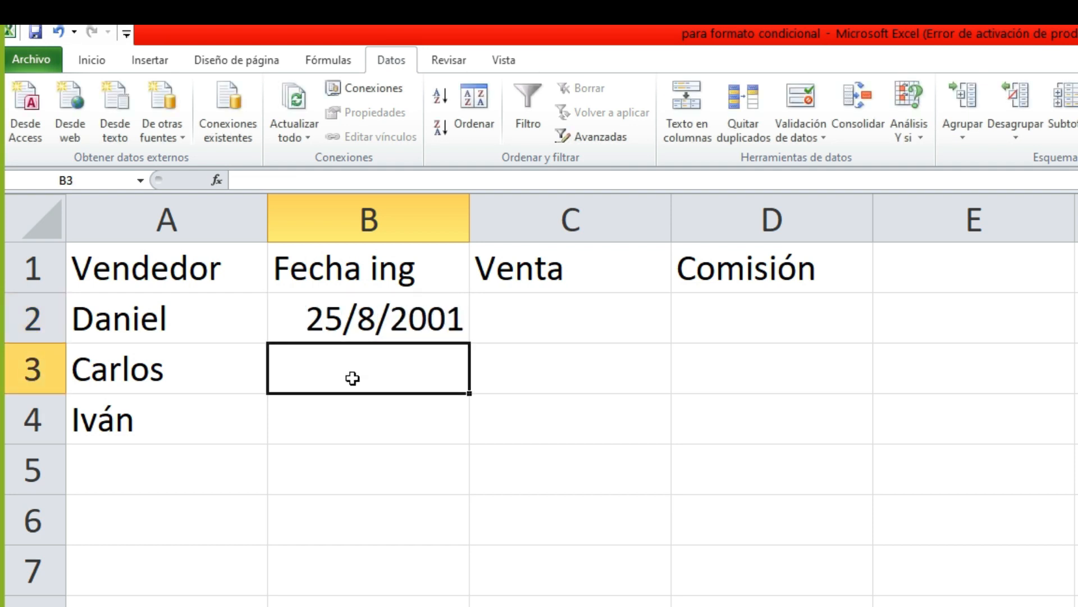
text(26/)
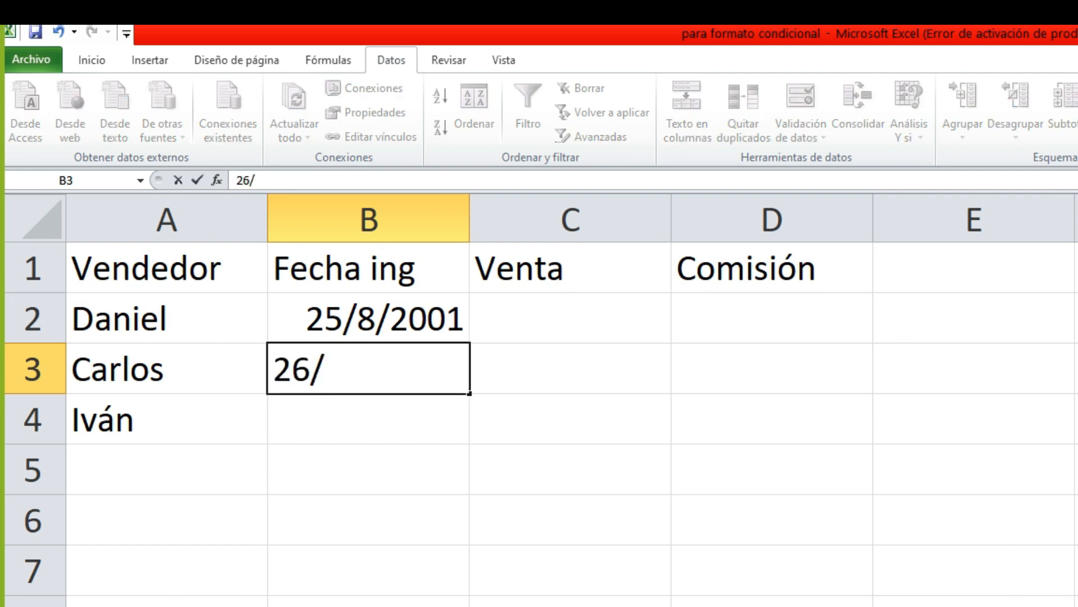
text(8/2)
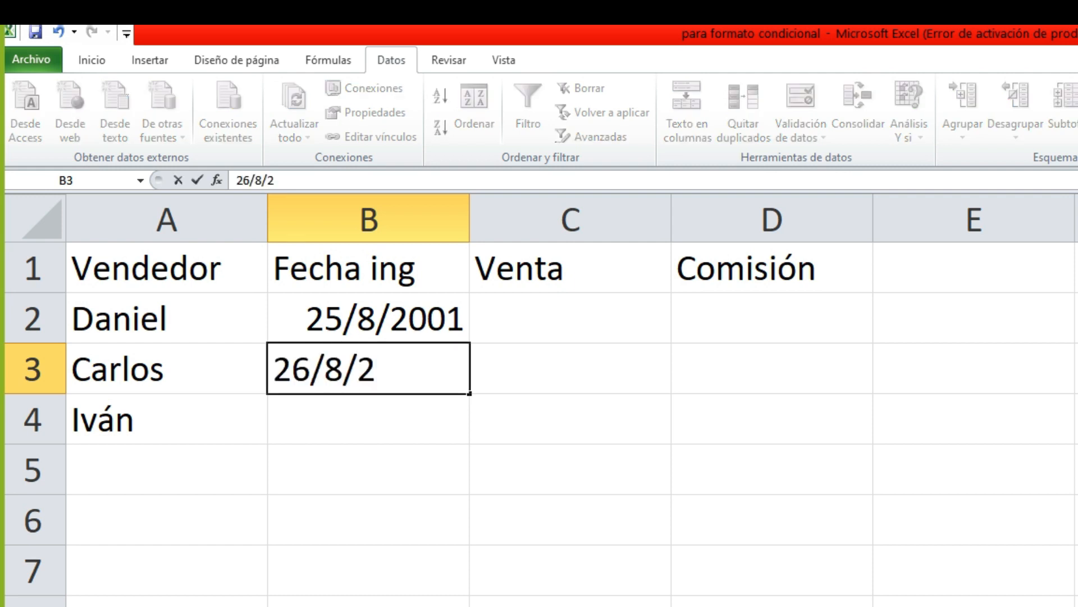
text(001)
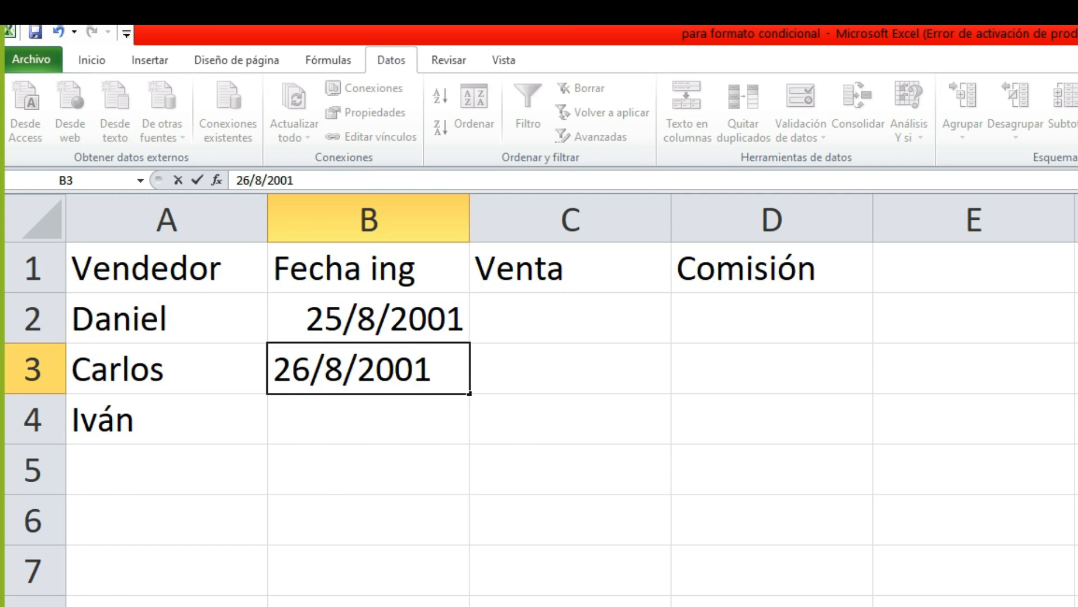
key(Return)
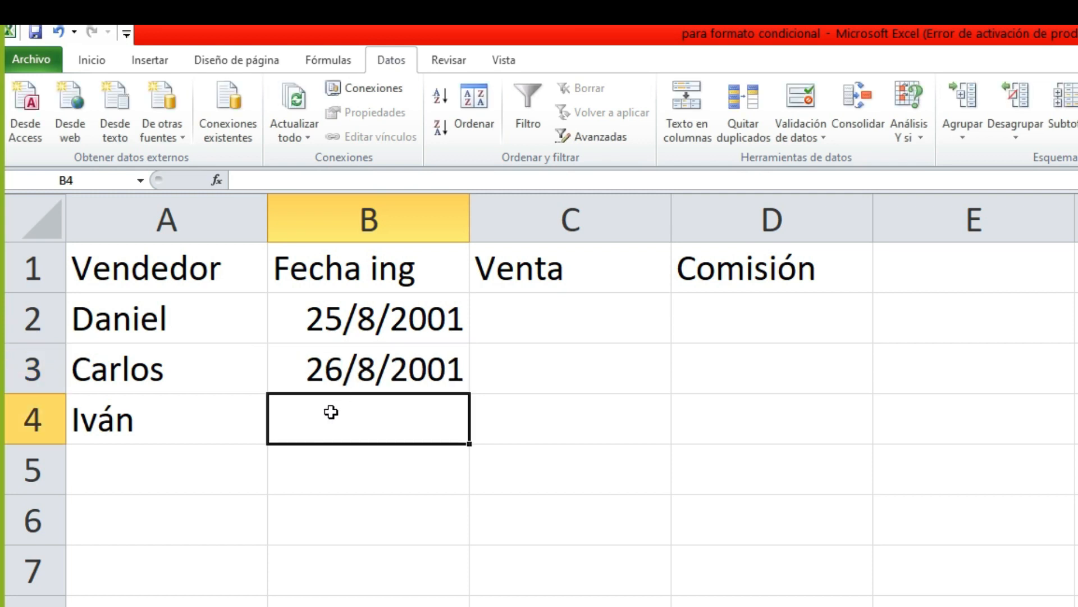
text(14/1/)
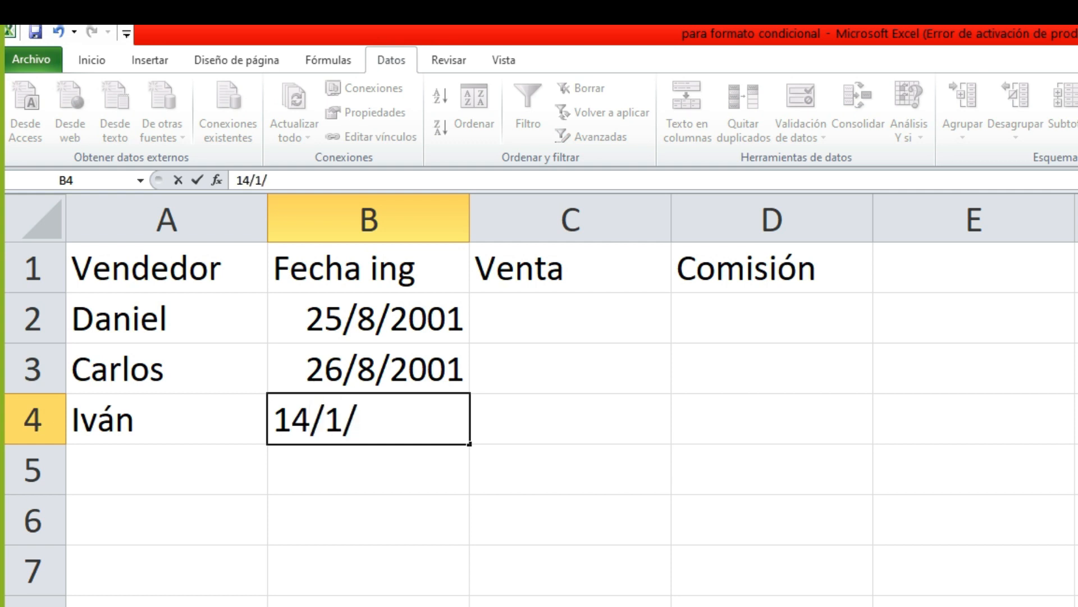
text(2020)
key(Return)
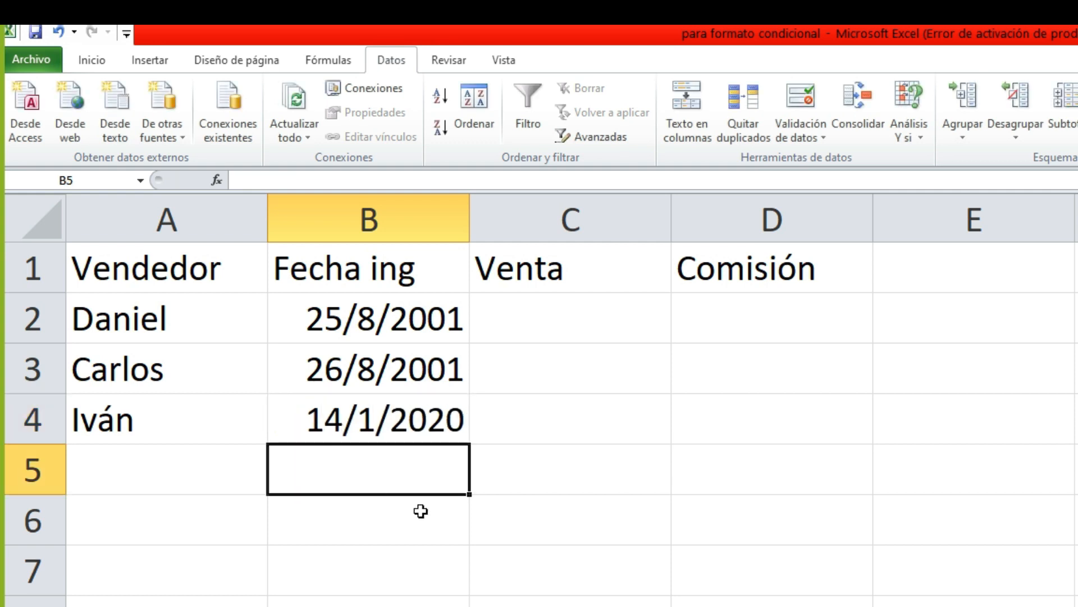
- Enter the sales amounts 1000 in C2, 10000 in C3 and 10000 in C4
click(508, 335)
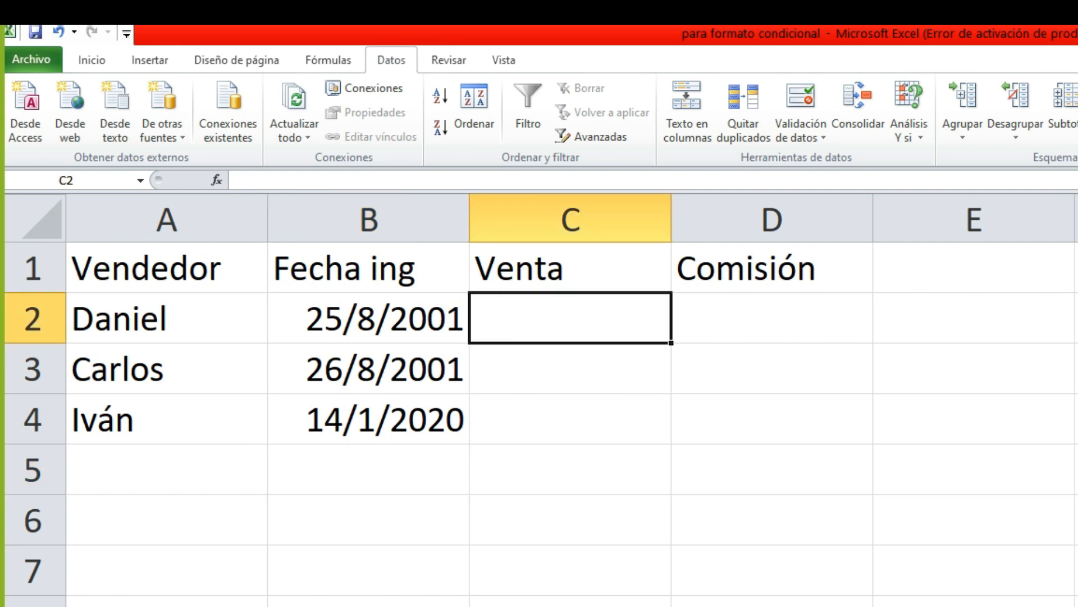
text(10)
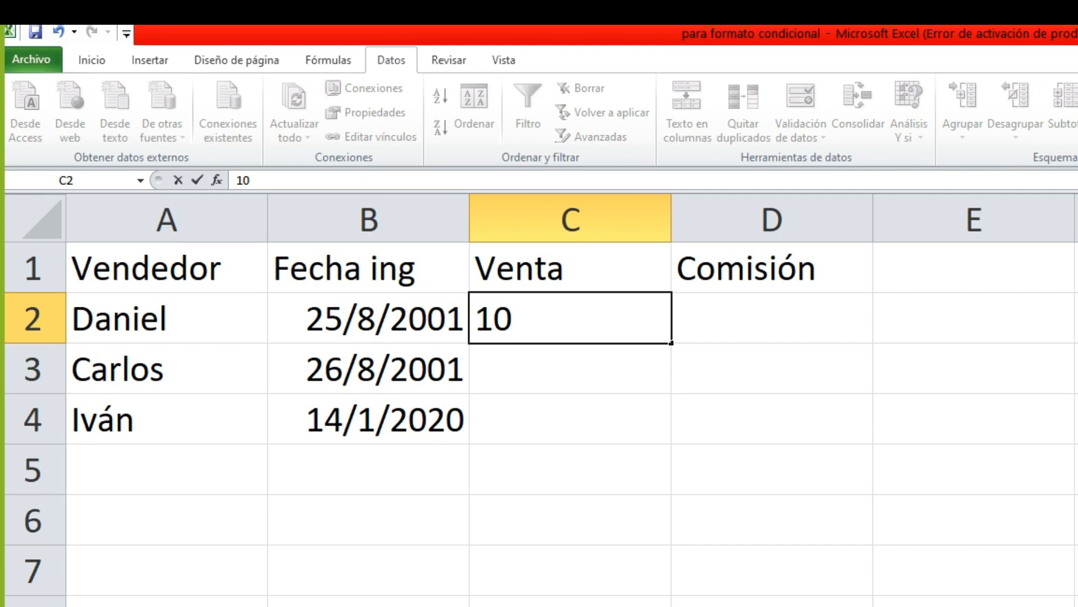
text(00)
key(Return)
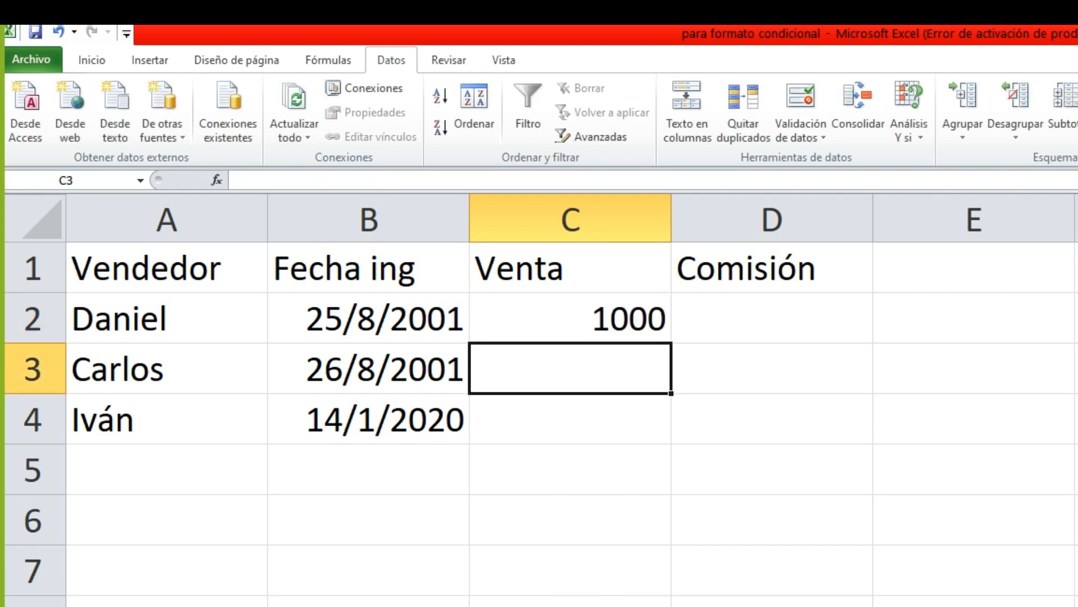
text(10000)
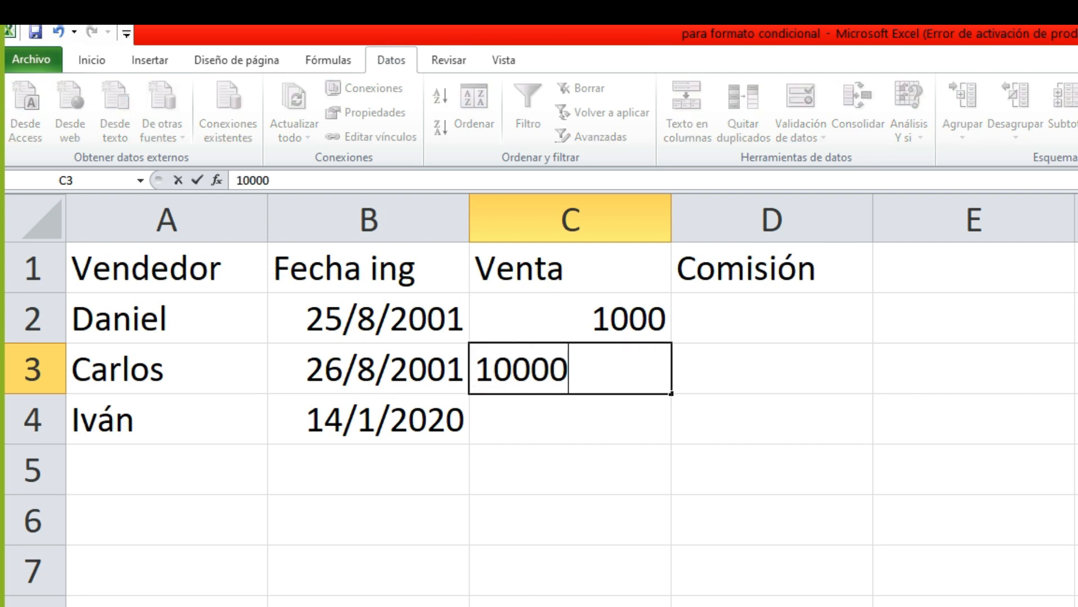
key(Return)
text(10000)
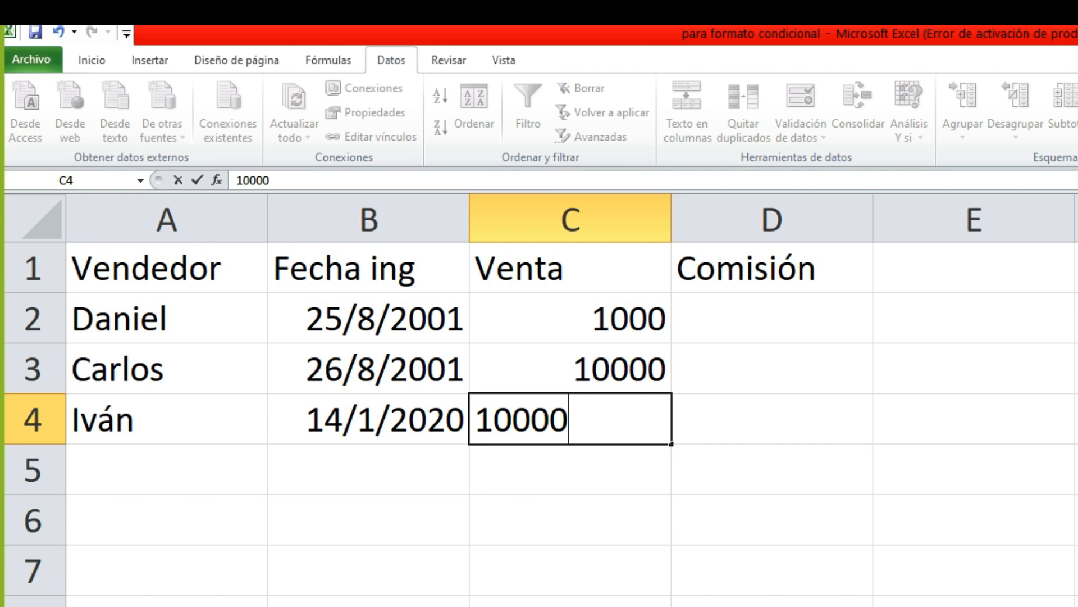
key(Return)
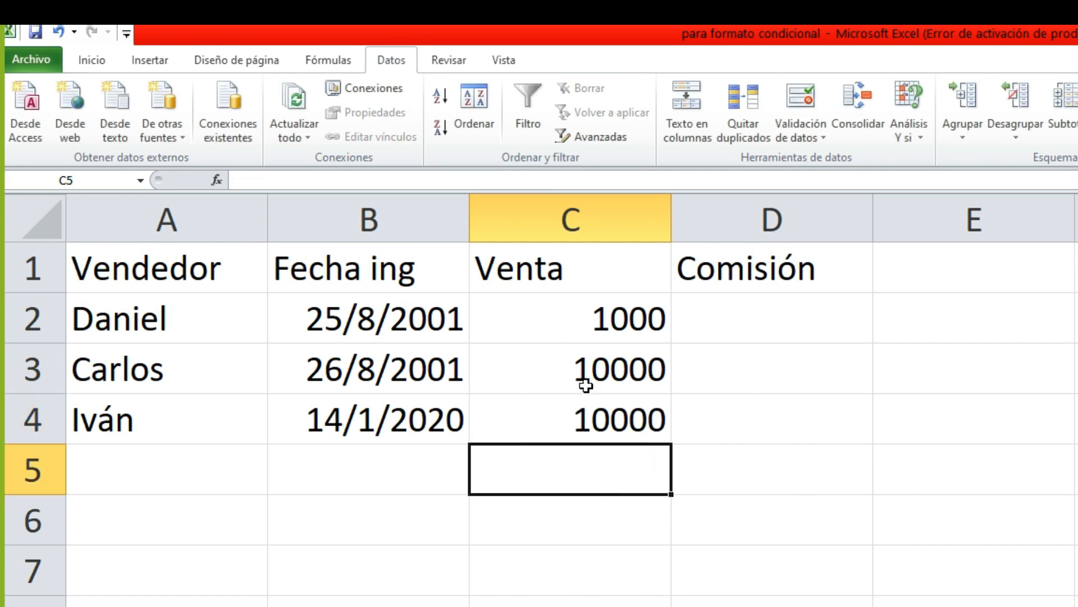
- Calculate the commission in D2 with the formula =C2*10% and fill it down to D4
click(724, 323)
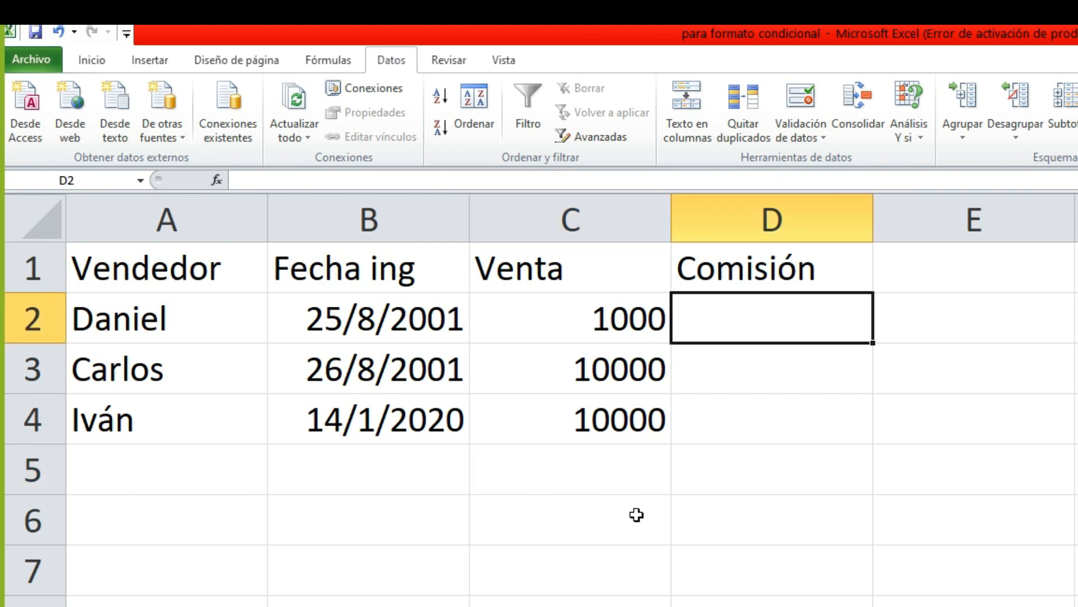
text(=)
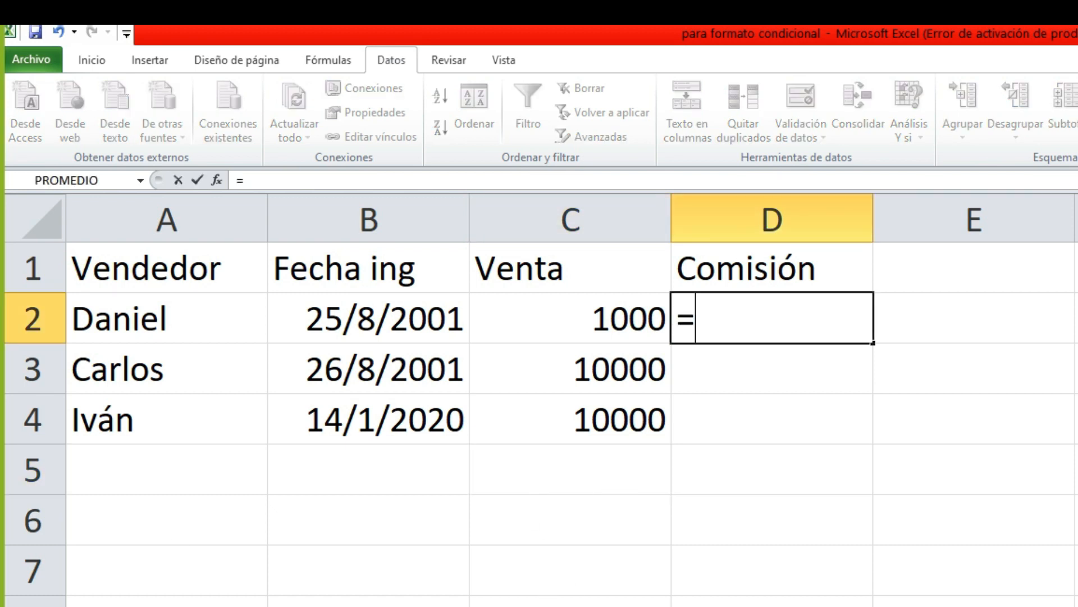
key(Left)
text(*10)
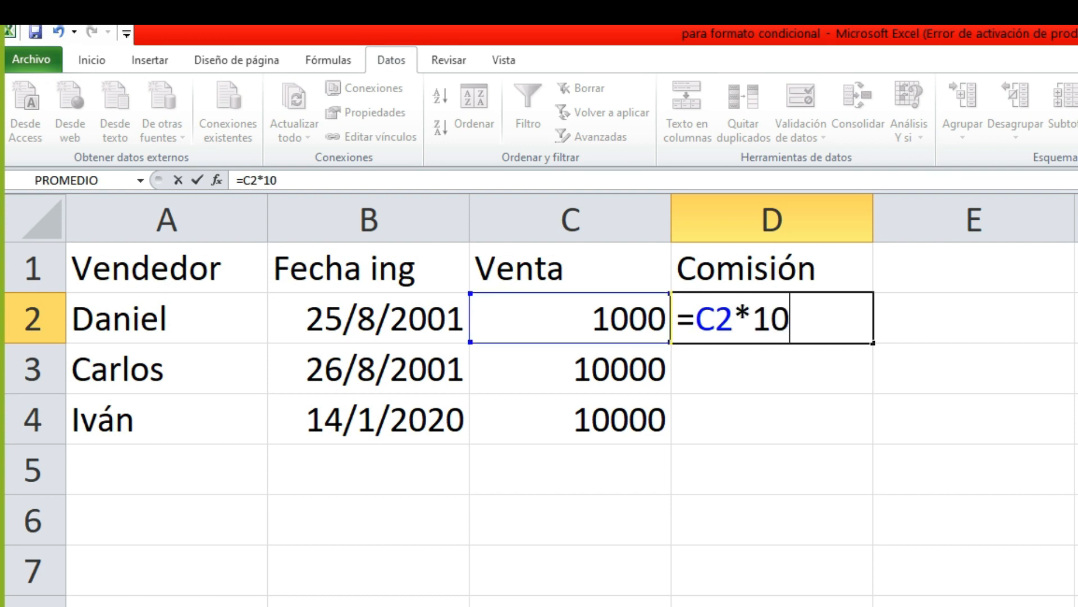
text(%)
key(Return)
key(Up)
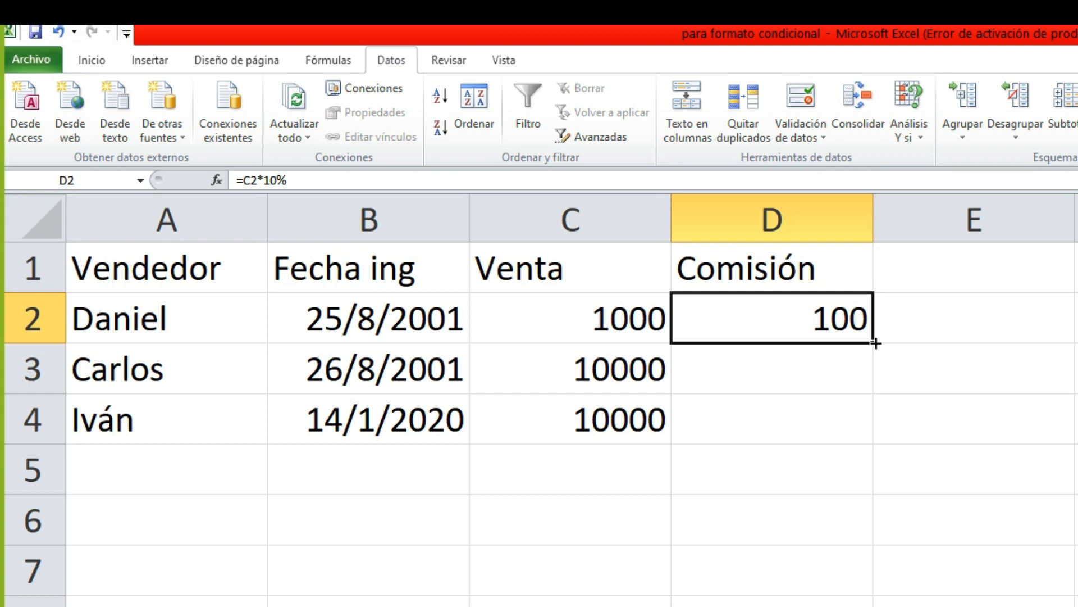
drag(877, 342, 881, 441)
click(878, 533)
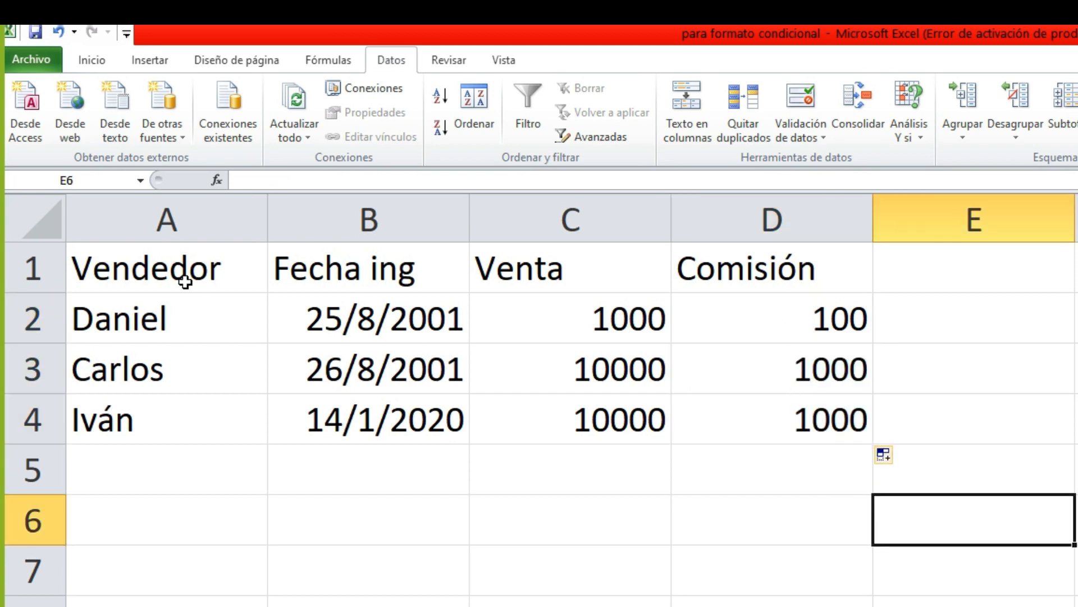
- Apply all borders to the sellers table in A1:D4
drag(185, 282, 705, 404)
click(96, 61)
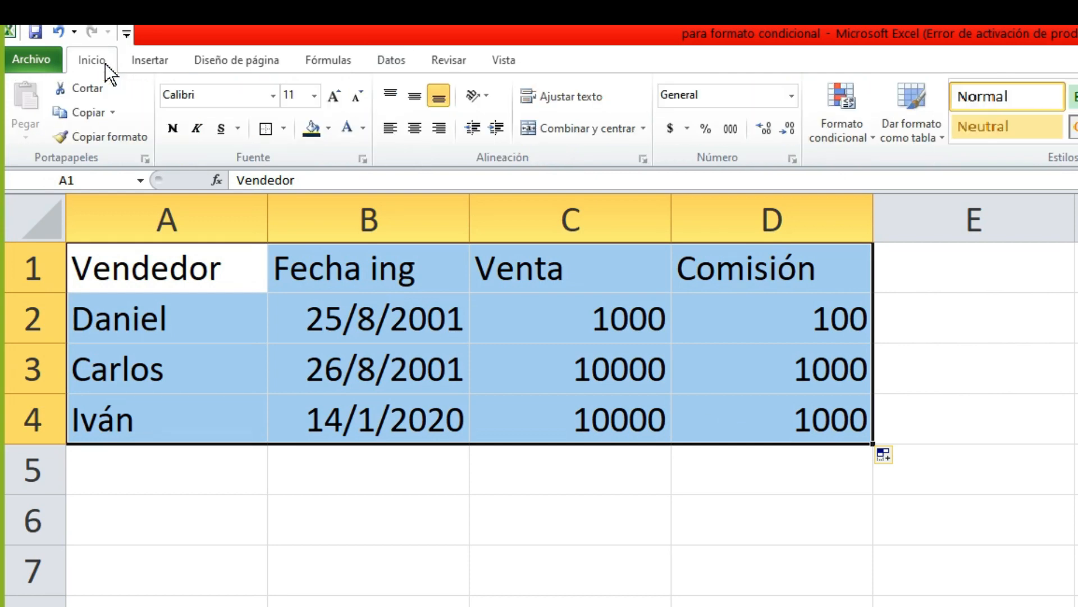
click(282, 130)
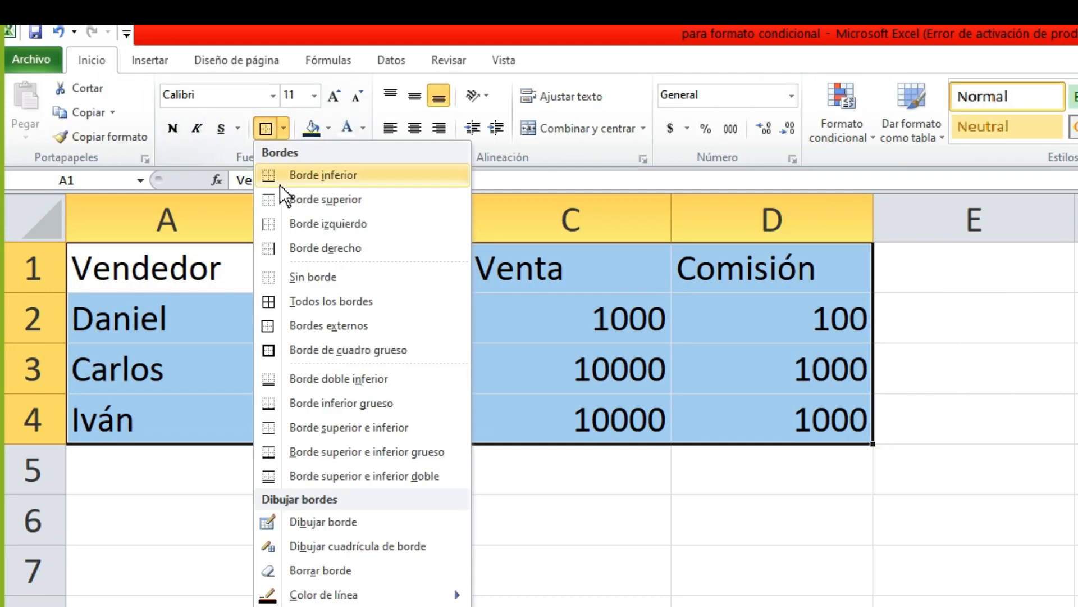
click(324, 301)
click(589, 375)
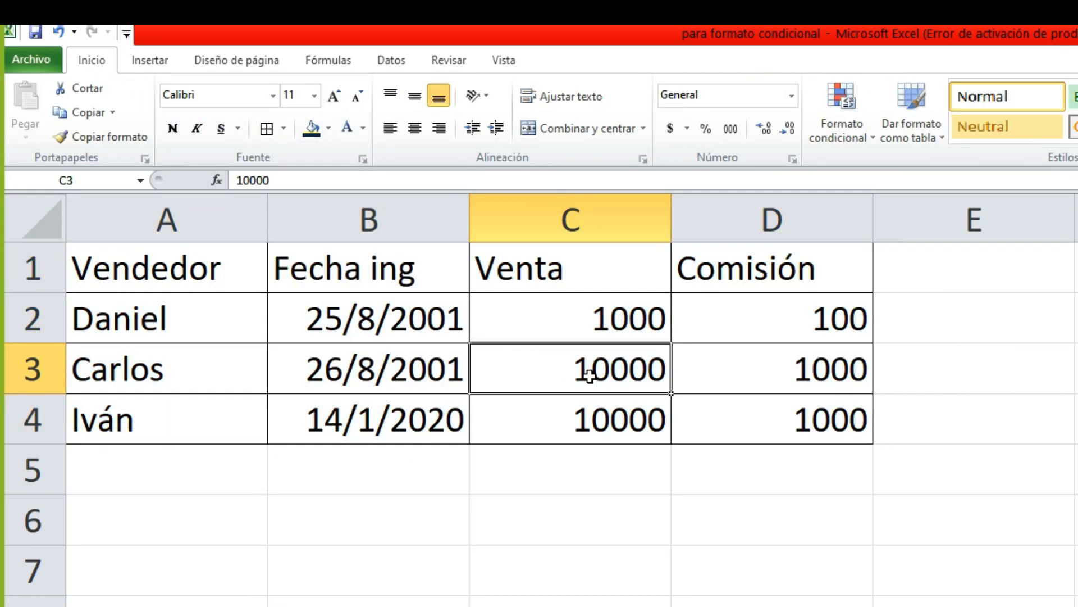
- Format the sales and commission amounts in C2:D4 with the thousands separator style
drag(562, 317, 819, 425)
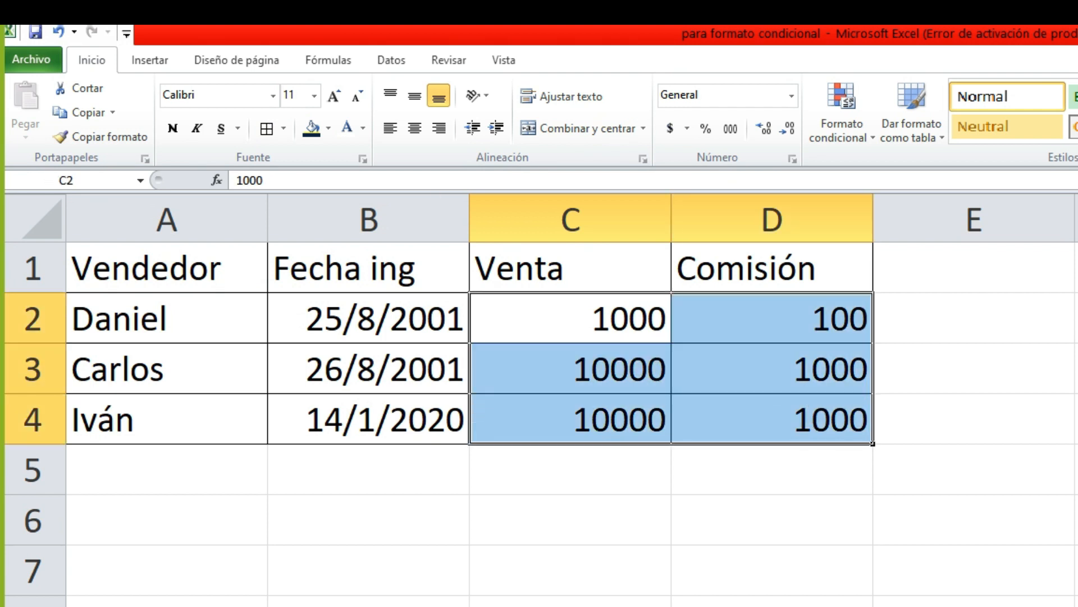
click(737, 132)
click(808, 507)
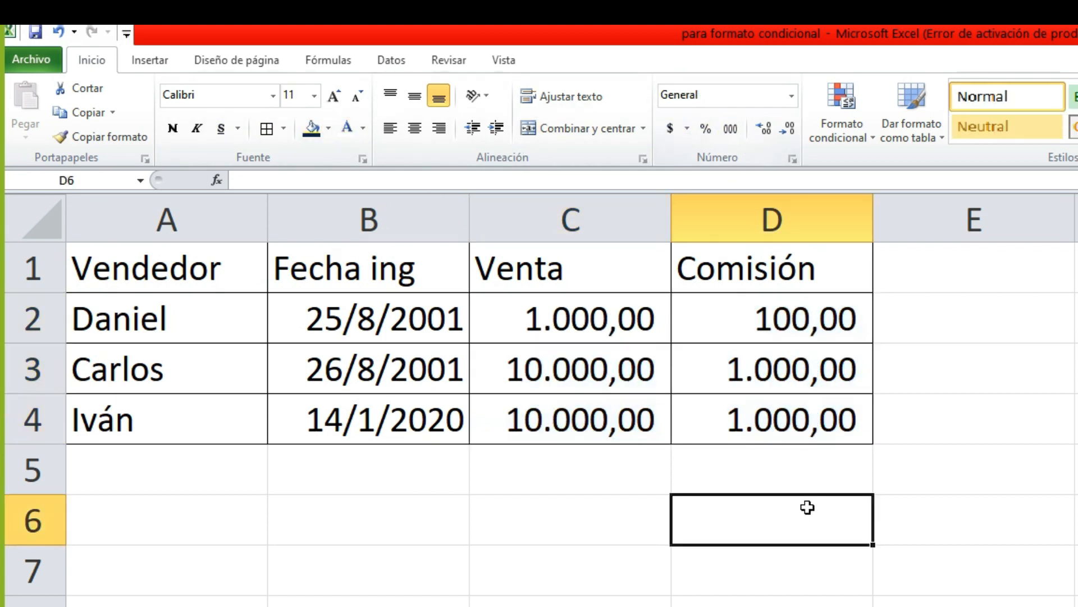
click(738, 318)
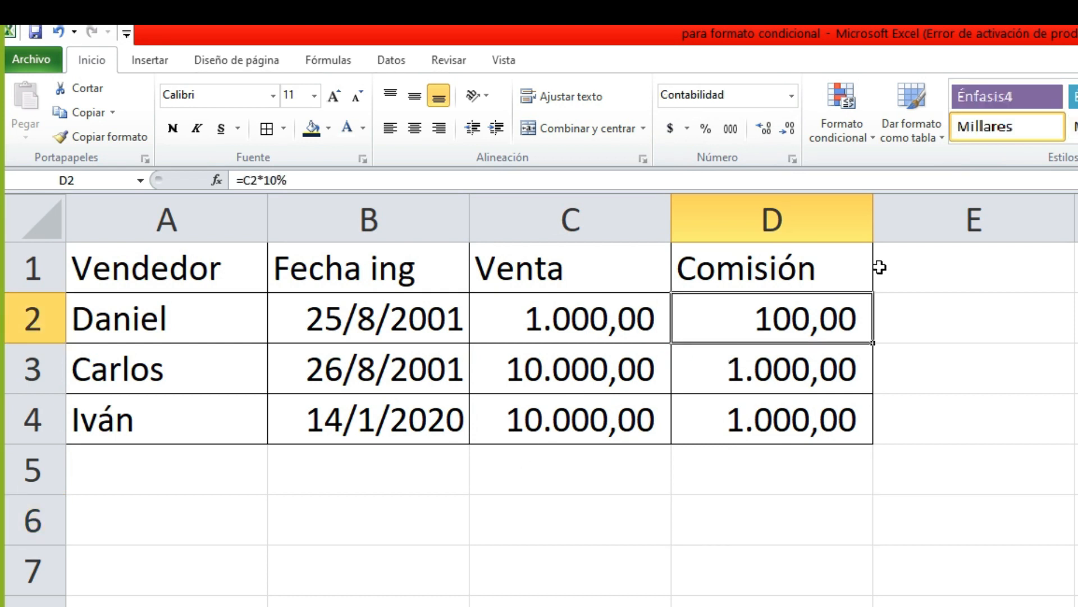
drag(794, 309, 823, 429)
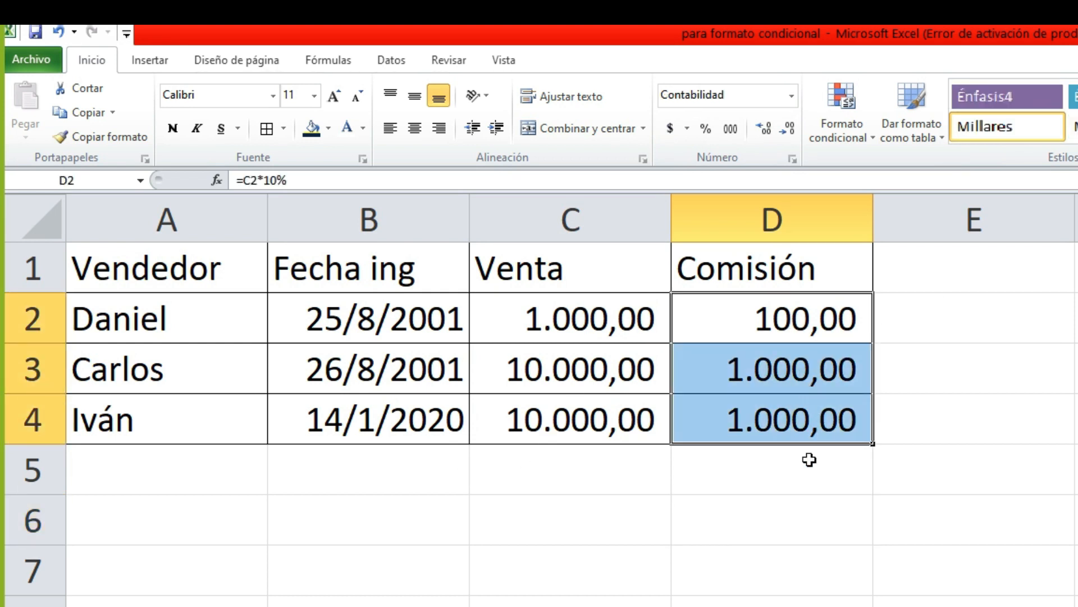
- Insert a text box below the table reading "TODOS GANAN 5% DE LA VENTA" and narrow it to end within column D
click(150, 56)
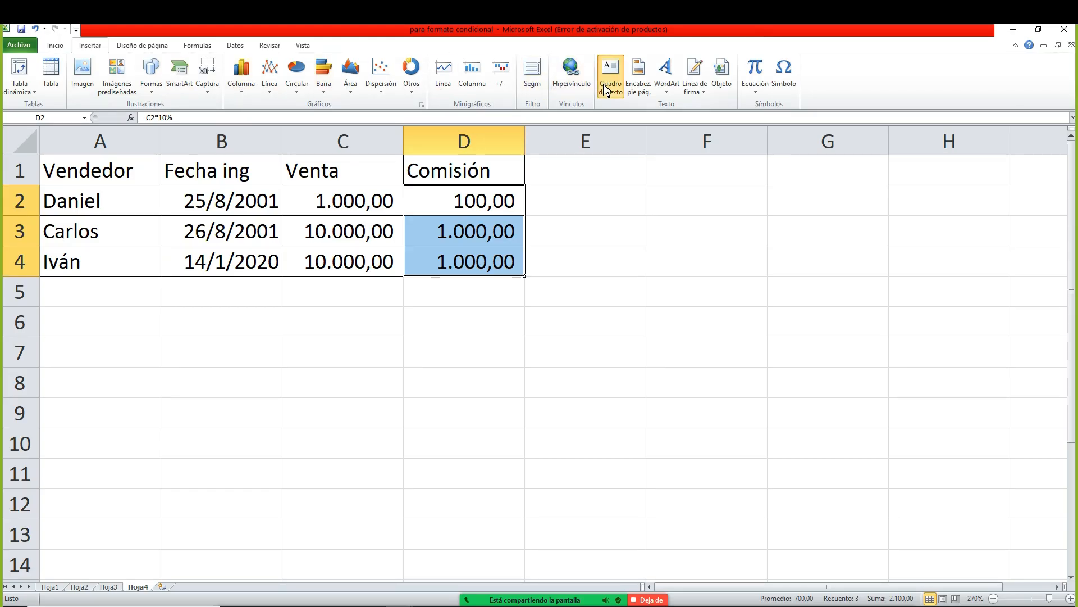
click(607, 90)
drag(76, 357, 535, 488)
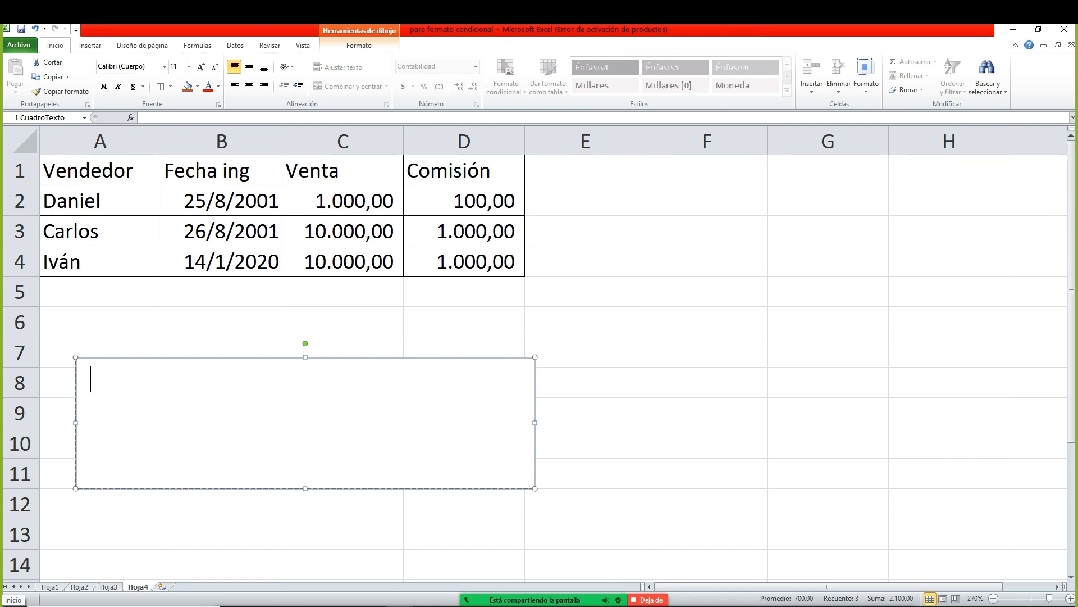
text(TODOS GANAN 5)
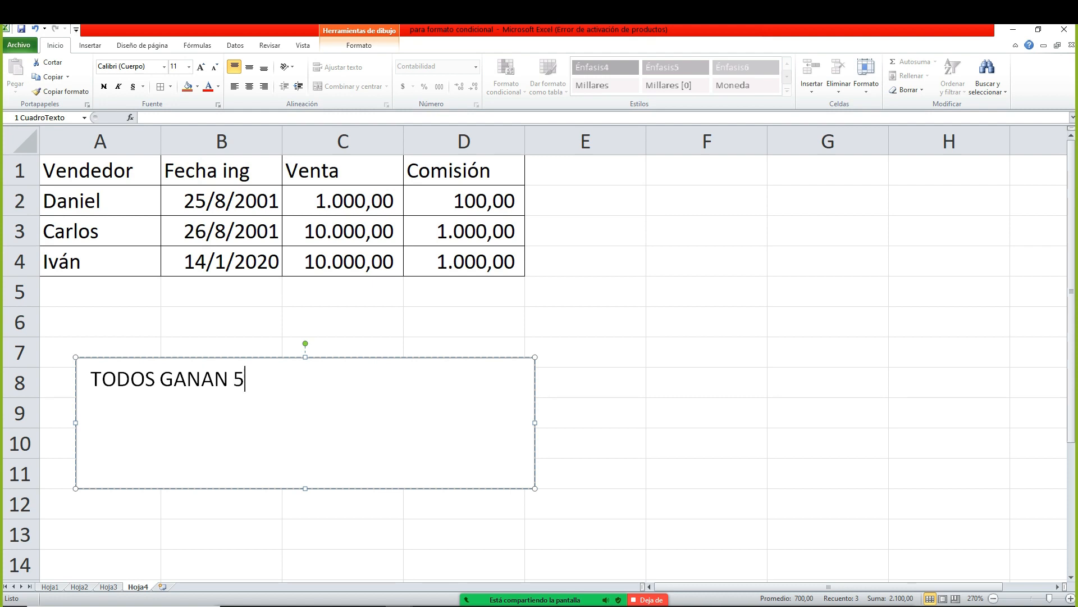
text(% DE LA VE)
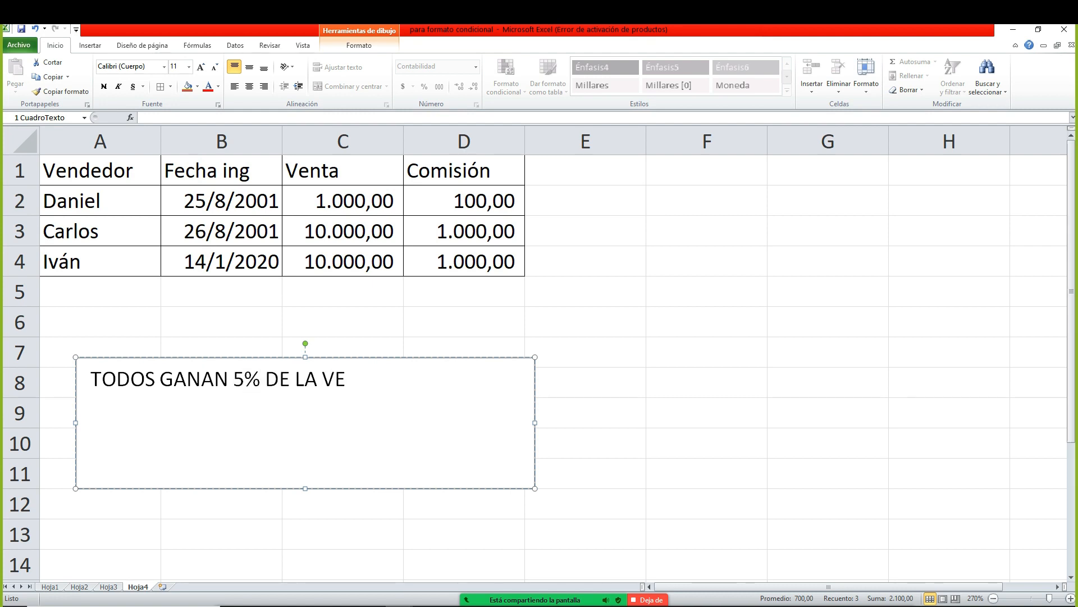
text(NTA)
drag(517, 485, 483, 491)
click(446, 332)
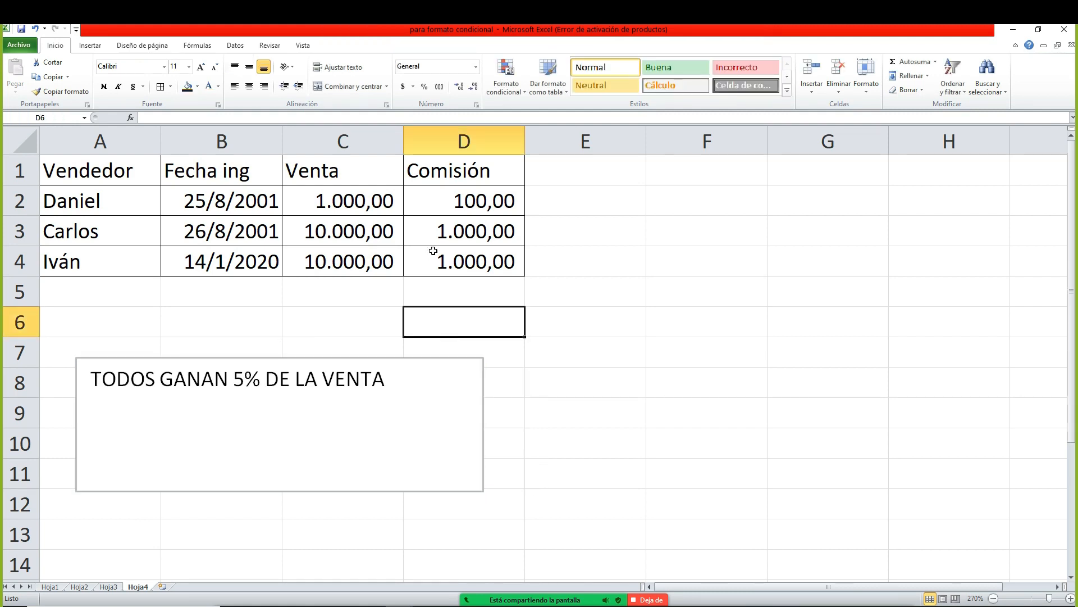
click(359, 263)
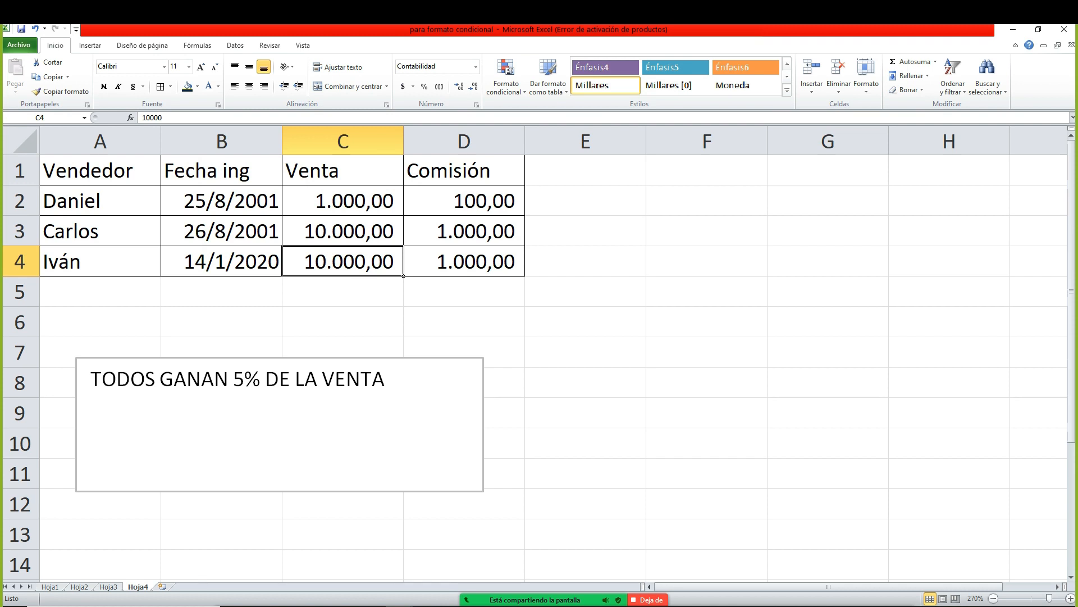
- Duplicate the text box, placing one under the table and the other around E11:H14
click(386, 379)
key(Return)
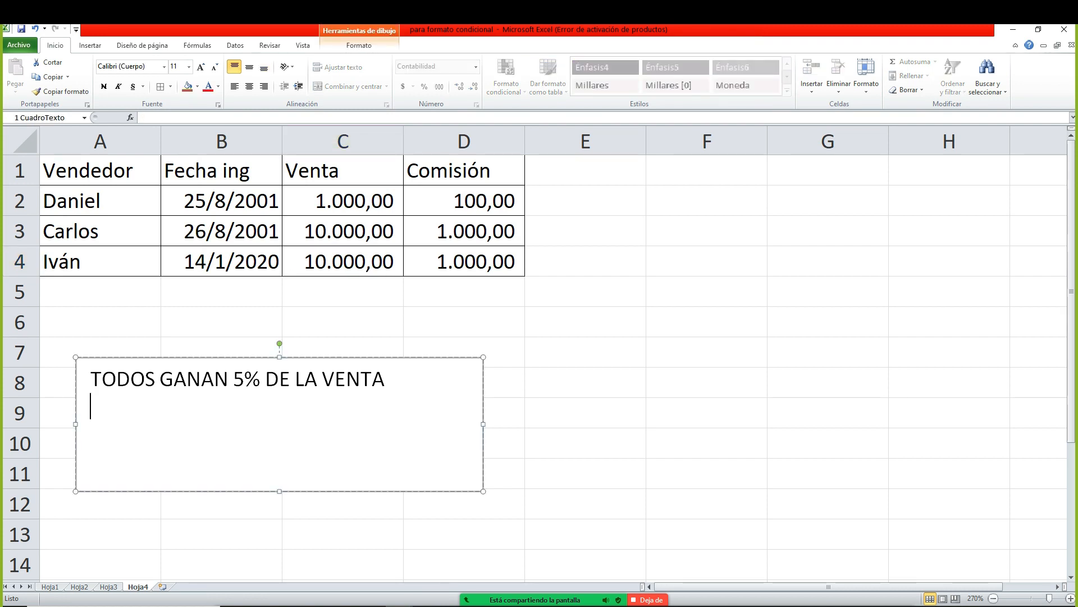
mouse_move(150, 358)
mouse_down()
mouse_move(592, 454)
mouse_move(144, 383)
mouse_move(137, 347)
mouse_up()
click(172, 369)
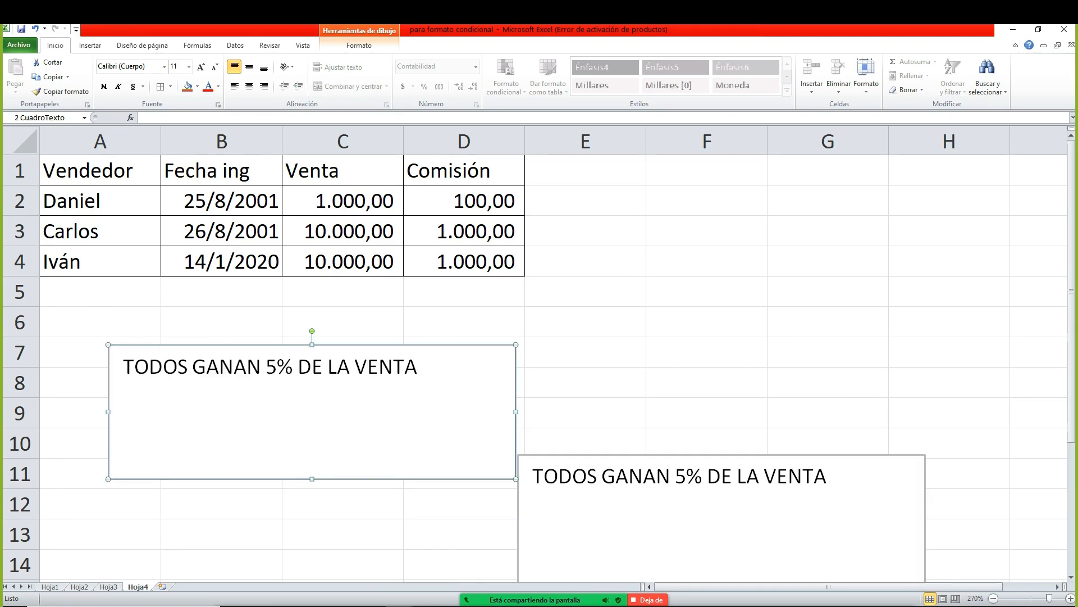
click(124, 366)
- Add the heading line "L1" above the sentence in the text box at E11
click(533, 476)
key(Return)
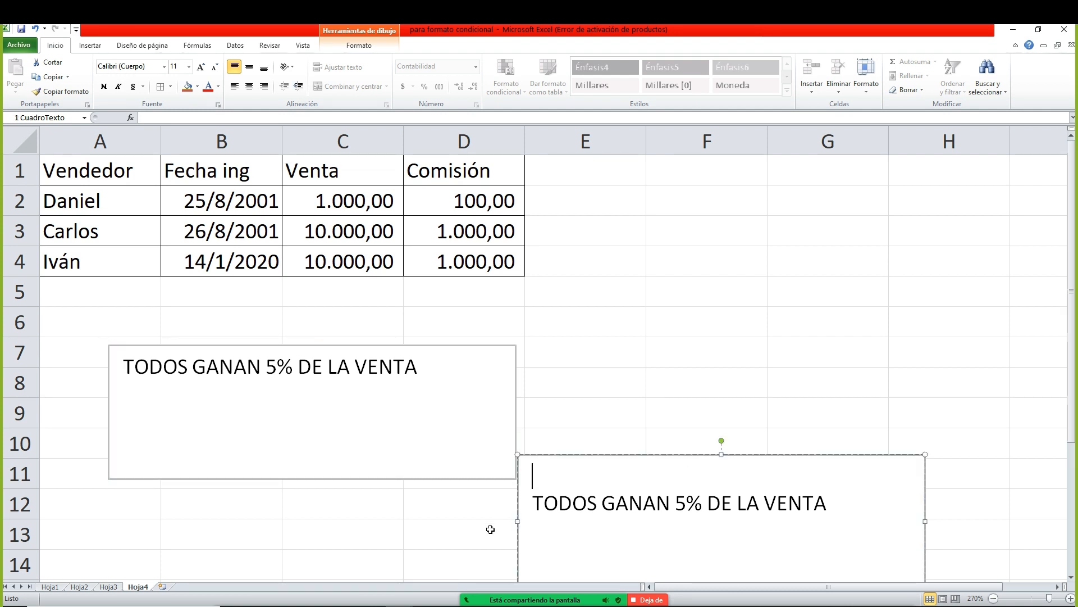
text(I1)
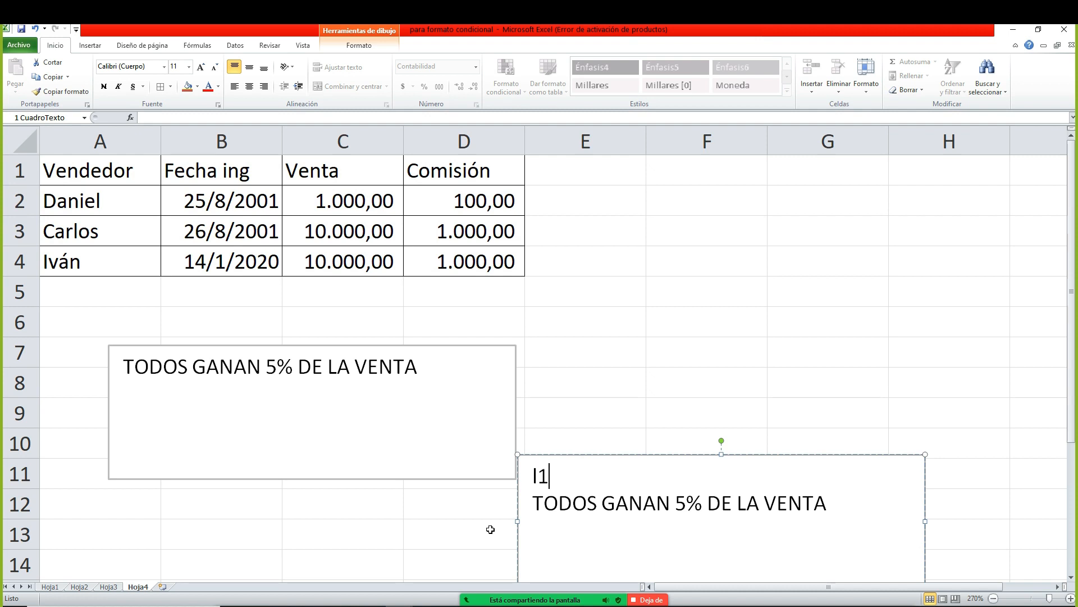
key(BackSpace)
key(BackSpace)
text(L1)
- Add the heading line "L2" to the text box under the table and delete the word "TODOS" from its sentence
click(123, 367)
key(Return)
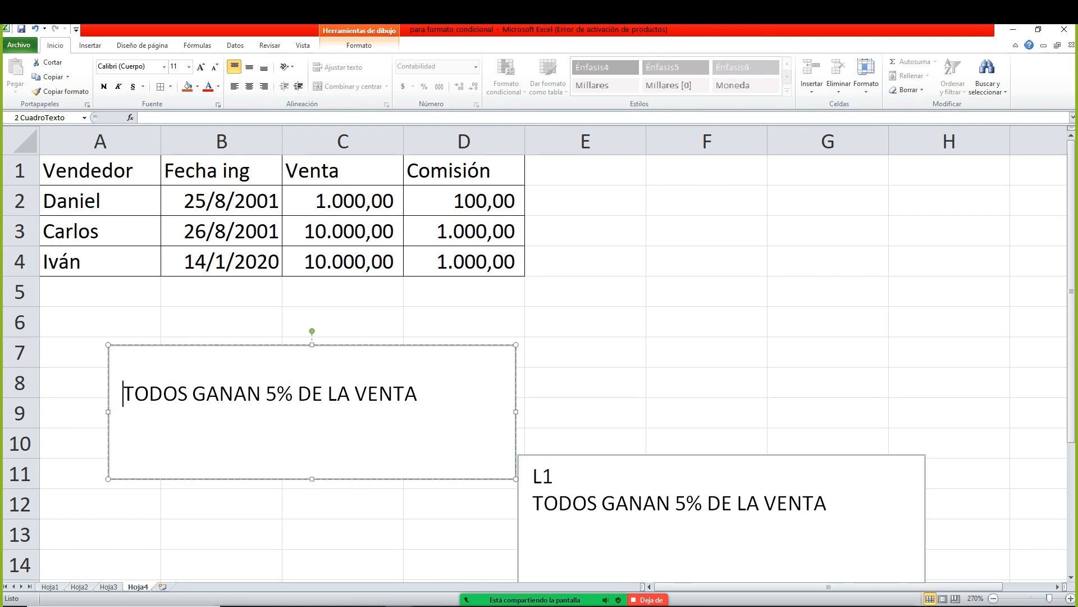
text(L2)
double_click(163, 393)
key(Delete)
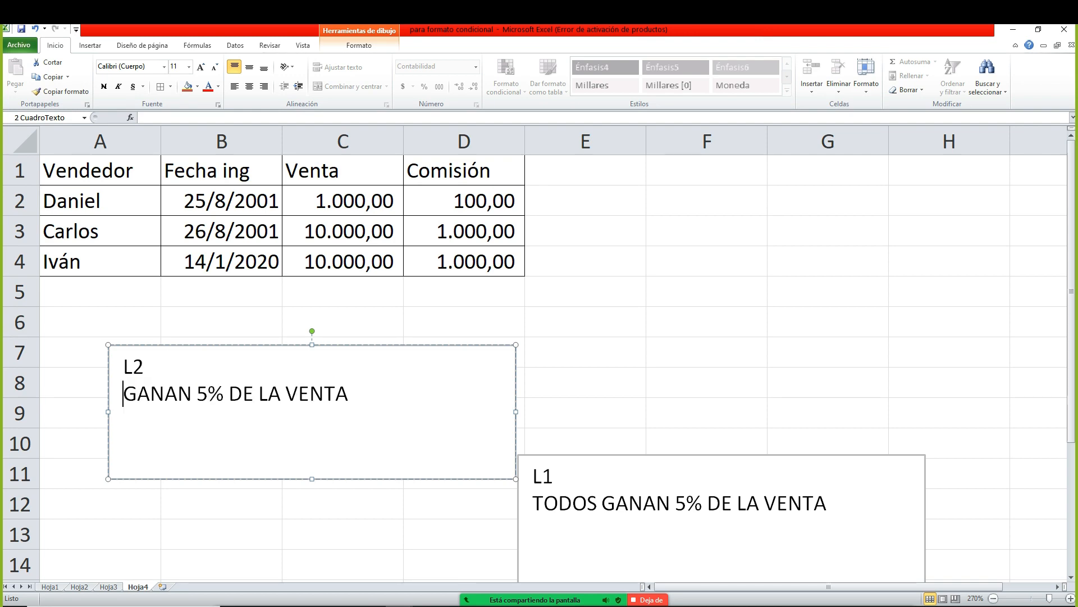